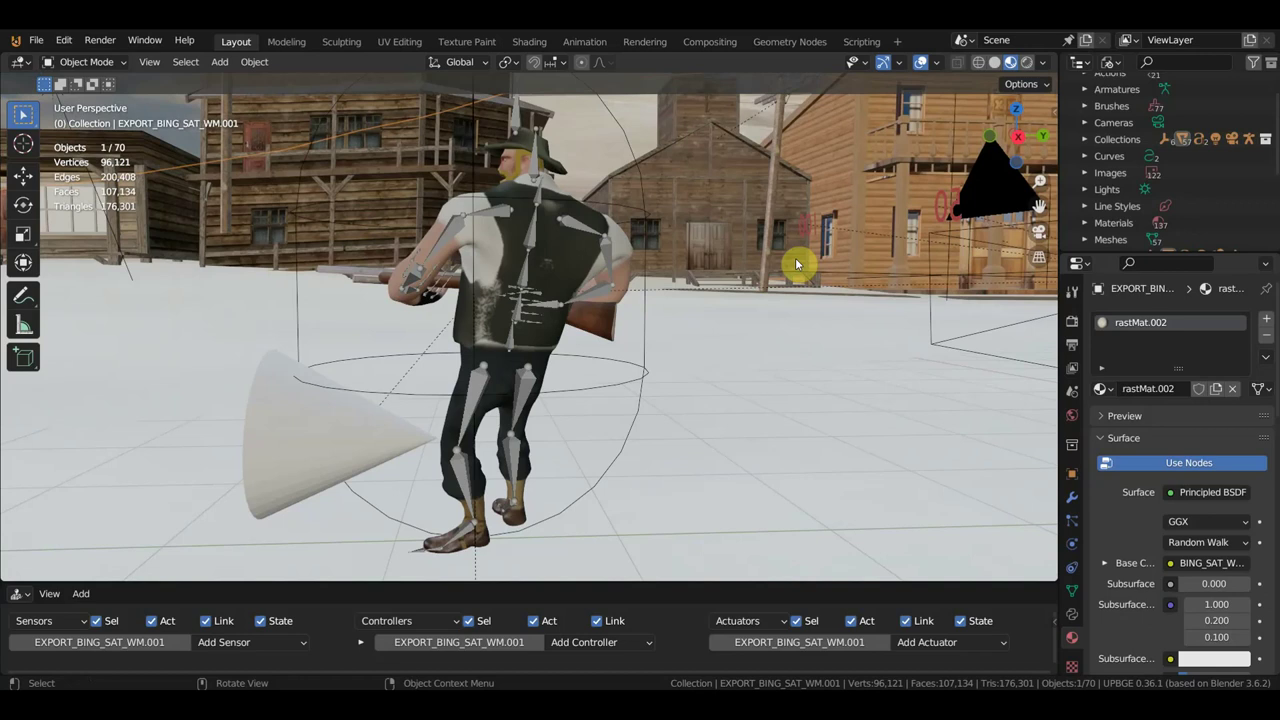
Frame the cowboy through the scene camera, test-run the game with P, then stop it
middle_drag(733, 326, 677, 340)
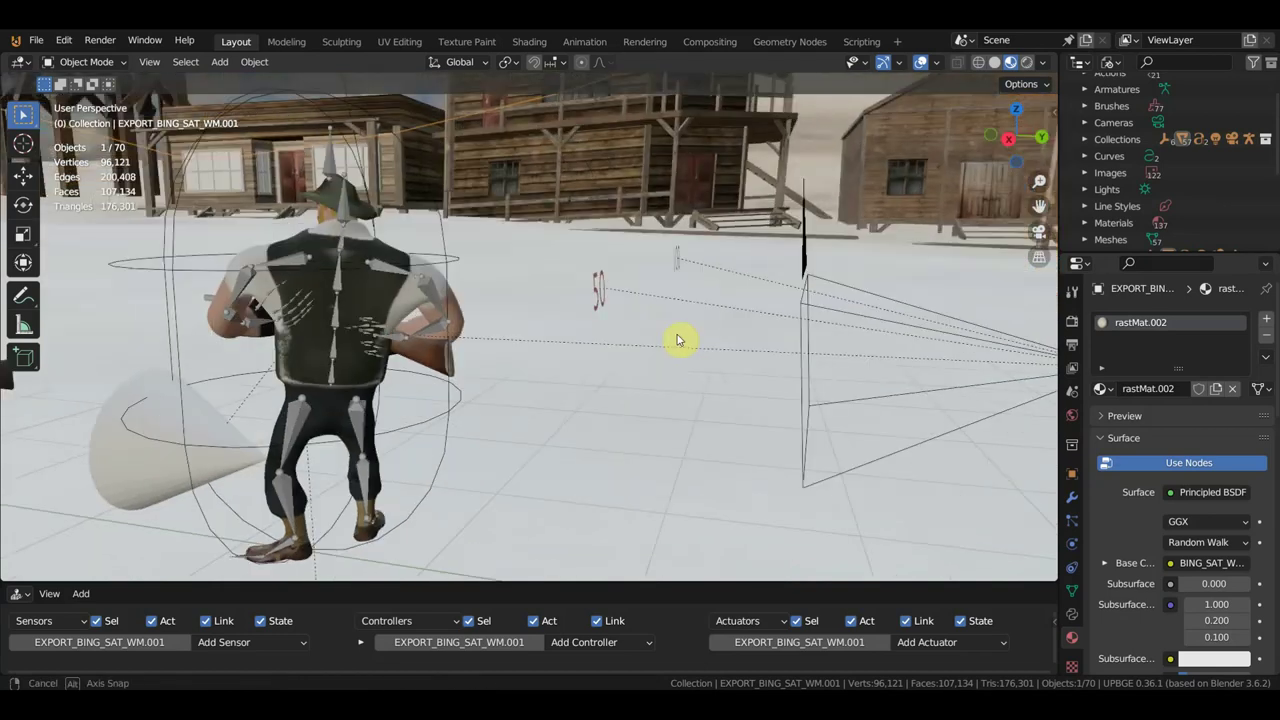
key(KP_0)
scroll(583, 351, up, 1)
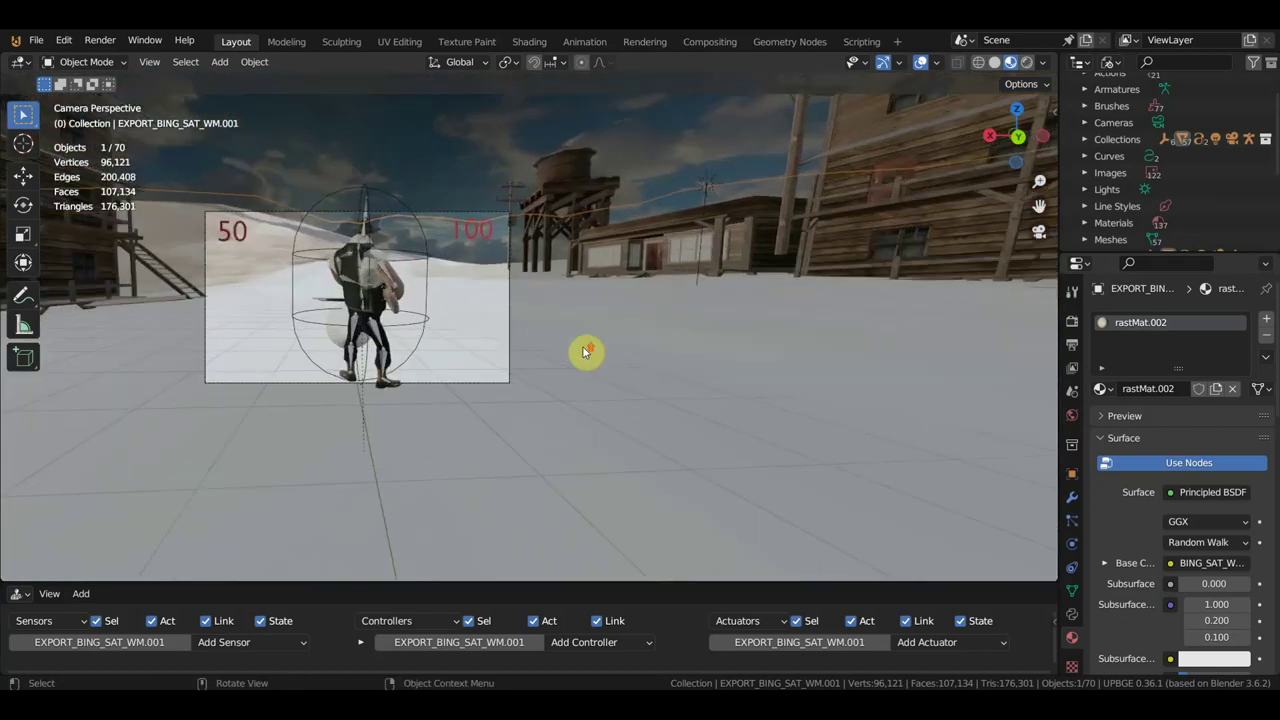
scroll(585, 352, up, 2)
scroll(585, 352, up, 2)
shift+middle_drag(585, 352, 995, 440)
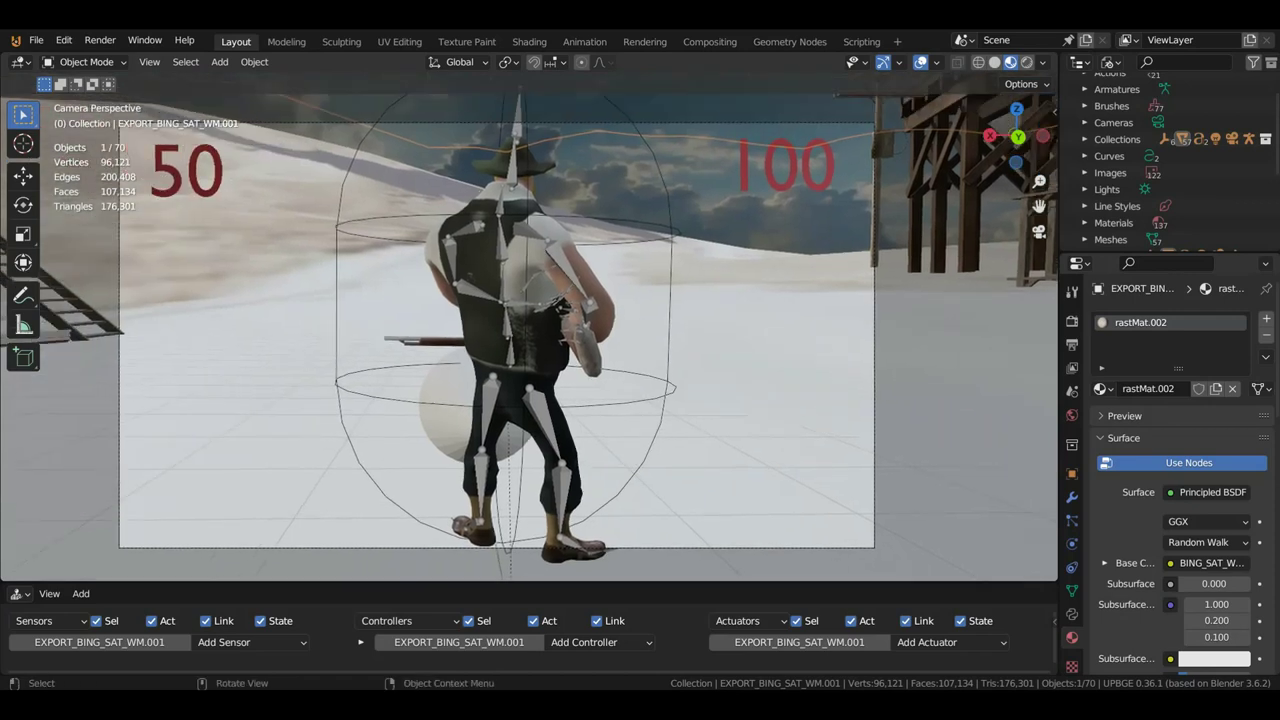
key(p)
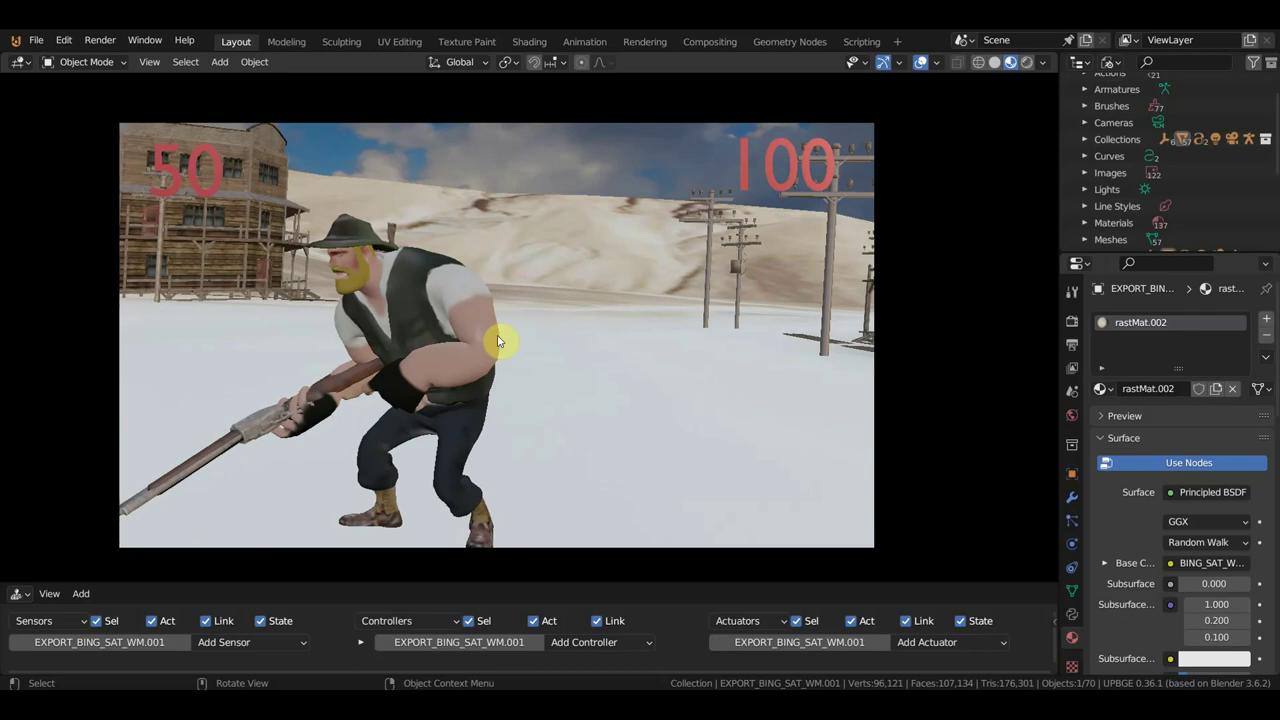
key(Escape)
middle_drag(528, 323, 796, 335)
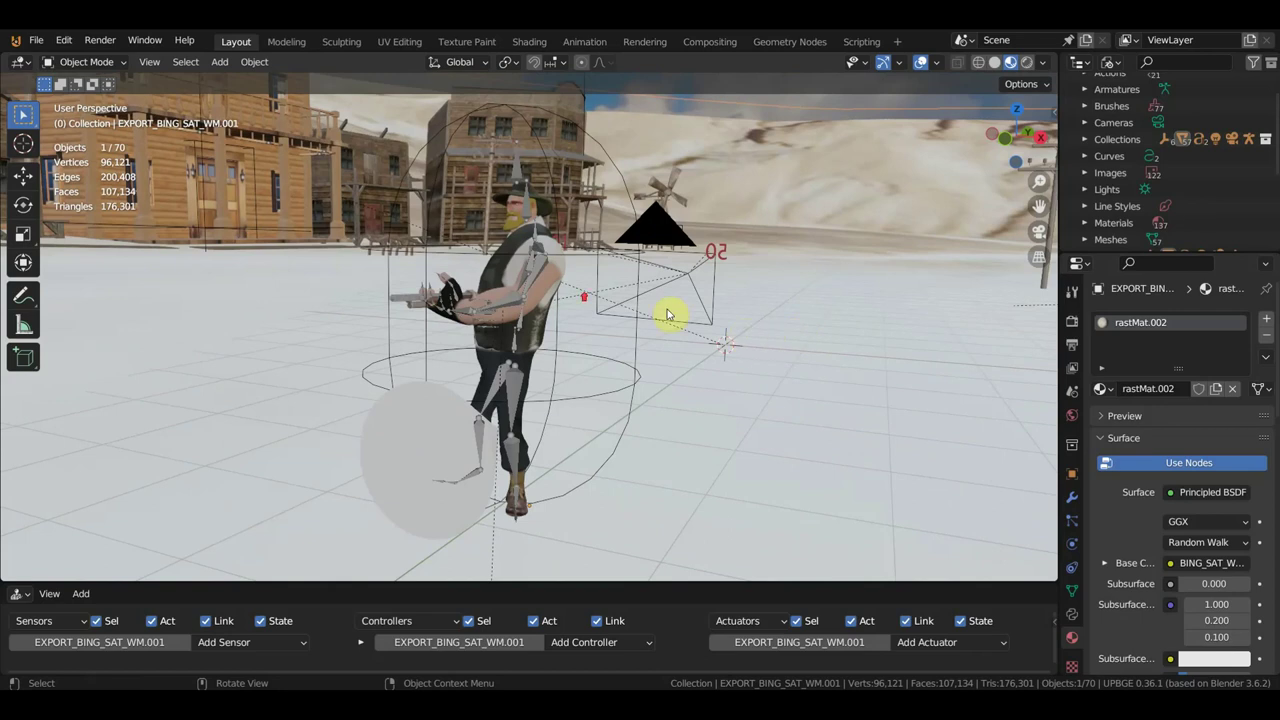
scroll(551, 288, up, 2)
Select the cowboy's armature and turn the enlarged logic bricks area into the Dope Sheet
click(537, 258)
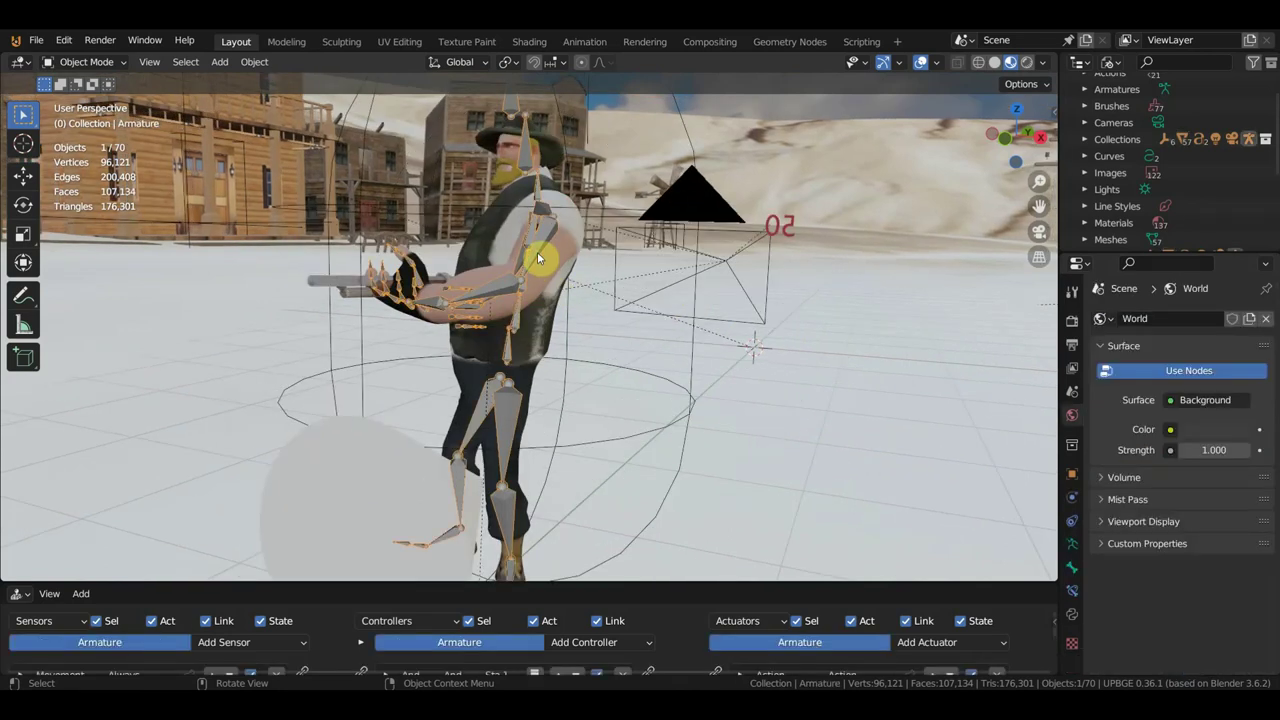
drag(107, 582, 171, 441)
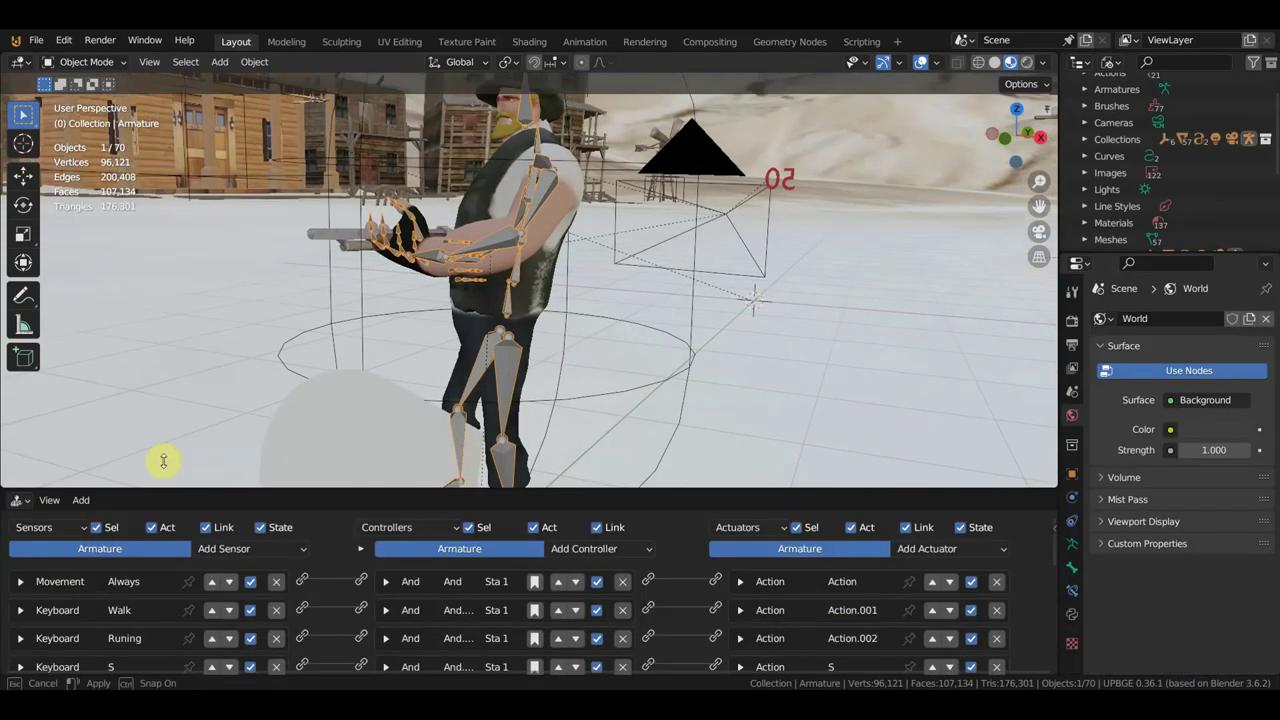
click(20, 452)
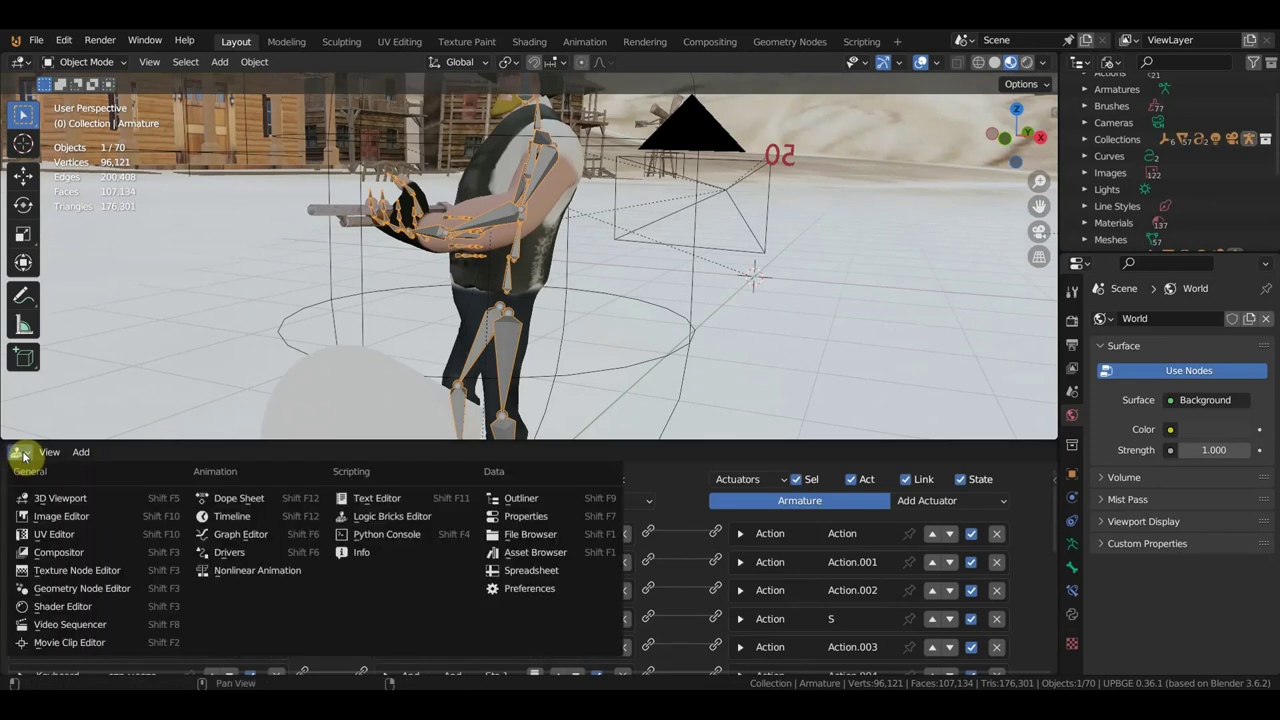
right_click(24, 456)
key(Escape)
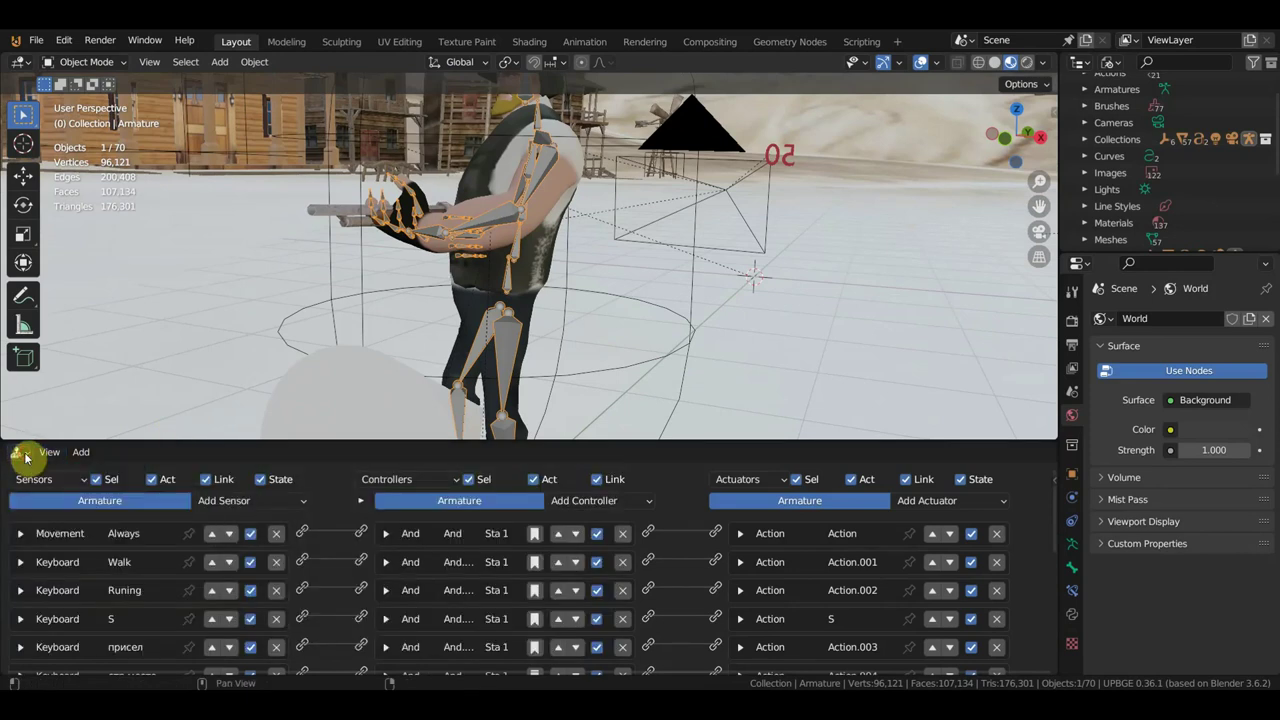
click(22, 455)
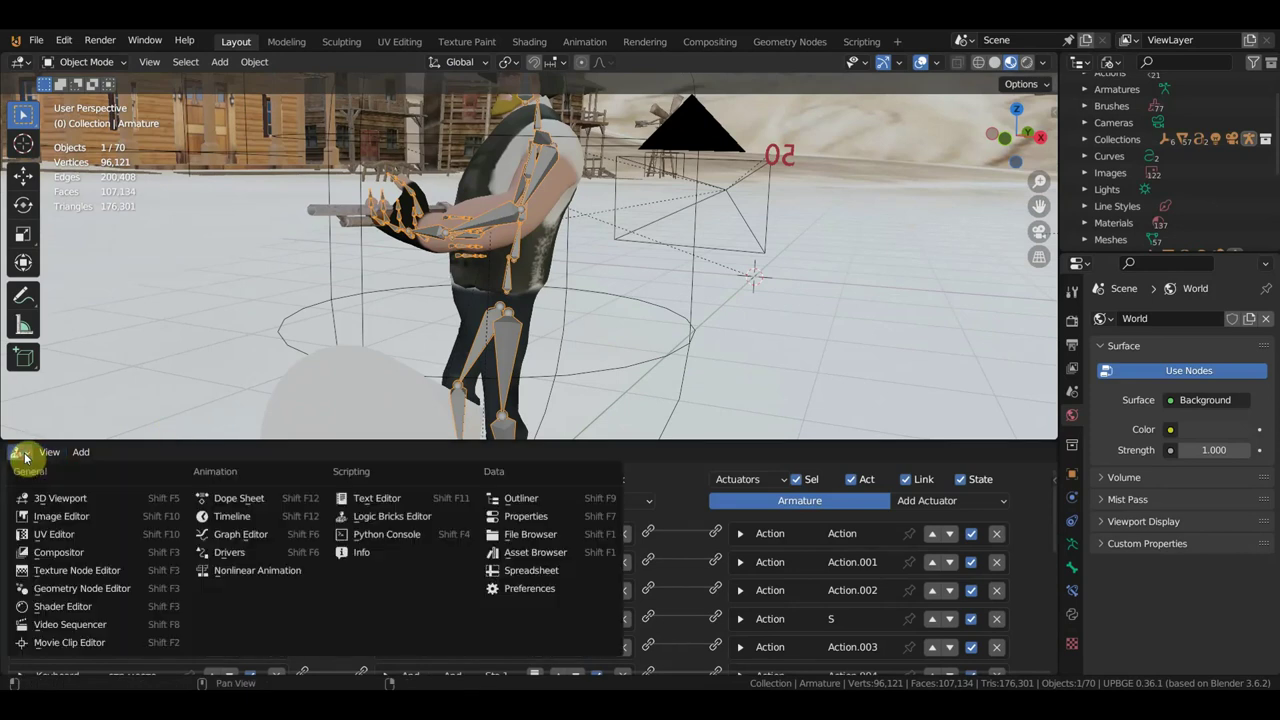
click(222, 505)
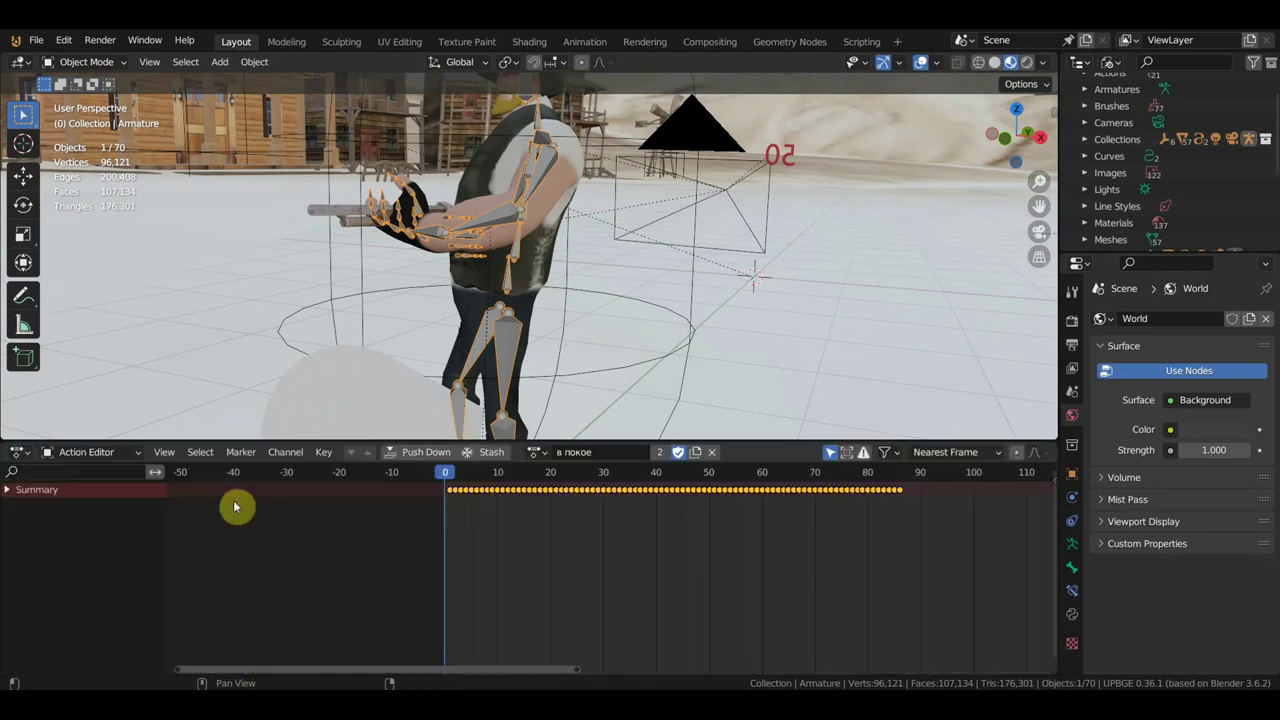
click(545, 458)
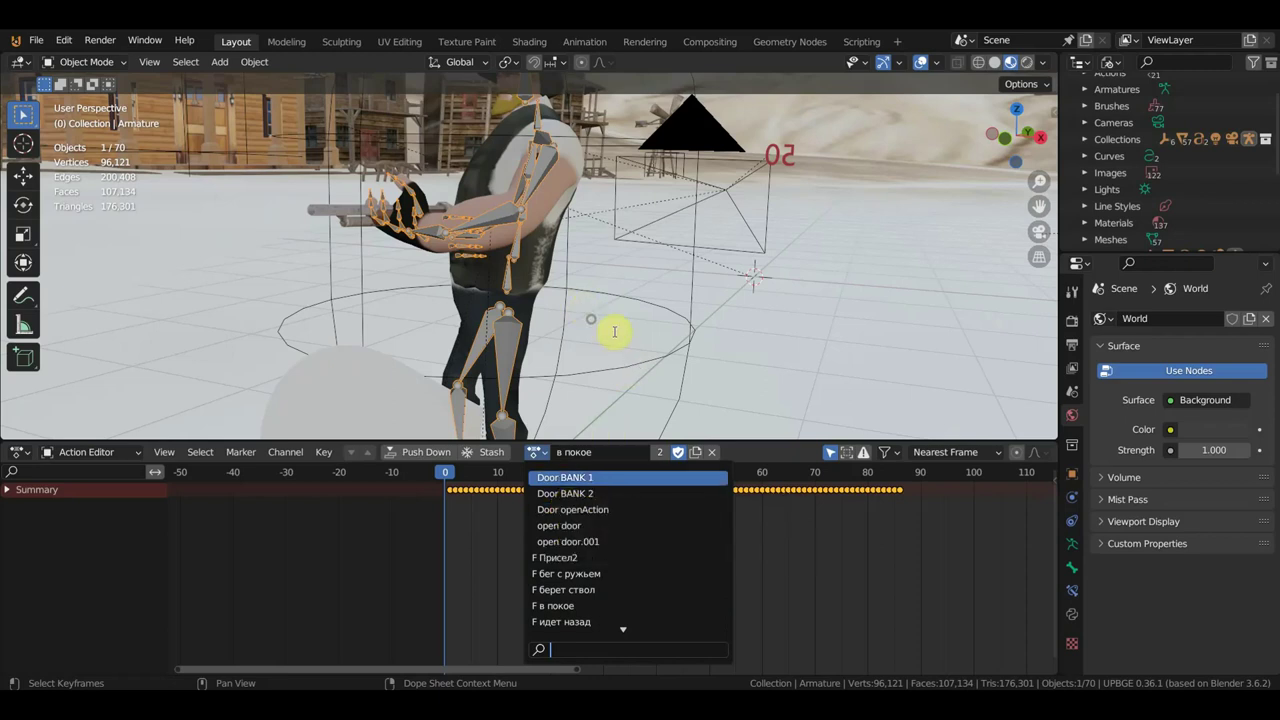
mouse_move(757, 343)
middle_down()
mouse_move(916, 382)
mouse_move(779, 350)
mouse_move(744, 324)
mouse_move(707, 348)
mouse_move(643, 321)
mouse_move(755, 283)
mouse_move(651, 243)
middle_up()
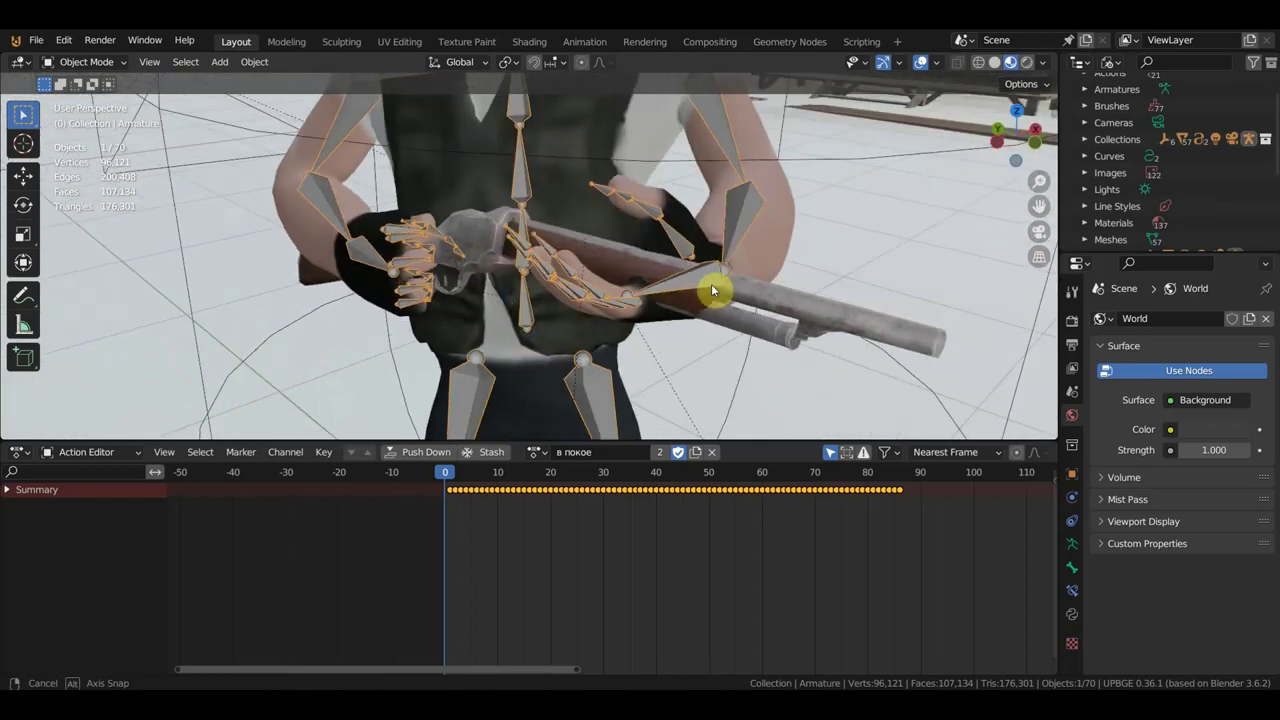
Switch the Action Editor to a Timeline, play the idle animation, and scrub back to frame 1
click(35, 458)
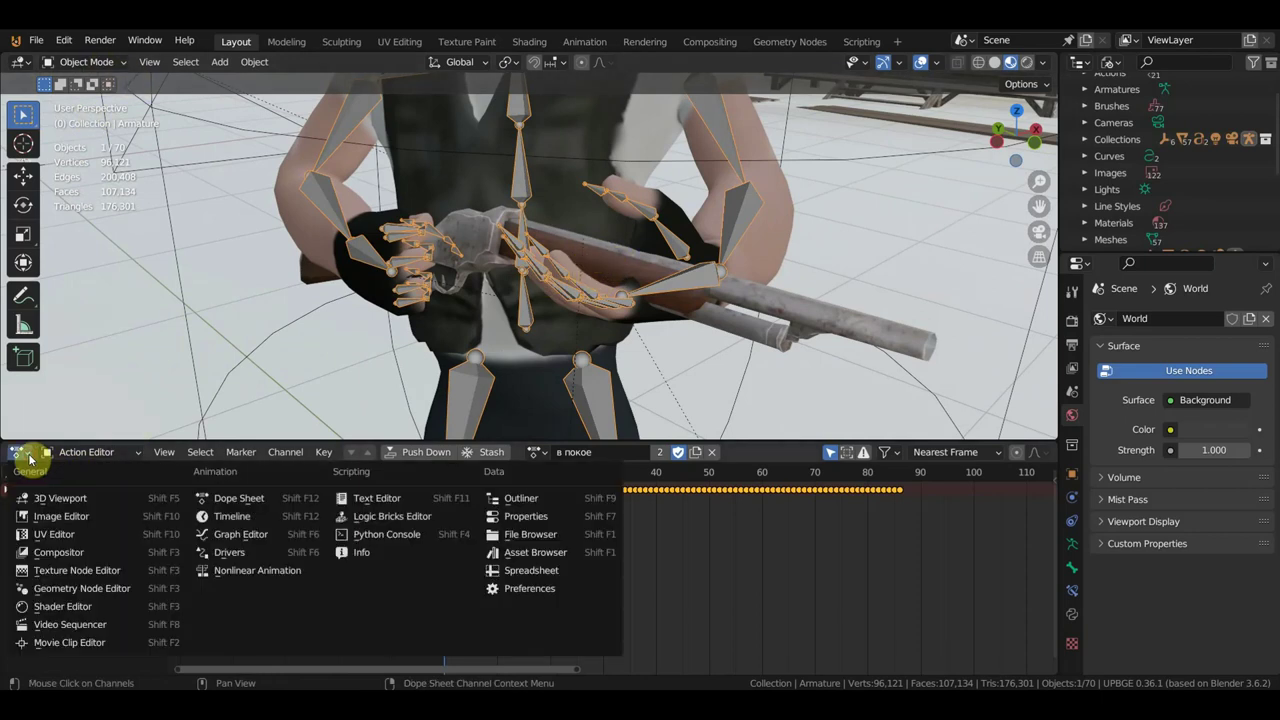
click(248, 521)
scroll(707, 517, up, 2)
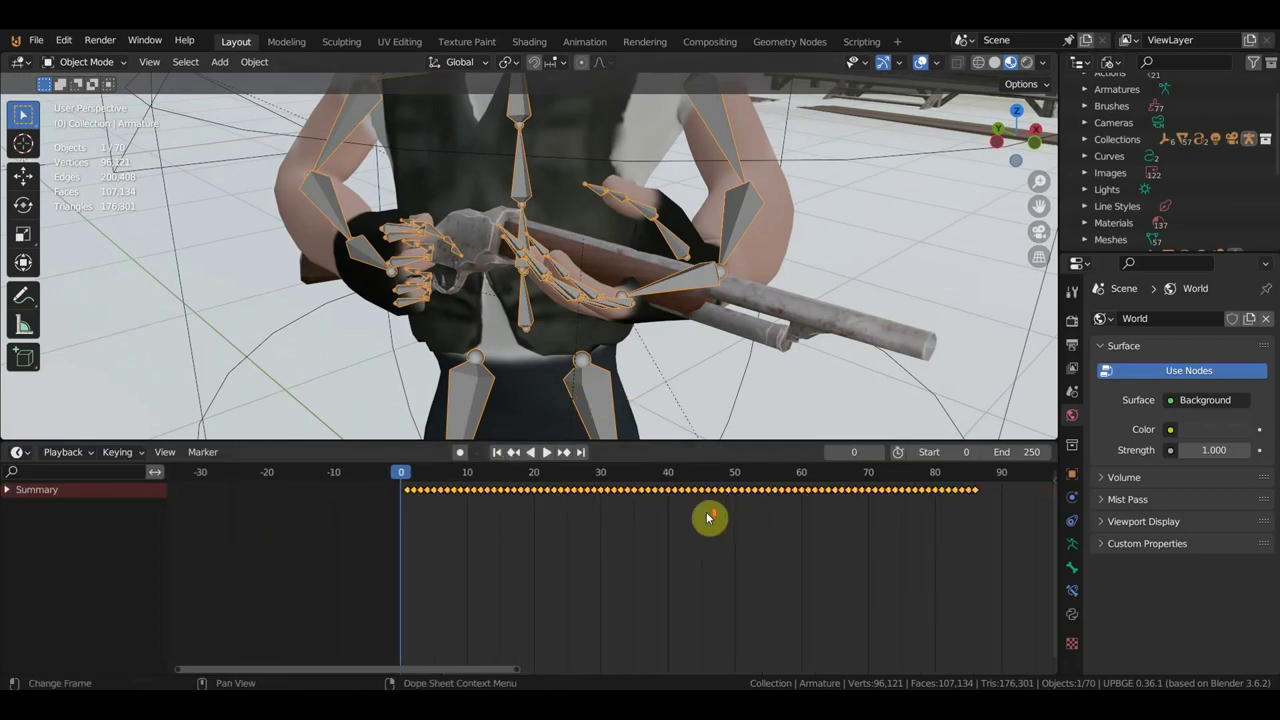
middle_drag(727, 524, 620, 554)
scroll(623, 560, up, 2)
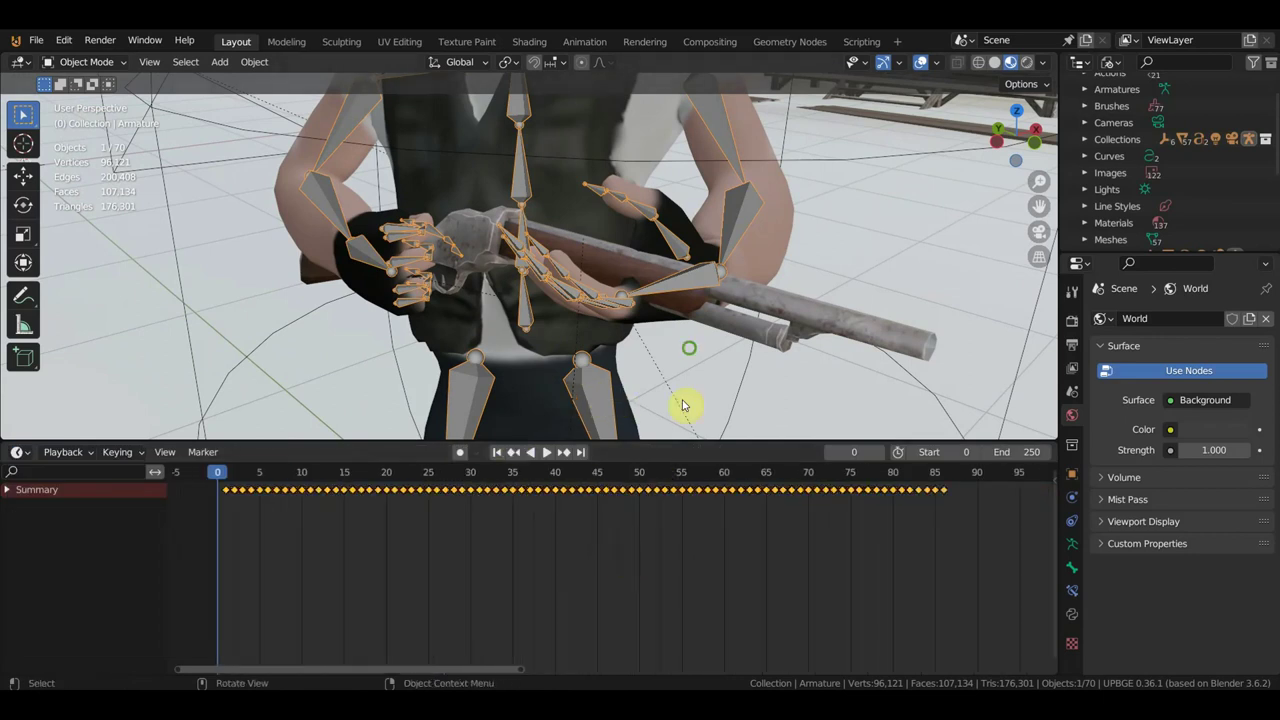
mouse_move(683, 405)
middle_down()
mouse_move(549, 306)
mouse_move(733, 350)
mouse_move(694, 351)
middle_up()
key(space)
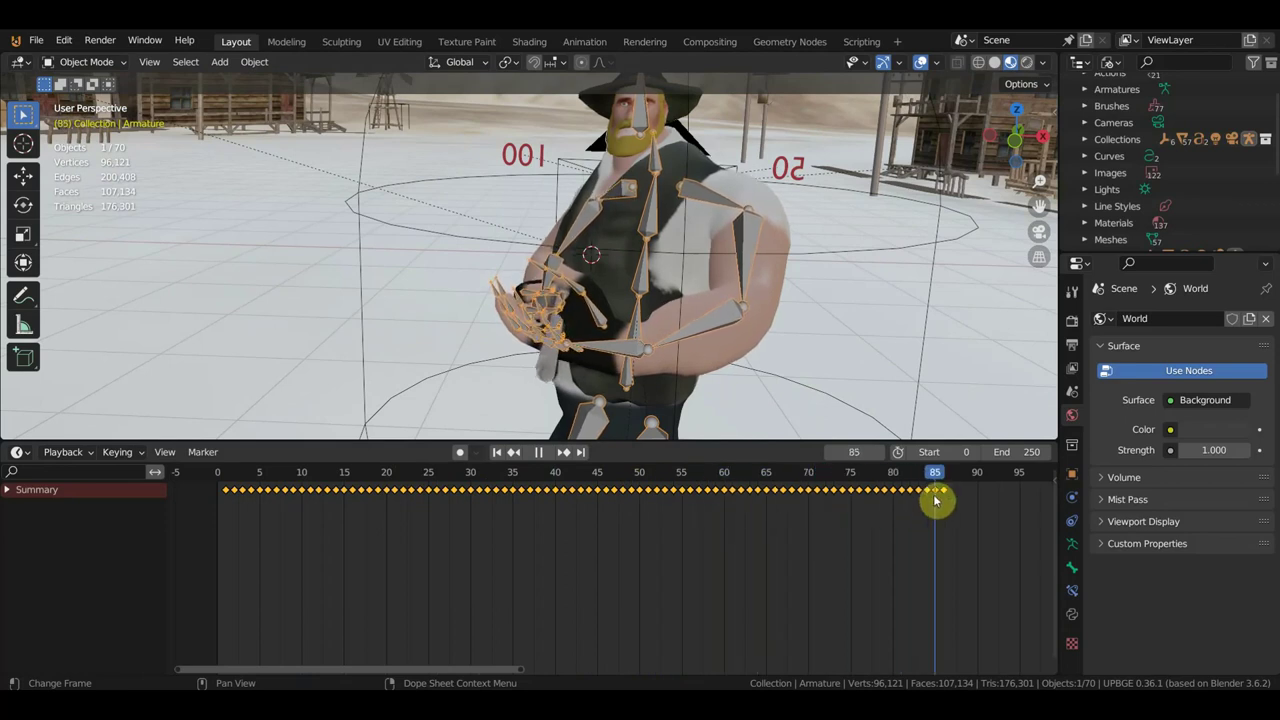
drag(935, 500, 229, 497)
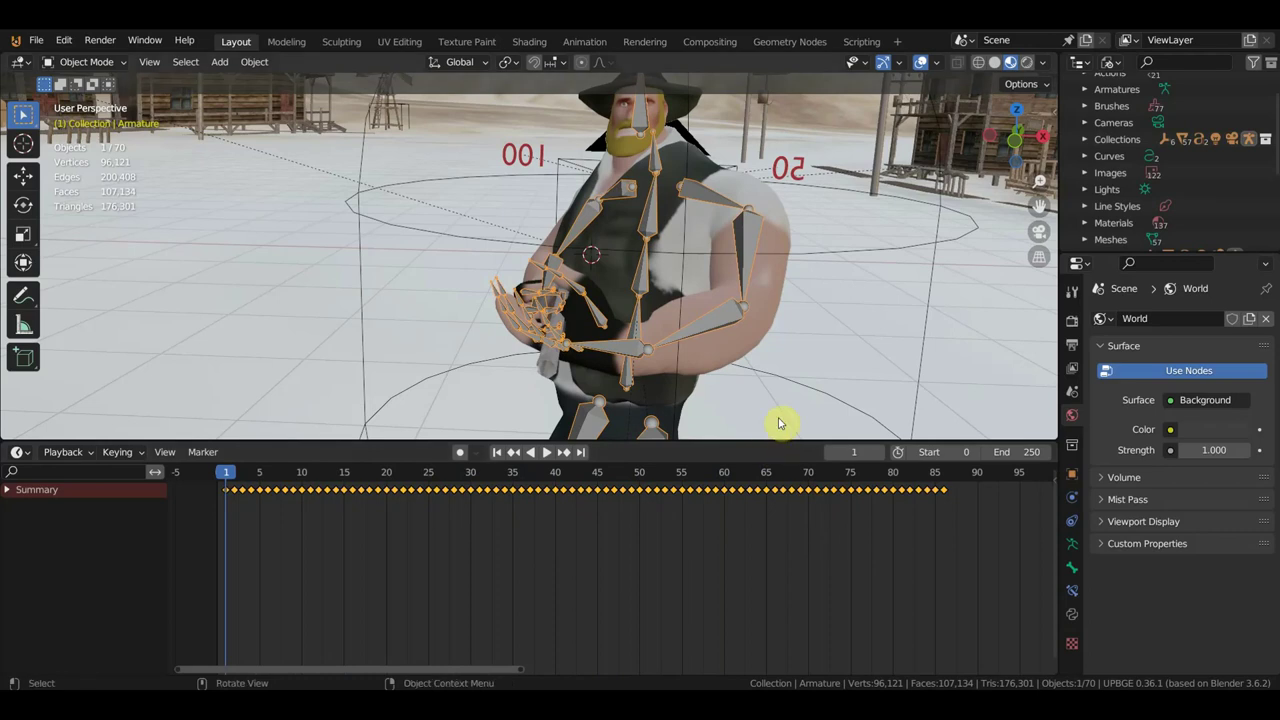
Enter Pose Mode and rotate a selection of finger bones including LeftHandRing2
click(88, 62)
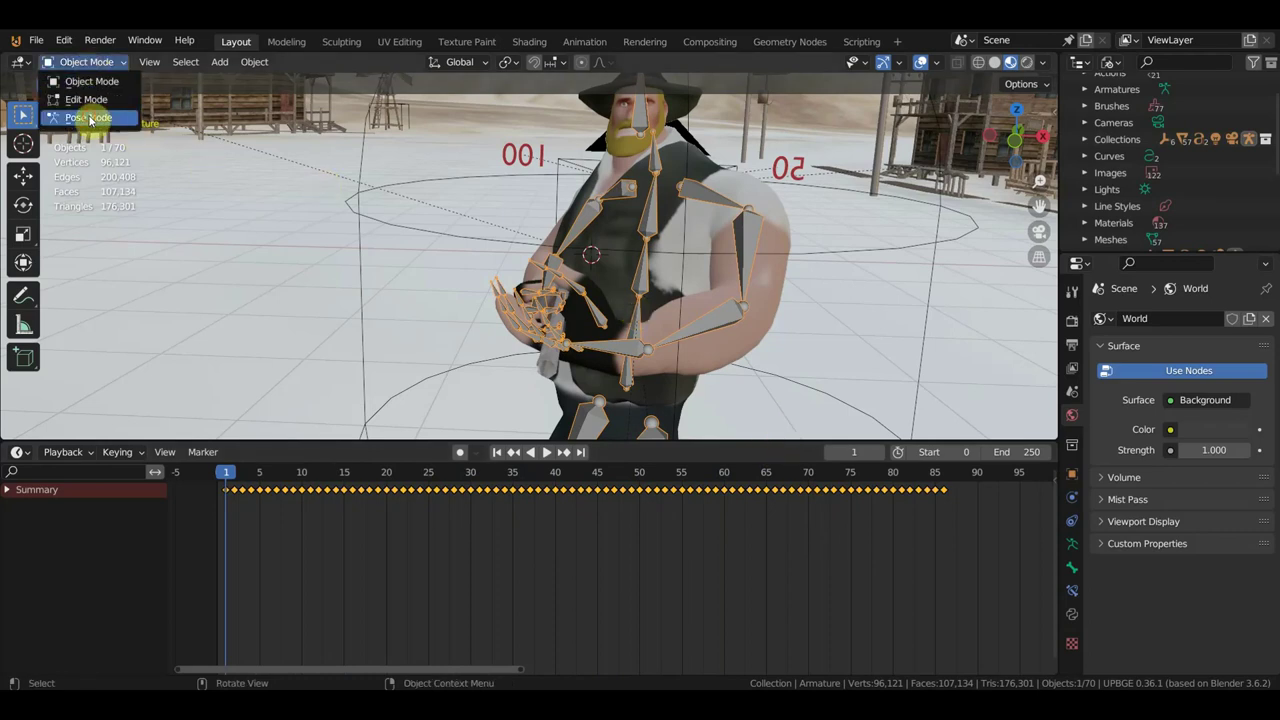
click(89, 119)
scroll(586, 357, up, 5)
mouse_move(600, 349)
middle_down()
mouse_move(603, 297)
mouse_move(686, 306)
mouse_move(578, 323)
middle_up()
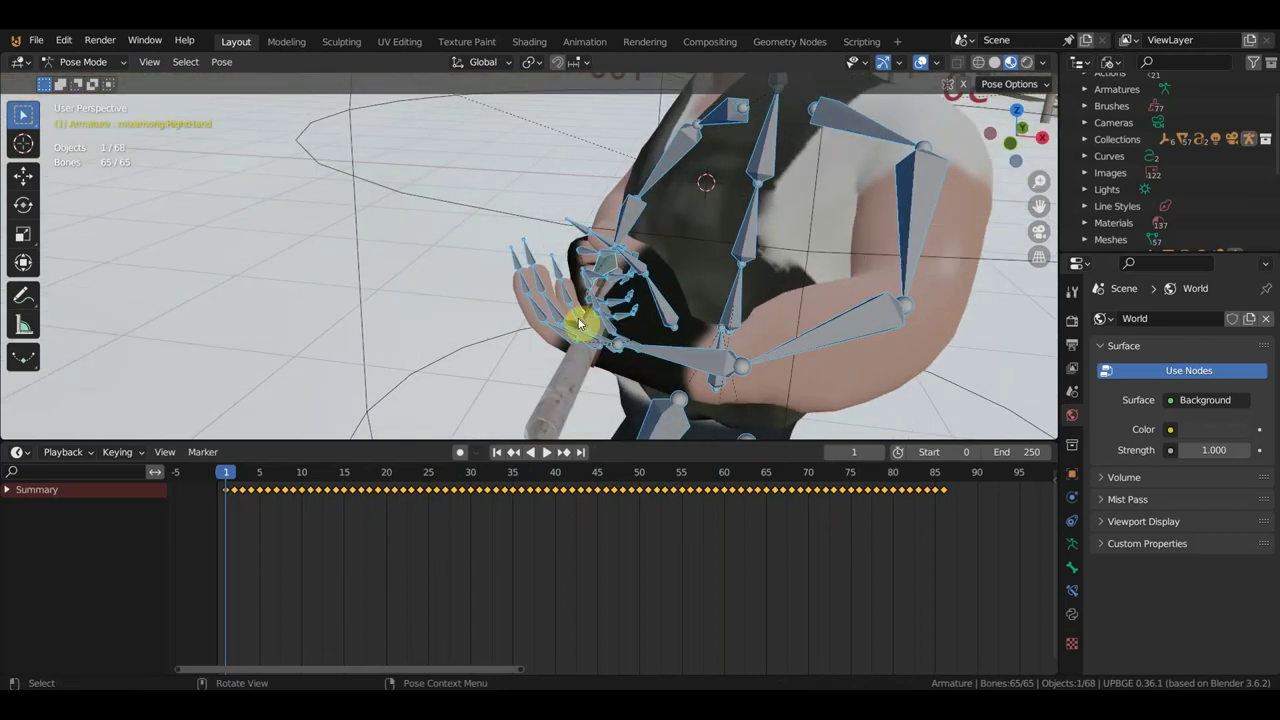
click(574, 340)
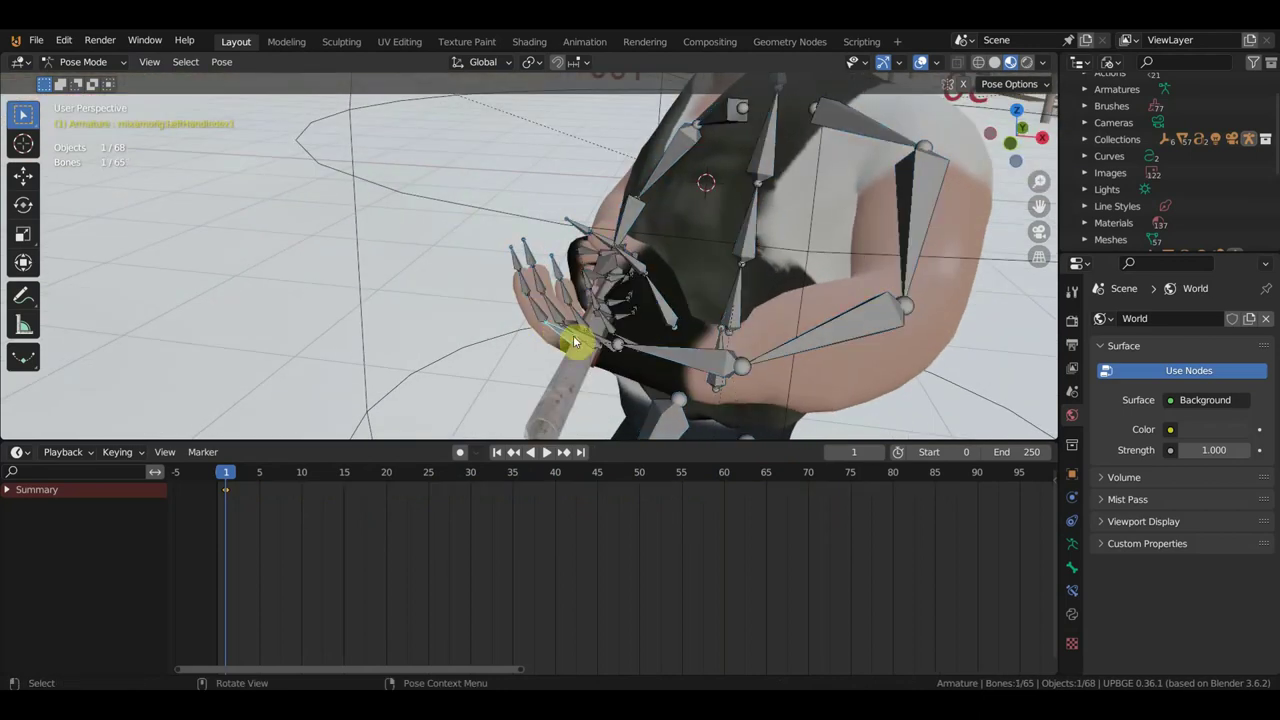
click(563, 316)
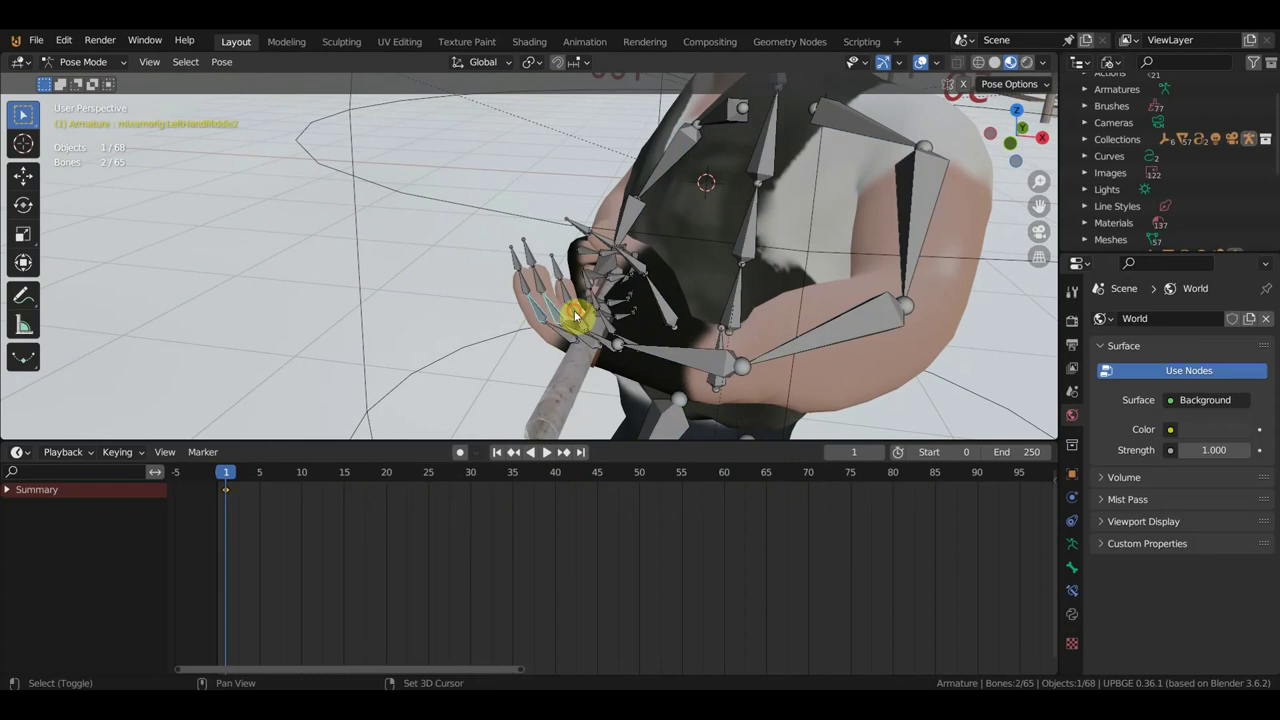
mouse_move(575, 316)
middle_down()
mouse_move(665, 303)
mouse_move(229, 480)
middle_up()
shift+click(610, 305)
middle_drag(654, 325, 637, 320)
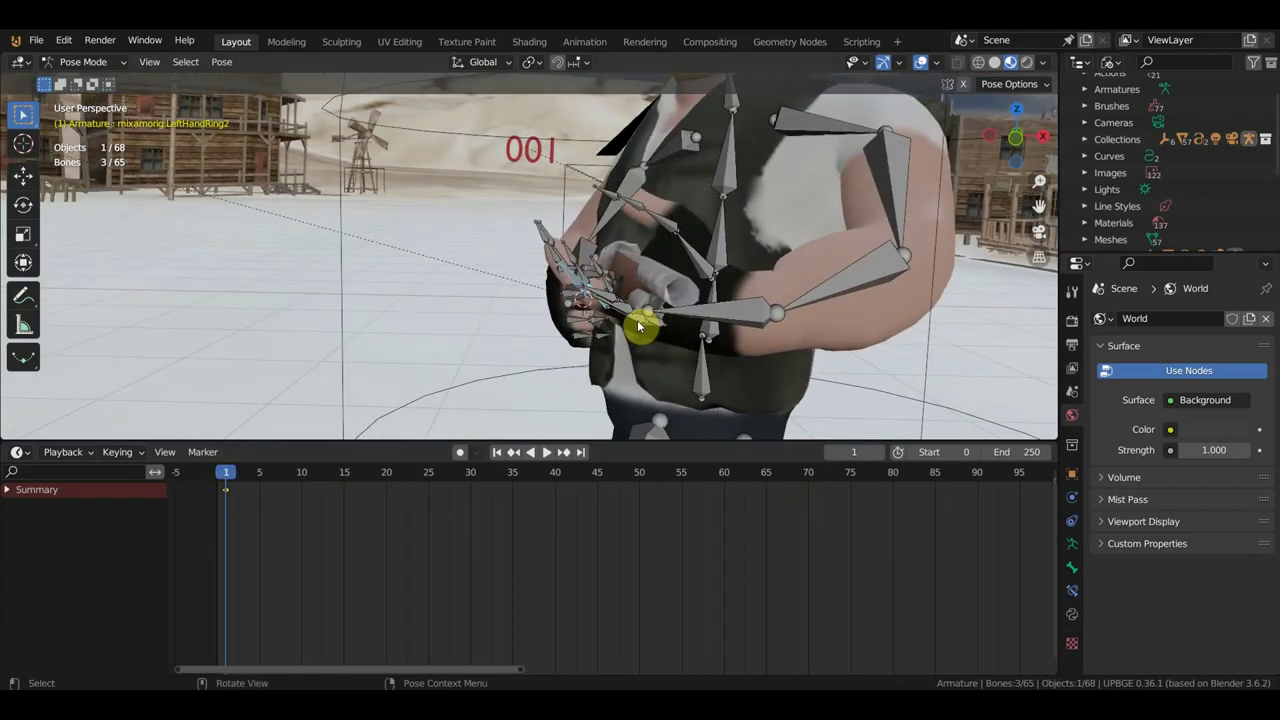
key(r)
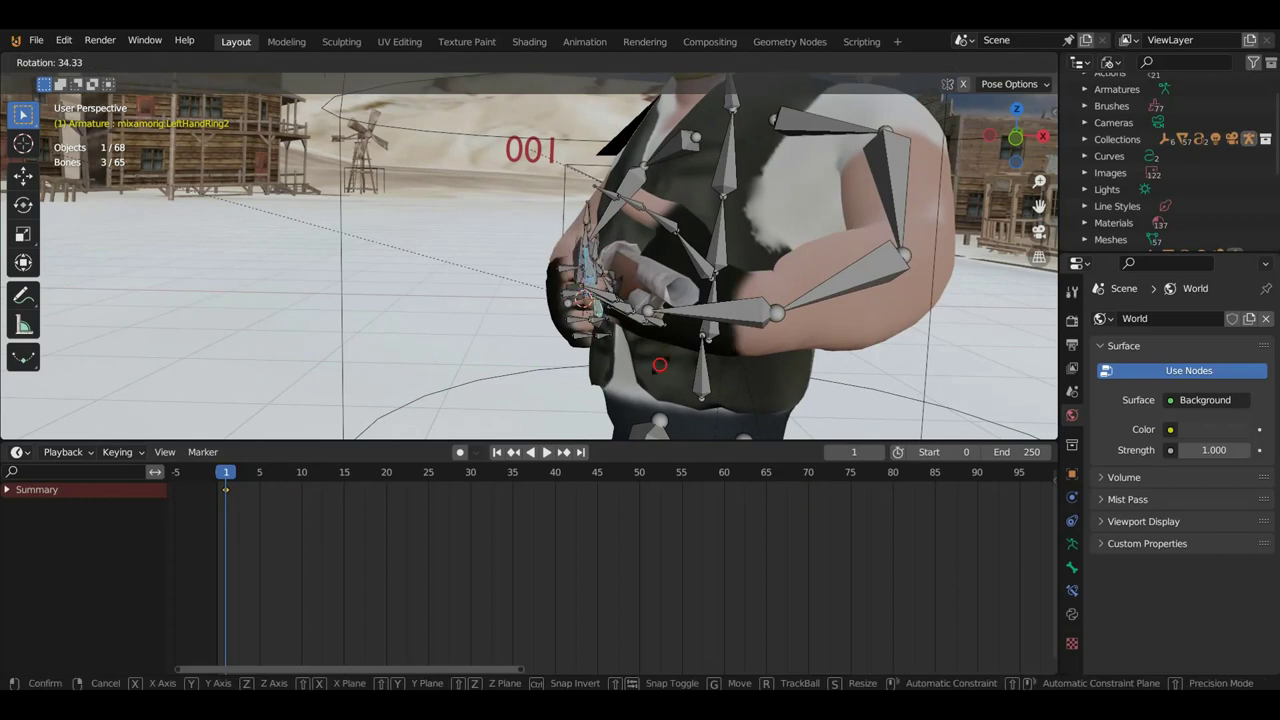
click(660, 362)
mouse_move(660, 362)
middle_down()
mouse_move(665, 337)
mouse_move(634, 349)
mouse_move(557, 303)
middle_up()
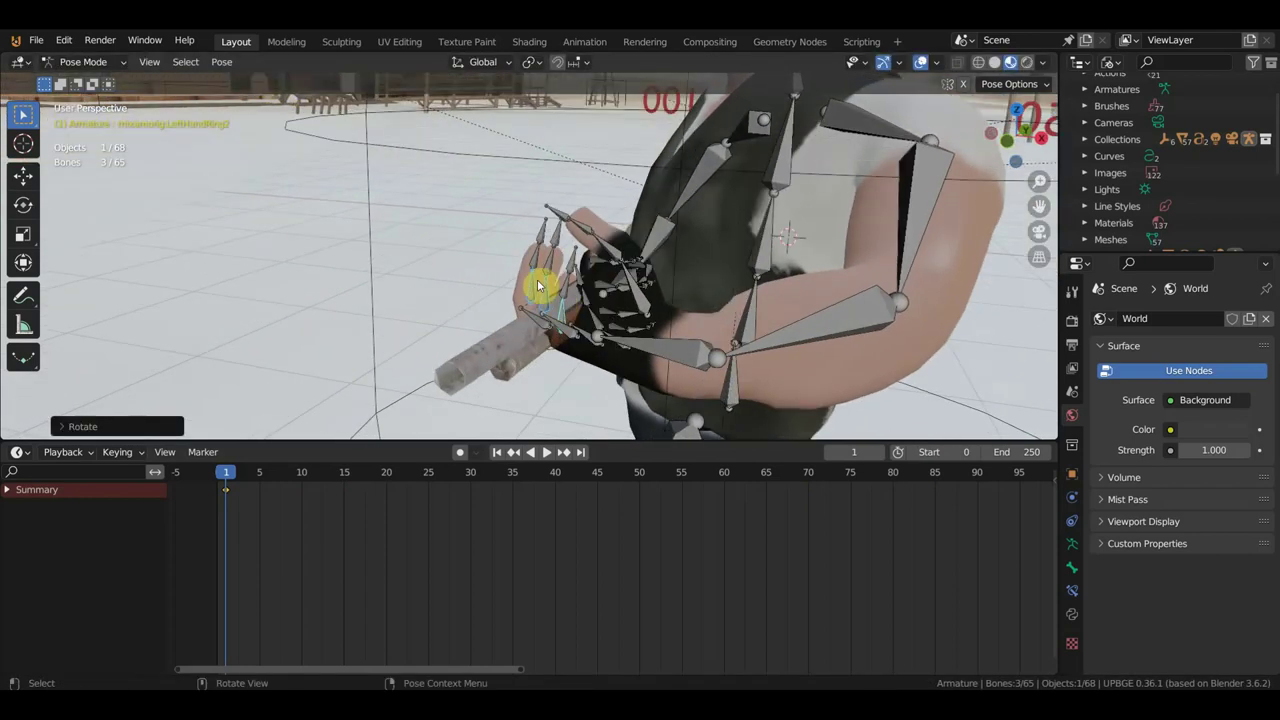
Rotate another single left-hand finger bone toward the gun grip
click(536, 263)
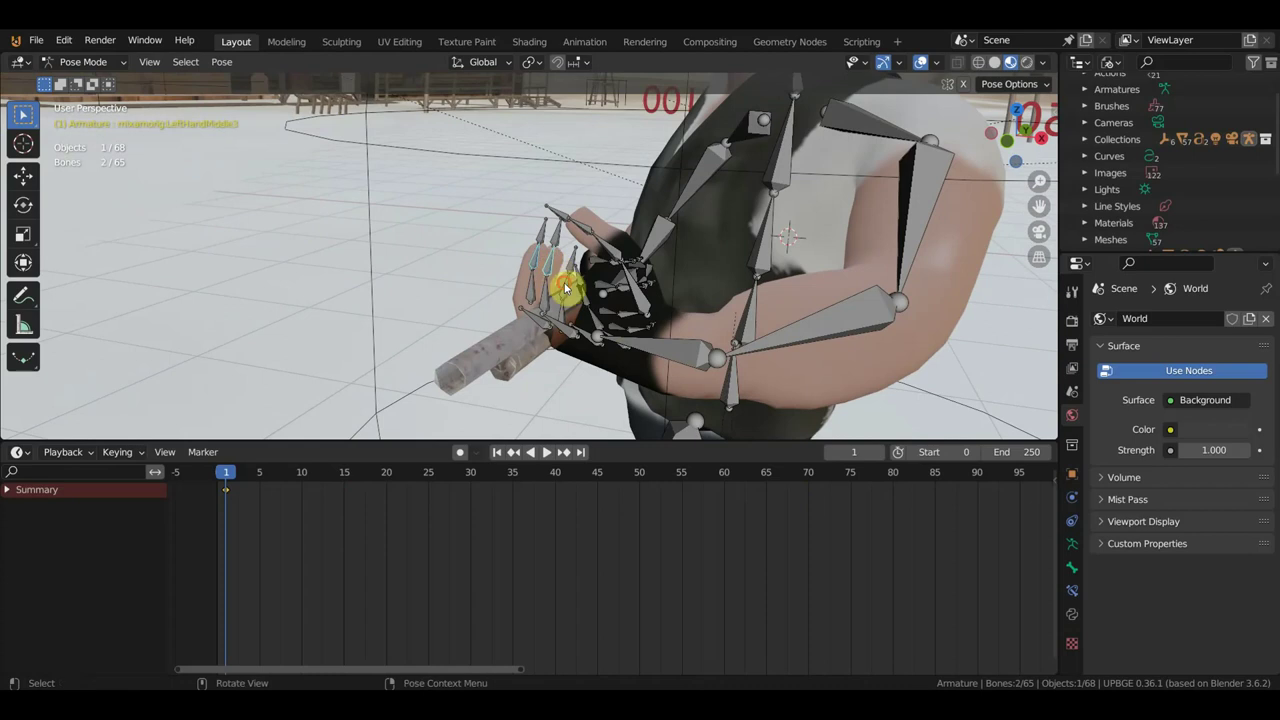
mouse_move(569, 286)
middle_down()
mouse_move(643, 289)
mouse_move(629, 286)
mouse_move(705, 326)
mouse_move(698, 342)
middle_up()
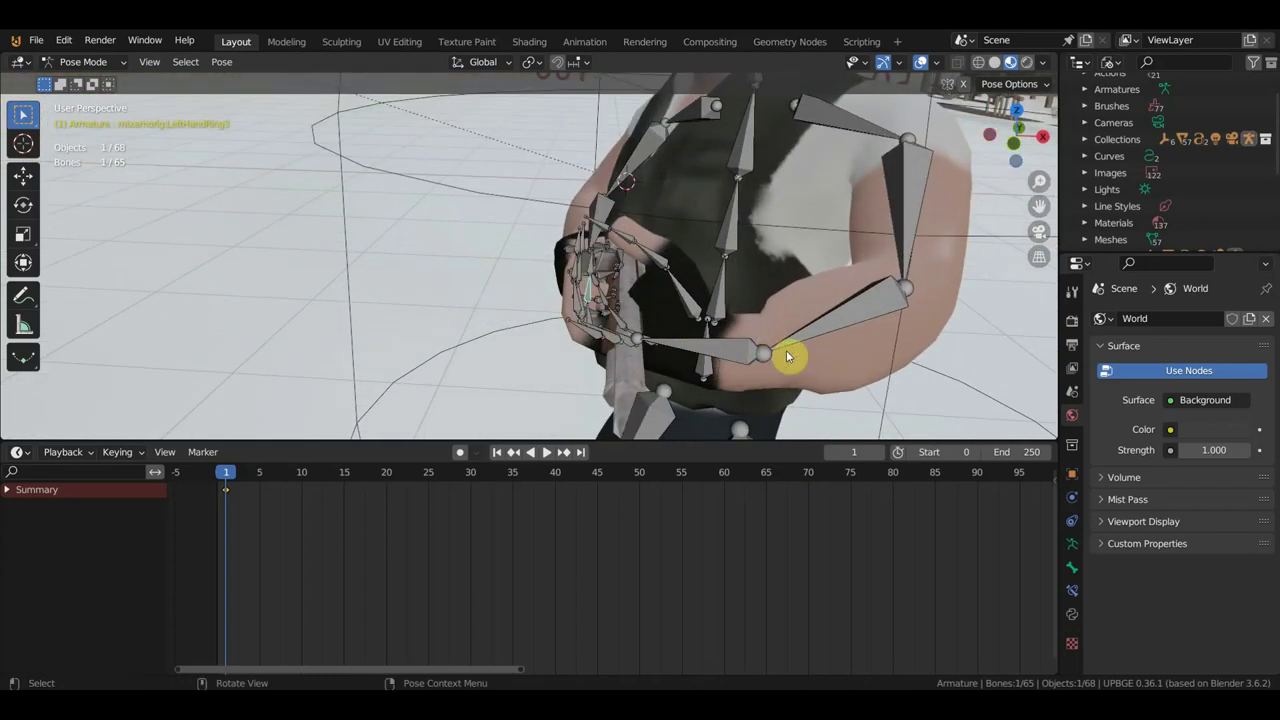
key(r)
click(723, 400)
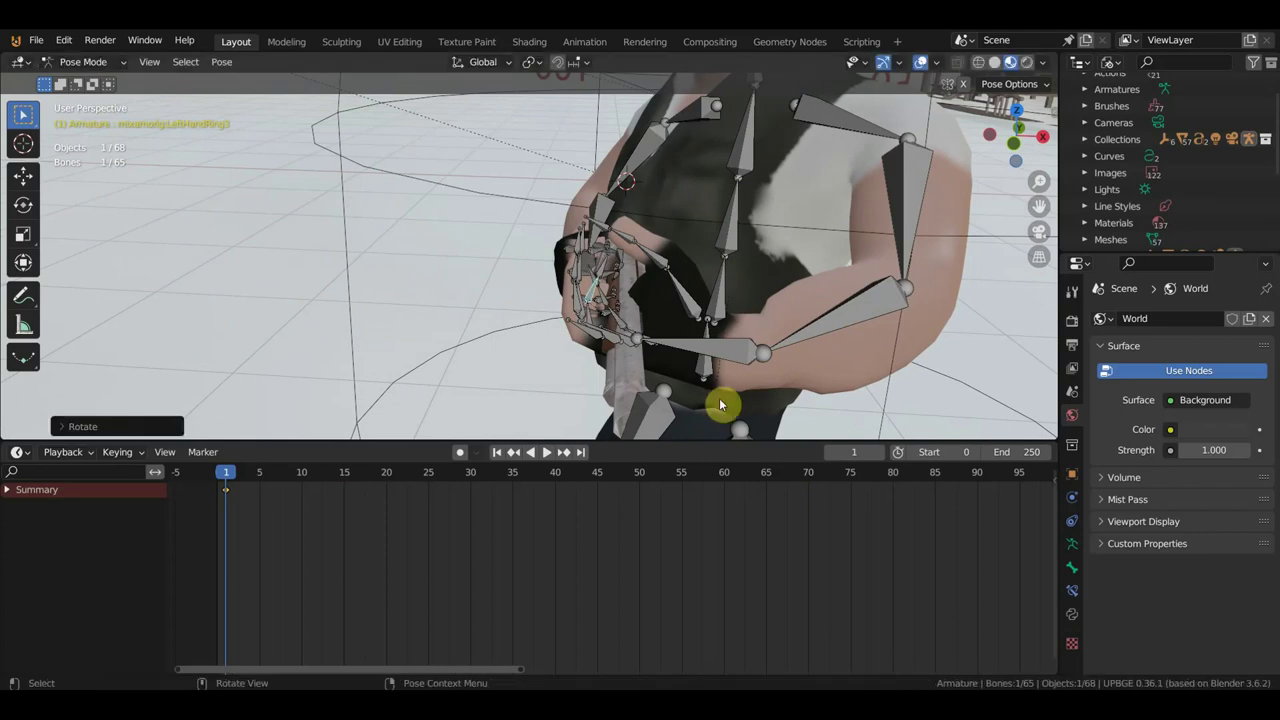
mouse_move(723, 400)
middle_down()
mouse_move(530, 298)
mouse_move(623, 297)
middle_up()
Curl the LeftHandMiddle2 middle finger bone around the grip with repeated rotations
click(530, 298)
key(r)
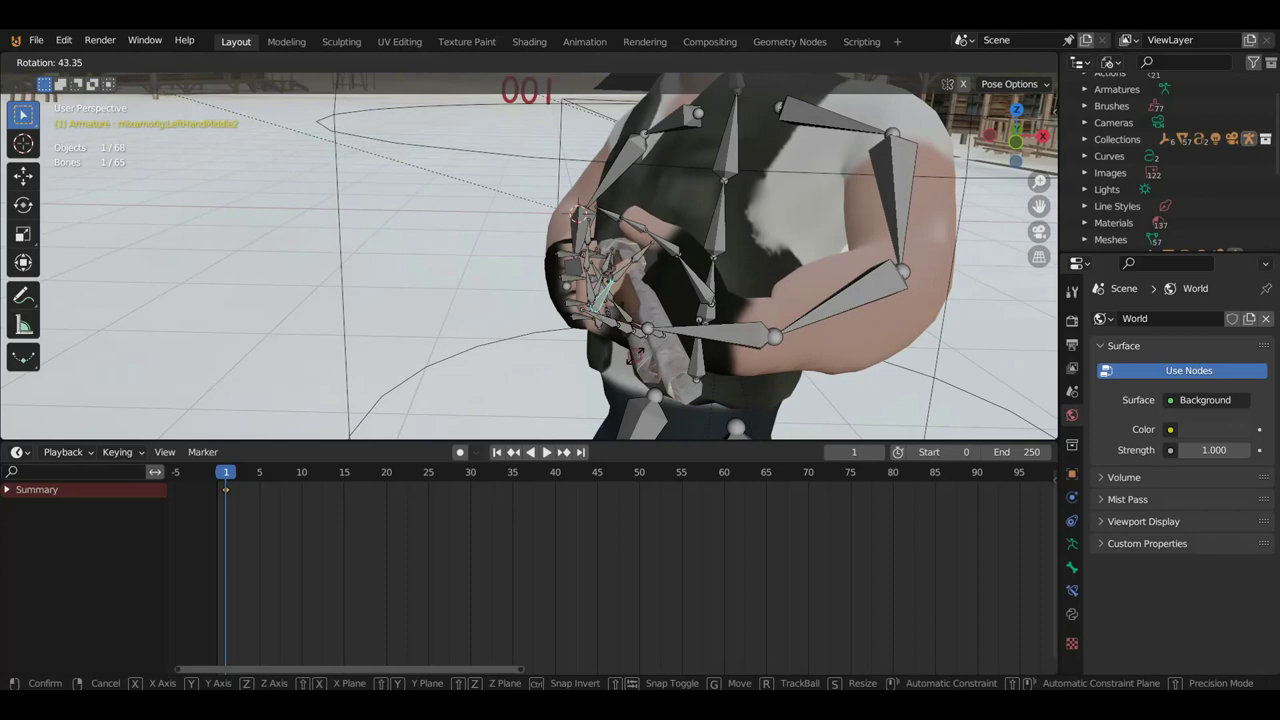
click(637, 352)
key(r)
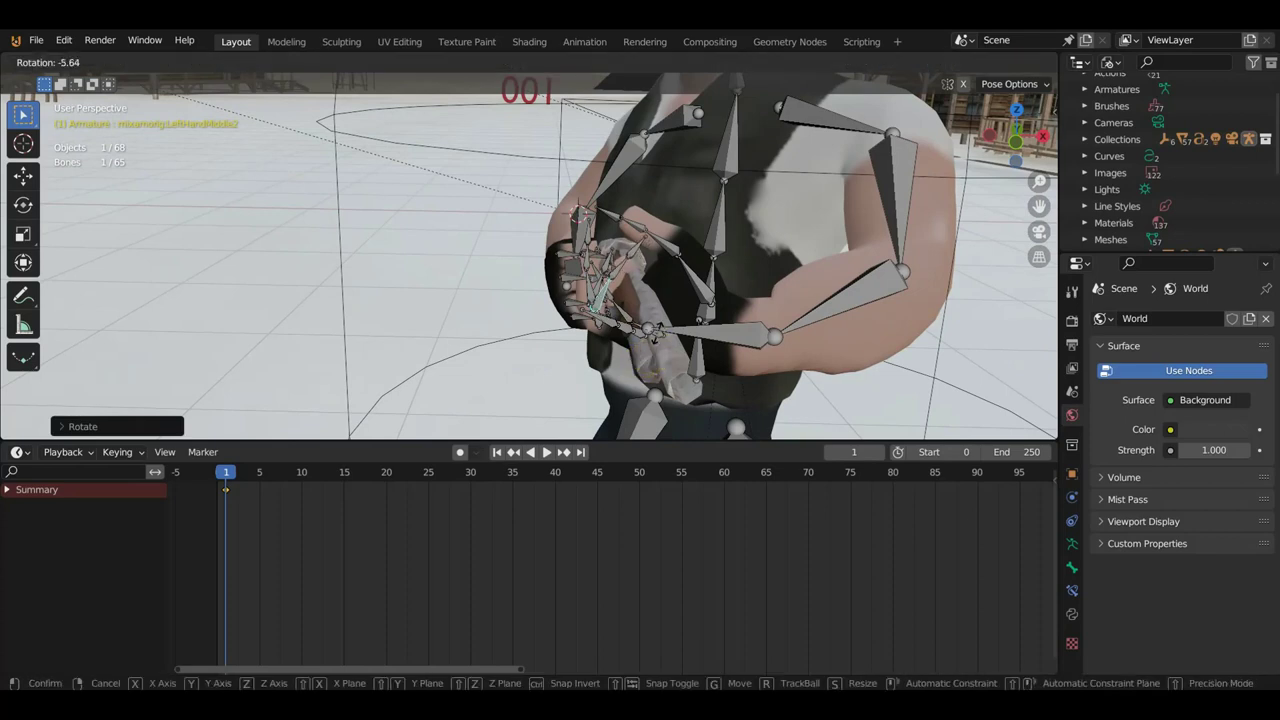
click(656, 328)
mouse_move(656, 328)
middle_down()
mouse_move(629, 337)
mouse_move(563, 314)
mouse_move(720, 320)
mouse_move(634, 349)
middle_up()
key(r)
click(643, 350)
Curl the index finger bone around the grip with several rotations
click(584, 260)
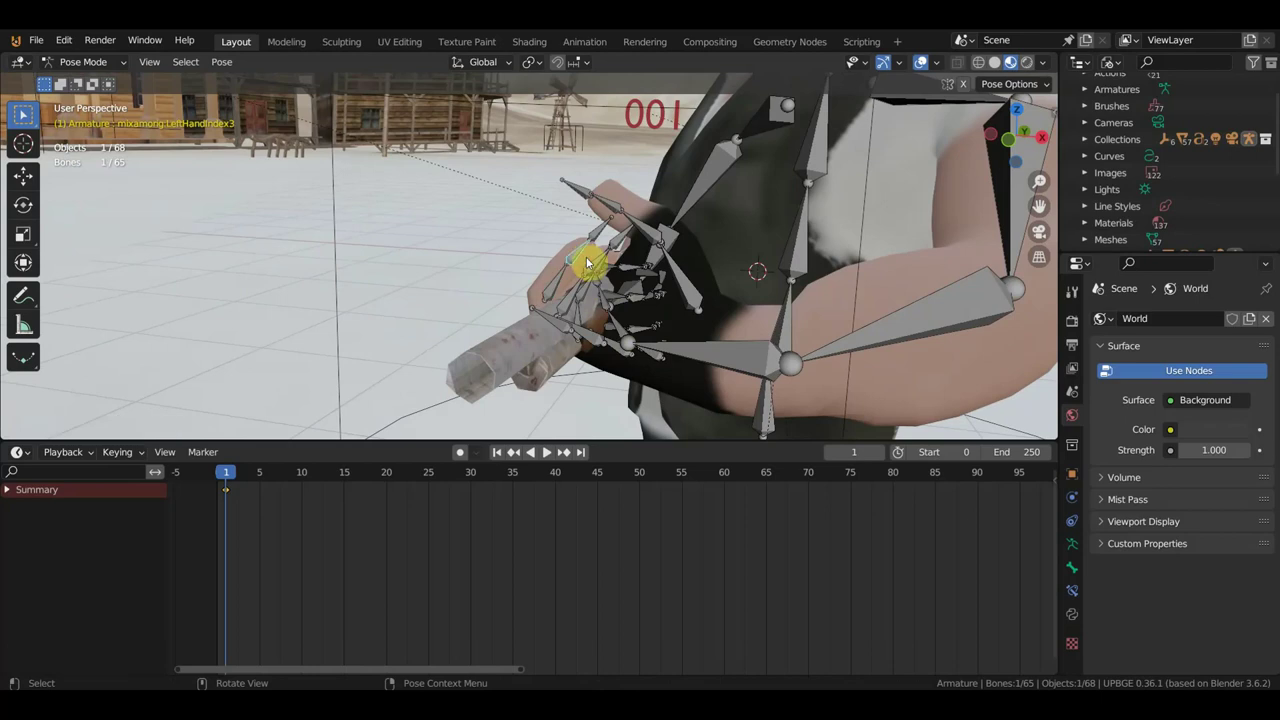
middle_drag(586, 257, 620, 286)
key(r)
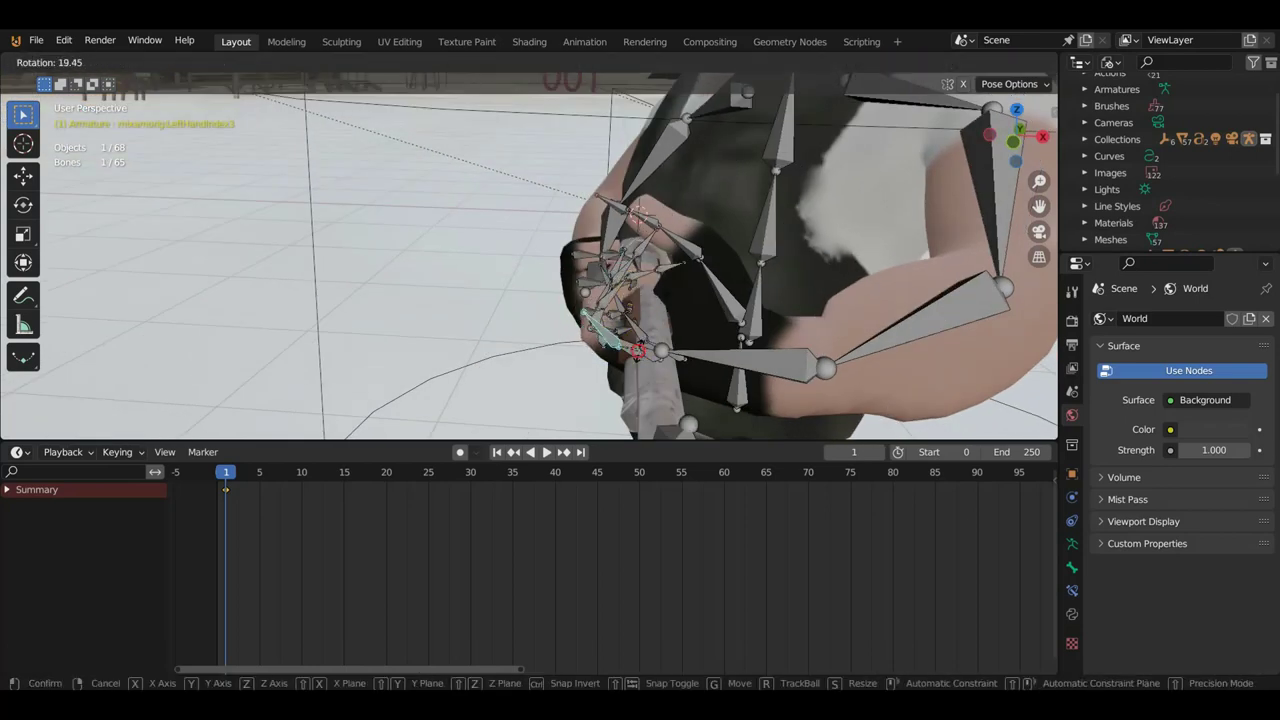
click(637, 350)
key(r)
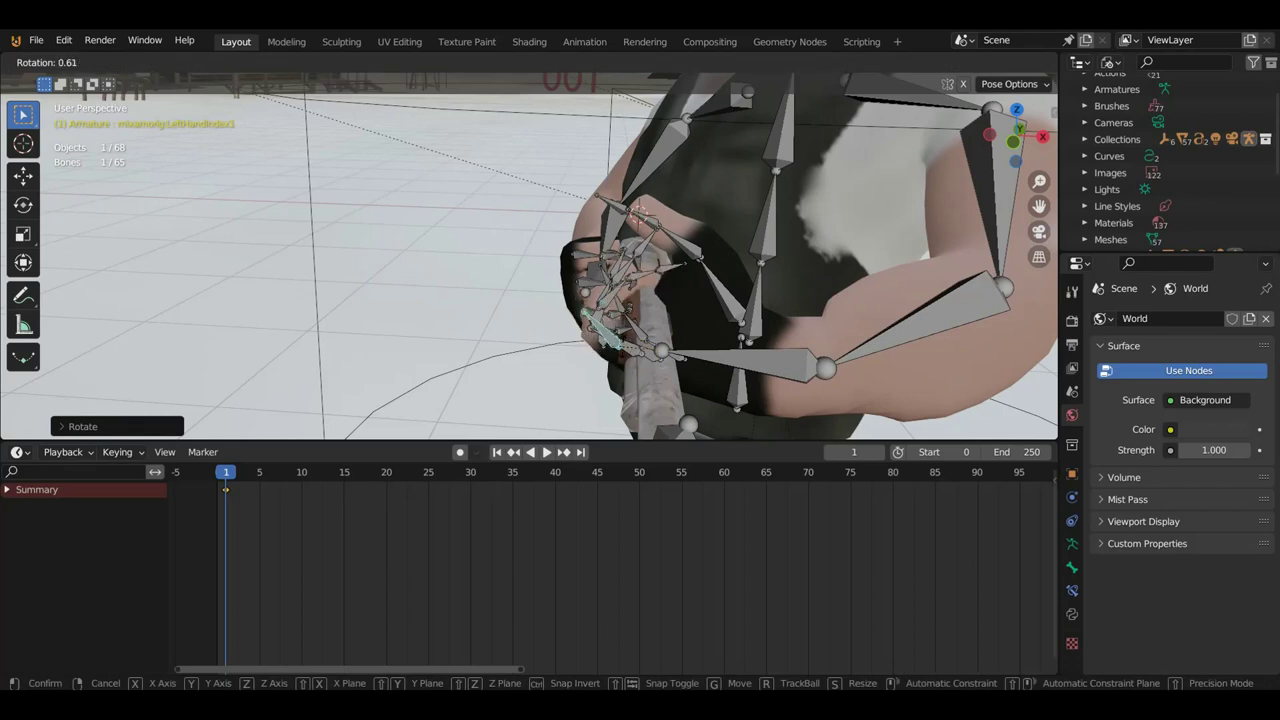
key(Escape)
key(r)
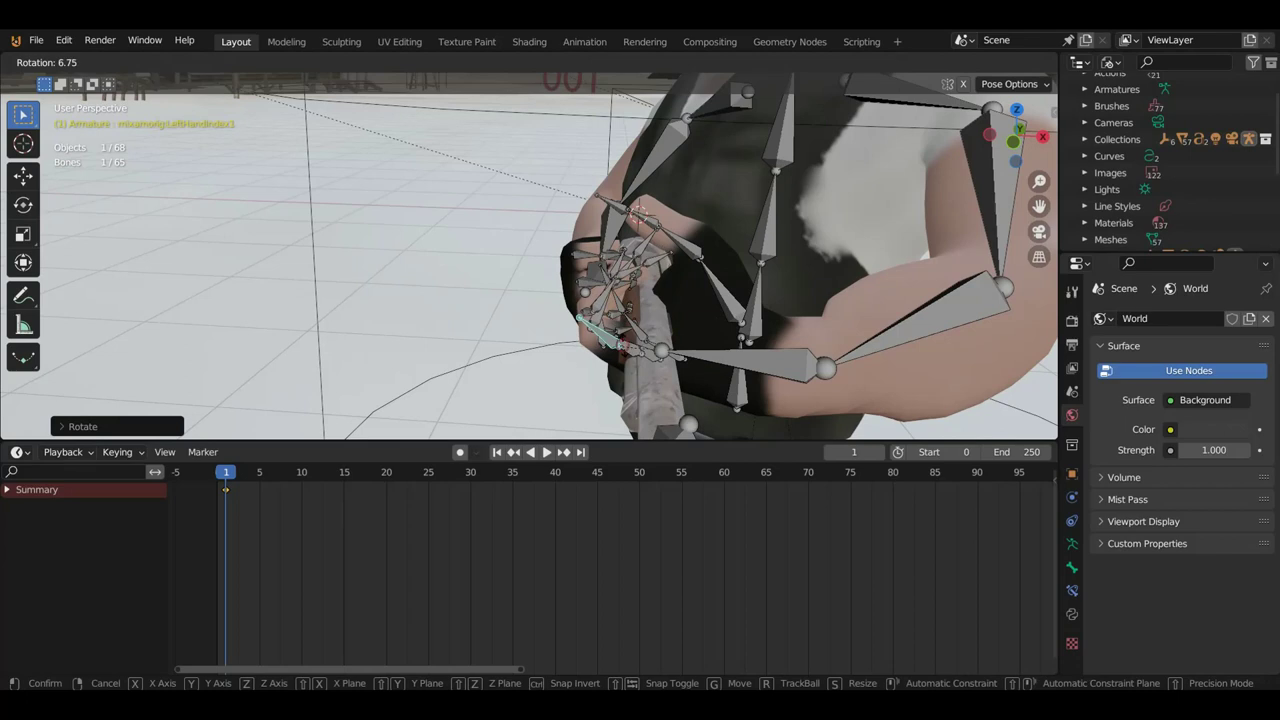
click(657, 271)
Rotate the thumb tip bone twice and move it to rest against the rifle
click(670, 232)
key(r)
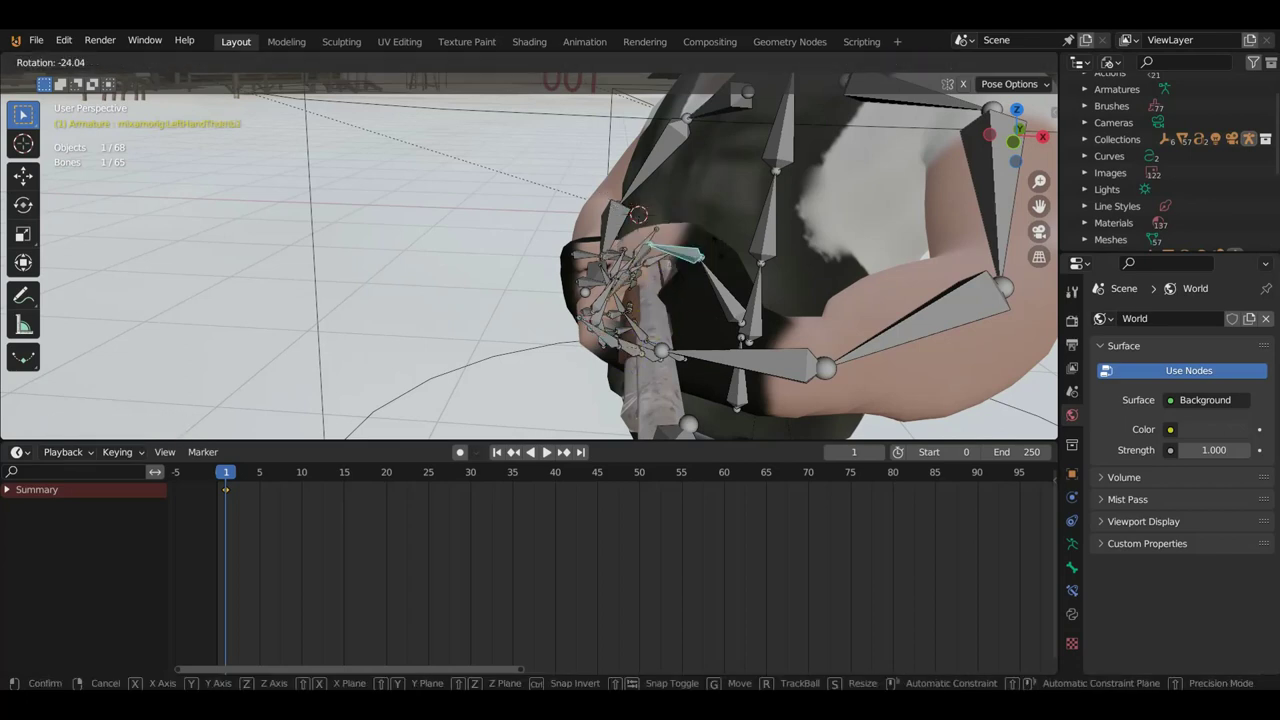
click(713, 246)
key(r)
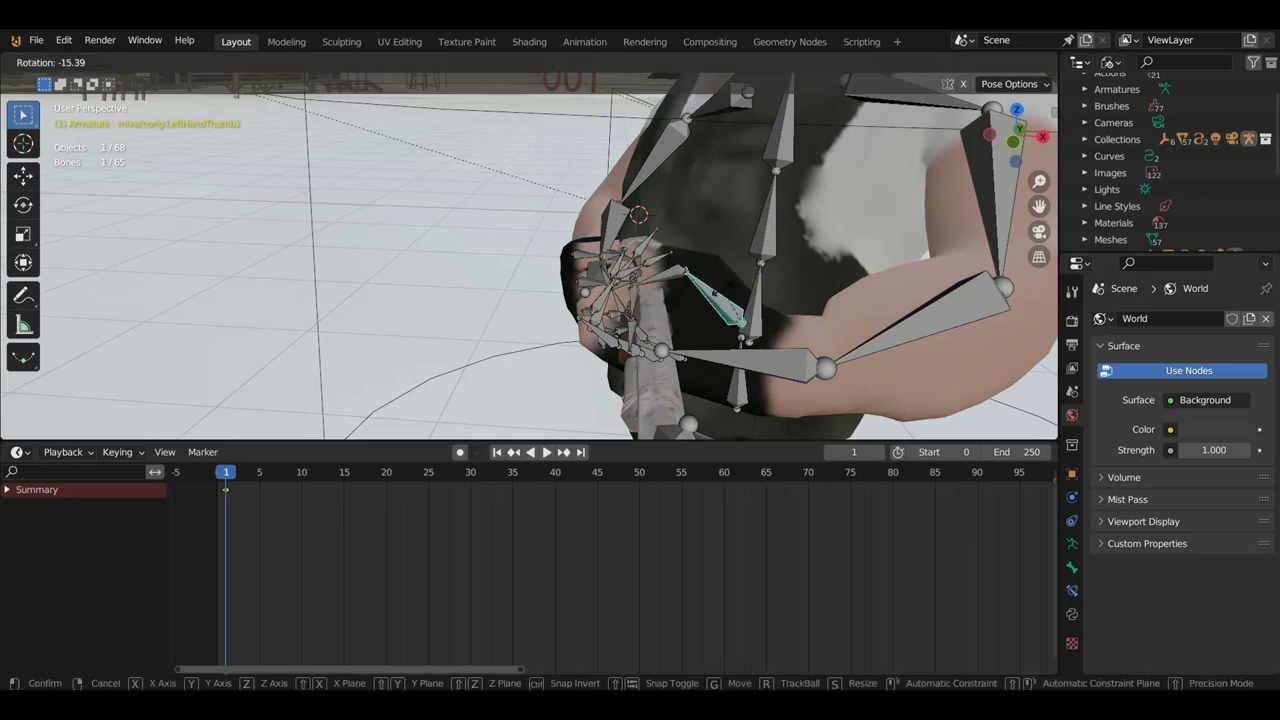
click(724, 294)
middle_drag(724, 294, 771, 286)
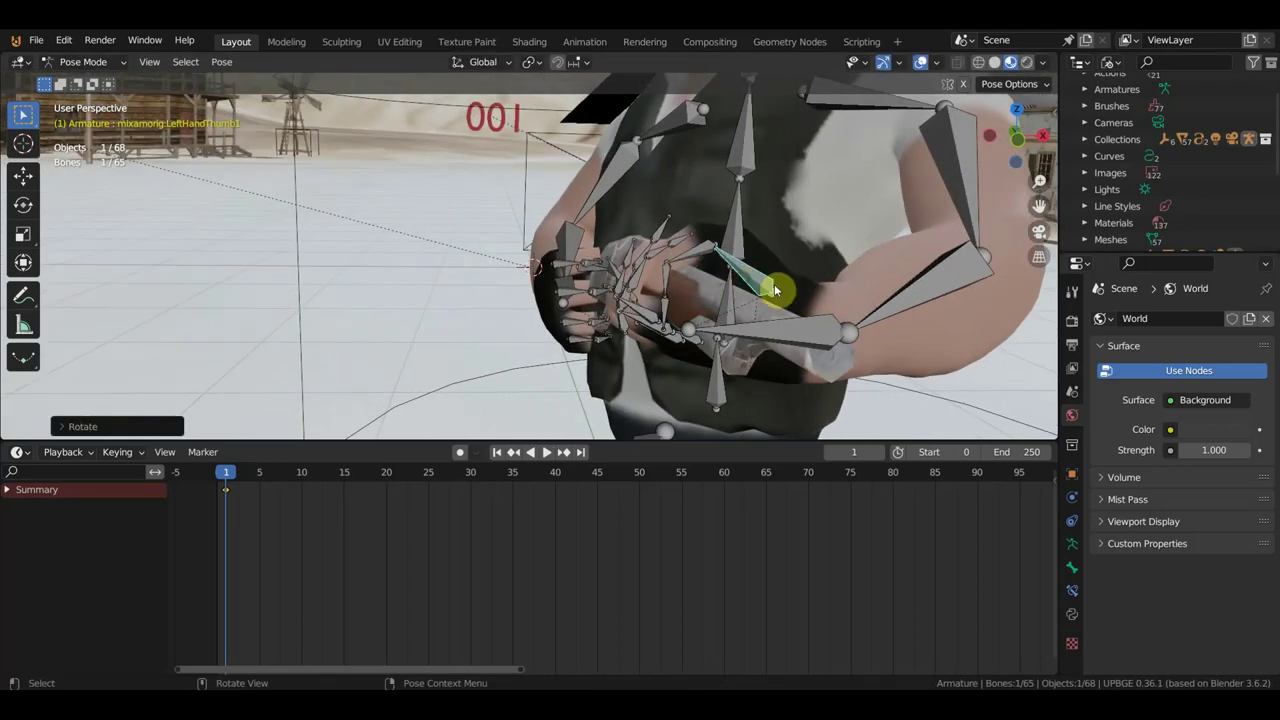
key(g)
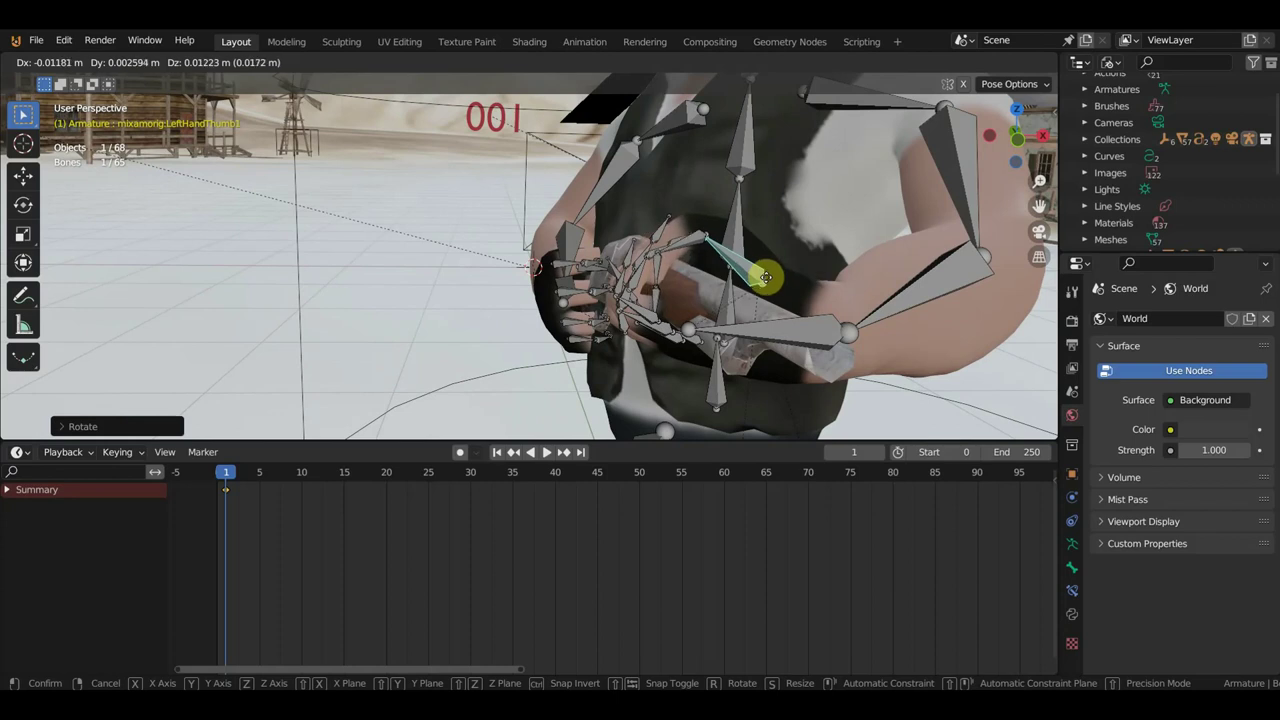
click(766, 286)
mouse_move(771, 291)
middle_down()
mouse_move(913, 315)
mouse_move(909, 289)
mouse_move(791, 274)
mouse_move(823, 314)
mouse_move(893, 316)
mouse_move(886, 280)
mouse_move(903, 280)
mouse_move(880, 286)
middle_up()
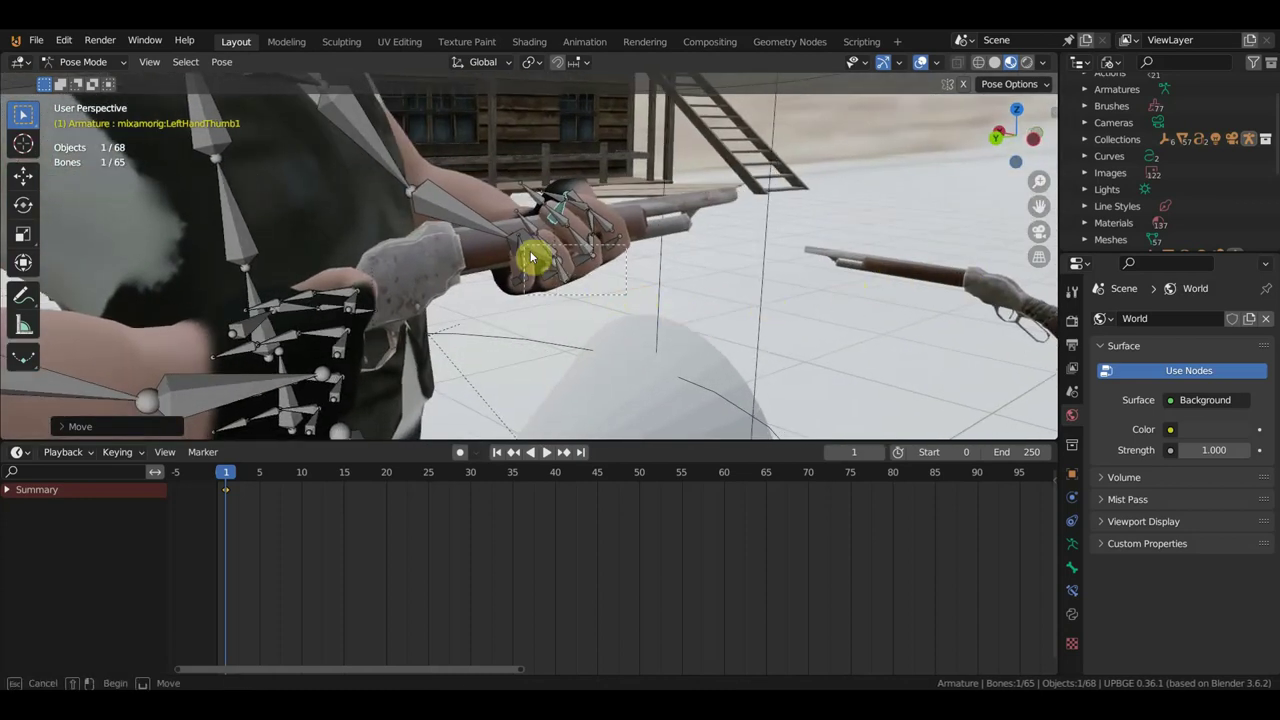
Select the left-hand bones minus arm and forearm, key Location & Rotation, and play back
key(l)
middle_drag(509, 189, 556, 215)
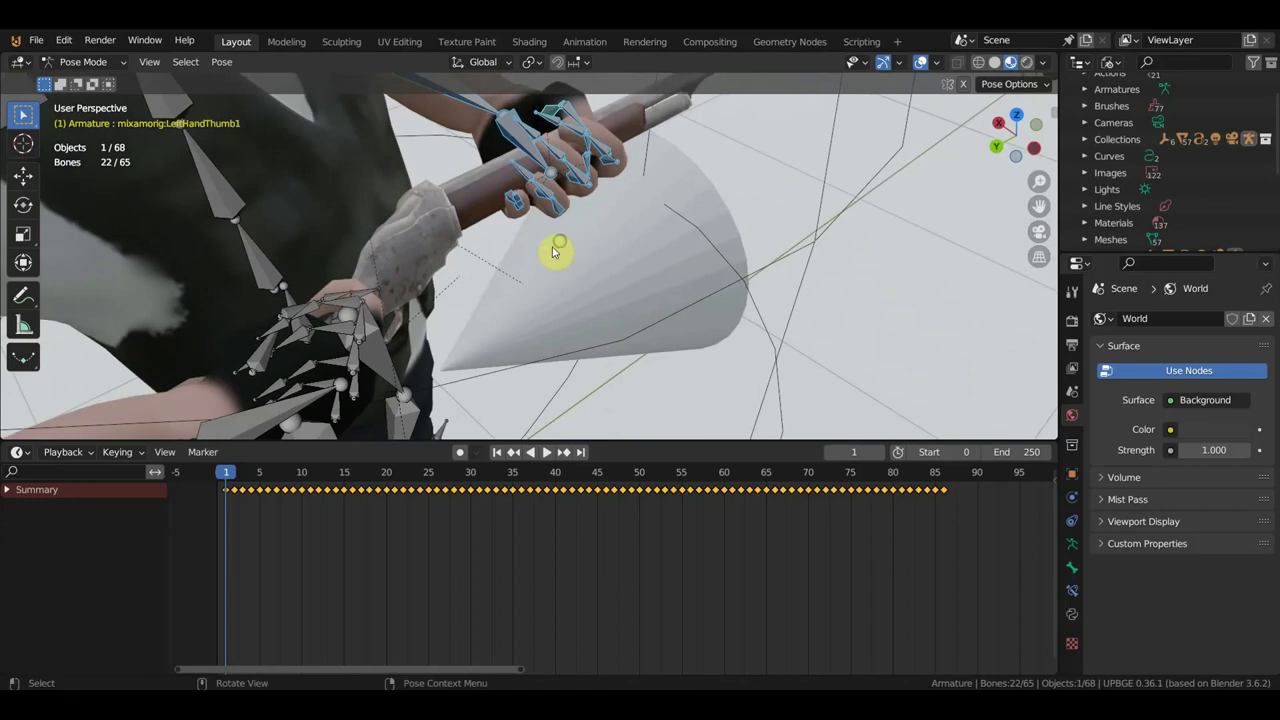
middle_drag(558, 245, 540, 353)
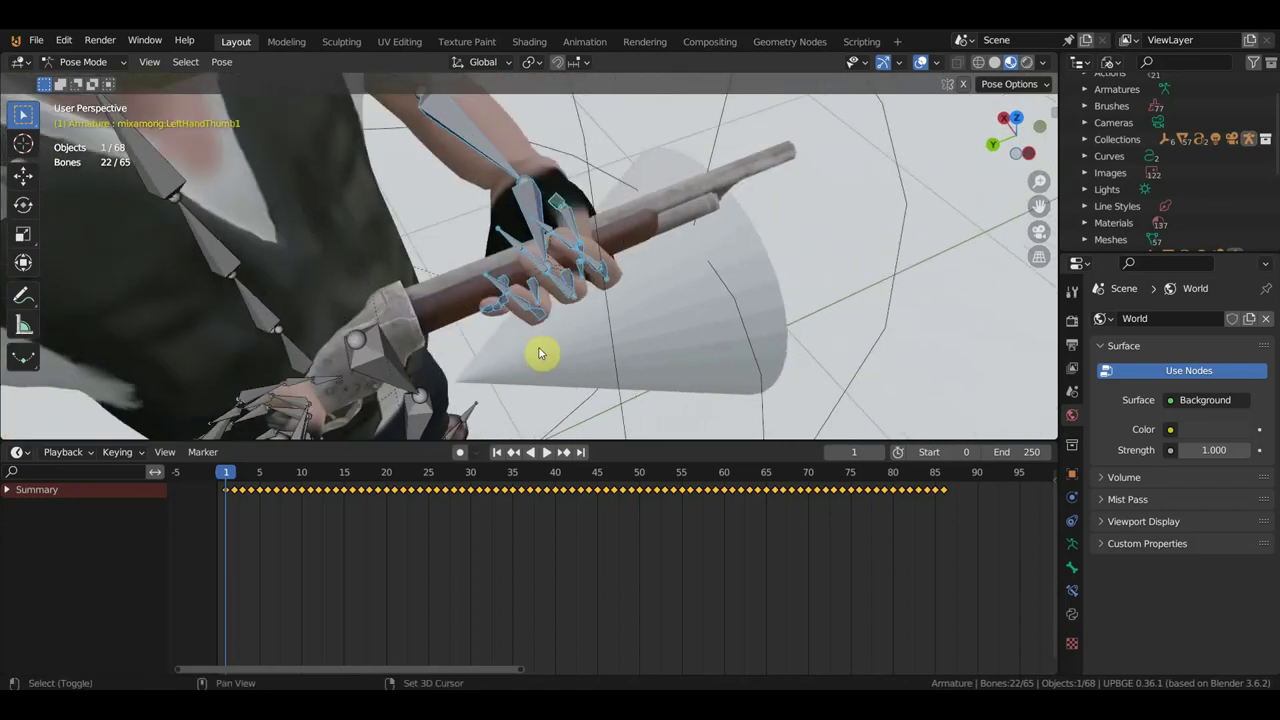
shift+click(528, 200)
mouse_move(530, 200)
shift+middle_down()
mouse_move(488, 238)
mouse_move(578, 342)
mouse_move(481, 300)
shift+middle_up()
shift+click(488, 220)
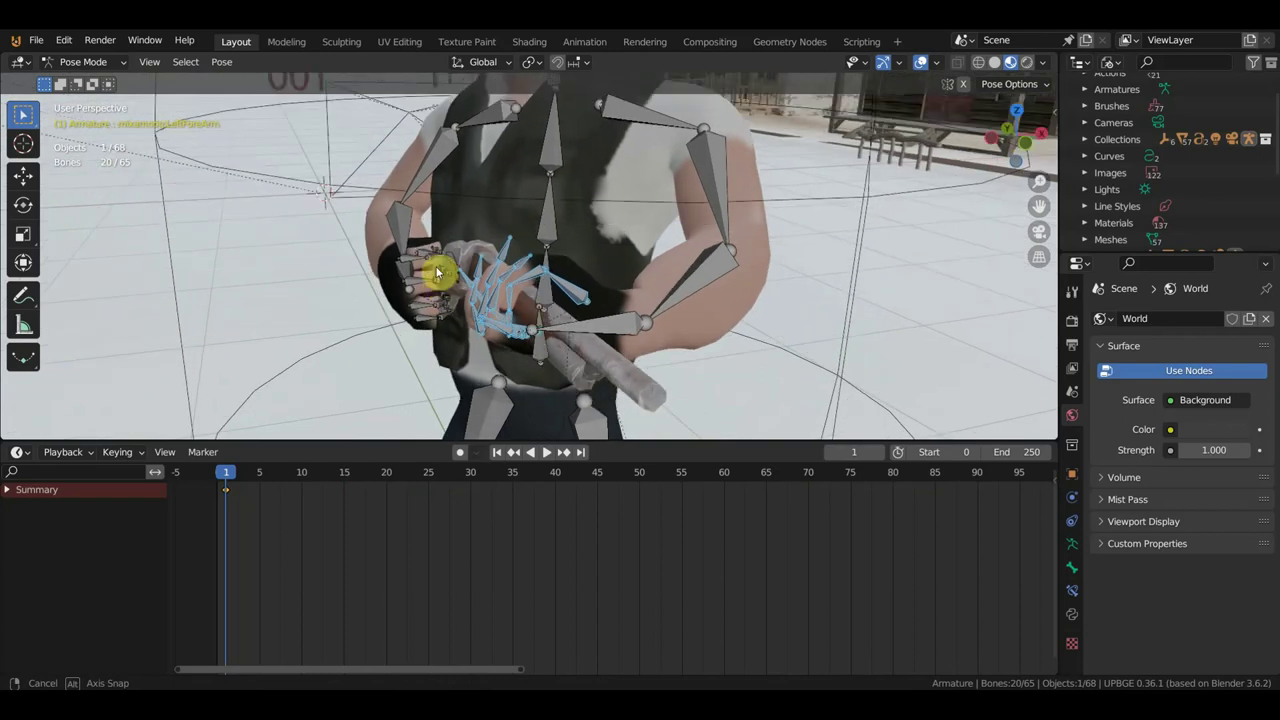
middle_drag(481, 300, 436, 262)
key(i)
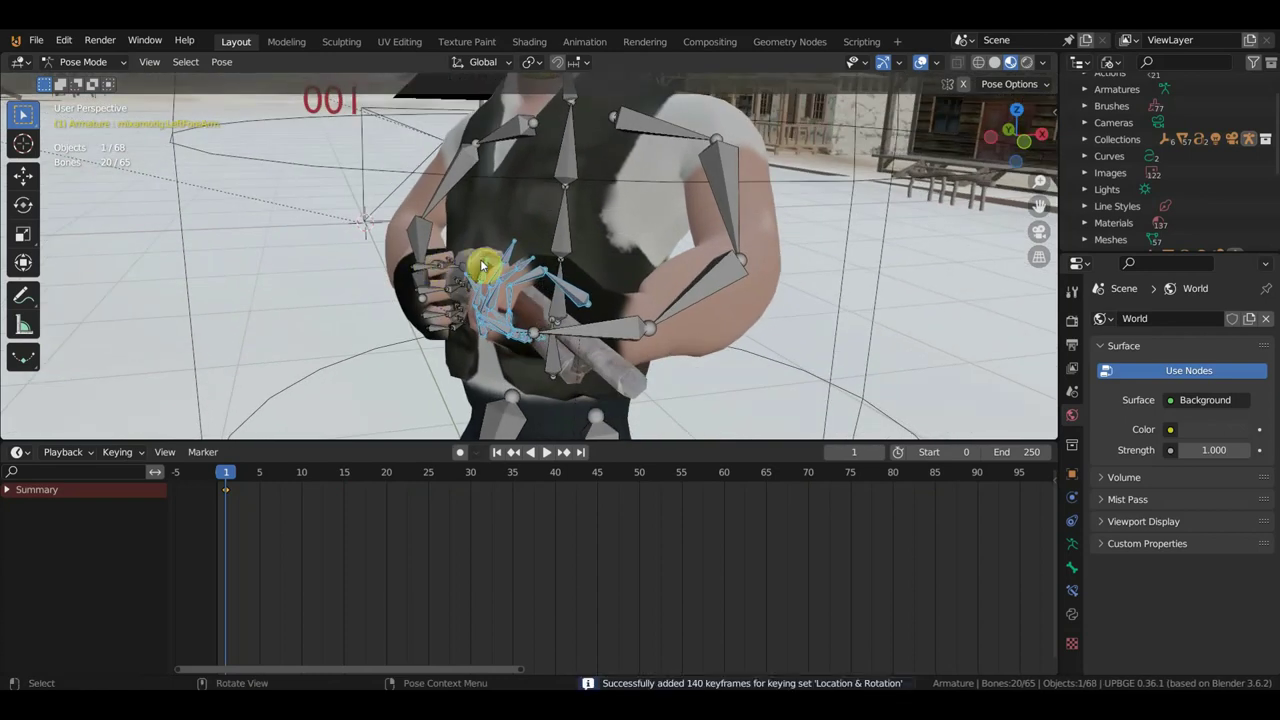
key(space)
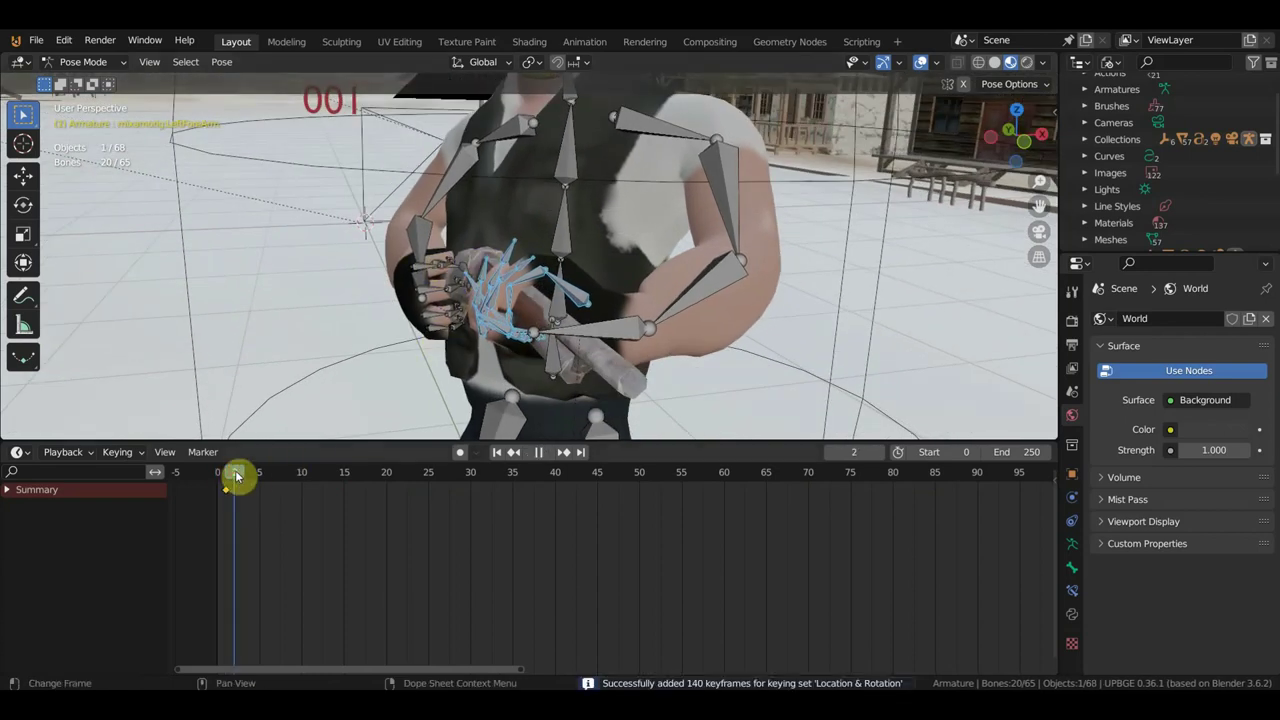
drag(352, 495, 369, 502)
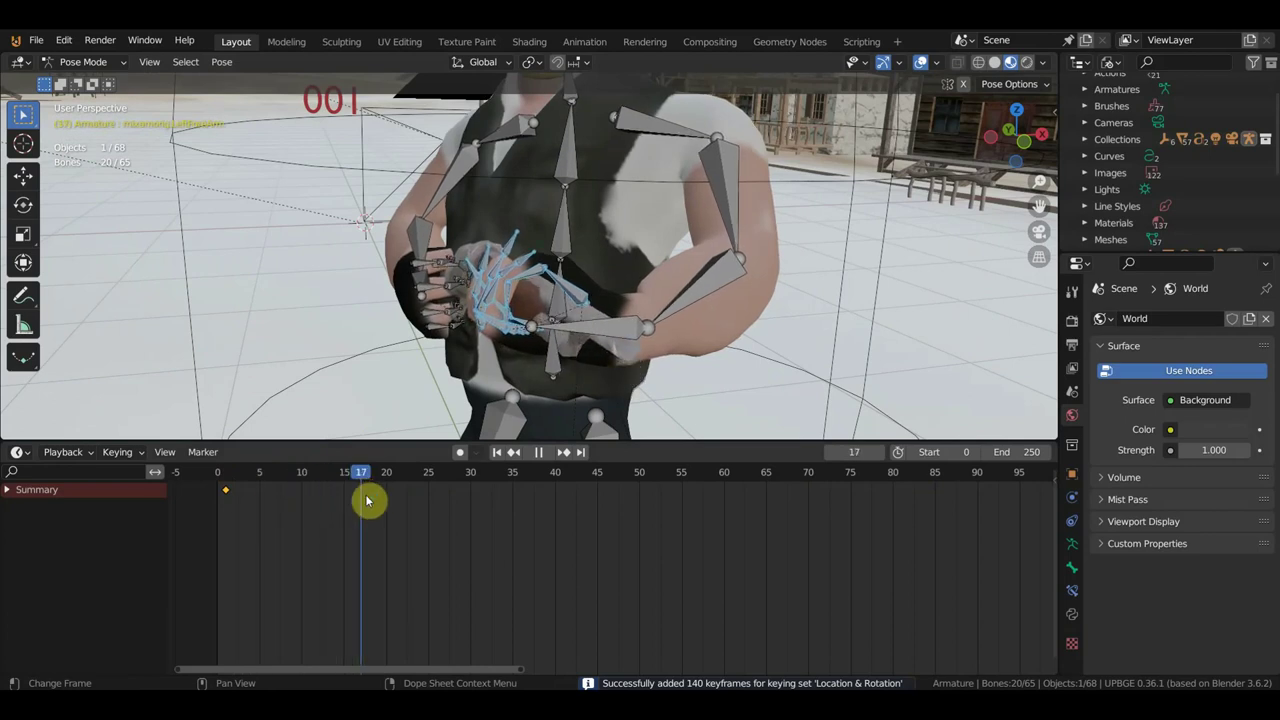
Stop playback, dismiss the advert popup, and rotate the pinky tip bone at frame 1
key(space)
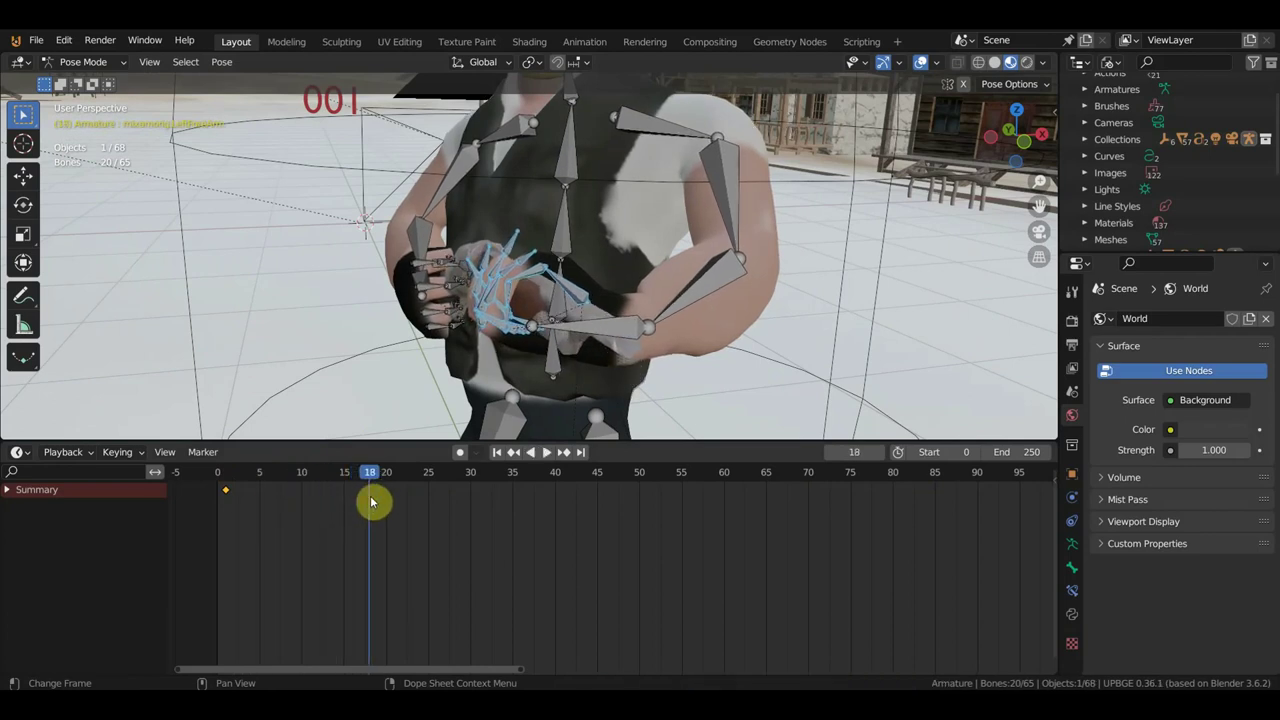
scroll(569, 417, up, 3)
middle_drag(569, 417, 718, 378)
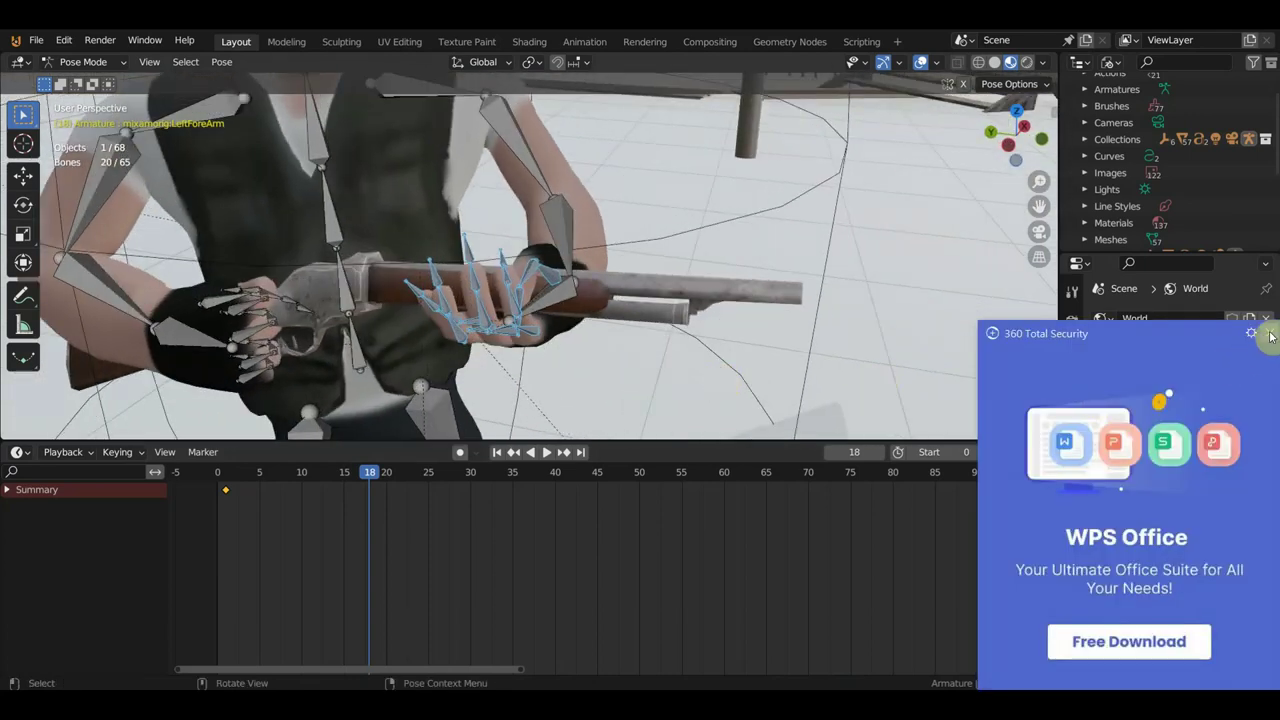
click(1268, 334)
mouse_move(716, 344)
middle_down()
mouse_move(686, 314)
mouse_move(619, 334)
middle_up()
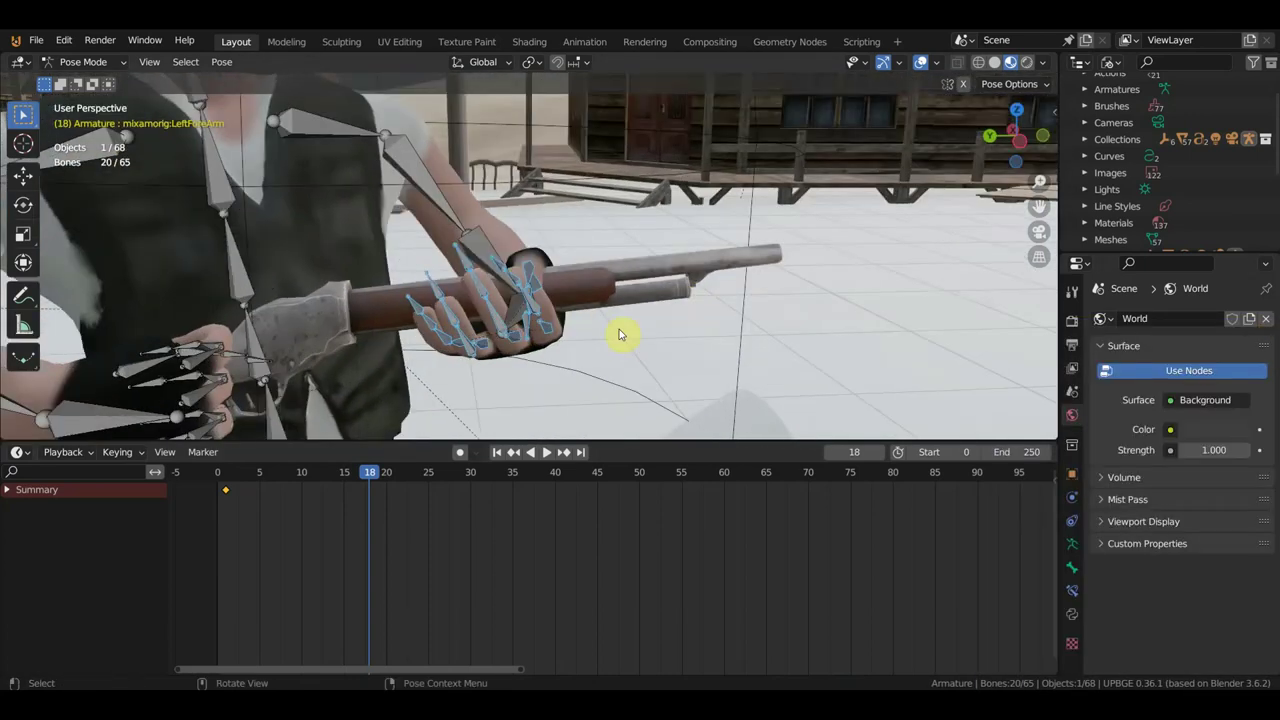
click(425, 325)
middle_drag(425, 325, 303, 447)
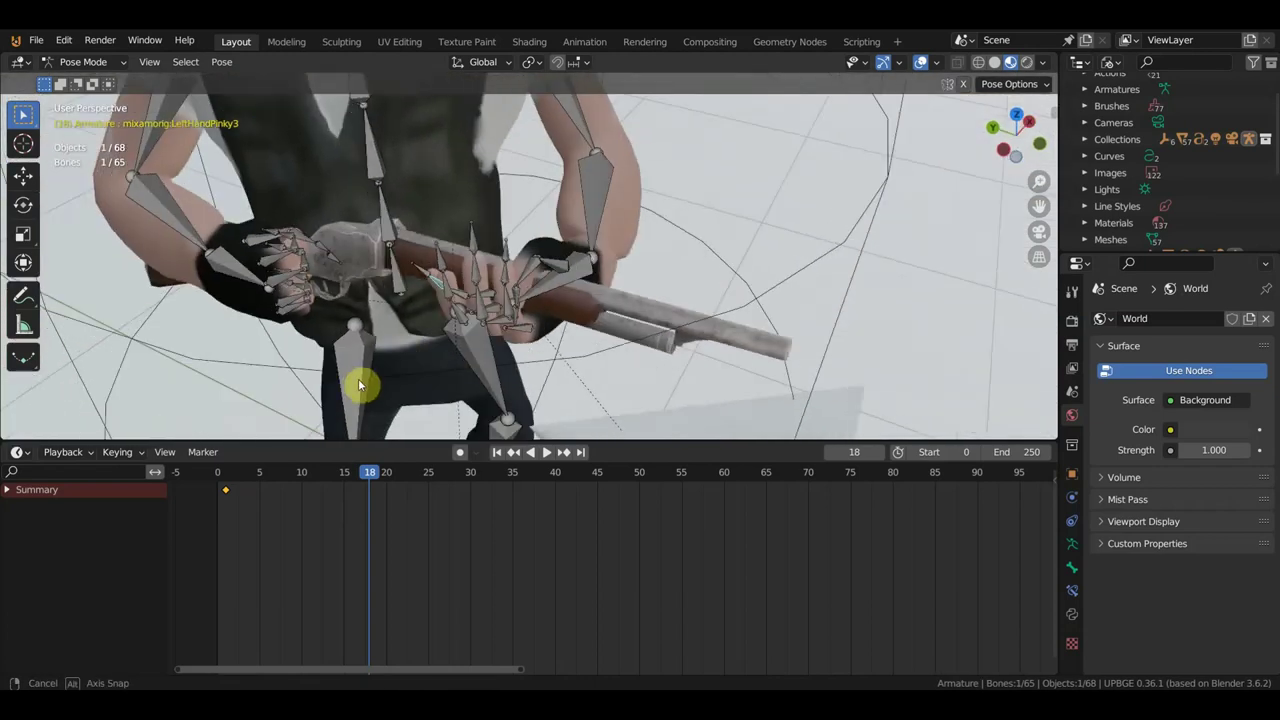
click(229, 474)
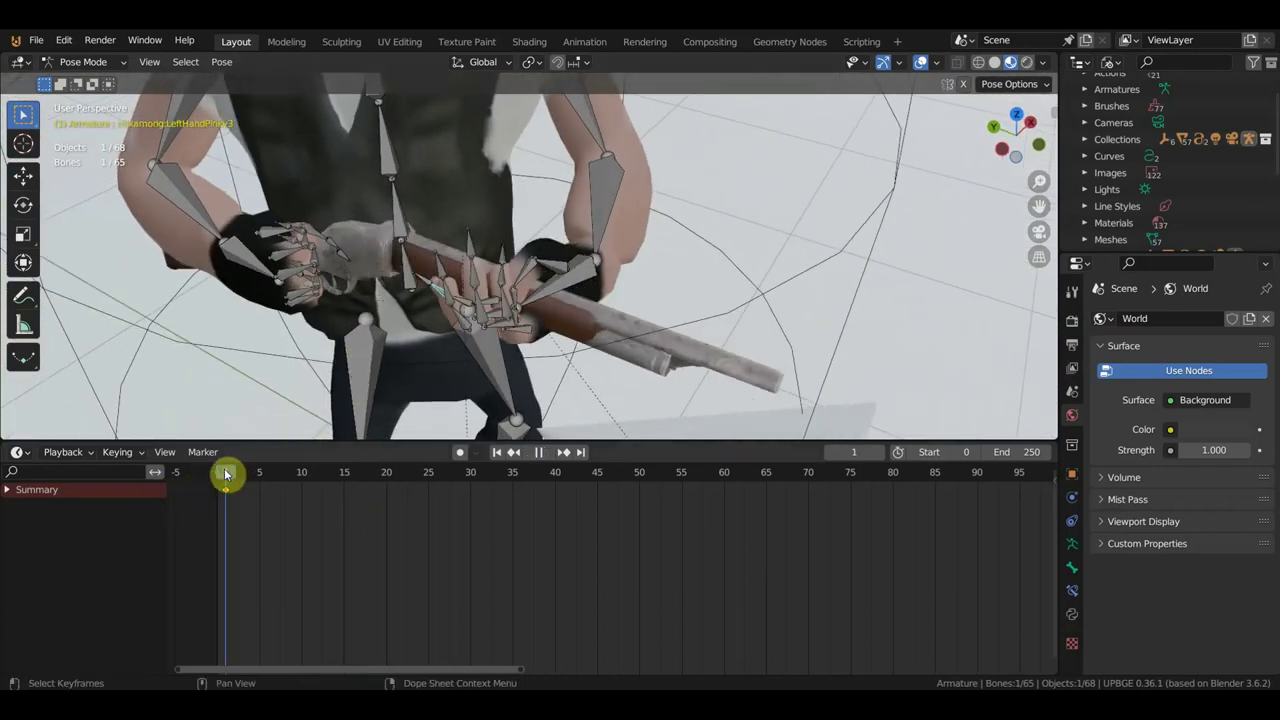
mouse_move(381, 430)
middle_down()
mouse_move(483, 350)
mouse_move(523, 347)
middle_up()
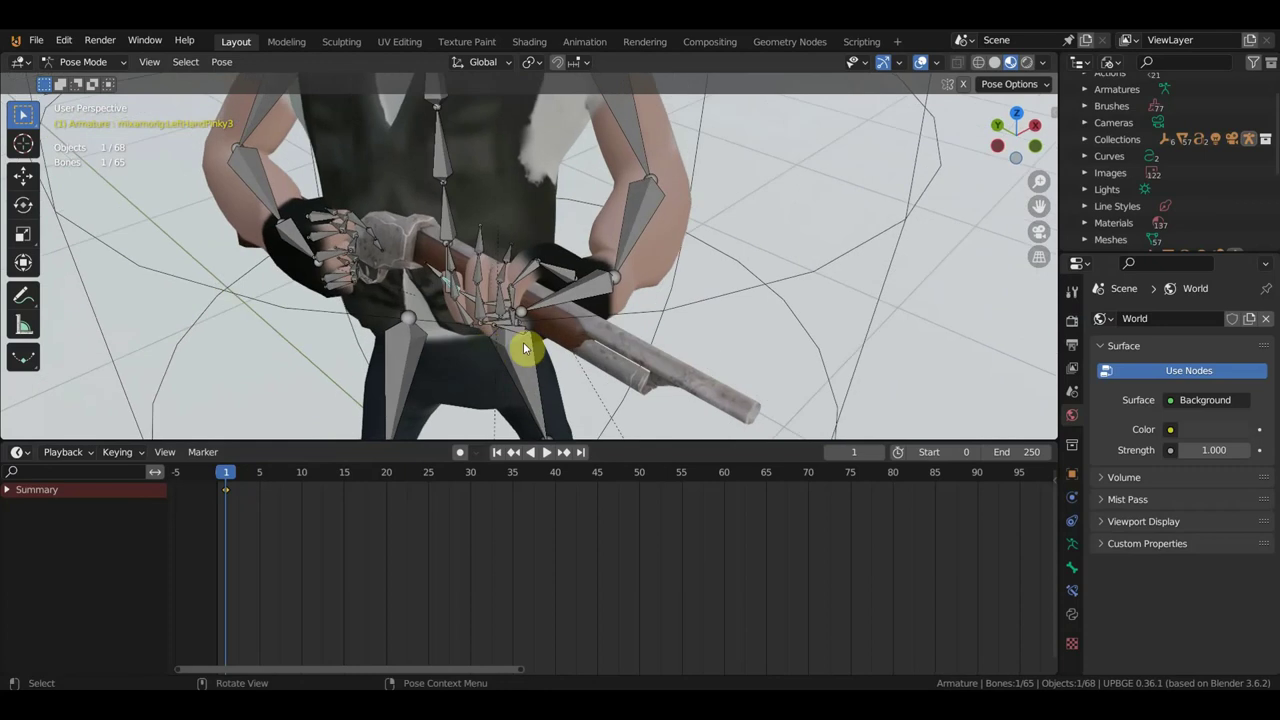
key(r)
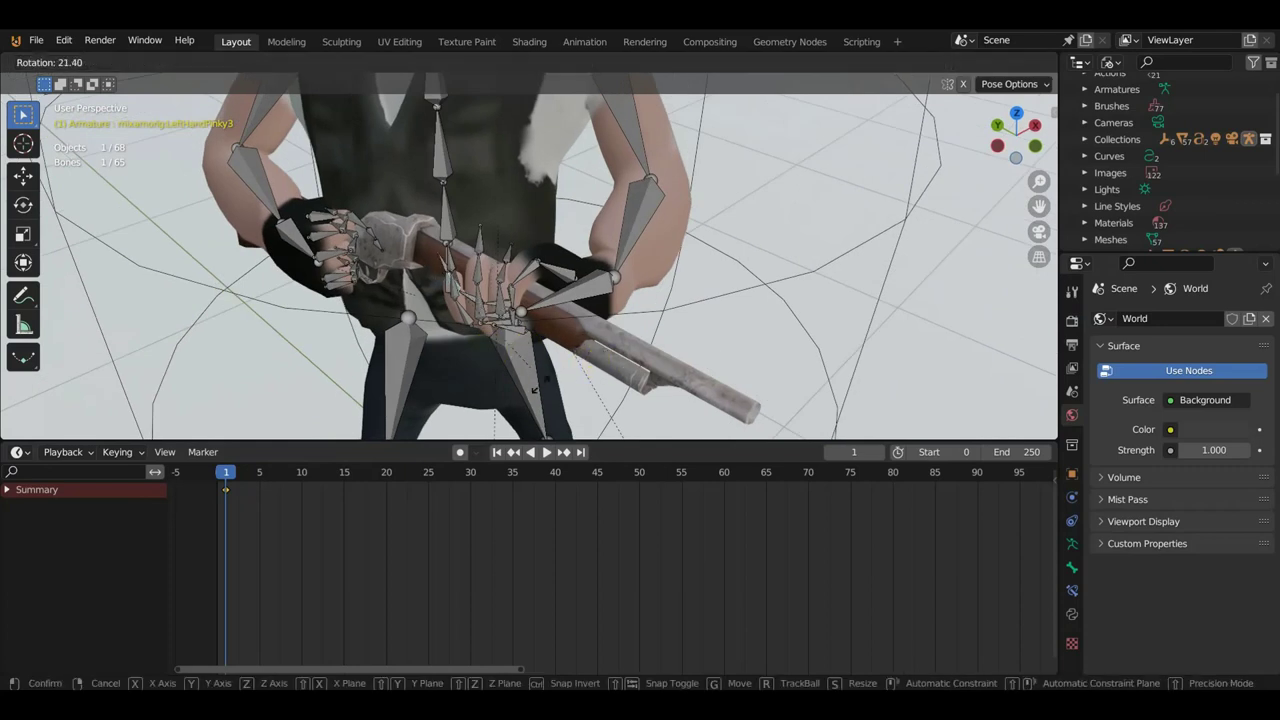
click(513, 377)
Rotate the ring finger bone to close it around the rifle's fore-end
mouse_move(513, 374)
middle_down()
mouse_move(568, 251)
mouse_move(522, 270)
middle_up()
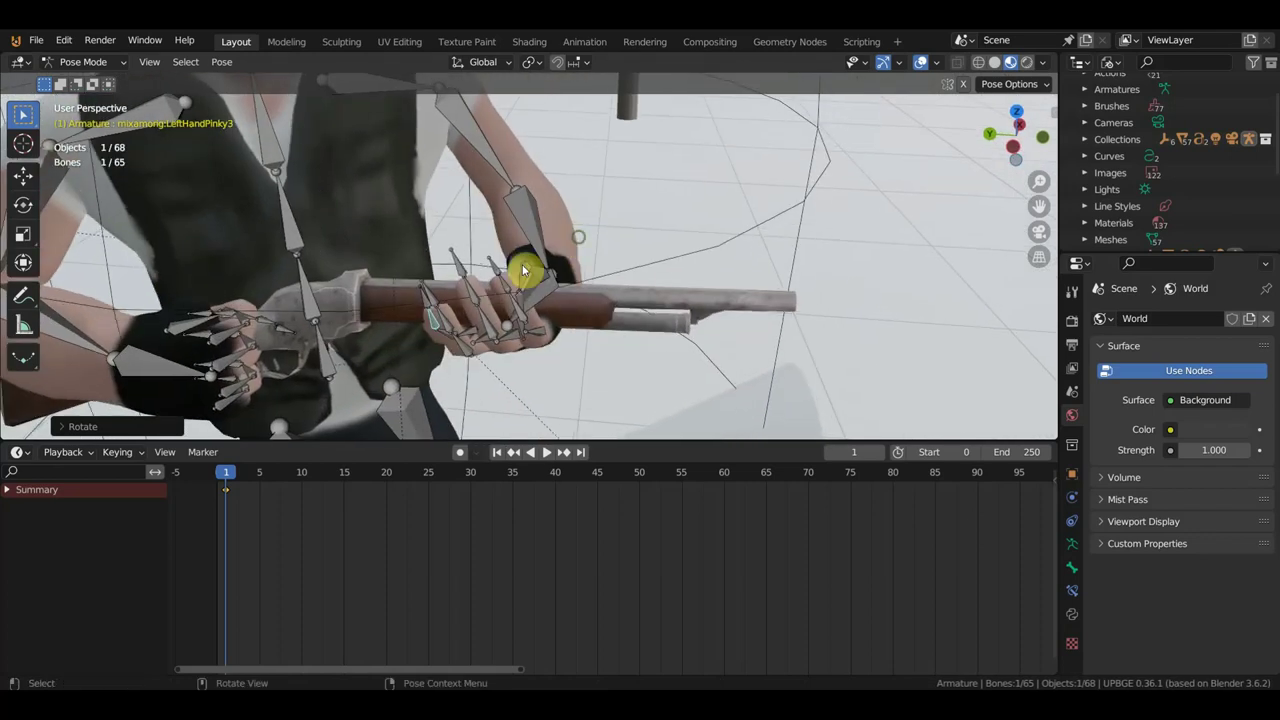
click(466, 347)
mouse_move(500, 357)
middle_down()
mouse_move(471, 366)
mouse_move(620, 334)
mouse_move(658, 281)
mouse_move(646, 266)
mouse_move(646, 320)
mouse_move(663, 326)
mouse_move(645, 329)
mouse_move(651, 309)
mouse_move(617, 320)
middle_up()
key(r)
click(508, 362)
Keyframe all rig bones and shift the summary keyframes one frame earlier
key(a)
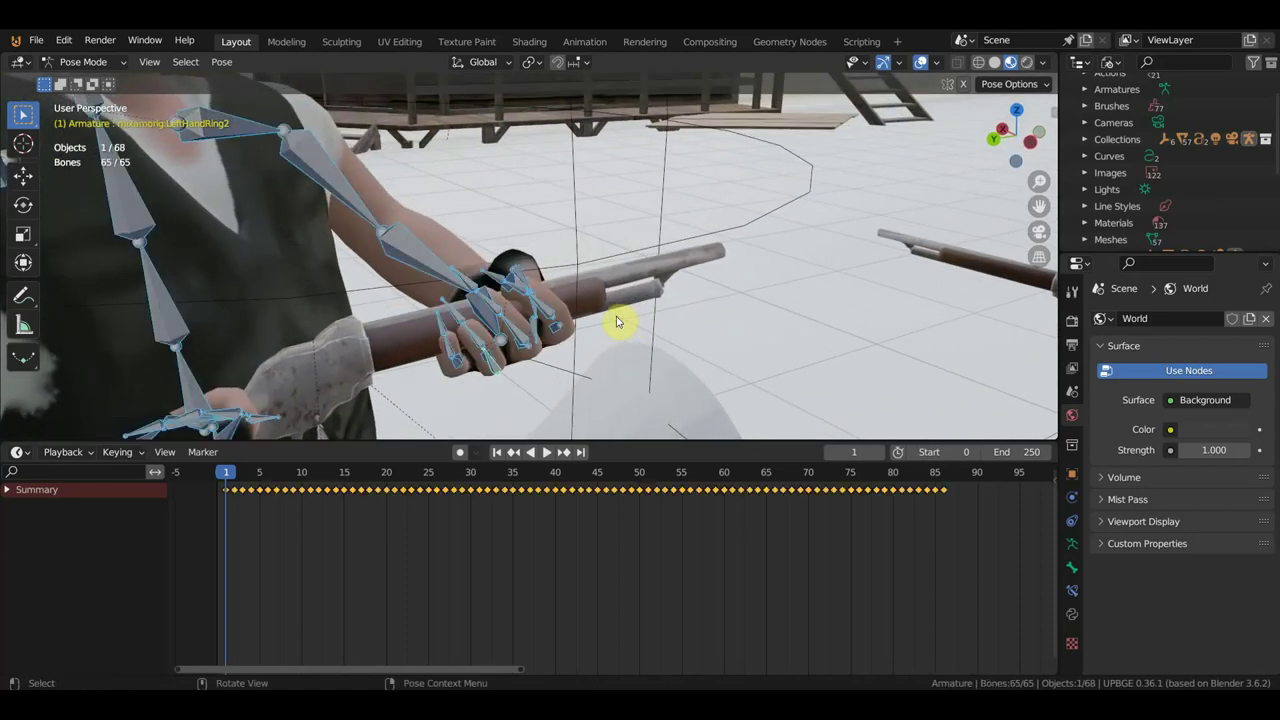
key(i)
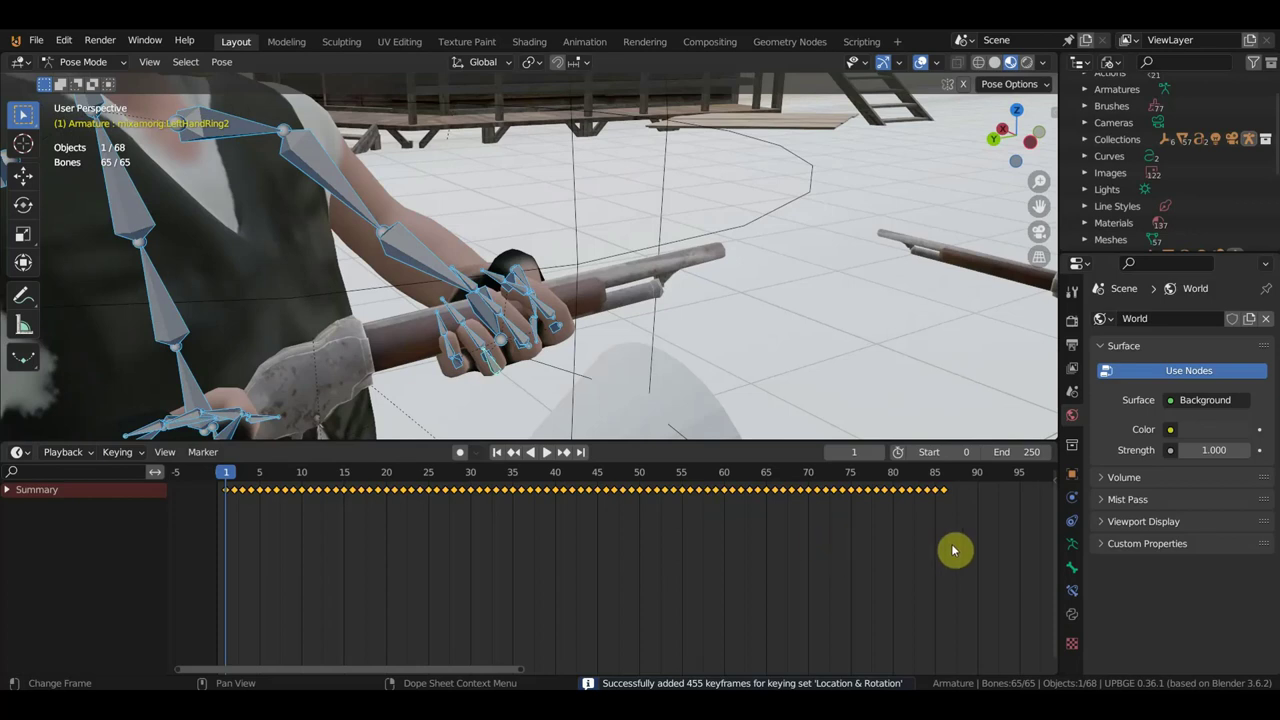
drag(982, 560, 208, 470)
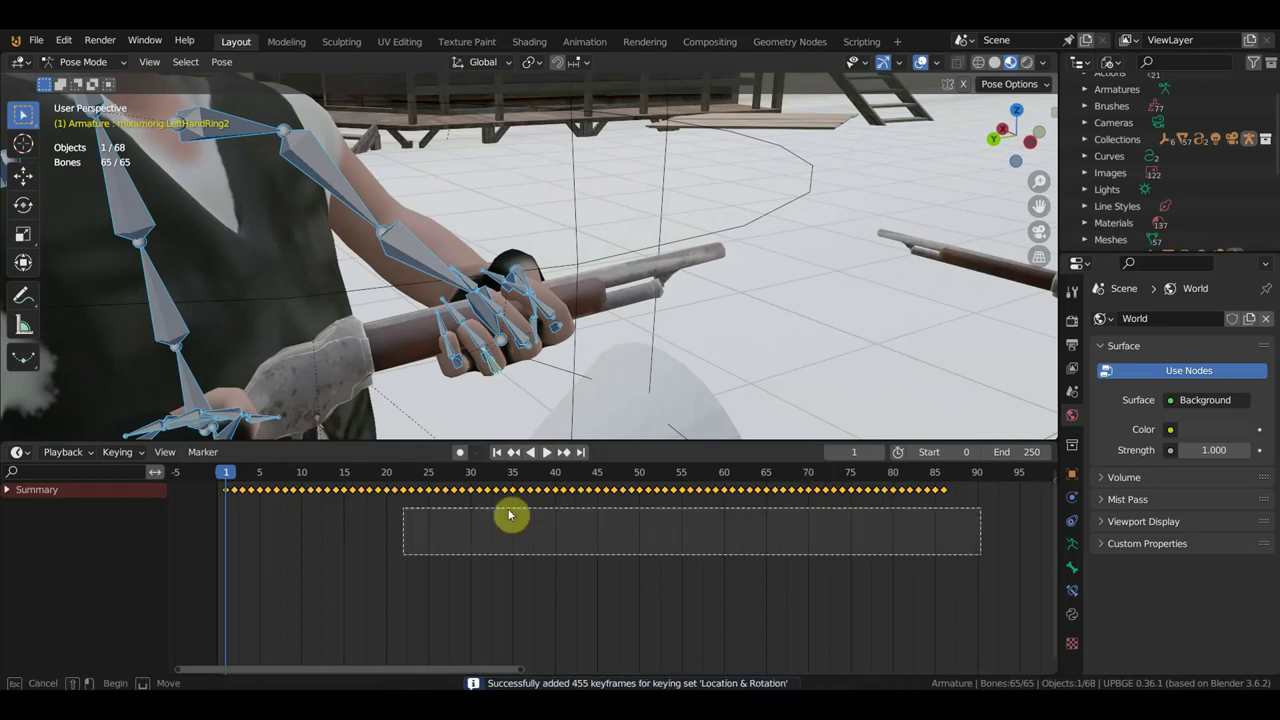
key(g)
click(327, 538)
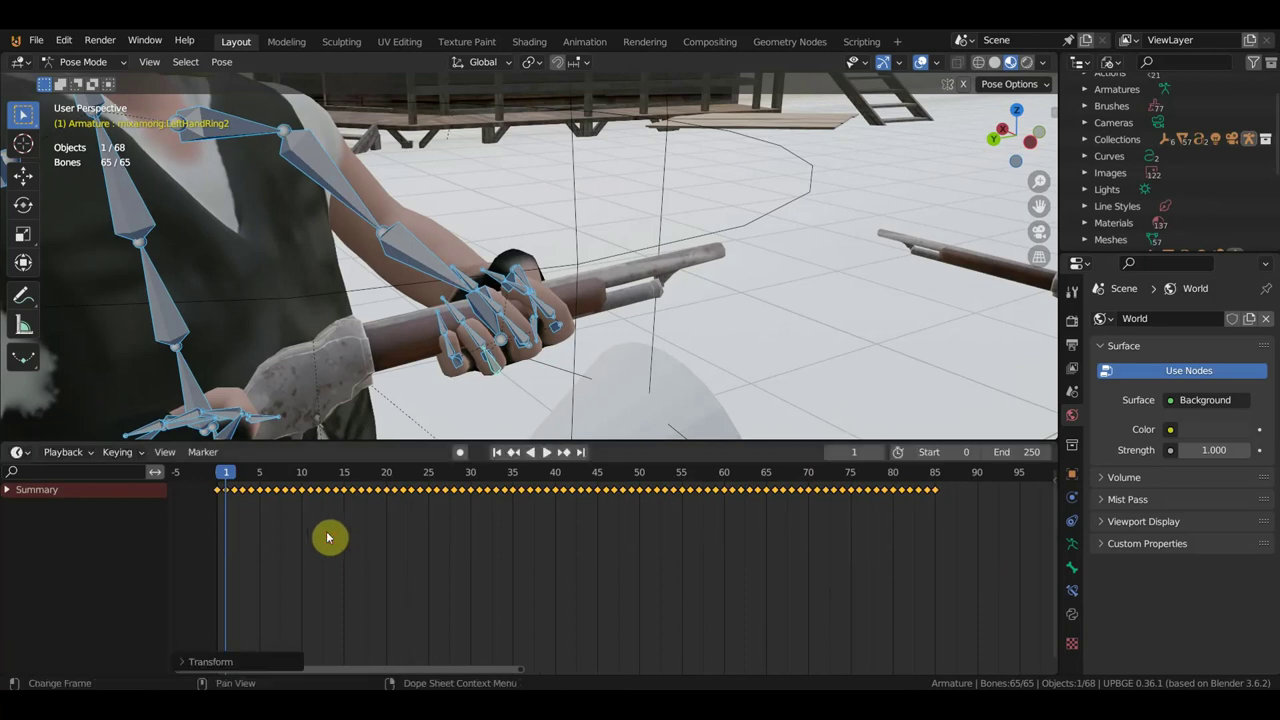
Orbit in close on the arm and select the left hand bone
middle_drag(343, 313, 341, 309)
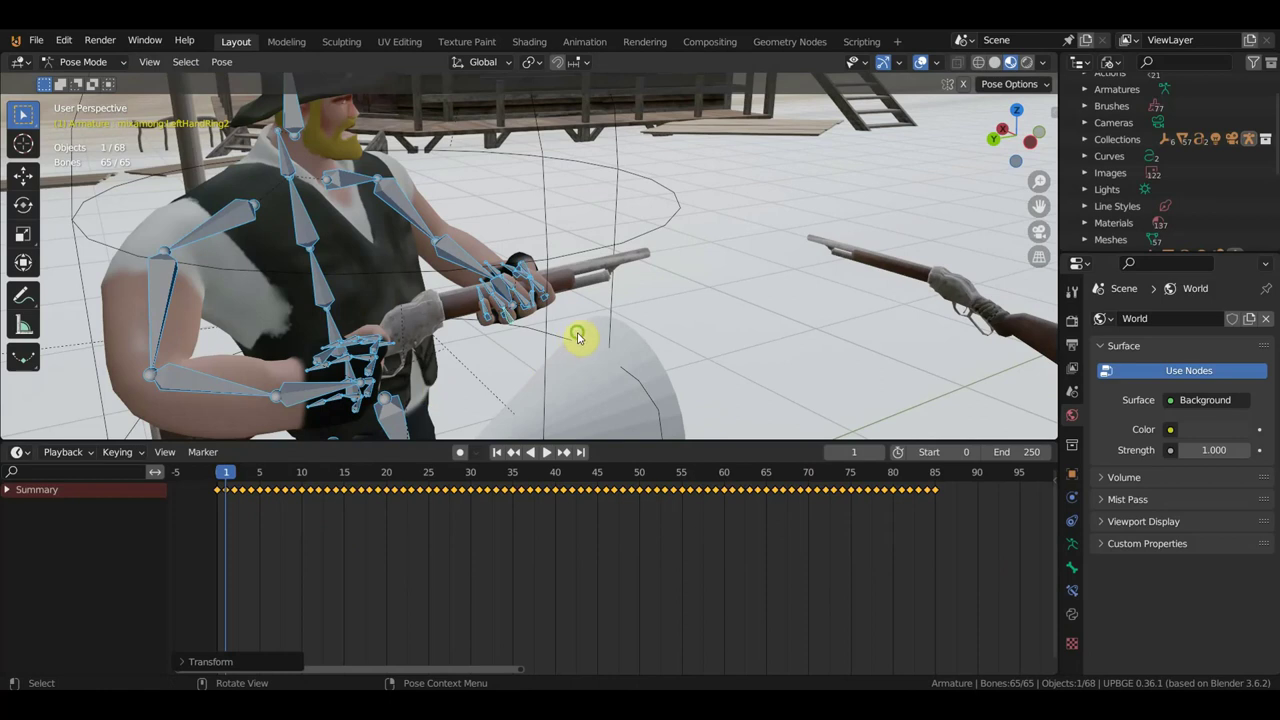
middle_drag(577, 337, 450, 322)
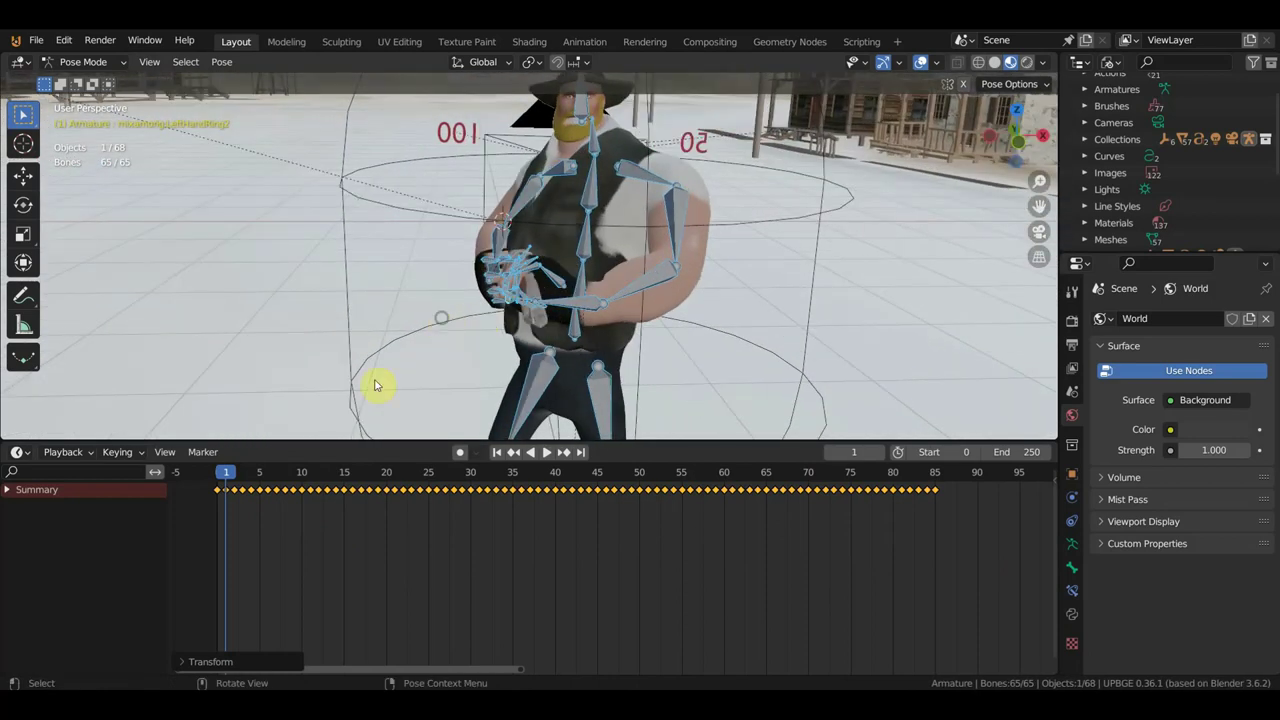
mouse_move(500, 400)
middle_down()
mouse_move(643, 349)
mouse_move(595, 338)
mouse_move(593, 325)
mouse_move(617, 338)
mouse_move(661, 311)
middle_up()
scroll(603, 337, up, 2)
click(593, 325)
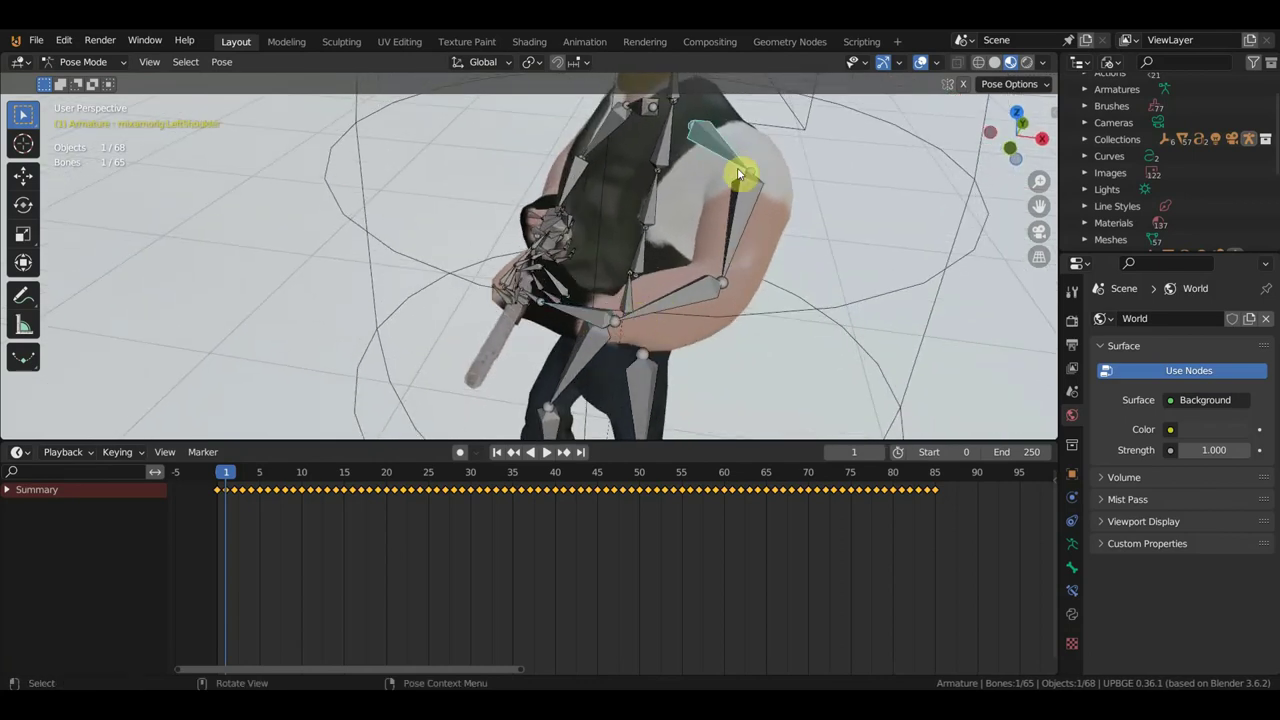
mouse_move(746, 249)
middle_down()
mouse_move(929, 234)
mouse_move(873, 253)
mouse_move(917, 266)
mouse_move(878, 290)
middle_up()
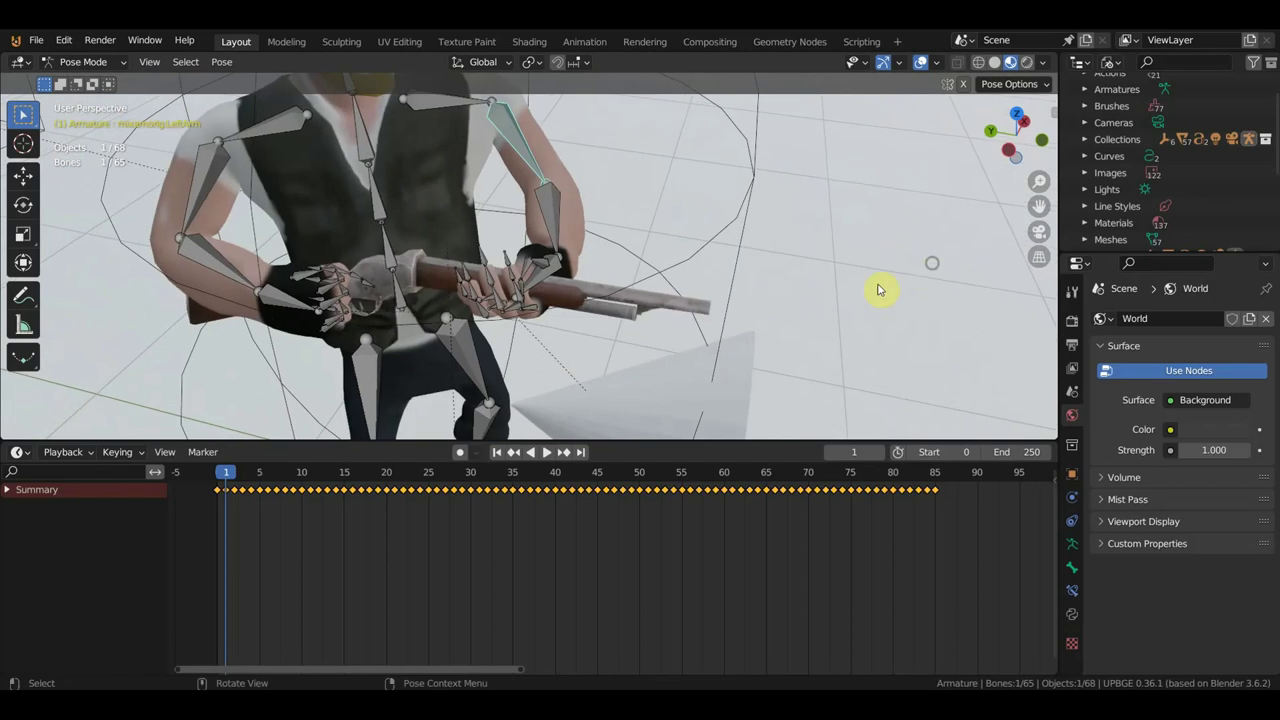
Scrub through frames 31, 49 and 65 with overlays hidden, then show them again
drag(233, 476, 485, 472)
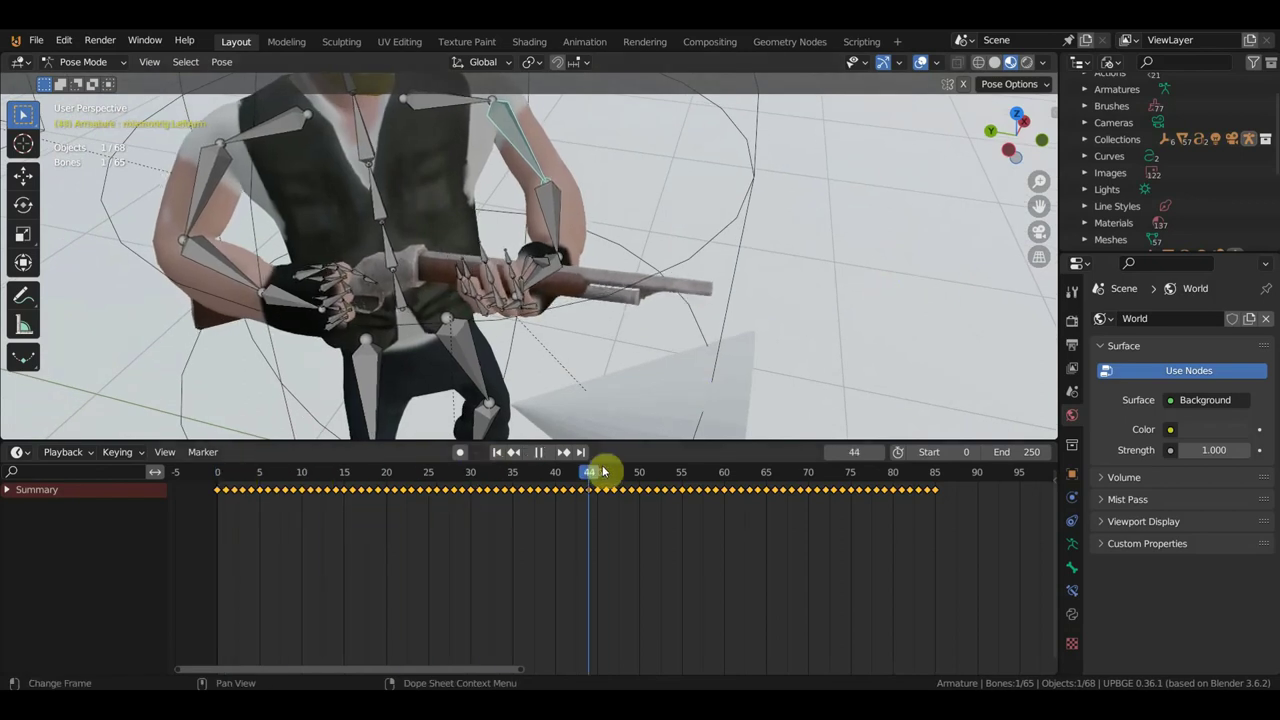
drag(485, 472, 632, 472)
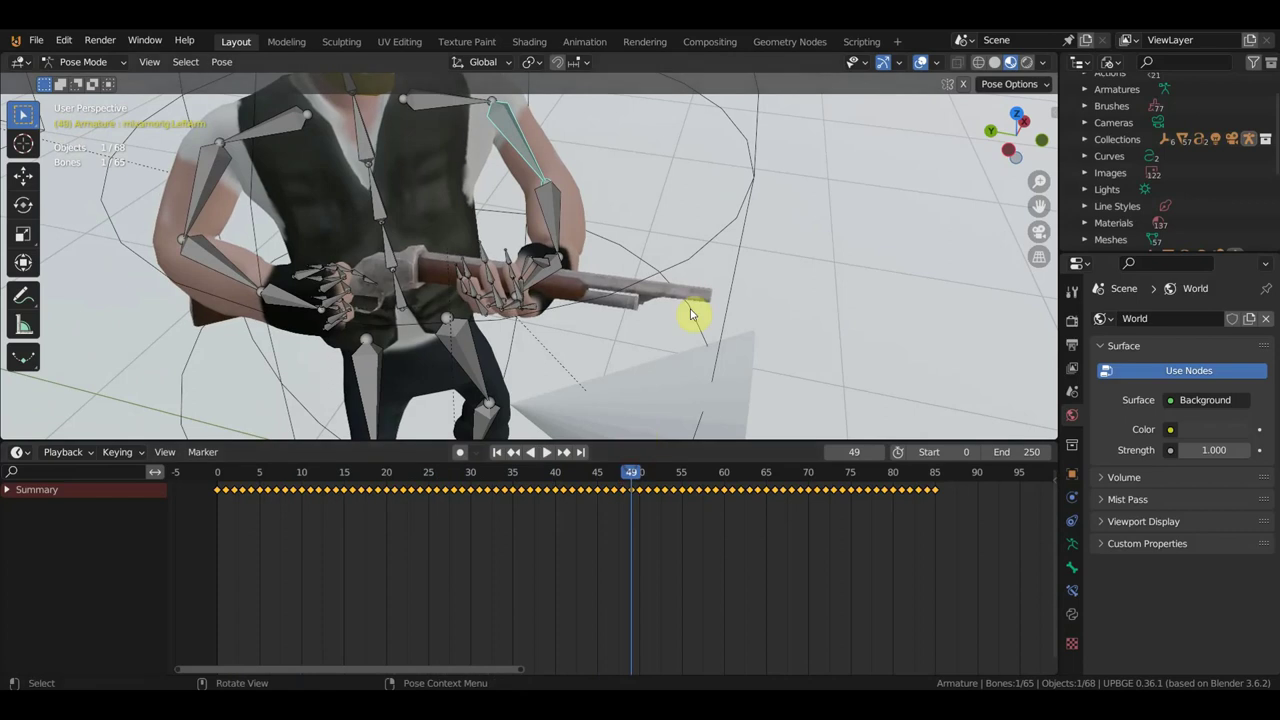
click(925, 62)
mouse_move(757, 257)
middle_down()
mouse_move(622, 237)
mouse_move(598, 204)
middle_up()
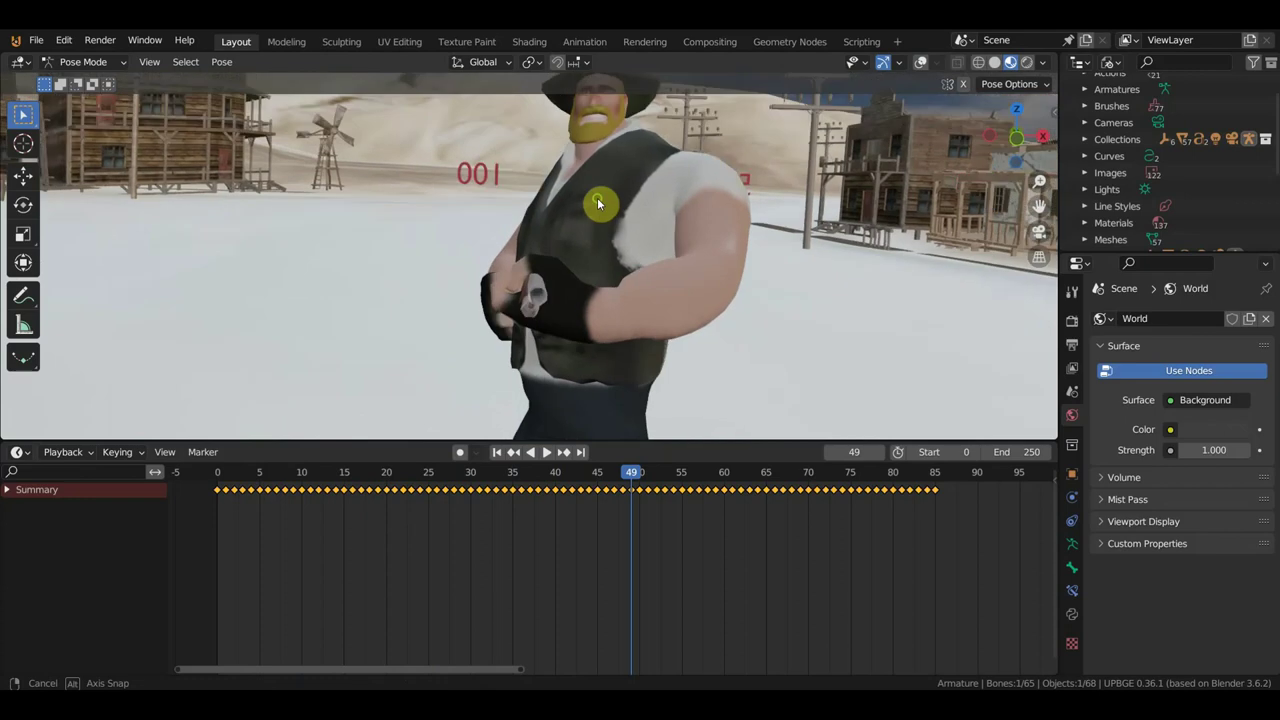
drag(632, 476, 766, 476)
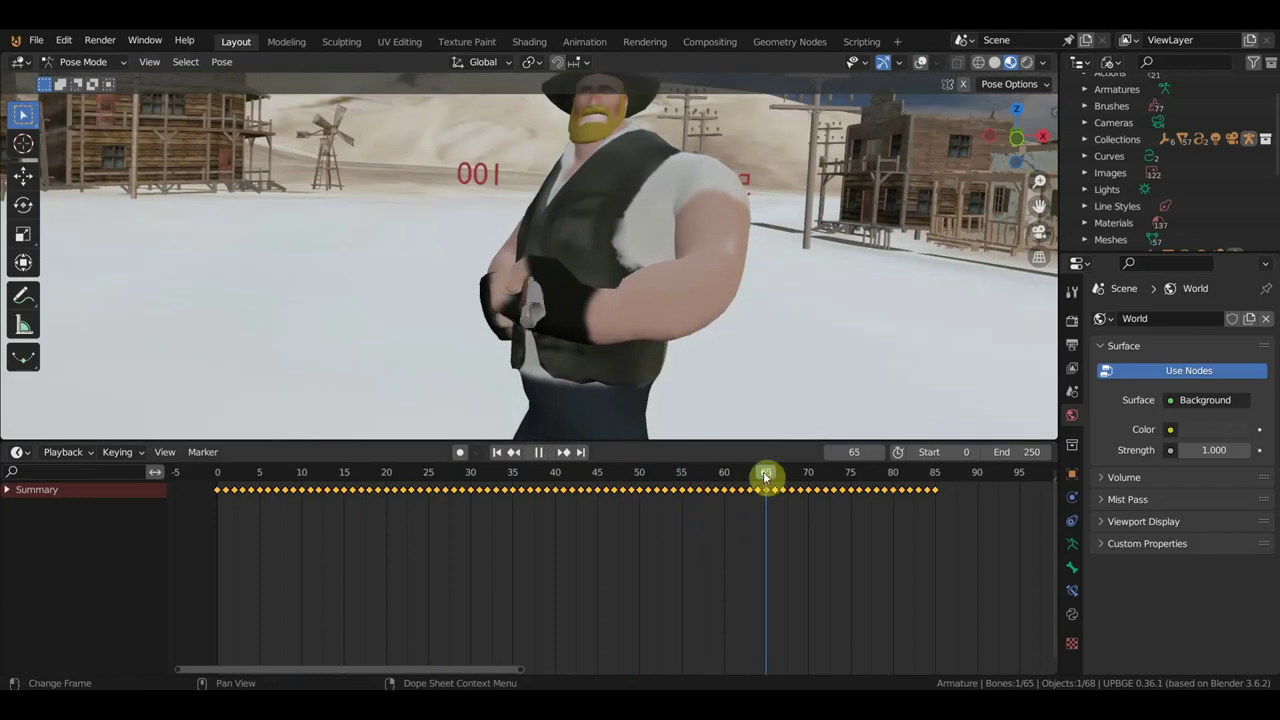
mouse_move(800, 380)
middle_down()
mouse_move(877, 381)
mouse_move(532, 310)
mouse_move(581, 289)
middle_up()
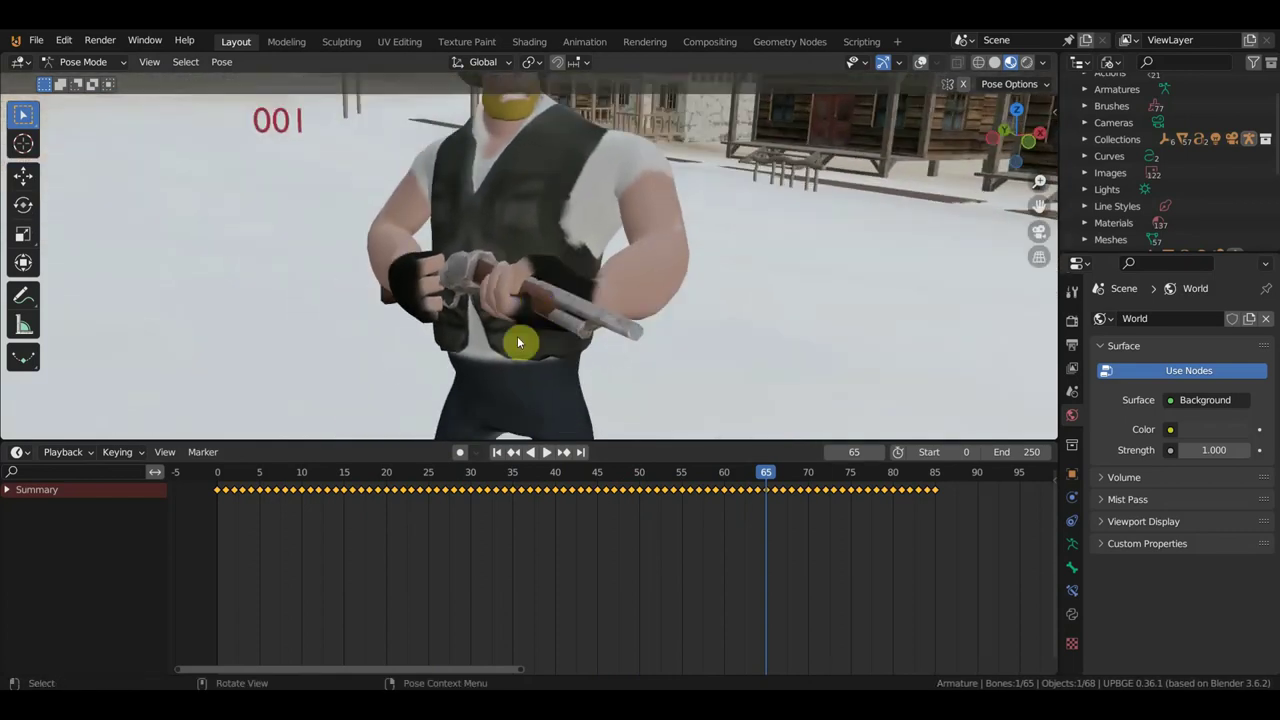
click(921, 63)
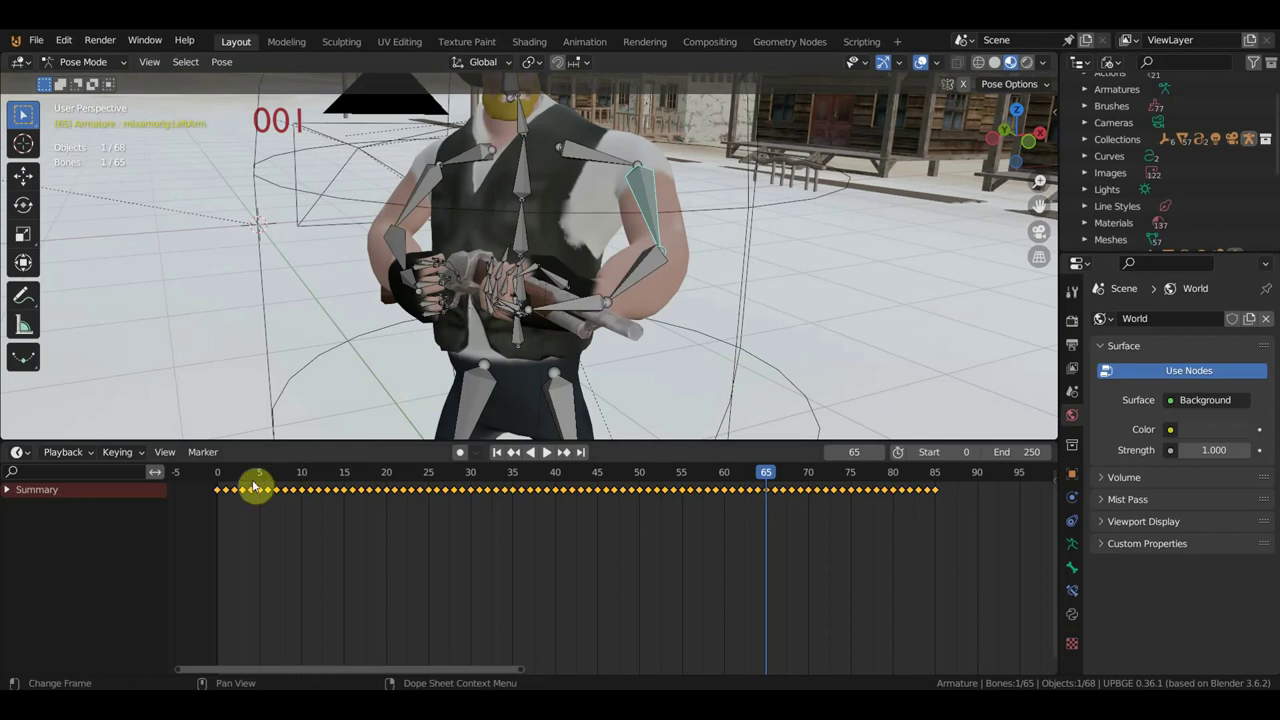
At frame 0, move the selected left hand bone onto the rifle with overlays hidden
click(218, 477)
scroll(447, 376, up, 1)
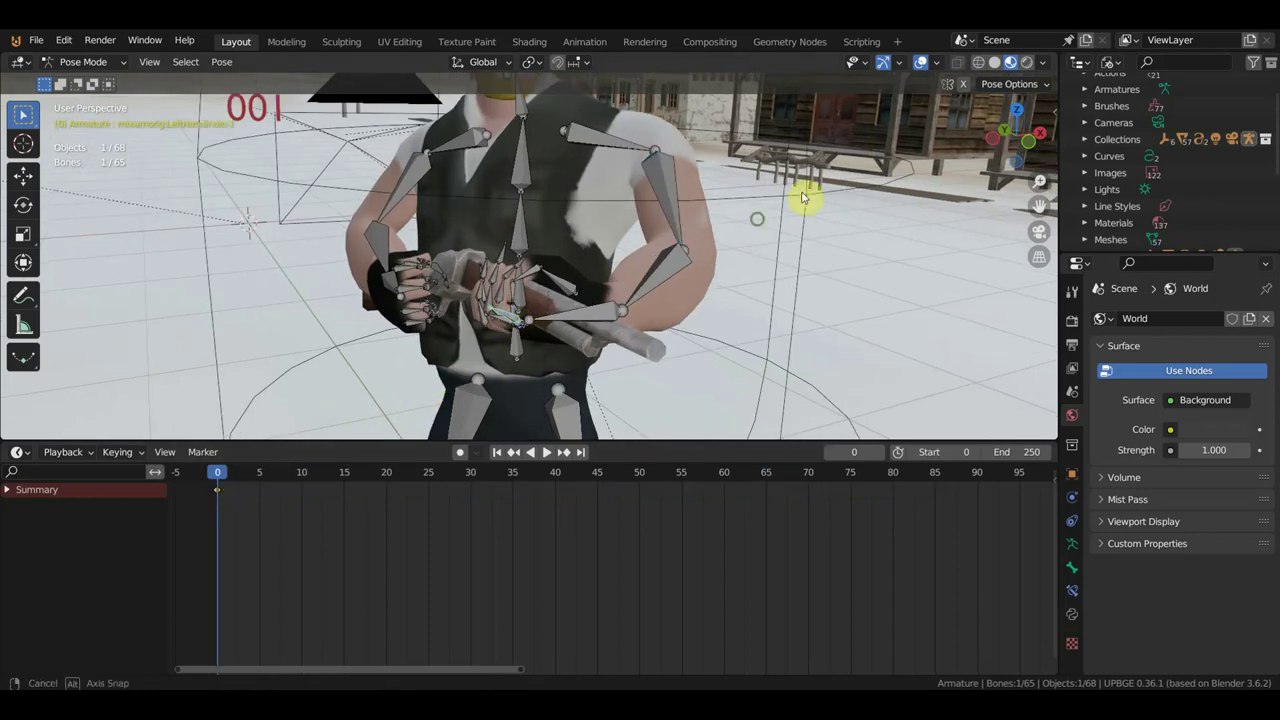
middle_drag(809, 194, 815, 175)
mouse_move(684, 241)
middle_down()
mouse_move(578, 343)
mouse_move(806, 117)
middle_up()
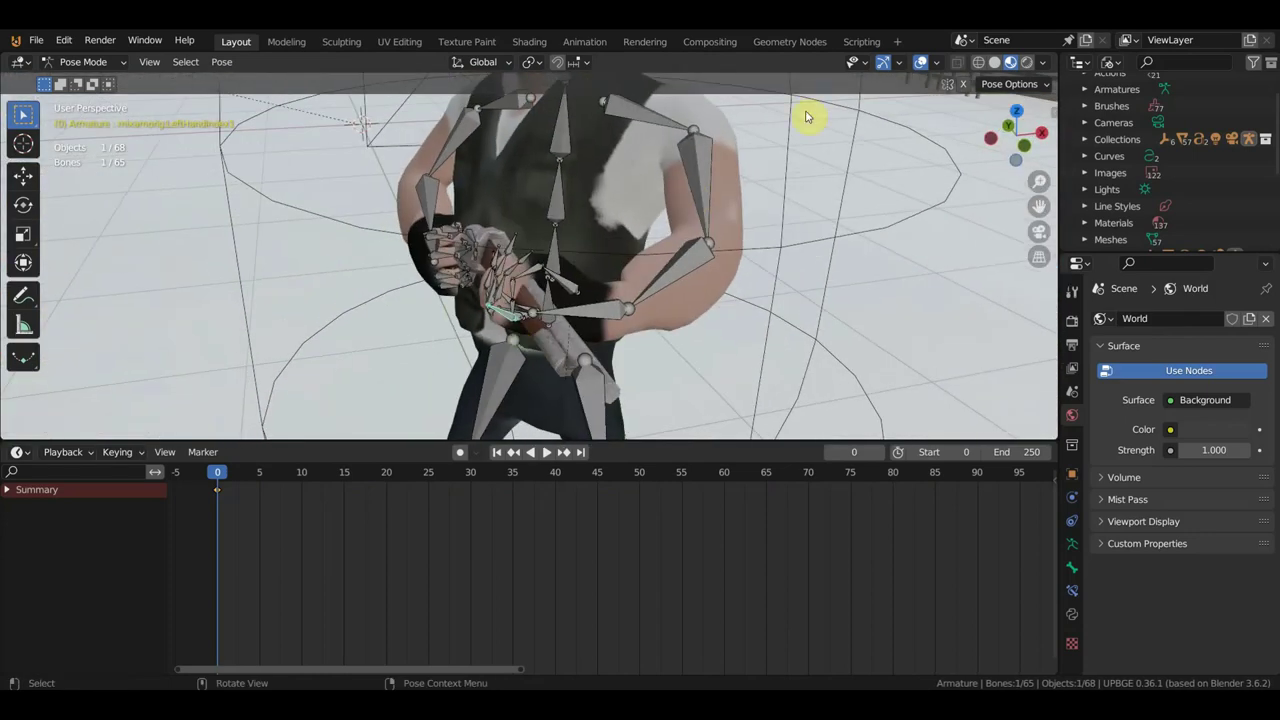
click(916, 62)
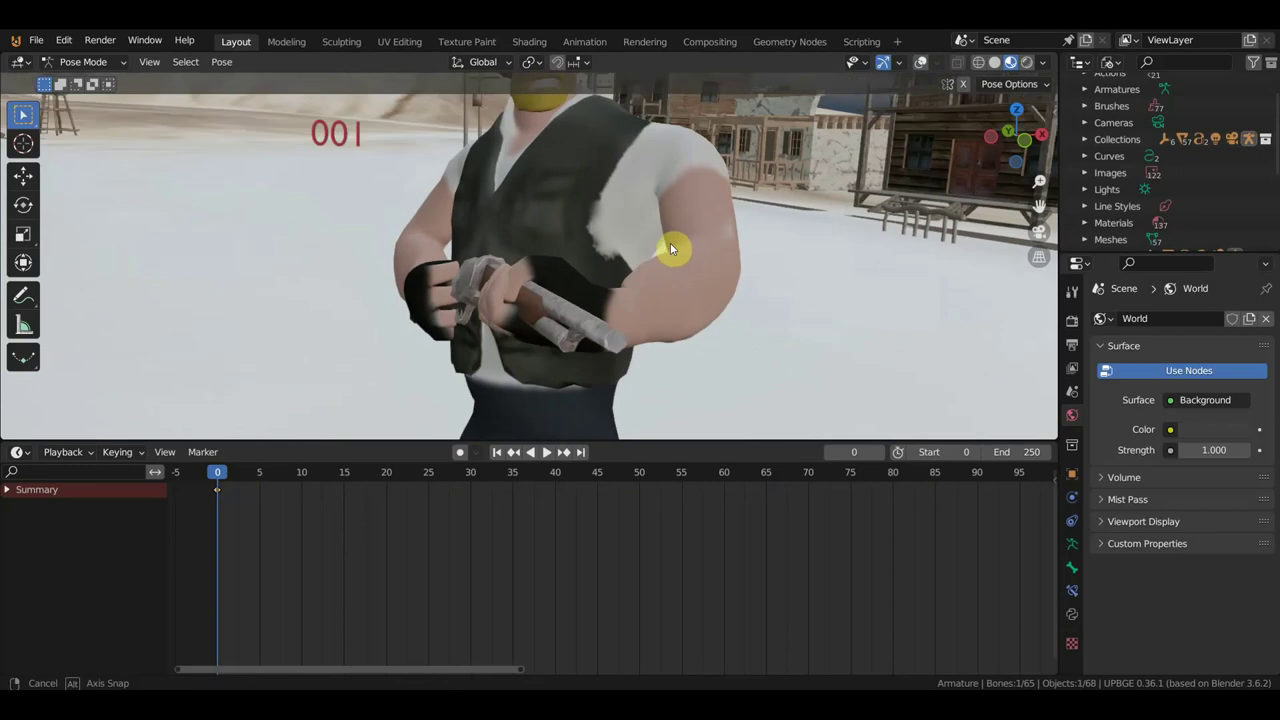
key(g)
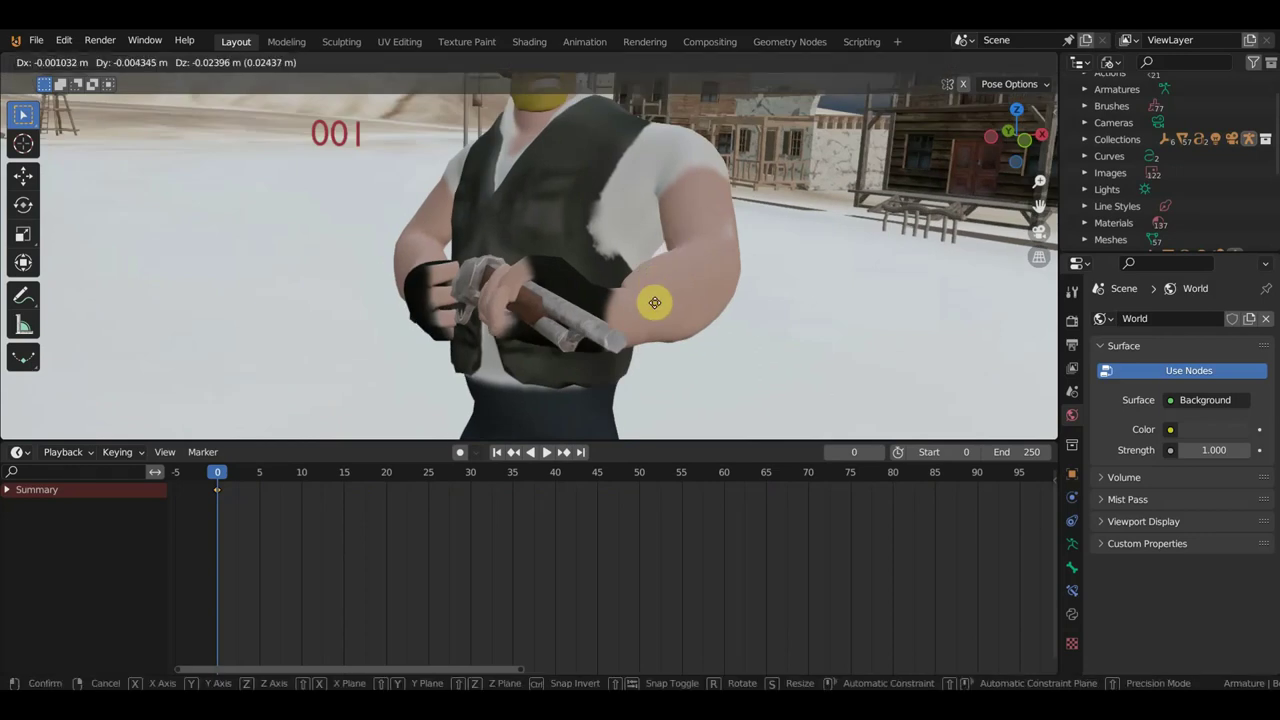
click(655, 295)
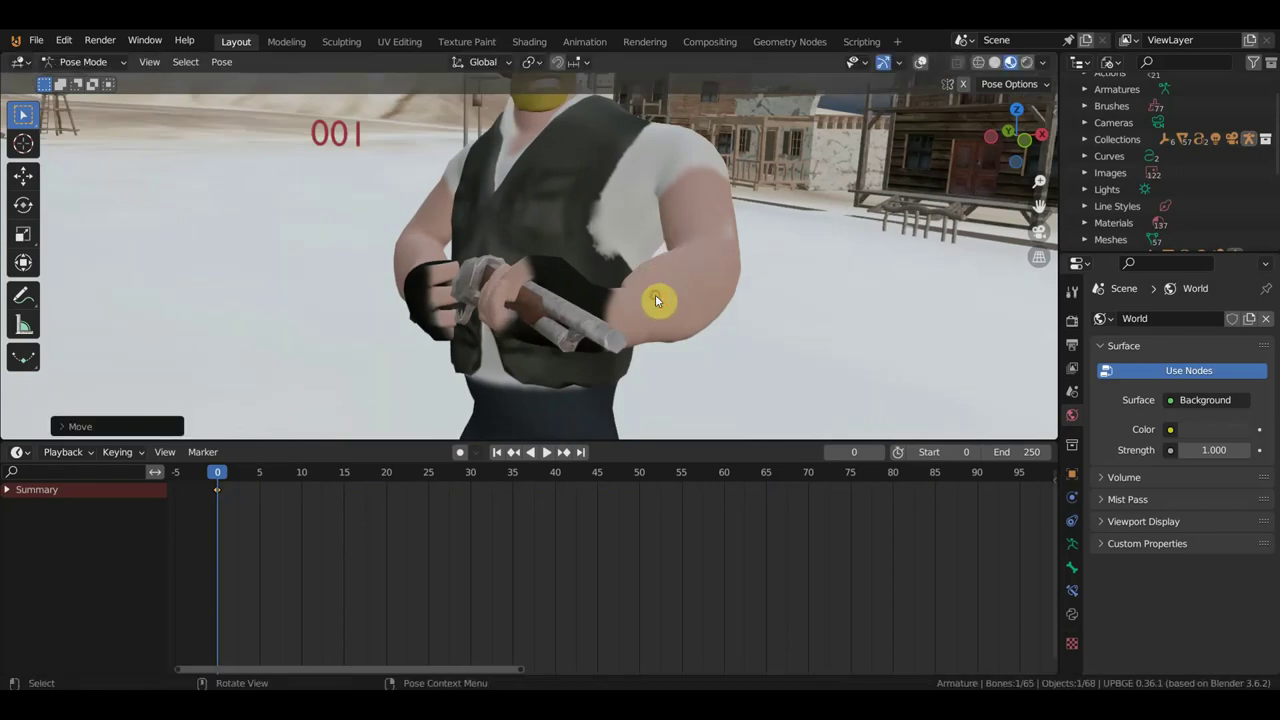
mouse_move(655, 294)
middle_down()
mouse_move(710, 283)
mouse_move(650, 244)
middle_up()
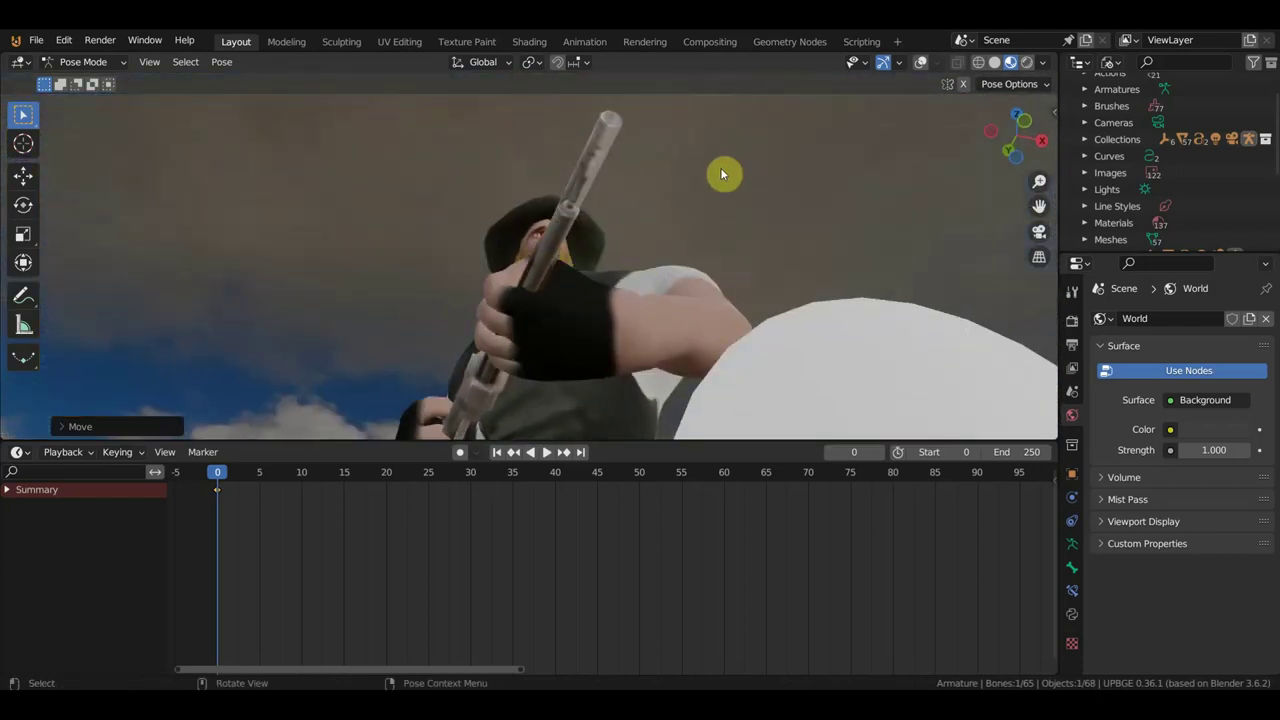
click(926, 63)
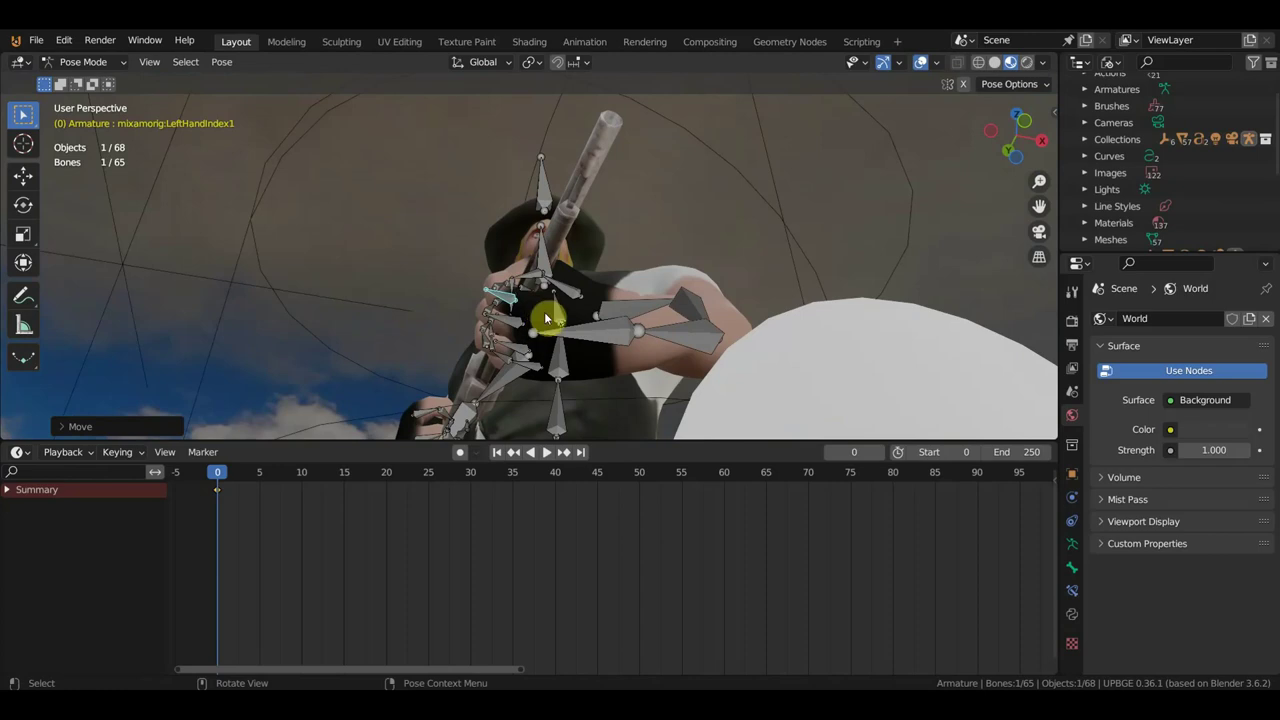
mouse_move(564, 325)
middle_down()
mouse_move(586, 355)
mouse_move(622, 357)
middle_up()
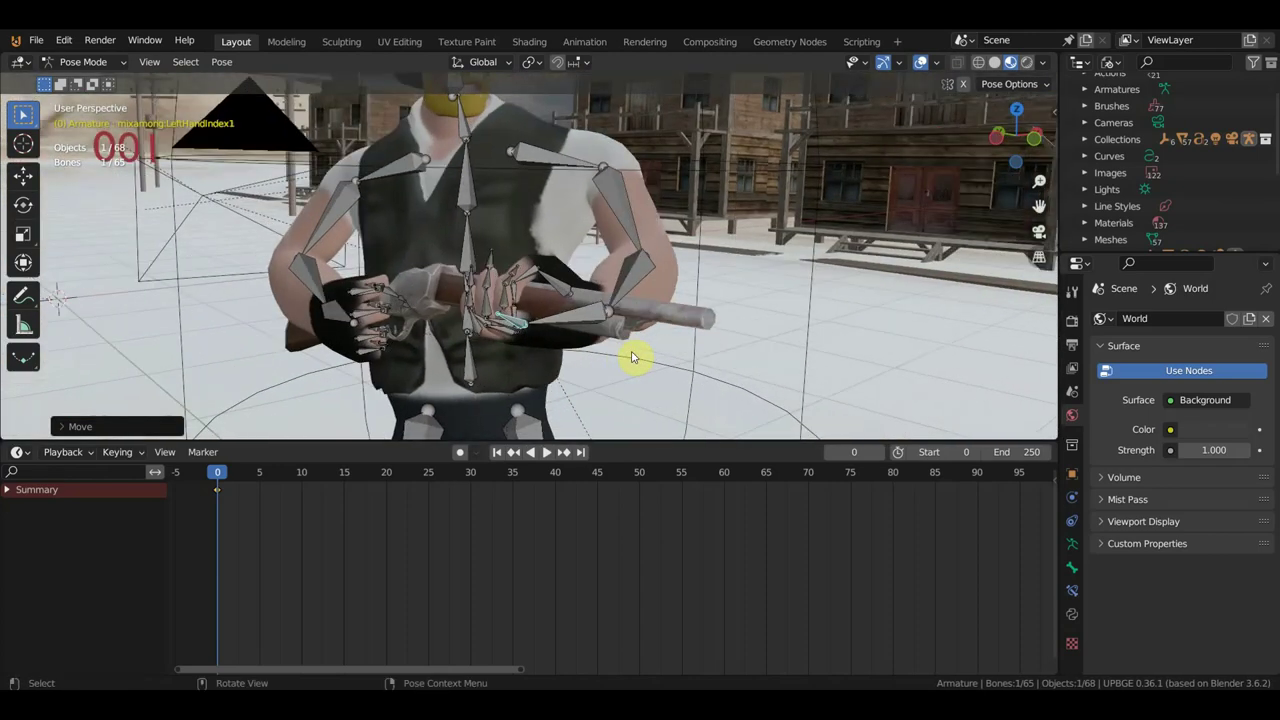
Key Location & Rotation for the posed left-hand bones and inspect the arm close up
key(i)
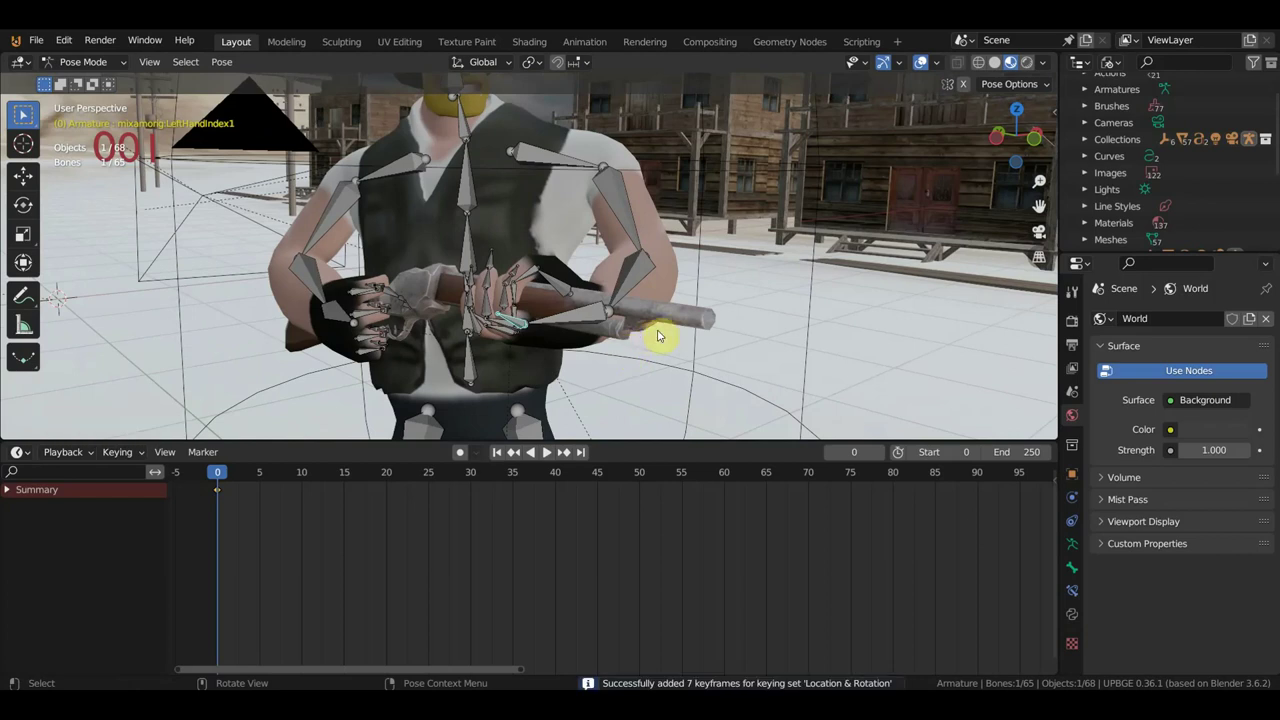
mouse_move(658, 336)
middle_down()
mouse_move(808, 318)
mouse_move(622, 317)
middle_up()
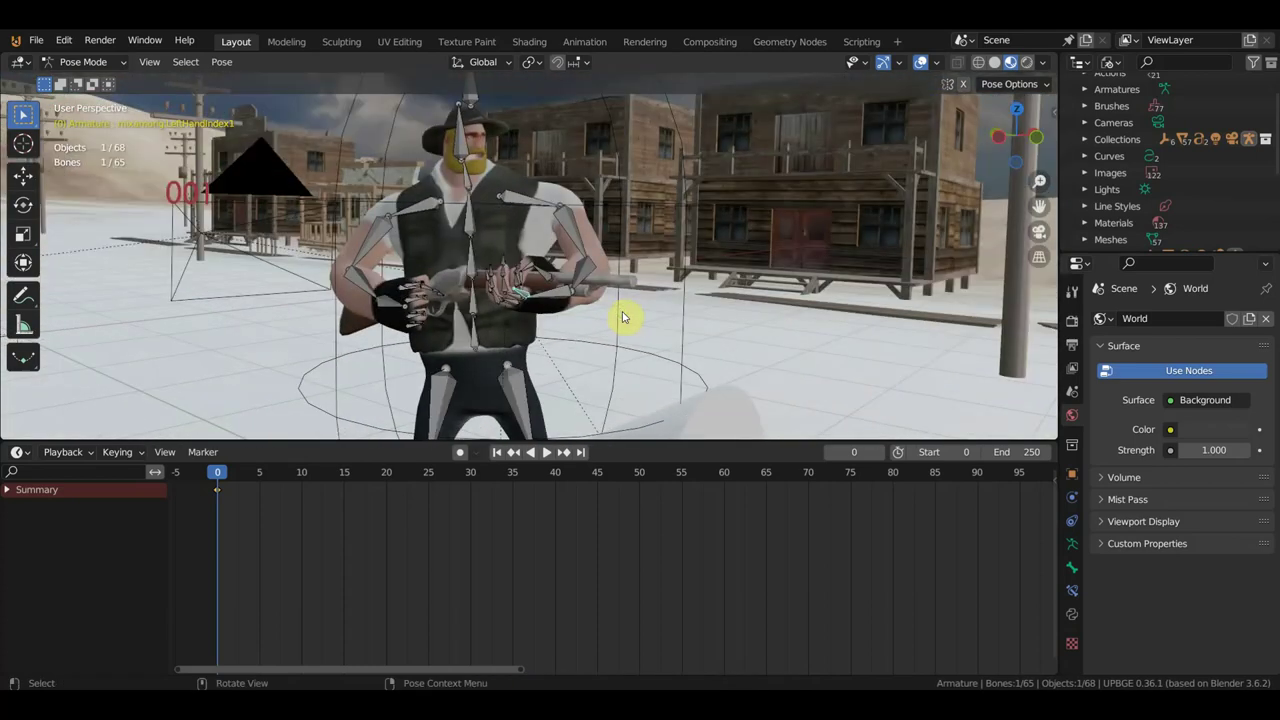
mouse_move(527, 214)
middle_down()
mouse_move(334, 221)
mouse_move(591, 200)
mouse_move(586, 229)
mouse_move(608, 206)
mouse_move(573, 277)
mouse_move(636, 248)
mouse_move(651, 186)
mouse_move(639, 129)
middle_up()
scroll(506, 223, up, 4)
In Edit Mode, extrude a new bone from the Head bone, disconnect it and move it to the chin
click(102, 64)
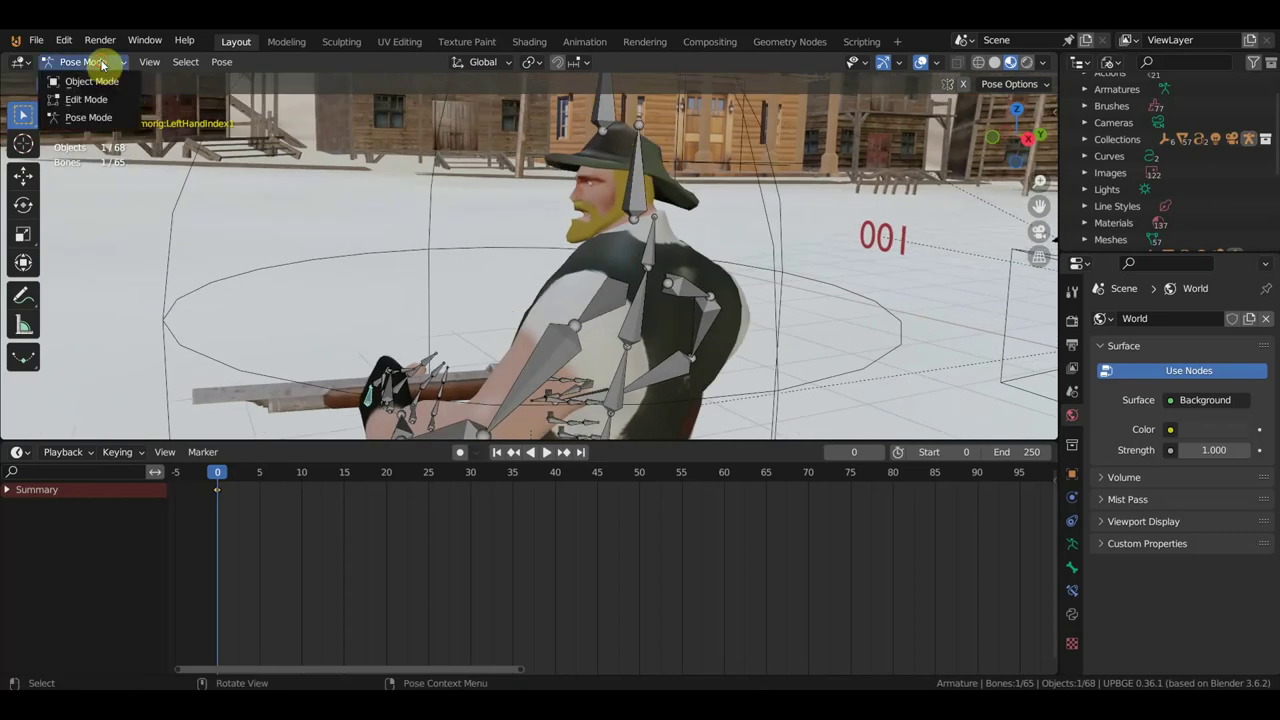
click(88, 104)
middle_drag(508, 180, 618, 193)
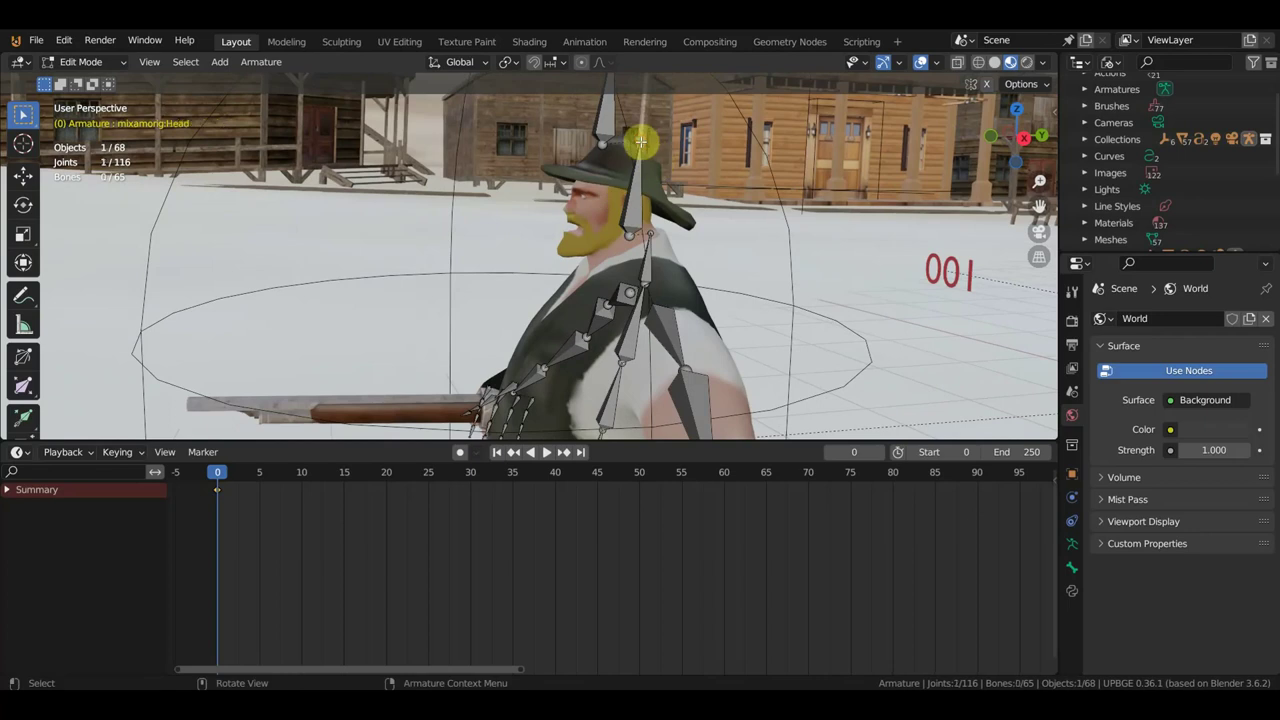
key(e)
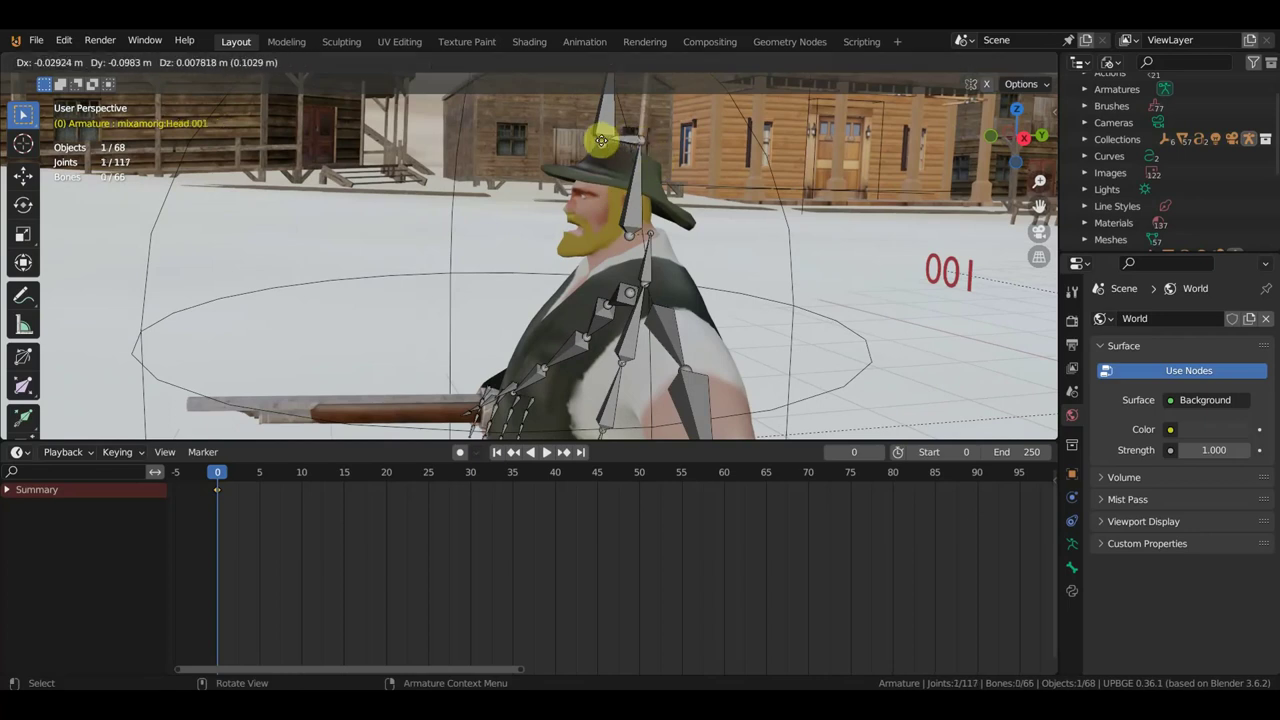
click(592, 140)
click(633, 149)
middle_drag(633, 149, 595, 168)
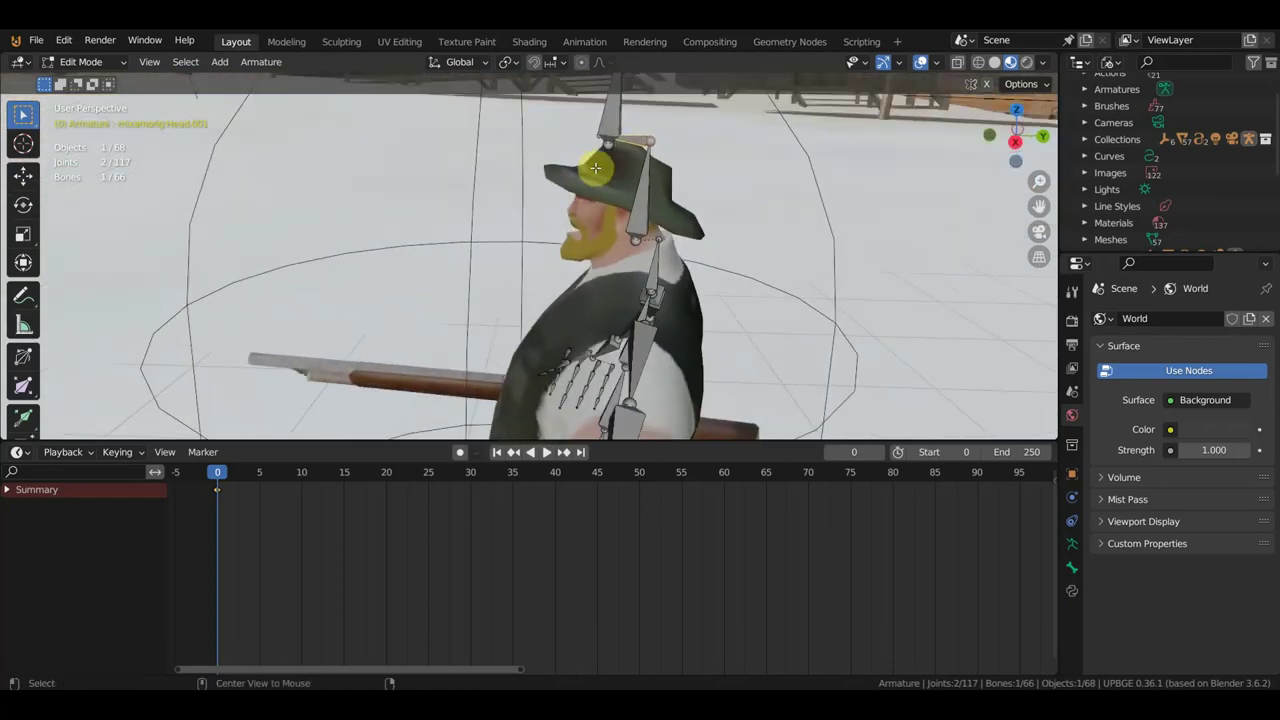
key(alt+p)
click(596, 169)
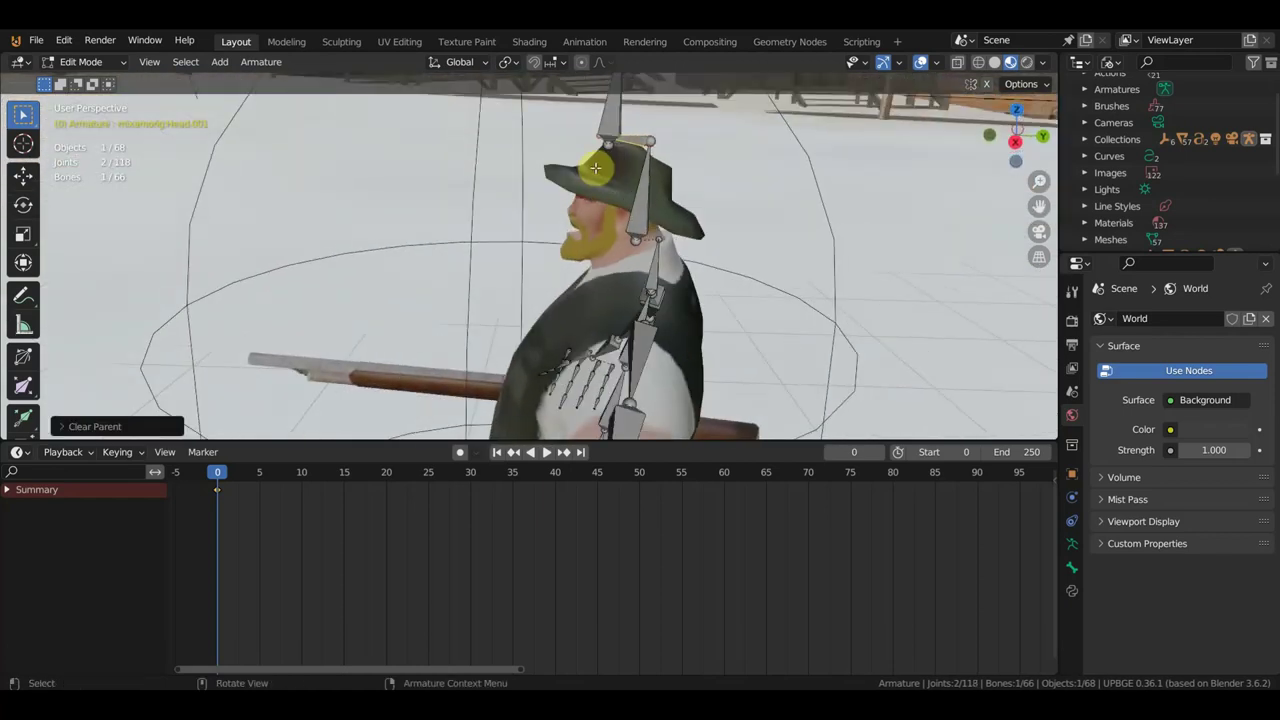
key(g)
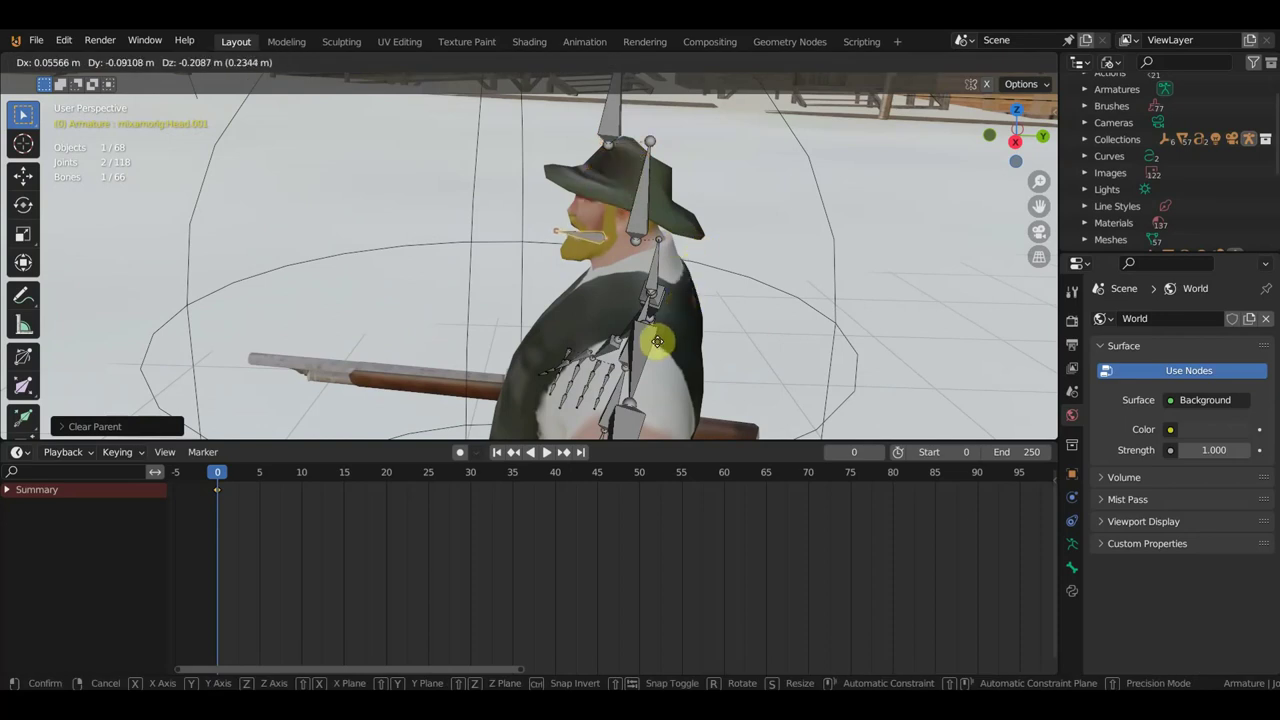
click(657, 343)
Lower the beard bone's tip and extrude a second bone down along the beard
middle_drag(665, 345, 743, 306)
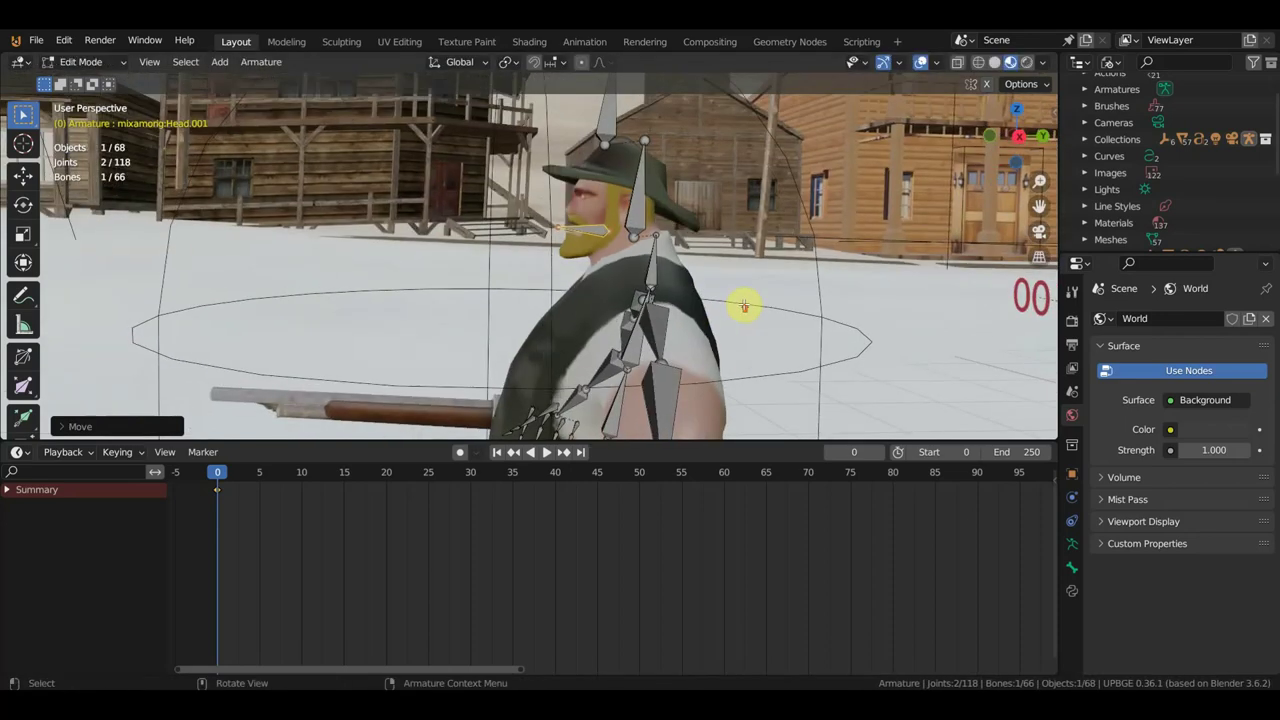
scroll(737, 291, up, 4)
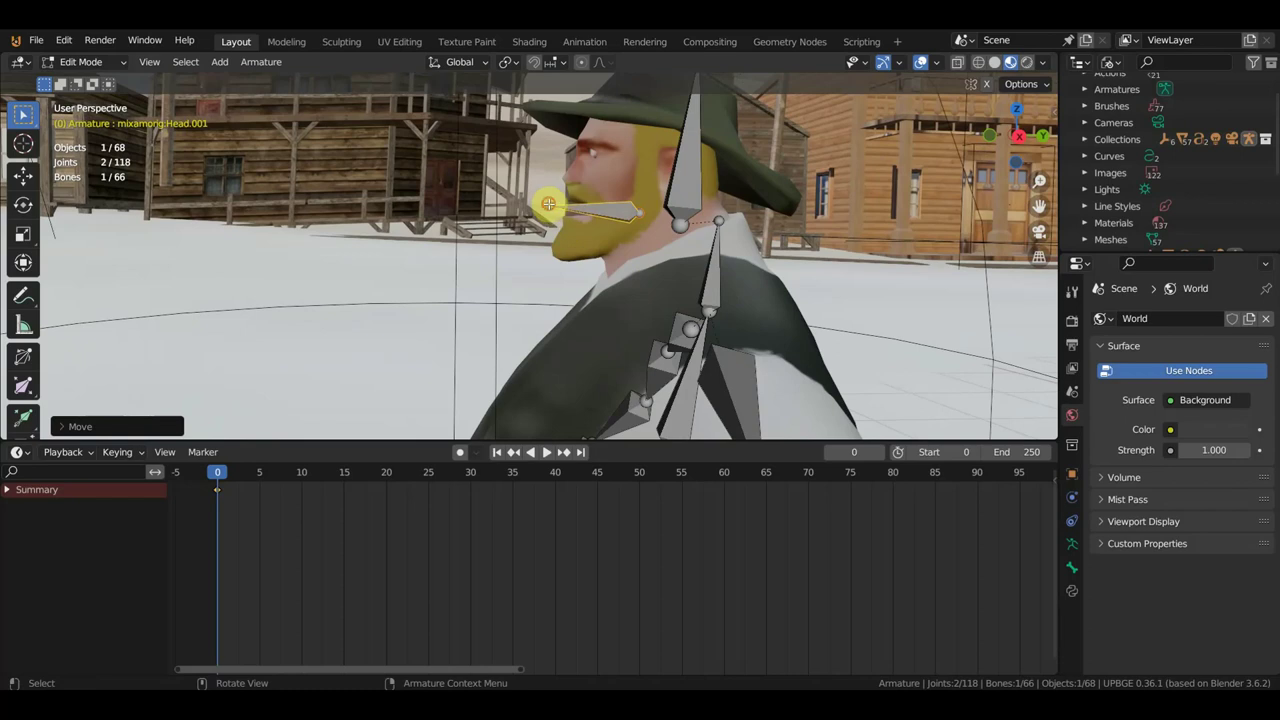
click(549, 204)
key(g)
click(541, 237)
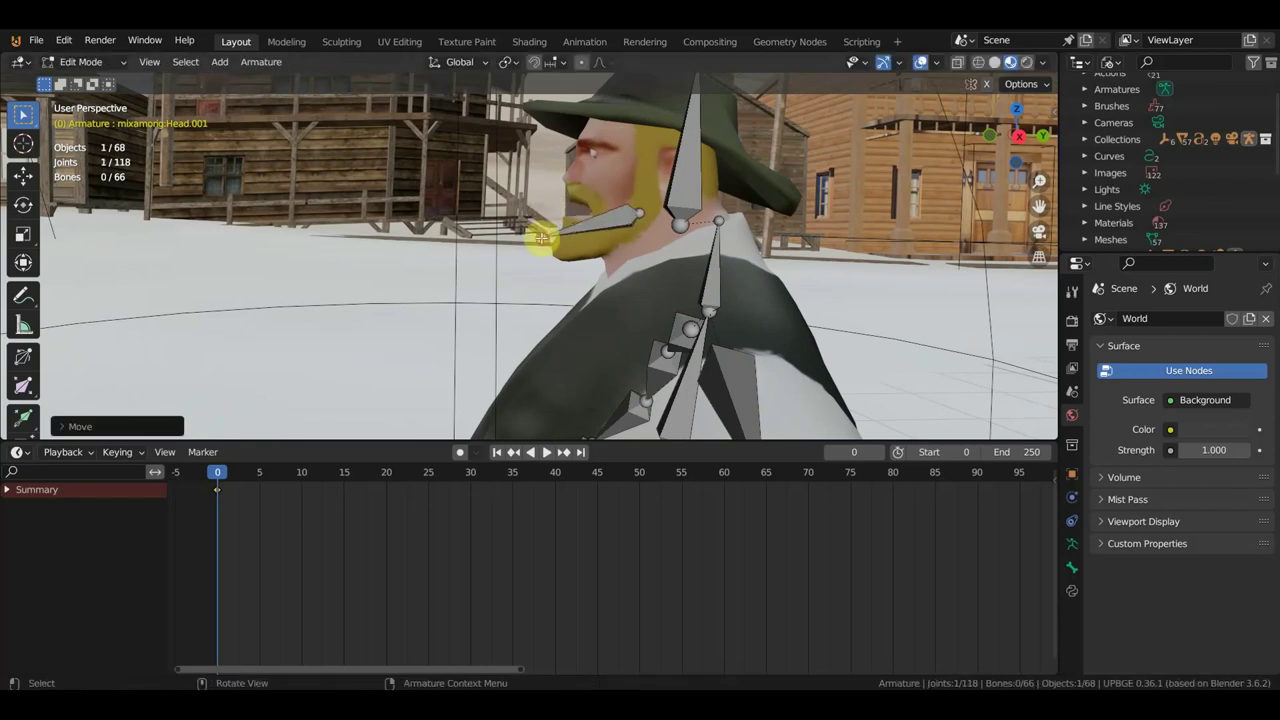
click(605, 219)
middle_drag(605, 219, 597, 232)
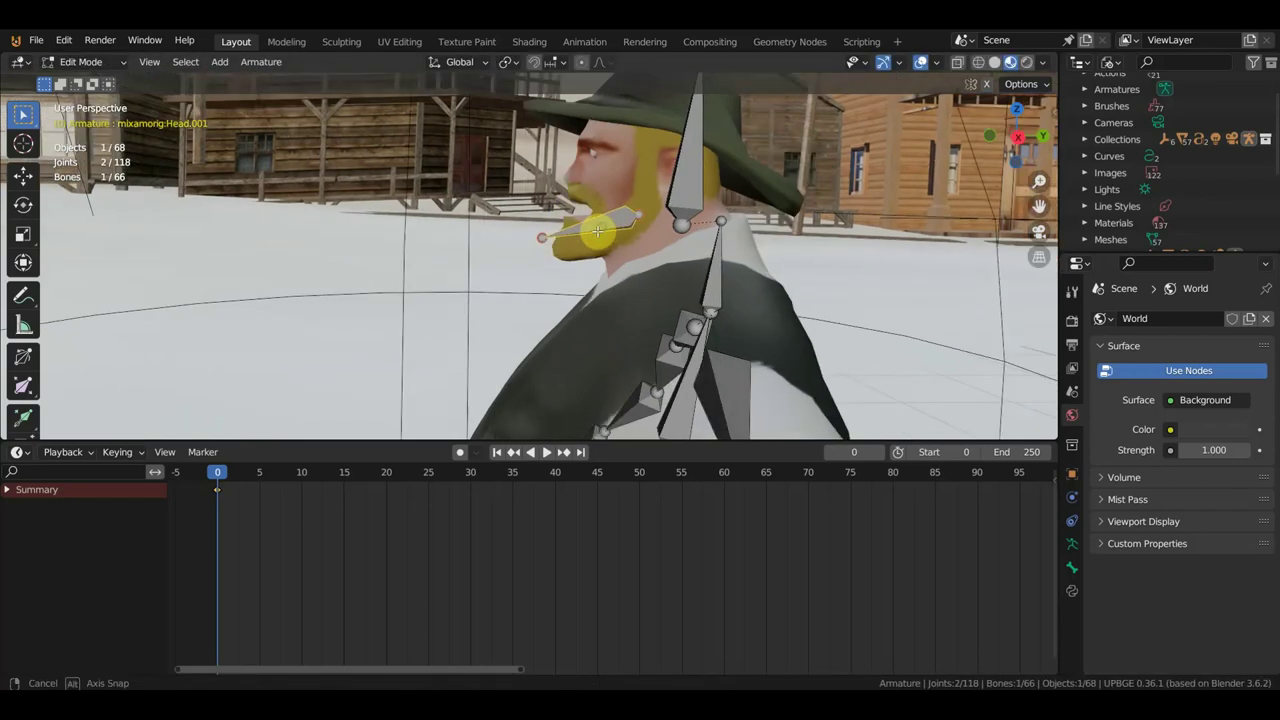
key(e)
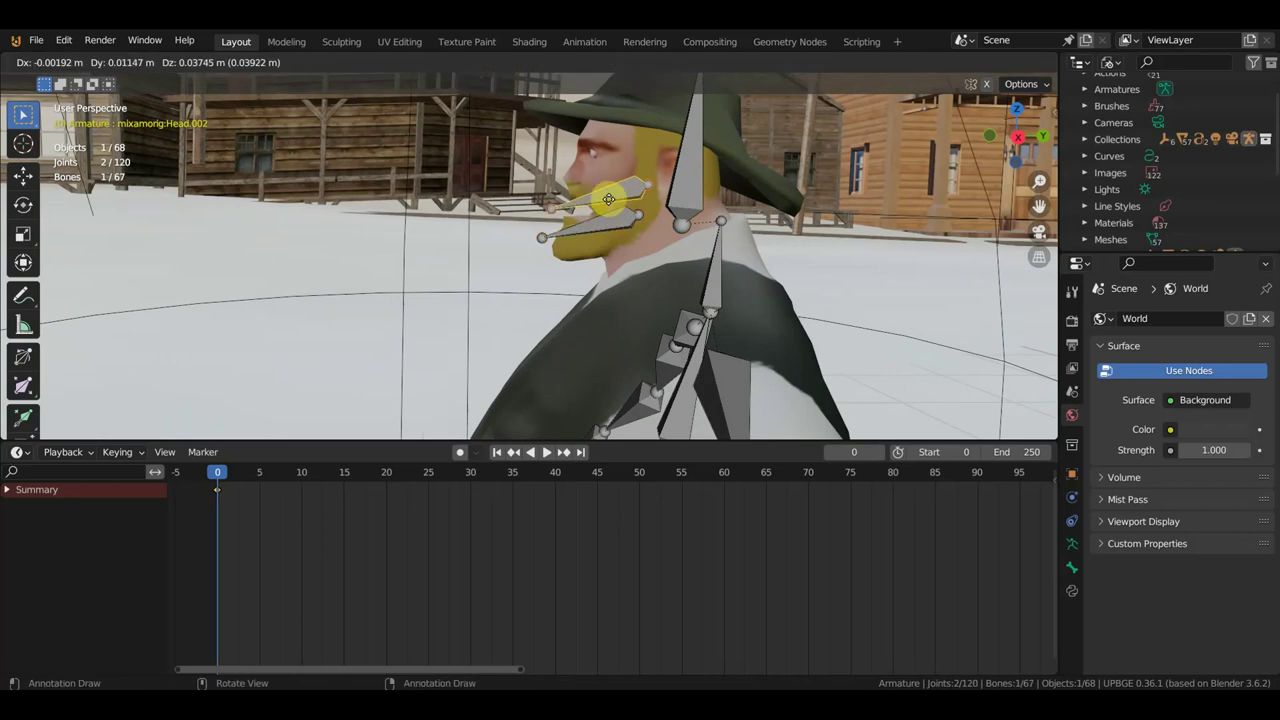
click(628, 180)
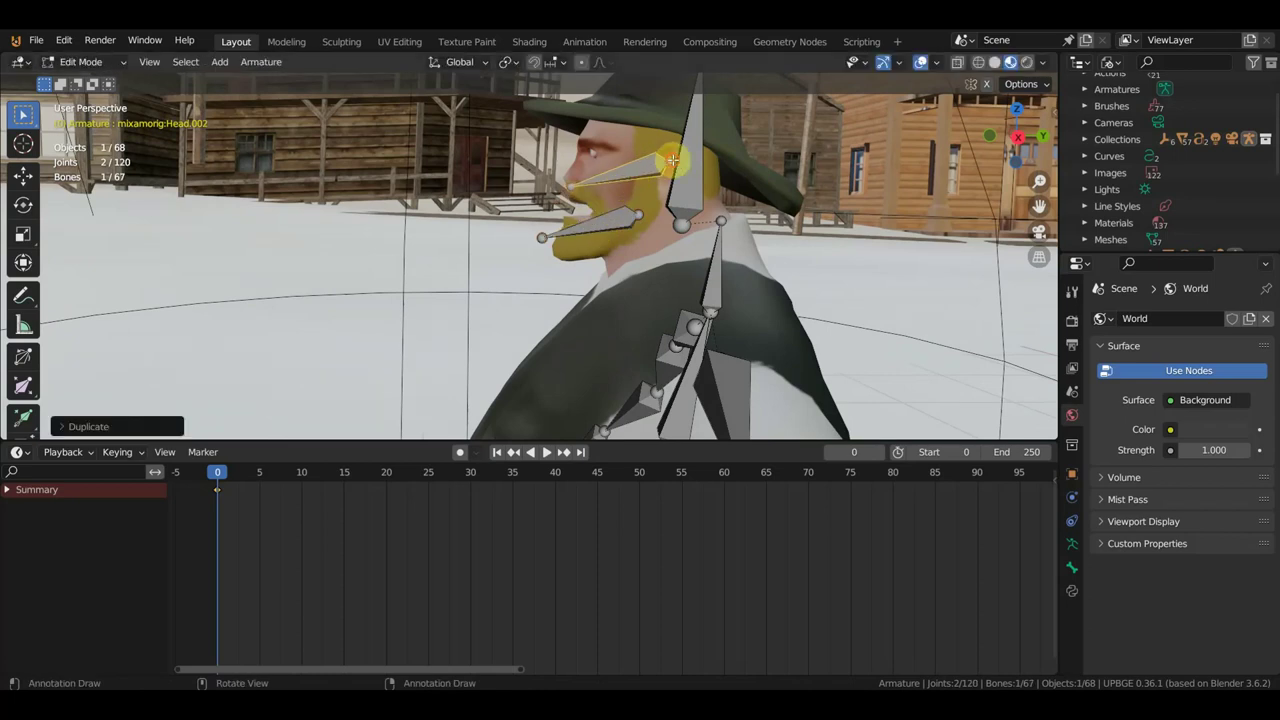
click(669, 160)
drag(669, 160, 634, 192)
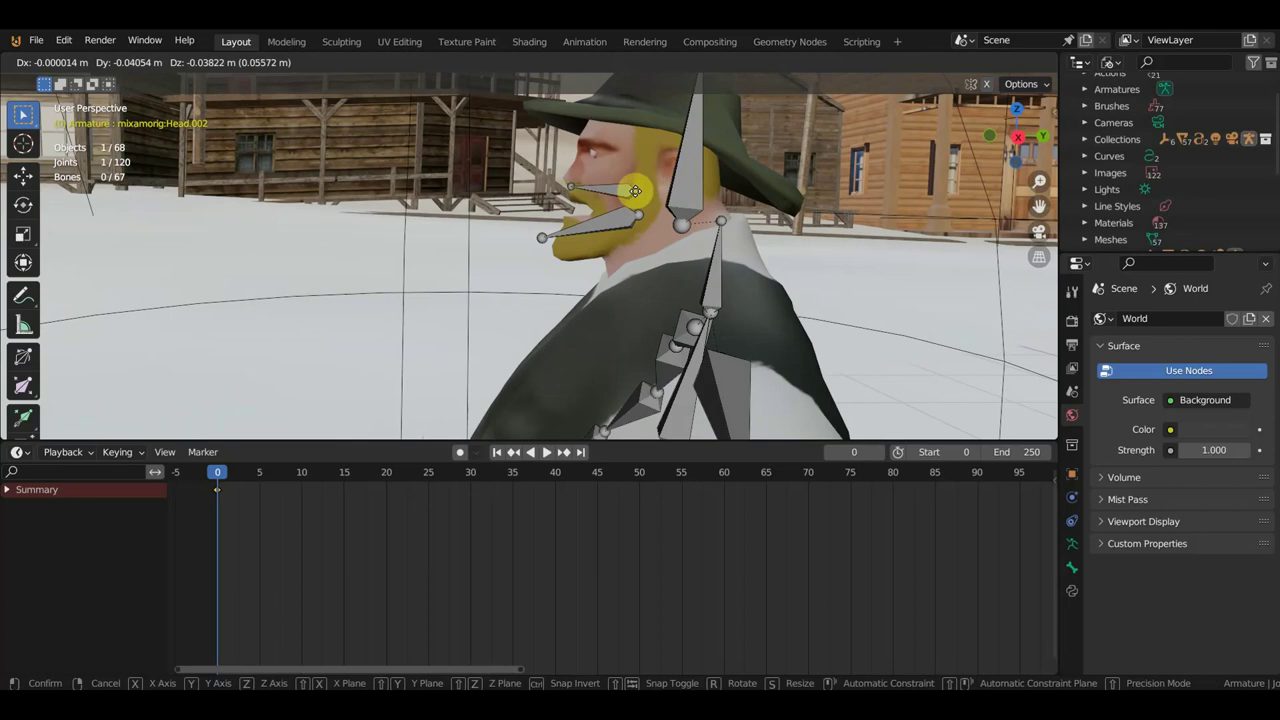
Parent jaw bone Head.001 and the new bone to the Head bone with Keep Offset
click(589, 229)
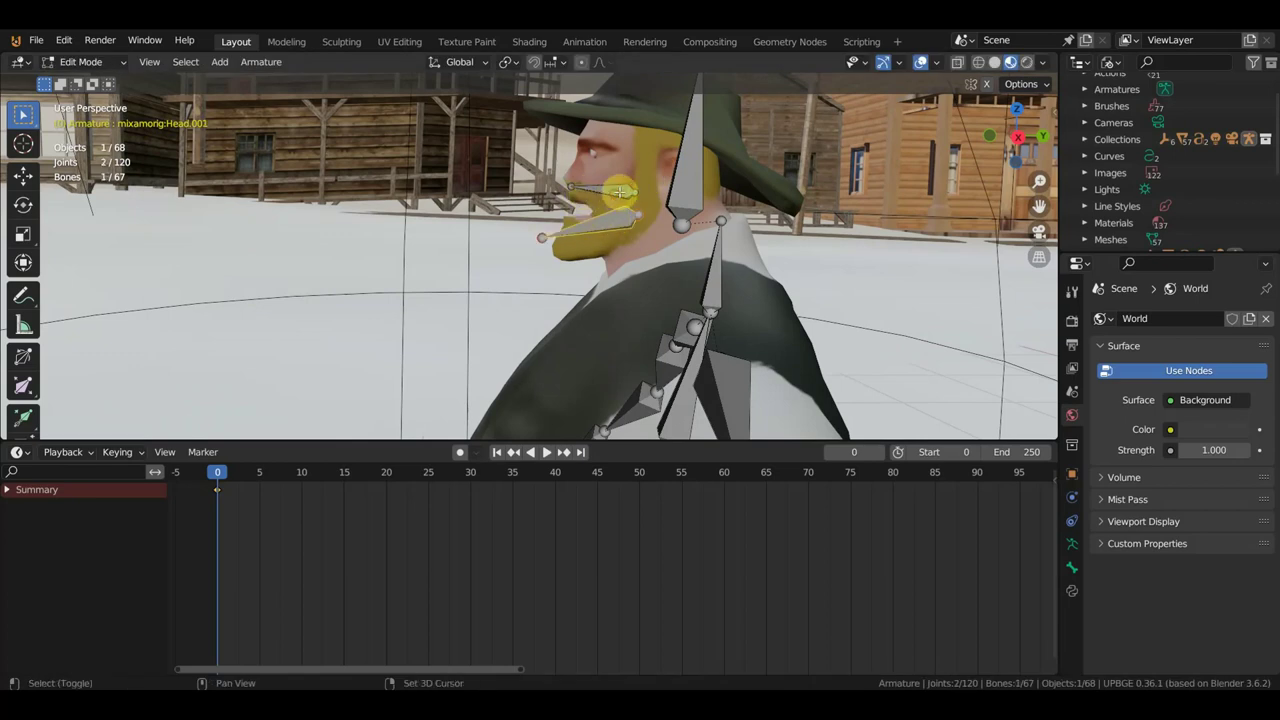
shift+click(691, 181)
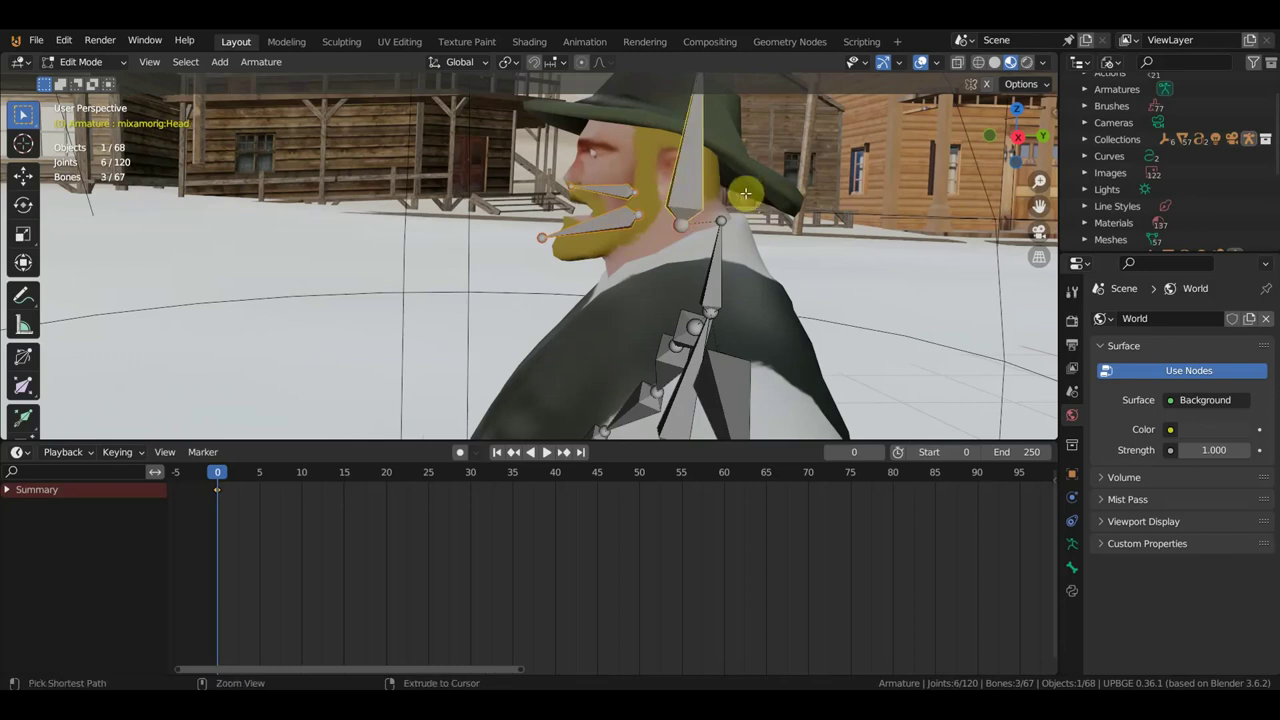
key(ctrl+p)
click(745, 192)
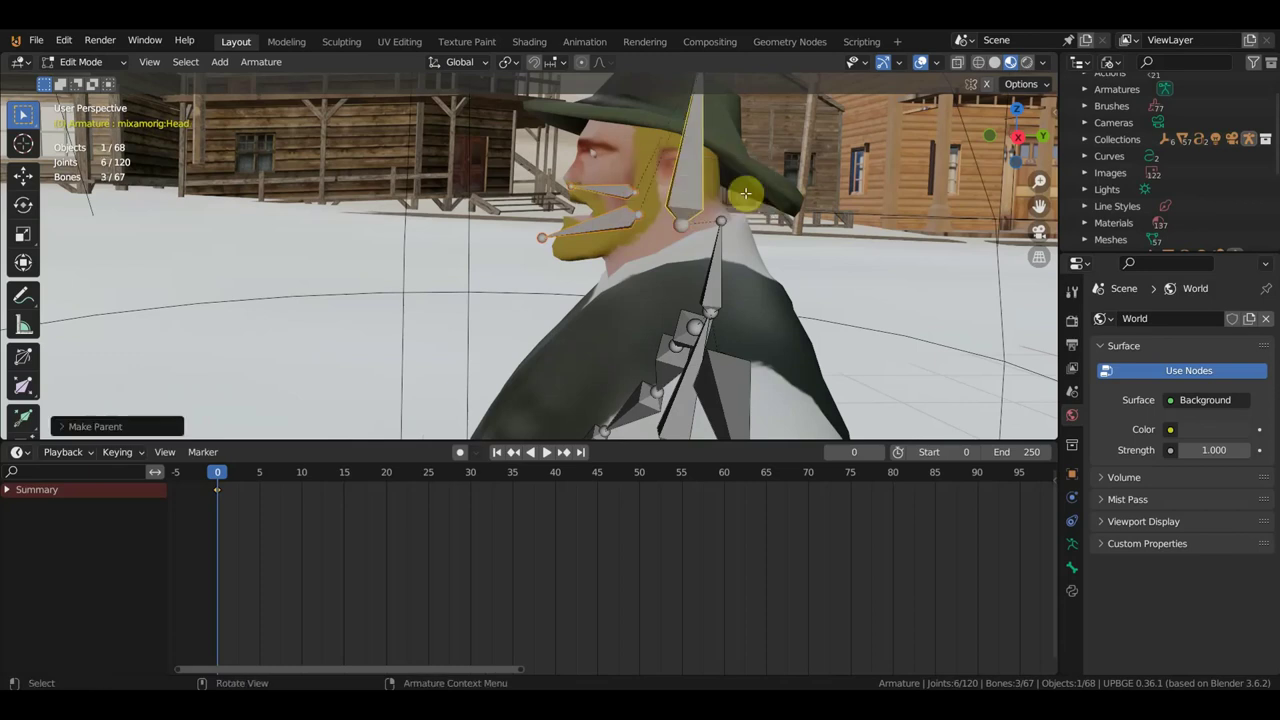
In Object Mode, parent the head mesh to the armature With Automatic Weights
click(82, 62)
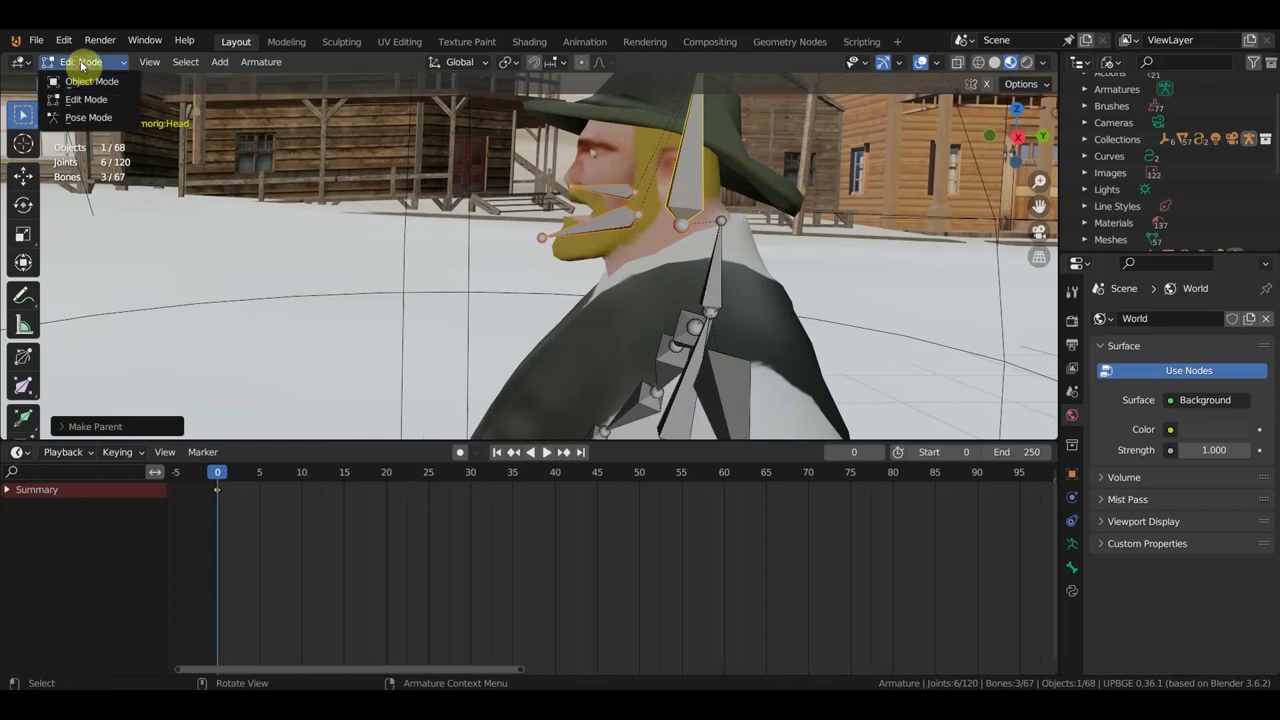
click(92, 83)
middle_drag(529, 214, 588, 192)
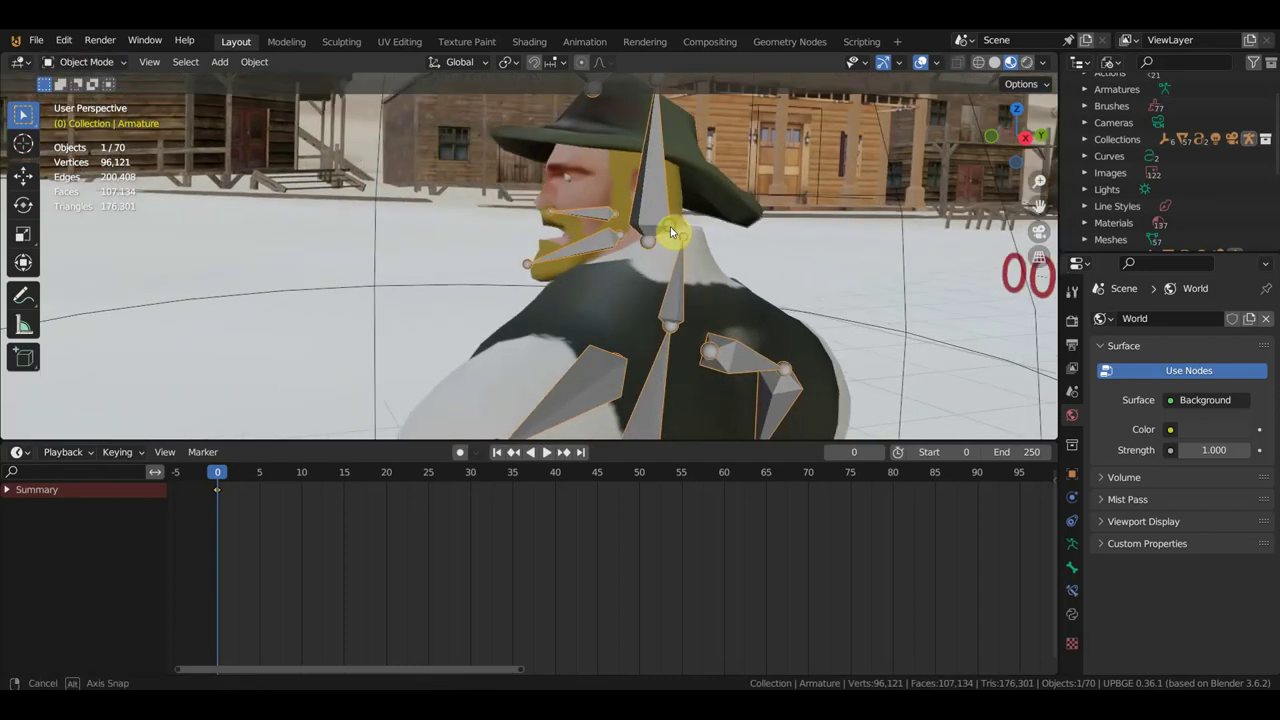
click(647, 203)
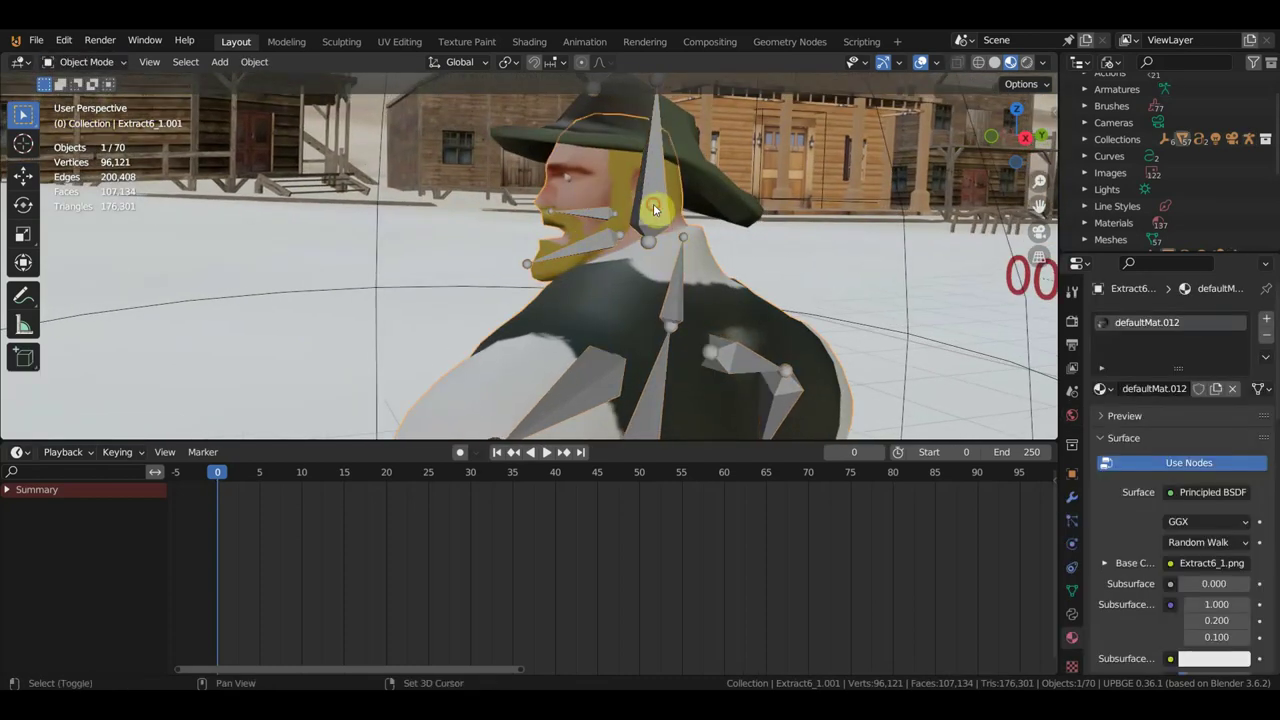
shift+click(655, 208)
key(ctrl+p)
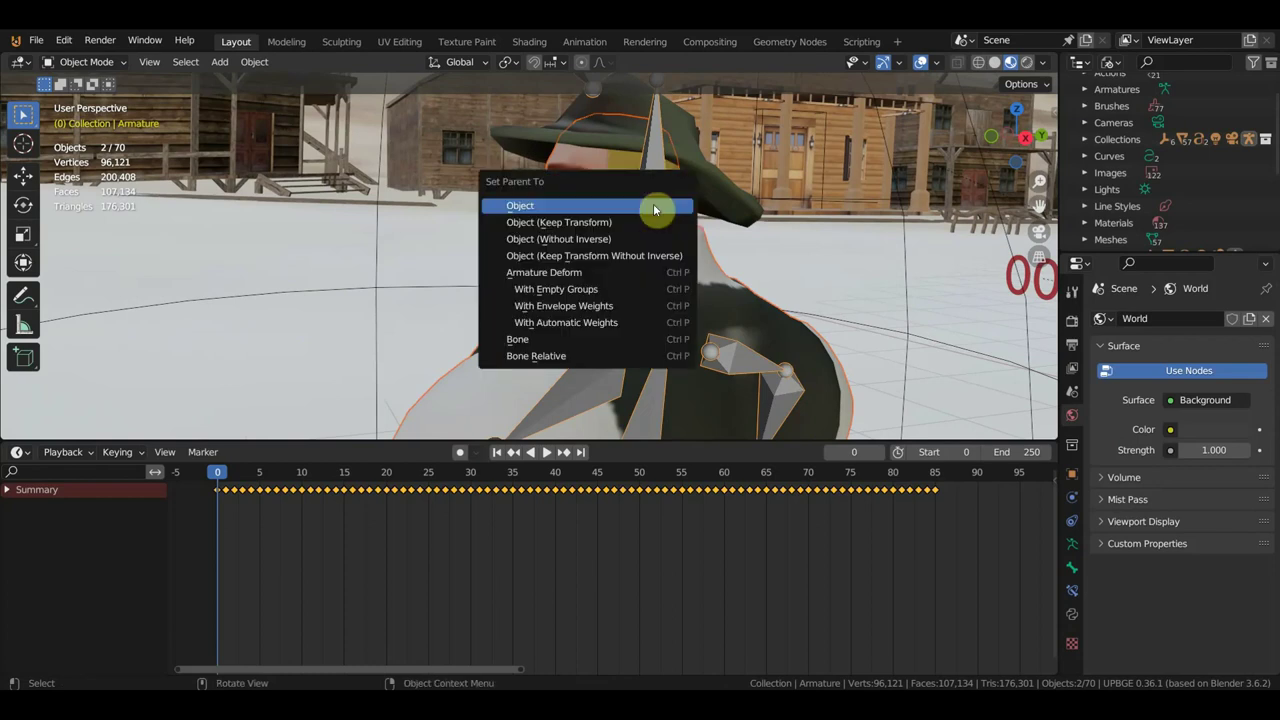
click(615, 322)
mouse_move(634, 323)
middle_down()
mouse_move(782, 318)
mouse_move(770, 268)
mouse_move(786, 237)
mouse_move(871, 254)
mouse_move(800, 294)
mouse_move(729, 256)
middle_up()
Toggle the viewport overlays off and back on to inspect the bound mesh
click(921, 62)
mouse_move(894, 106)
middle_down()
mouse_move(824, 271)
mouse_move(654, 266)
mouse_move(679, 264)
middle_up()
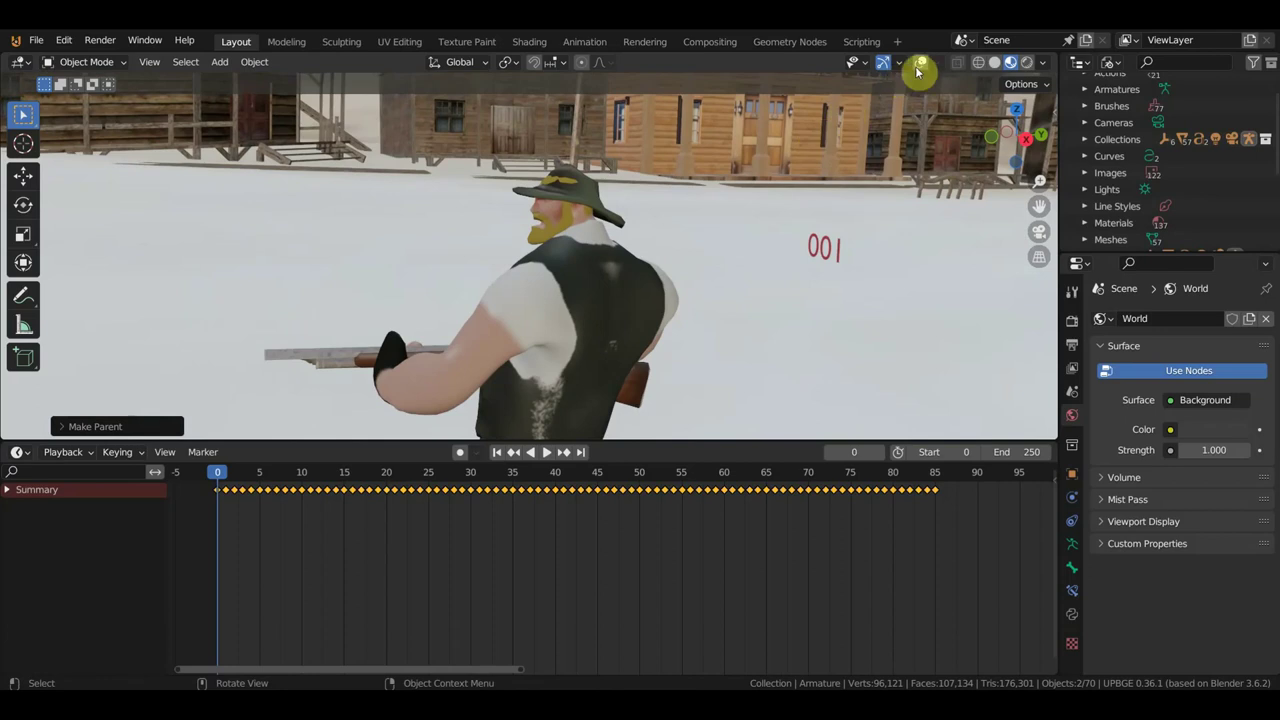
click(917, 64)
click(564, 190)
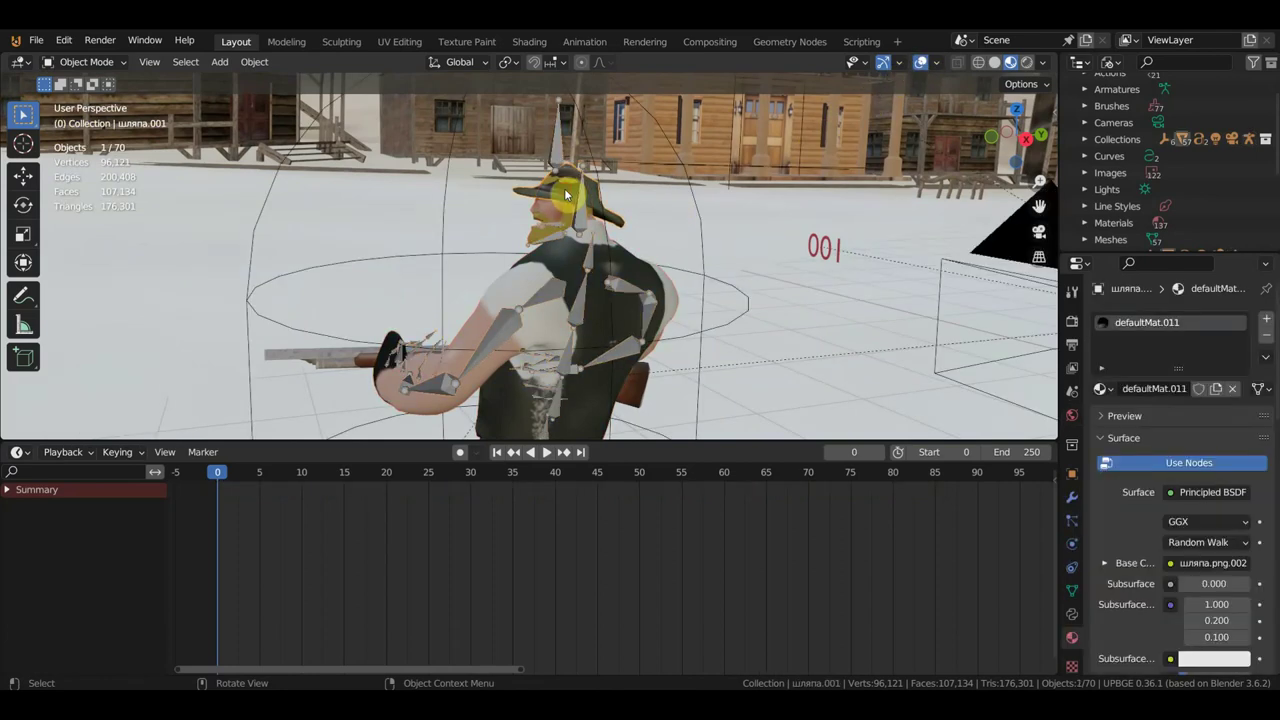
Nudge the hat slightly into place on the head and play the animation
key(g)
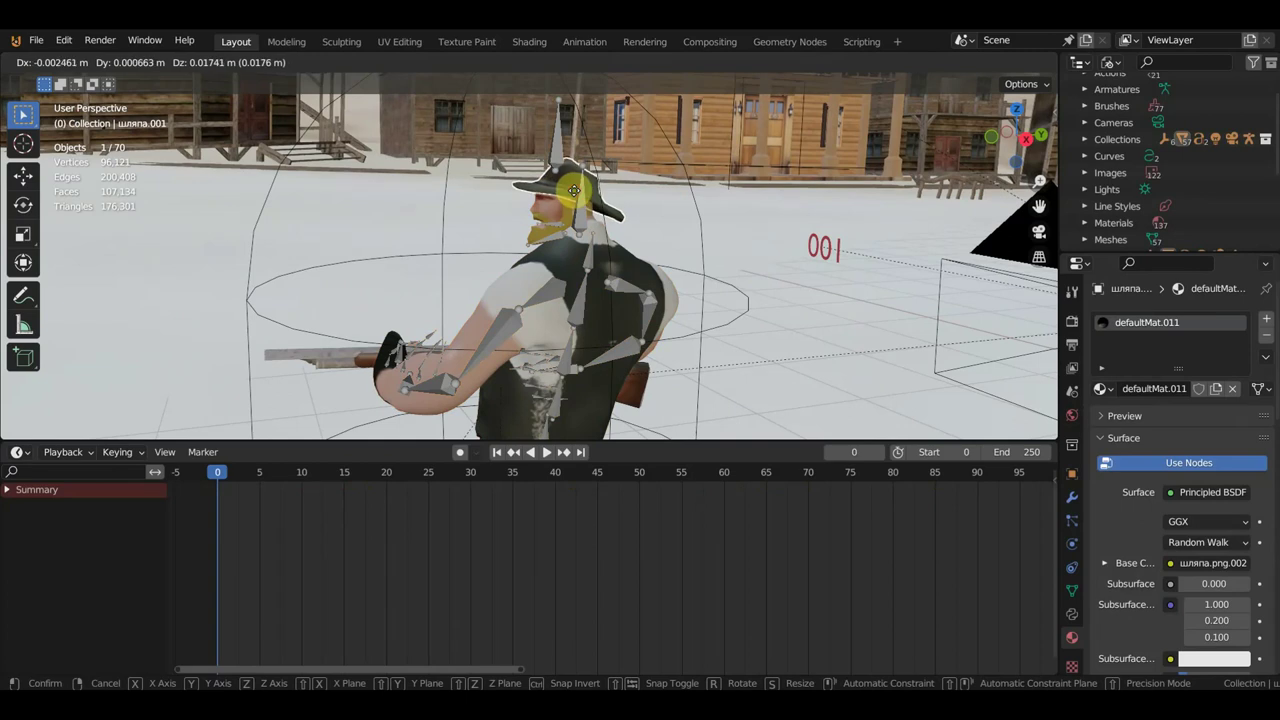
click(574, 190)
key(space)
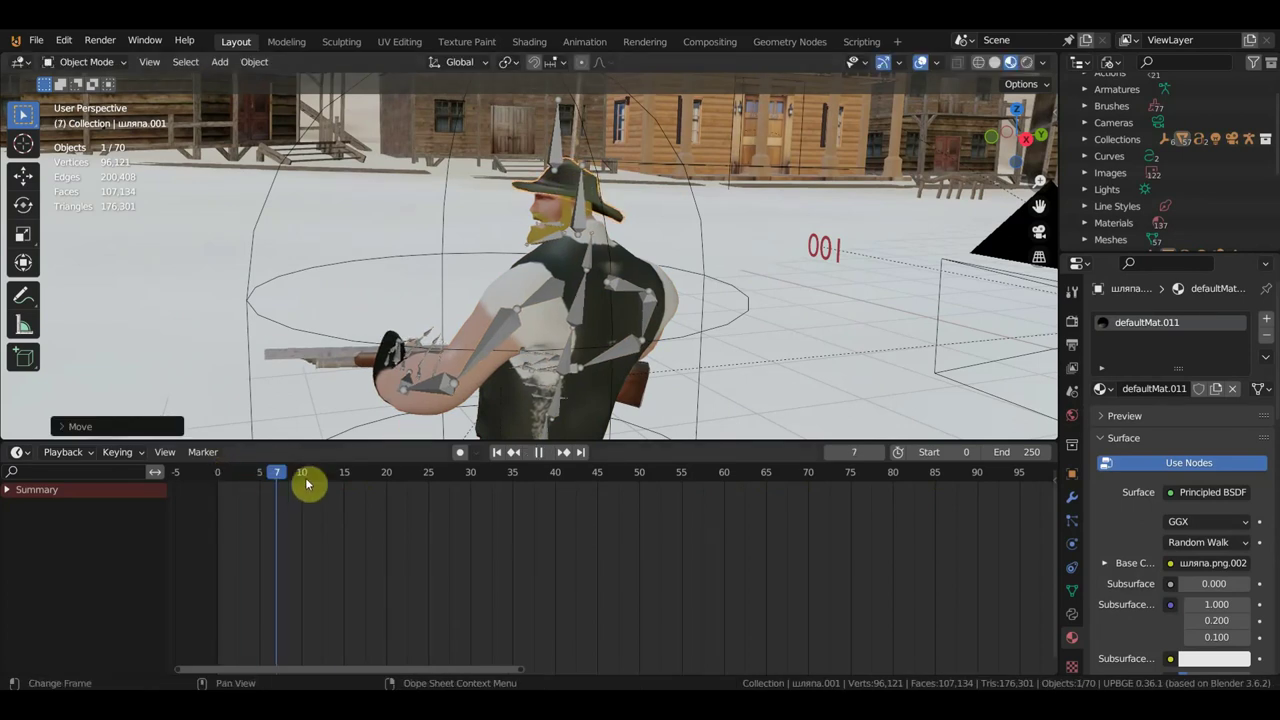
scroll(529, 371, up, 3)
scroll(586, 306, up, 1)
scroll(541, 295, up, 2)
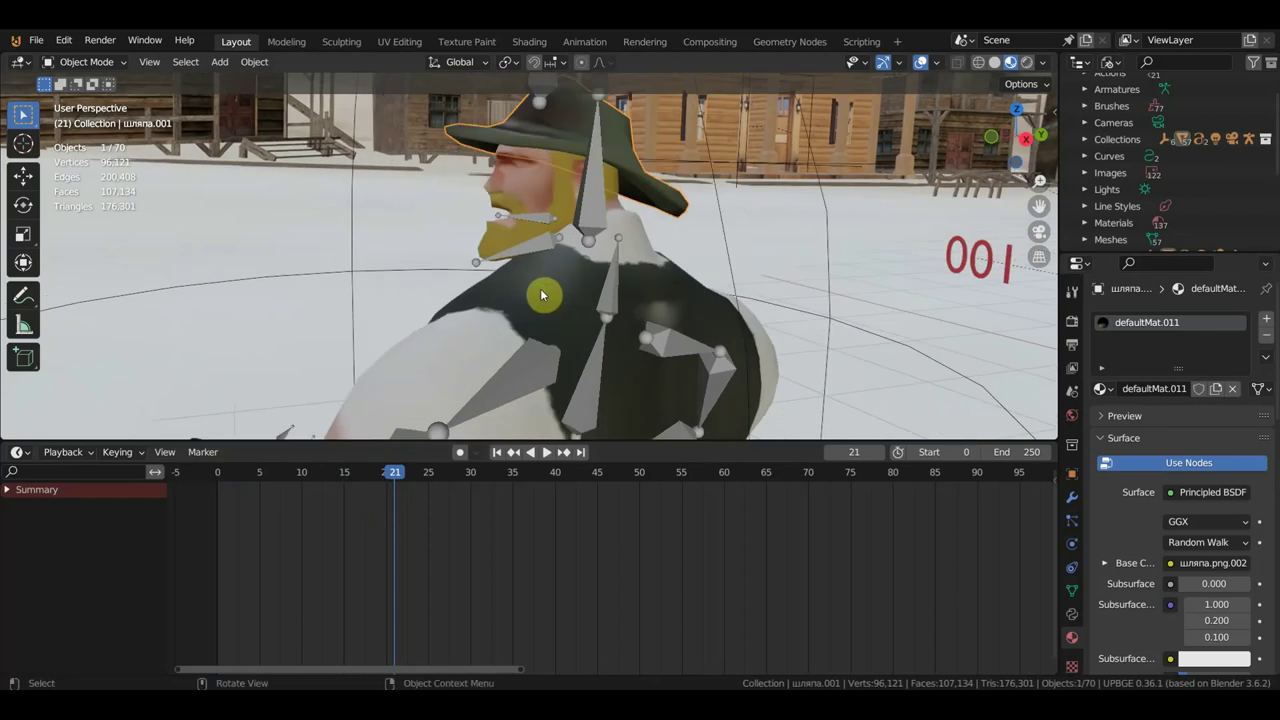
At frame 0, test-rotate the armature and undo the rotation
click(534, 247)
middle_drag(558, 282, 546, 271)
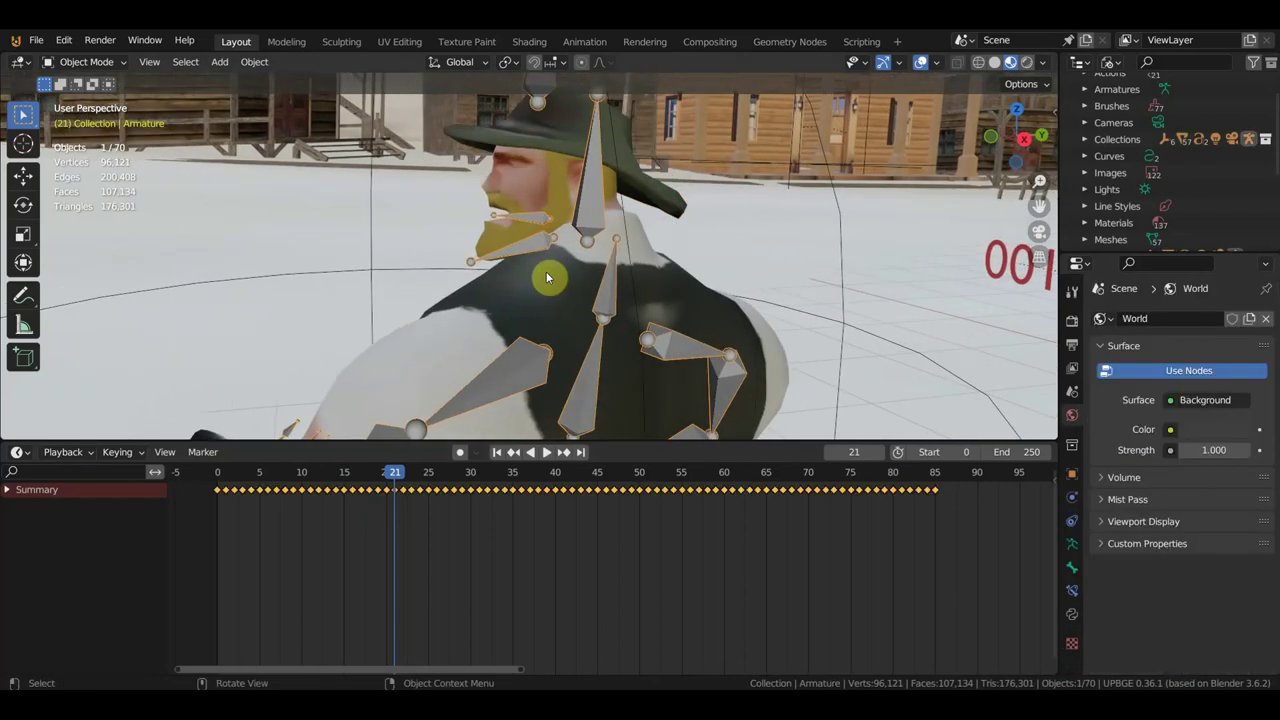
click(216, 476)
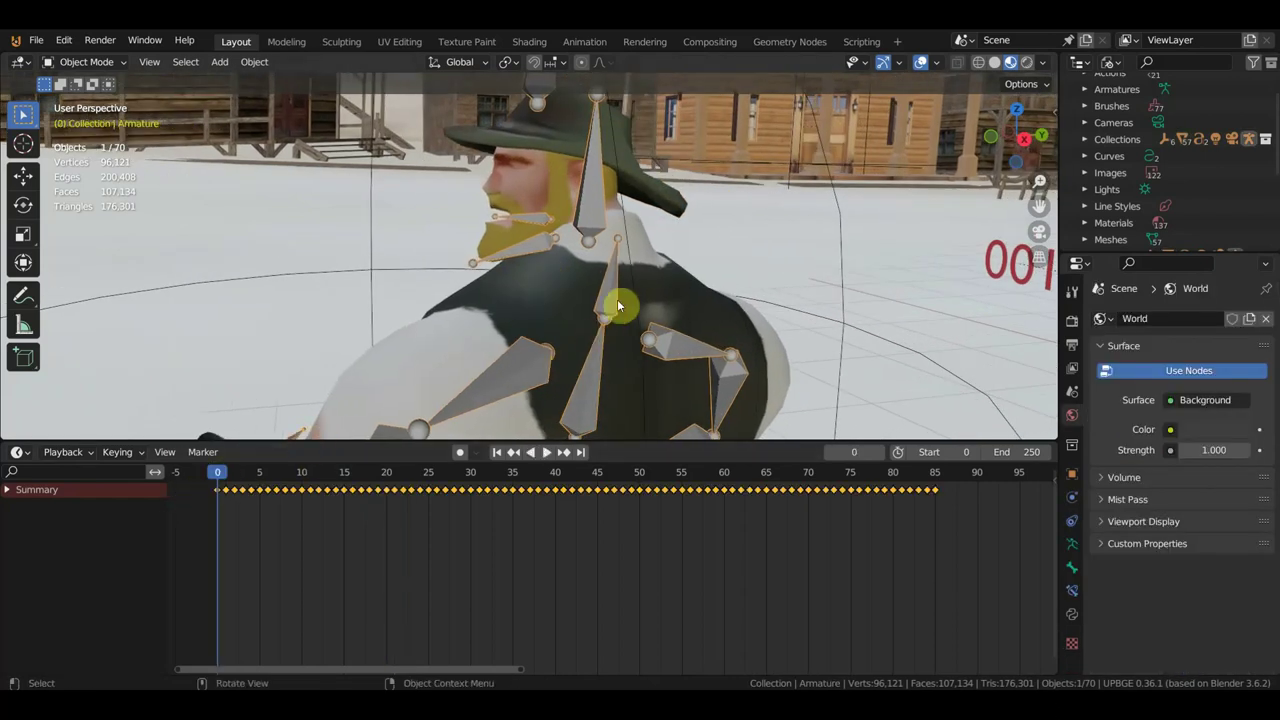
key(r)
click(649, 322)
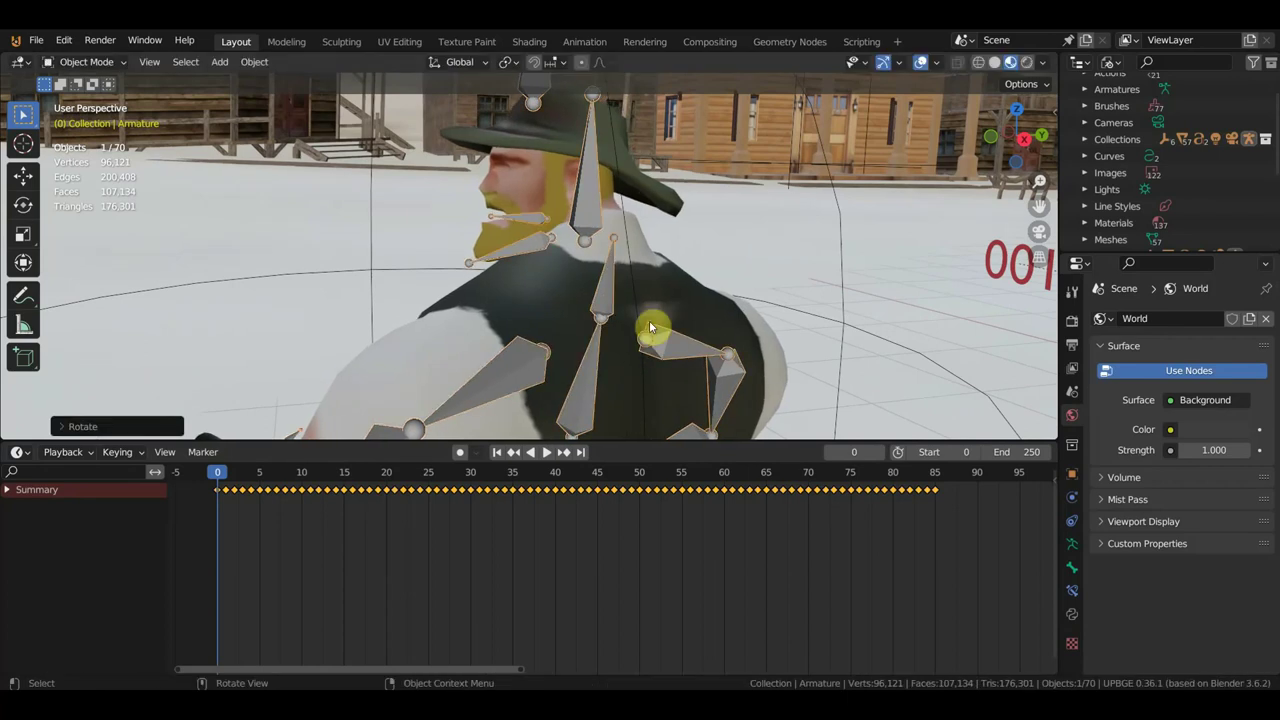
key(ctrl+z)
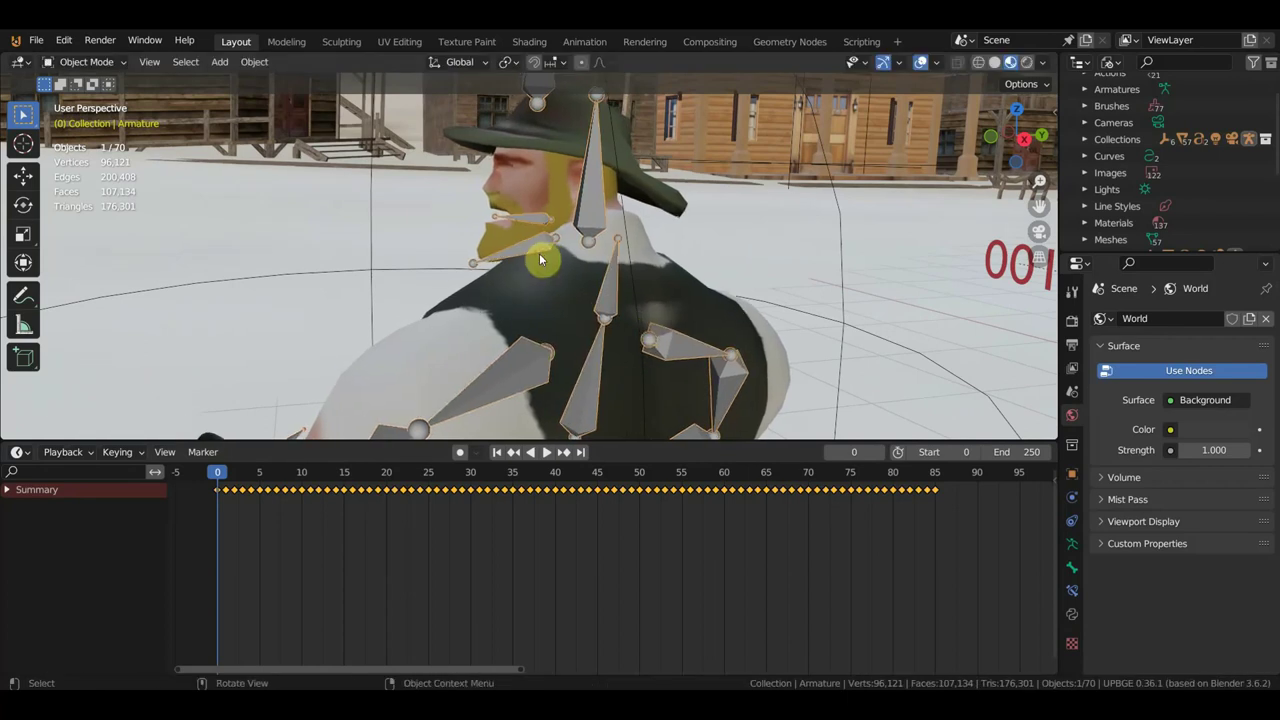
click(87, 61)
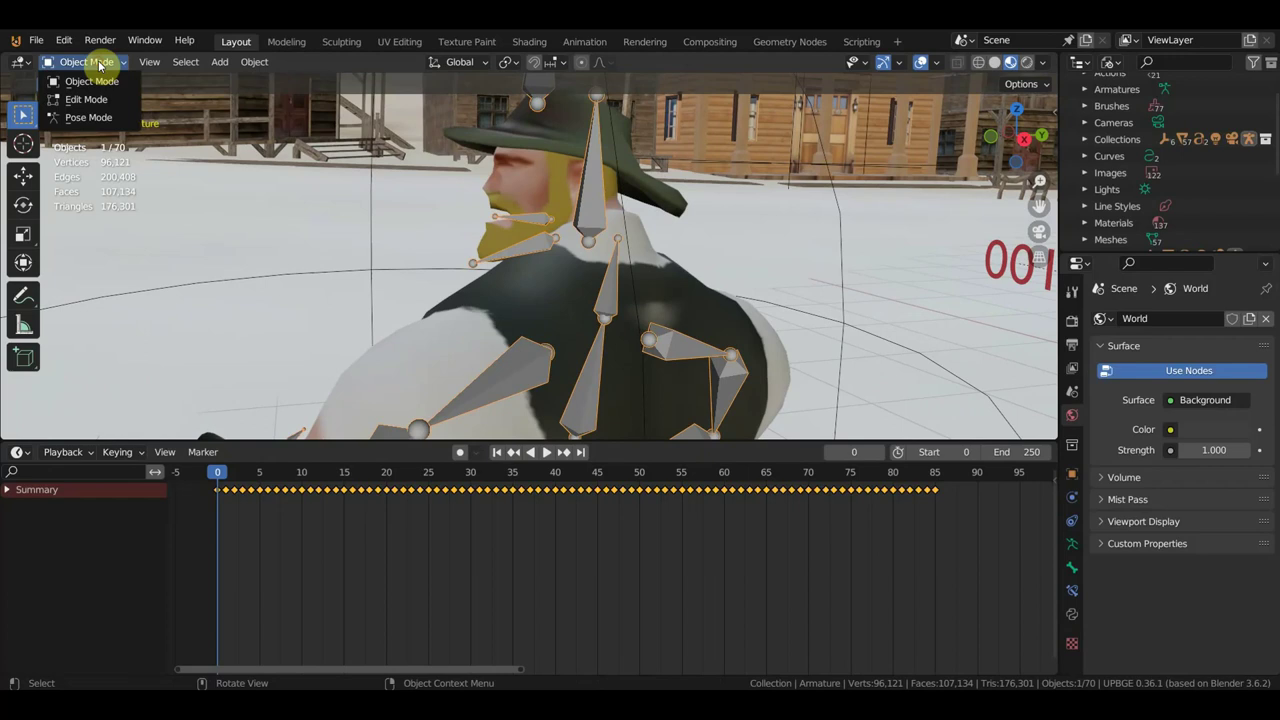
Rotate jaw bone Head.001 in Pose Mode and key Location & Rotation at frame 0
click(106, 116)
click(533, 252)
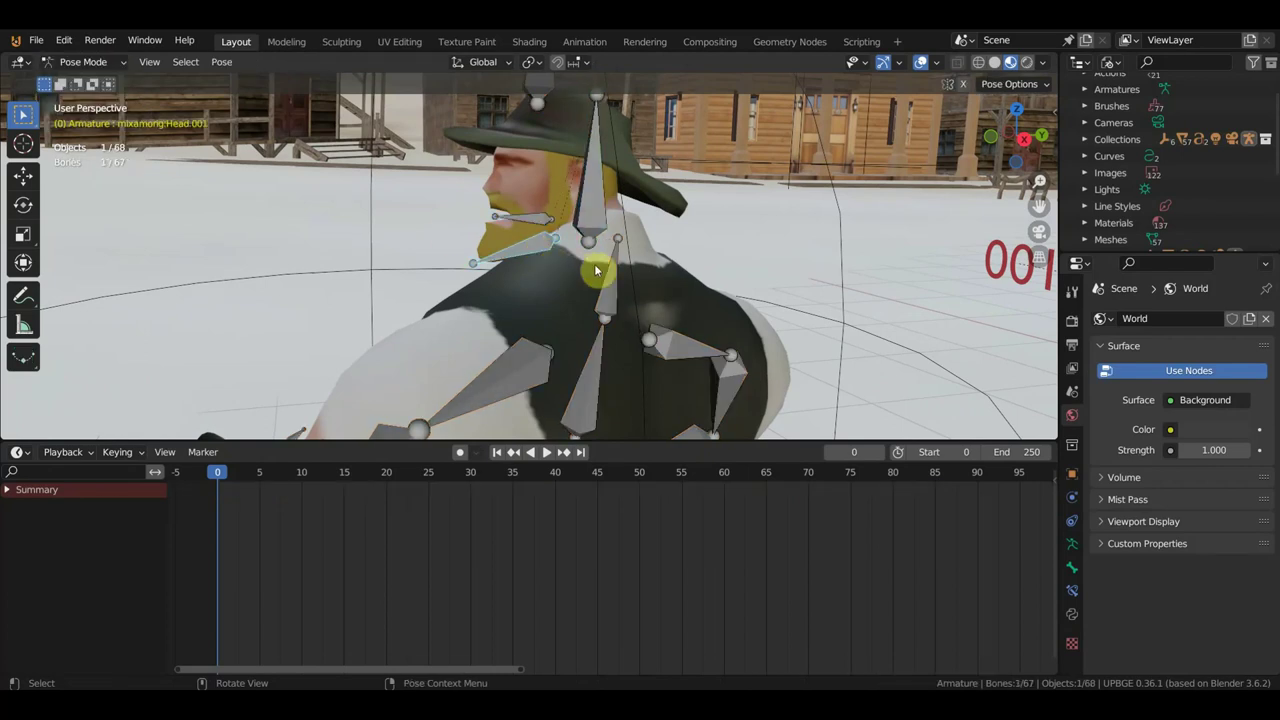
key(r)
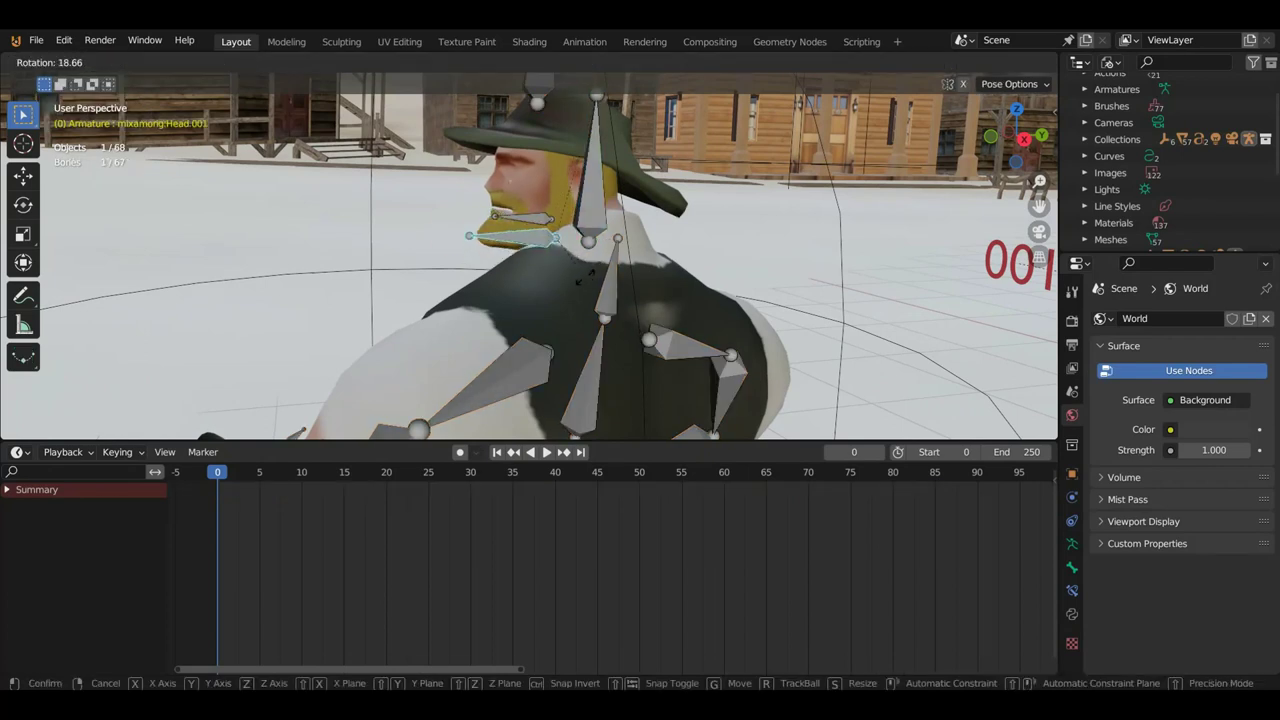
click(585, 277)
mouse_move(586, 277)
middle_down()
mouse_move(722, 292)
mouse_move(837, 278)
mouse_move(660, 329)
mouse_move(552, 330)
middle_up()
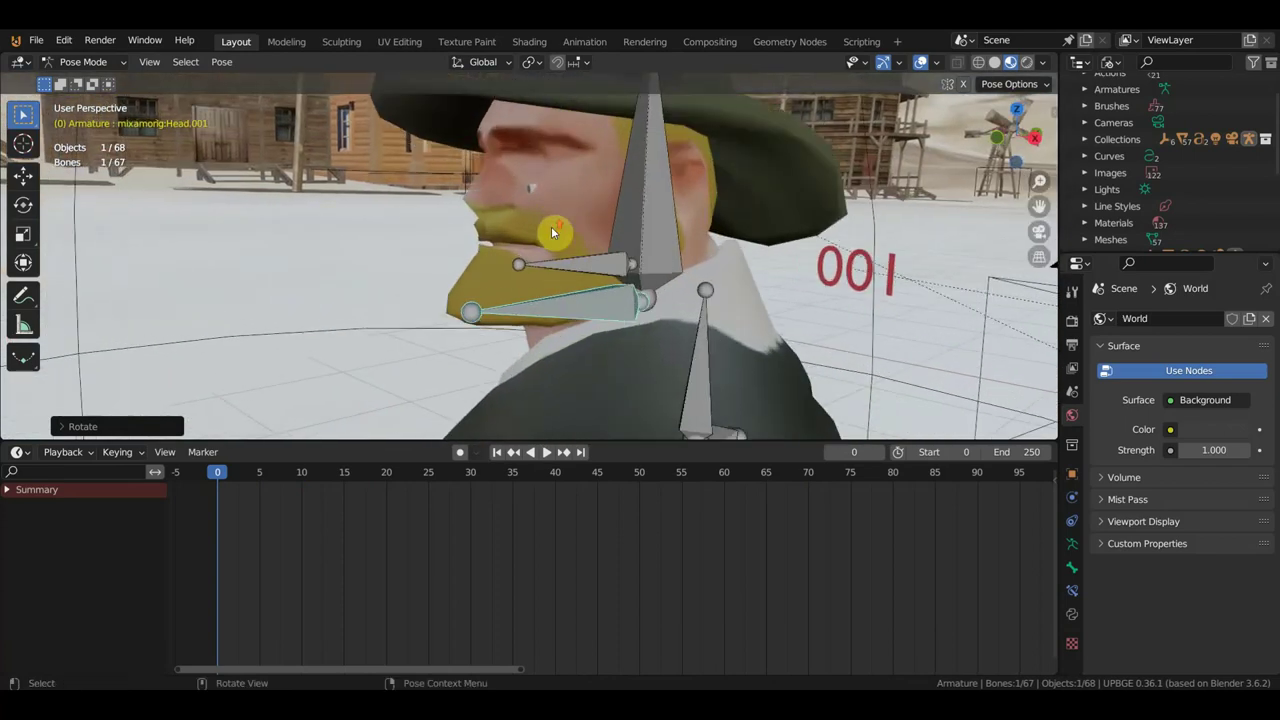
click(530, 186)
middle_drag(531, 187, 542, 190)
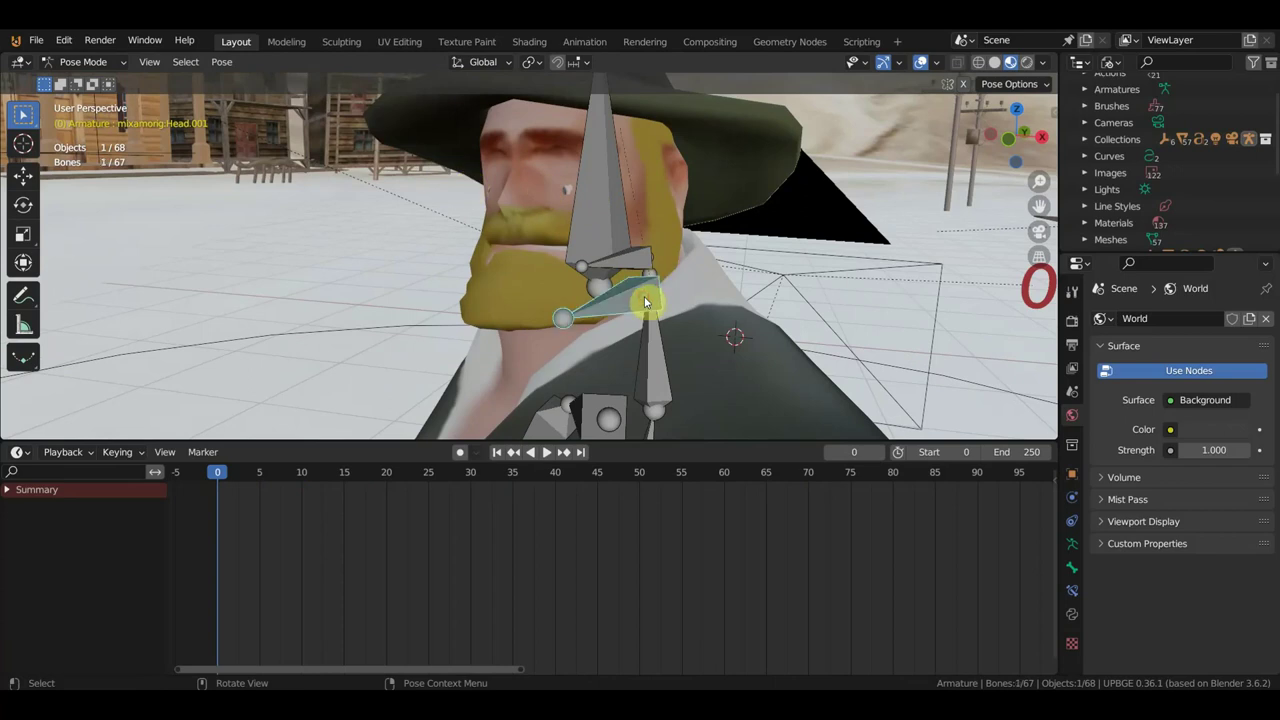
key(i)
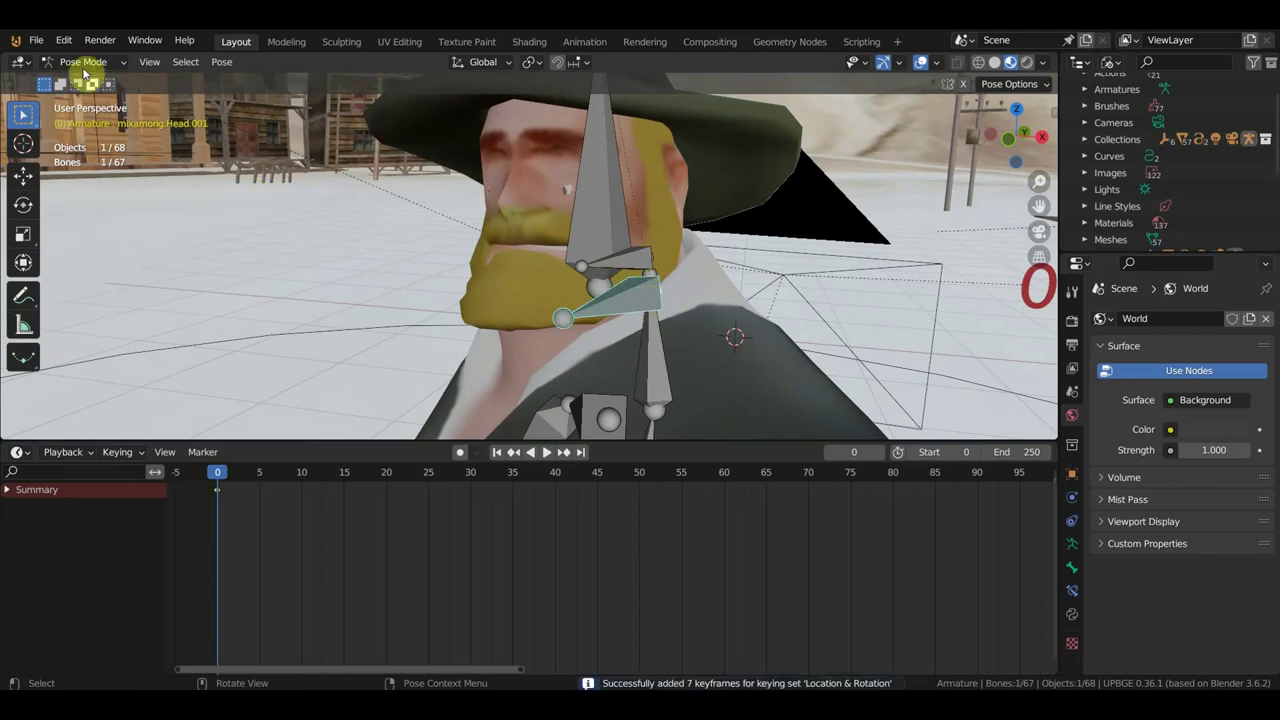
click(85, 64)
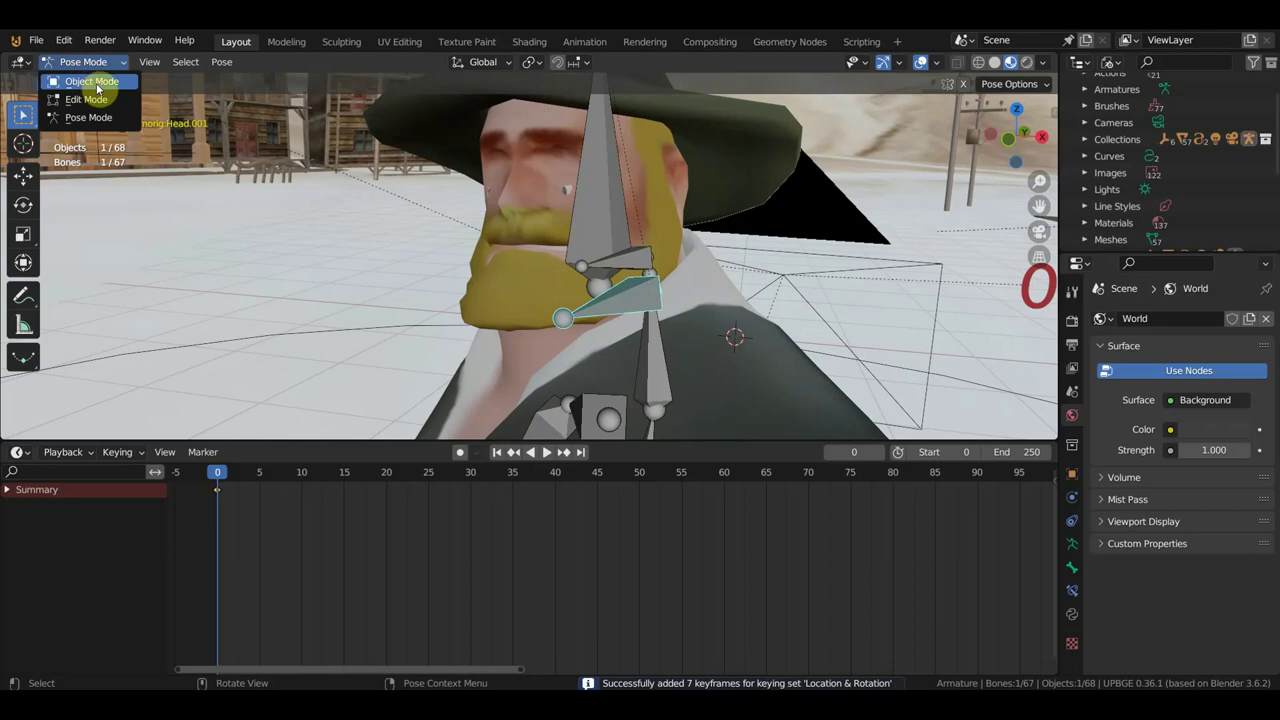
click(97, 84)
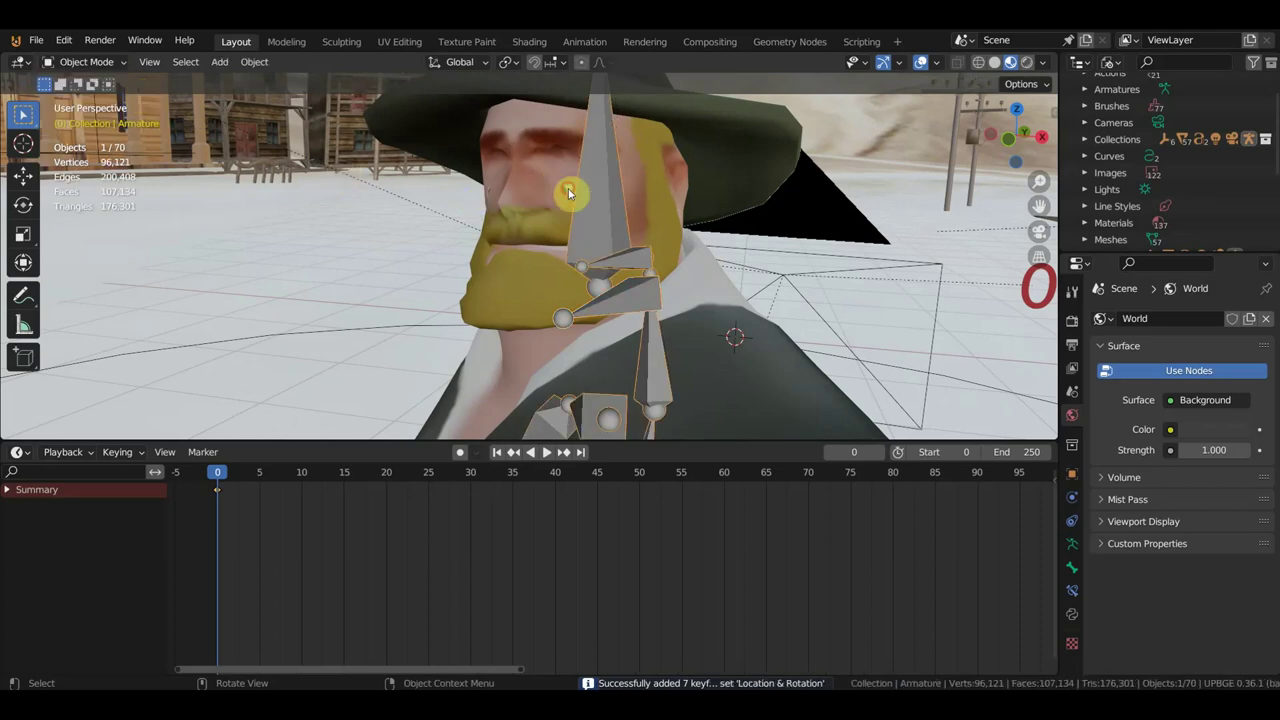
Select the Gl_11.001 eye rings and move them into place on the face
click(567, 195)
middle_drag(580, 200, 614, 207)
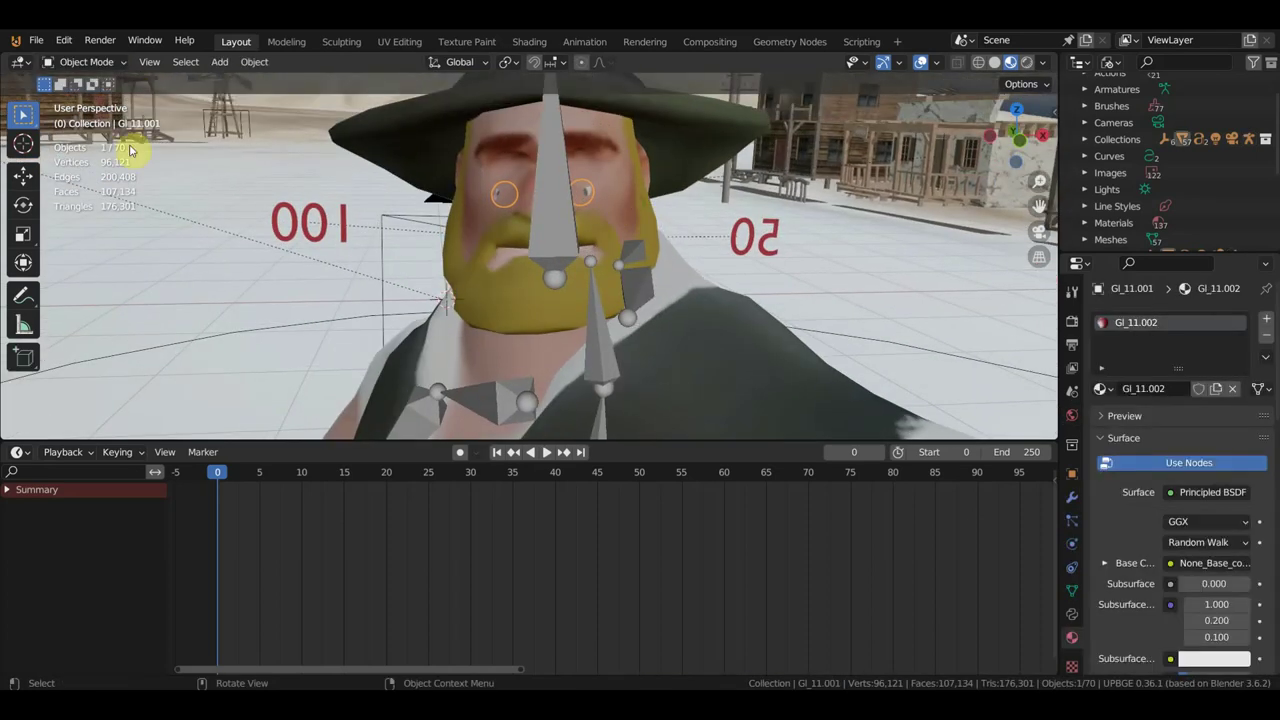
click(20, 178)
scroll(560, 195, down, 1)
scroll(545, 202, down, 1)
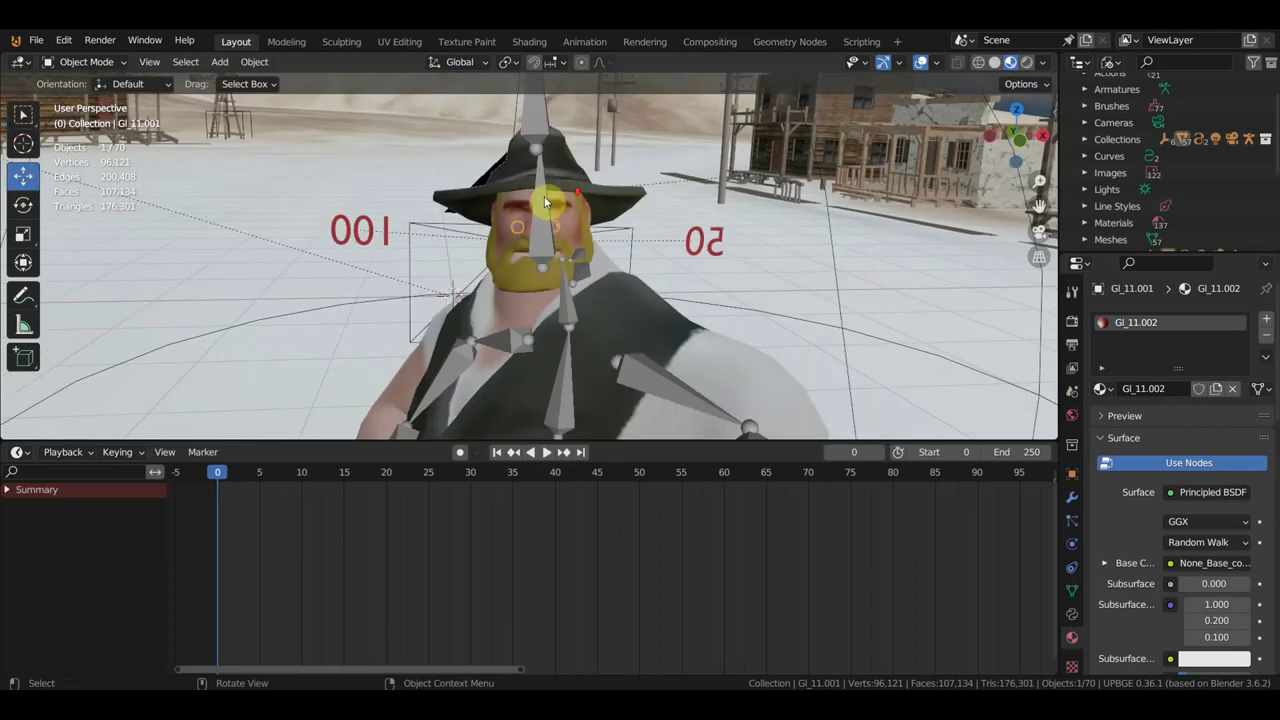
mouse_move(440, 251)
middle_down()
mouse_move(715, 217)
mouse_move(697, 221)
middle_up()
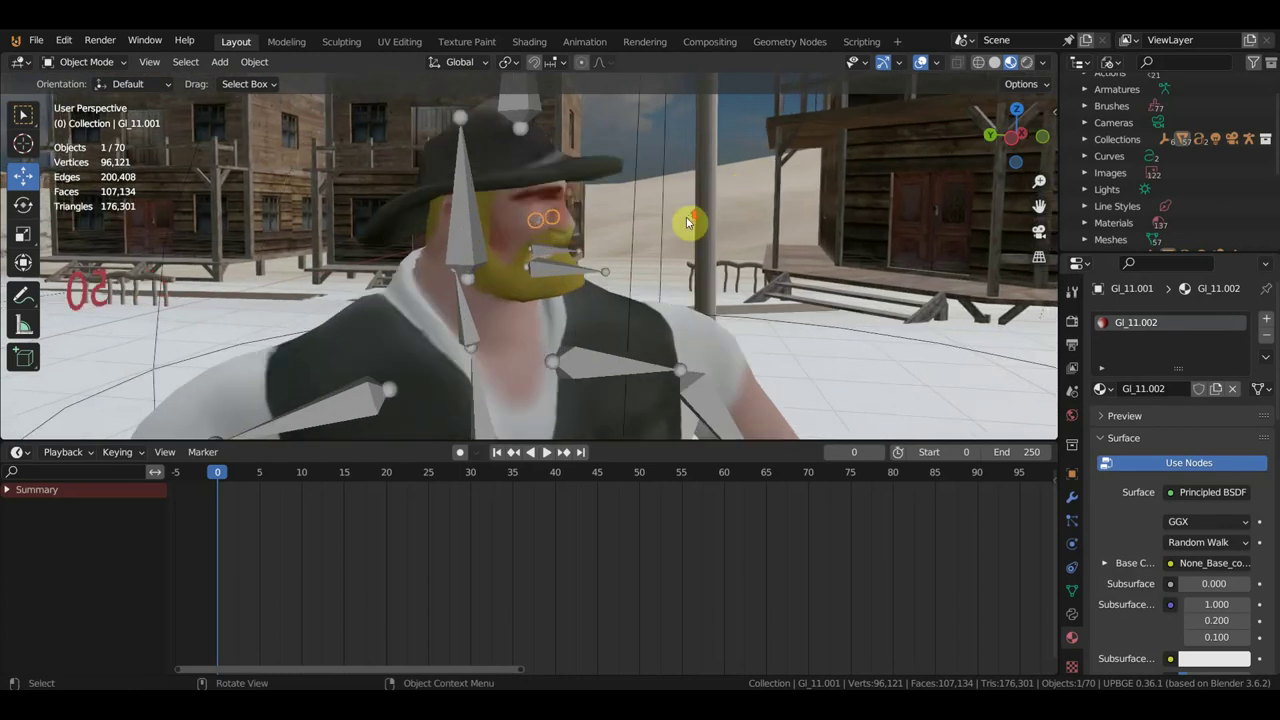
key(g)
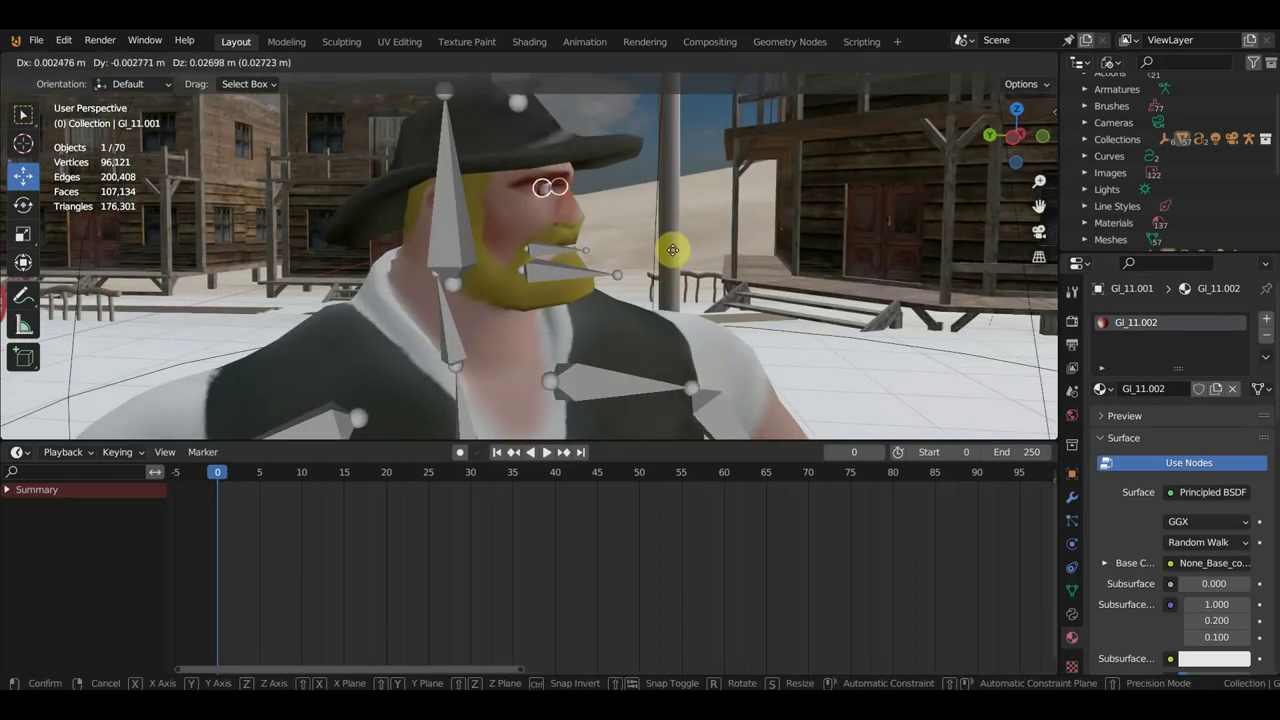
click(668, 249)
mouse_move(668, 249)
middle_down()
mouse_move(361, 268)
mouse_move(466, 234)
middle_up()
key(g)
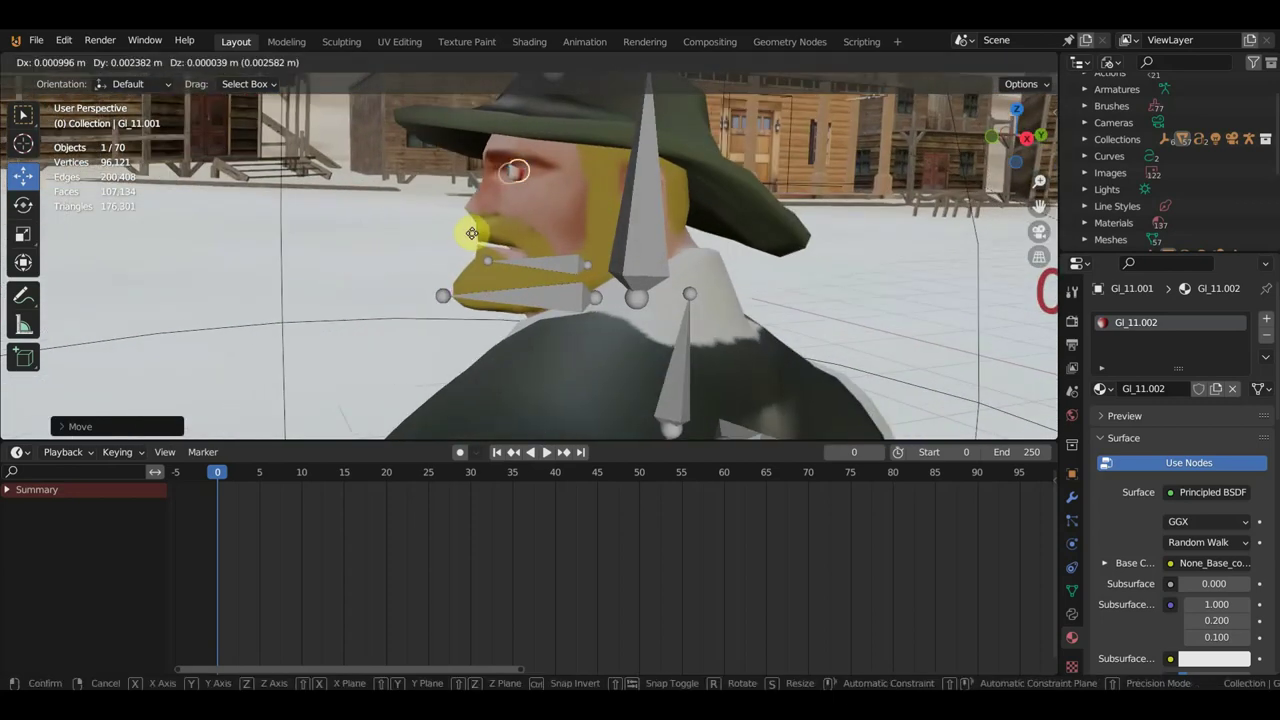
click(477, 236)
middle_drag(477, 236, 638, 237)
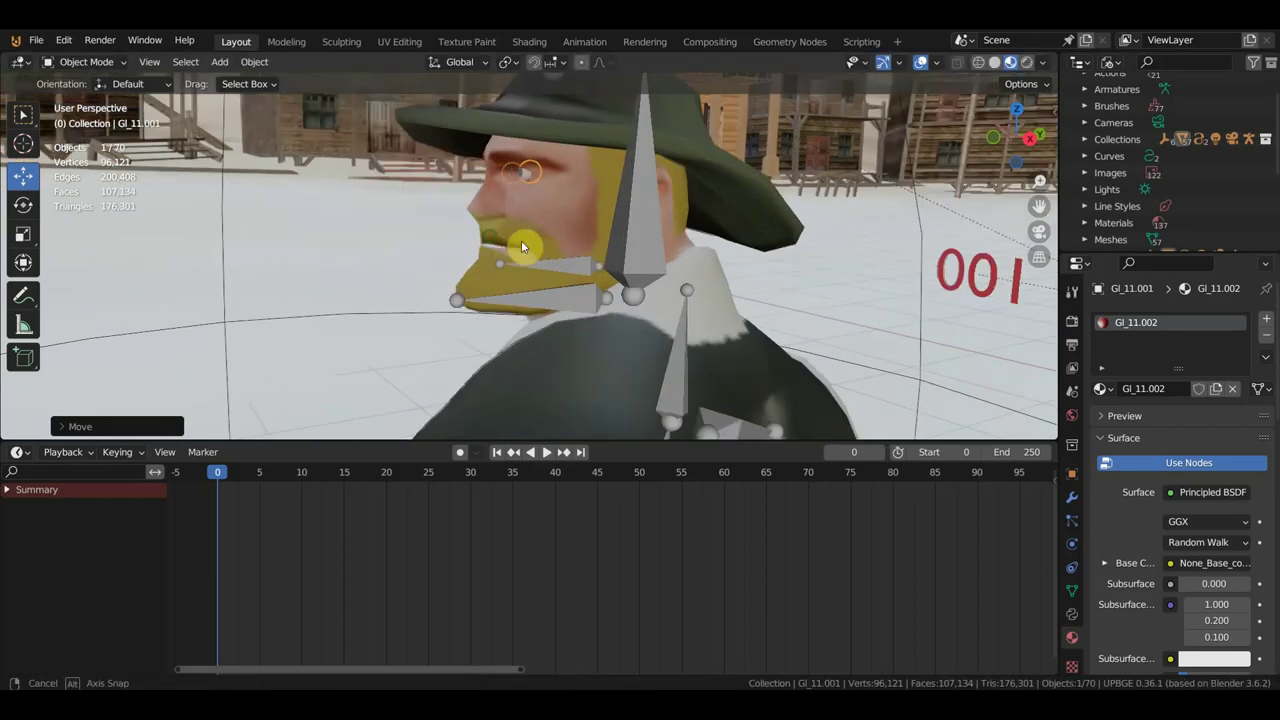
key(KP_1)
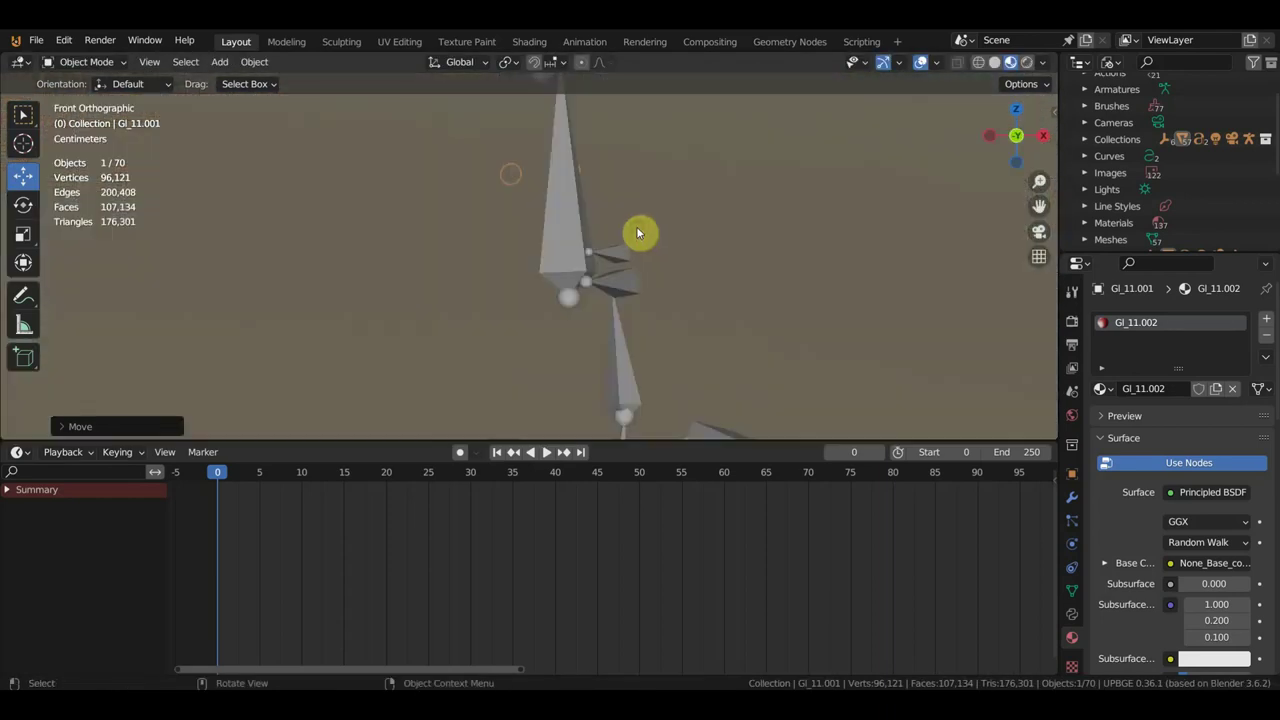
mouse_move(638, 233)
middle_down()
mouse_move(441, 244)
mouse_move(509, 226)
middle_up()
Rotate the eye rings and set their origin to geometry
key(r)
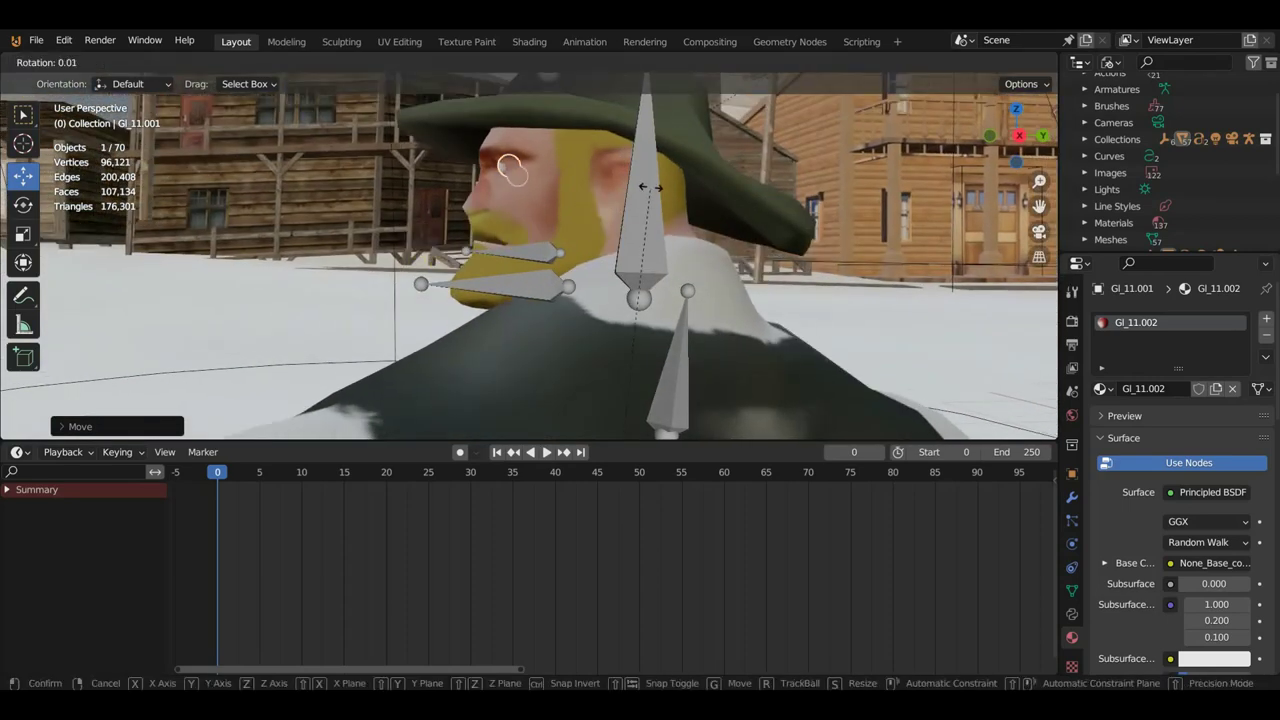
click(648, 180)
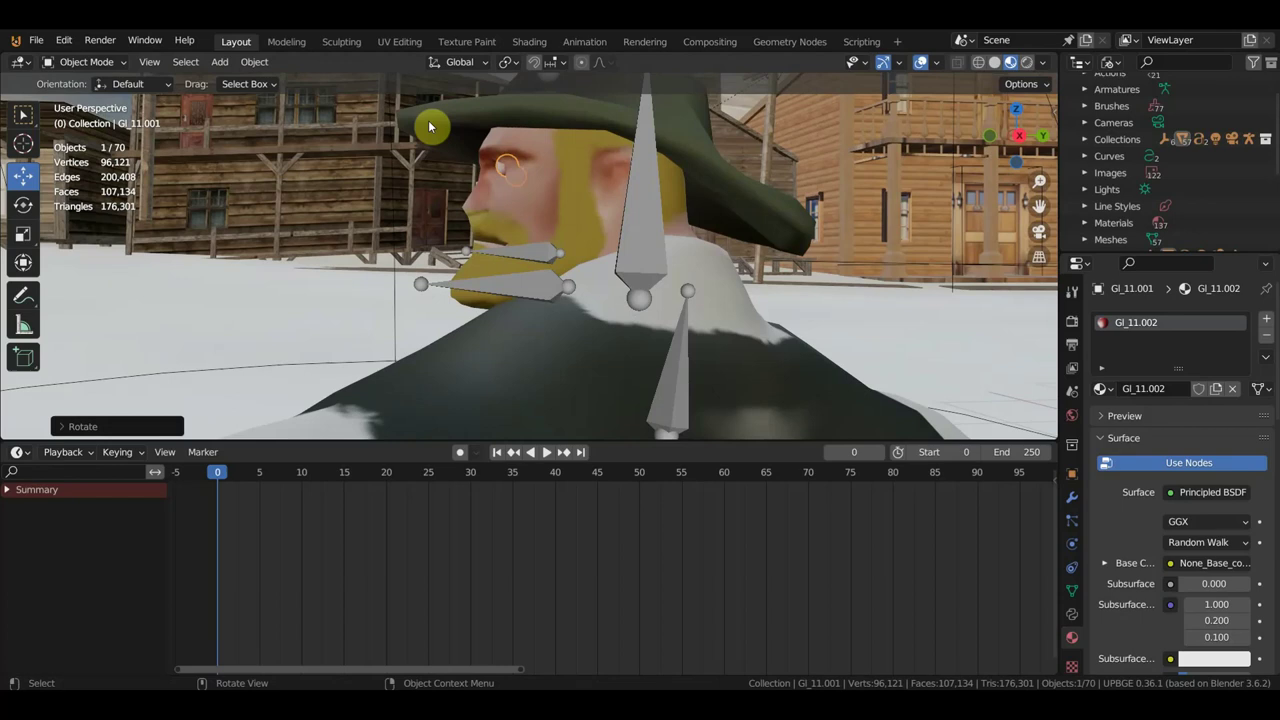
click(255, 65)
mouse_move(290, 98)
click(498, 146)
middle_drag(505, 150, 591, 177)
Rotate the eye rings twice more, then select the Extract6_1.001 mesh
key(r)
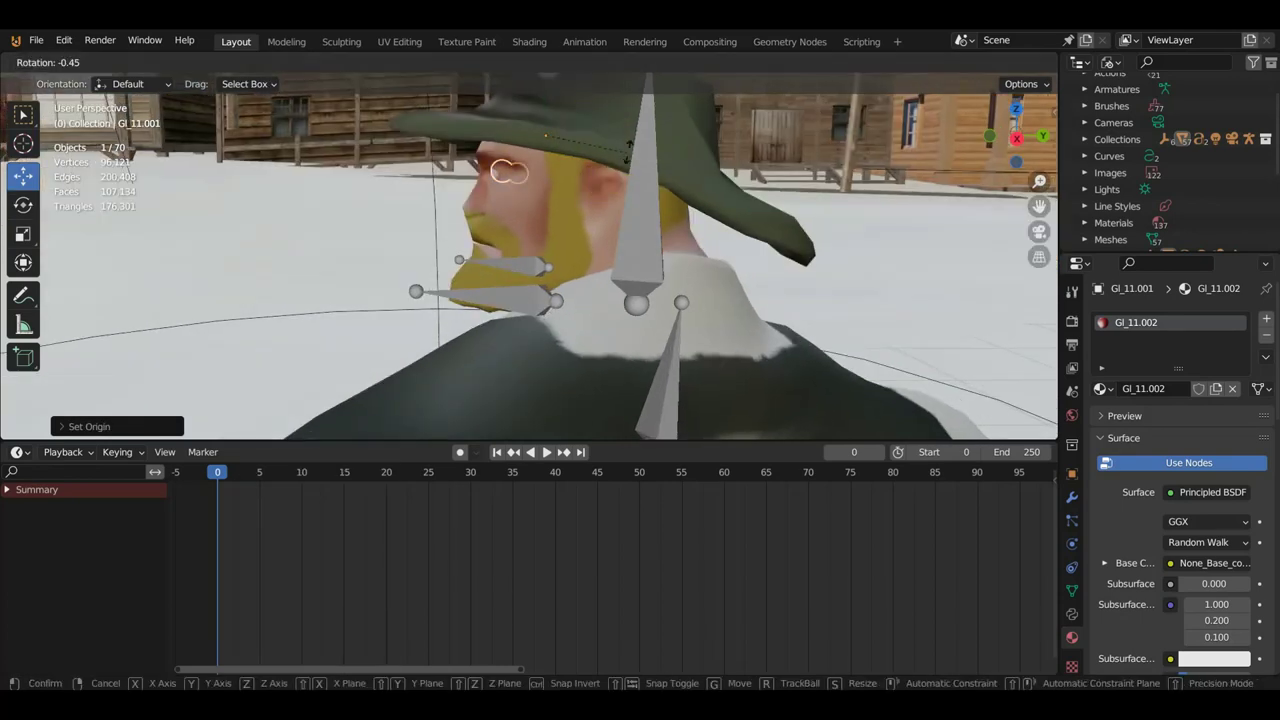
click(627, 145)
mouse_move(627, 145)
middle_down()
mouse_move(808, 177)
mouse_move(714, 194)
middle_up()
key(r)
click(806, 162)
scroll(700, 220, down, 3)
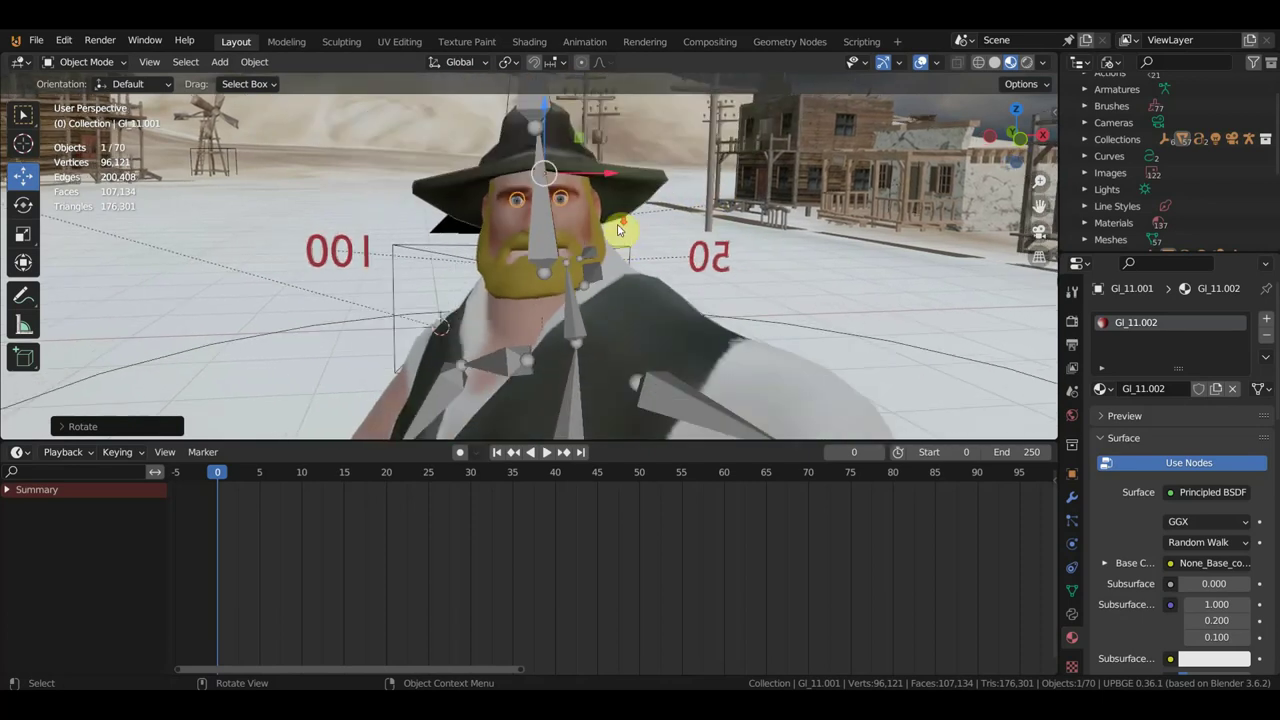
mouse_move(620, 232)
middle_down()
mouse_move(711, 232)
mouse_move(680, 240)
middle_up()
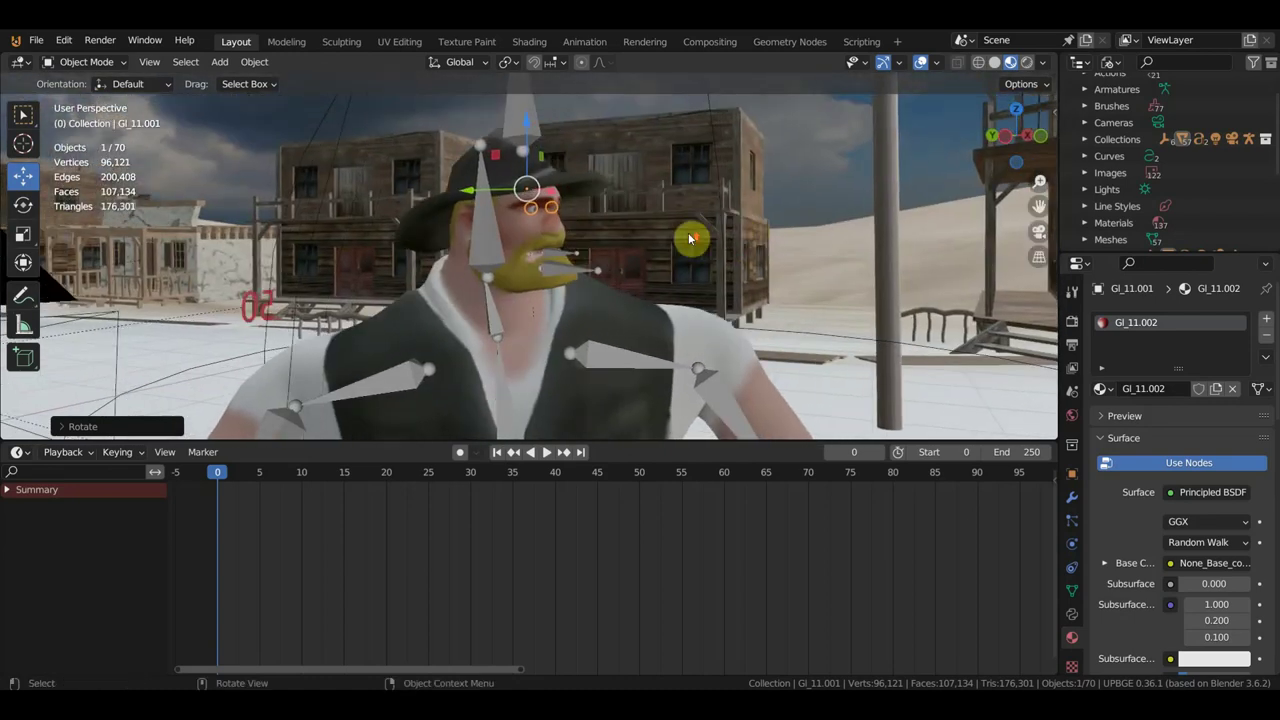
click(528, 246)
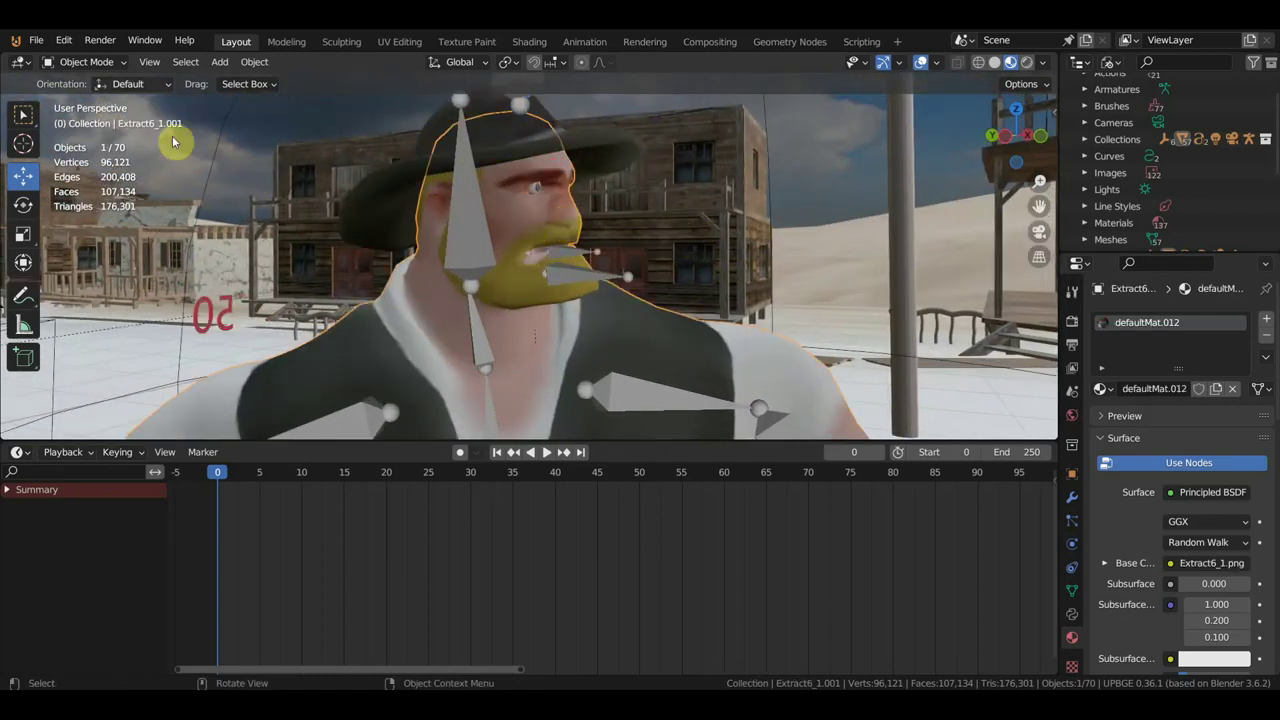
click(90, 62)
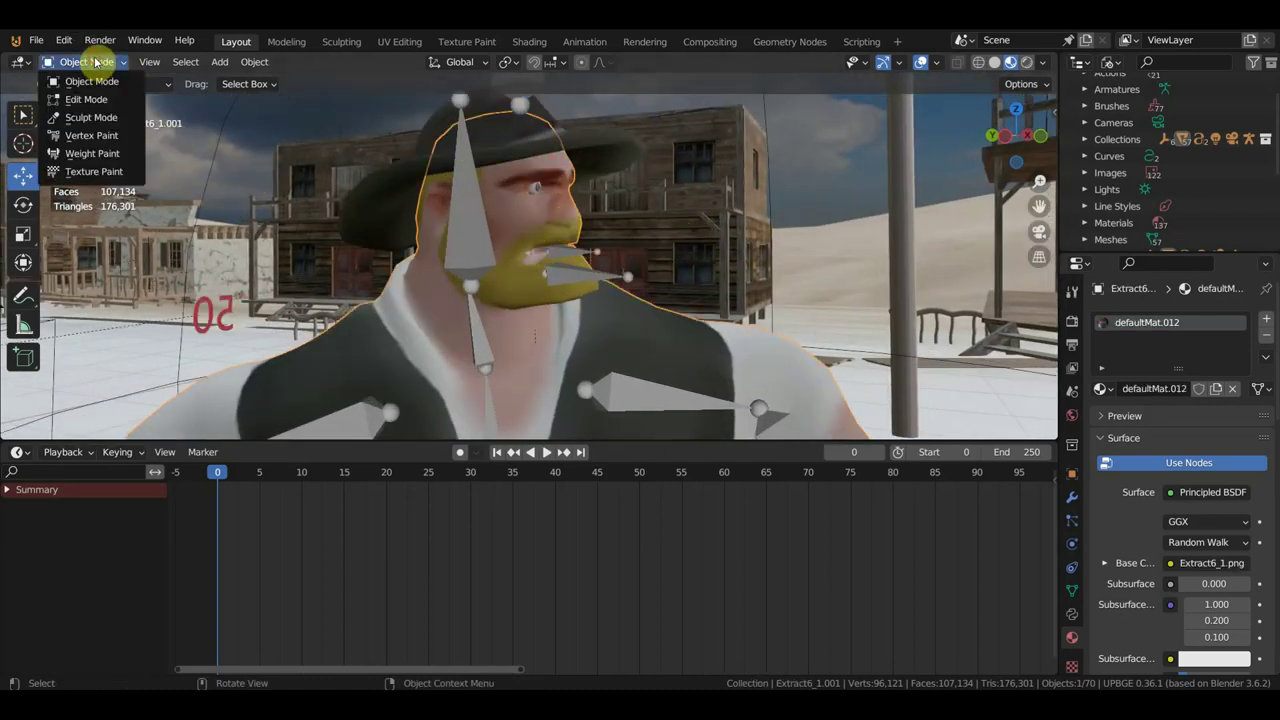
Enter Sculpt Mode, shrink the brush radius to 70 px, and add Basis and Key 1 shape keys
click(110, 119)
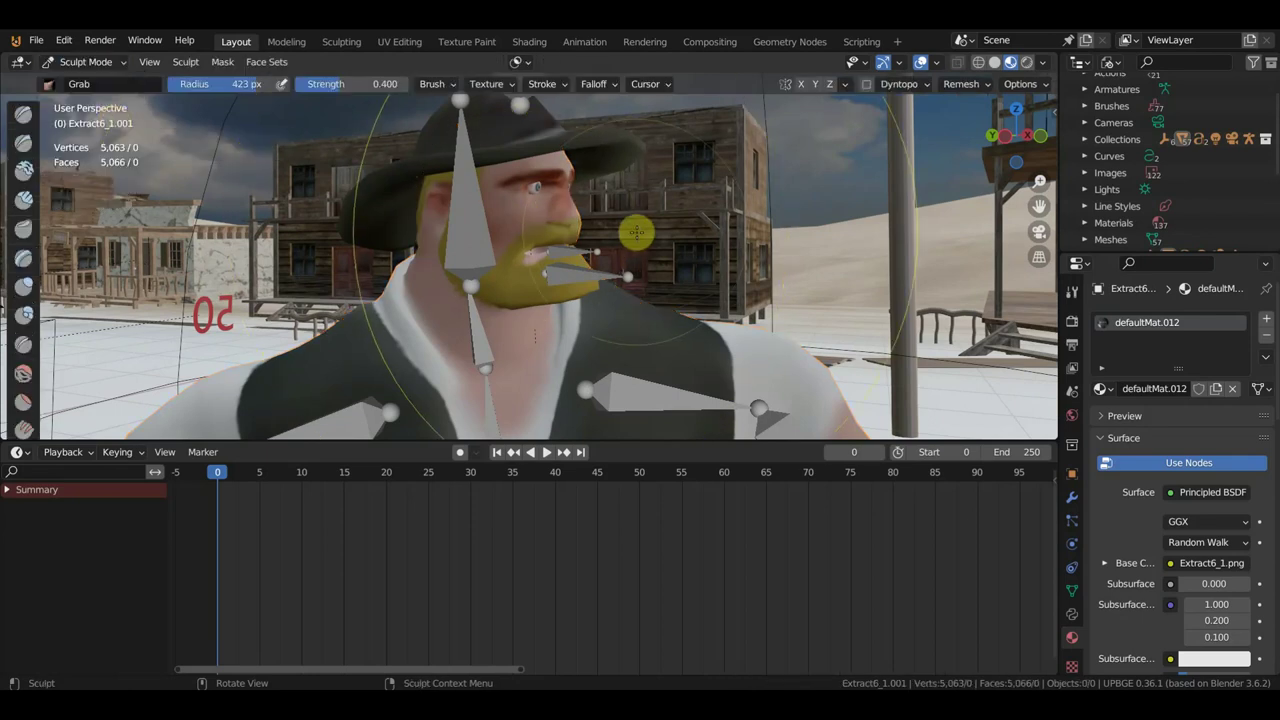
key(f)
click(493, 116)
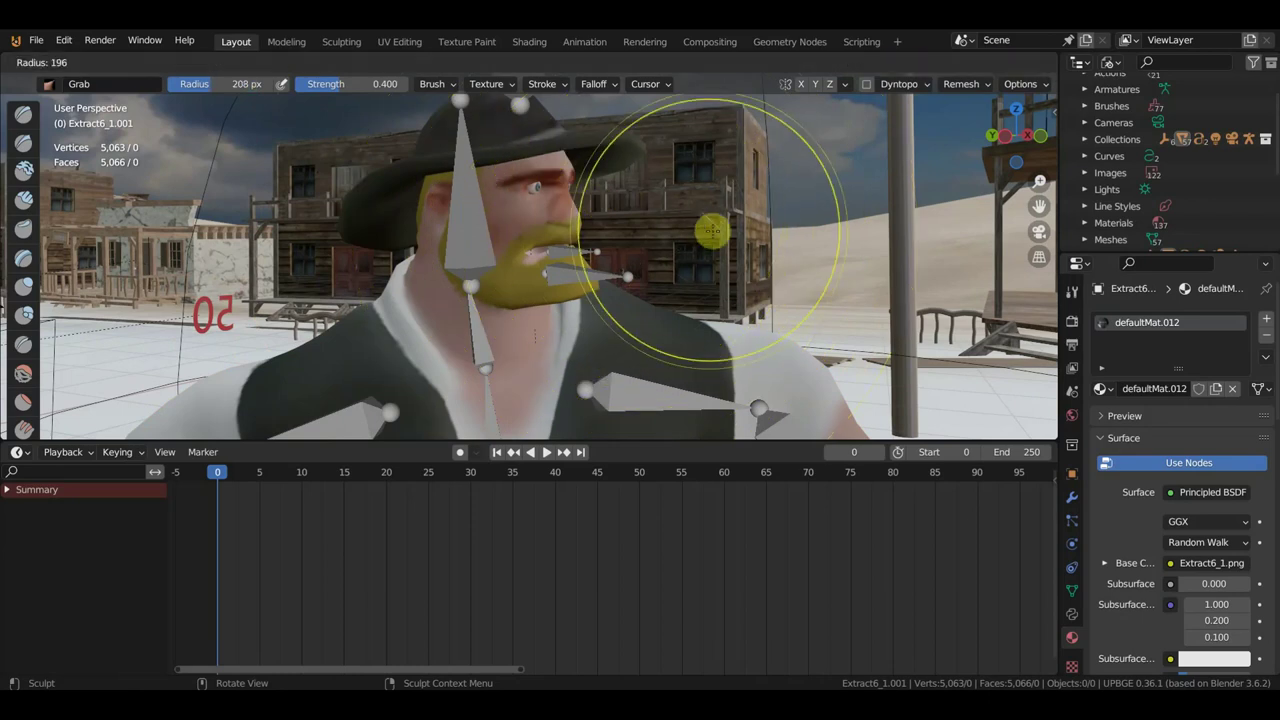
key(f)
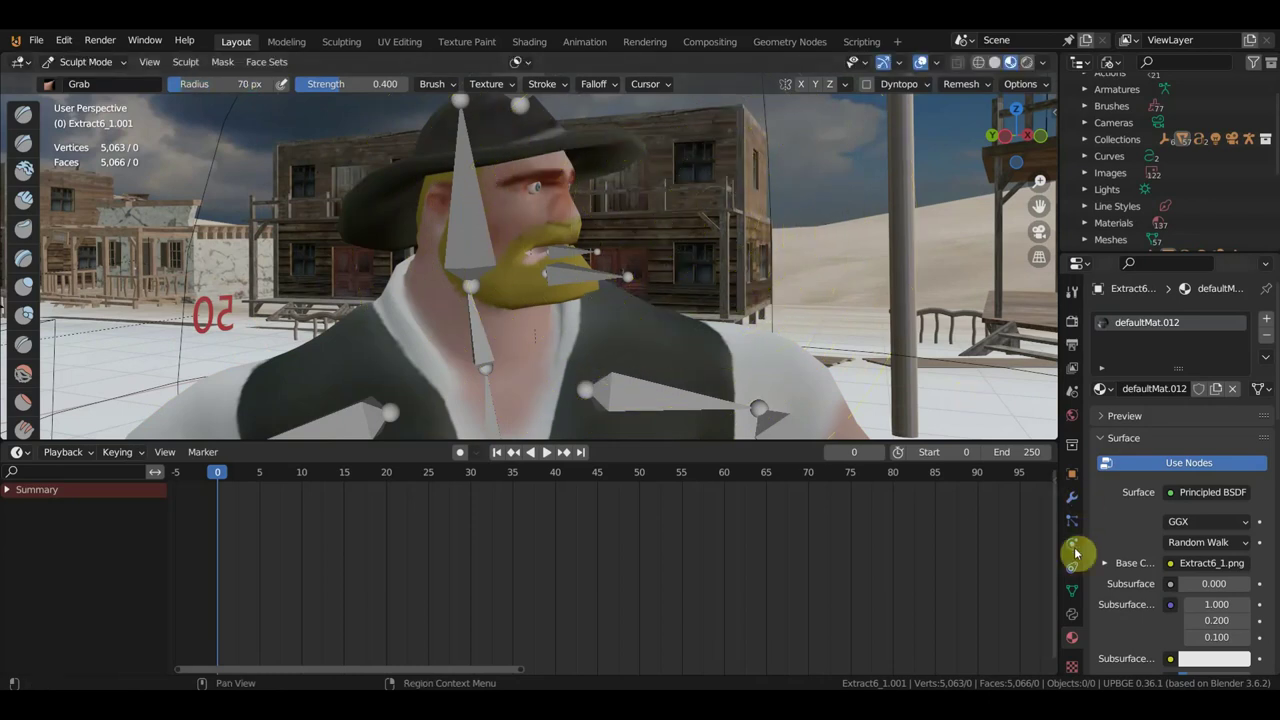
click(1072, 591)
click(1260, 505)
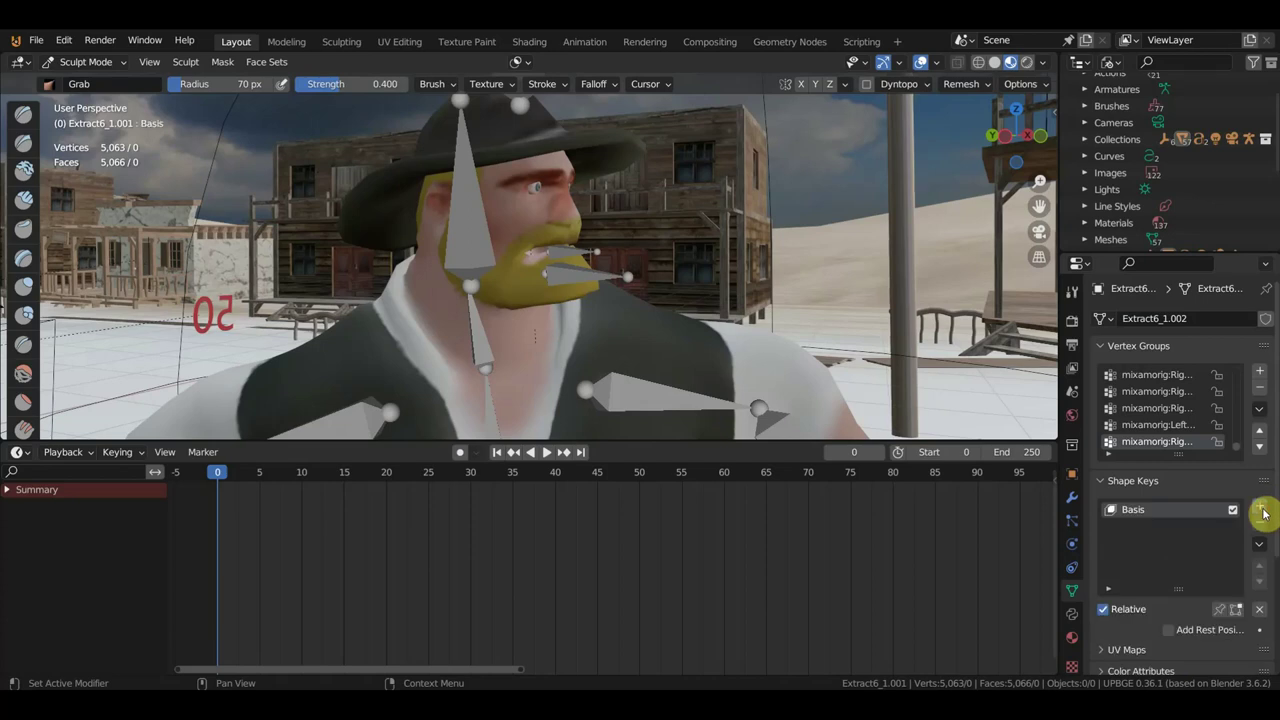
click(1261, 507)
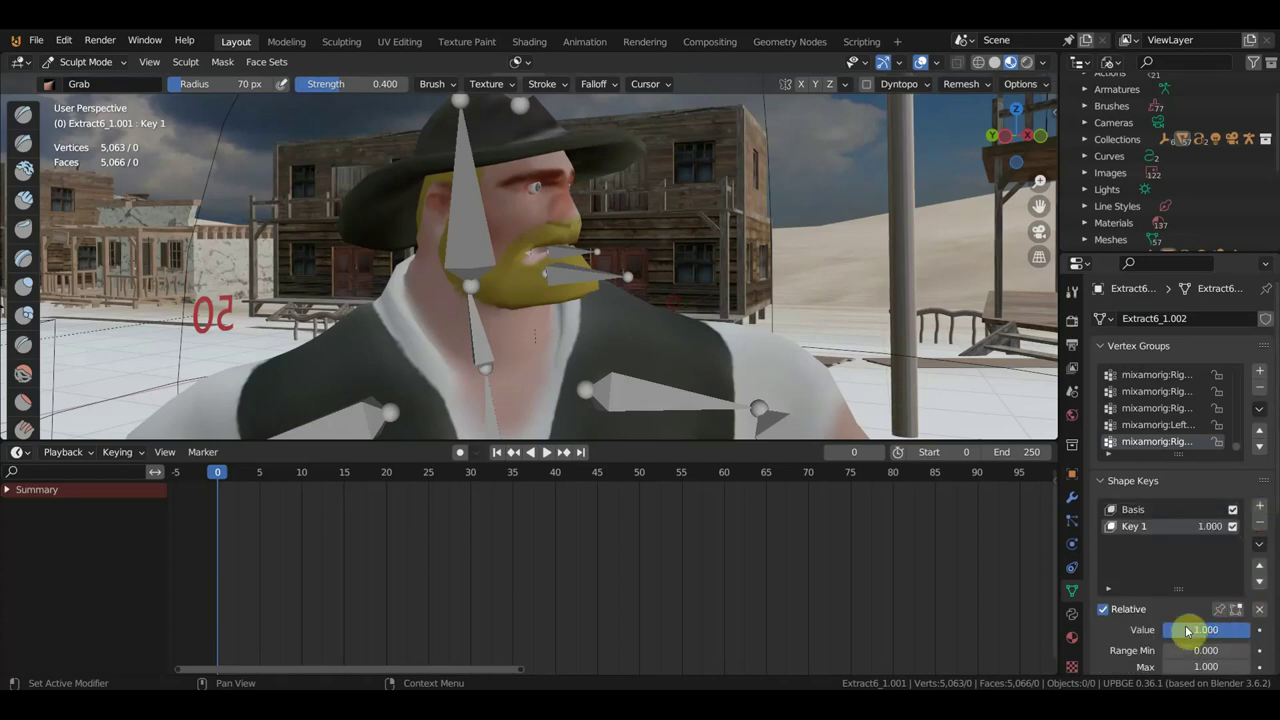
Grab-sculpt the mouth and mustache into a new shape on Key 1
middle_drag(610, 300, 586, 294)
scroll(586, 294, up, 2)
scroll(547, 242, up, 2)
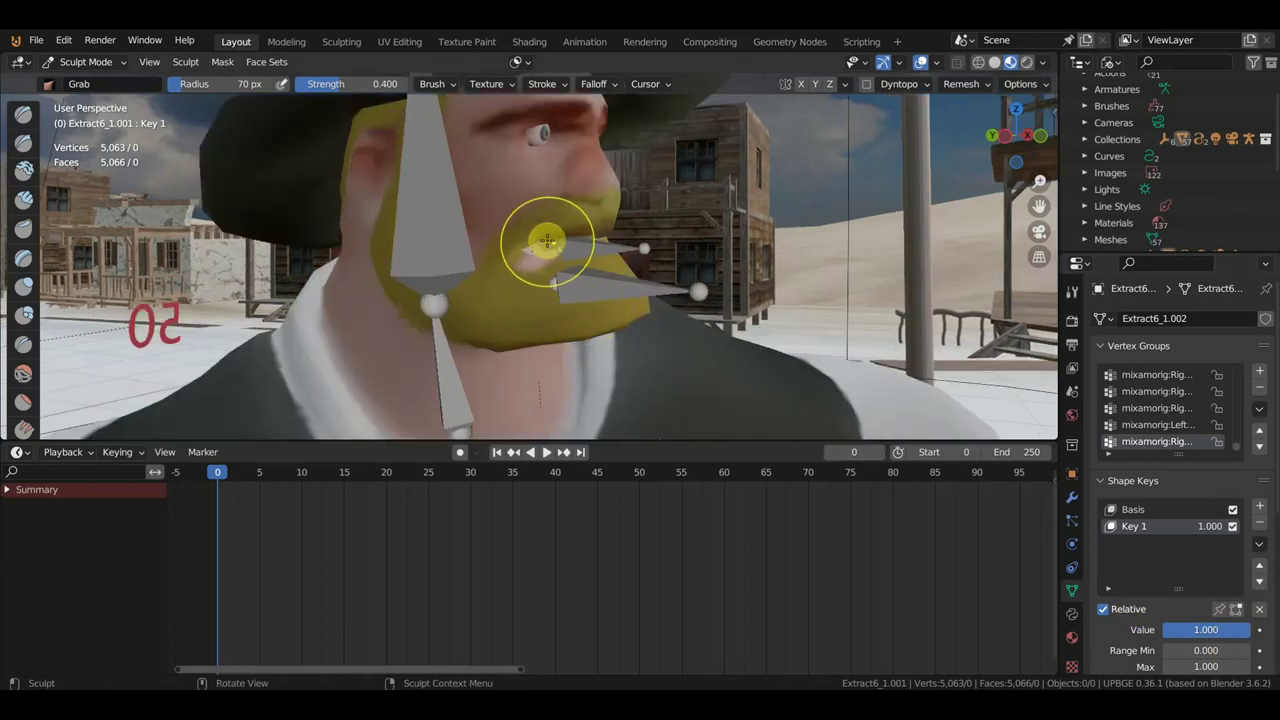
scroll(22, 314, down, 3)
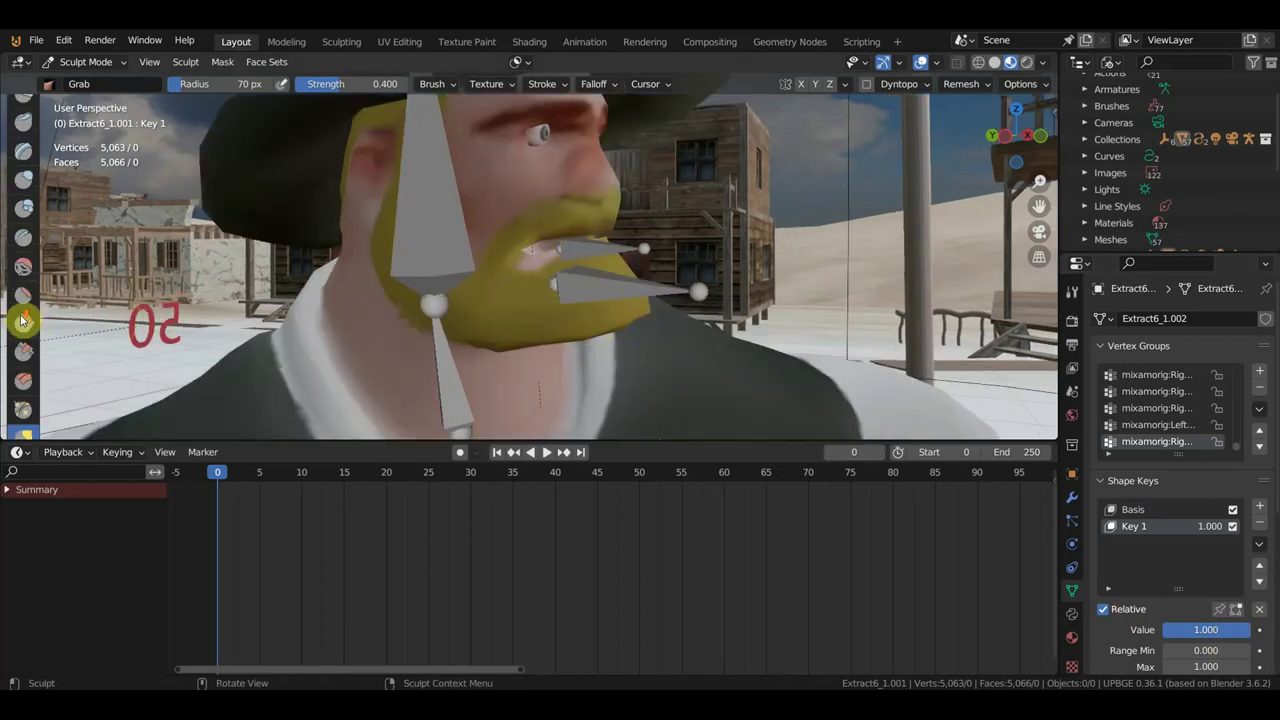
scroll(24, 340, down, 3)
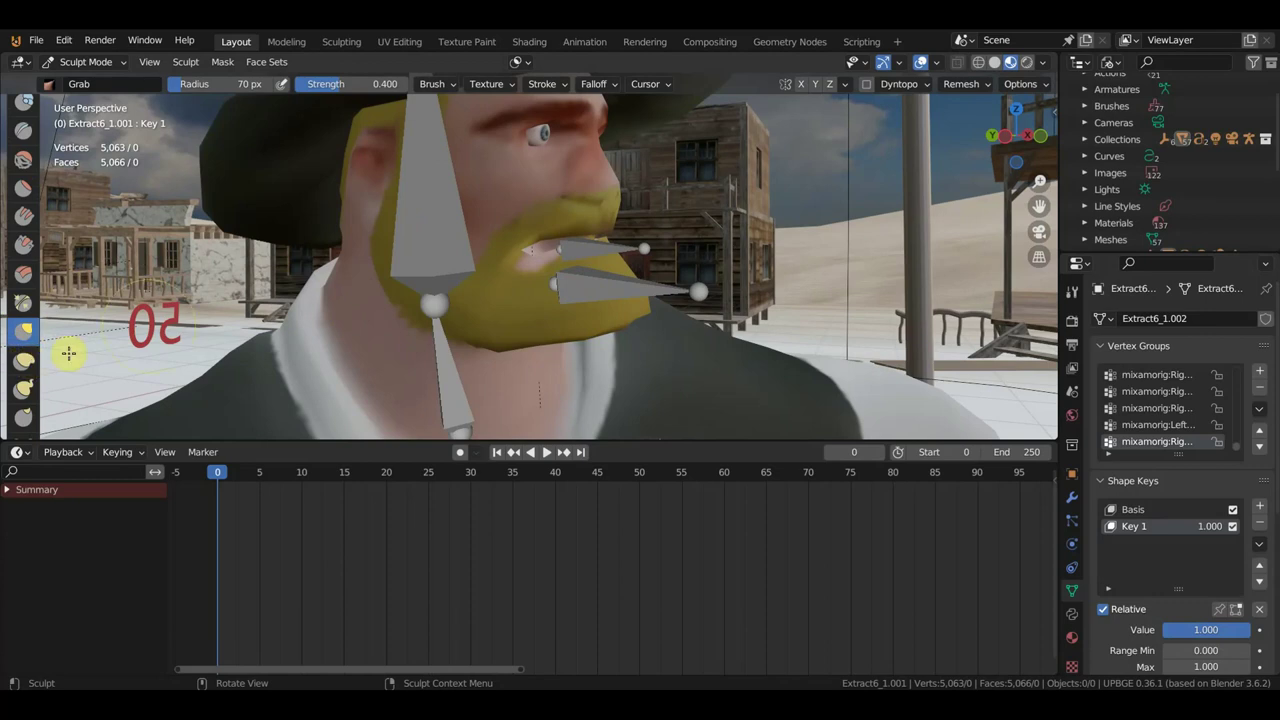
drag(544, 230, 545, 252)
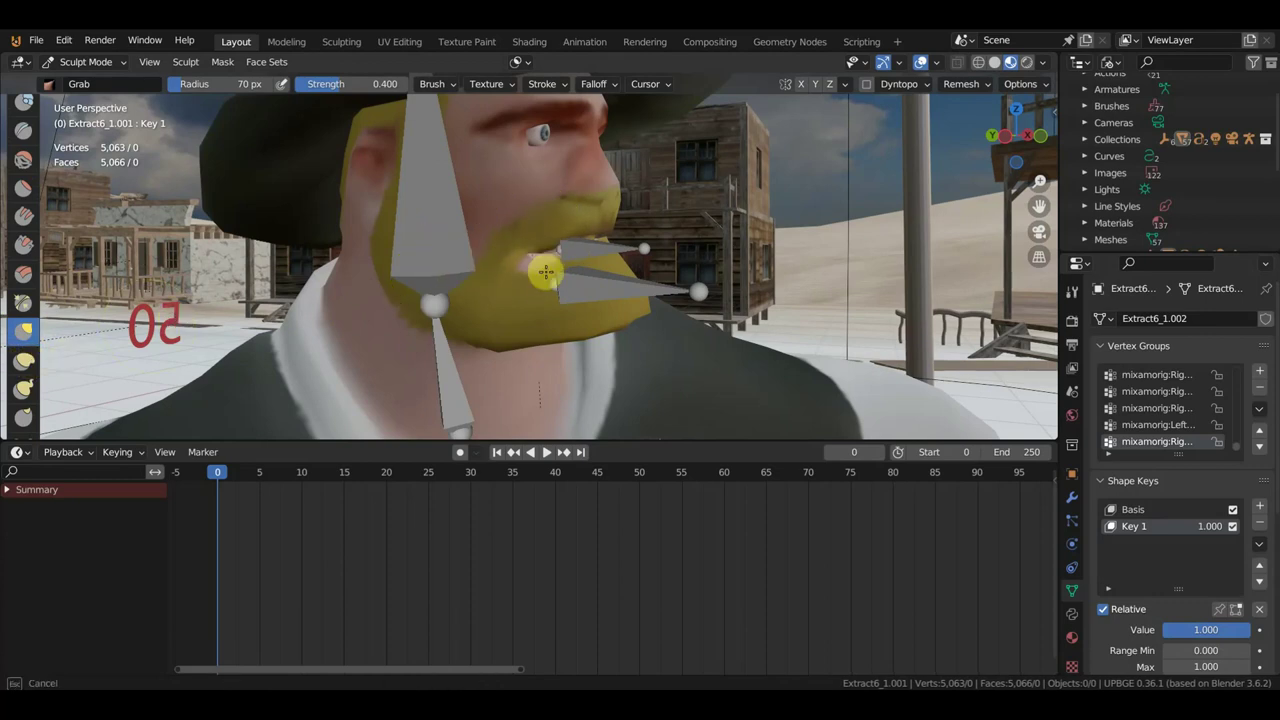
middle_drag(547, 287, 410, 236)
mouse_move(531, 229)
mouse_down()
mouse_move(528, 251)
mouse_move(496, 246)
mouse_move(528, 243)
mouse_up()
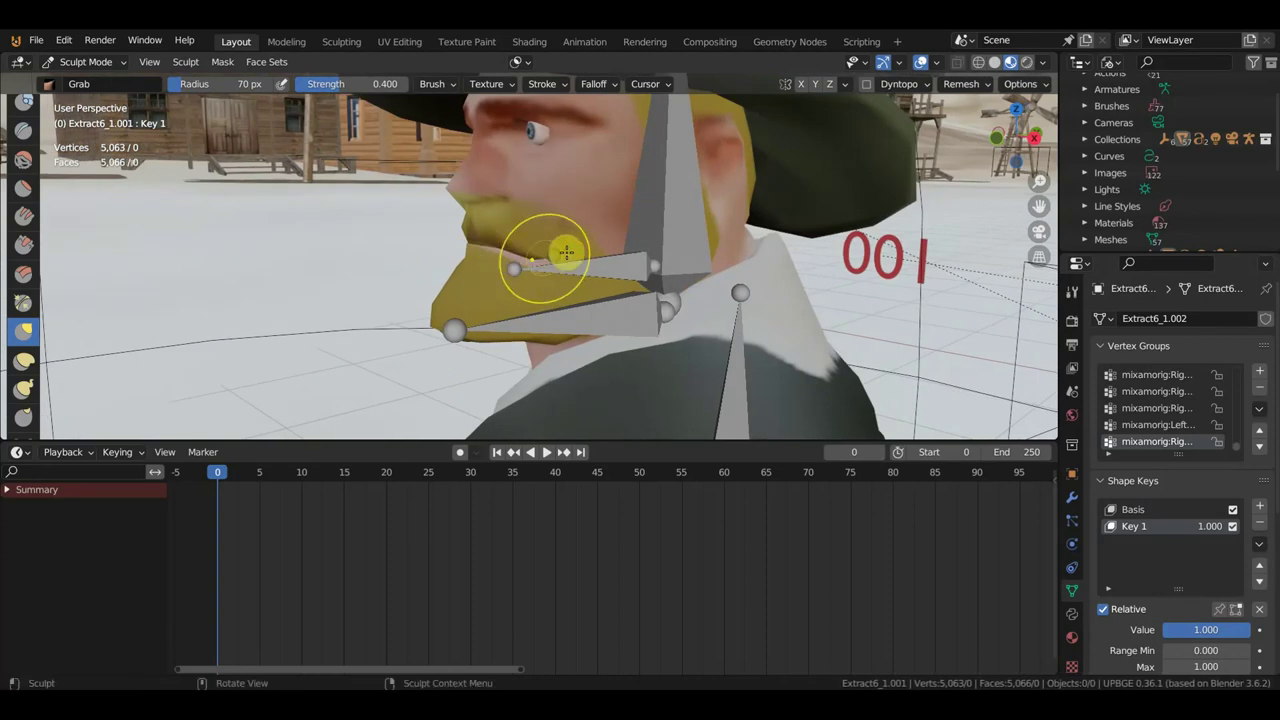
mouse_move(566, 251)
middle_down()
mouse_move(823, 241)
mouse_move(786, 243)
middle_up()
mouse_move(591, 214)
middle_down()
mouse_move(514, 208)
mouse_move(449, 277)
middle_up()
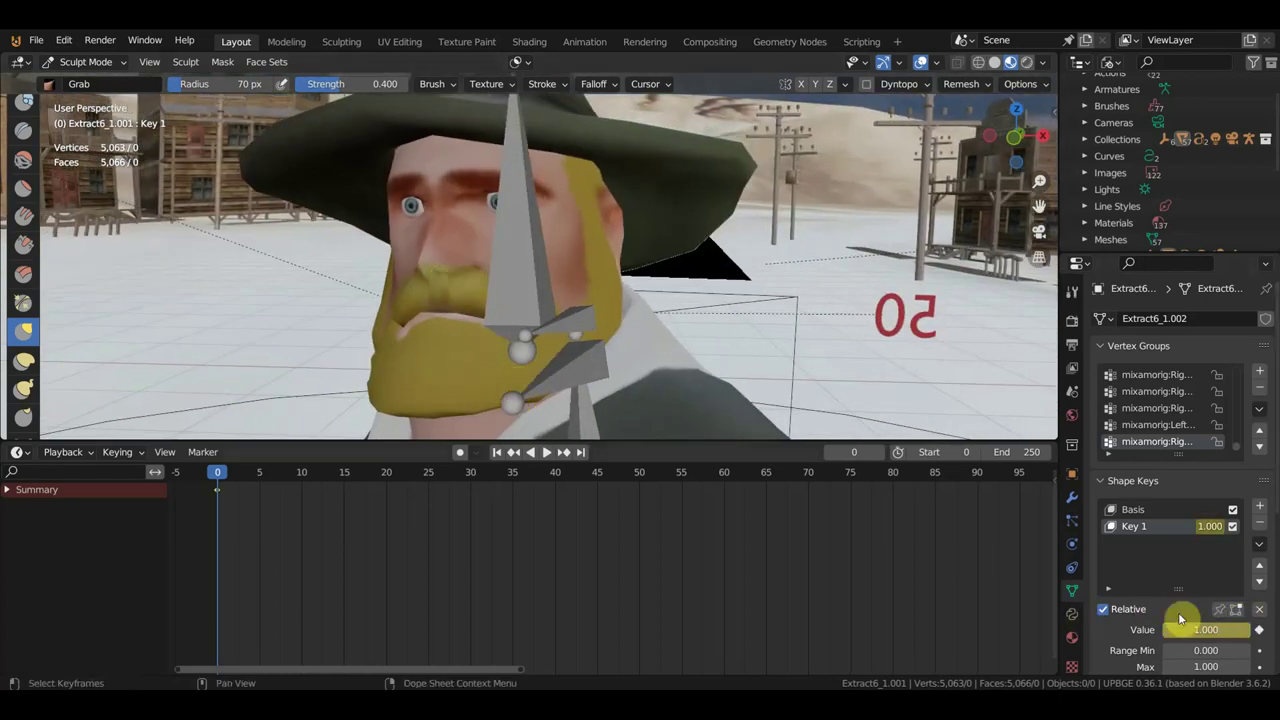
mouse_move(468, 320)
middle_down()
mouse_move(461, 303)
mouse_move(535, 322)
middle_up()
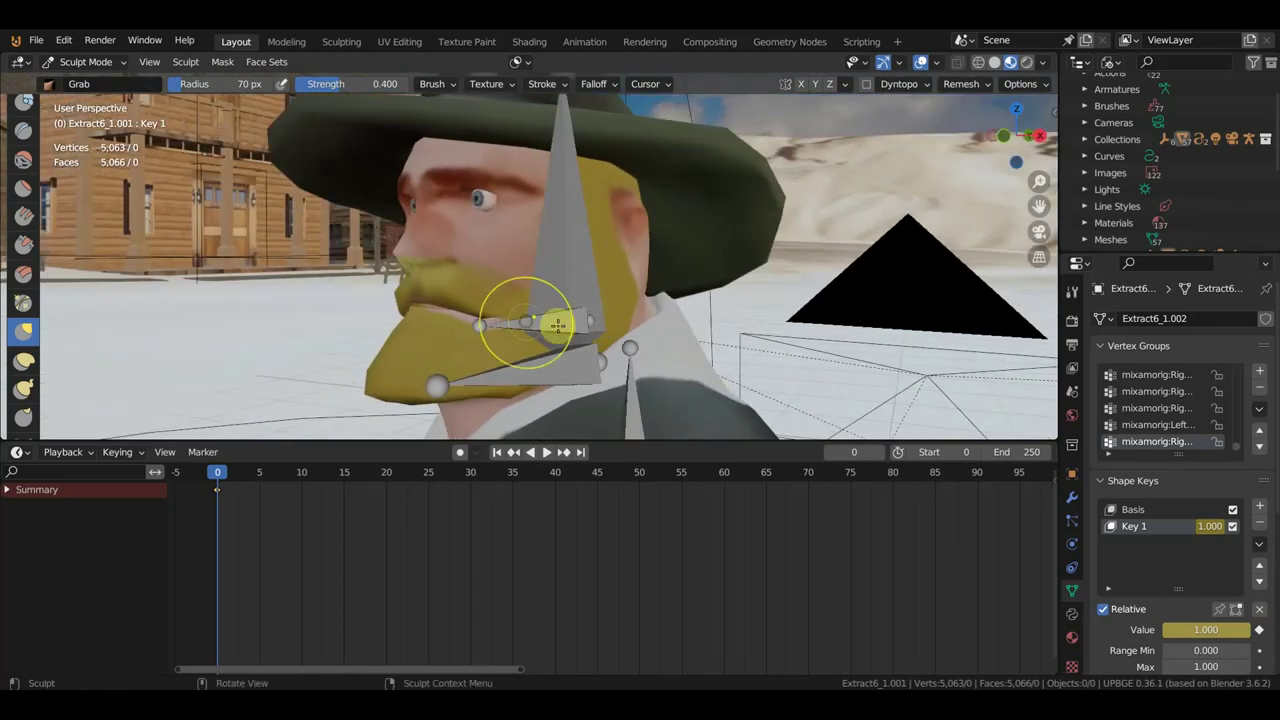
Add a Key 2 shape key at frame 10 and grab-sculpt the eye area
click(1265, 509)
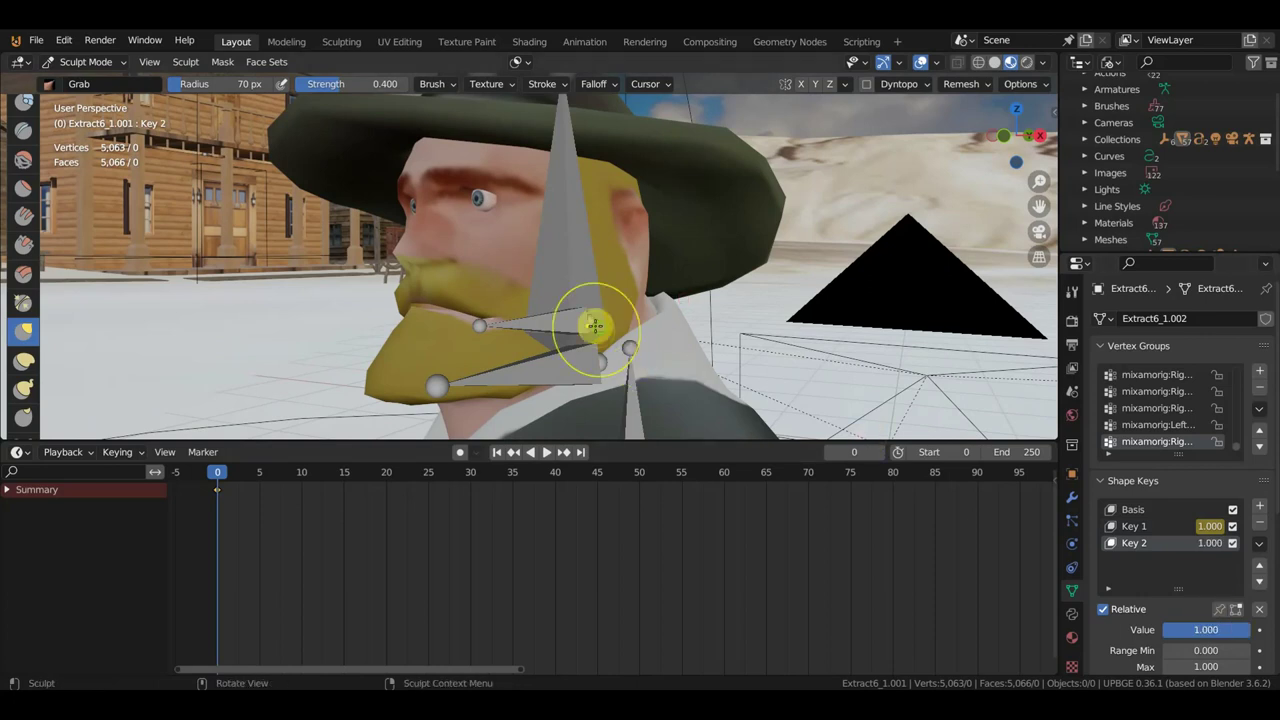
middle_drag(585, 323, 634, 329)
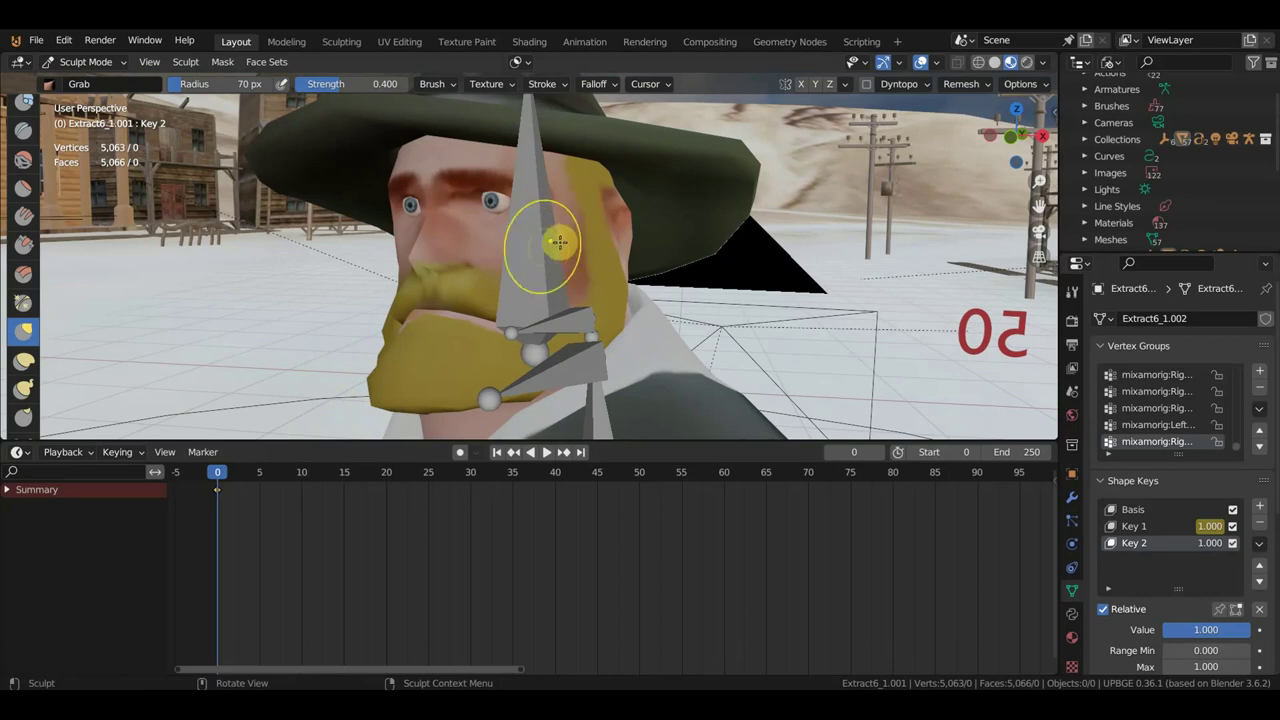
click(301, 476)
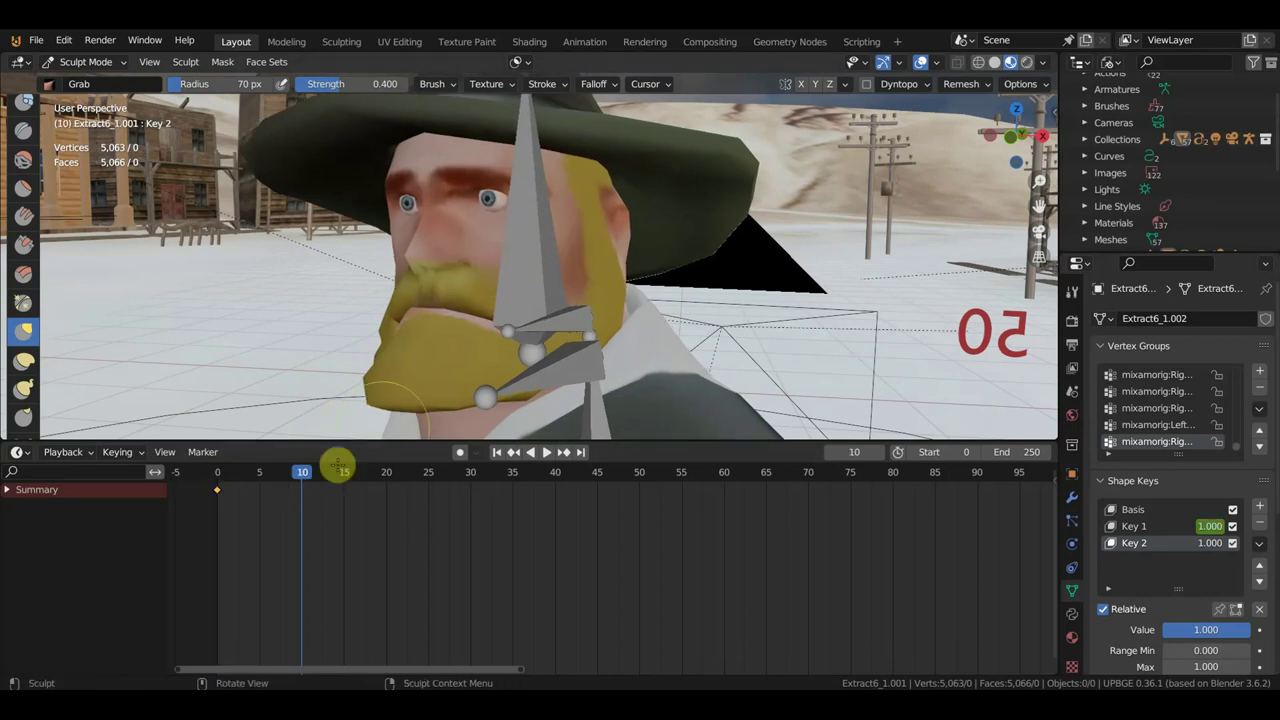
mouse_move(723, 286)
middle_down()
mouse_move(668, 221)
mouse_move(512, 193)
middle_up()
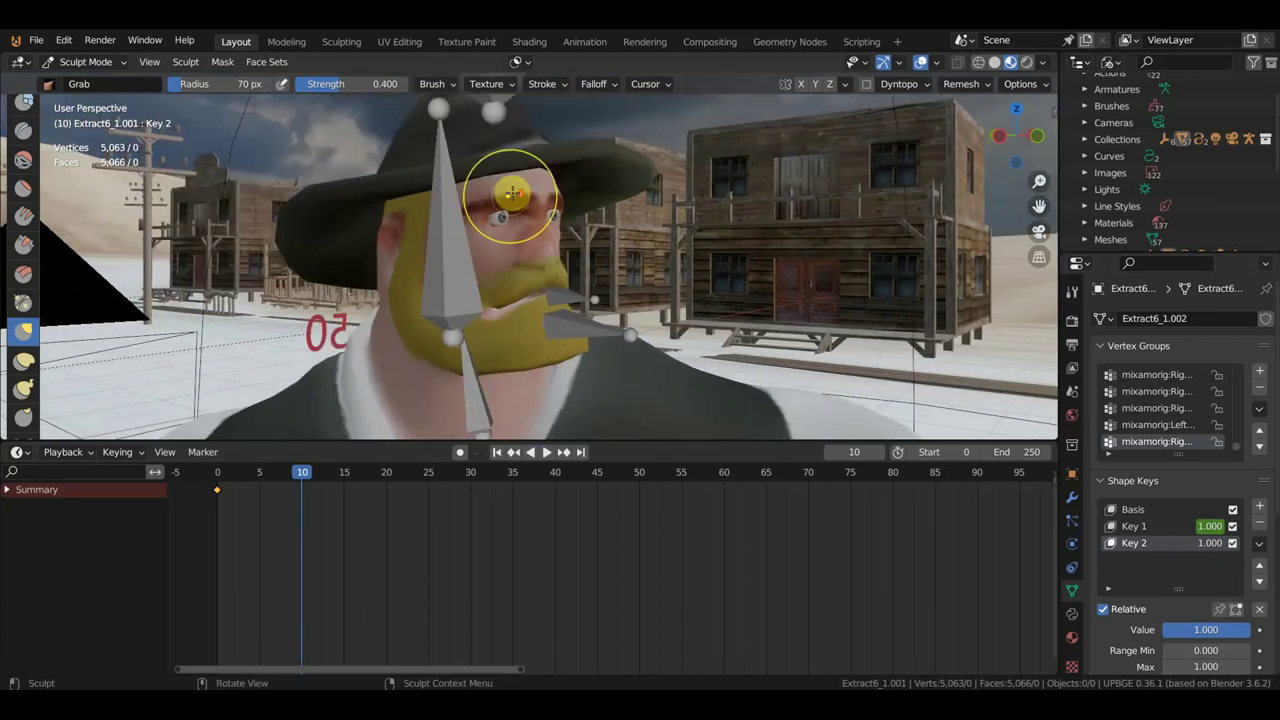
drag(505, 205, 543, 223)
mouse_move(543, 223)
middle_down()
mouse_move(384, 236)
mouse_move(480, 220)
middle_up()
drag(482, 220, 494, 243)
mouse_move(494, 243)
middle_down()
mouse_move(609, 224)
mouse_move(539, 220)
mouse_move(523, 194)
middle_up()
Grab-sculpt around the right eye, then the left eye and brow
mouse_move(523, 194)
mouse_down()
mouse_move(486, 143)
mouse_move(486, 157)
mouse_up()
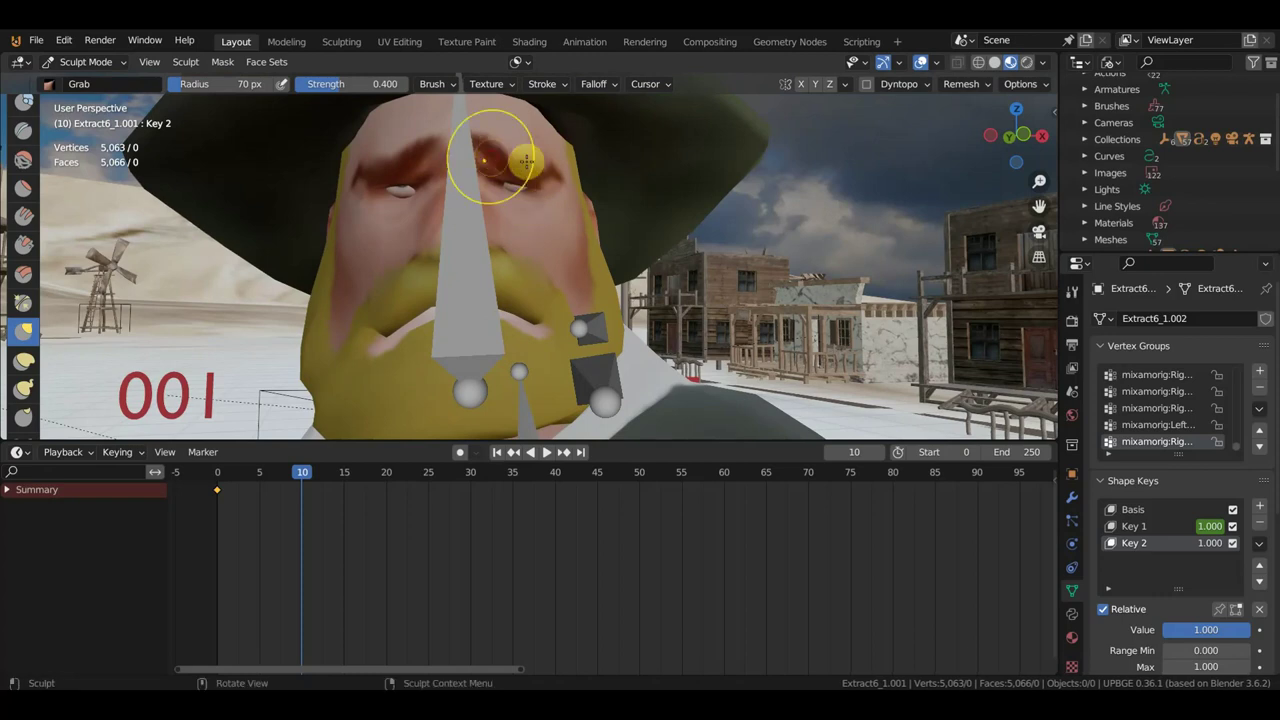
mouse_move(486, 157)
middle_down()
mouse_move(478, 195)
mouse_move(557, 180)
mouse_move(529, 203)
middle_up()
mouse_move(536, 203)
mouse_down()
mouse_move(550, 205)
mouse_move(500, 200)
mouse_move(503, 211)
mouse_up()
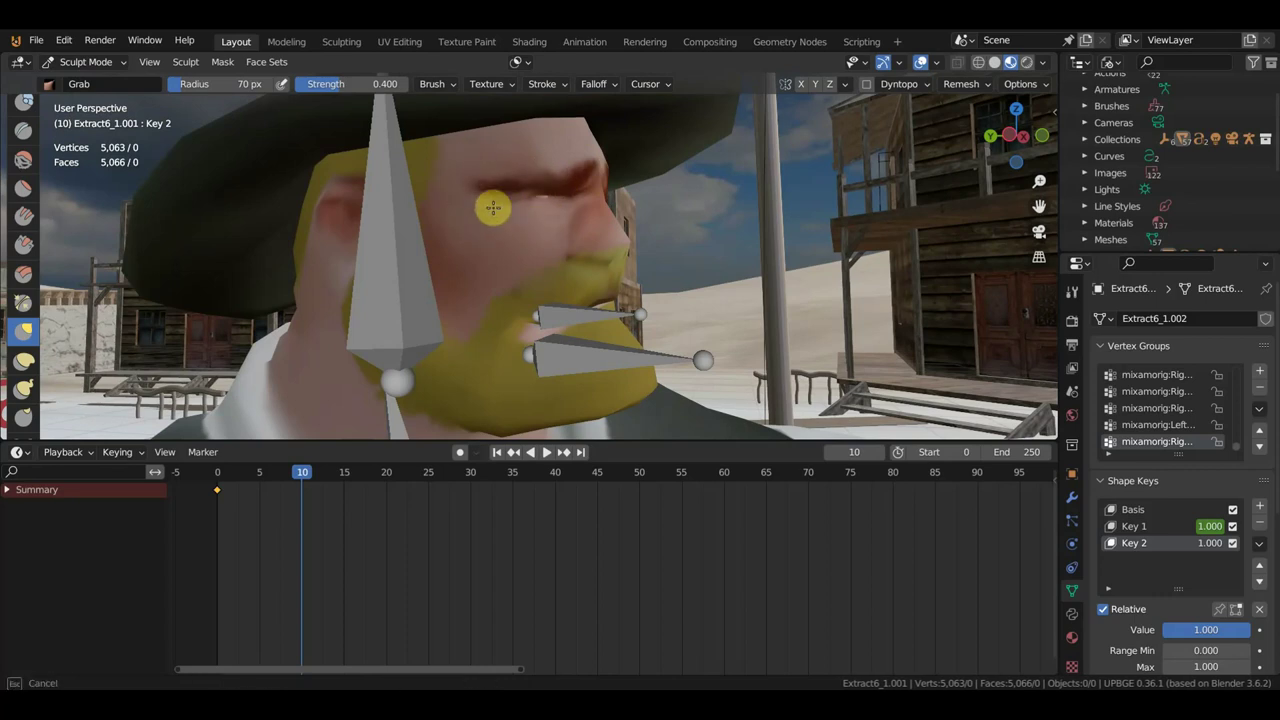
middle_drag(520, 195, 325, 227)
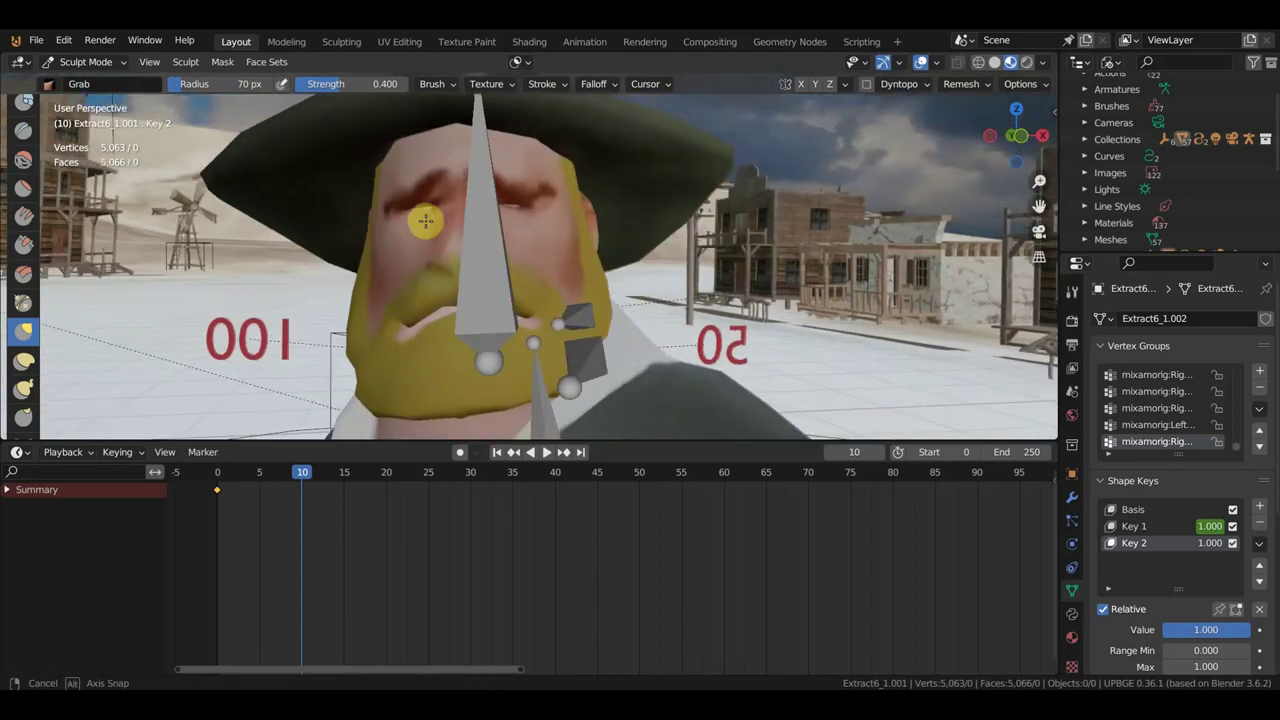
mouse_move(505, 202)
mouse_down()
mouse_move(471, 217)
mouse_move(506, 206)
mouse_move(488, 217)
mouse_up()
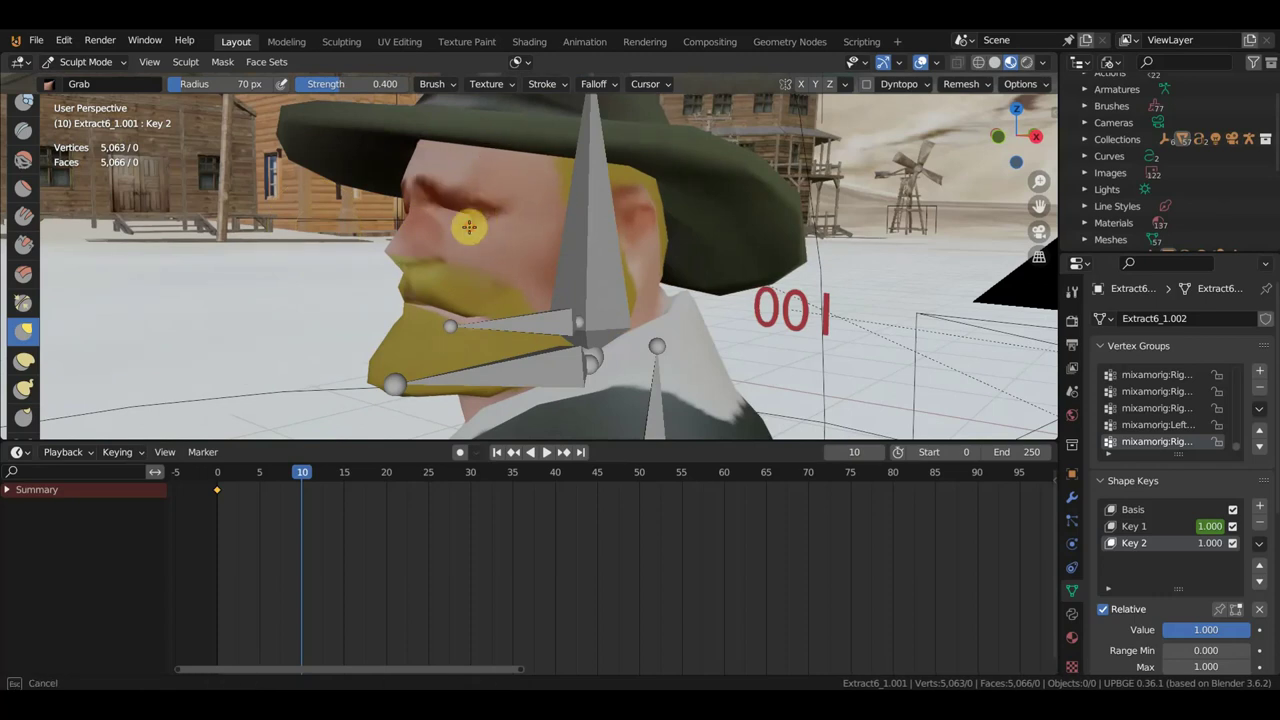
middle_drag(469, 227, 651, 217)
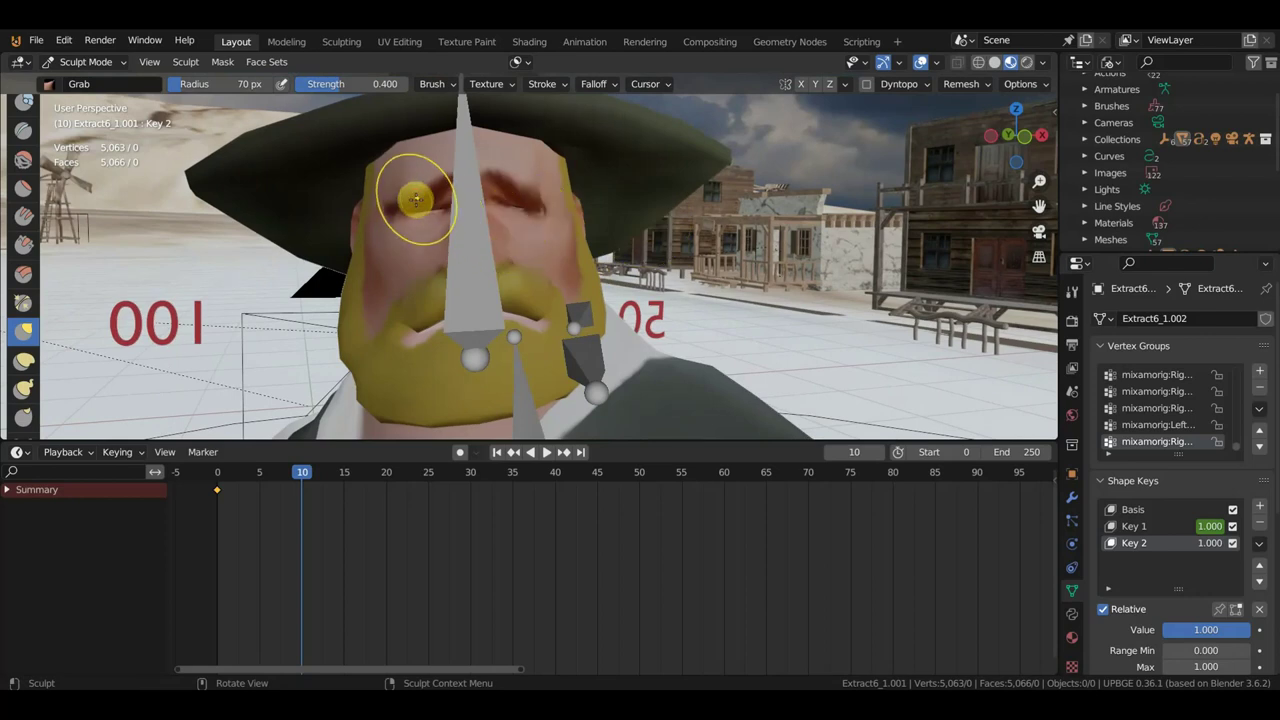
mouse_move(415, 200)
mouse_down()
mouse_move(409, 183)
mouse_move(423, 200)
mouse_up()
mouse_move(423, 200)
middle_down()
mouse_move(613, 230)
mouse_move(540, 236)
middle_up()
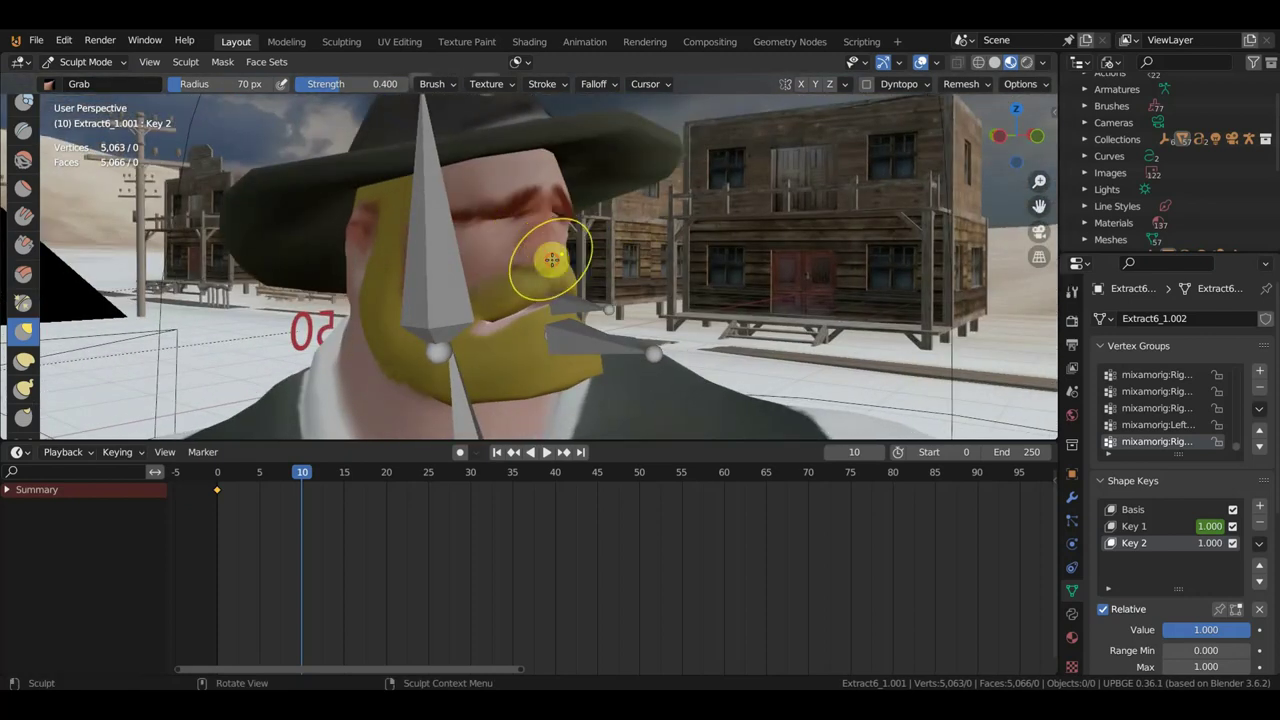
Pull the nose upward and drag the beard into shape near the mouth with the Grab brush
drag(551, 260, 550, 262)
mouse_move(550, 262)
middle_down()
mouse_move(535, 265)
mouse_move(566, 252)
middle_up()
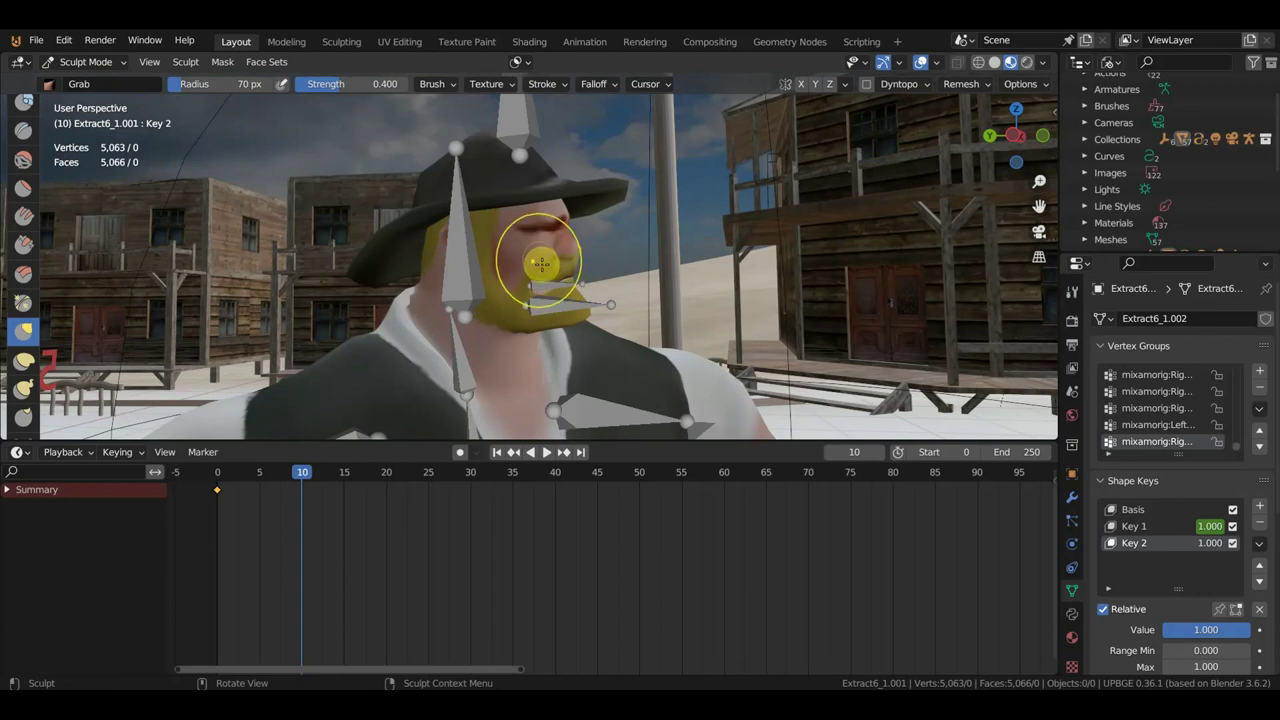
drag(541, 263, 541, 251)
middle_drag(543, 244, 277, 251)
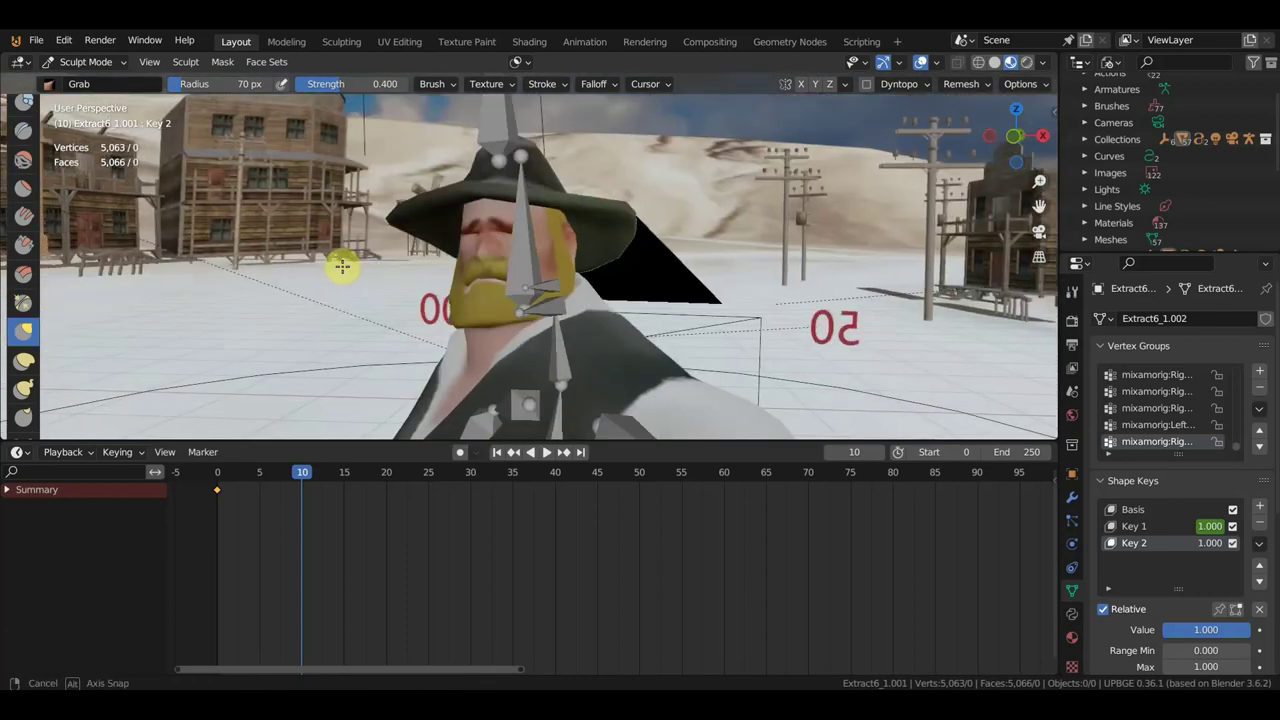
scroll(420, 250, up, 2)
mouse_move(457, 257)
mouse_down()
mouse_move(492, 259)
mouse_move(481, 273)
mouse_up()
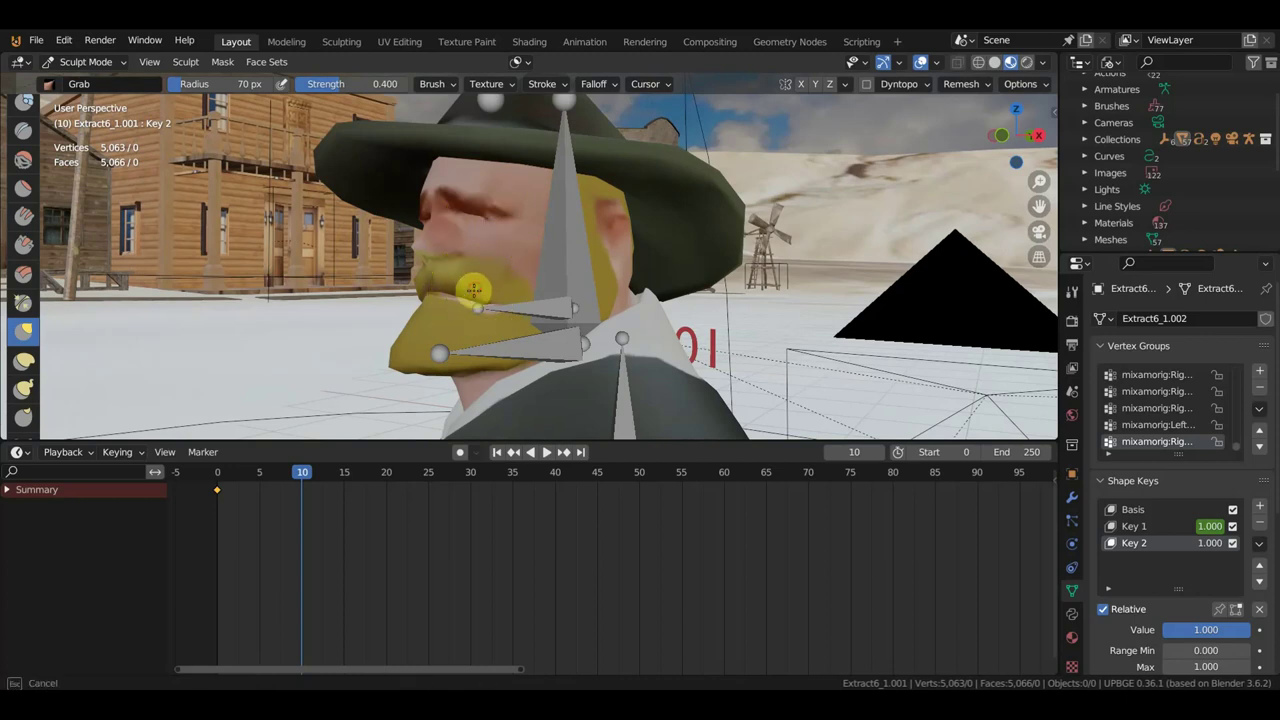
middle_drag(485, 263, 688, 271)
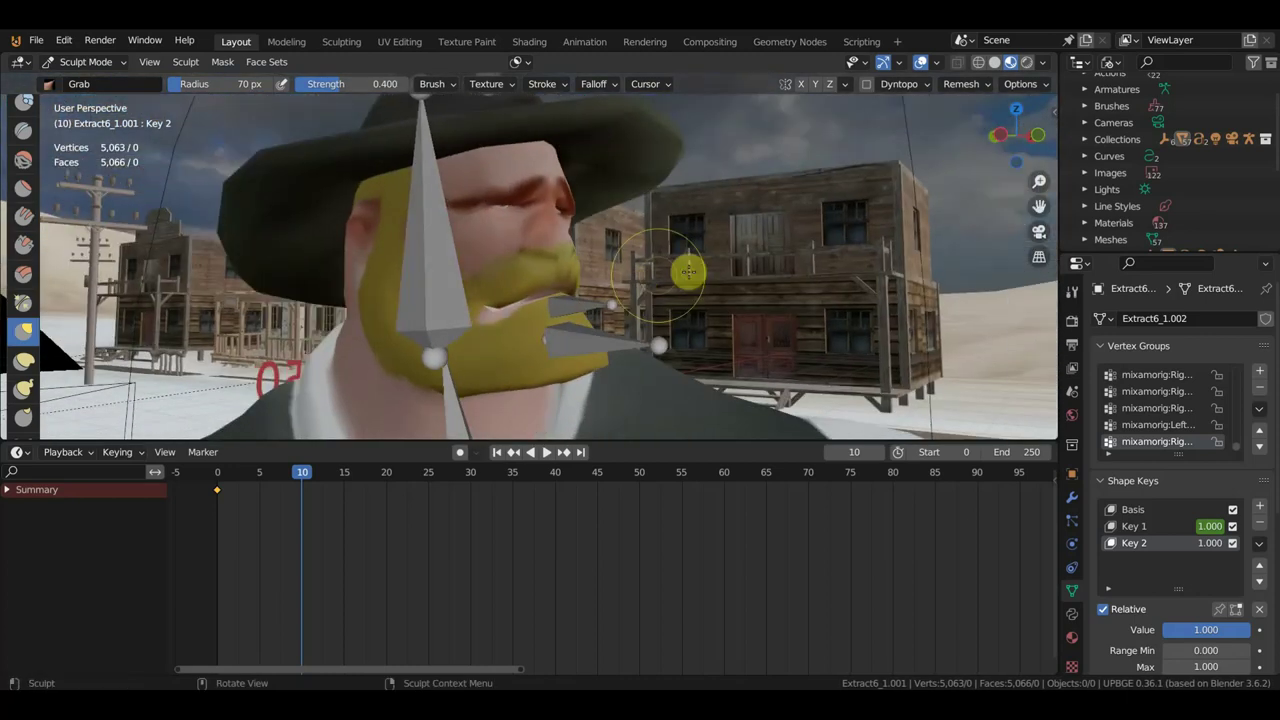
drag(526, 295, 510, 291)
Lift the mustache up and to the left so the lips show underneath
drag(506, 264, 536, 292)
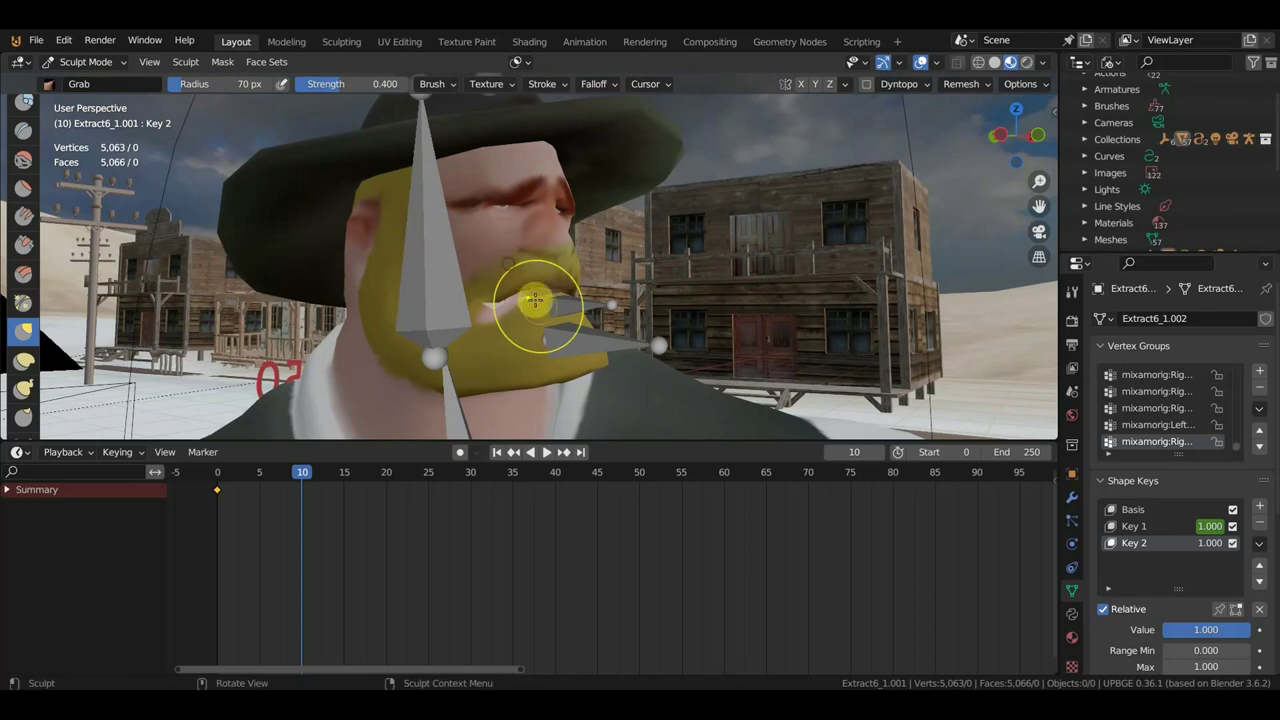
mouse_move(536, 283)
middle_down()
mouse_move(386, 297)
mouse_move(409, 297)
middle_up()
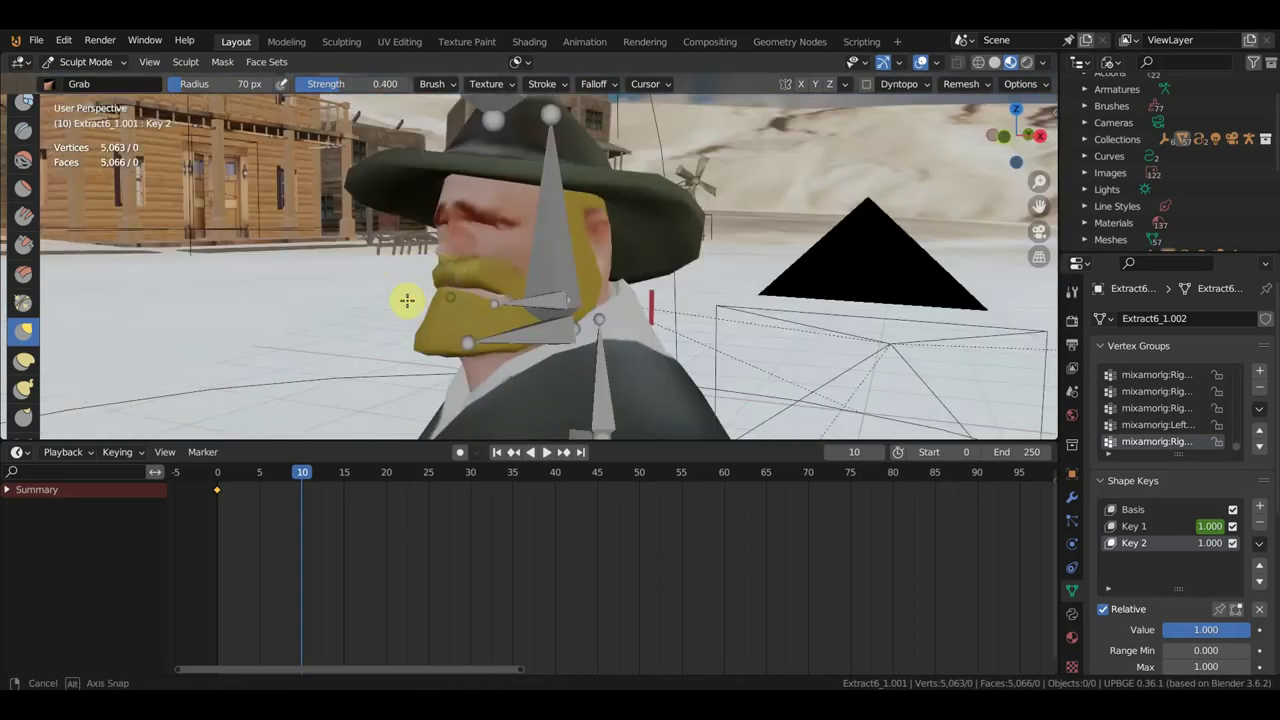
drag(409, 297, 481, 299)
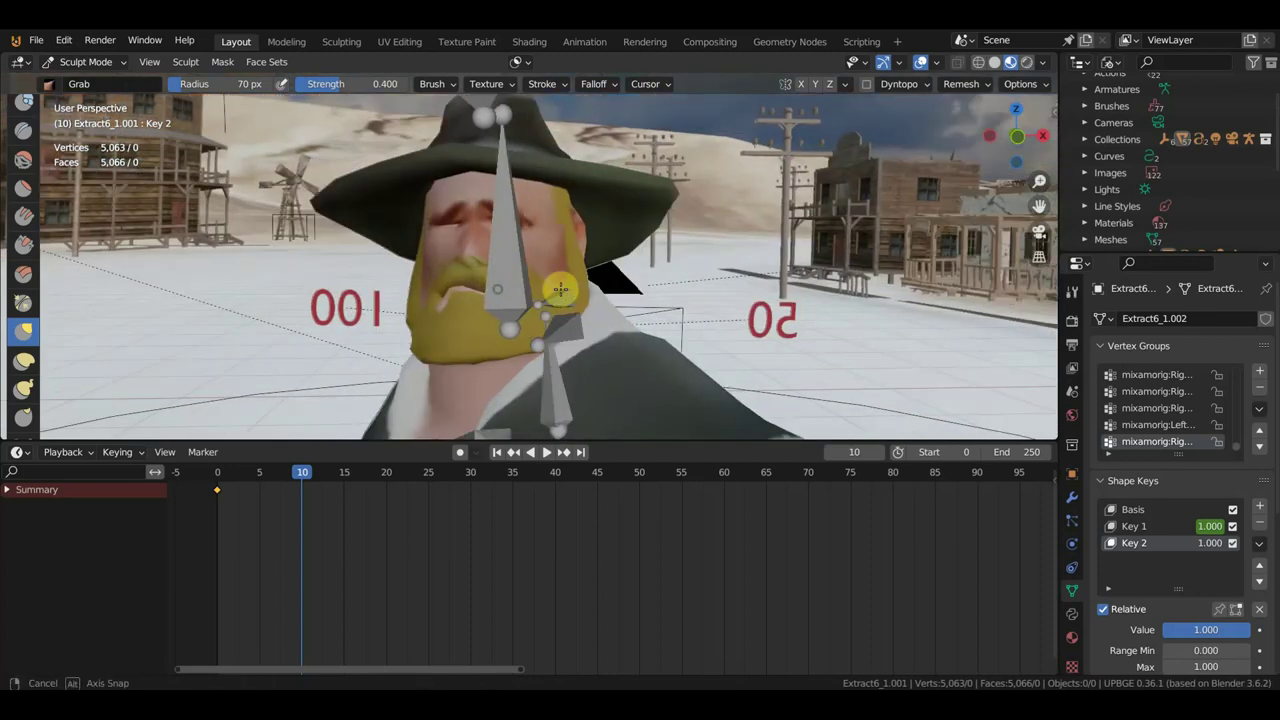
middle_drag(481, 302, 604, 292)
mouse_move(604, 292)
mouse_down()
mouse_move(544, 282)
mouse_move(556, 274)
mouse_up()
middle_drag(556, 274, 458, 280)
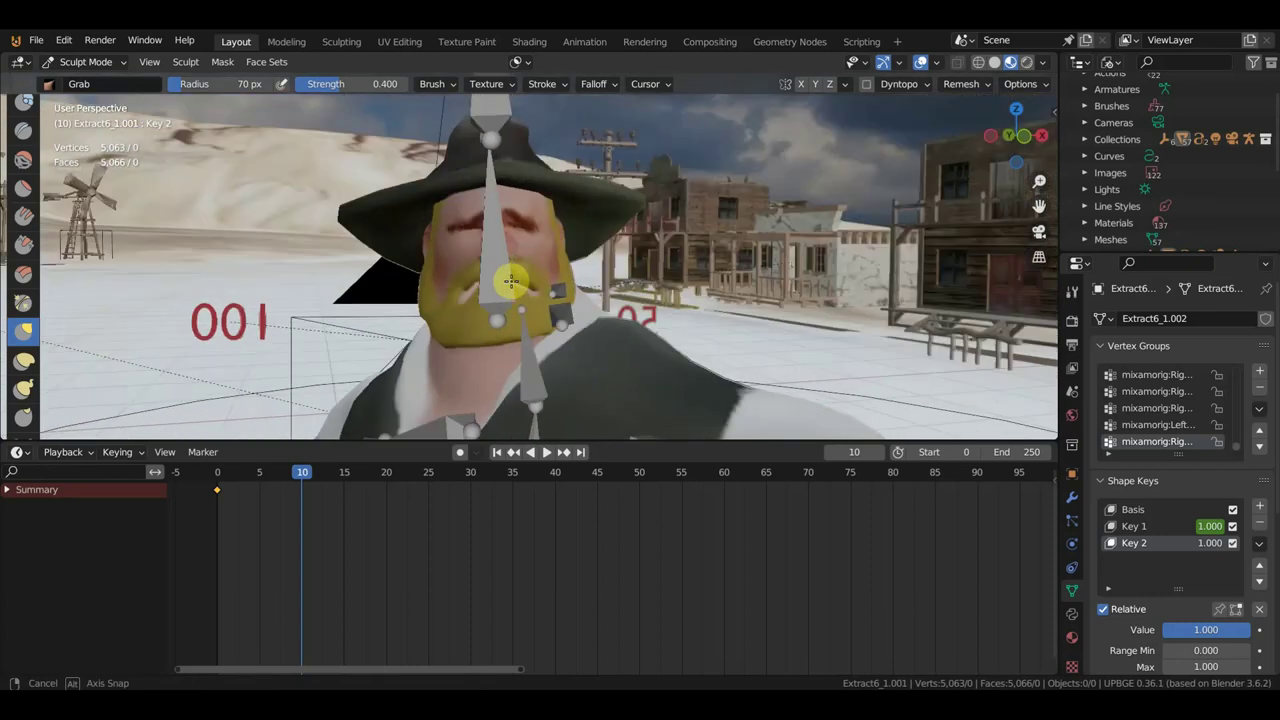
mouse_move(454, 287)
mouse_down()
mouse_move(438, 264)
mouse_move(571, 271)
mouse_up()
middle_drag(571, 271, 651, 277)
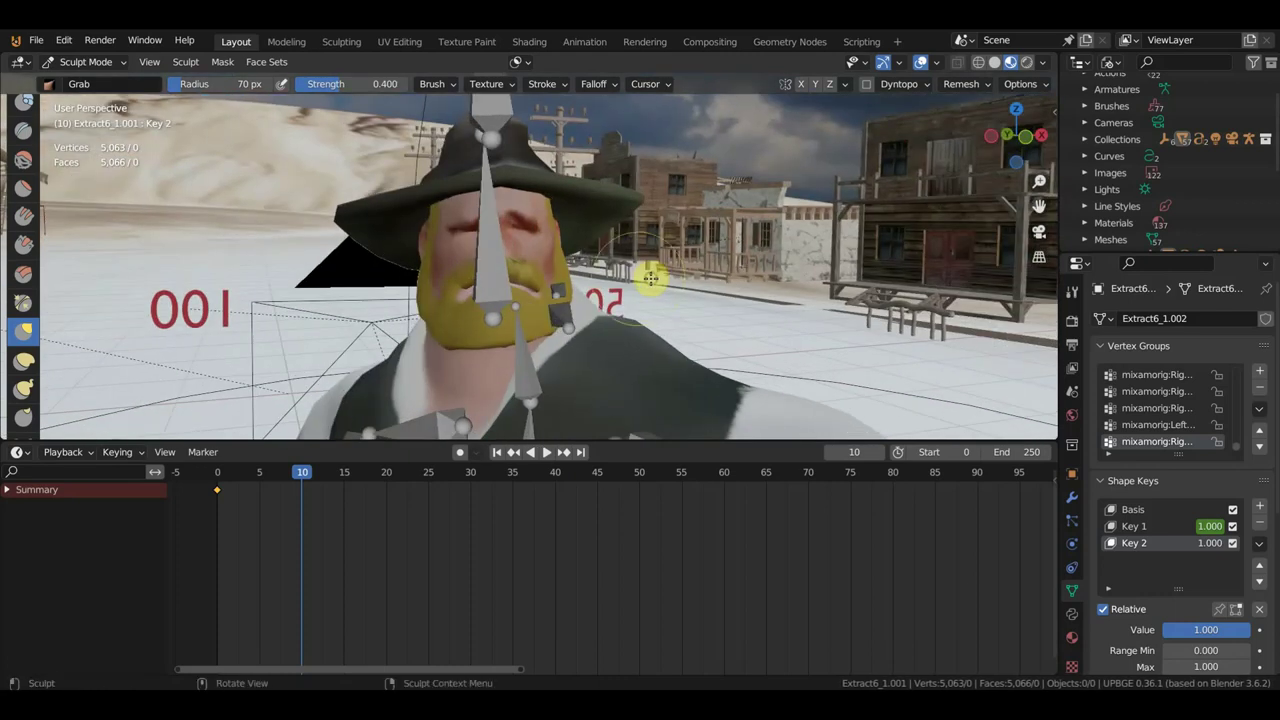
Push the cheek into shape, checking it from a few angles
drag(425, 268, 580, 272)
middle_drag(580, 272, 574, 267)
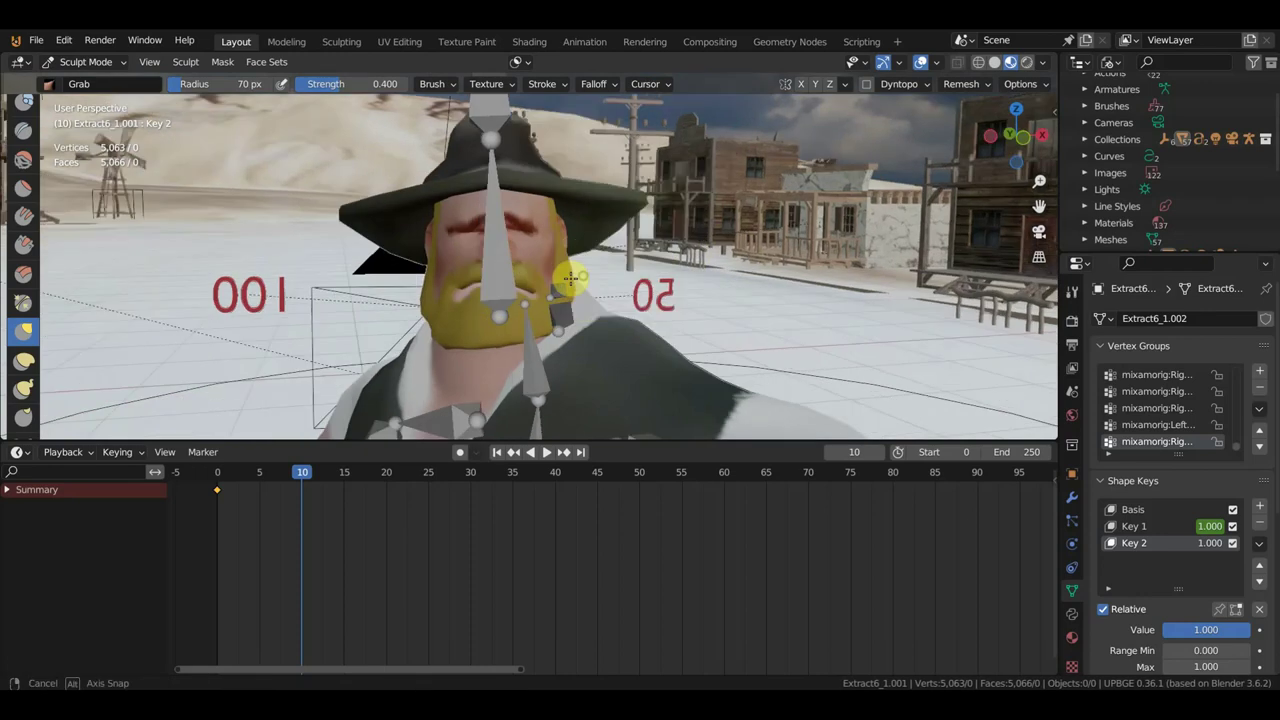
drag(563, 238, 573, 243)
middle_drag(573, 243, 574, 252)
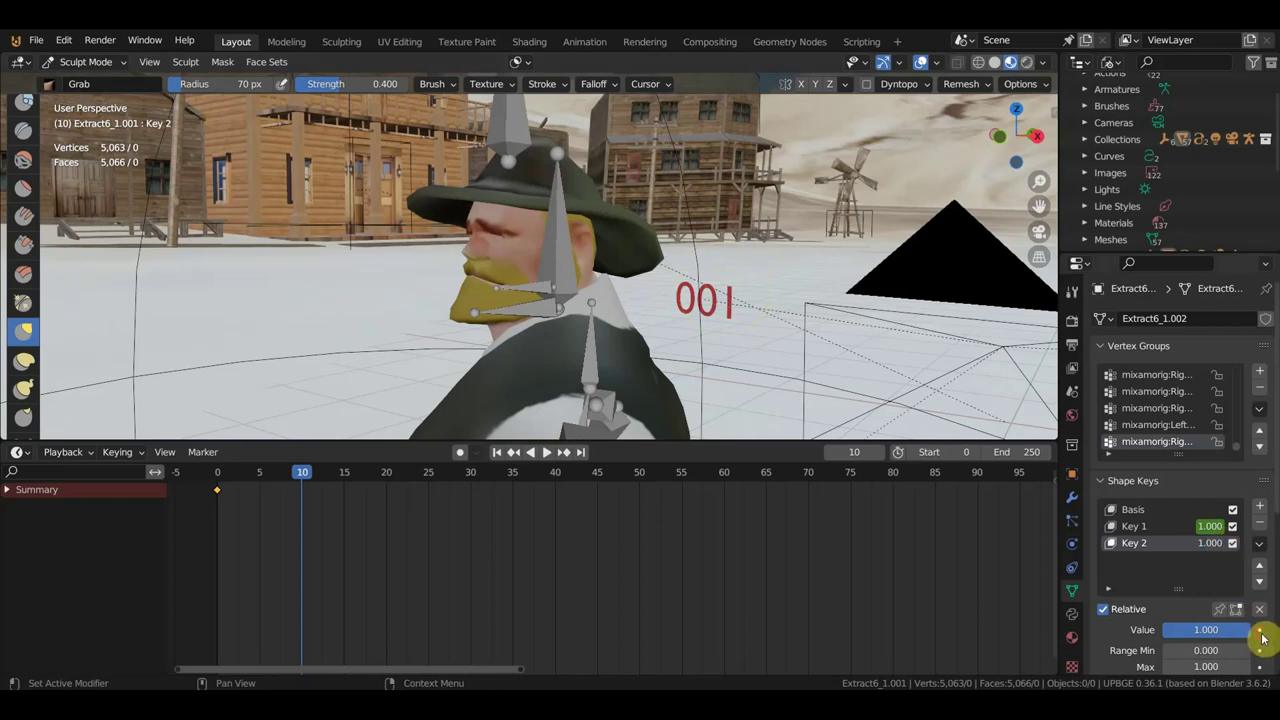
Keyframe Key 2 at 0 on frame 5 and at 0.336 on frame 15
click(264, 481)
drag(1206, 630, 1170, 630)
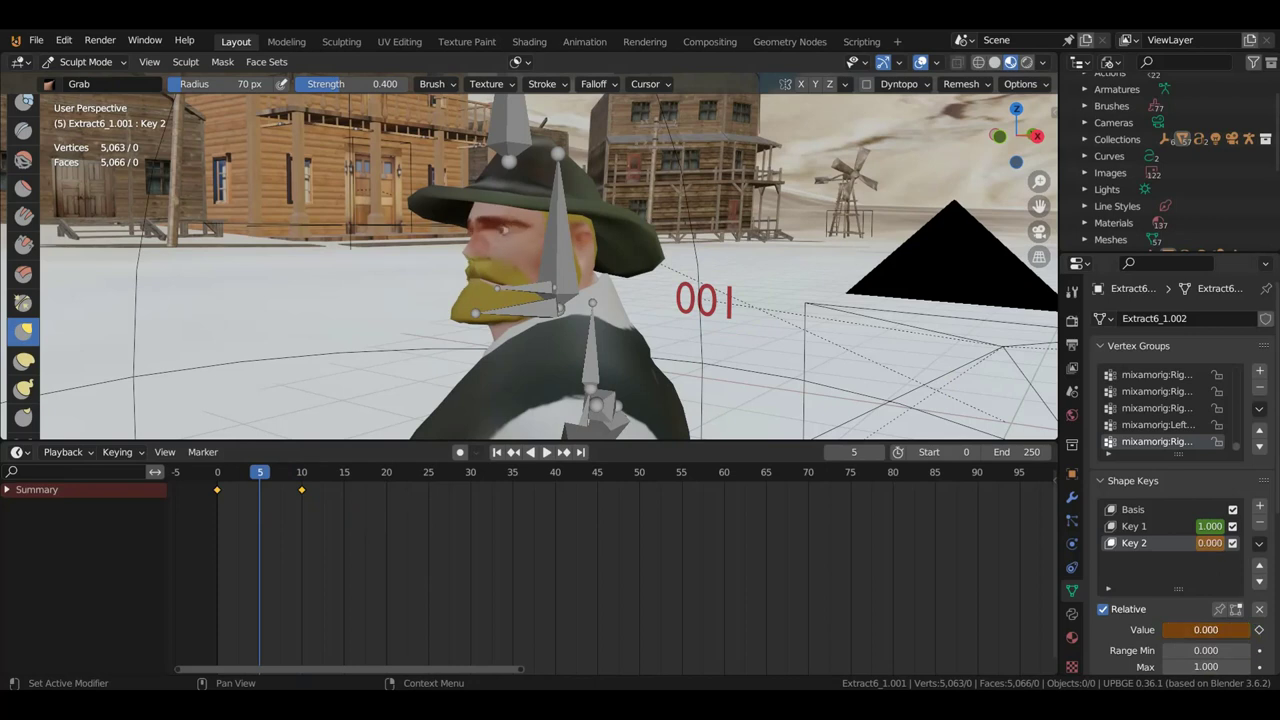
click(1259, 629)
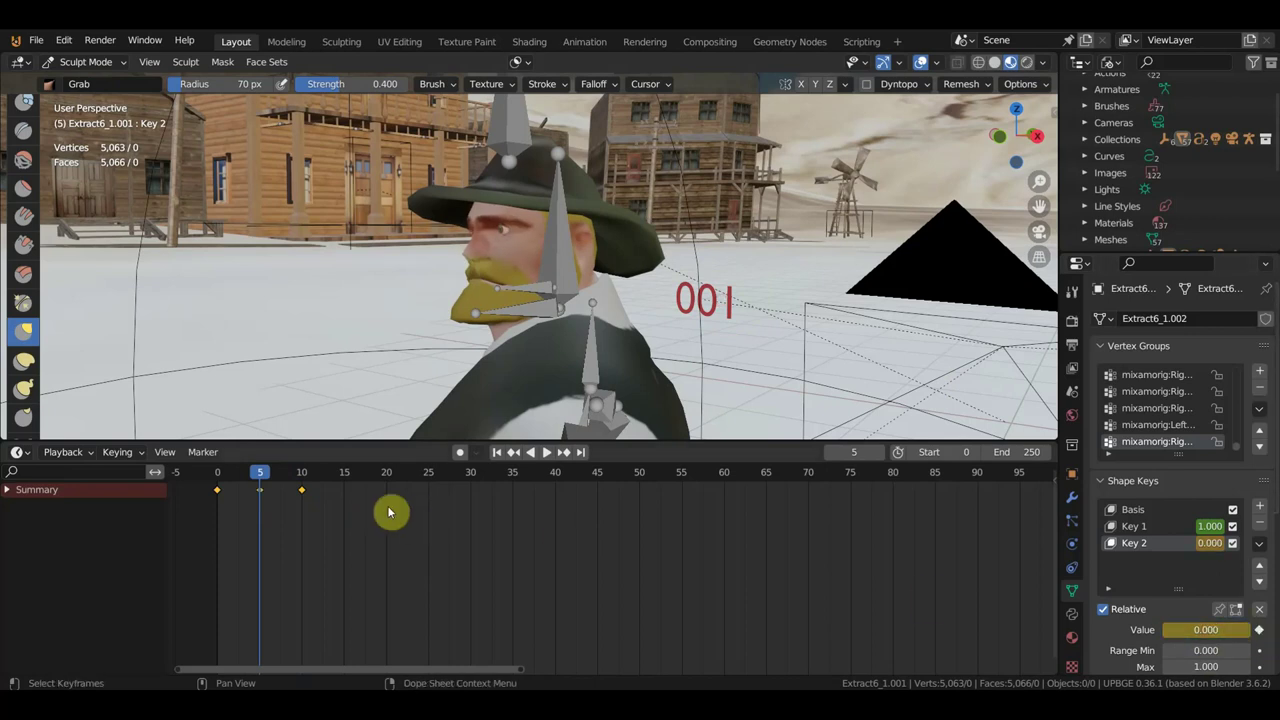
drag(265, 479, 343, 502)
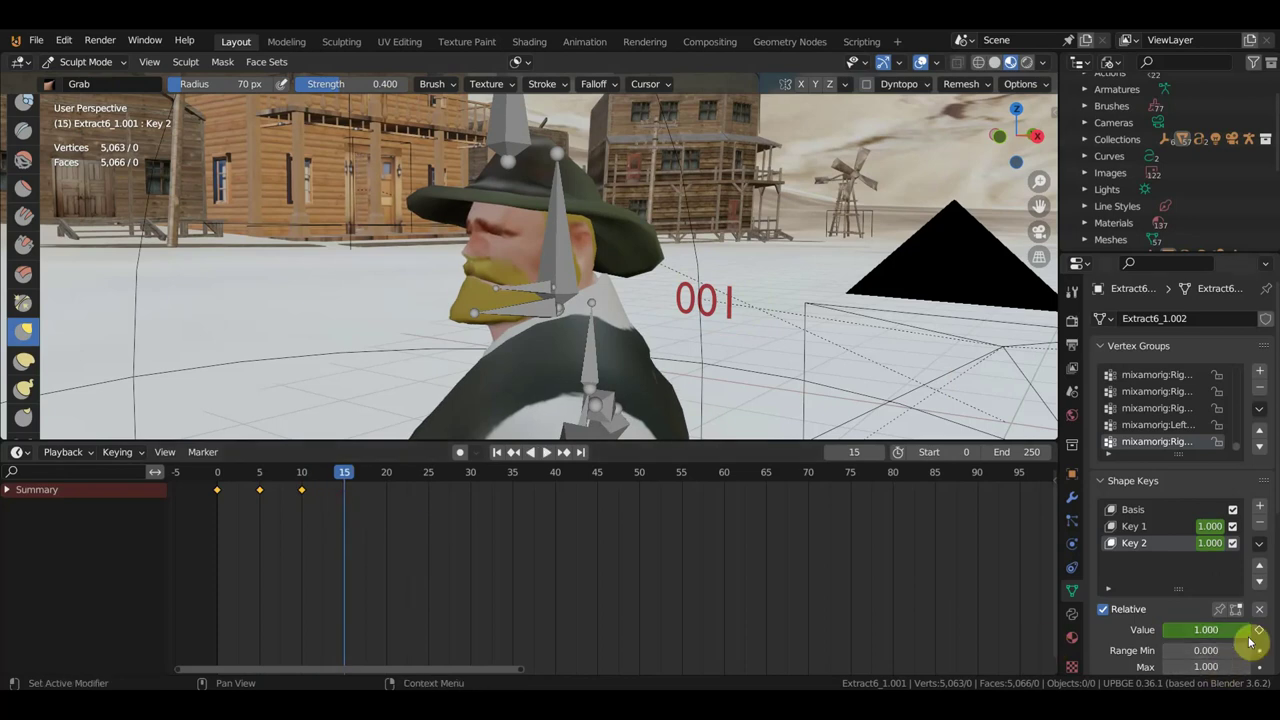
drag(1205, 629, 1163, 634)
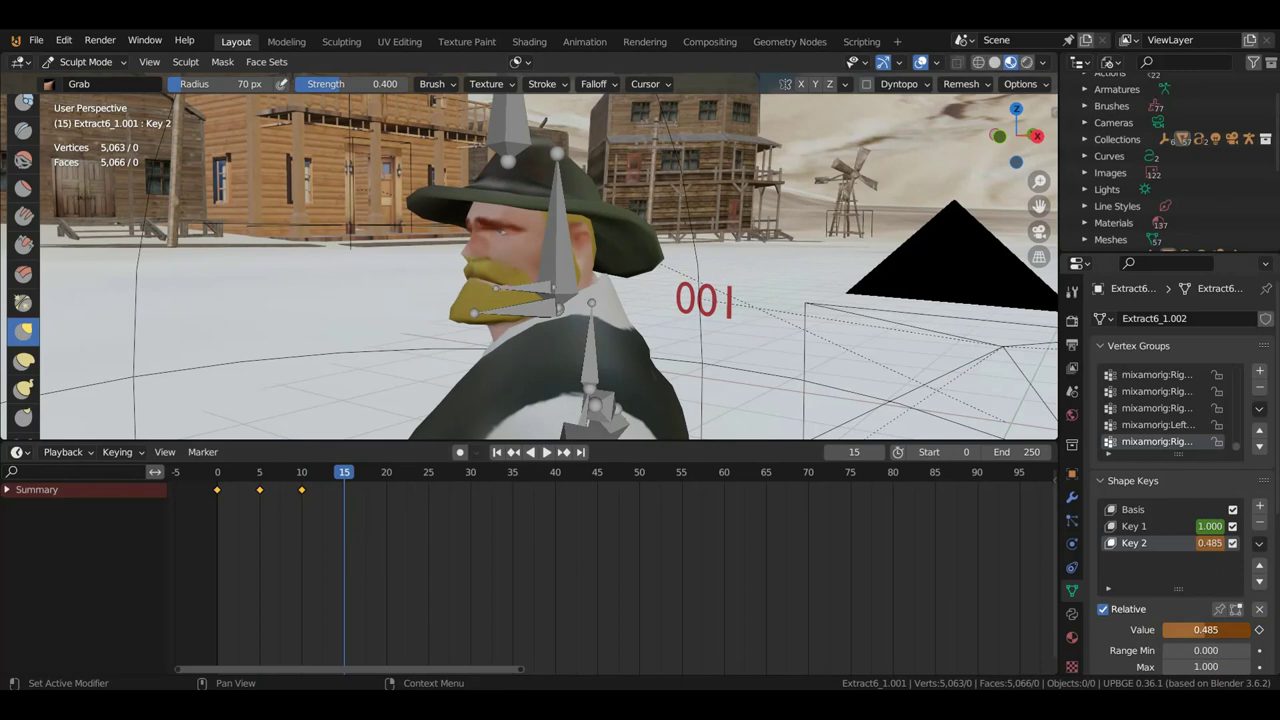
click(1259, 630)
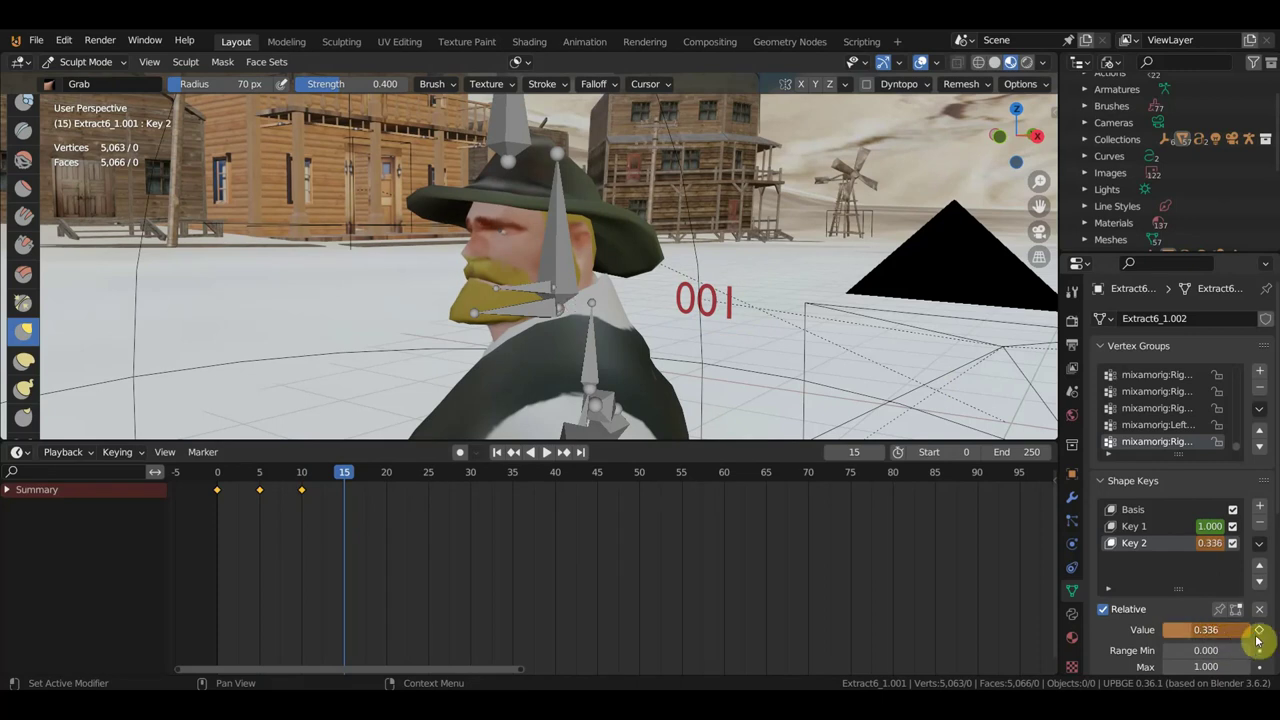
Scrub and play back the Key 2 animation, stopping at frame 20
middle_drag(777, 423, 632, 413)
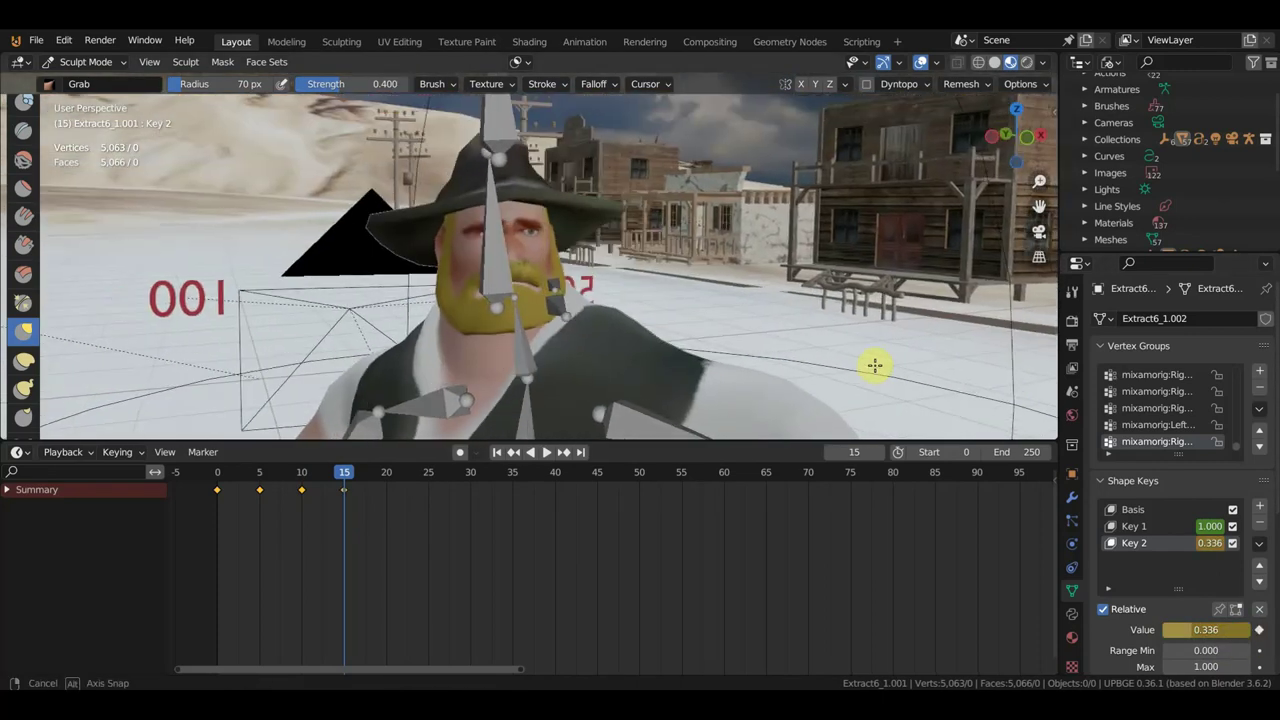
mouse_move(351, 485)
mouse_down()
mouse_move(256, 496)
mouse_move(273, 505)
mouse_up()
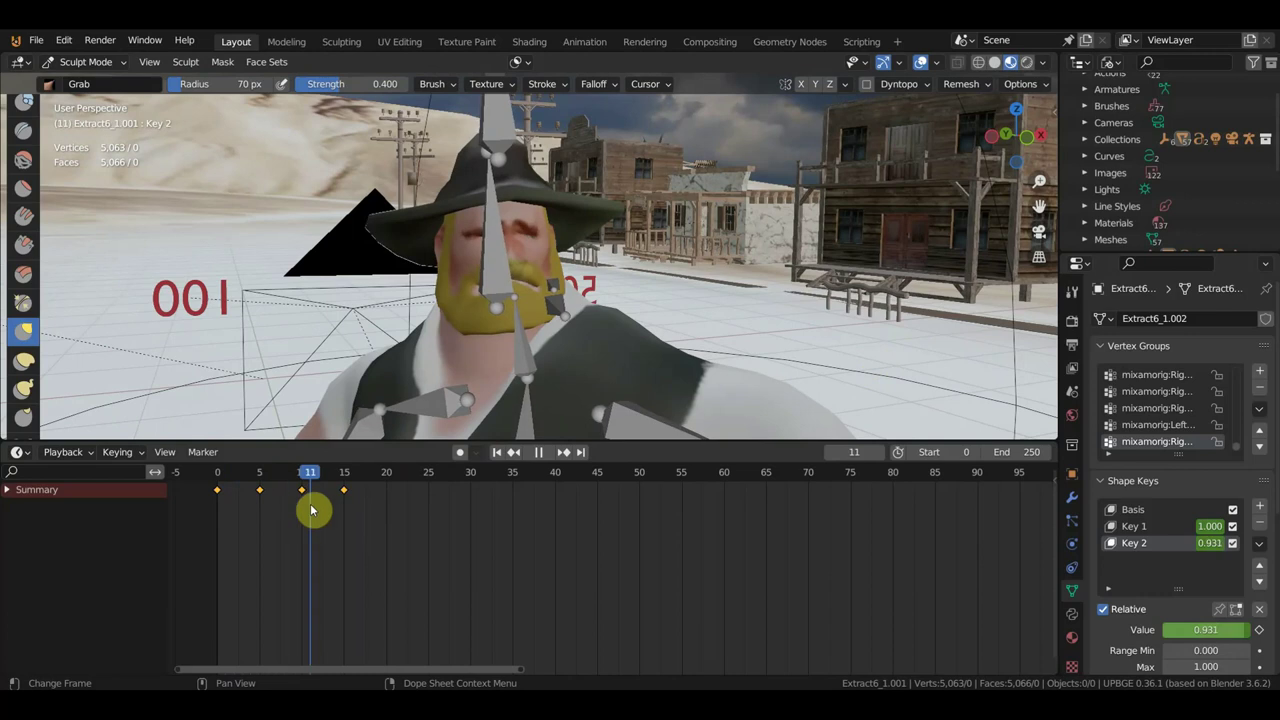
drag(273, 505, 302, 510)
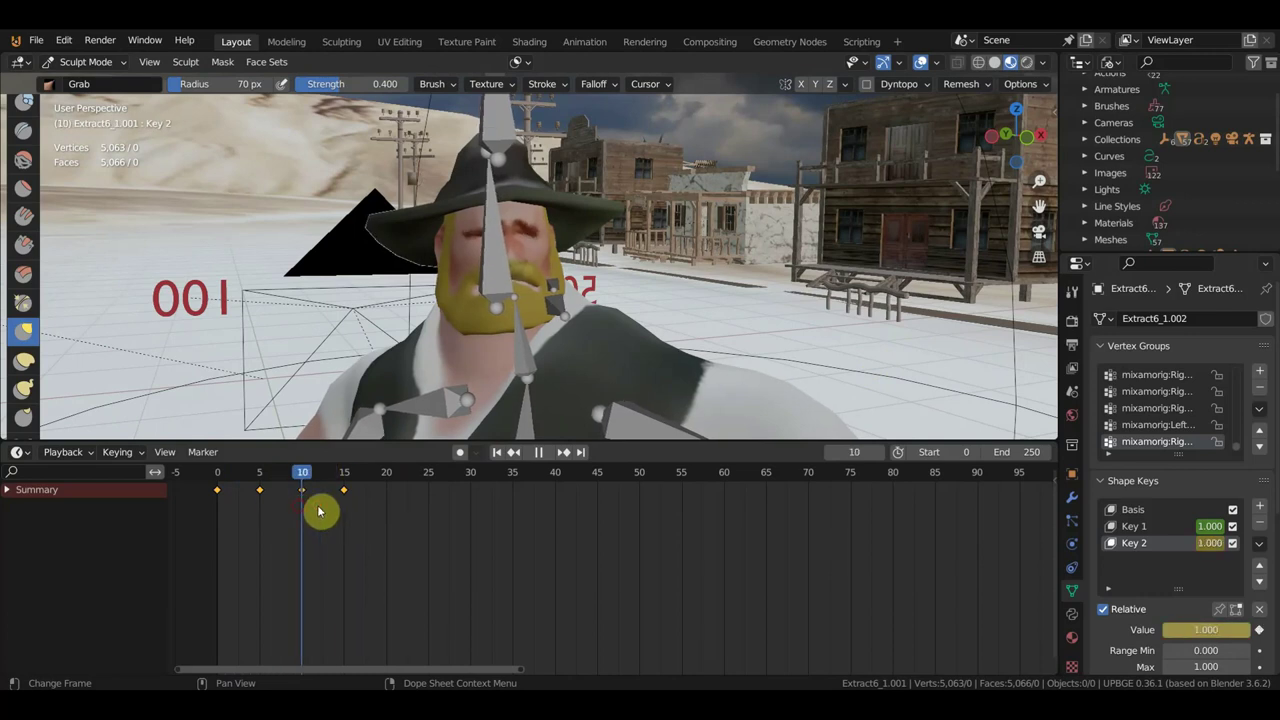
middle_drag(652, 349, 503, 349)
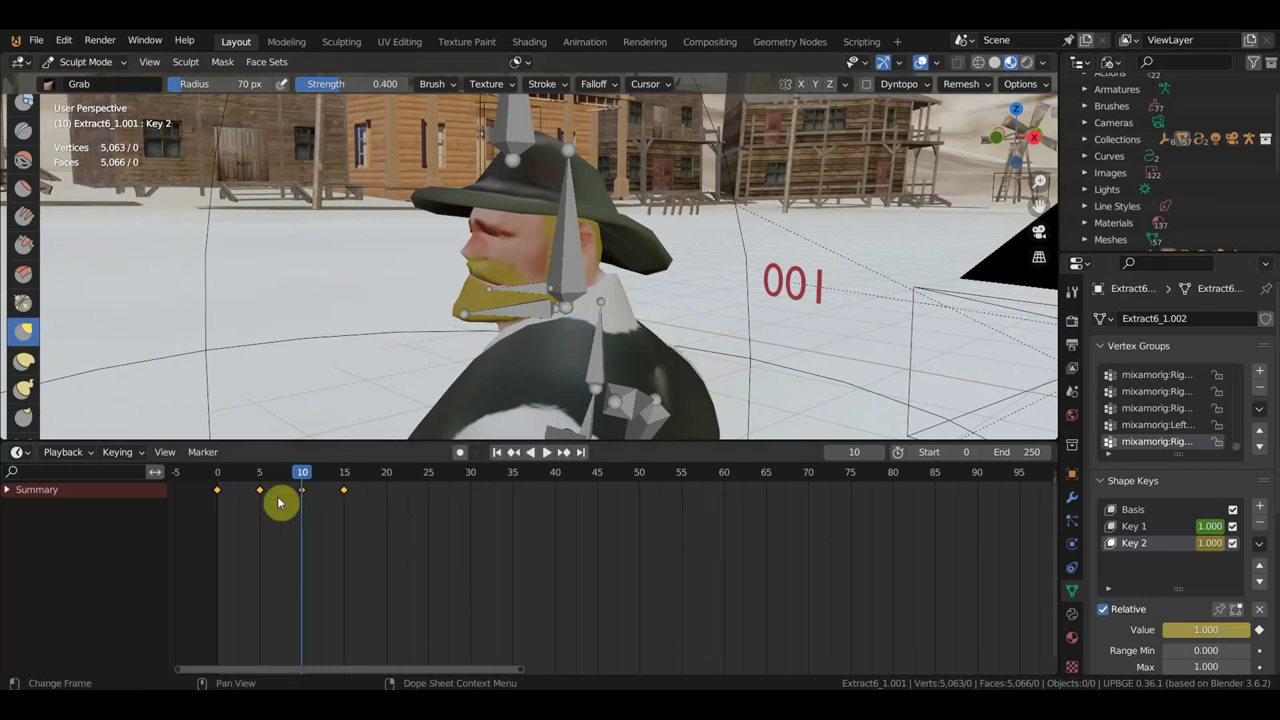
scroll(543, 292, up, 2)
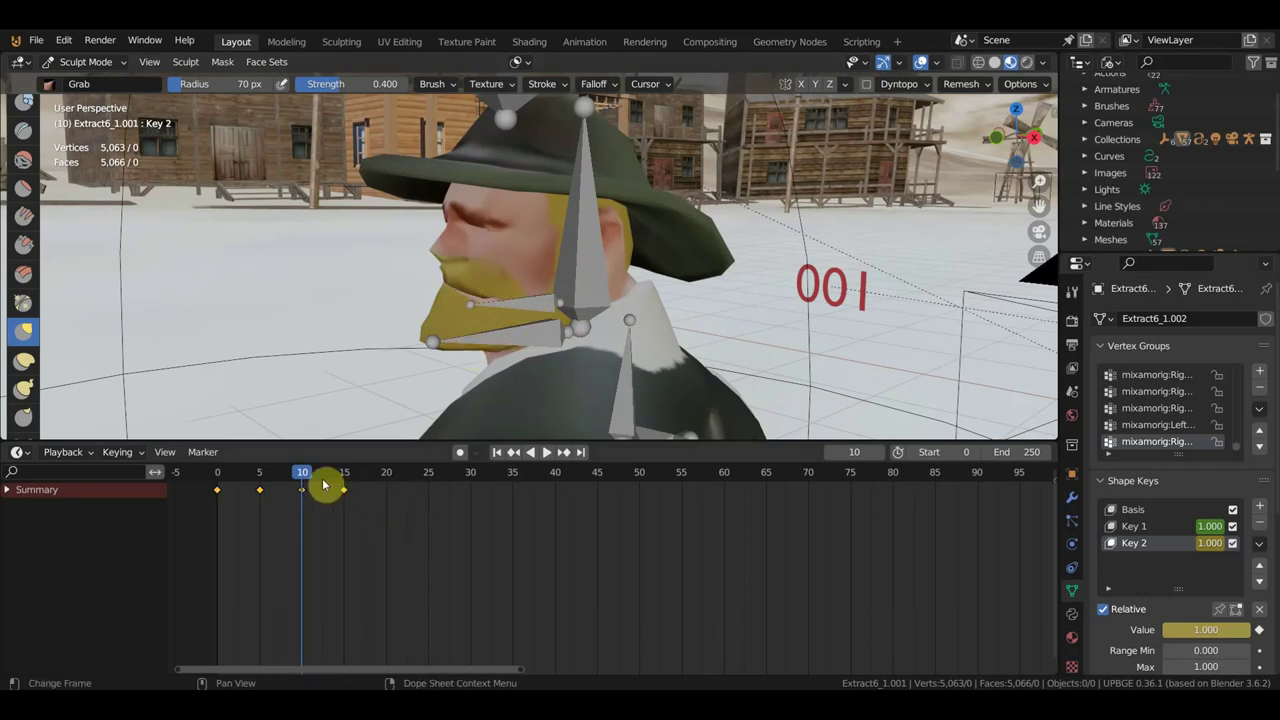
key(space)
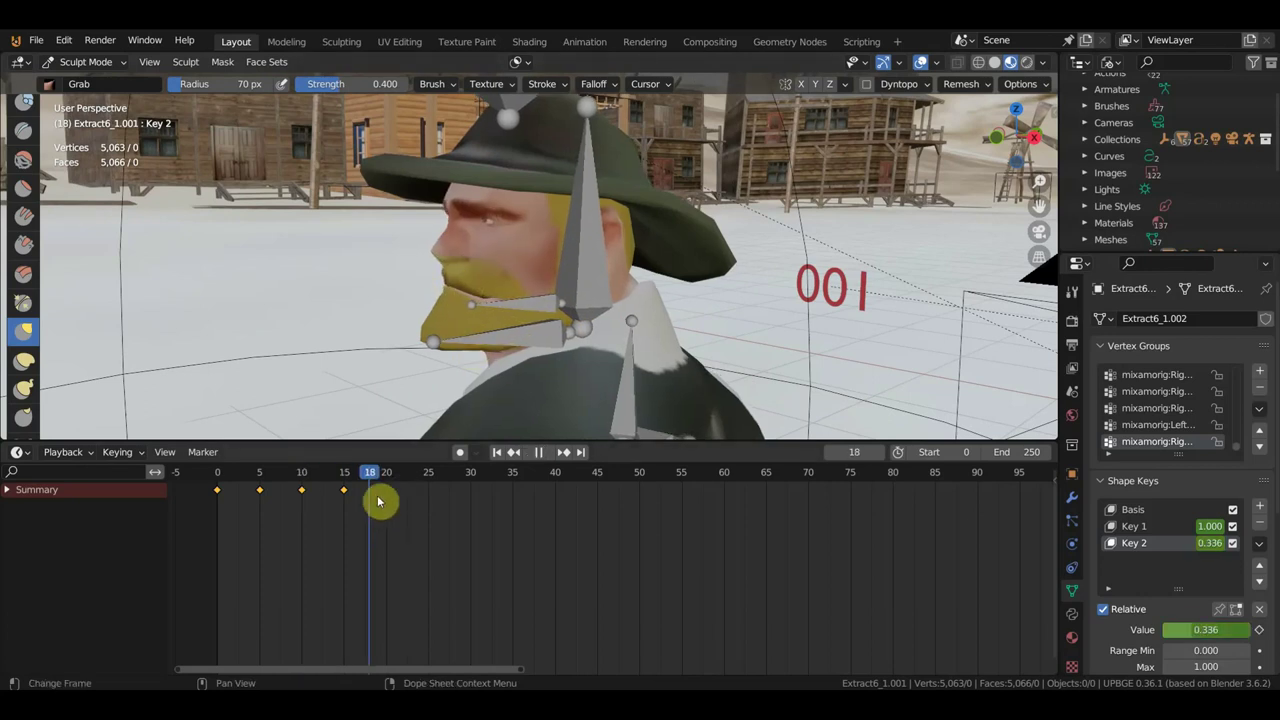
click(285, 489)
drag(260, 489, 389, 514)
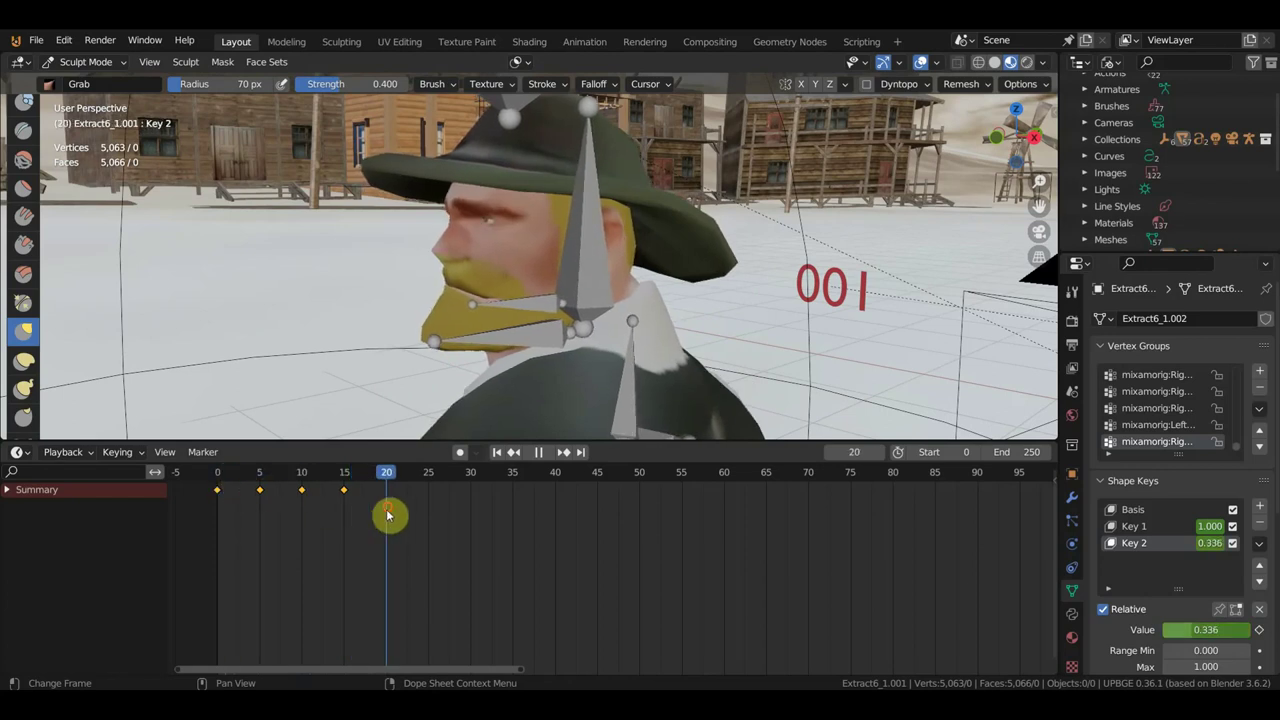
key(space)
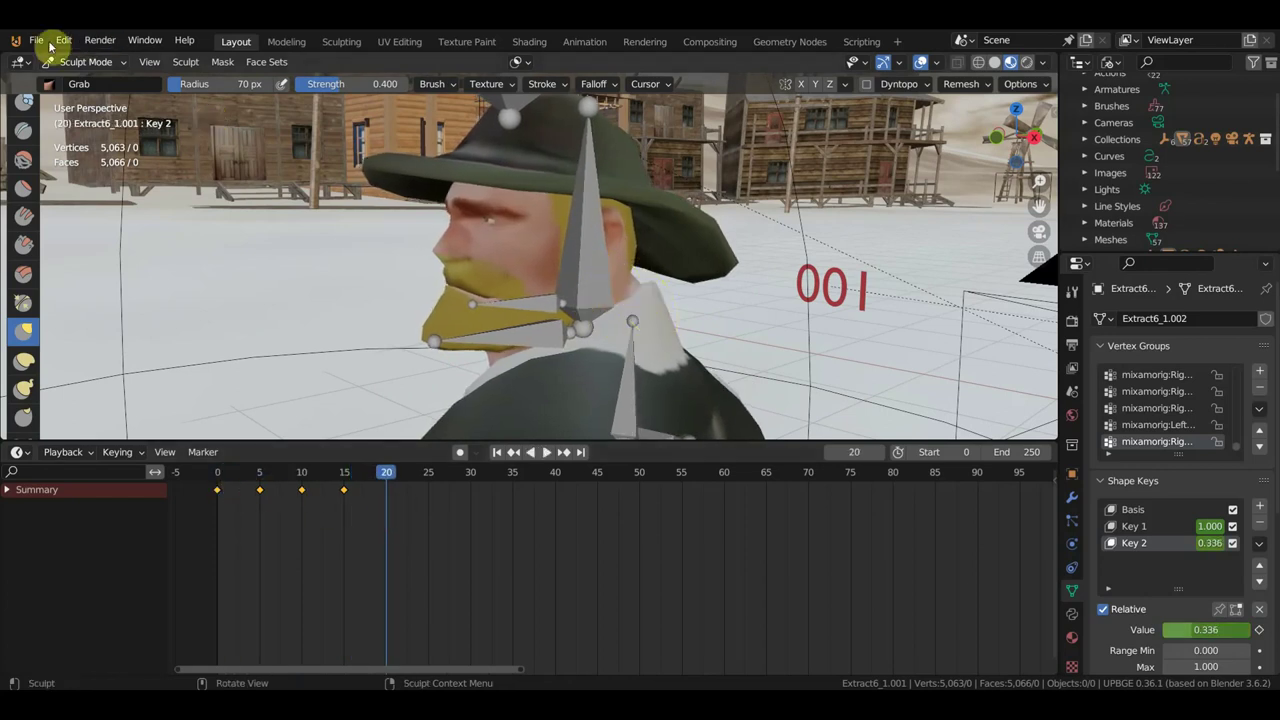
Put the armature in Pose Mode, select all bones and preview the animation at frame 85
click(70, 65)
click(88, 81)
click(592, 284)
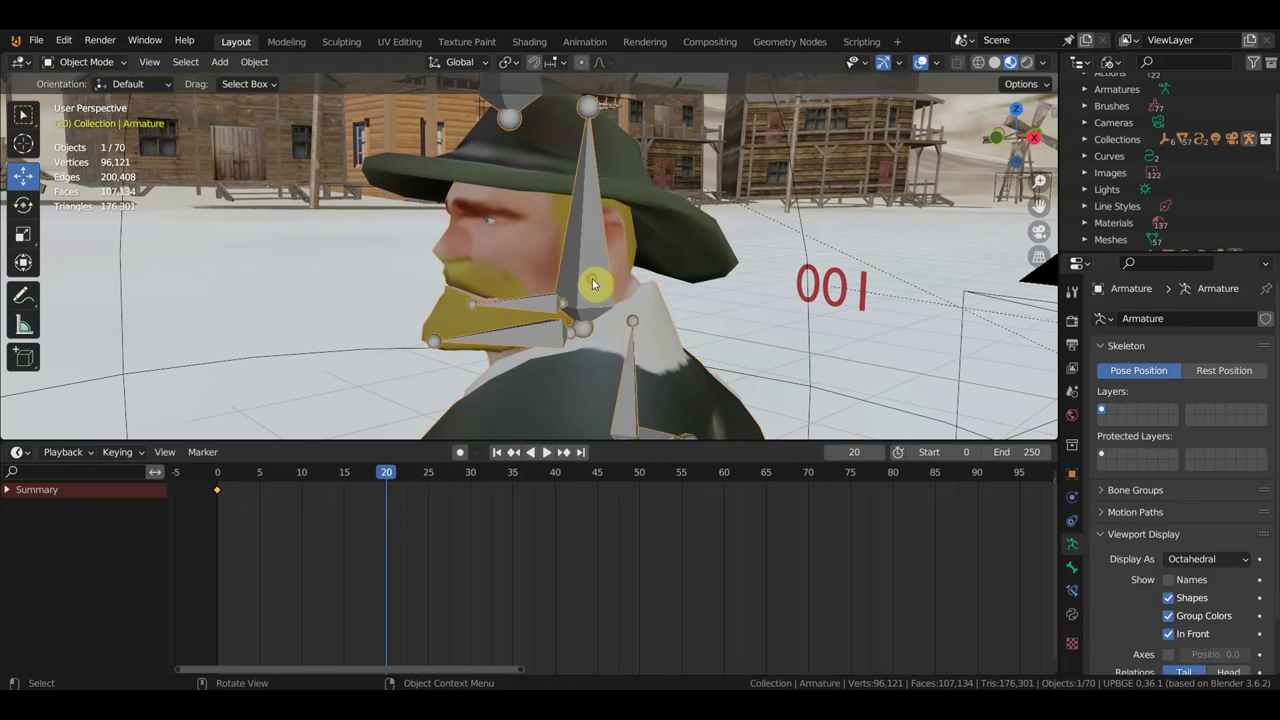
click(100, 70)
click(108, 124)
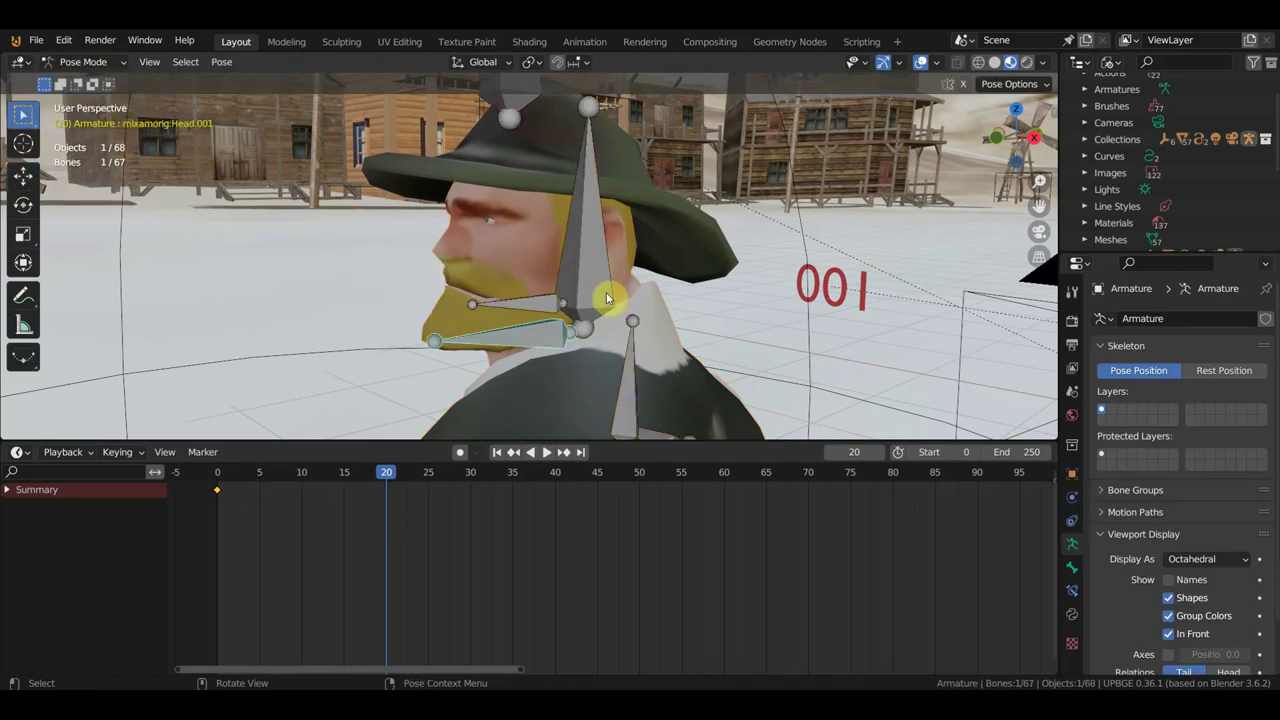
key(a)
click(935, 474)
key(space)
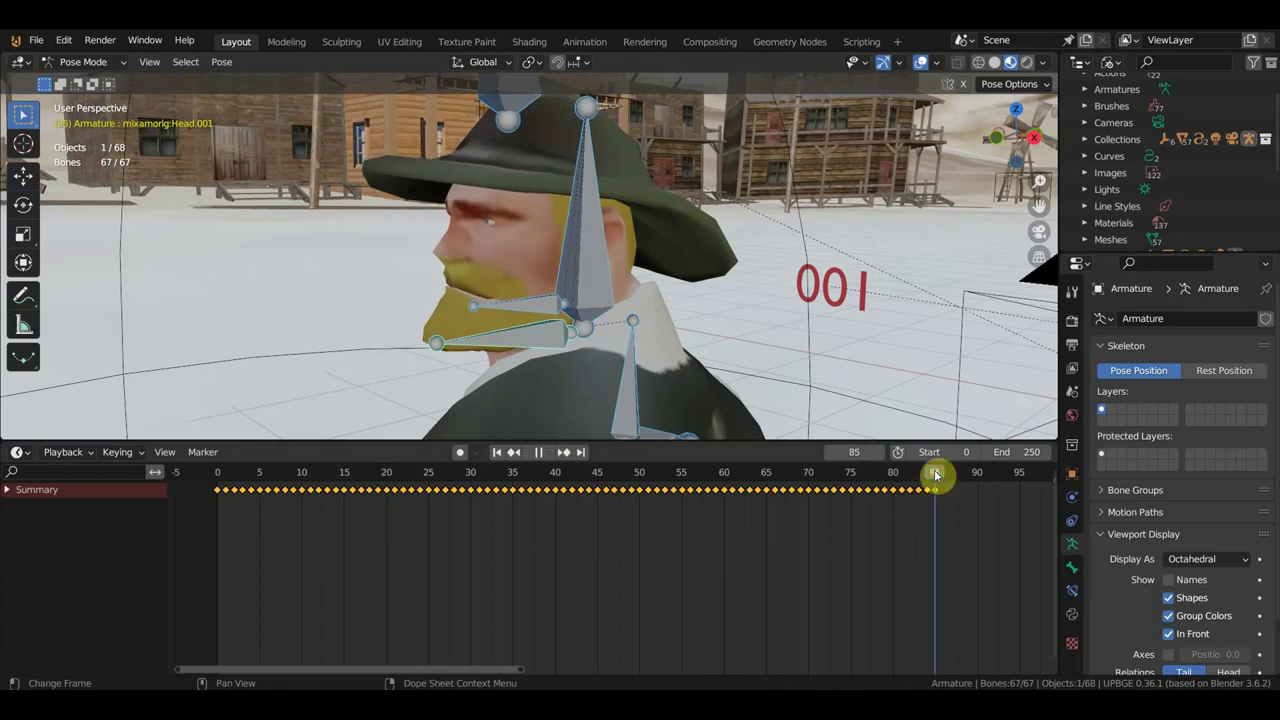
key(Escape)
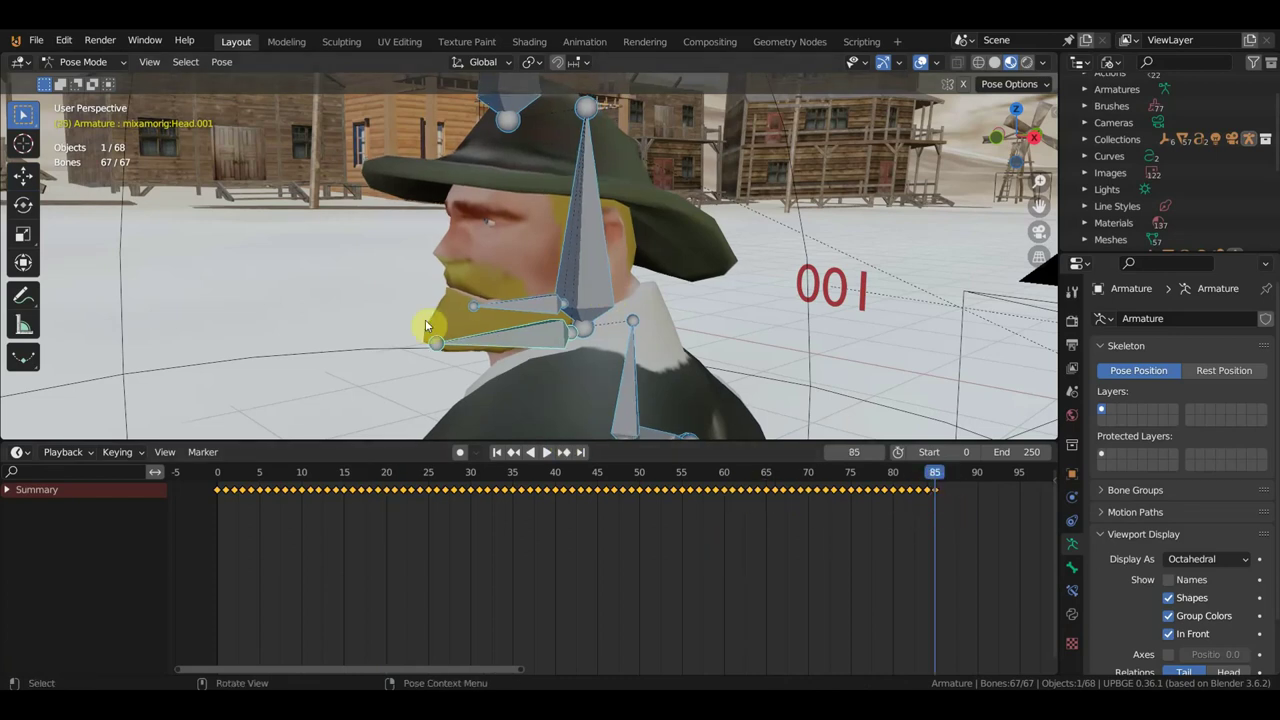
middle_drag(551, 308, 538, 313)
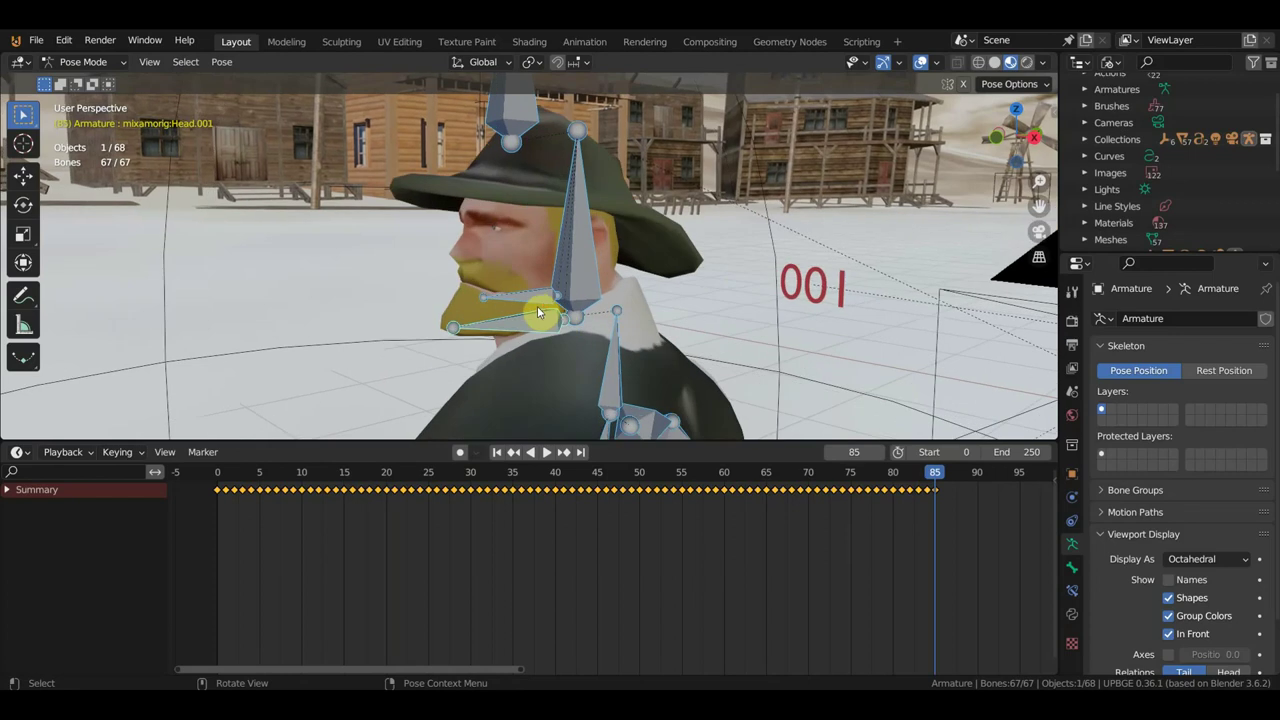
In Object Mode, duplicate the mesh's frame 5–15 shape-key keyframes to frames 35–45 and 60–70
click(68, 62)
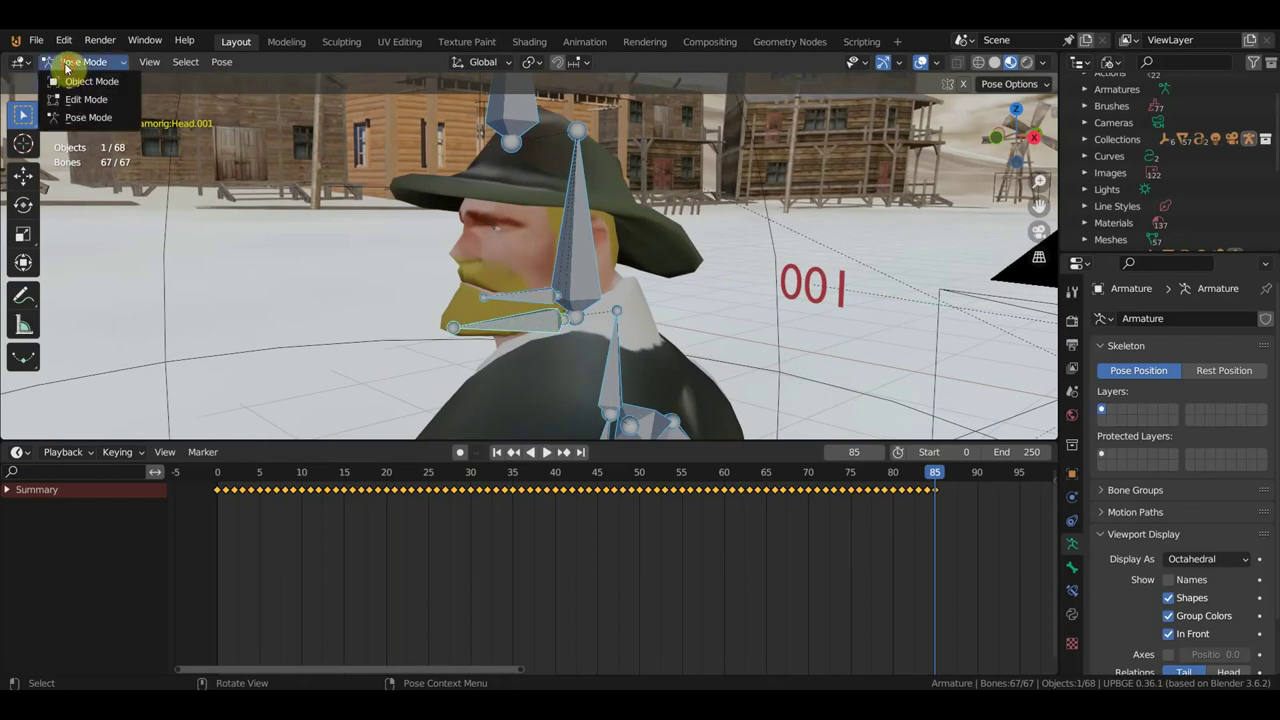
click(80, 82)
click(518, 260)
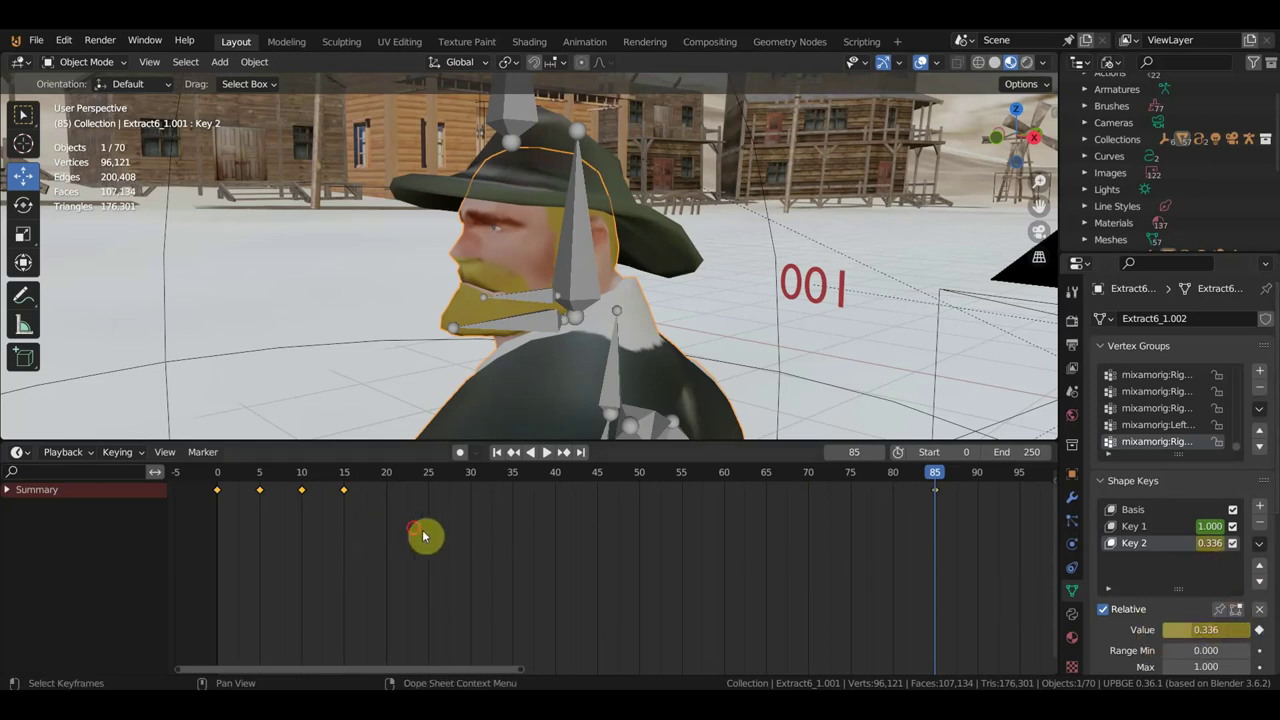
mouse_move(414, 528)
mouse_down()
mouse_move(262, 487)
mouse_move(275, 511)
mouse_up()
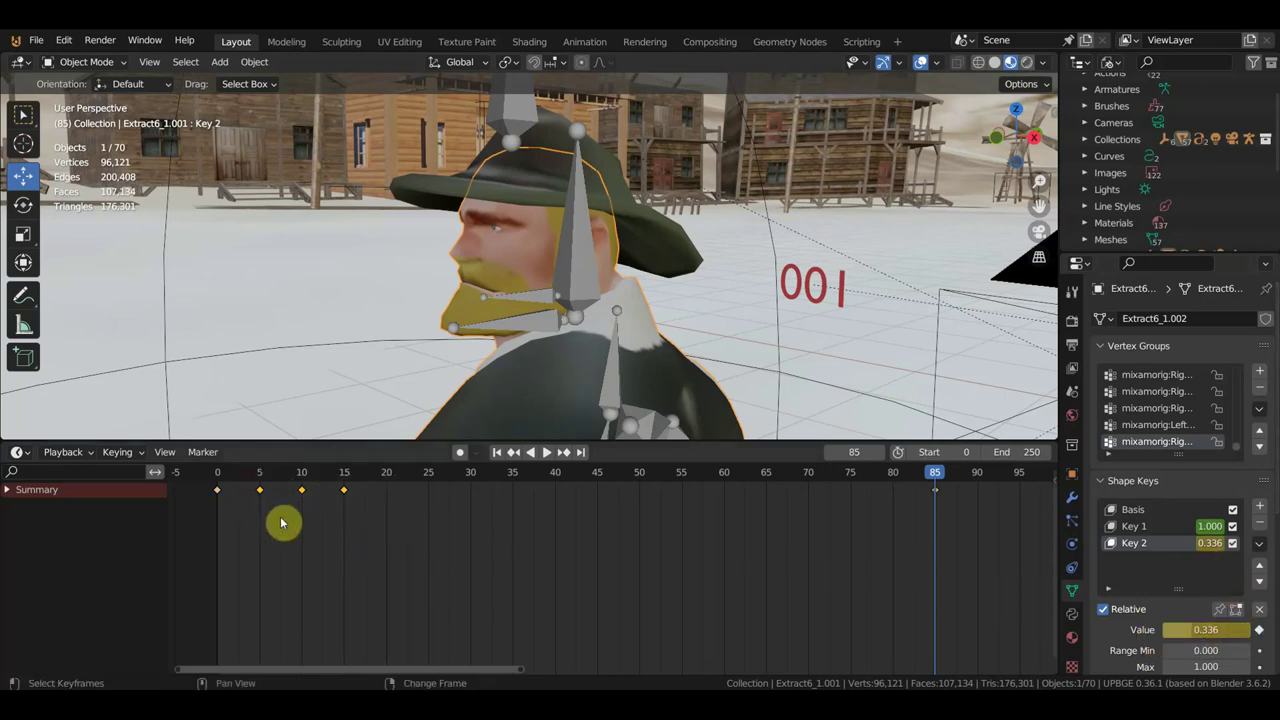
key(shift+d)
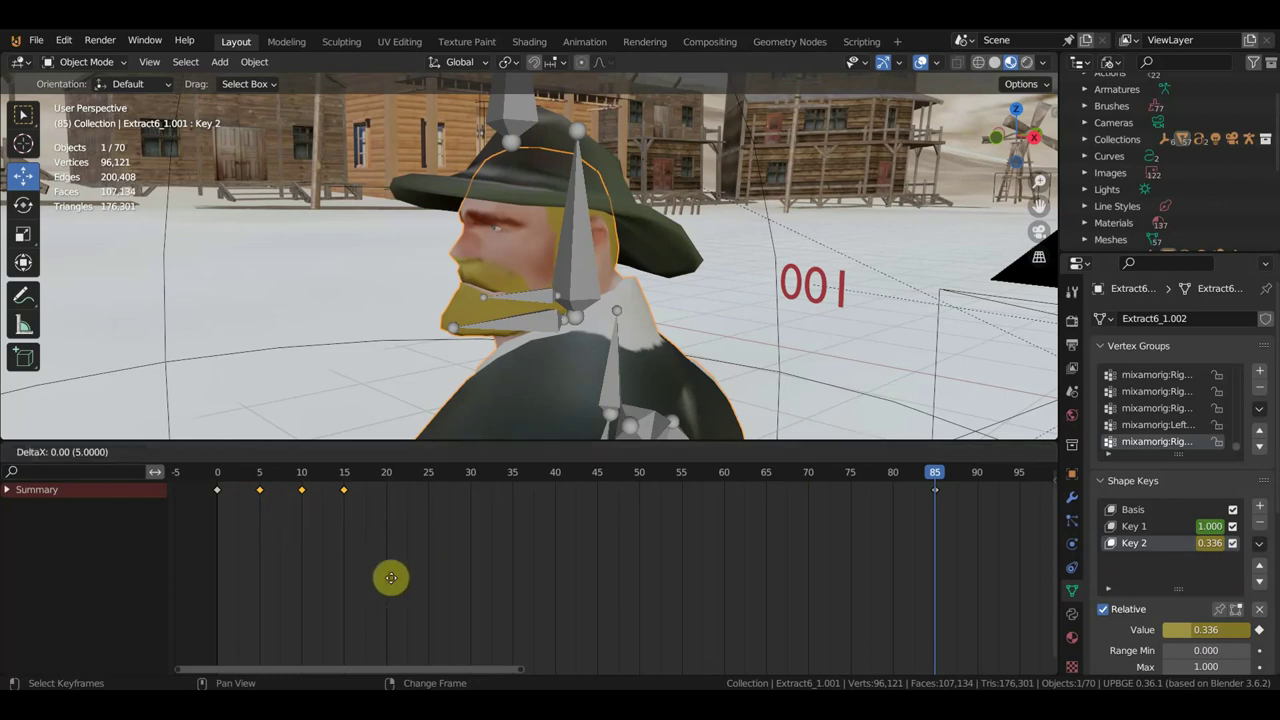
click(633, 572)
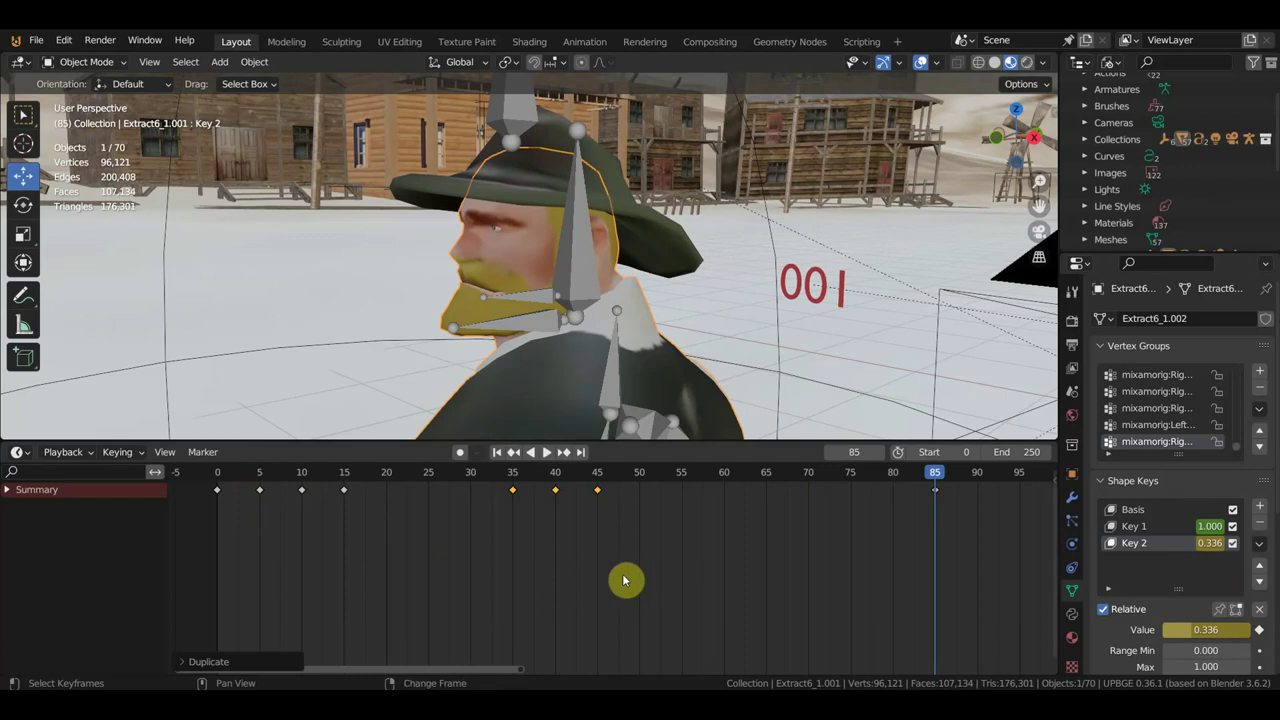
key(shift+d)
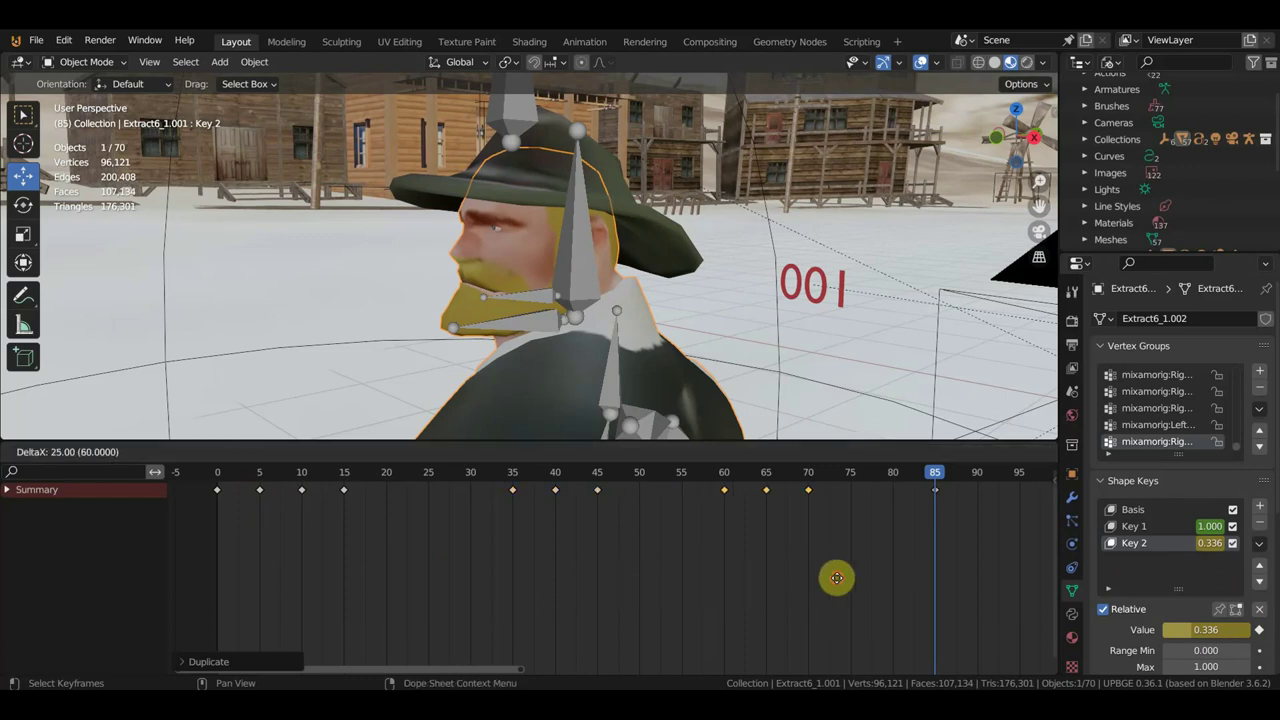
click(836, 577)
Play the animation from frame 8 and orbit around the face to review the beard
click(288, 474)
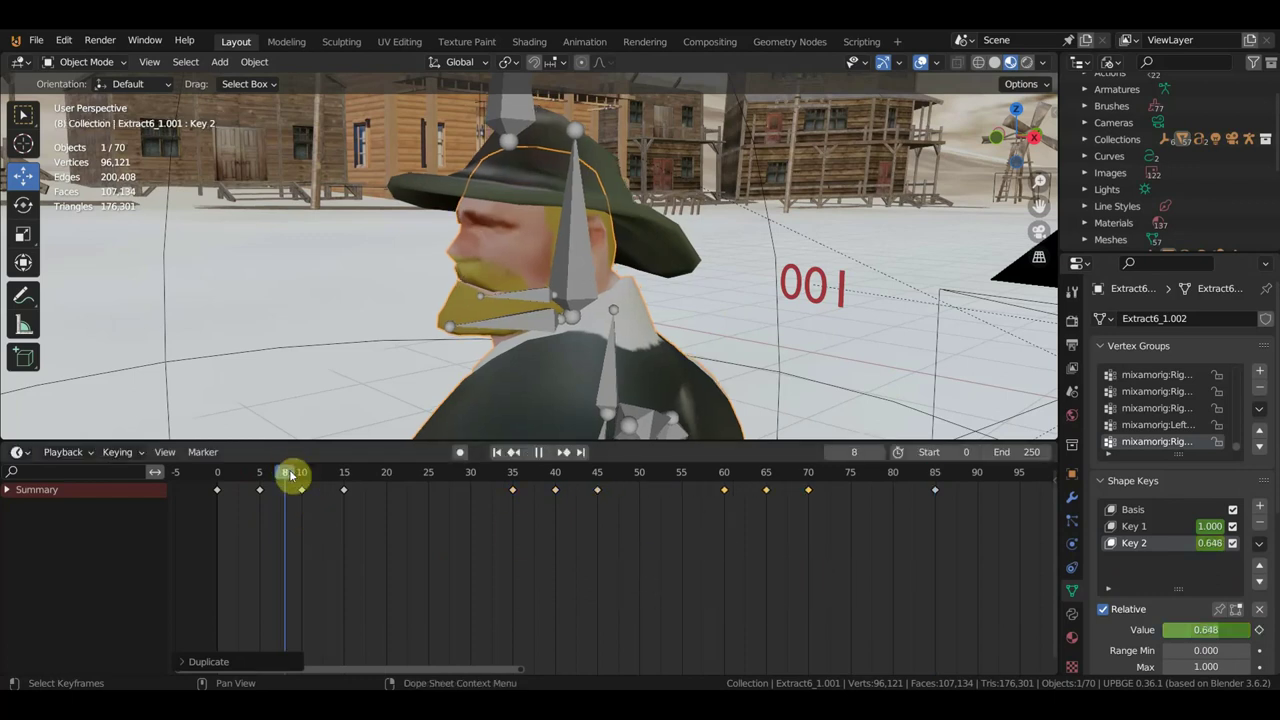
mouse_move(560, 420)
middle_down()
mouse_move(820, 366)
mouse_move(757, 345)
middle_up()
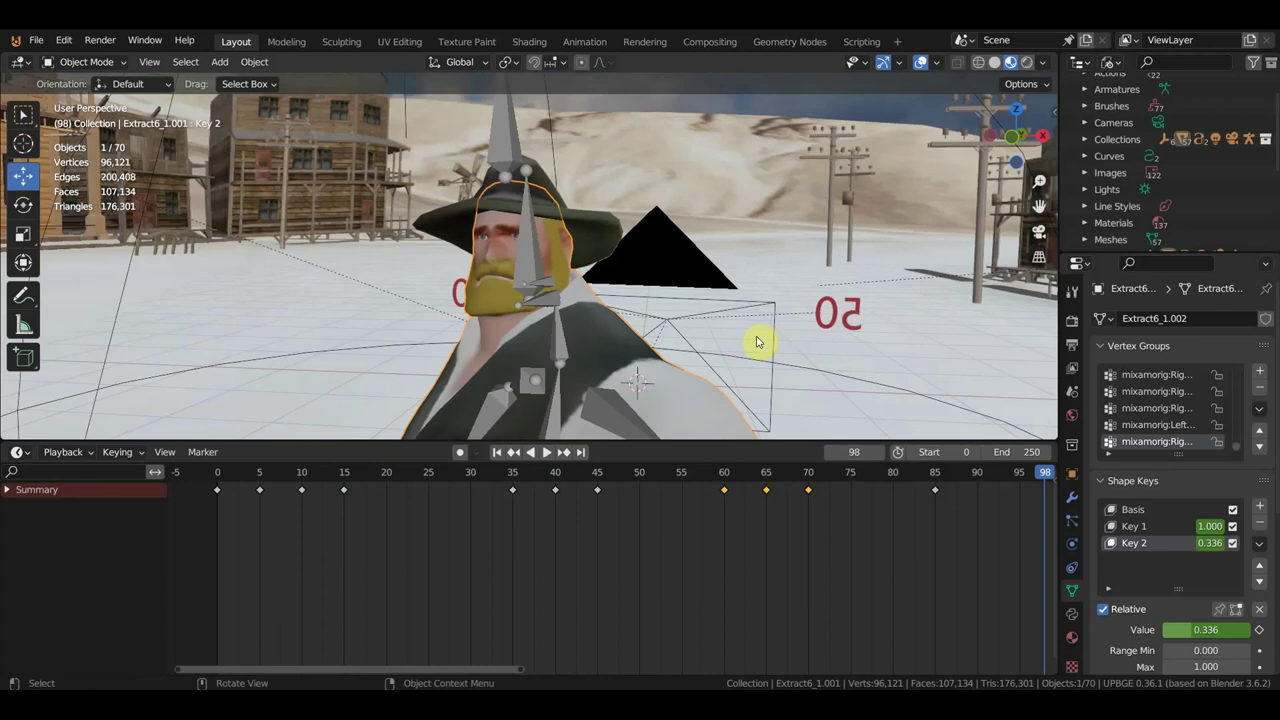
key(space)
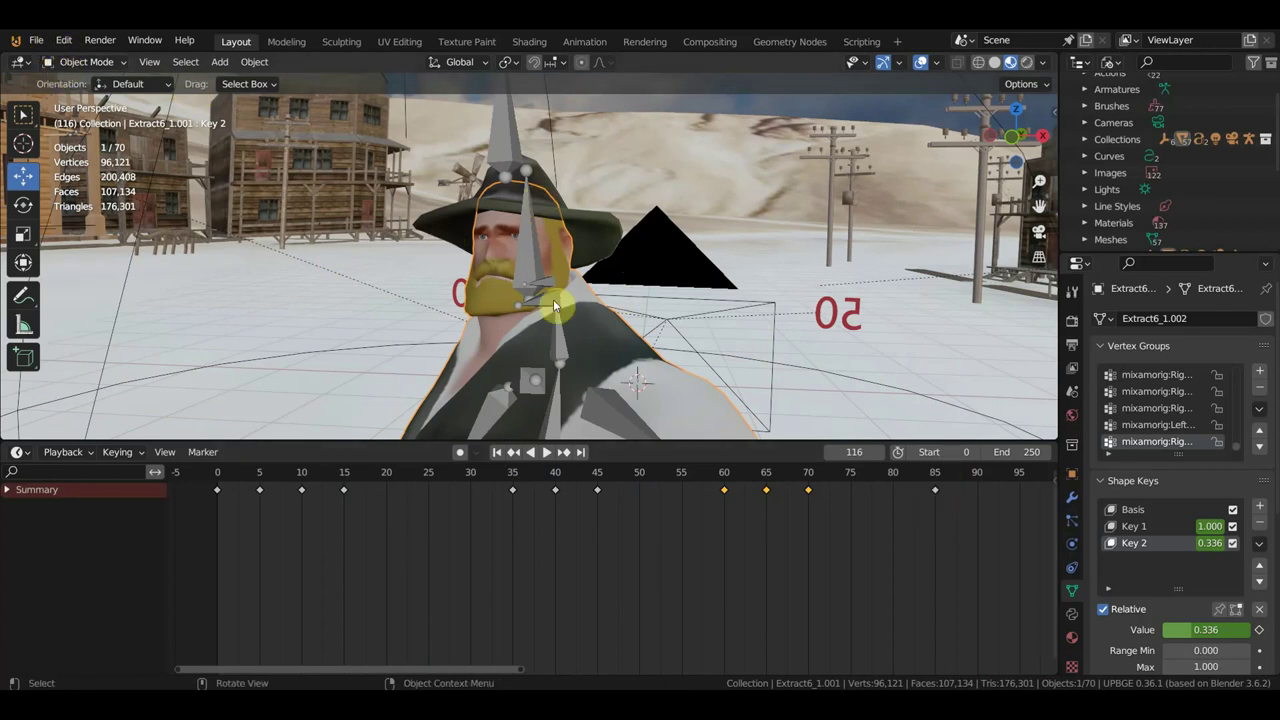
middle_drag(555, 307, 748, 323)
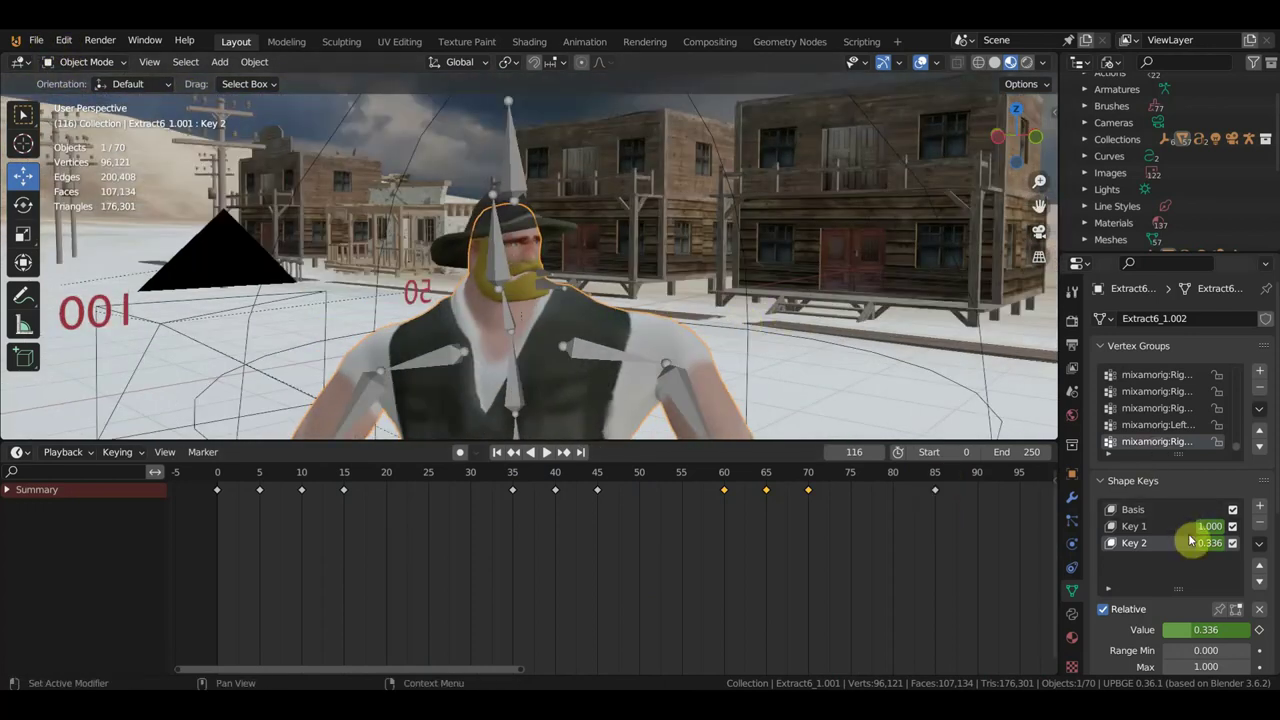
middle_drag(734, 286, 500, 270)
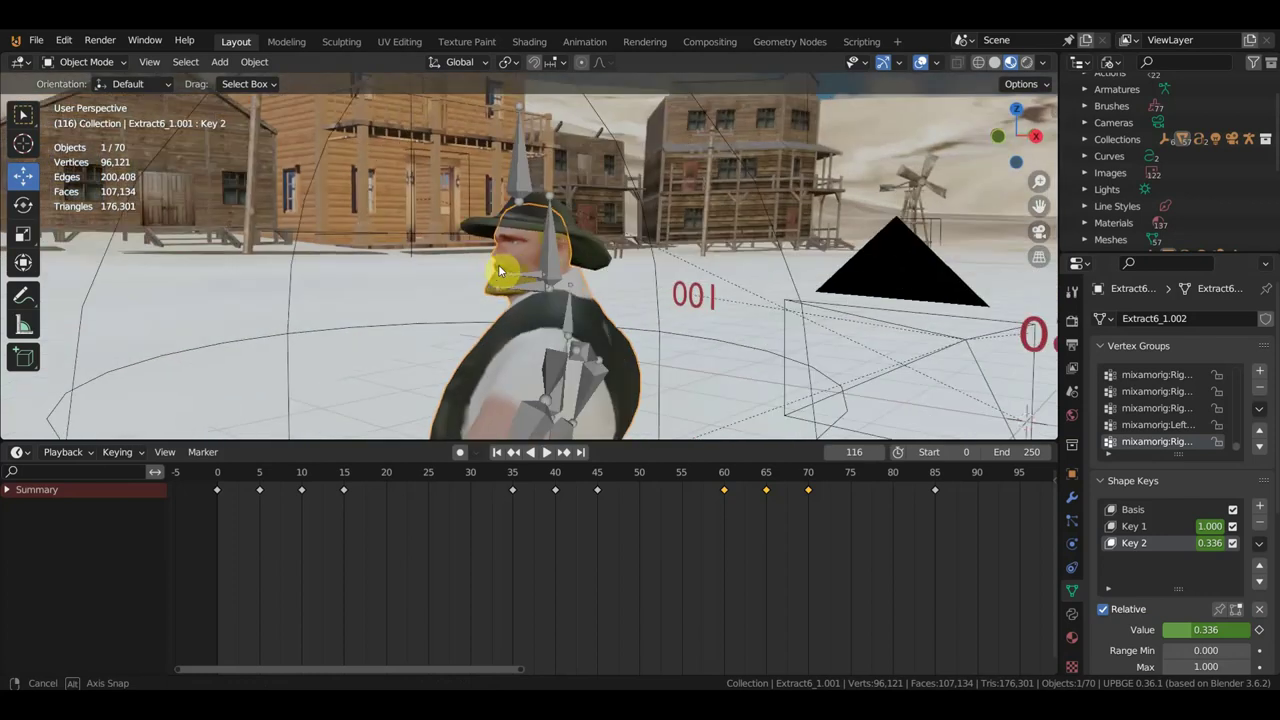
scroll(520, 282, up, 3)
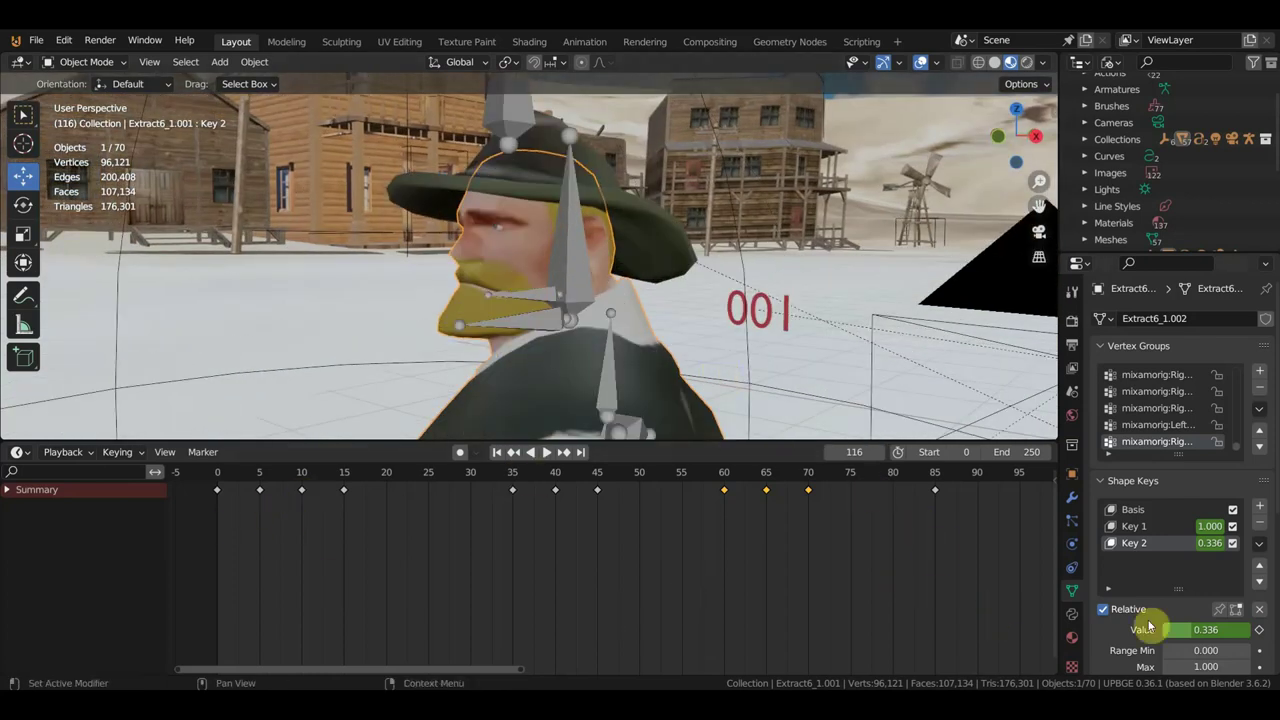
click(1260, 550)
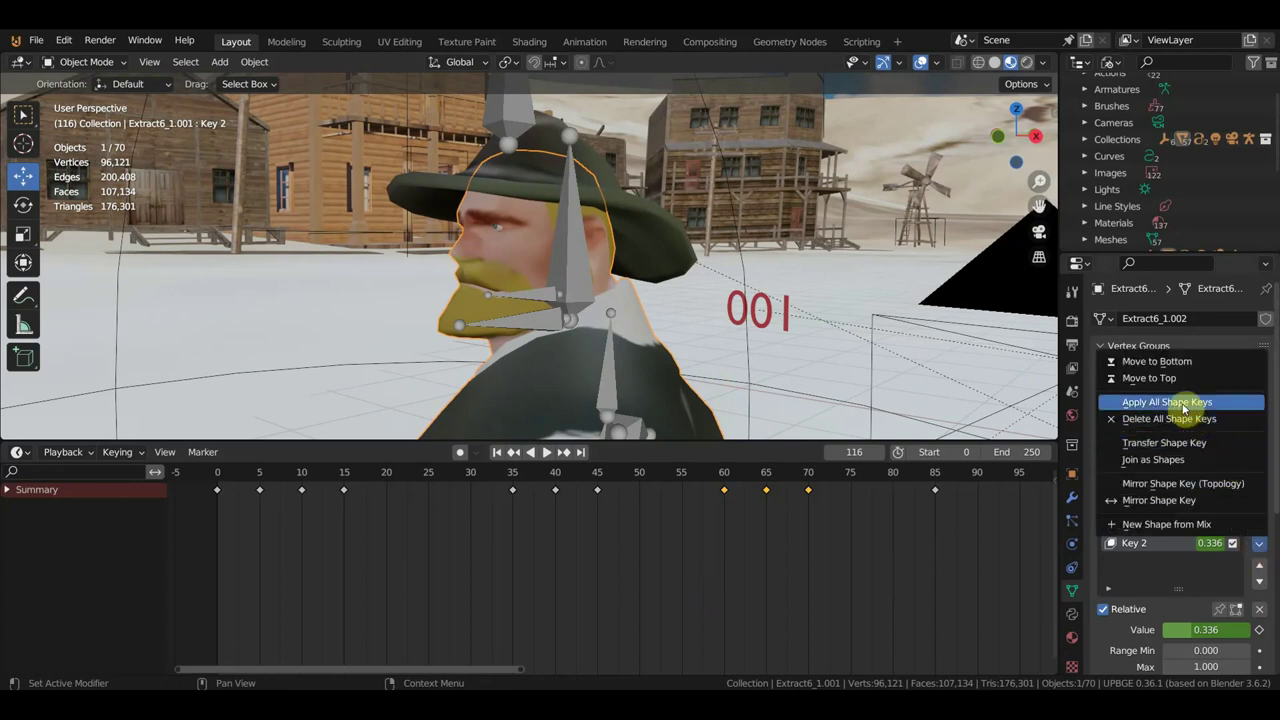
click(1124, 410)
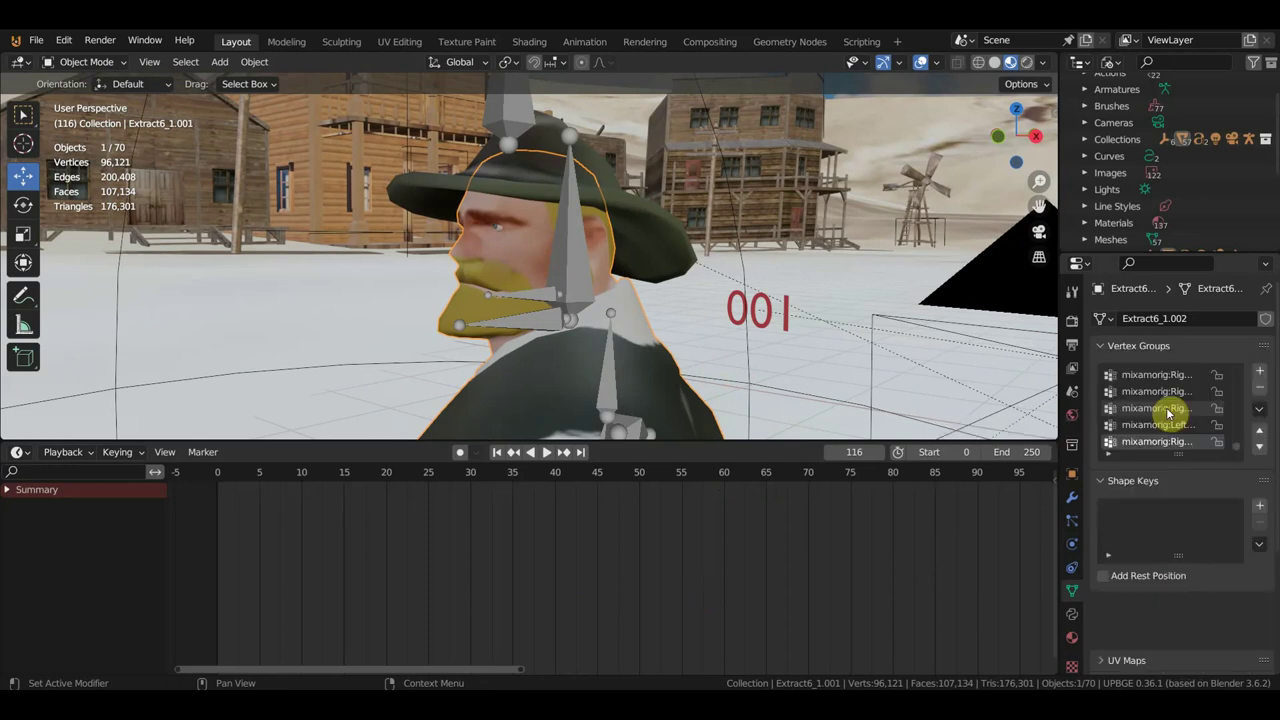
click(236, 481)
key(space)
key(space)
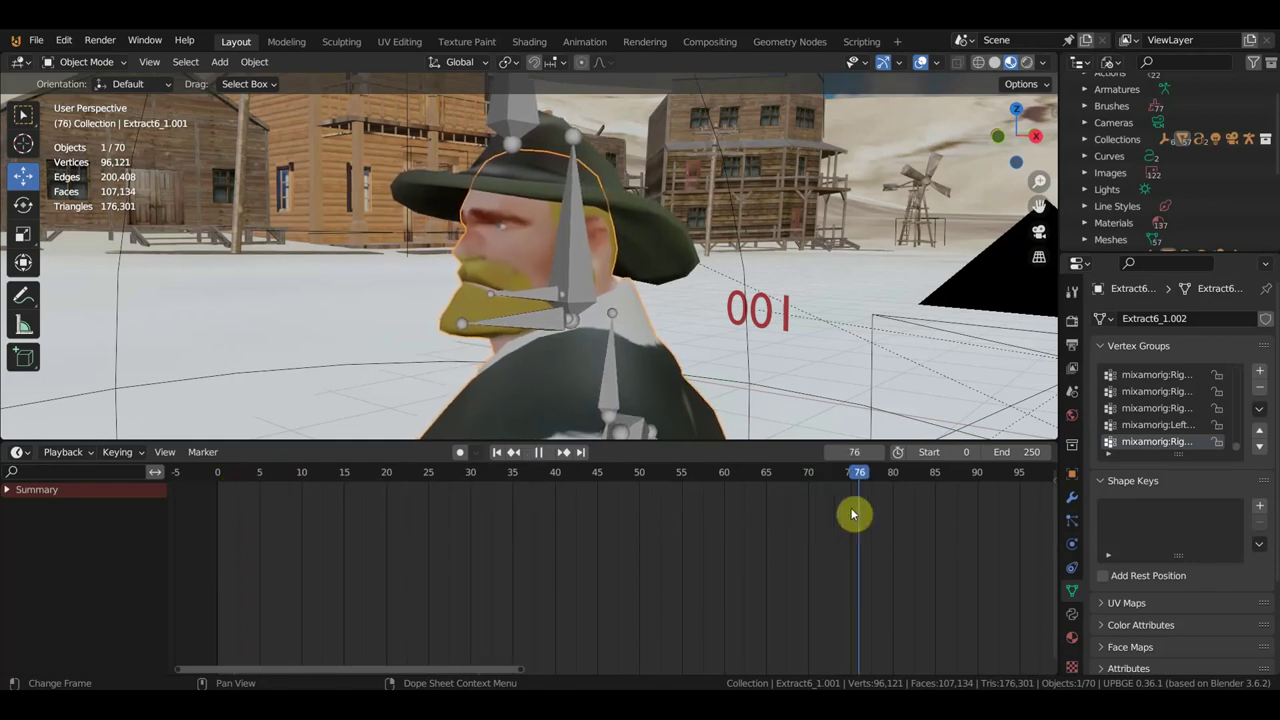
click(494, 508)
key(Escape)
middle_drag(706, 383, 806, 374)
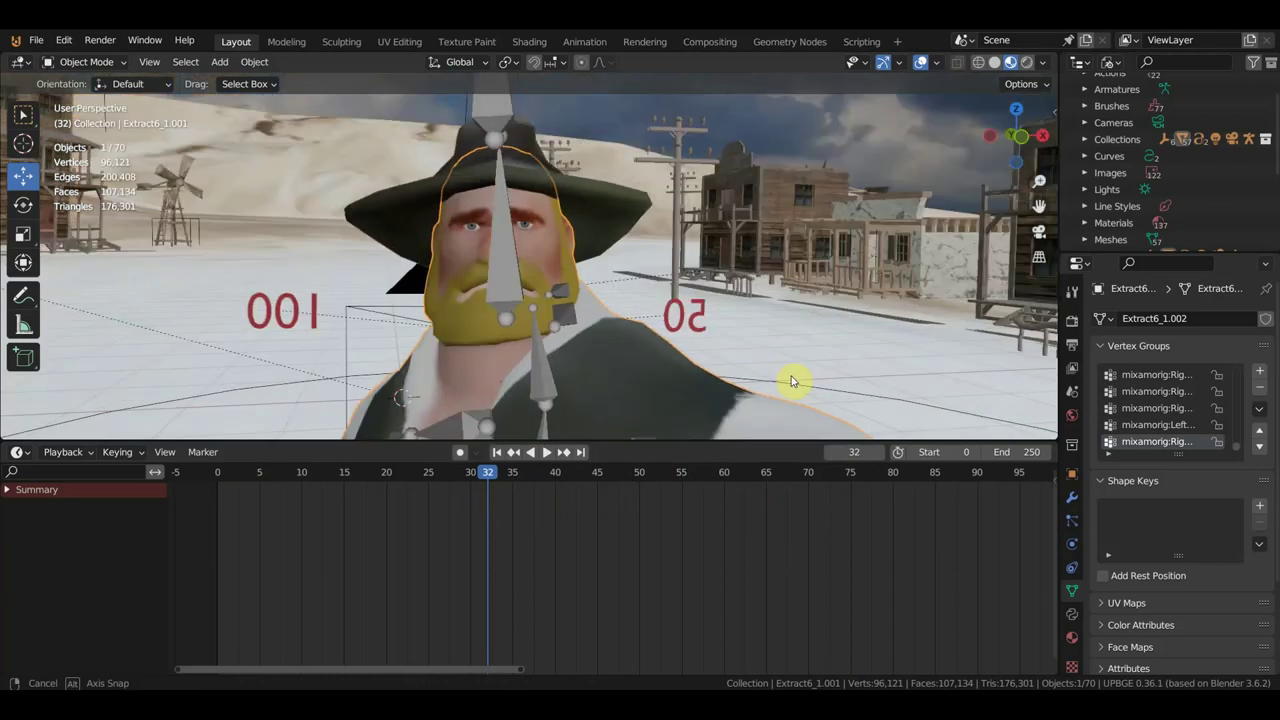
drag(507, 470, 234, 480)
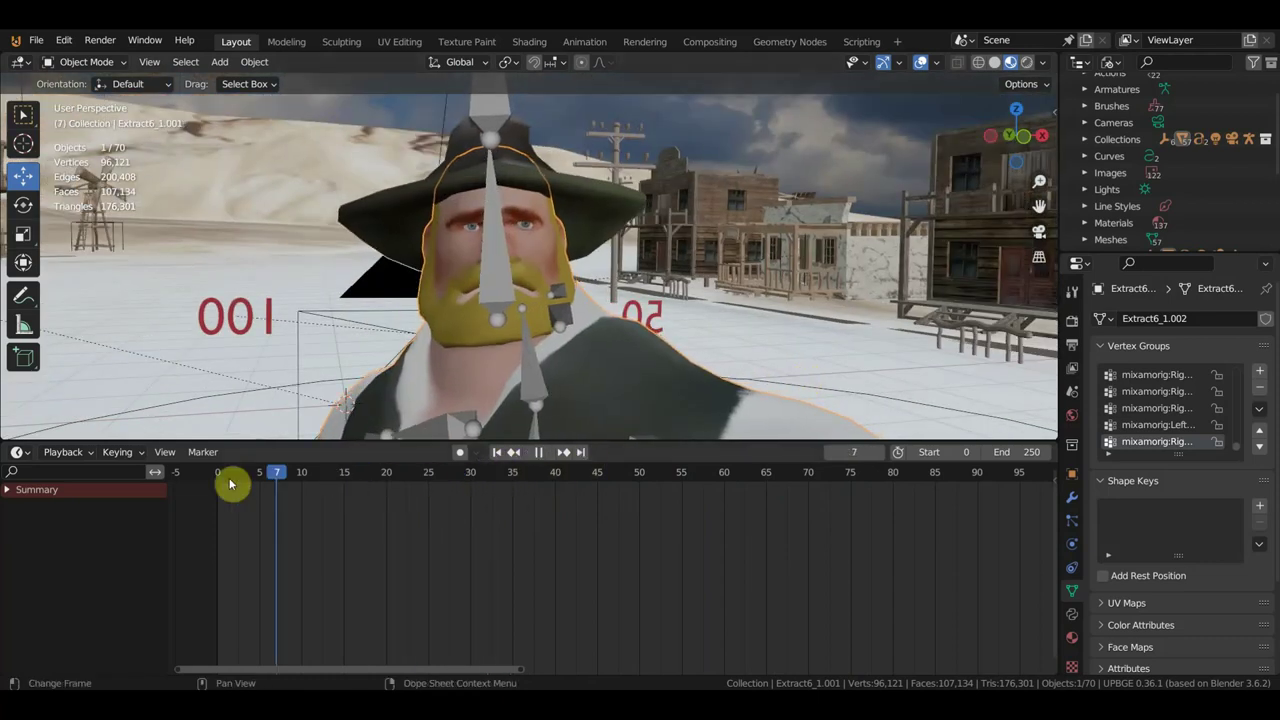
key(space)
click(702, 487)
key(space)
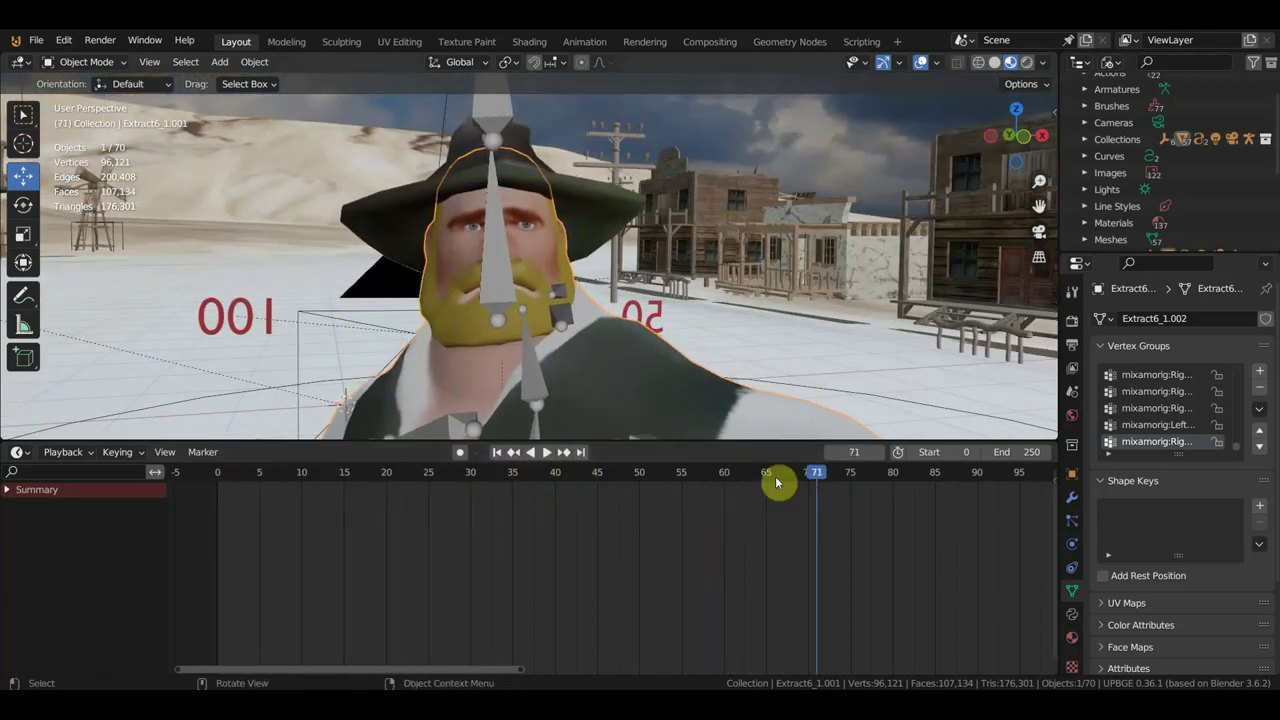
key(Up)
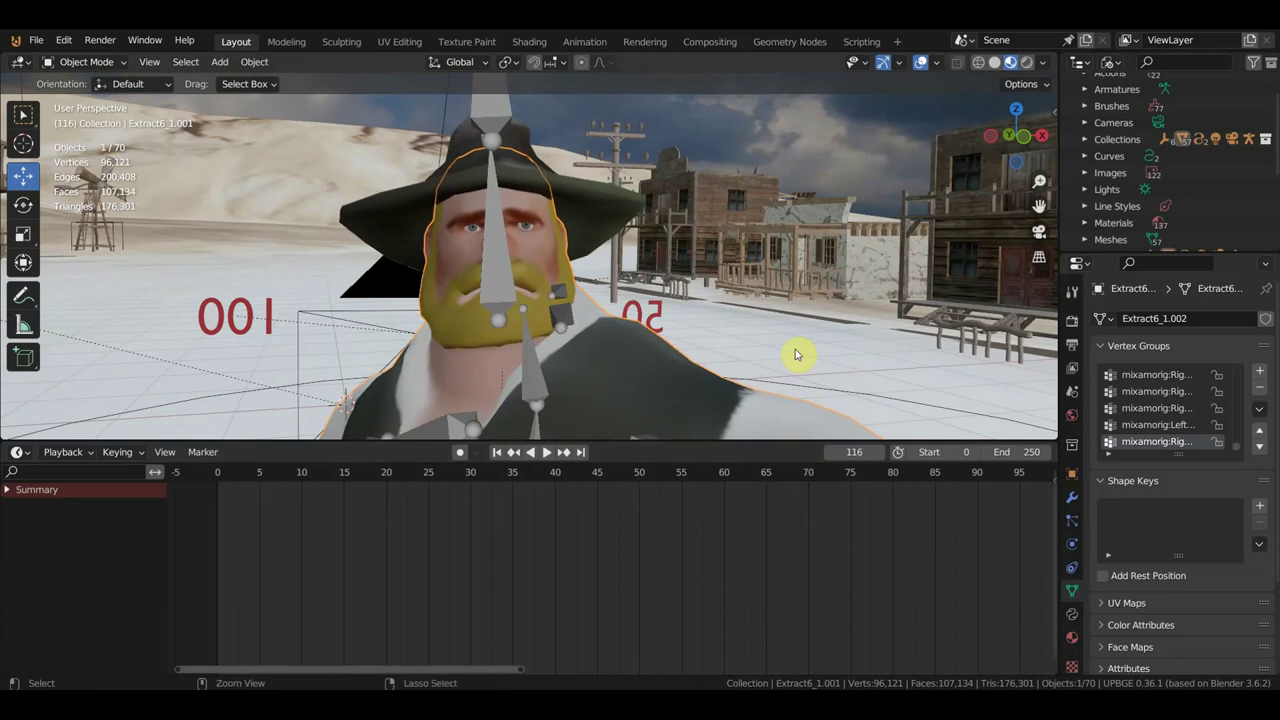
key(ctrl+z)
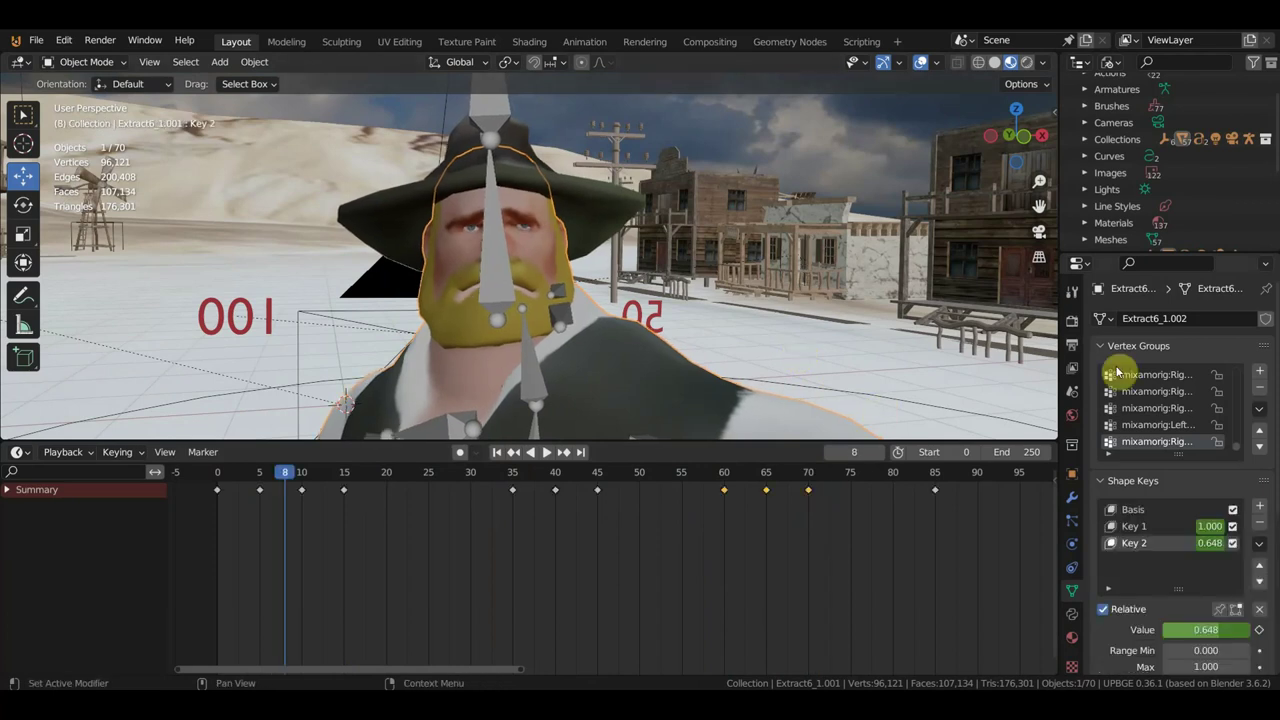
Try transferring a shape key from another mesh via the shape key specials menu
click(1259, 543)
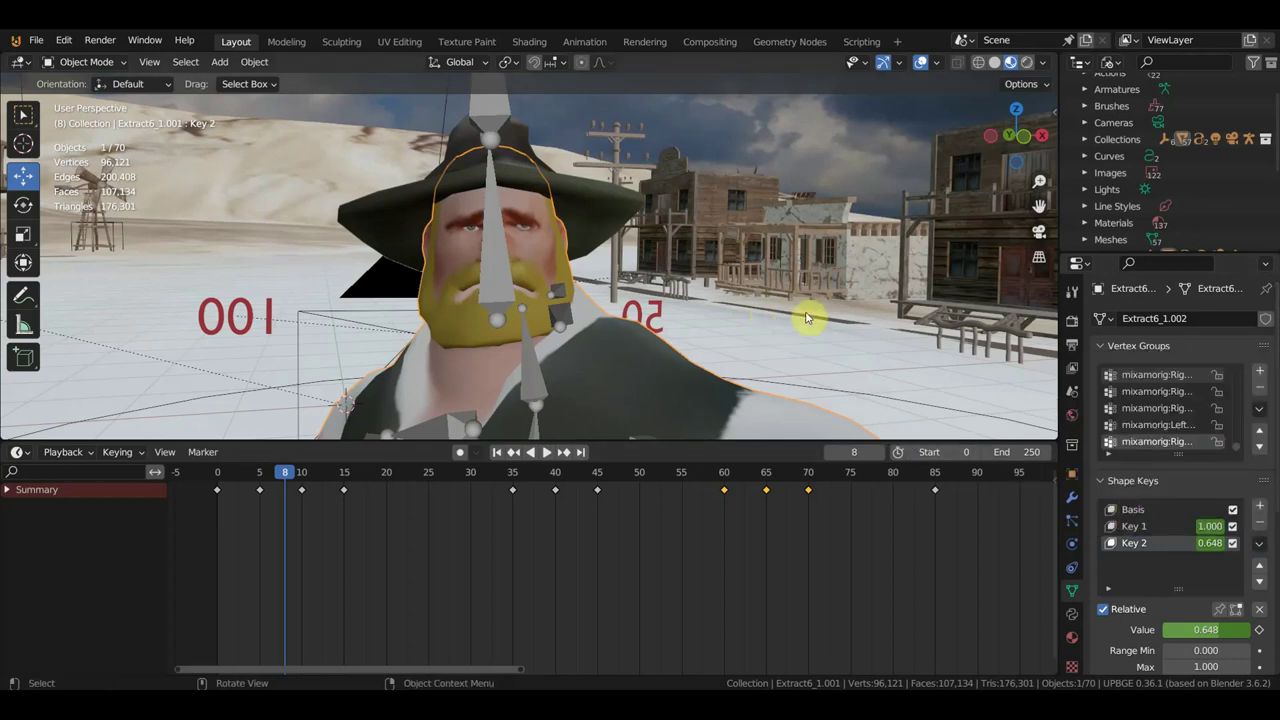
click(1259, 543)
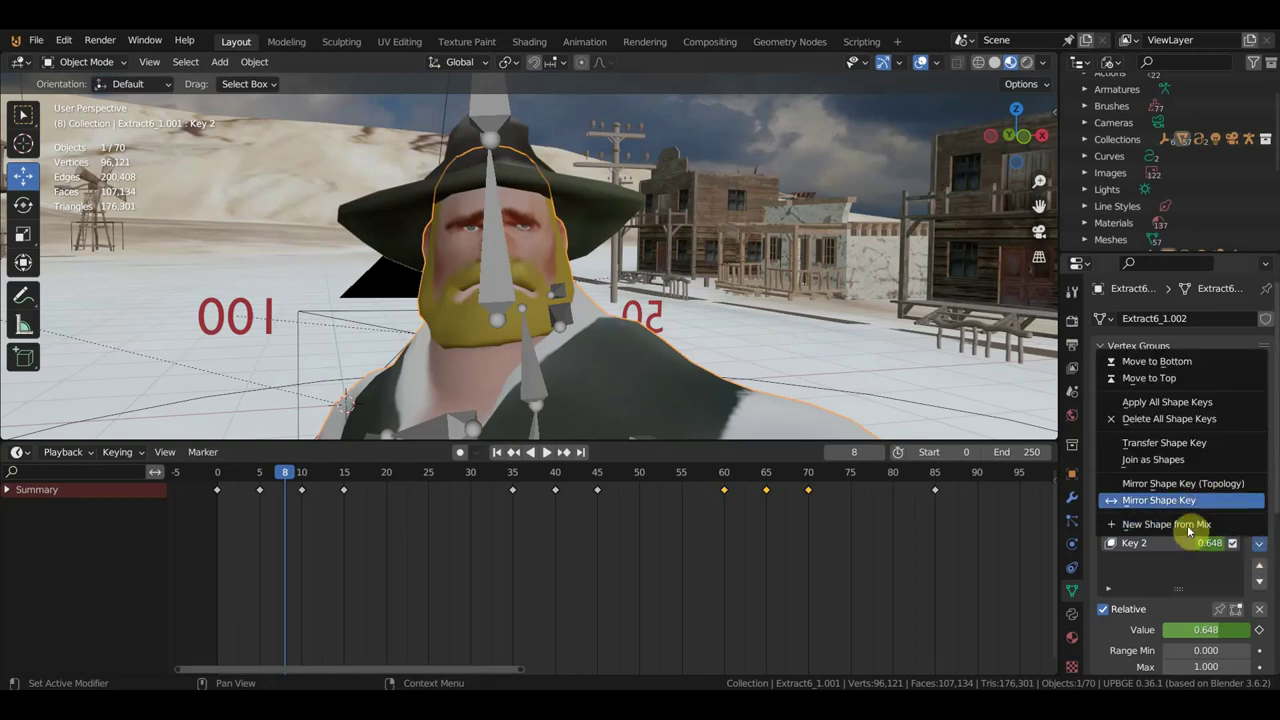
click(1172, 446)
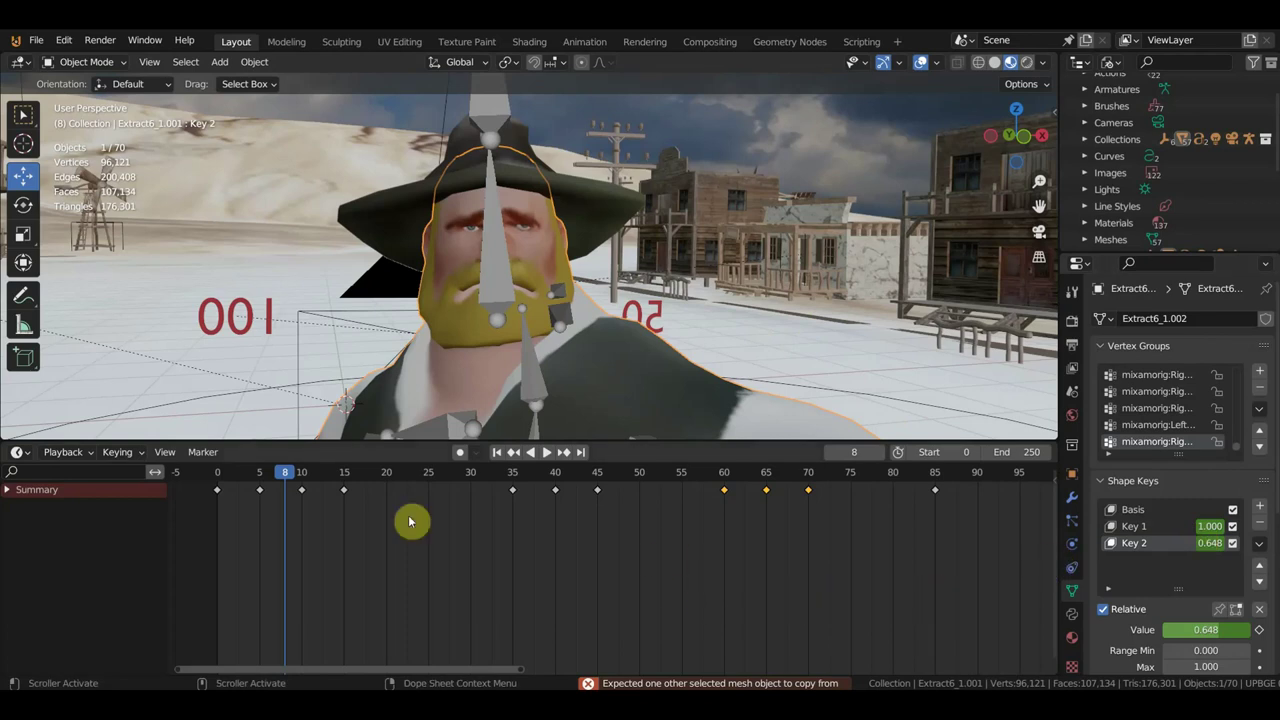
Play and scrub the beard animation, then jump to the frame-85 keyframe
key(space)
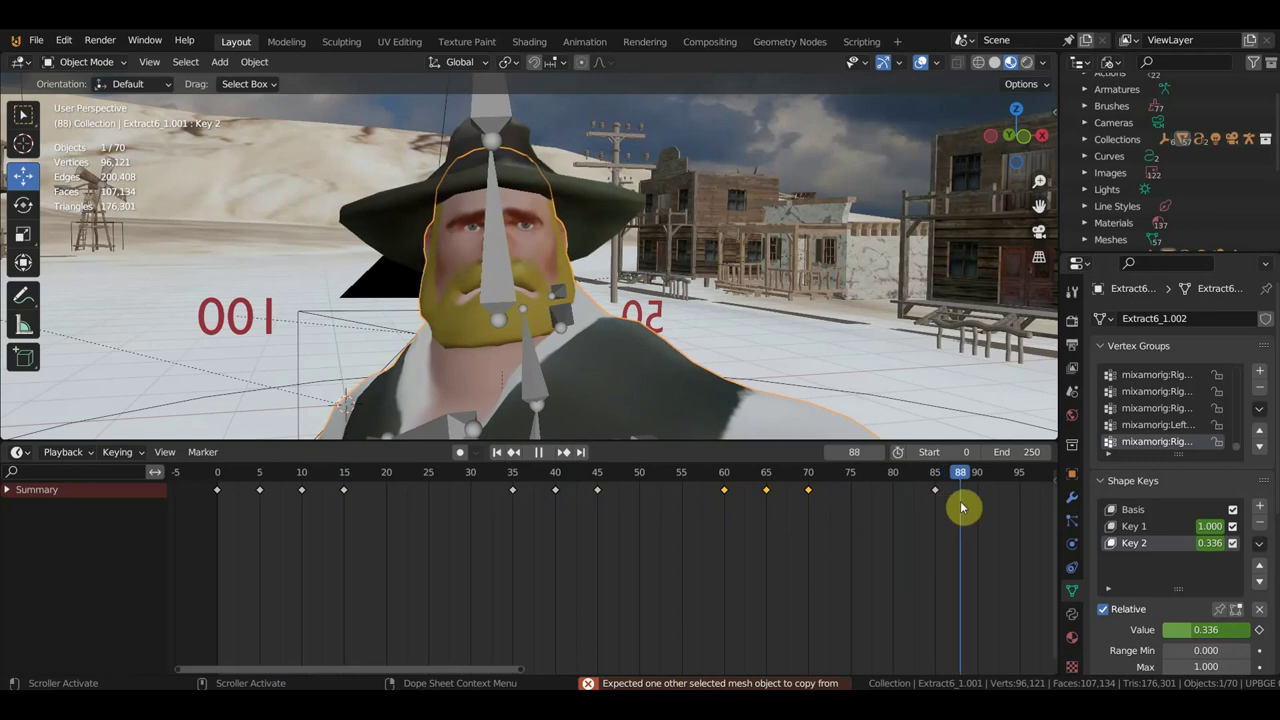
drag(825, 503, 746, 505)
scroll(765, 515, down, 2)
scroll(768, 522, up, 1)
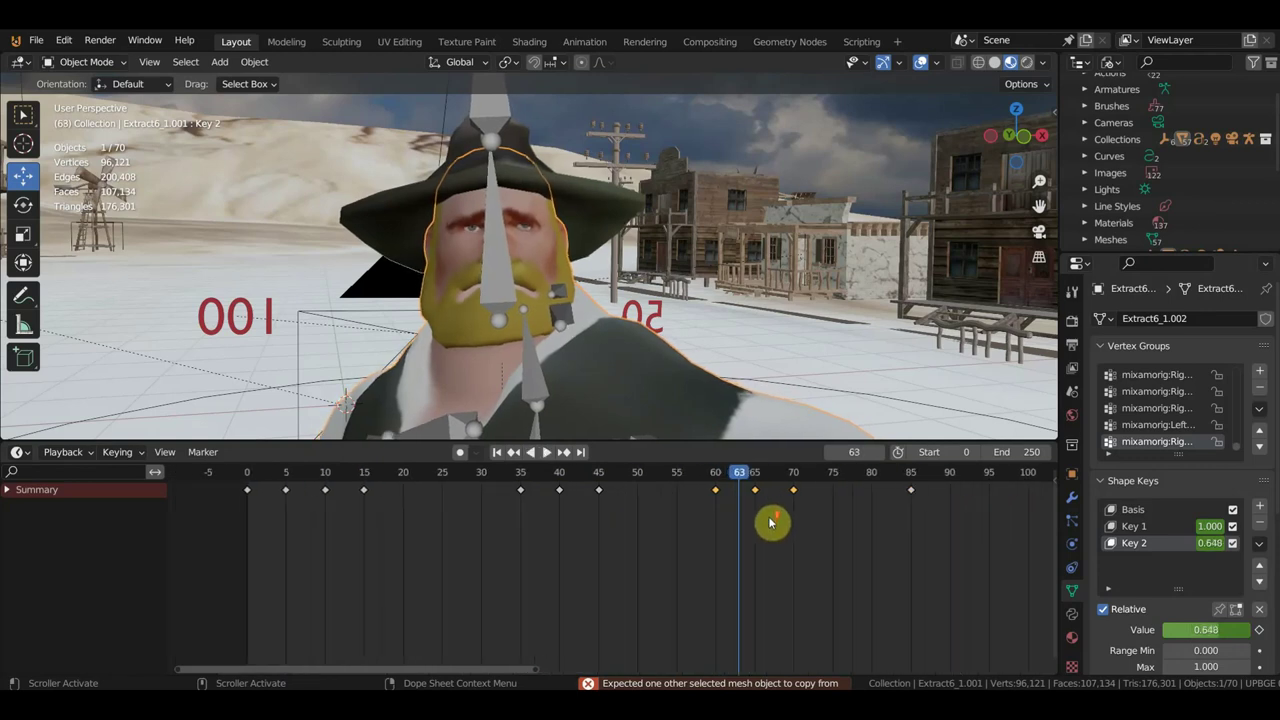
drag(671, 474, 543, 474)
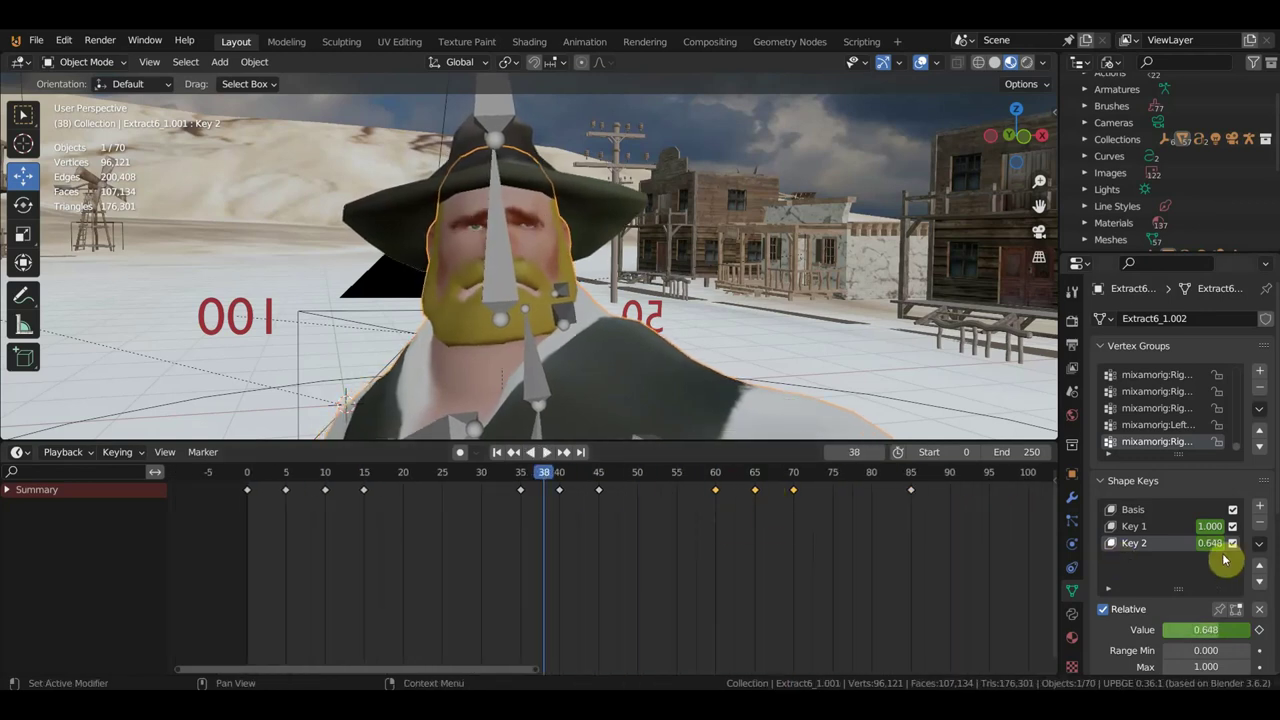
key(Up)
key(Up)
key(Up)
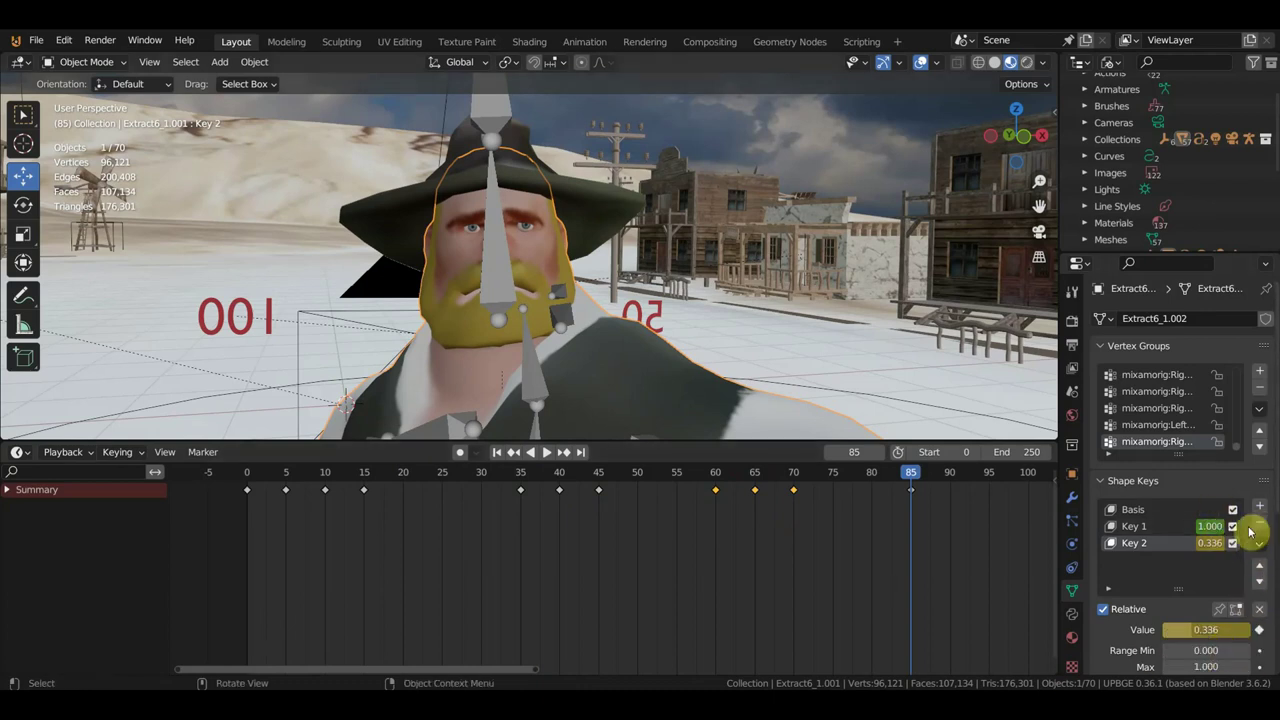
Orbit and zoom around the face to inspect the beard at frame 85
middle_drag(852, 265, 685, 272)
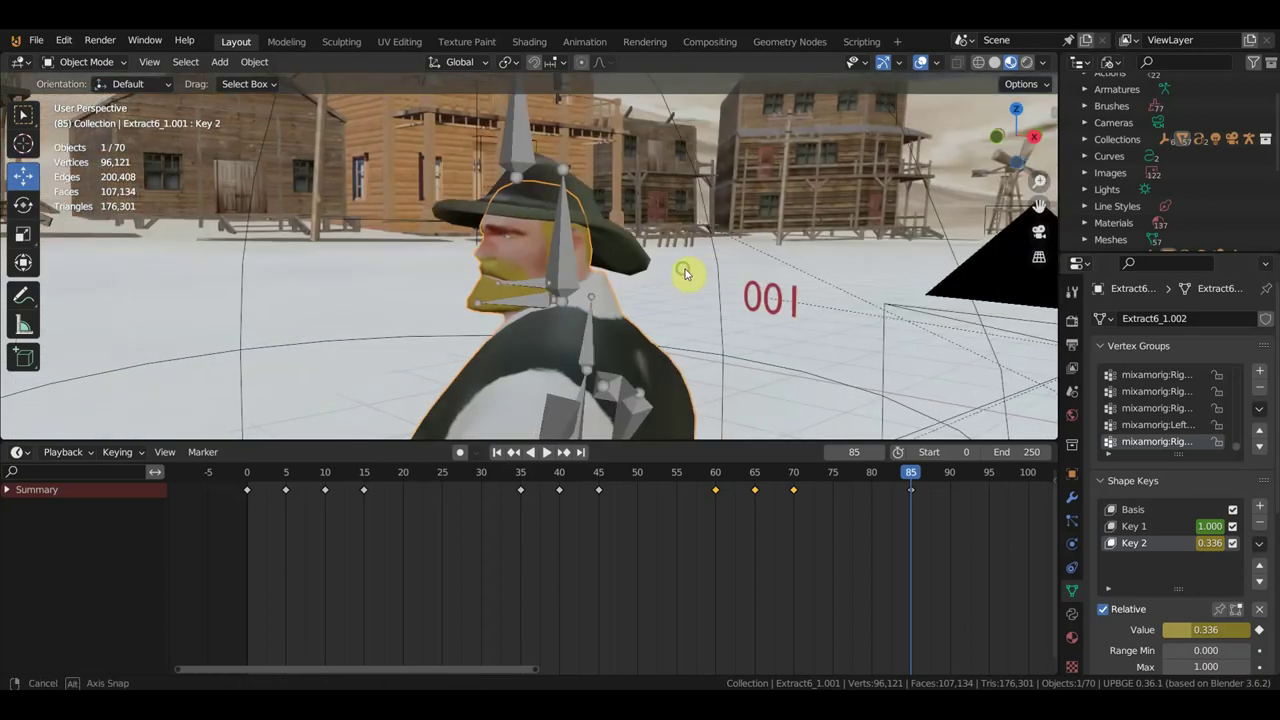
scroll(515, 265, up, 3)
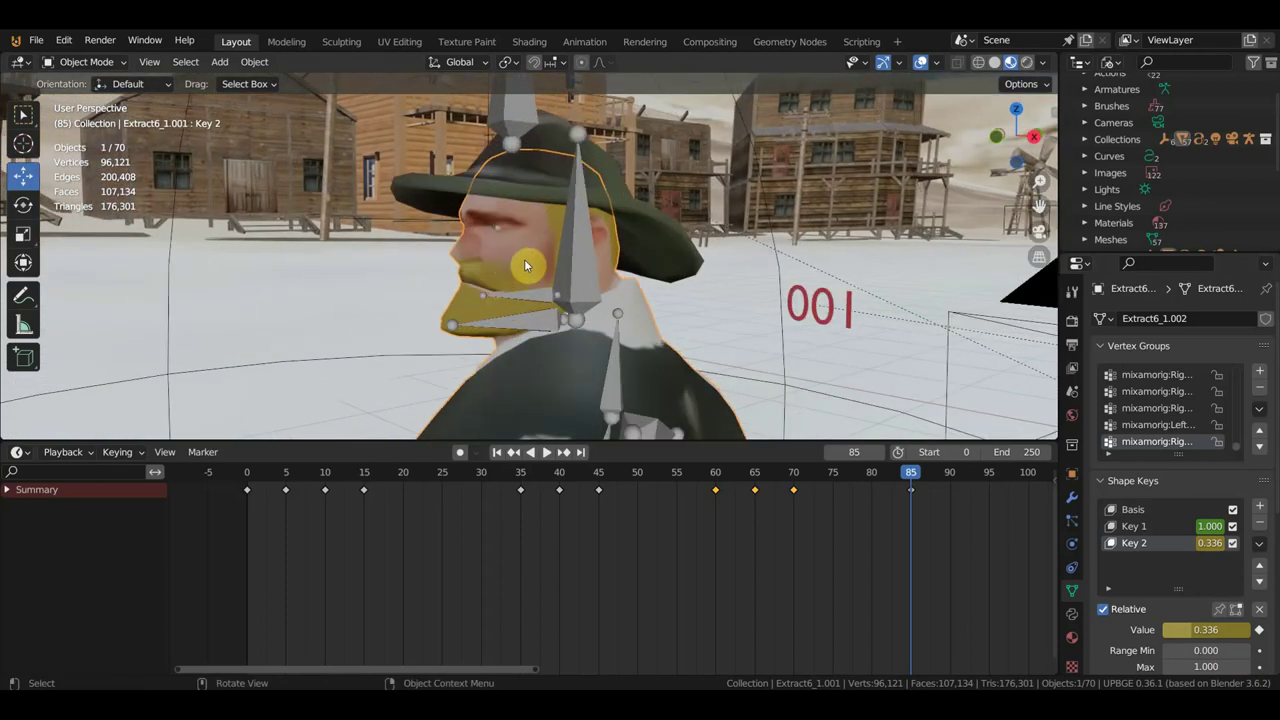
mouse_move(553, 259)
middle_down()
mouse_move(695, 257)
mouse_move(640, 250)
middle_up()
click(86, 62)
Select the armature, show the Action Editor and give the 'в покое' action a Fake User
click(86, 72)
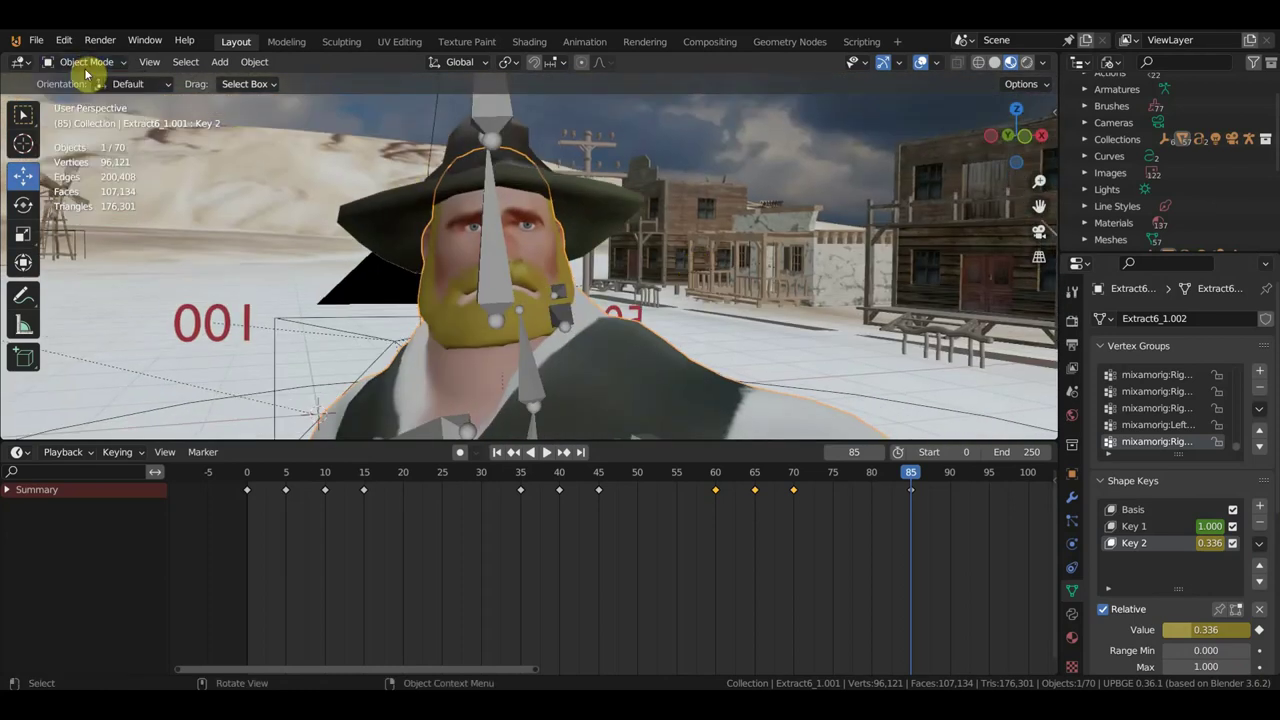
click(498, 125)
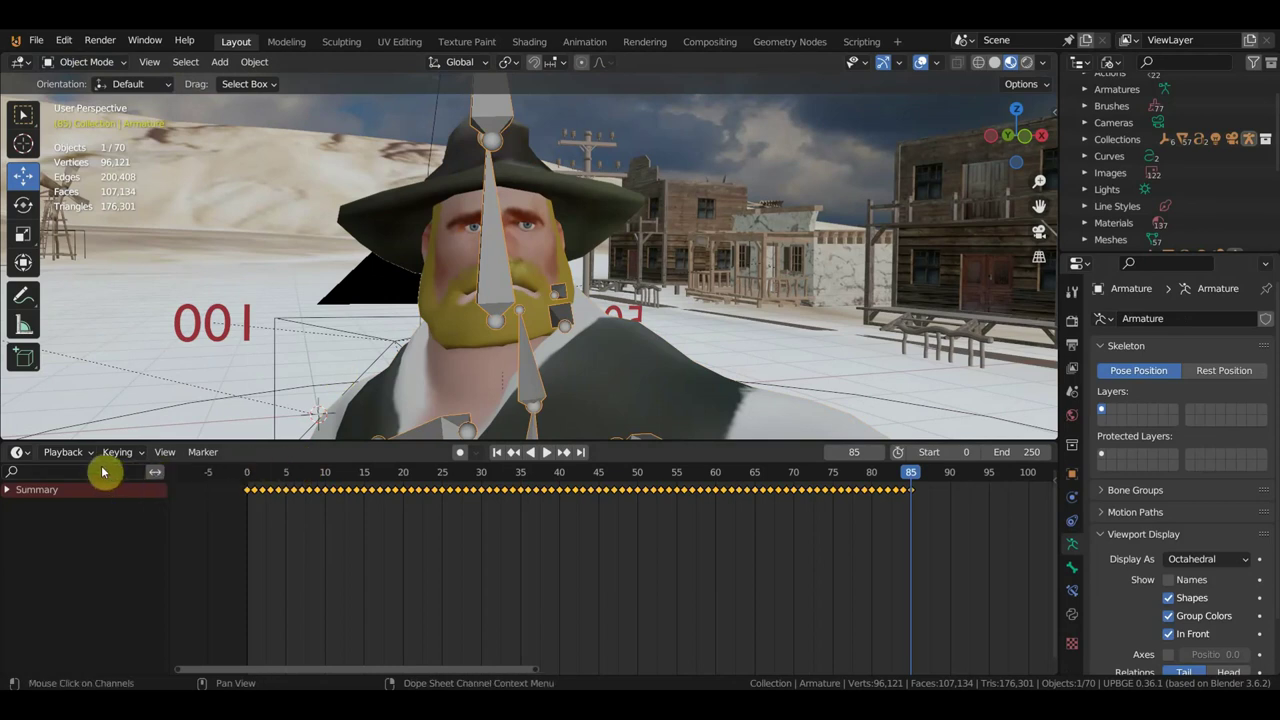
click(19, 452)
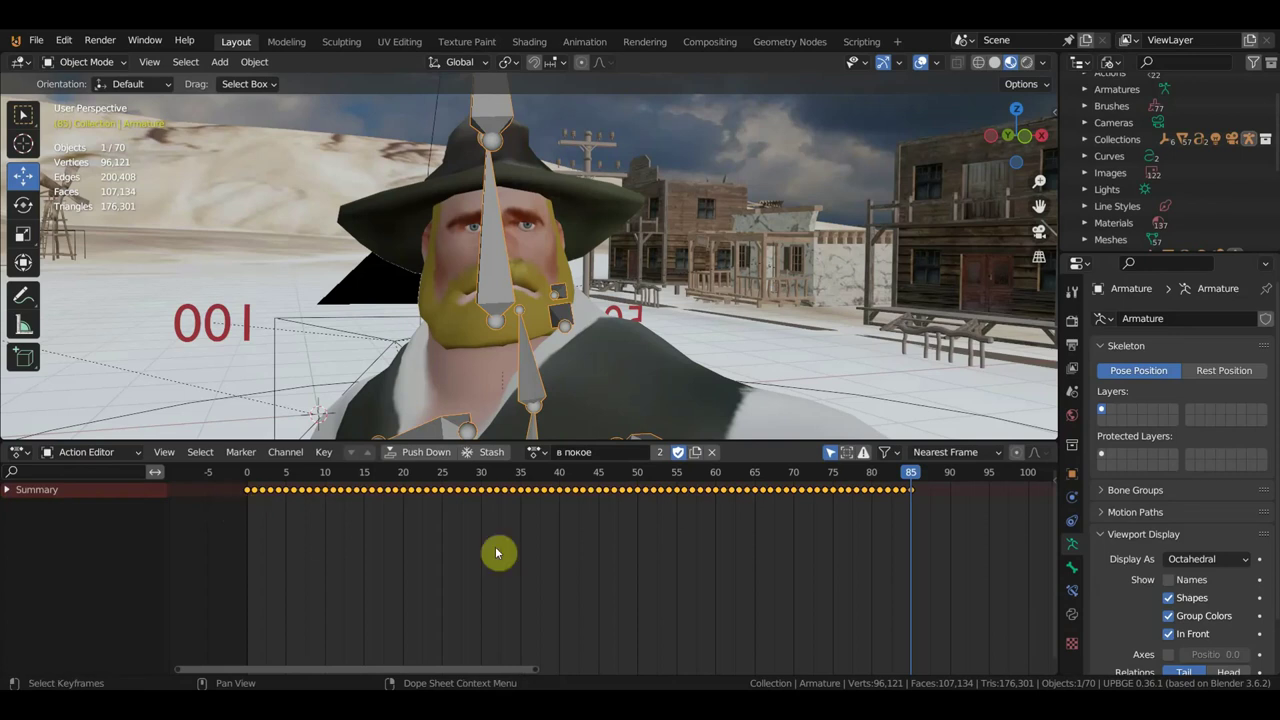
click(679, 453)
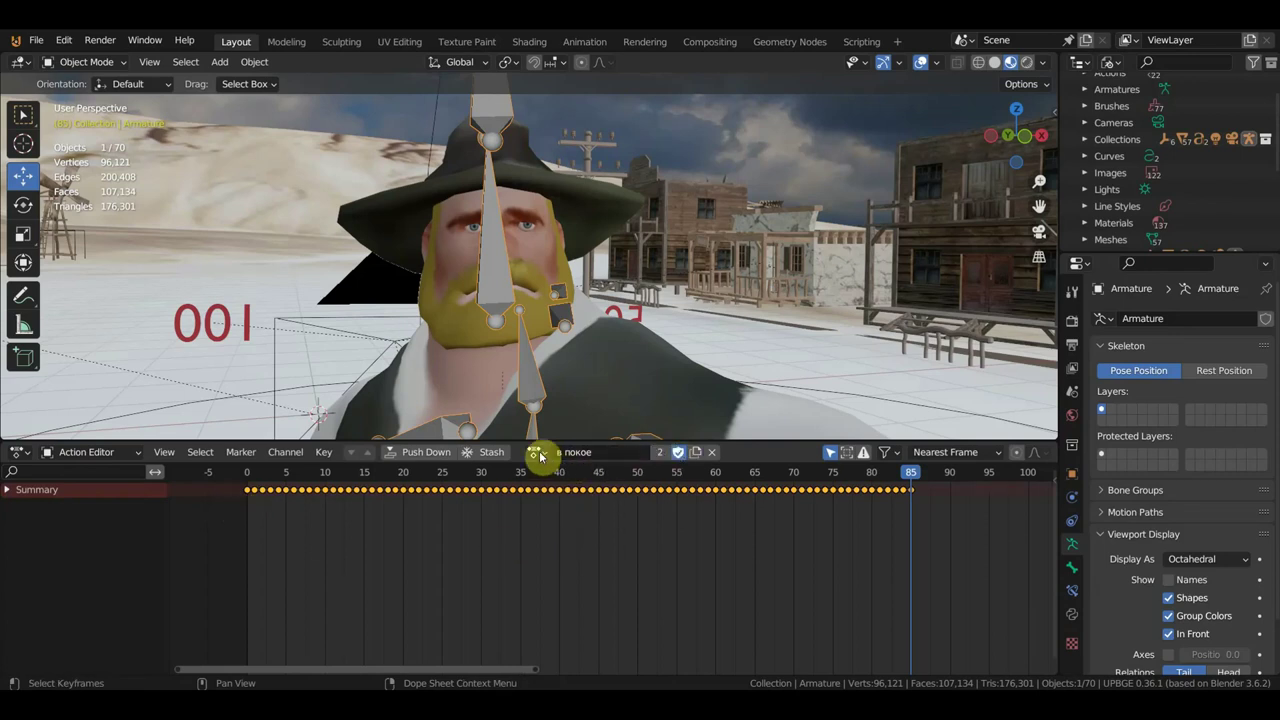
Assign the 'бег с ружьем' action to the armature from the action list
click(538, 453)
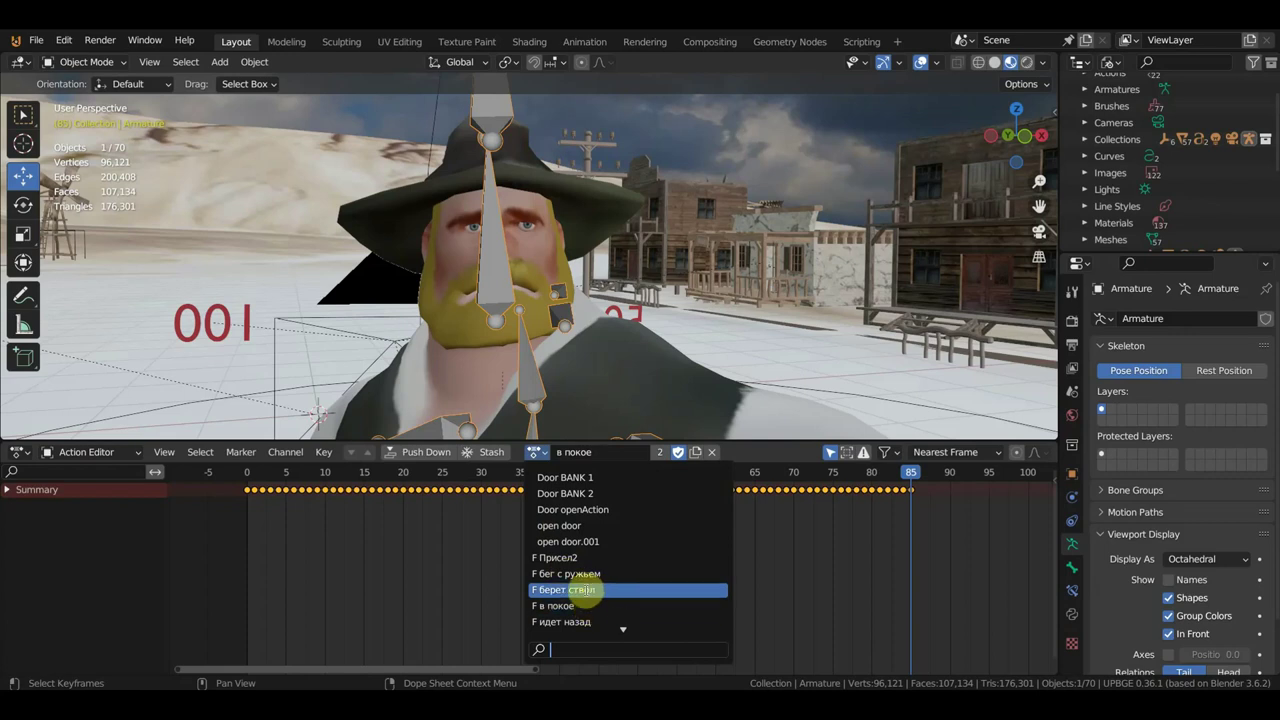
key(Up)
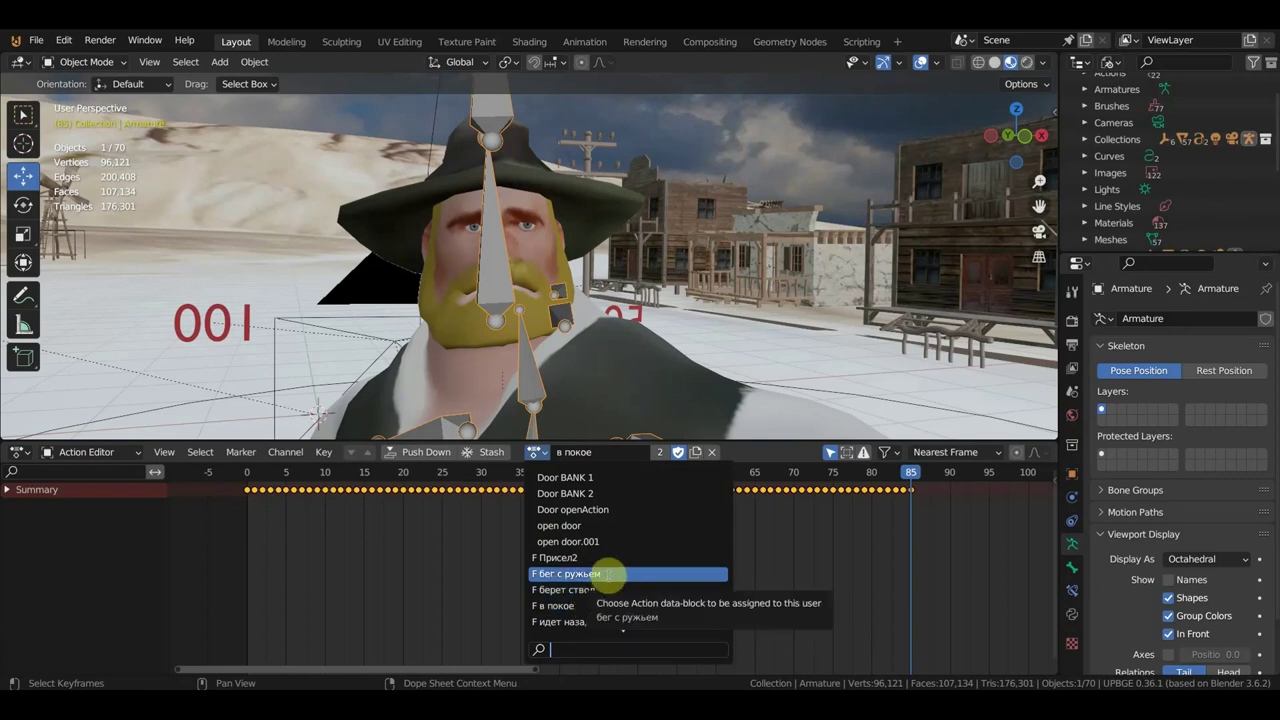
click(608, 574)
mouse_move(660, 409)
middle_down()
mouse_move(580, 314)
mouse_move(514, 306)
mouse_move(527, 290)
middle_up()
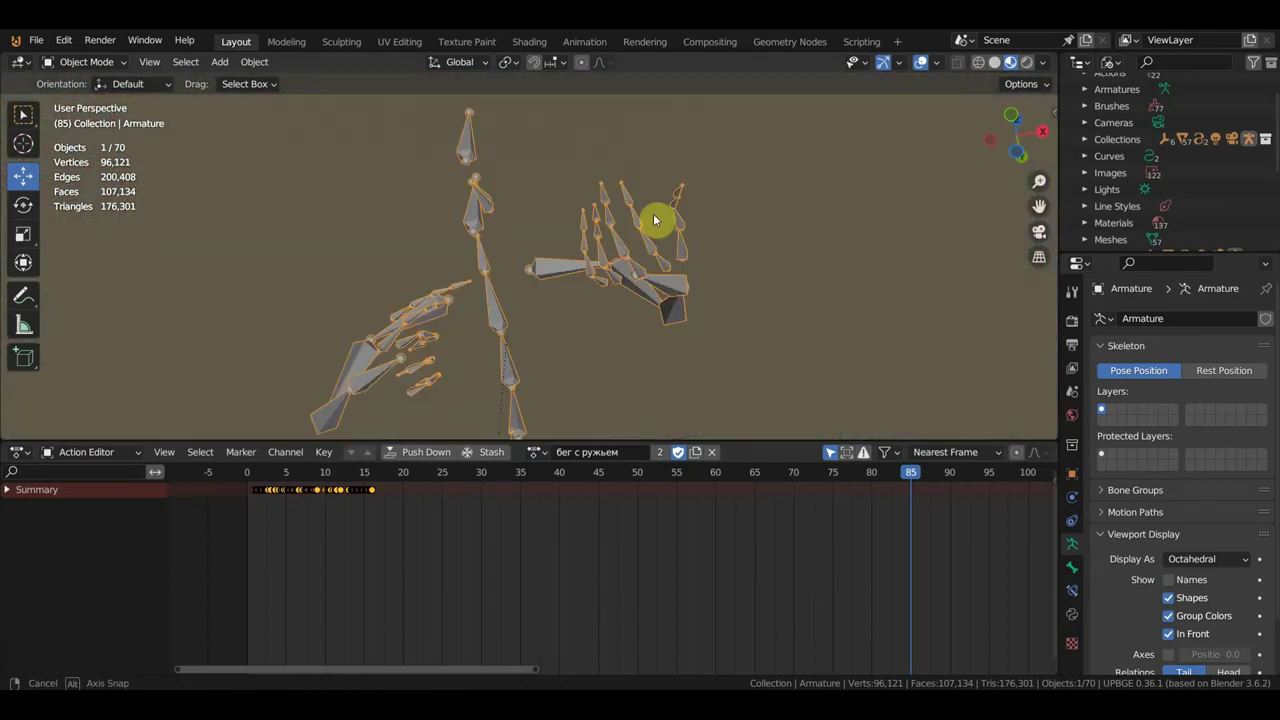
In Pose Mode, select the LeftForeArm bone and go to frame 3 of the action
scroll(609, 189, up, 6)
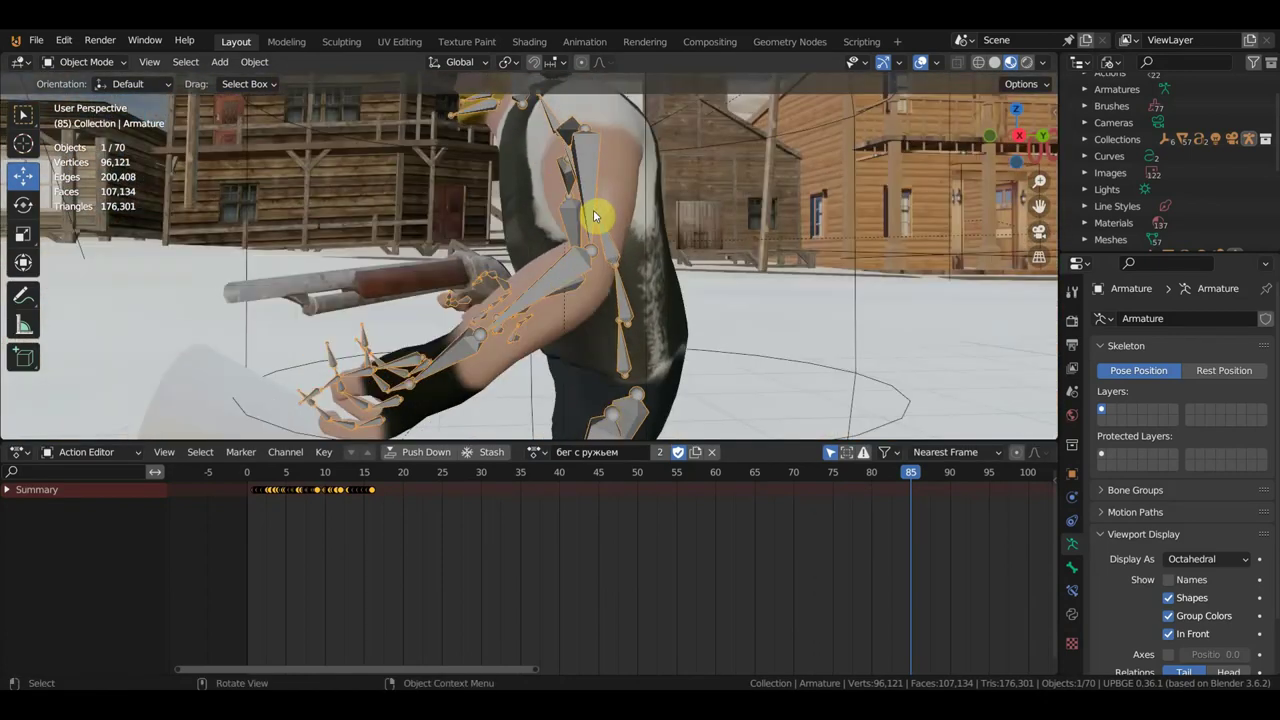
mouse_move(594, 214)
middle_down()
mouse_move(677, 193)
mouse_move(668, 230)
middle_up()
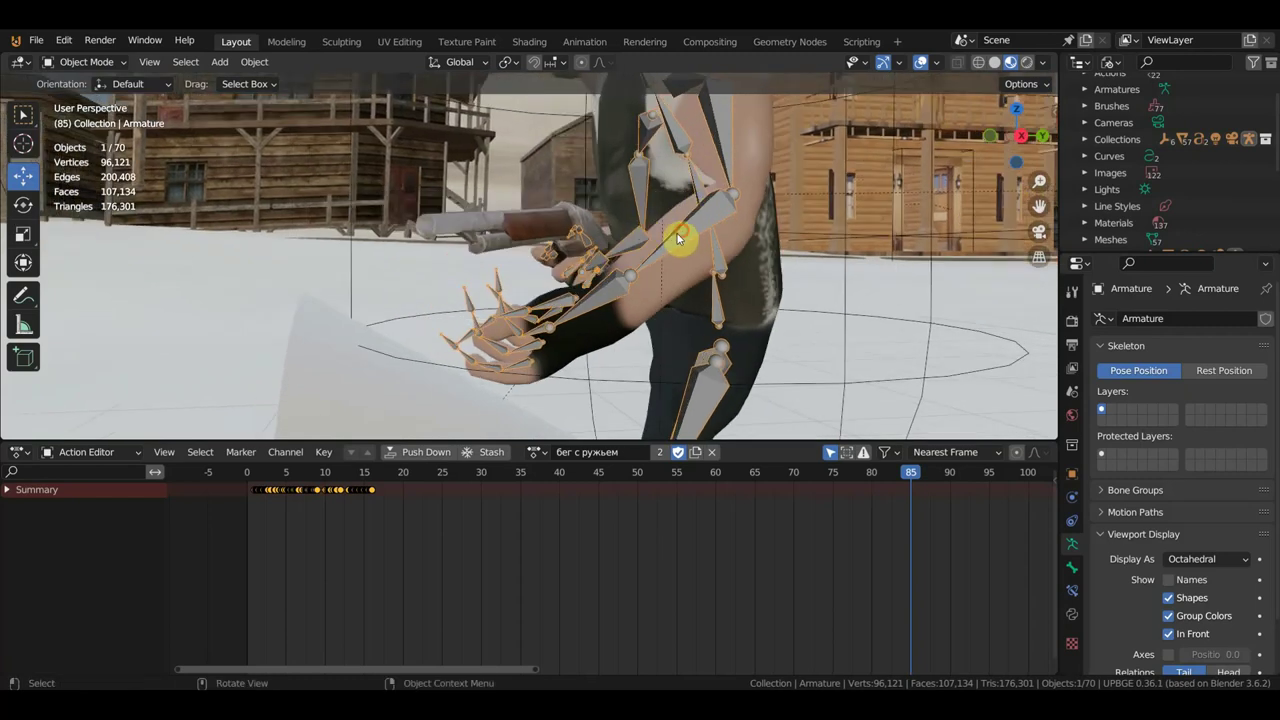
click(86, 62)
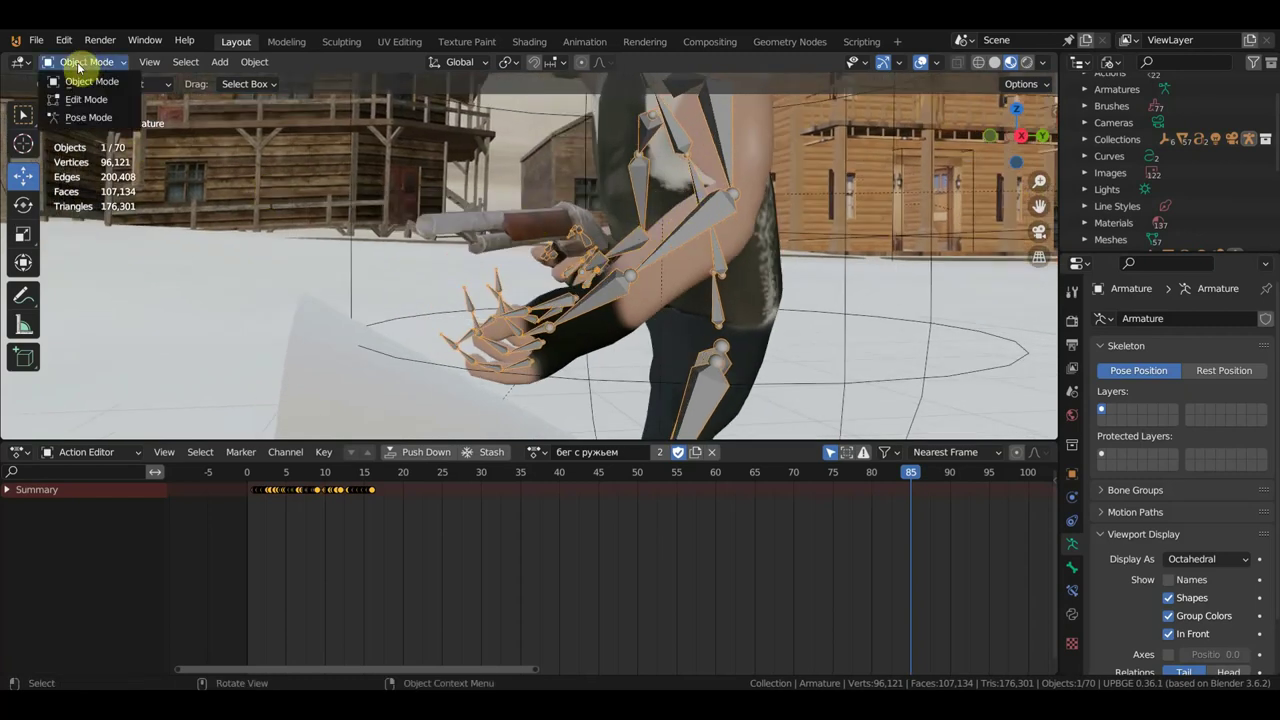
click(90, 119)
click(696, 236)
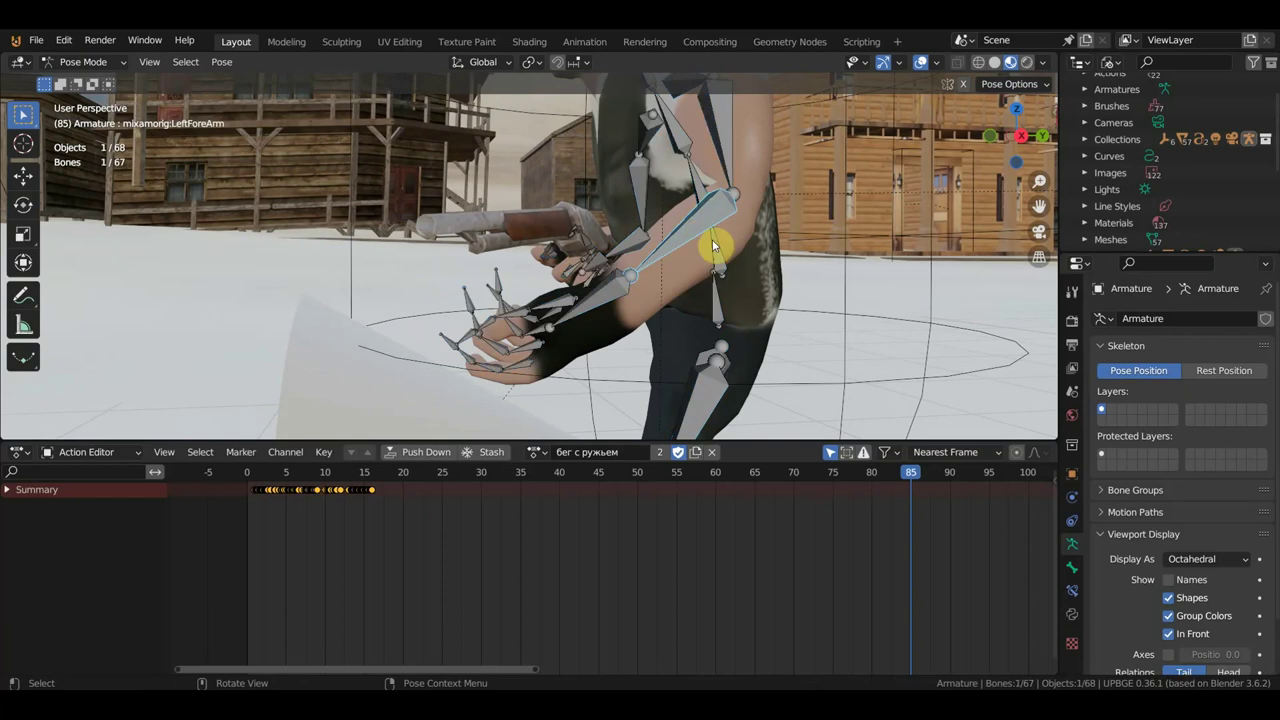
mouse_move(377, 523)
ctrl+middle_down()
mouse_move(911, 541)
mouse_move(917, 566)
mouse_move(525, 583)
ctrl+middle_up()
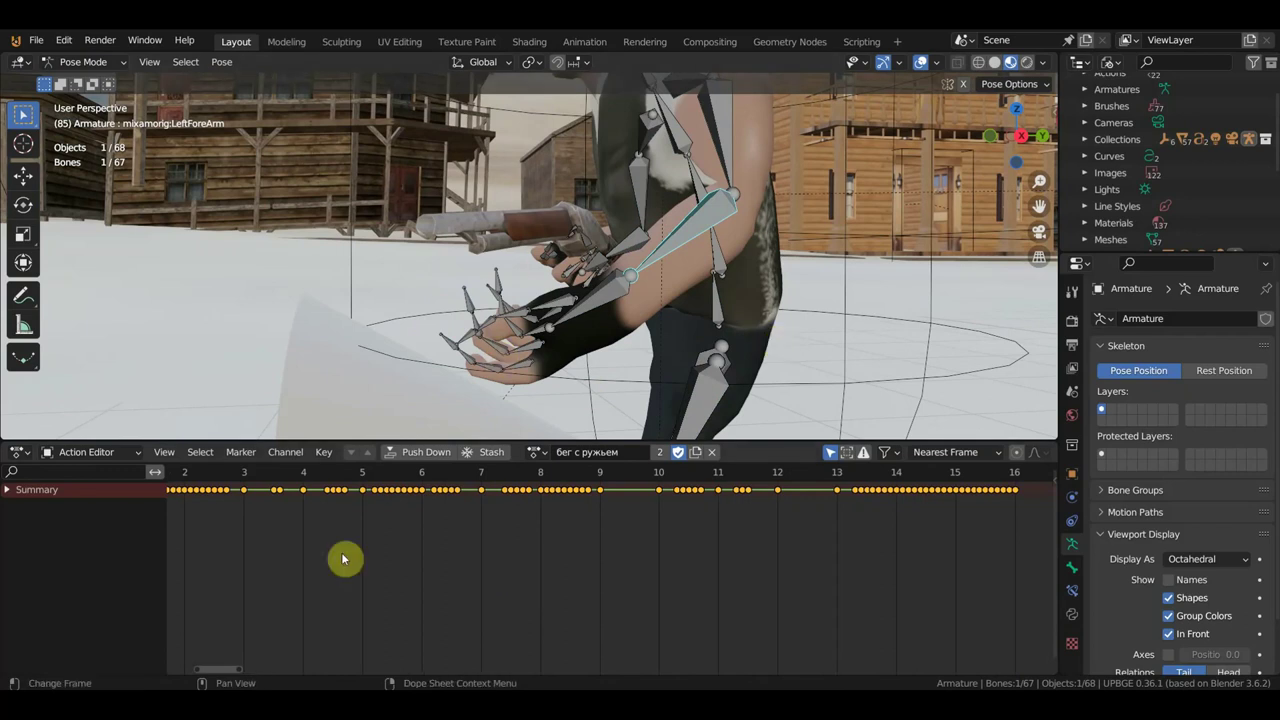
click(245, 472)
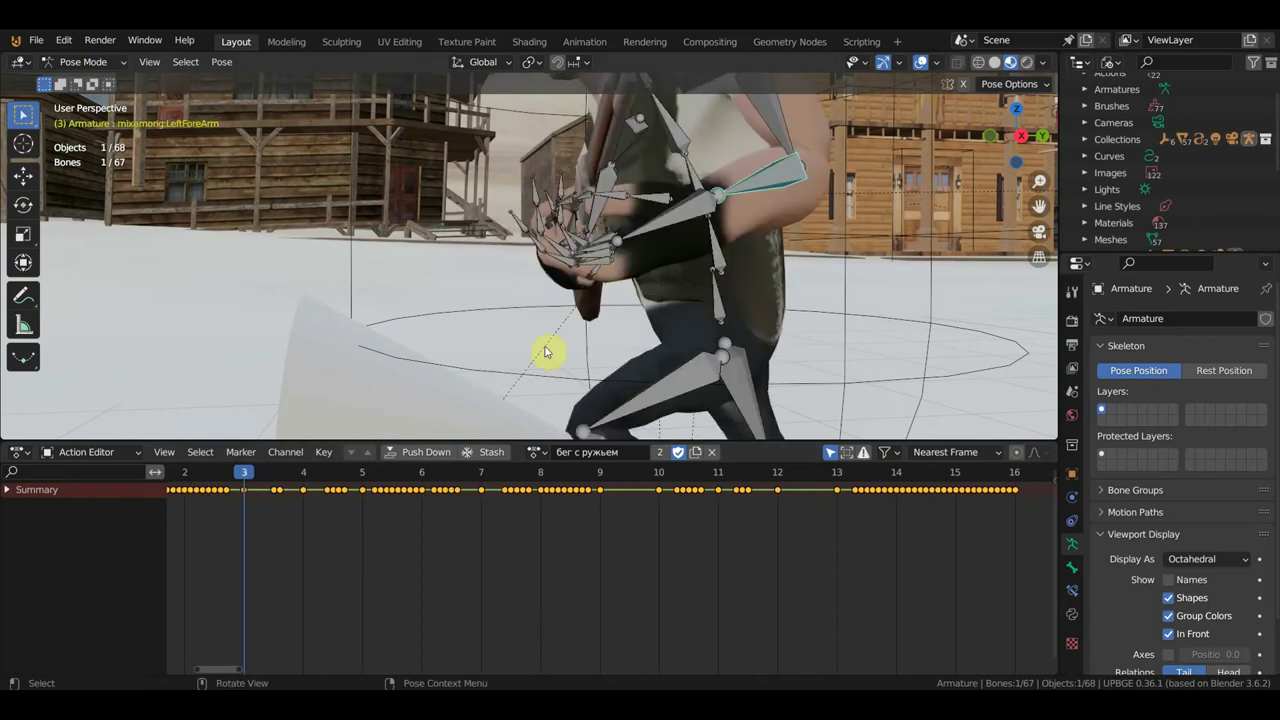
Rotate and move the LeftForeArm so the arm bends up toward the chest
mouse_move(545, 352)
middle_down()
mouse_move(725, 320)
mouse_move(715, 312)
middle_up()
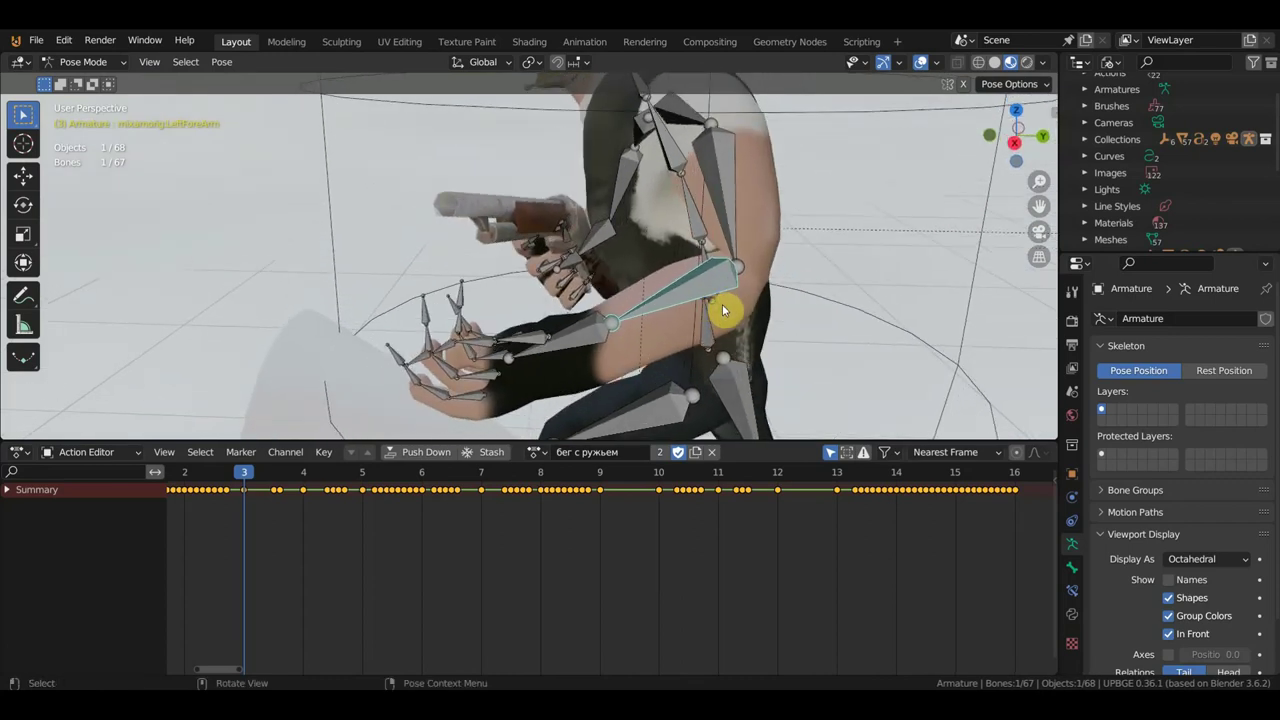
click(725, 187)
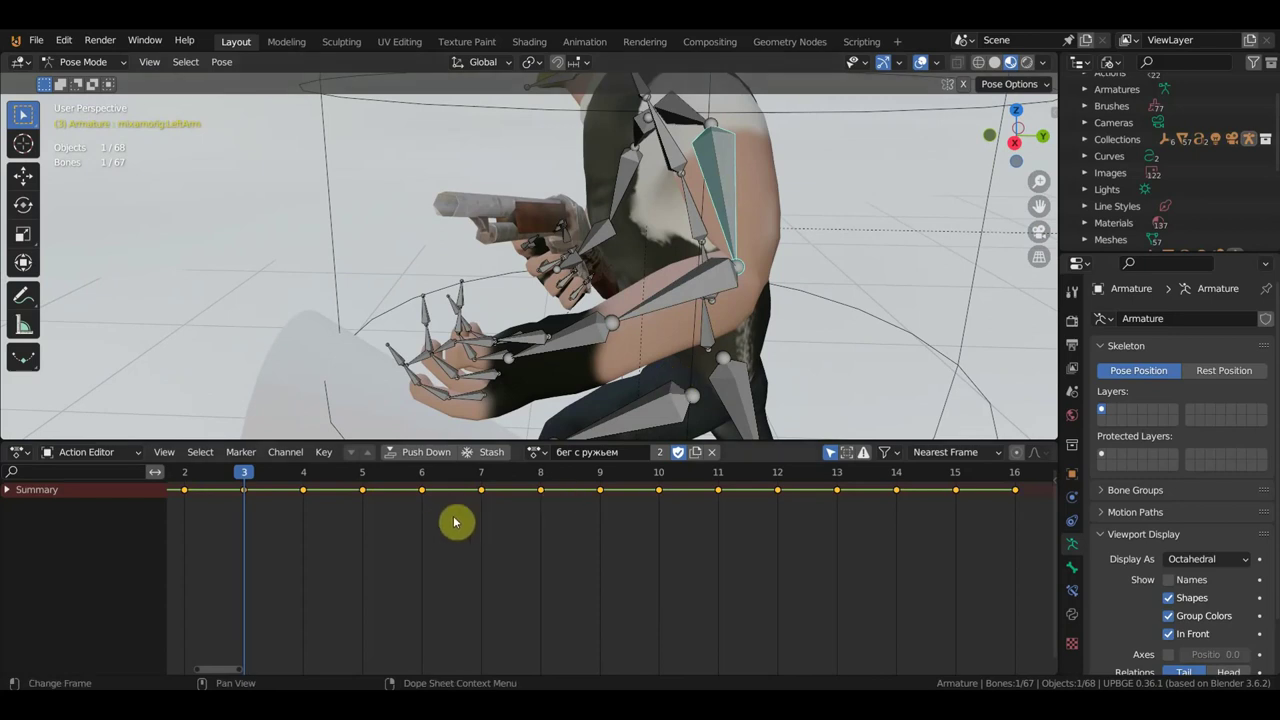
click(674, 297)
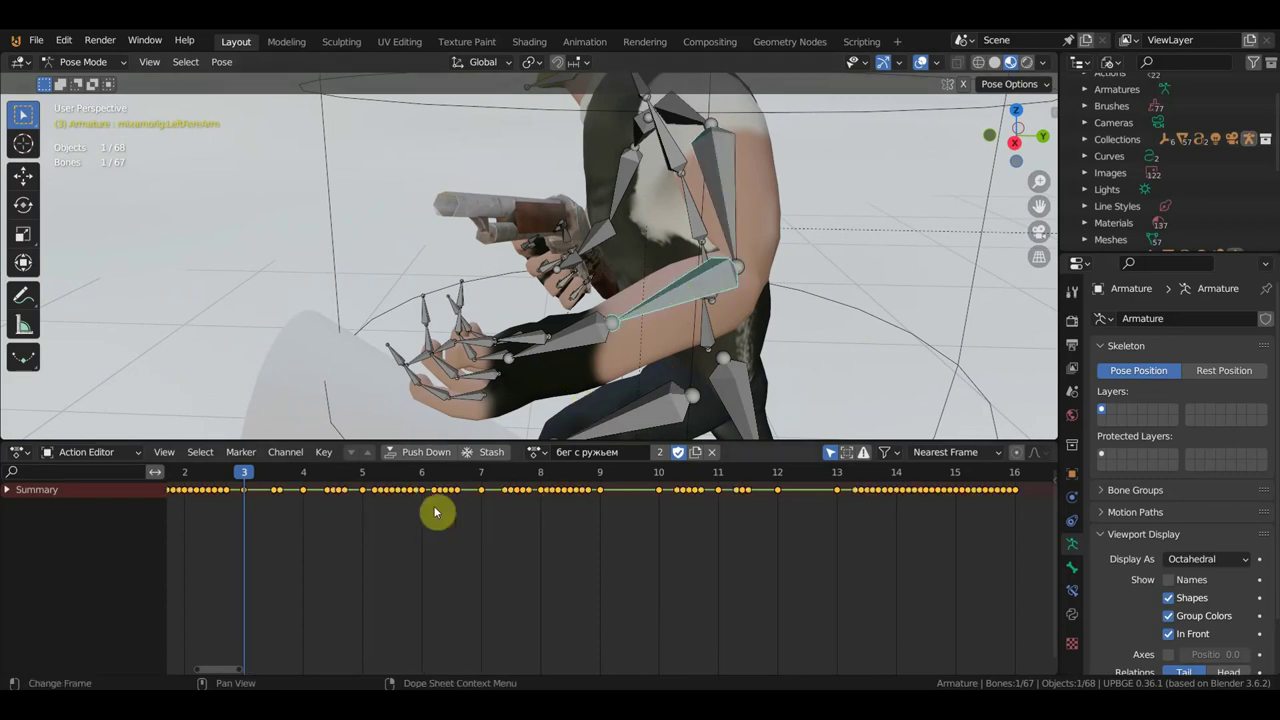
key(r)
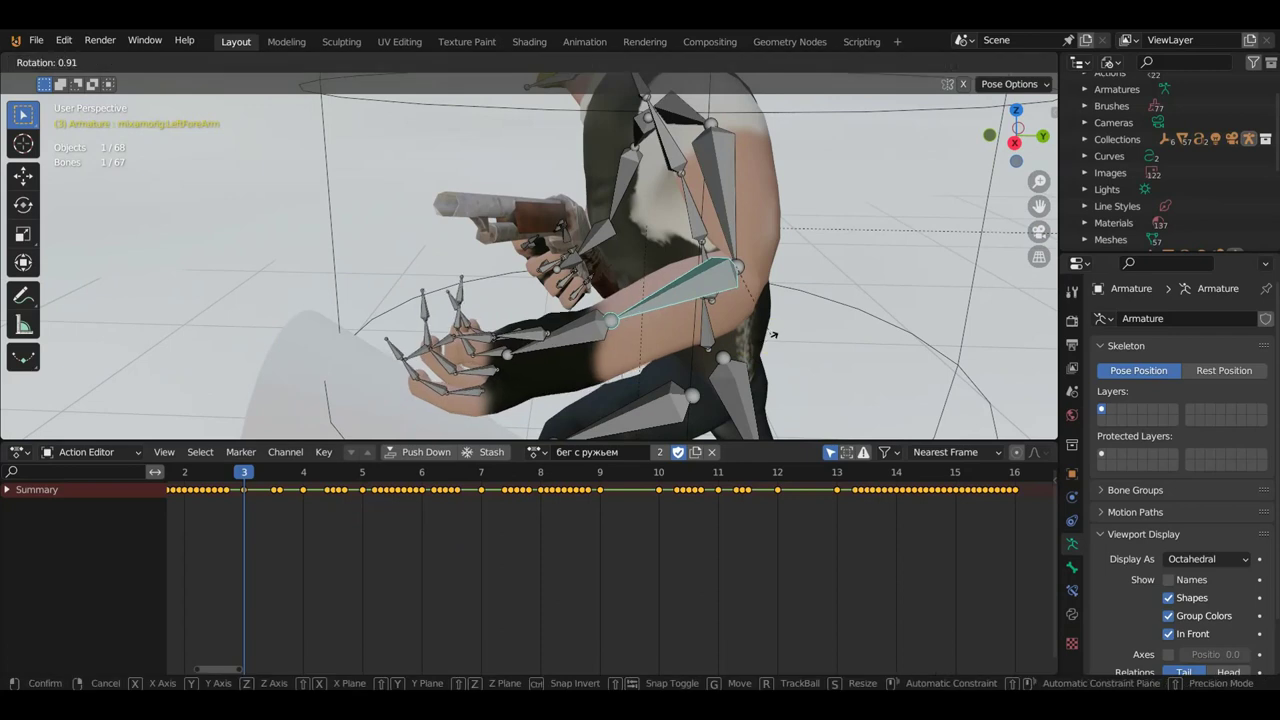
key(g)
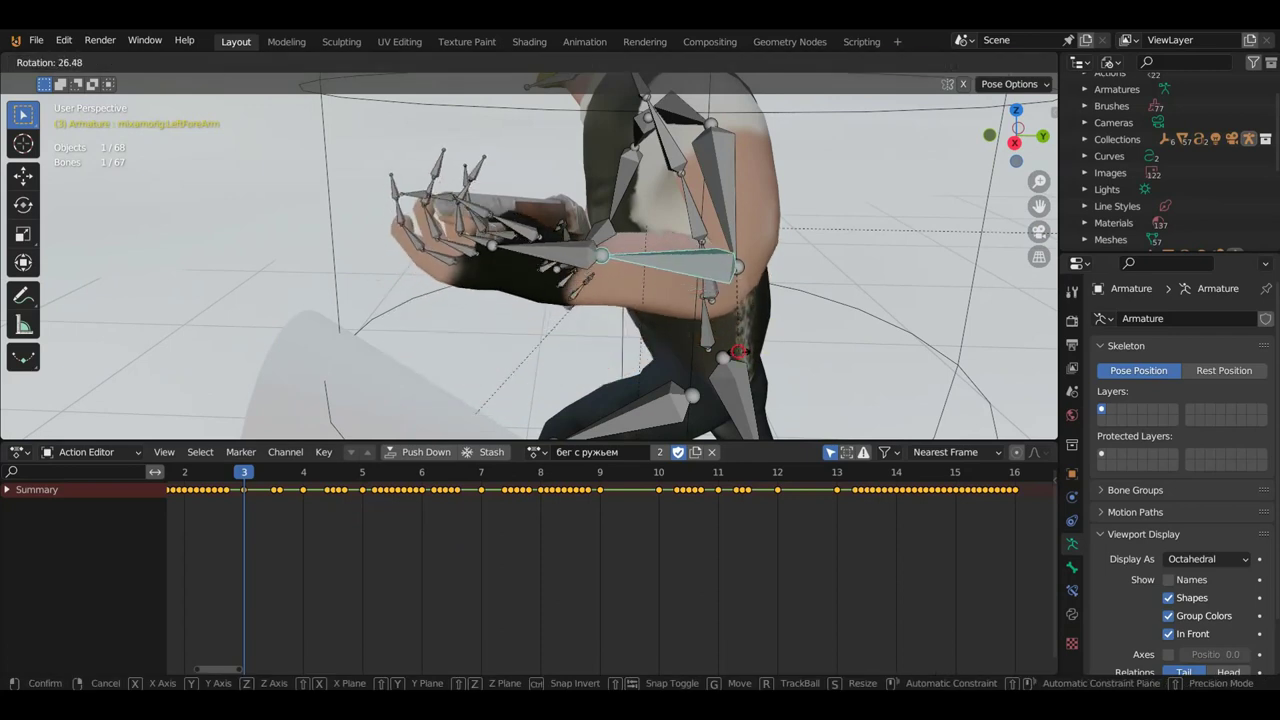
click(666, 309)
mouse_move(666, 309)
middle_down()
mouse_move(641, 331)
mouse_move(676, 295)
middle_up()
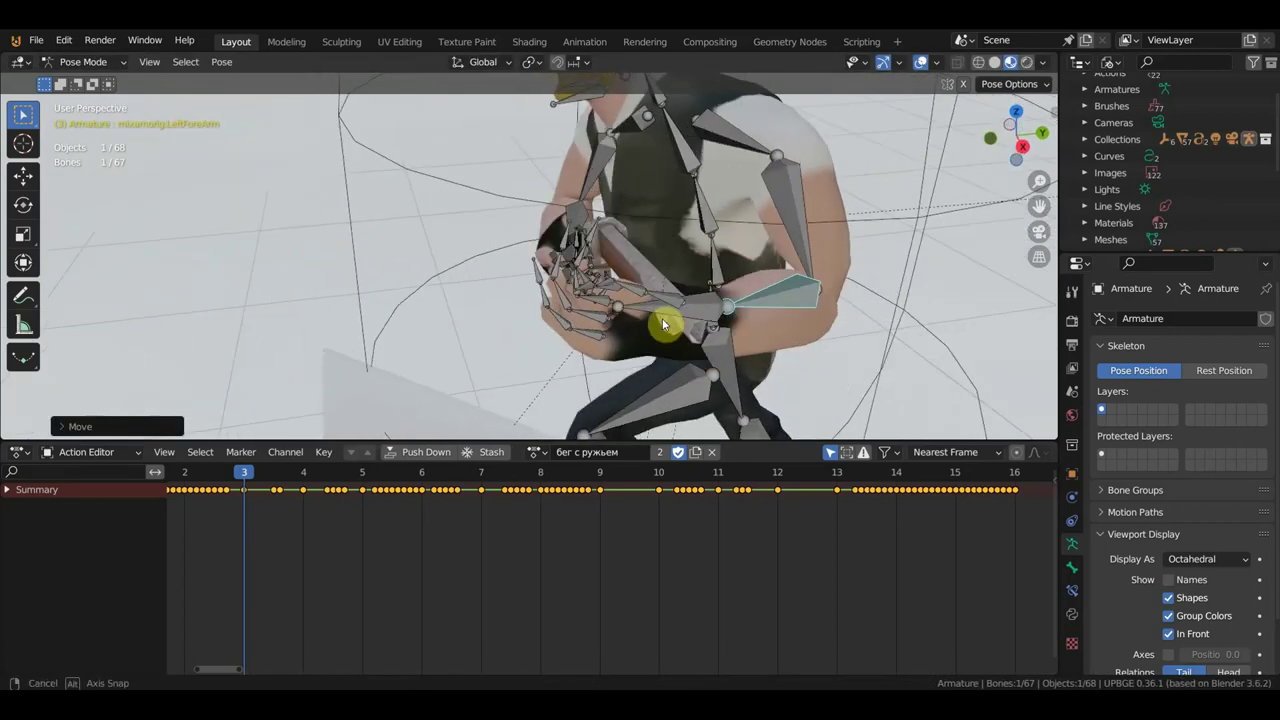
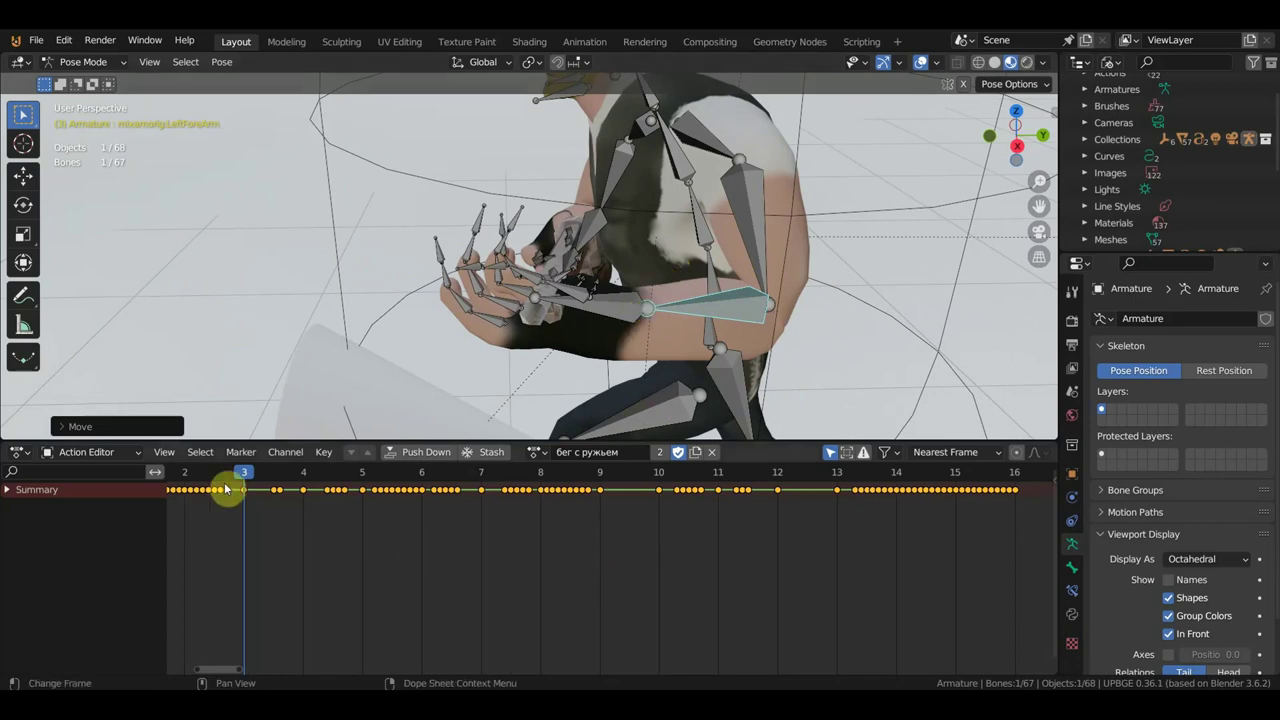
Scrub the run action forward to frame 7
click(290, 473)
drag(365, 483, 462, 483)
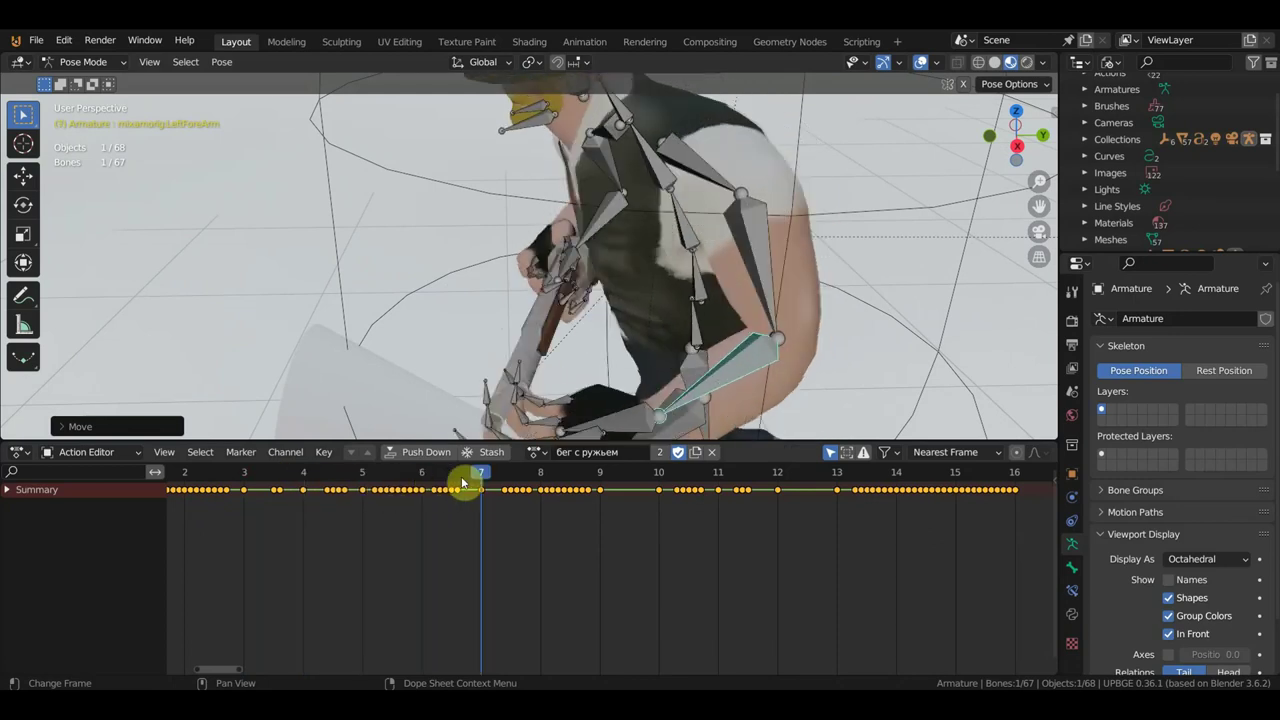
middle_drag(737, 300, 737, 314)
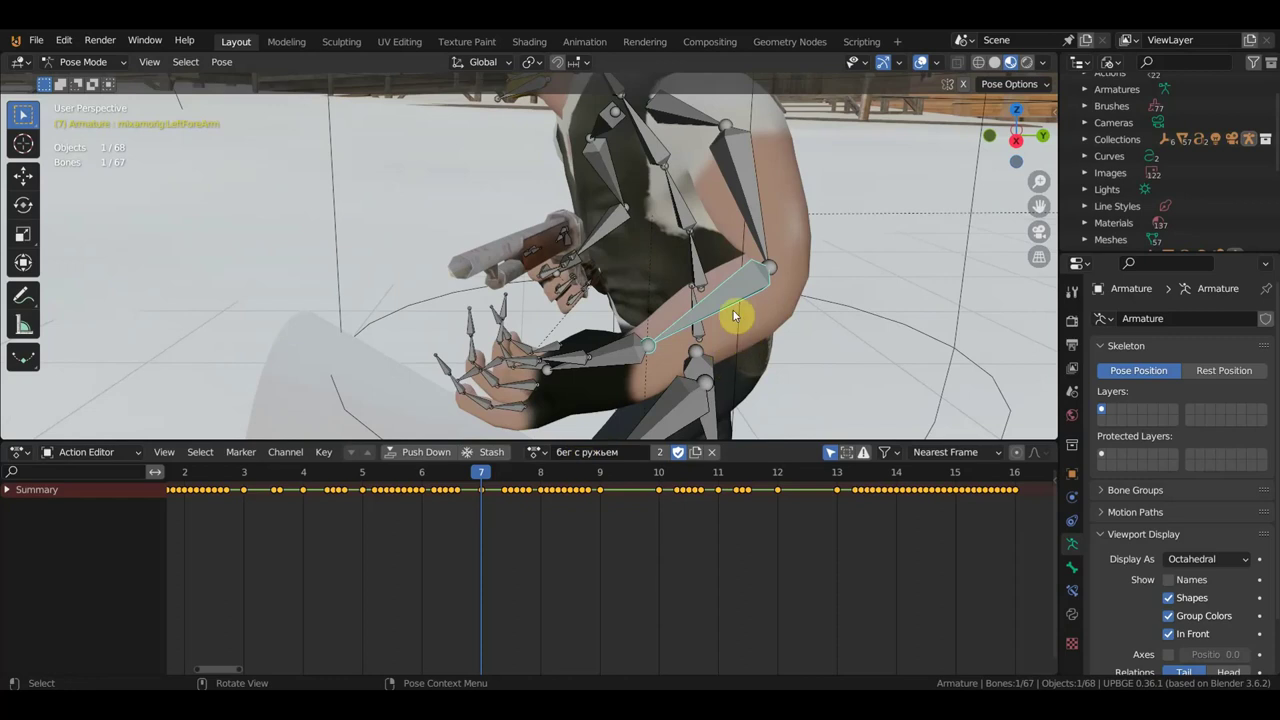
Try a left forearm rotation, check the mesh without overlays, undo it, and select LeftShoulder
key(r)
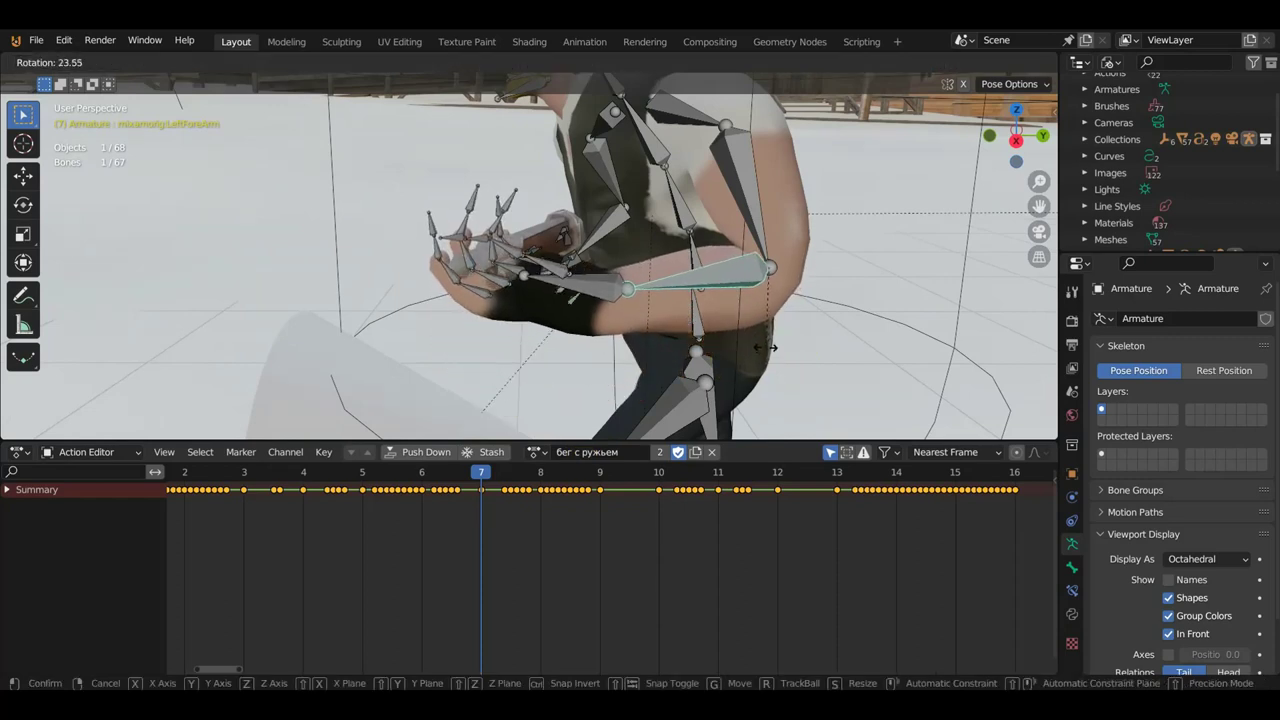
click(762, 337)
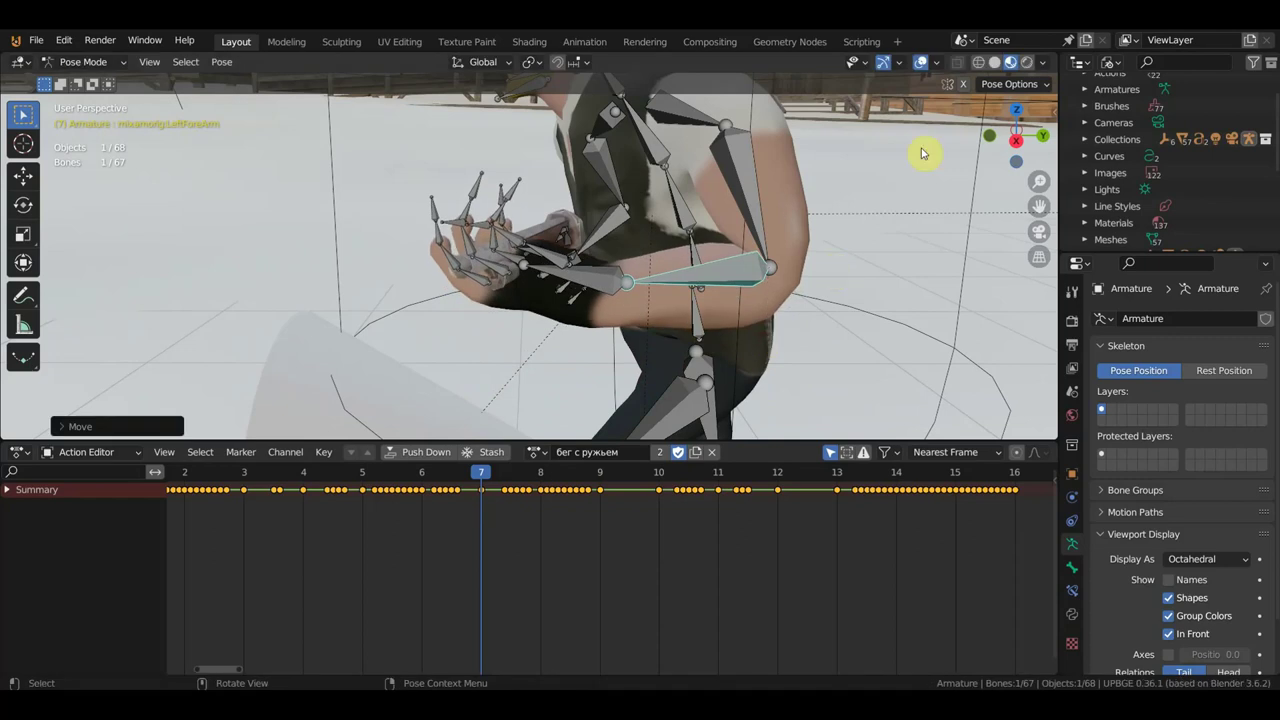
click(919, 64)
mouse_move(823, 229)
middle_down()
mouse_move(786, 333)
mouse_move(743, 314)
mouse_move(785, 271)
middle_up()
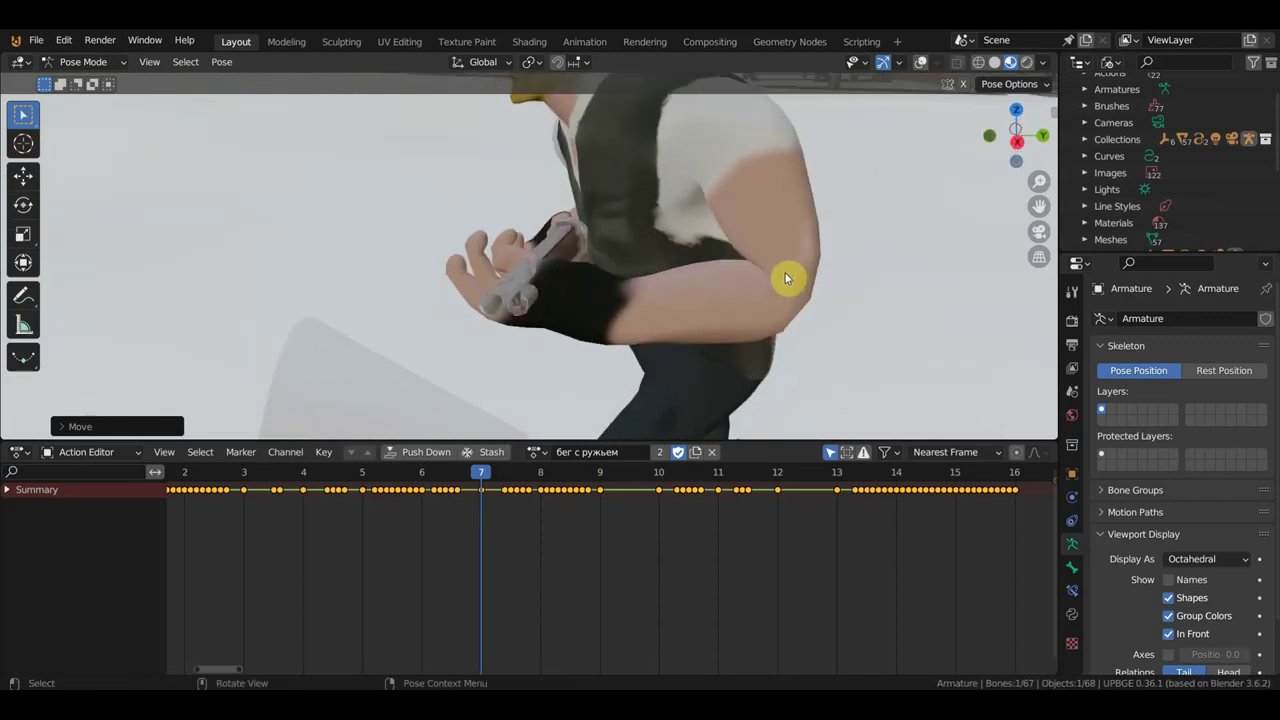
click(921, 62)
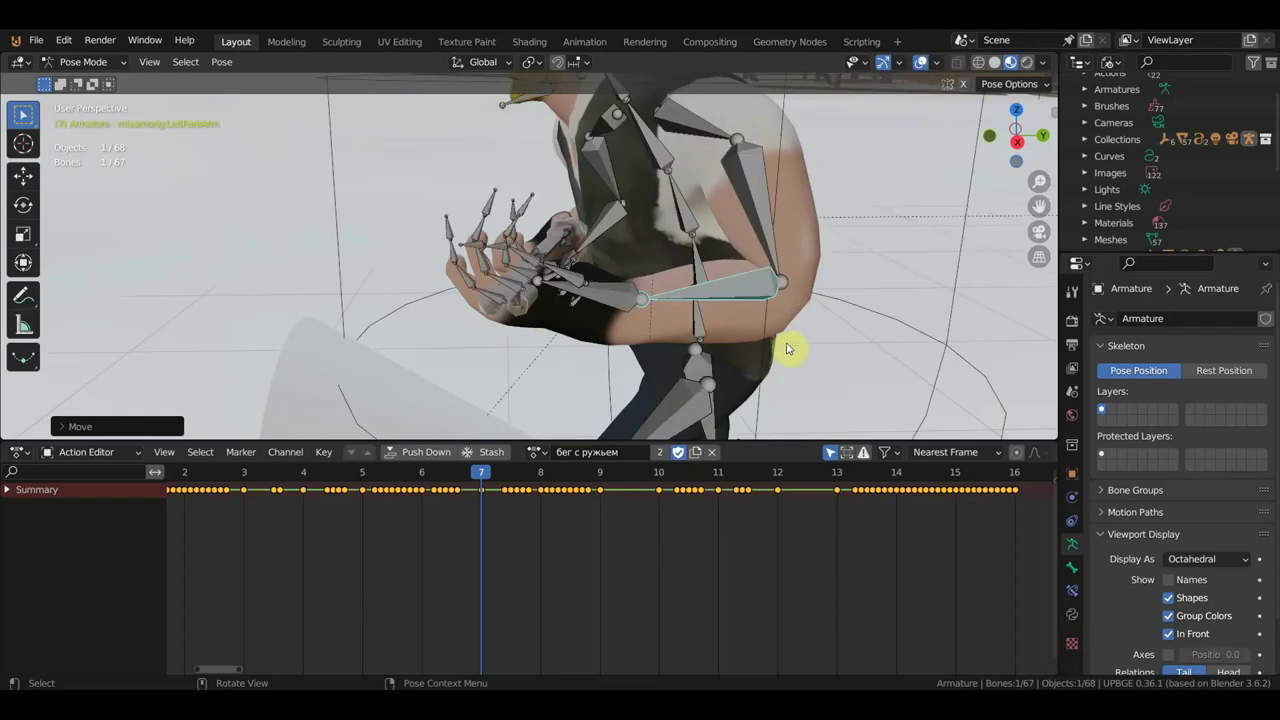
key(ctrl+z)
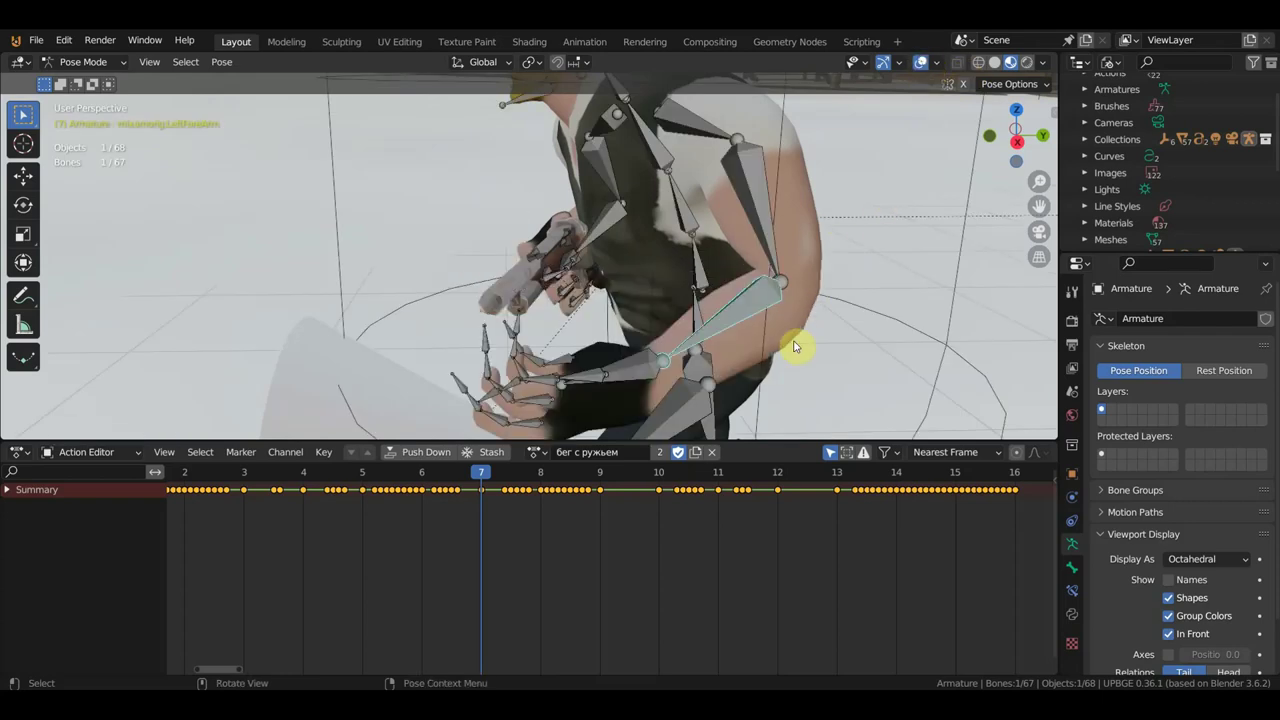
click(700, 135)
middle_drag(729, 162, 741, 377)
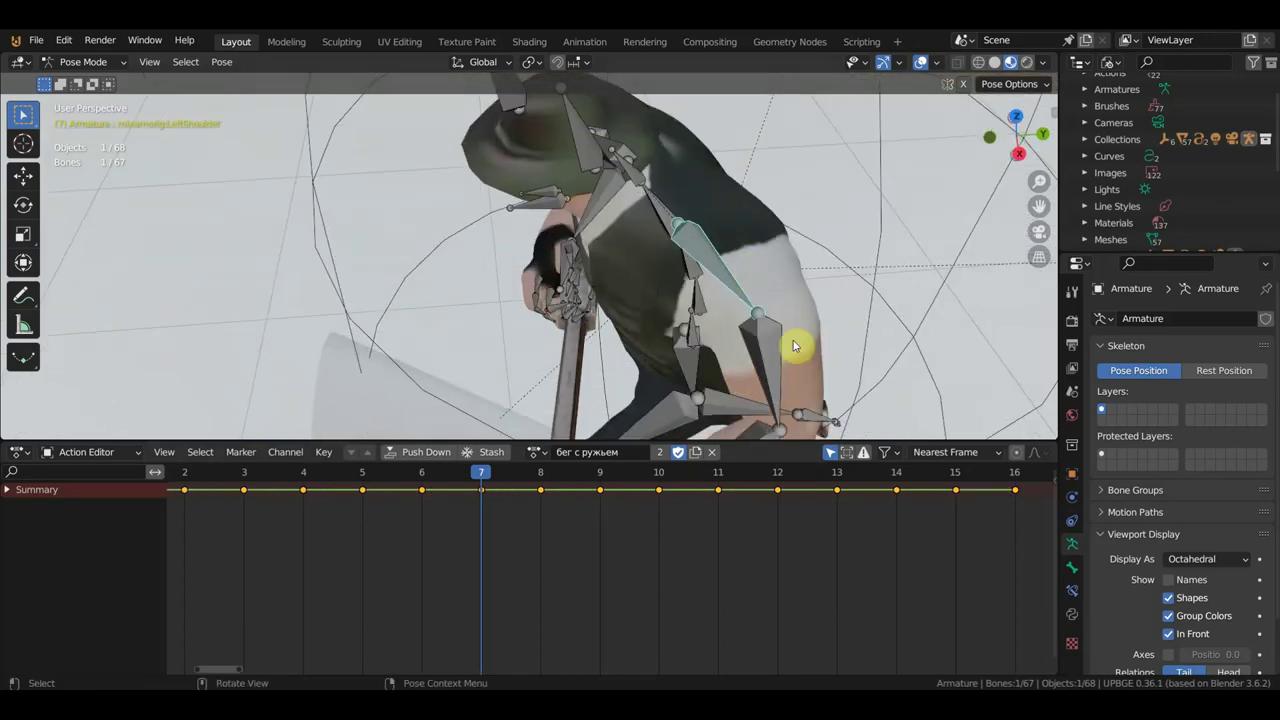
Box-select and delete all of the left shoulder's existing keyframes
drag(509, 480, 712, 515)
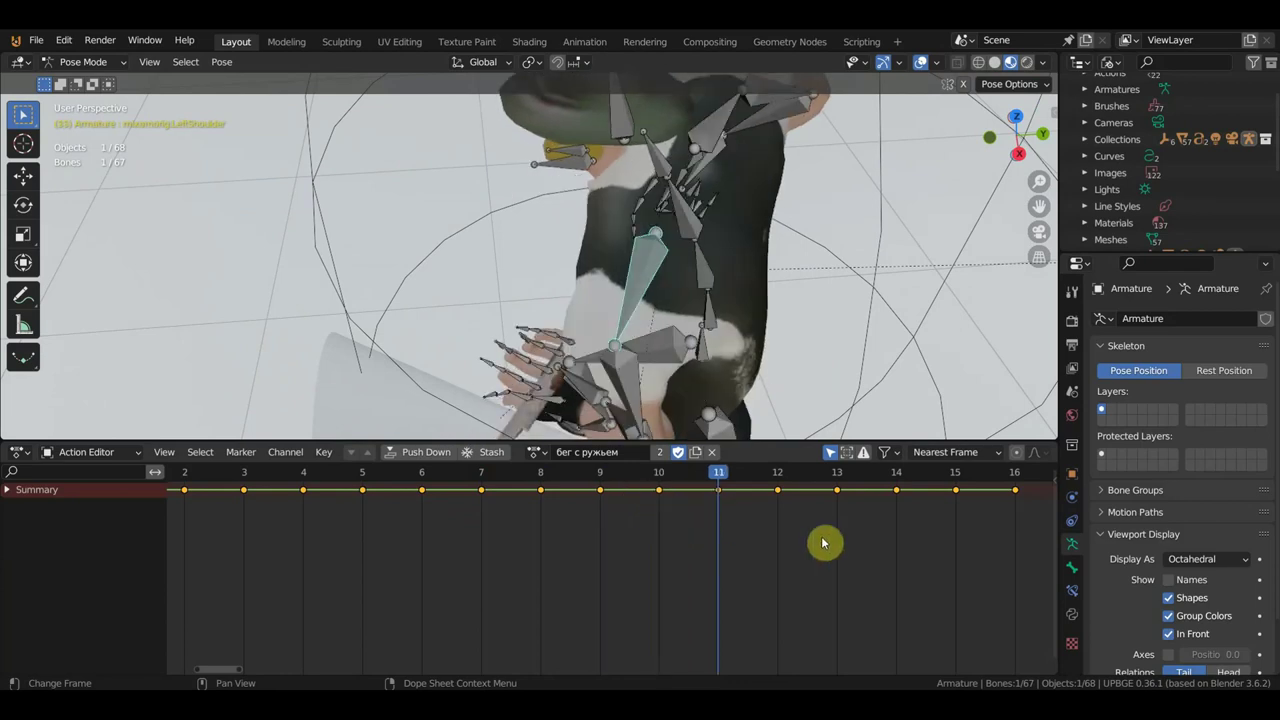
drag(1030, 551, 175, 487)
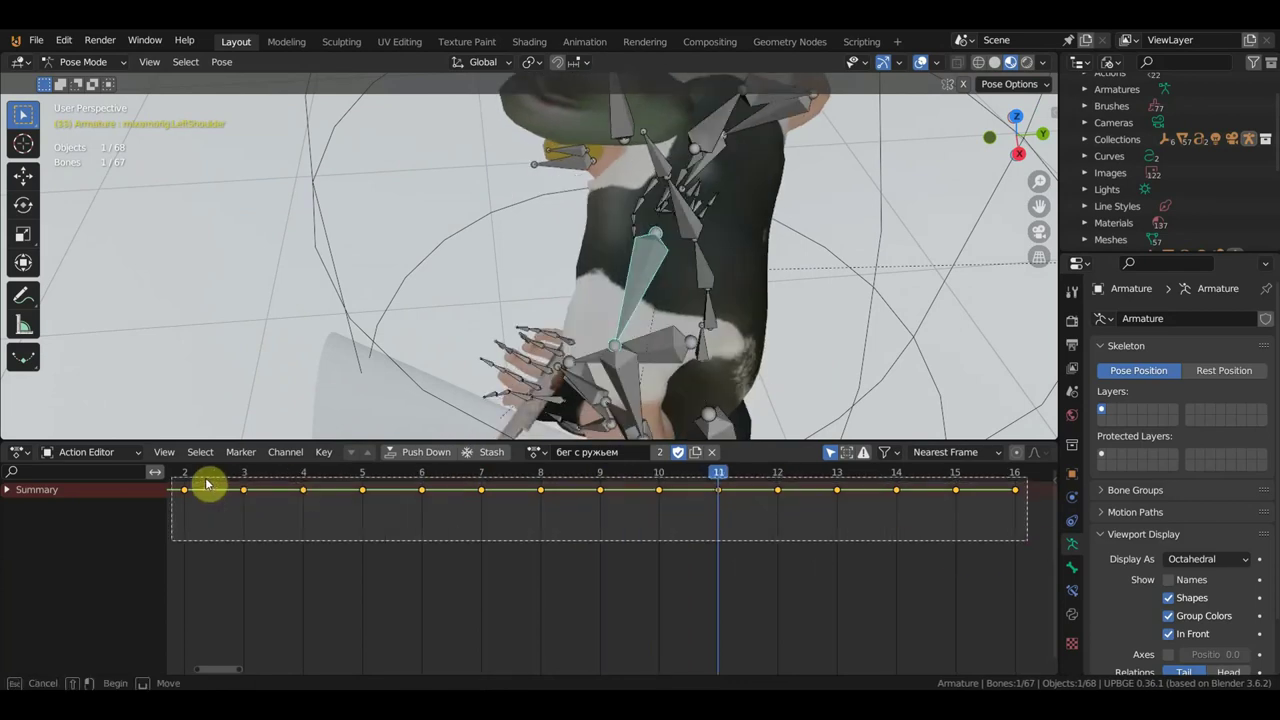
key(Delete)
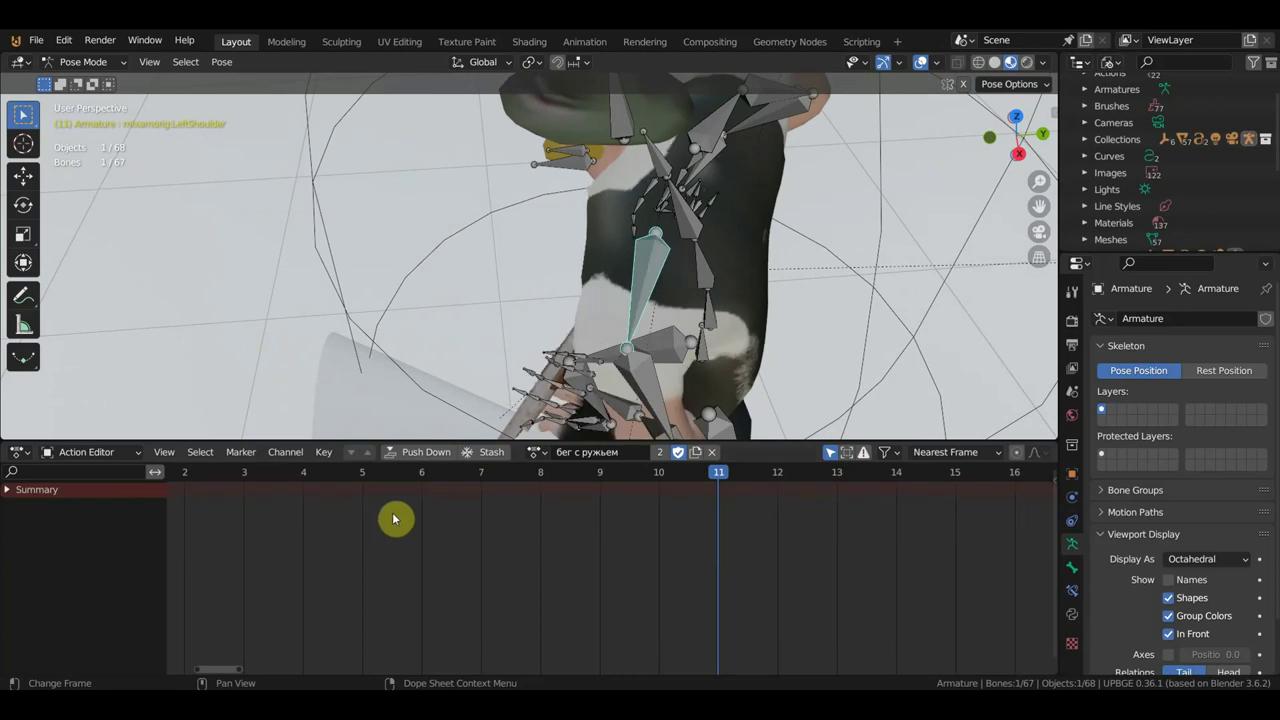
mouse_move(820, 286)
middle_down()
mouse_move(856, 228)
mouse_move(841, 210)
middle_up()
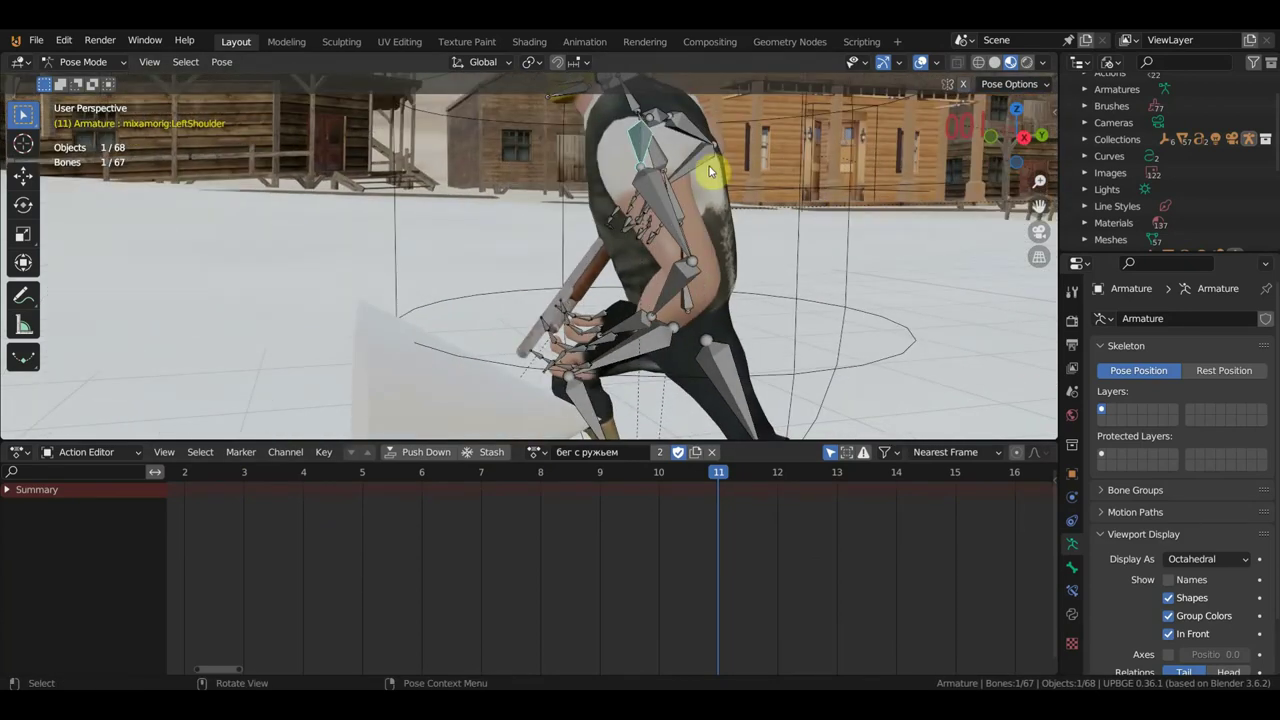
Rotate the left shoulder at frame 2 and key its location and rotation
click(184, 478)
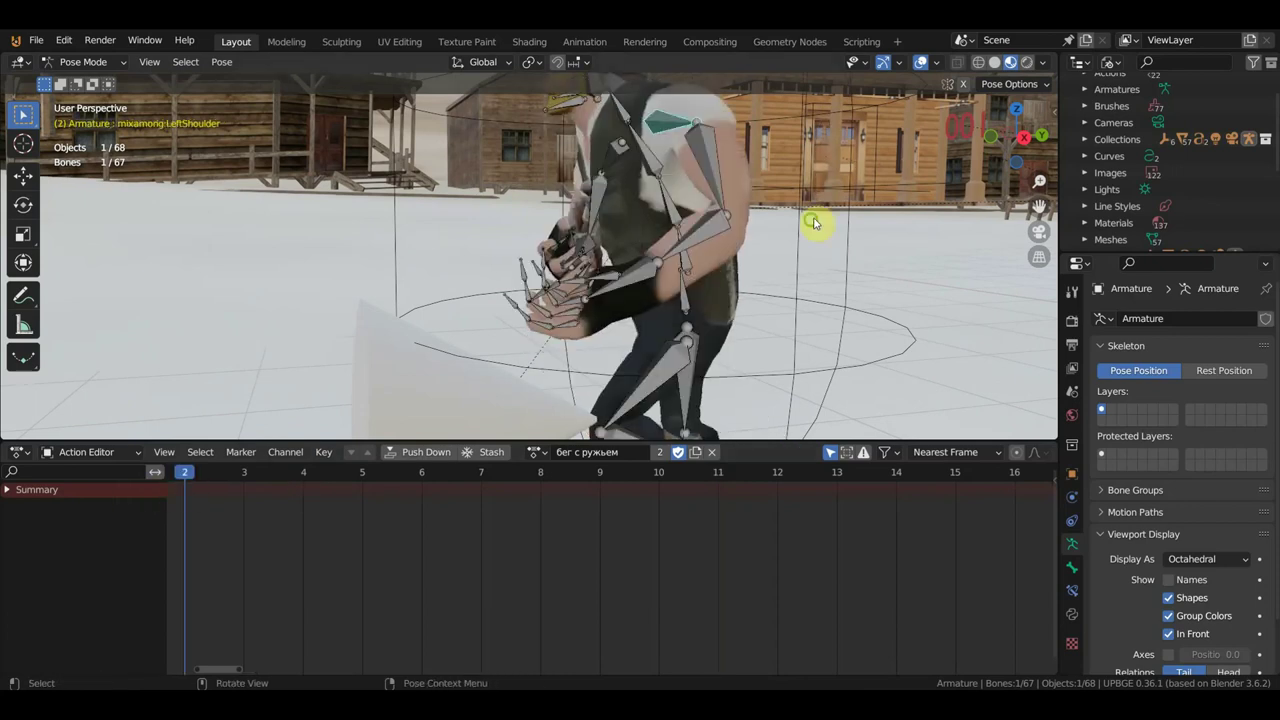
mouse_move(815, 222)
middle_down()
mouse_move(766, 309)
mouse_move(783, 336)
middle_up()
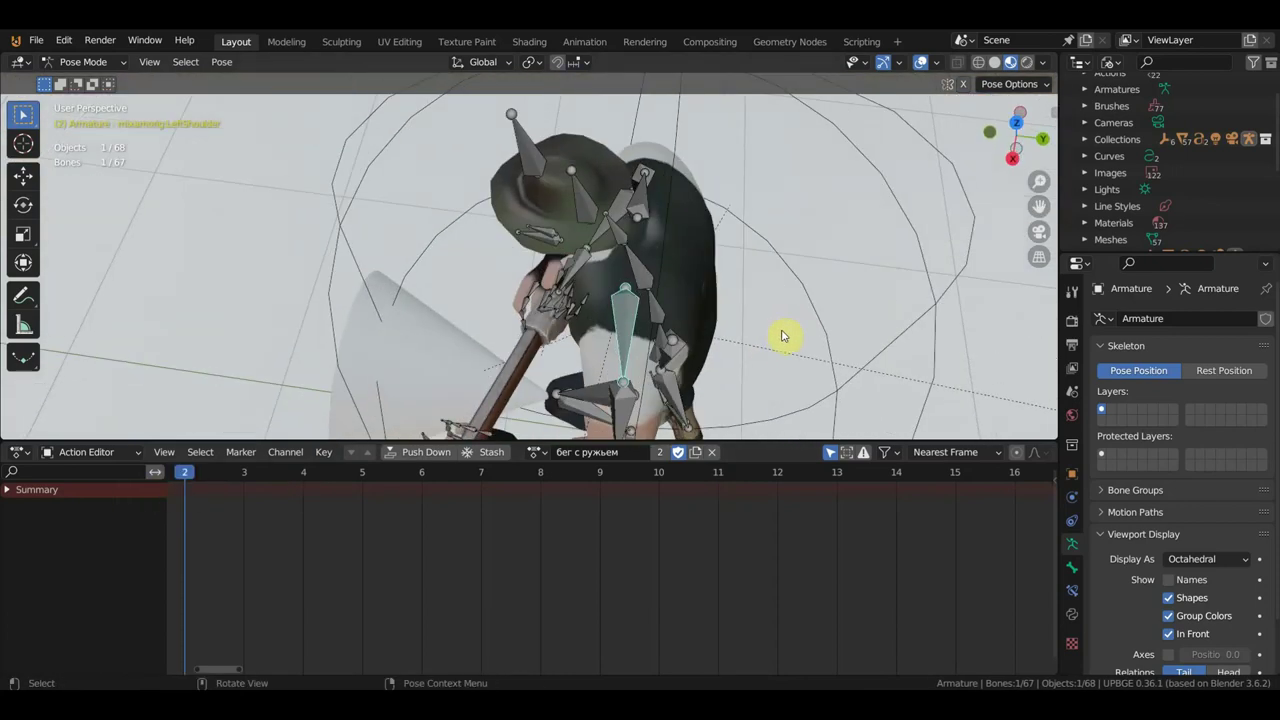
key(r)
click(820, 330)
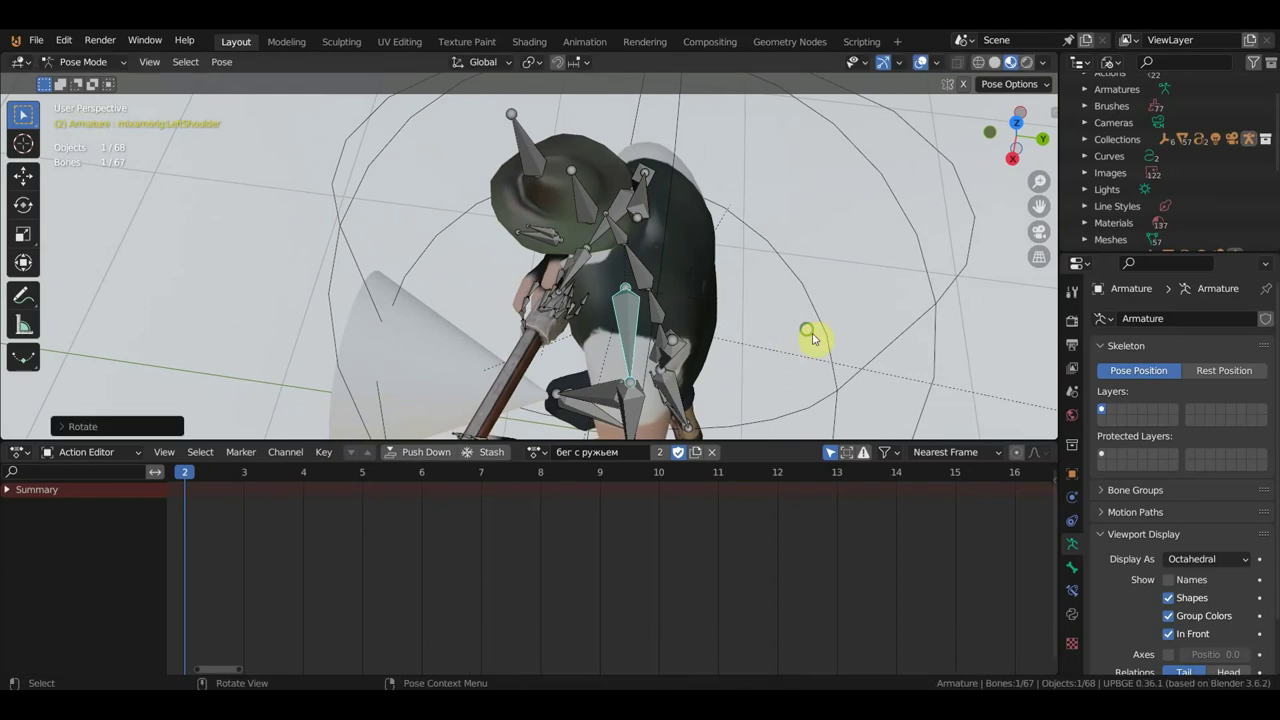
middle_drag(814, 334, 823, 243)
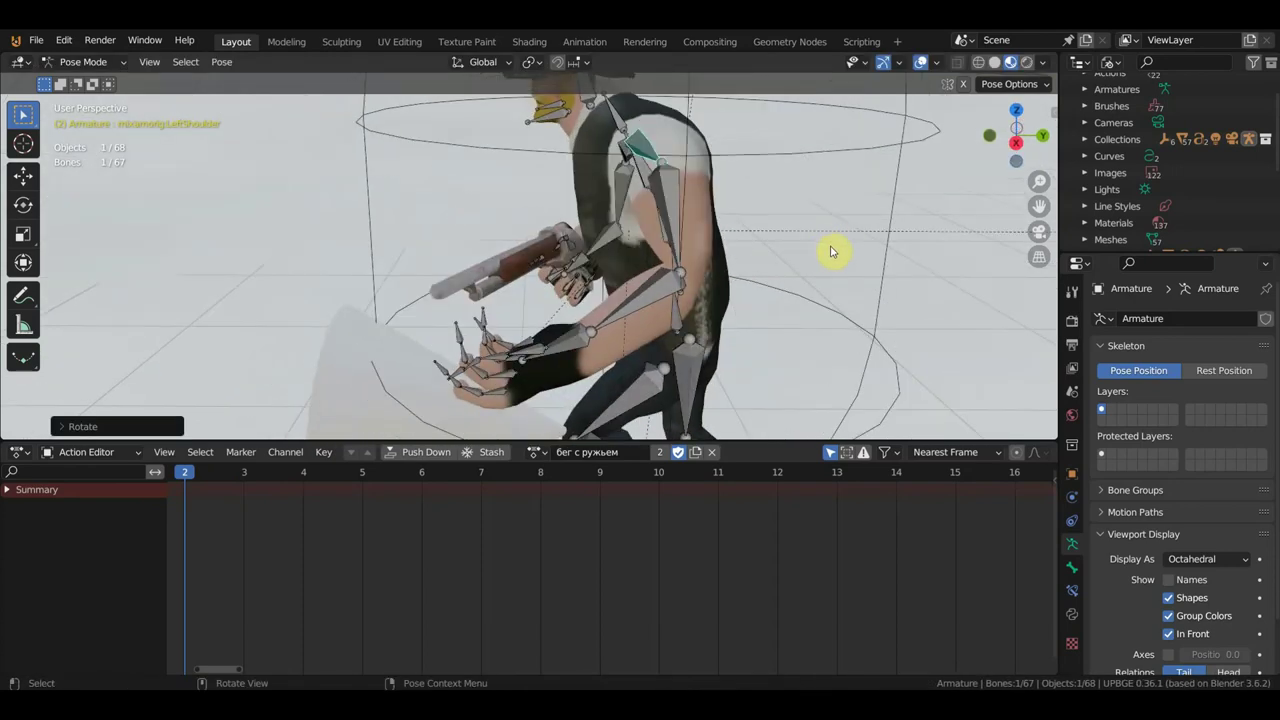
key(i)
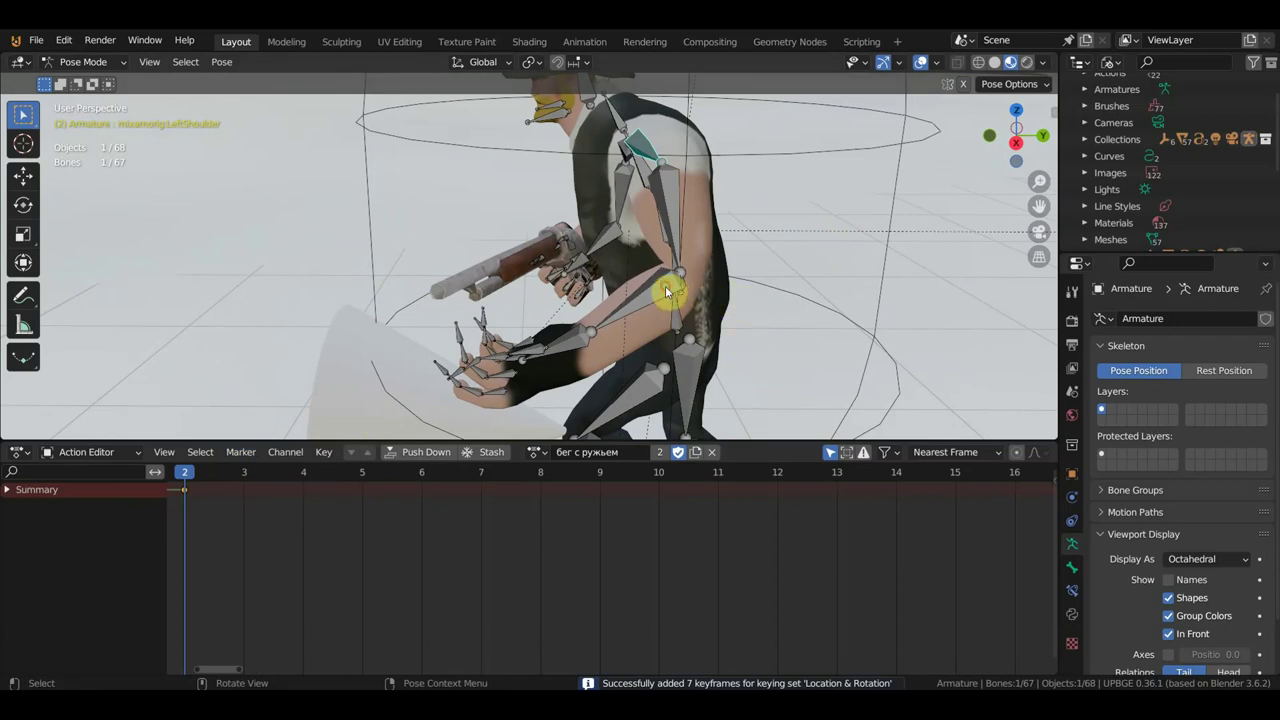
click(668, 291)
Rotate the left forearm toward the rifle and hide the left thumb bone
key(r)
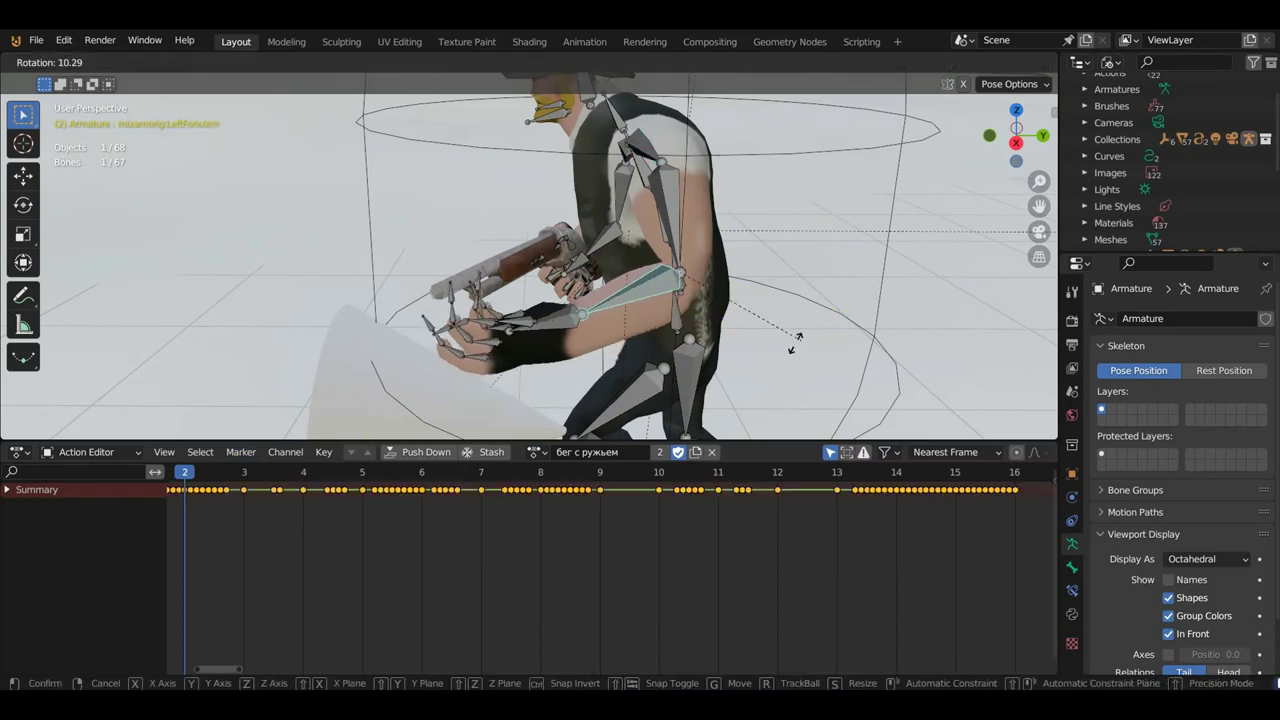
click(757, 355)
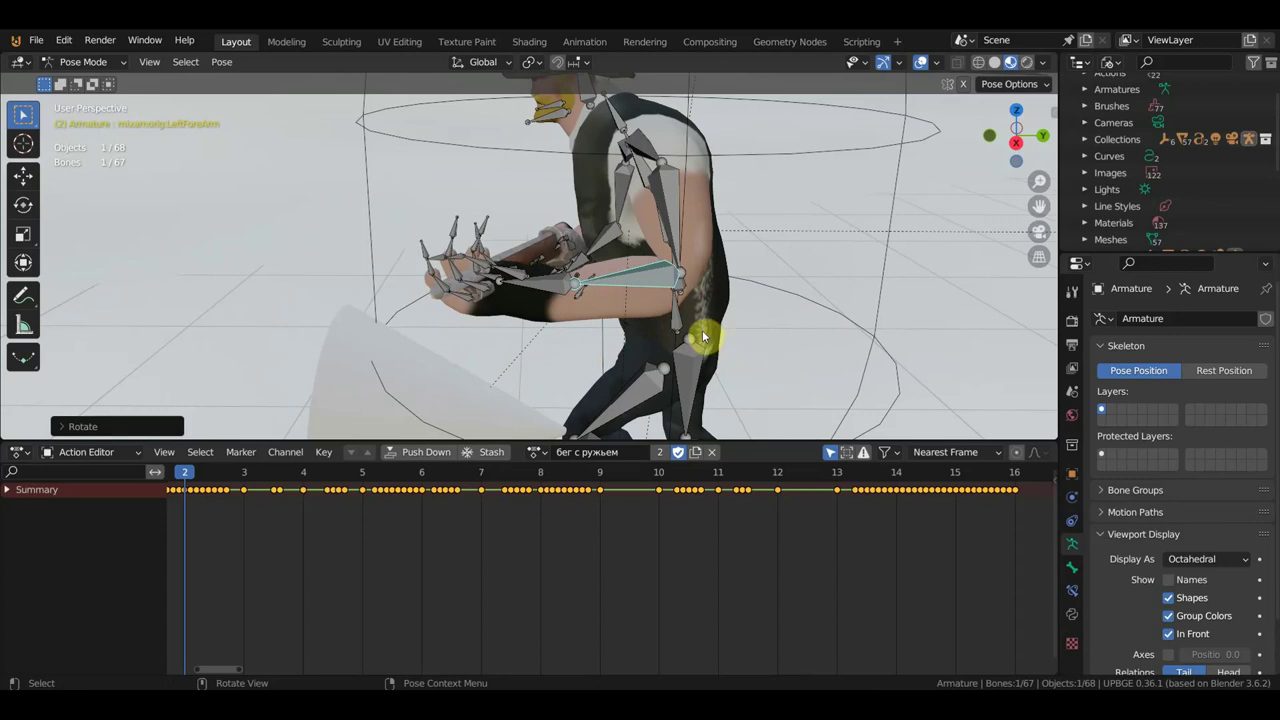
mouse_move(703, 338)
middle_down()
mouse_move(742, 345)
mouse_move(670, 301)
middle_up()
scroll(742, 345, up, 3)
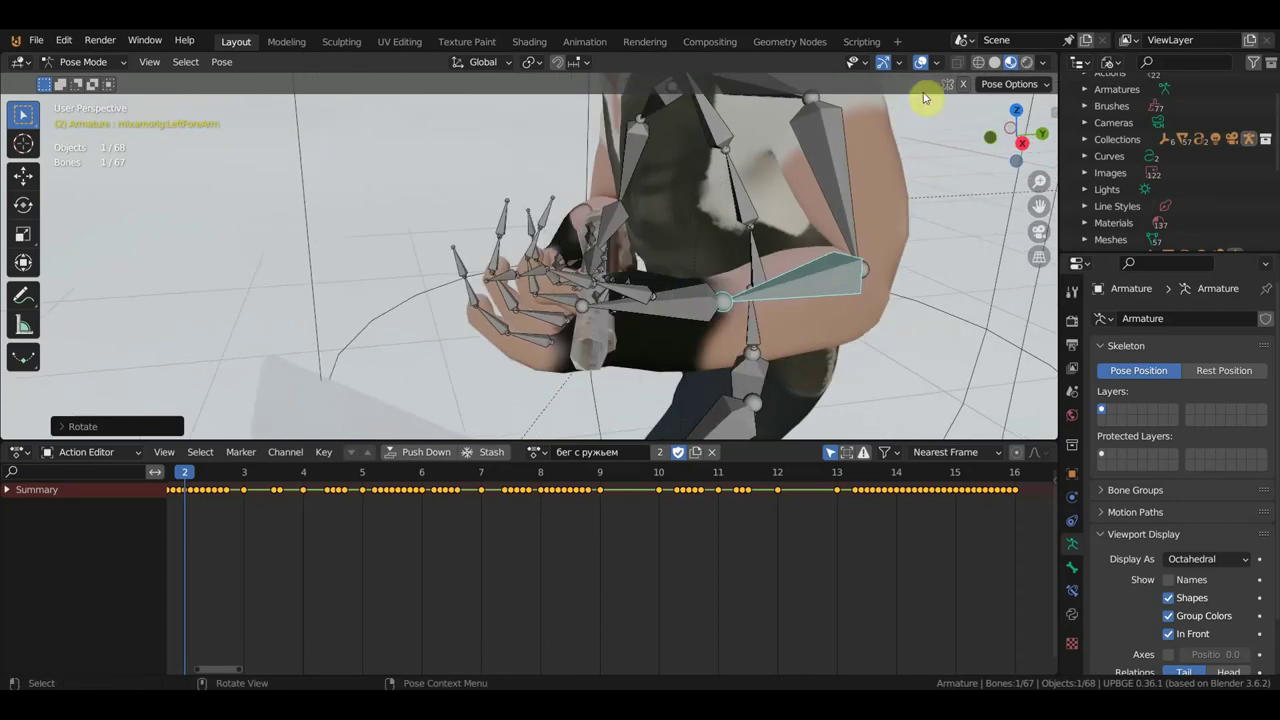
click(645, 301)
click(920, 63)
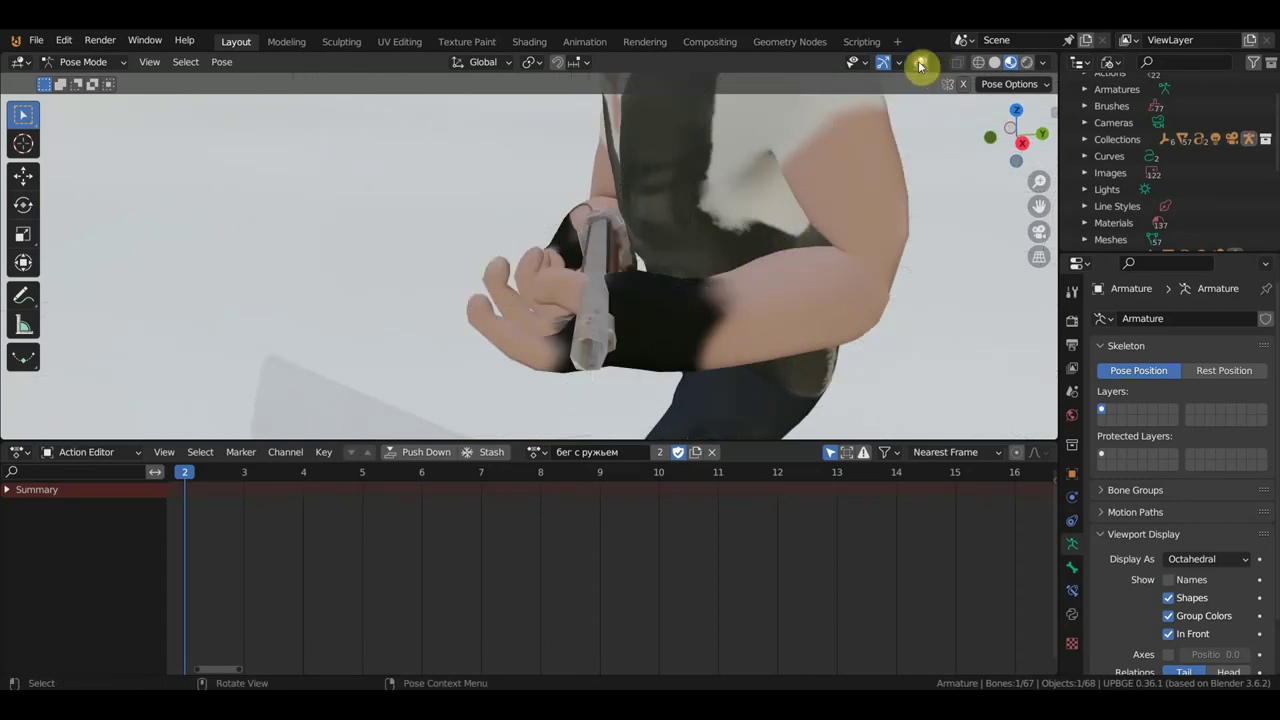
middle_drag(771, 318, 776, 324)
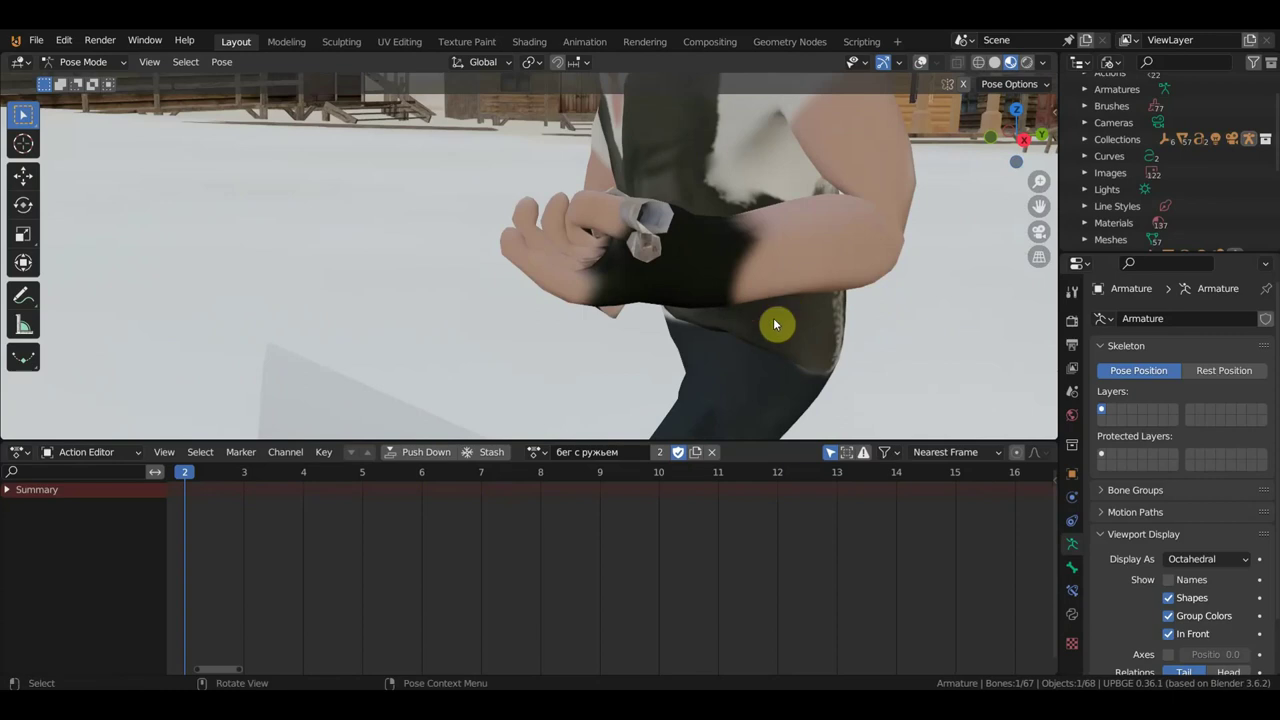
key(h)
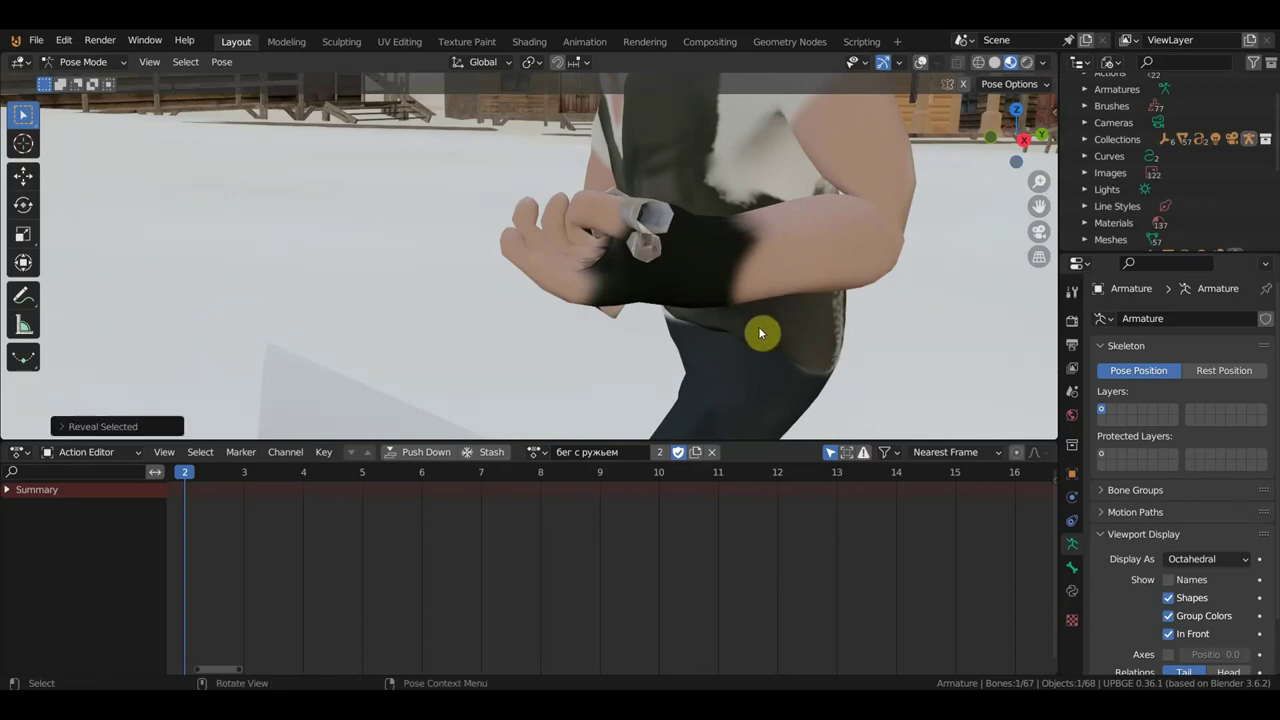
click(920, 63)
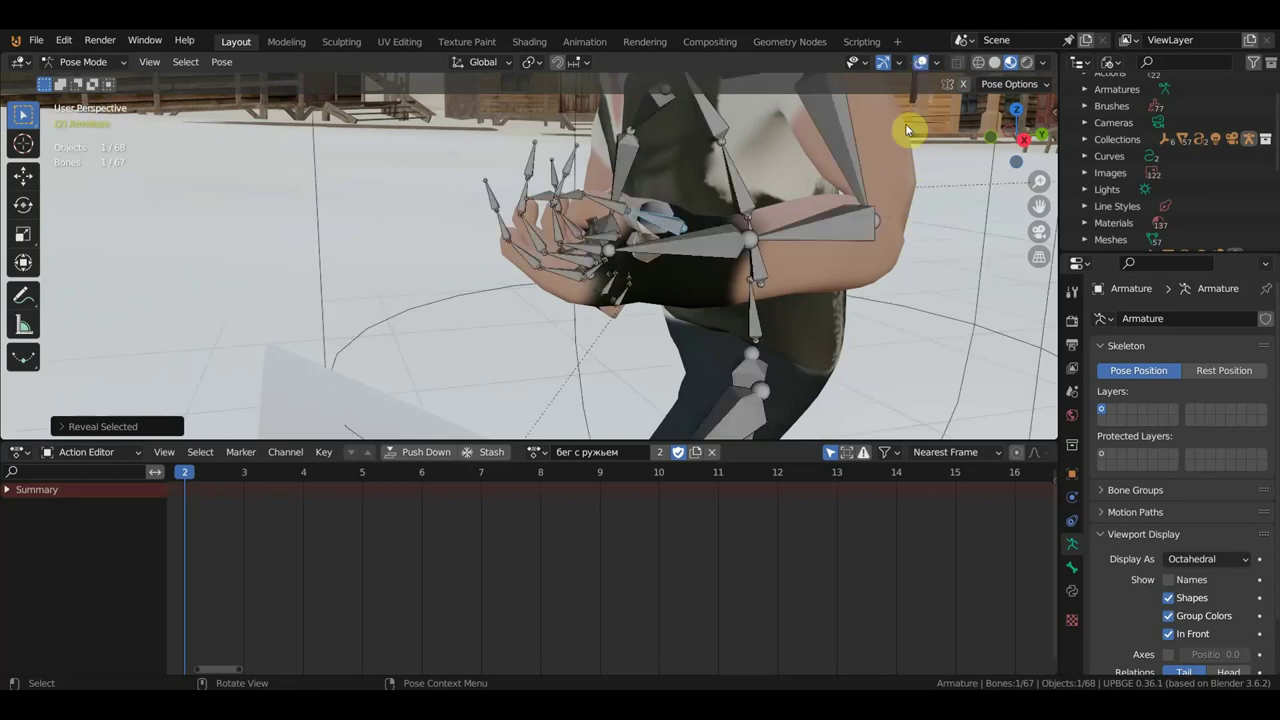
click(925, 63)
scroll(877, 203, up, 3)
middle_drag(877, 203, 854, 200)
Move the left hand onto the rifle and lower the gun and right hand
key(g)
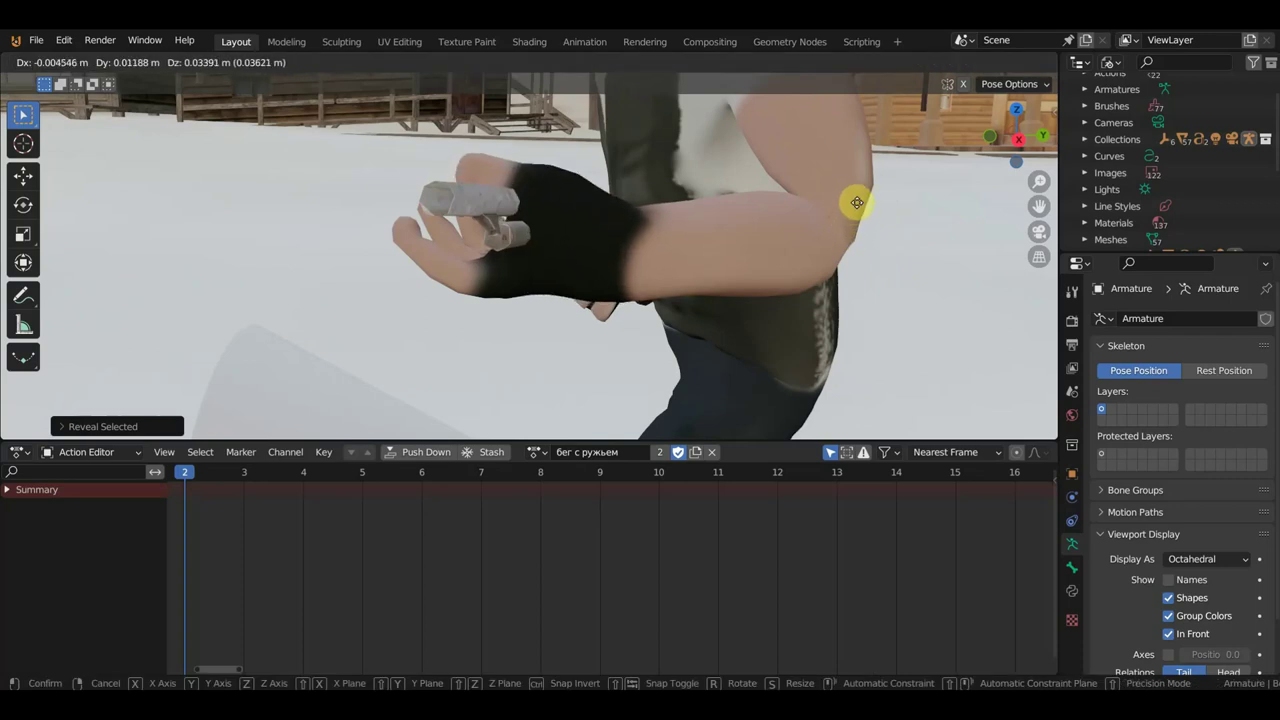
click(861, 193)
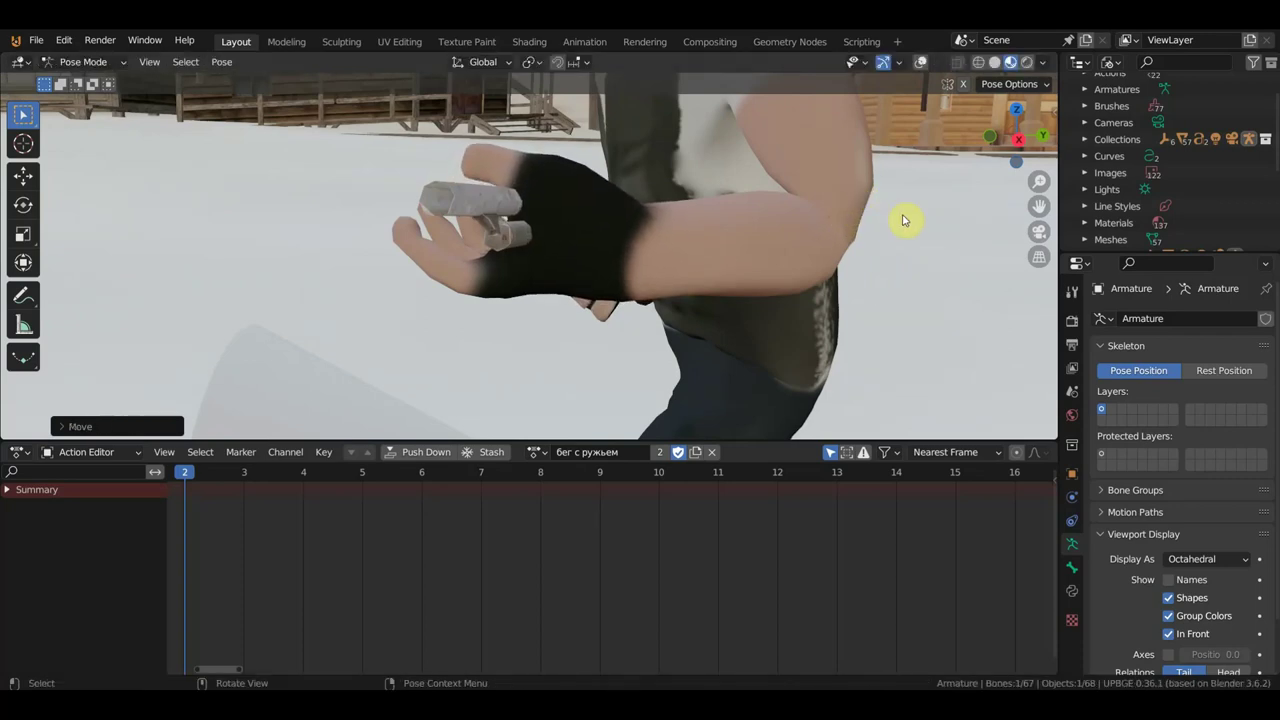
key(g)
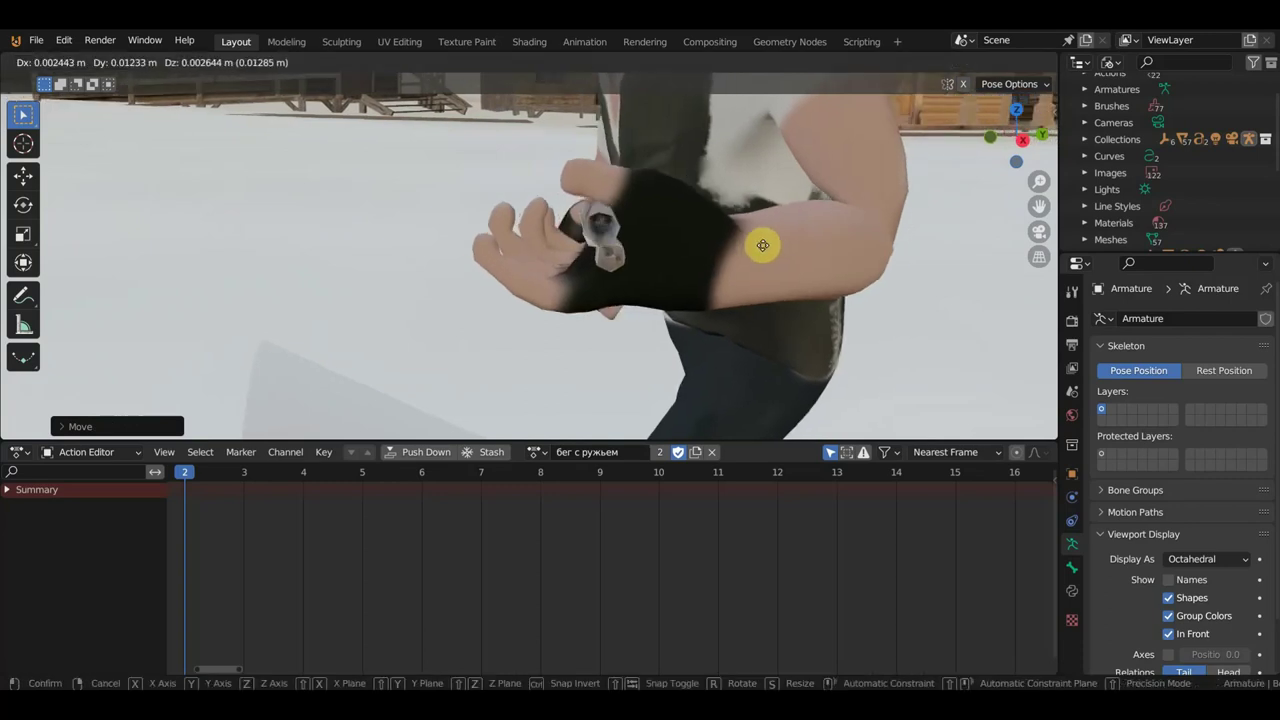
click(766, 249)
key(g)
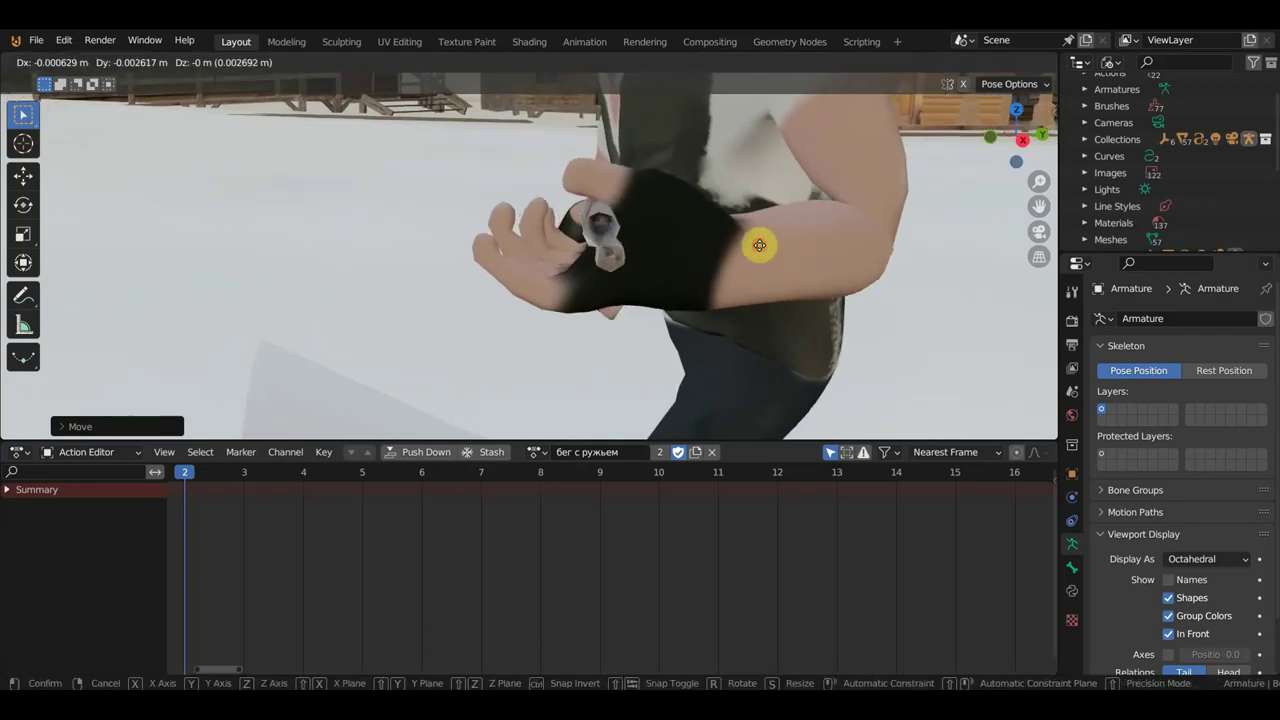
click(760, 245)
mouse_move(781, 245)
middle_down()
mouse_move(814, 251)
mouse_move(812, 264)
mouse_move(971, 223)
middle_up()
key(g)
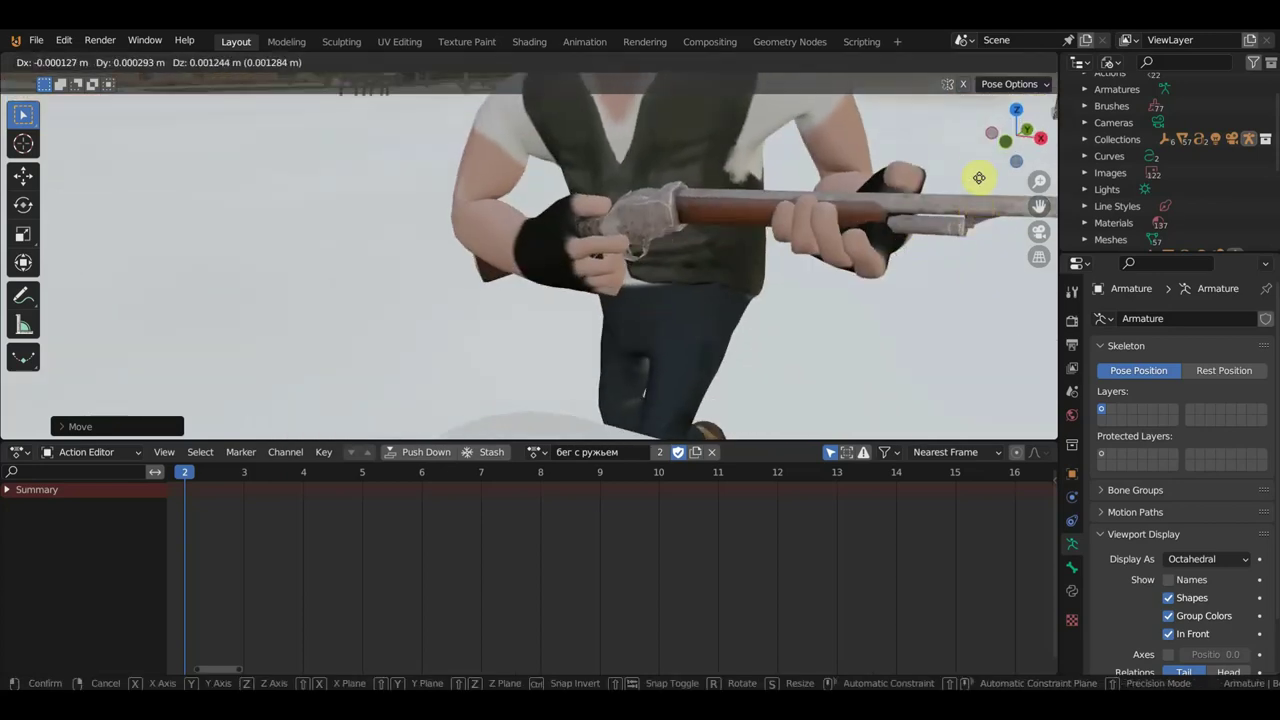
click(981, 206)
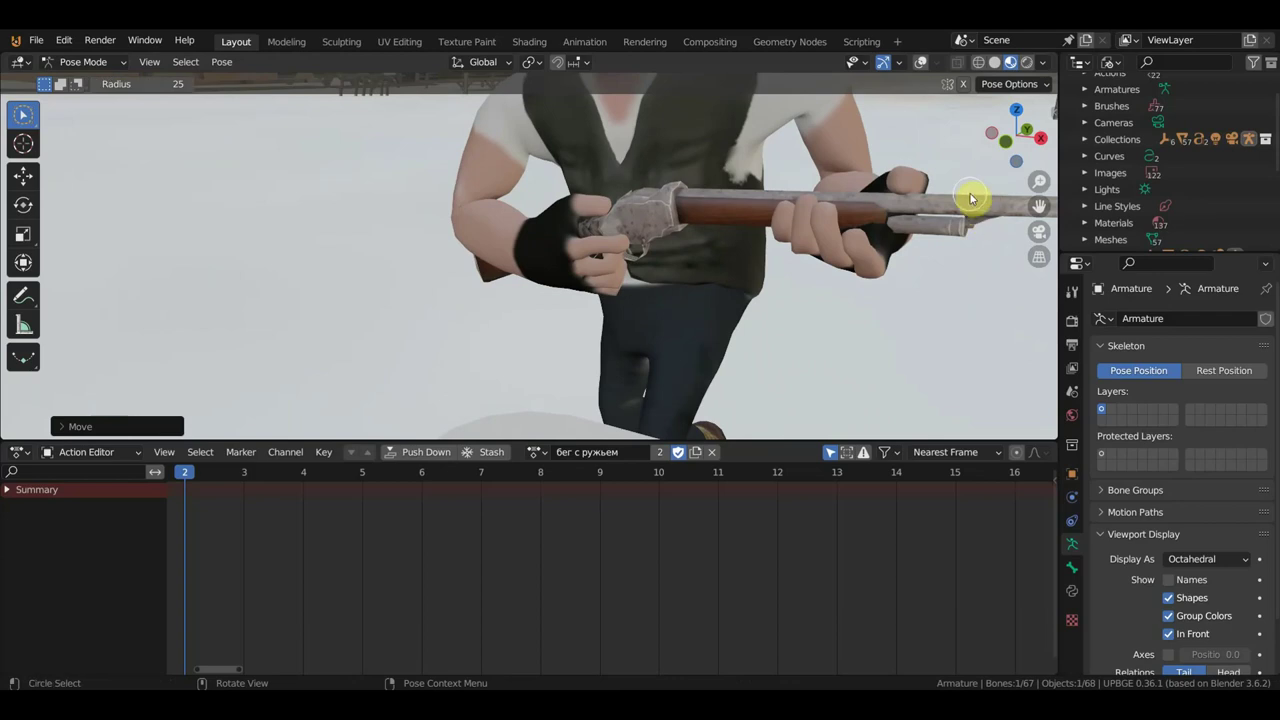
Rotate the left hand -9.02 to fit the forestock, slide it along the barrel, and show the bones
key(r)
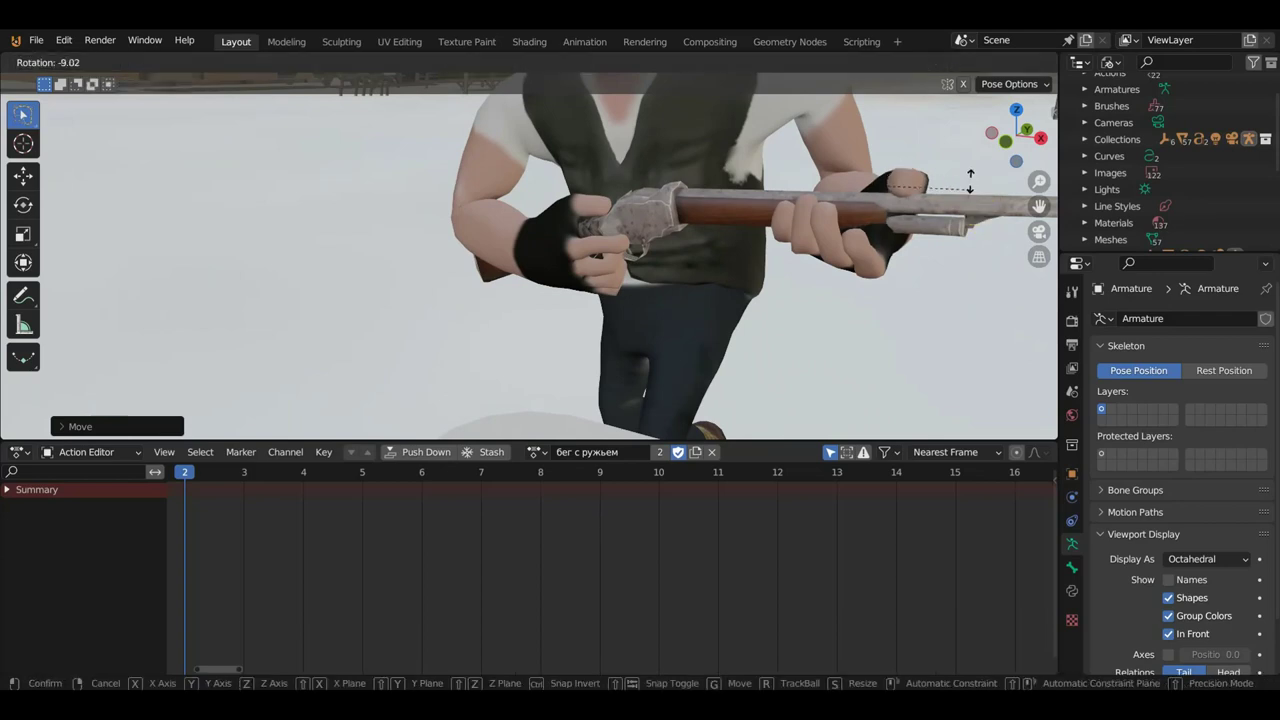
click(955, 155)
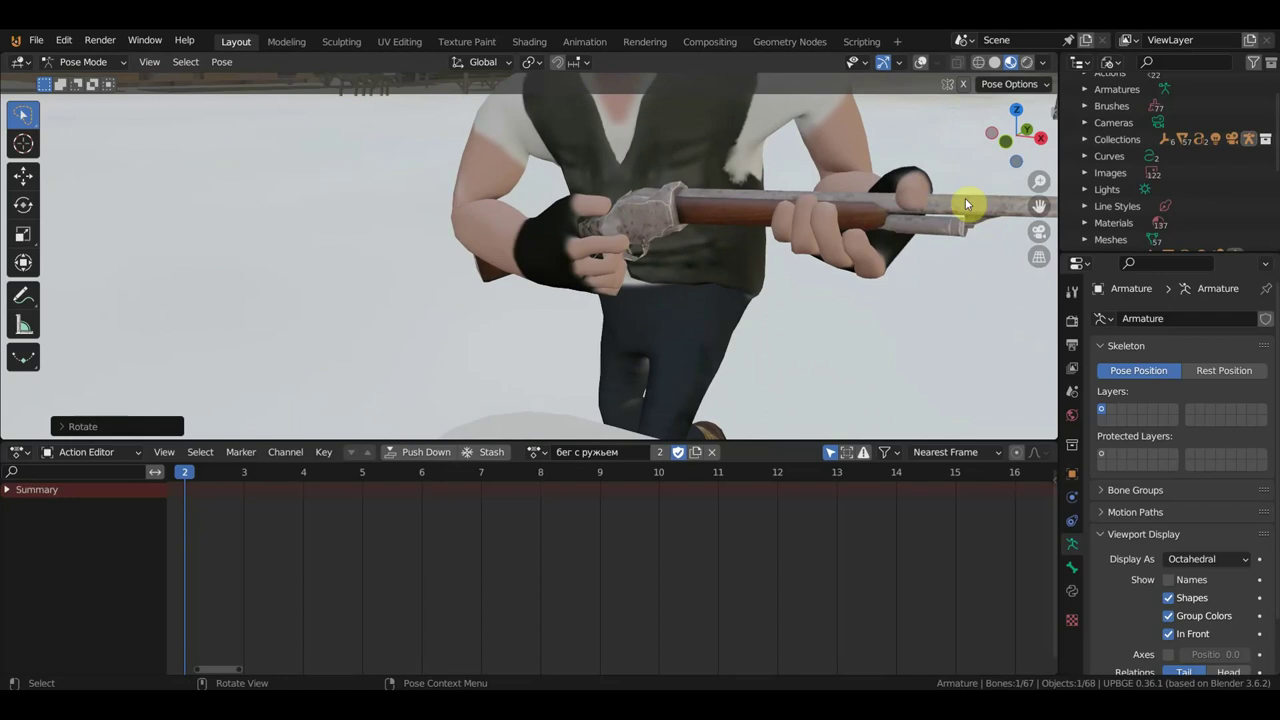
key(g)
click(955, 197)
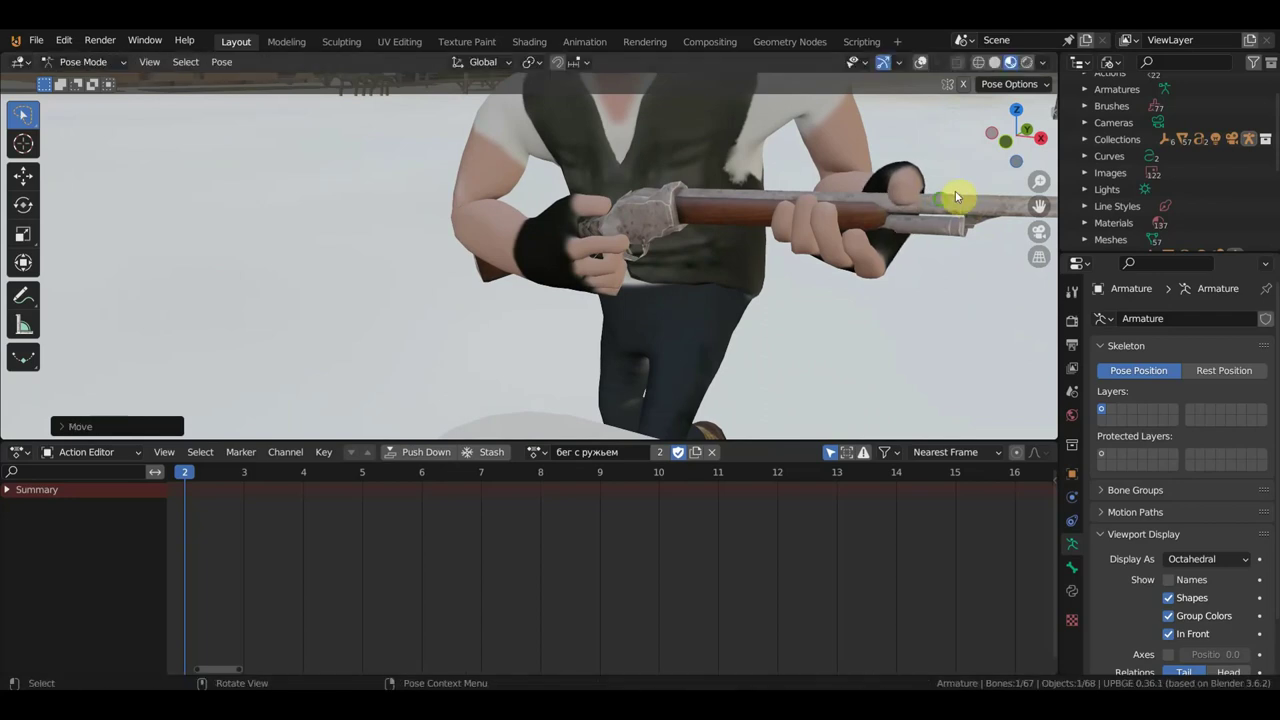
middle_drag(955, 197, 780, 265)
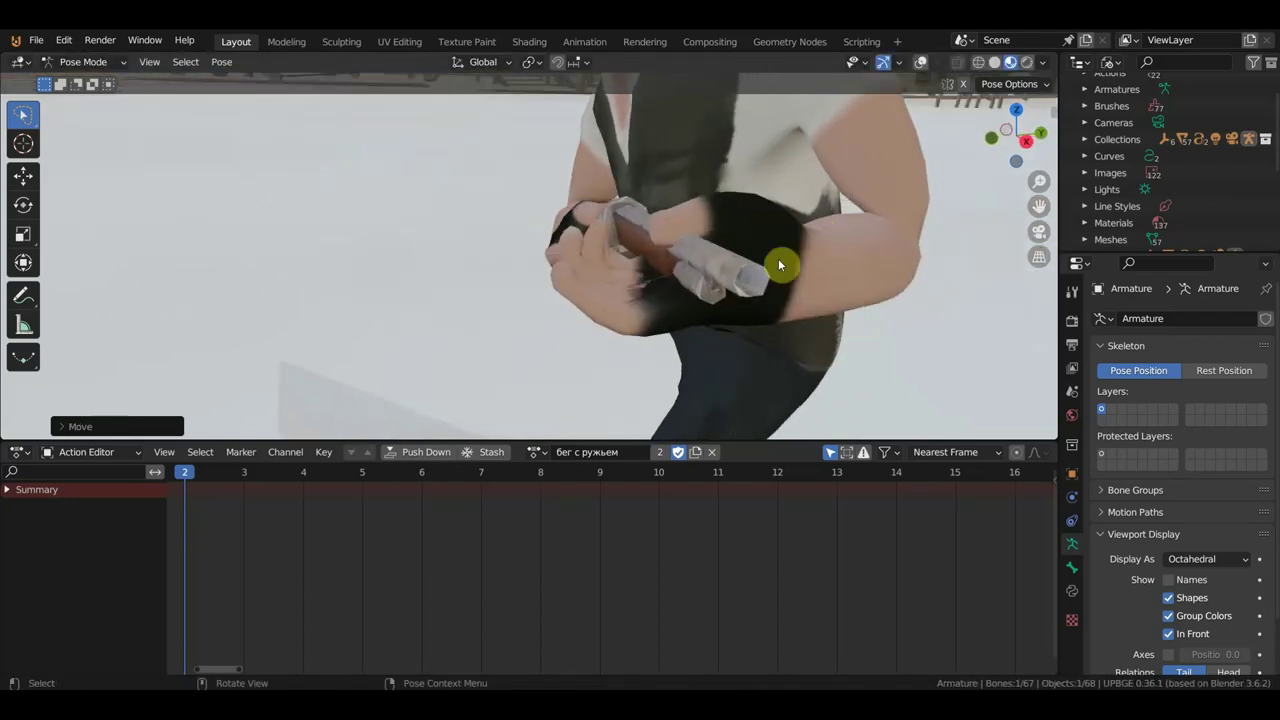
click(922, 66)
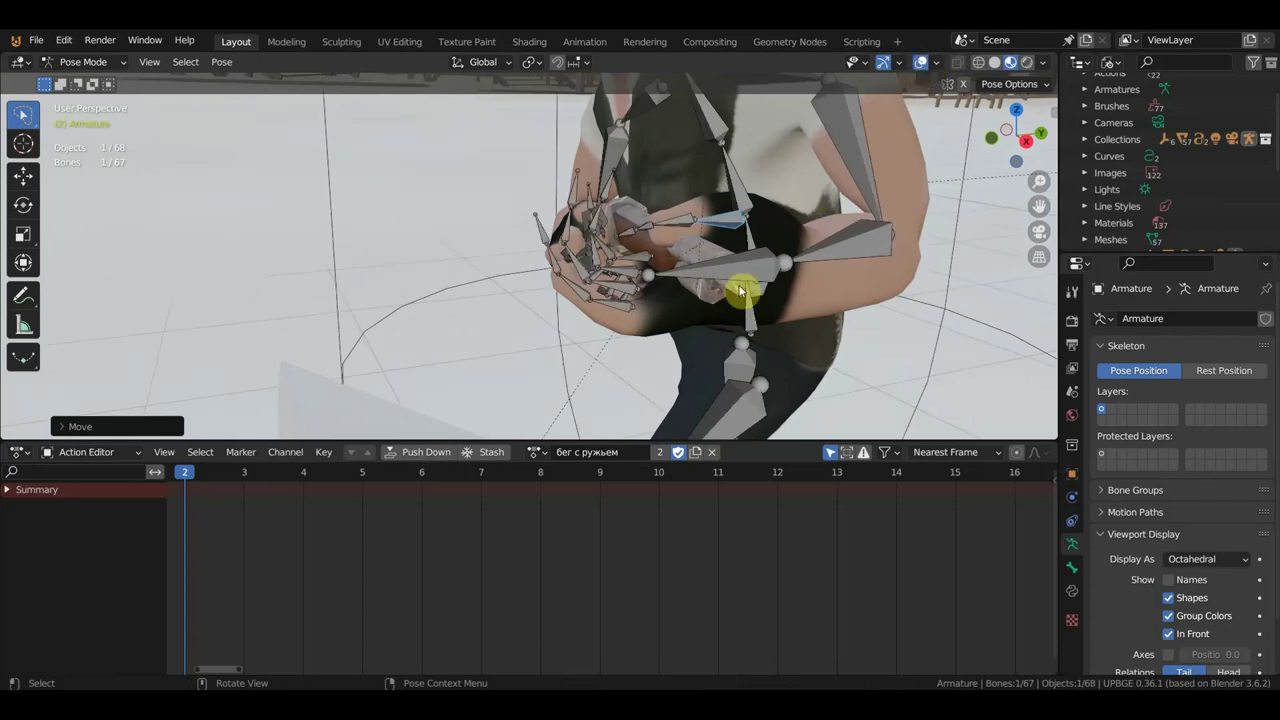
Select the left index and ring finger bones and rotate them to curl around the barrel
click(628, 311)
mouse_move(680, 321)
middle_down()
mouse_move(653, 328)
mouse_move(700, 314)
middle_up()
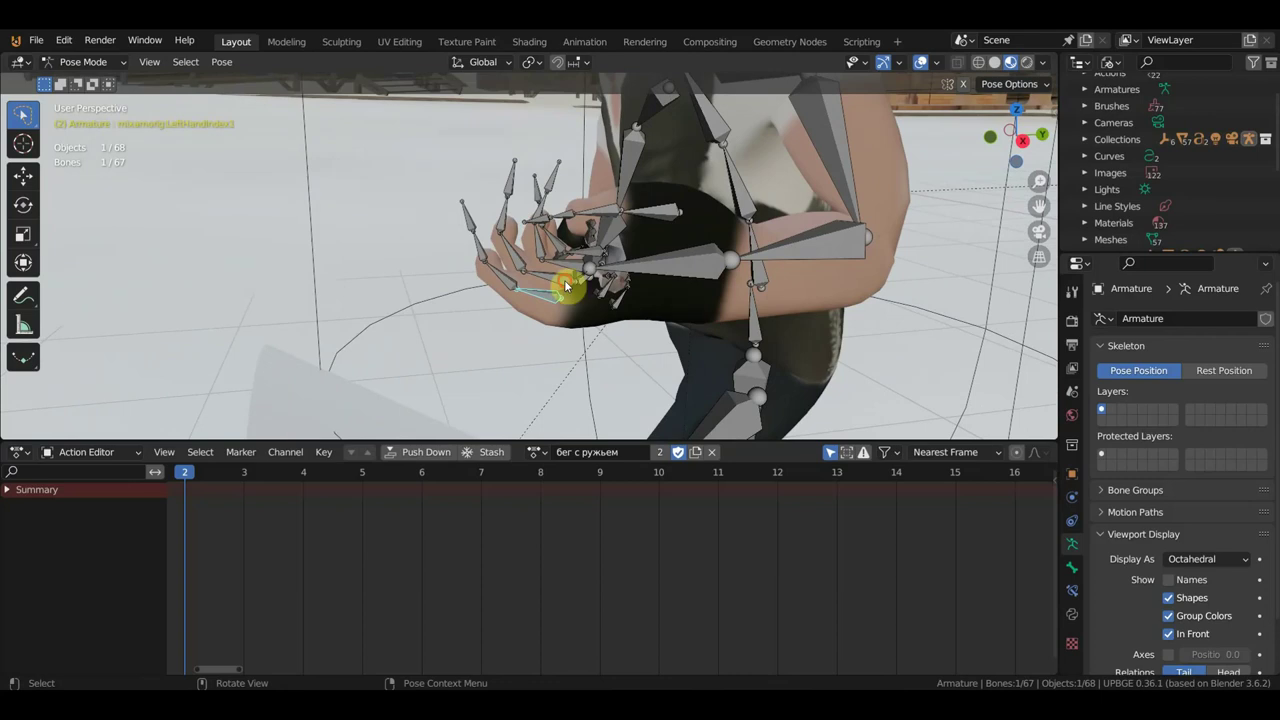
middle_drag(565, 287, 606, 320)
shift+click(593, 295)
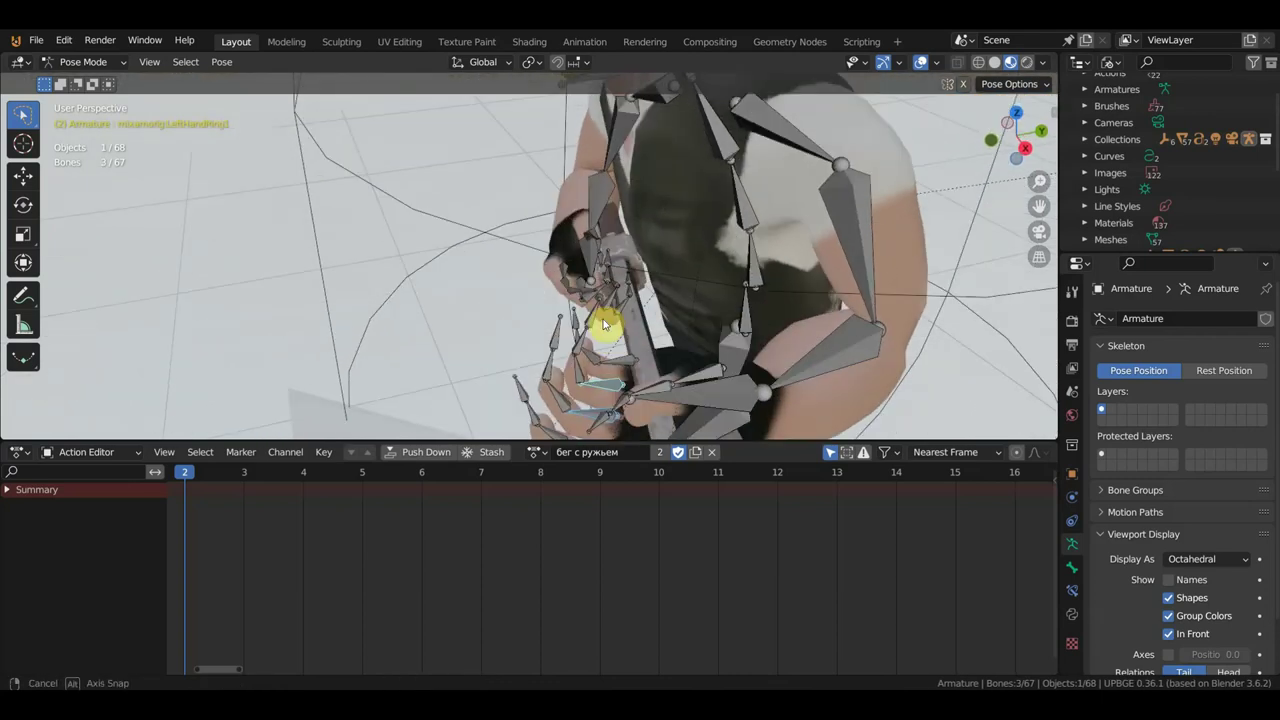
shift+click(605, 323)
mouse_move(650, 356)
middle_down()
mouse_move(633, 312)
mouse_move(666, 323)
middle_up()
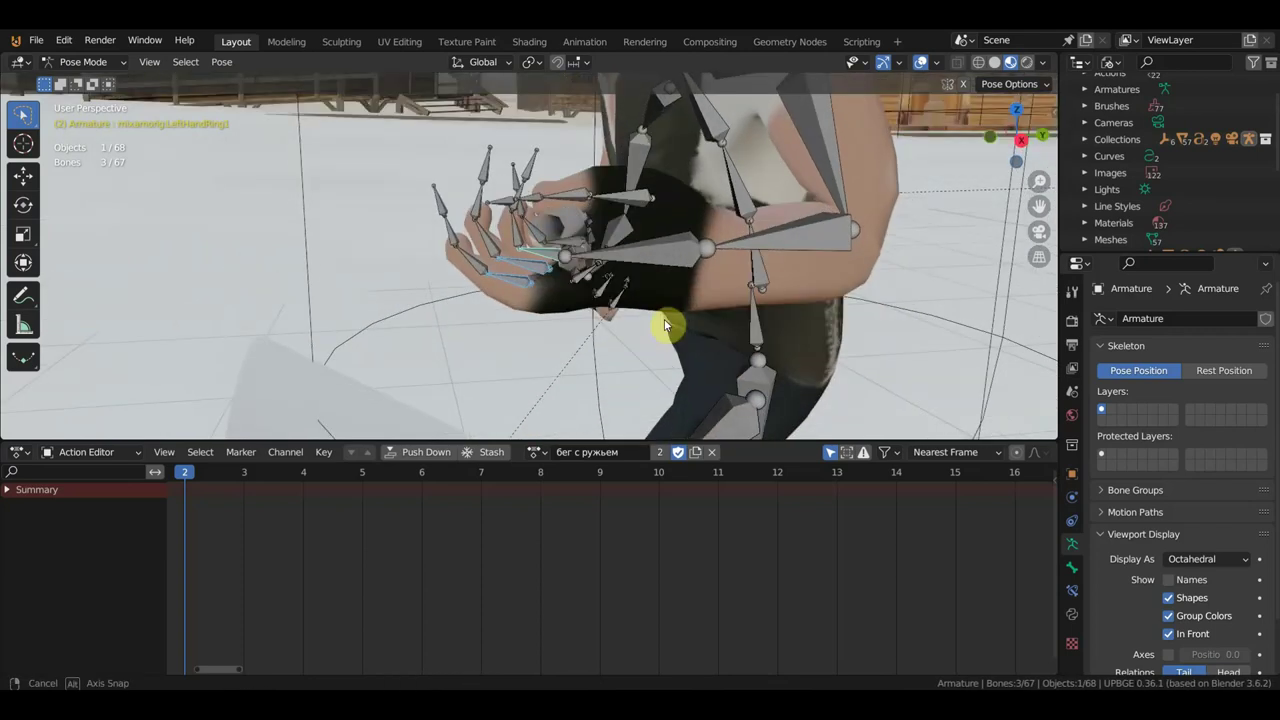
key(r)
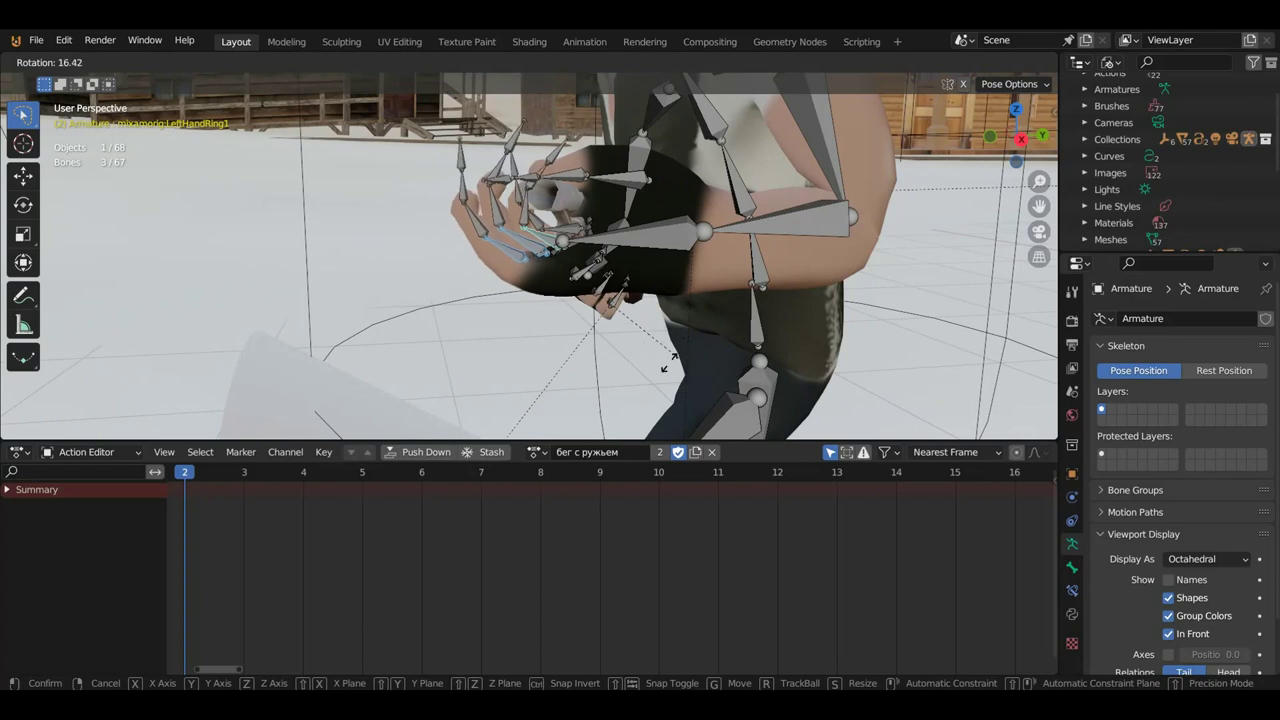
click(588, 378)
mouse_move(588, 378)
middle_down()
mouse_move(760, 349)
mouse_move(760, 298)
mouse_move(822, 259)
mouse_move(894, 277)
mouse_move(697, 266)
middle_up()
key(r)
click(886, 305)
Rotate LeftHandPinky1 and LeftHandPinky2 to curl the pinky
click(697, 266)
key(r)
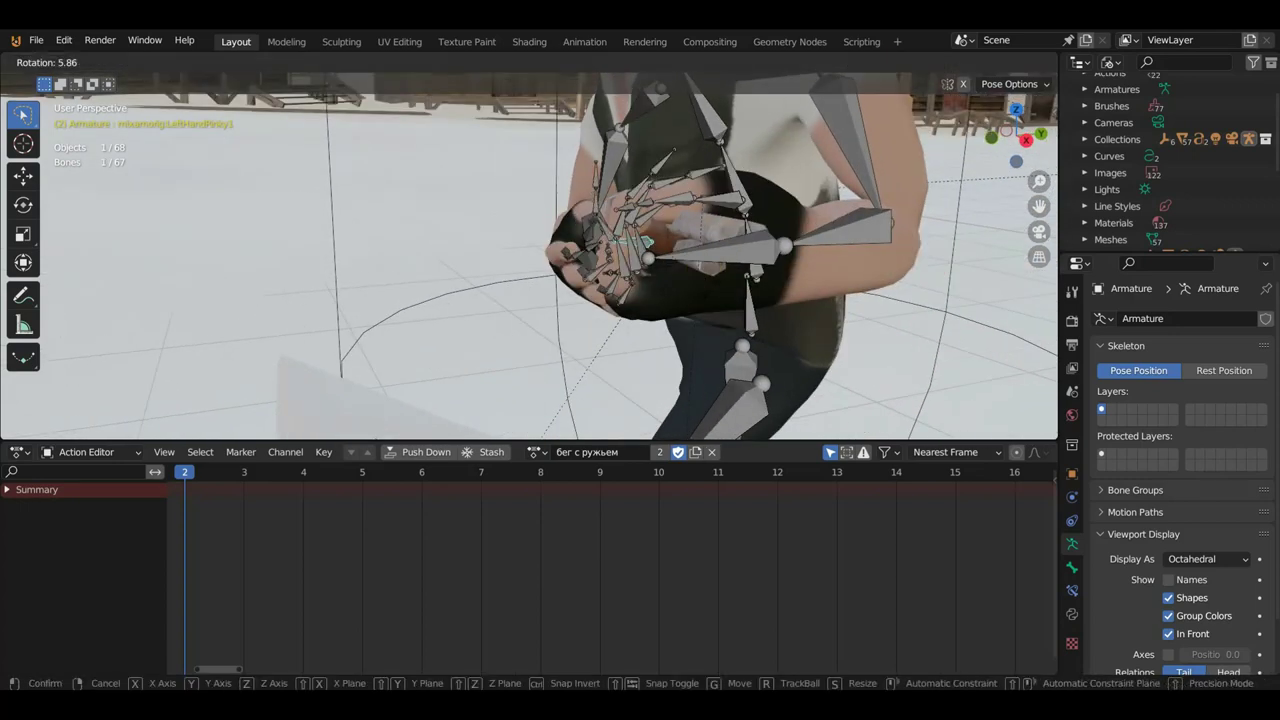
click(700, 302)
mouse_move(700, 302)
middle_down()
mouse_move(935, 305)
mouse_move(583, 230)
middle_up()
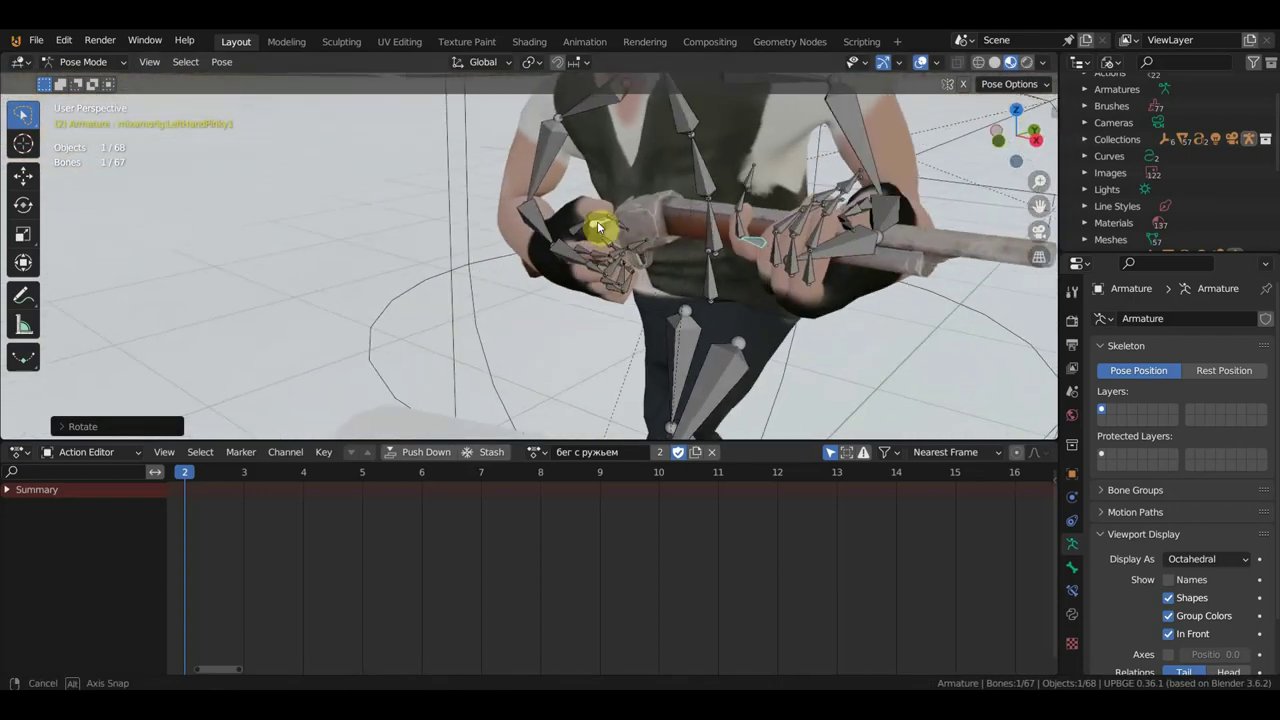
click(697, 236)
middle_drag(734, 257, 697, 257)
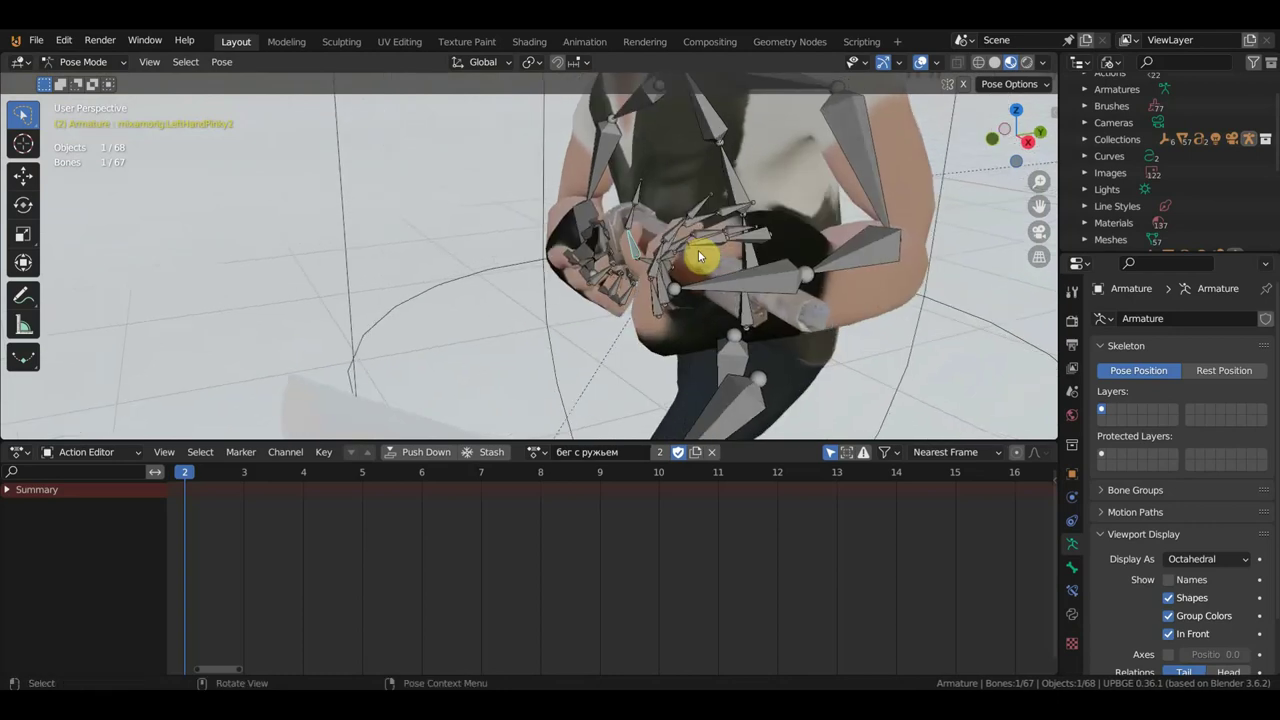
key(r)
click(700, 305)
mouse_move(700, 305)
middle_down()
mouse_move(800, 267)
mouse_move(830, 200)
middle_up()
Shift LeftHandPinky1 and rotate it 9.13 so it wraps the forestock
click(787, 203)
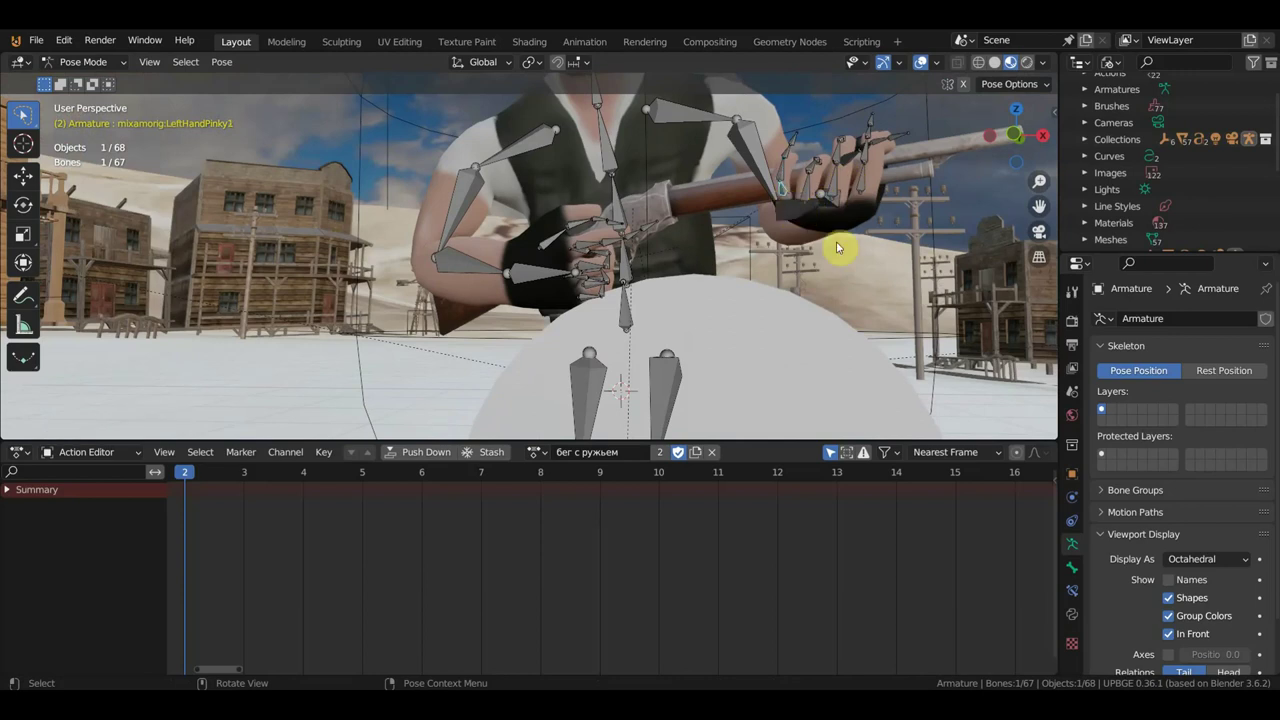
key(g)
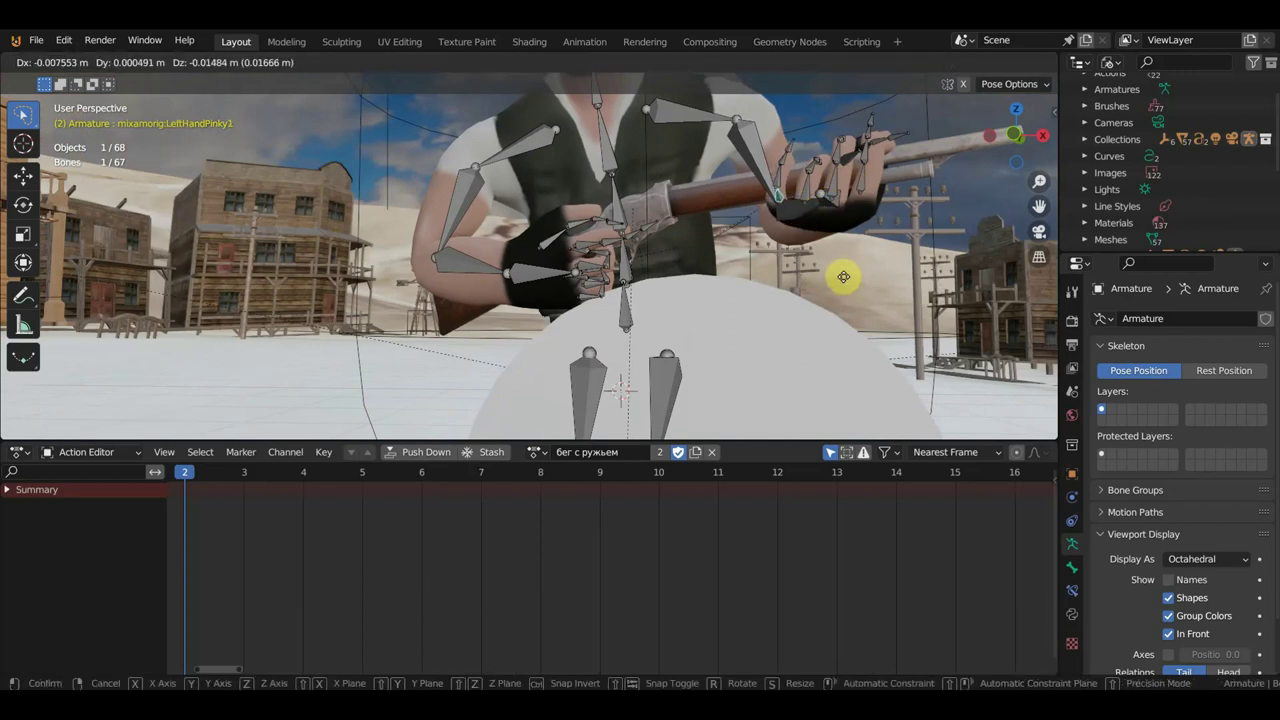
click(846, 276)
key(r)
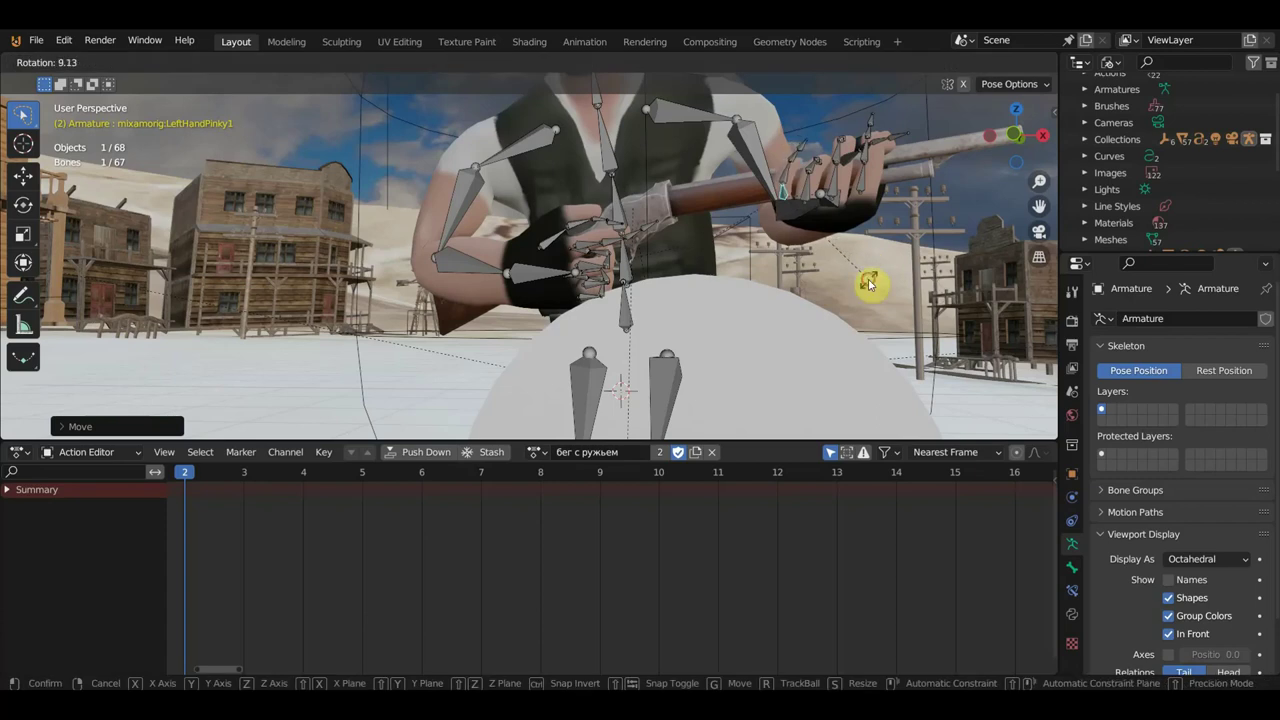
click(868, 285)
mouse_move(868, 285)
middle_down()
mouse_move(800, 326)
mouse_move(606, 306)
middle_up()
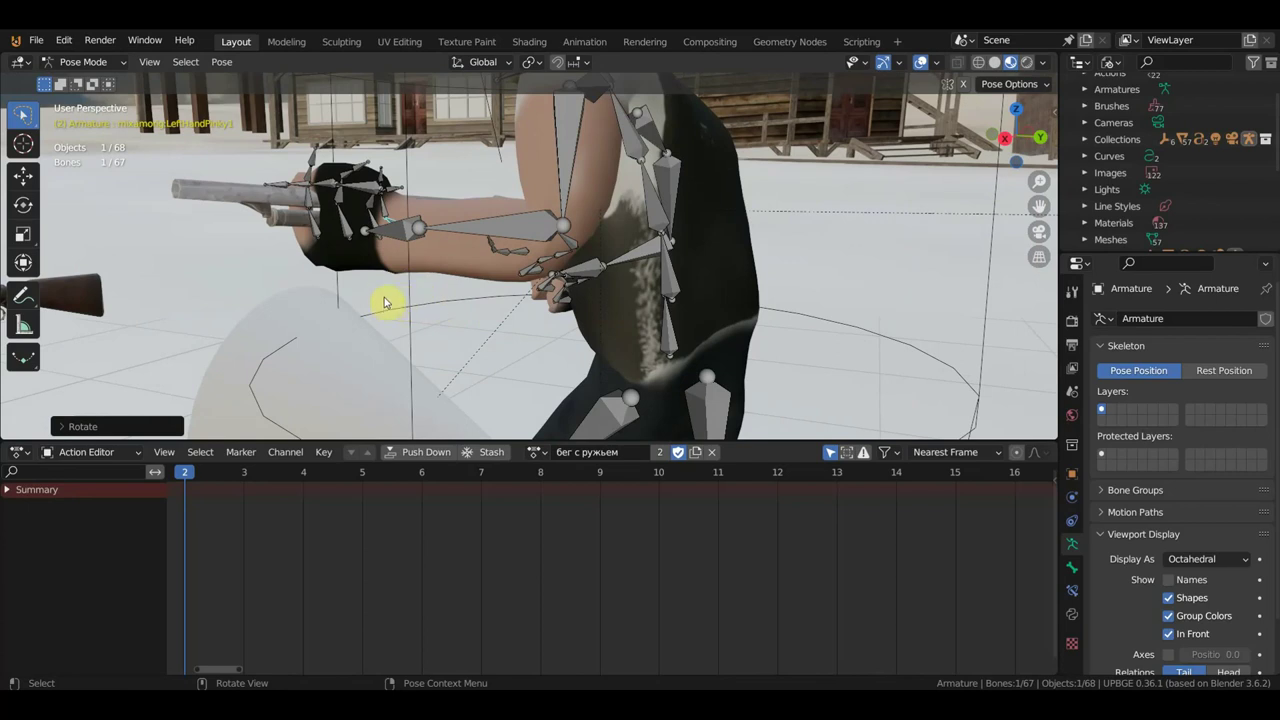
middle_drag(386, 308, 440, 311)
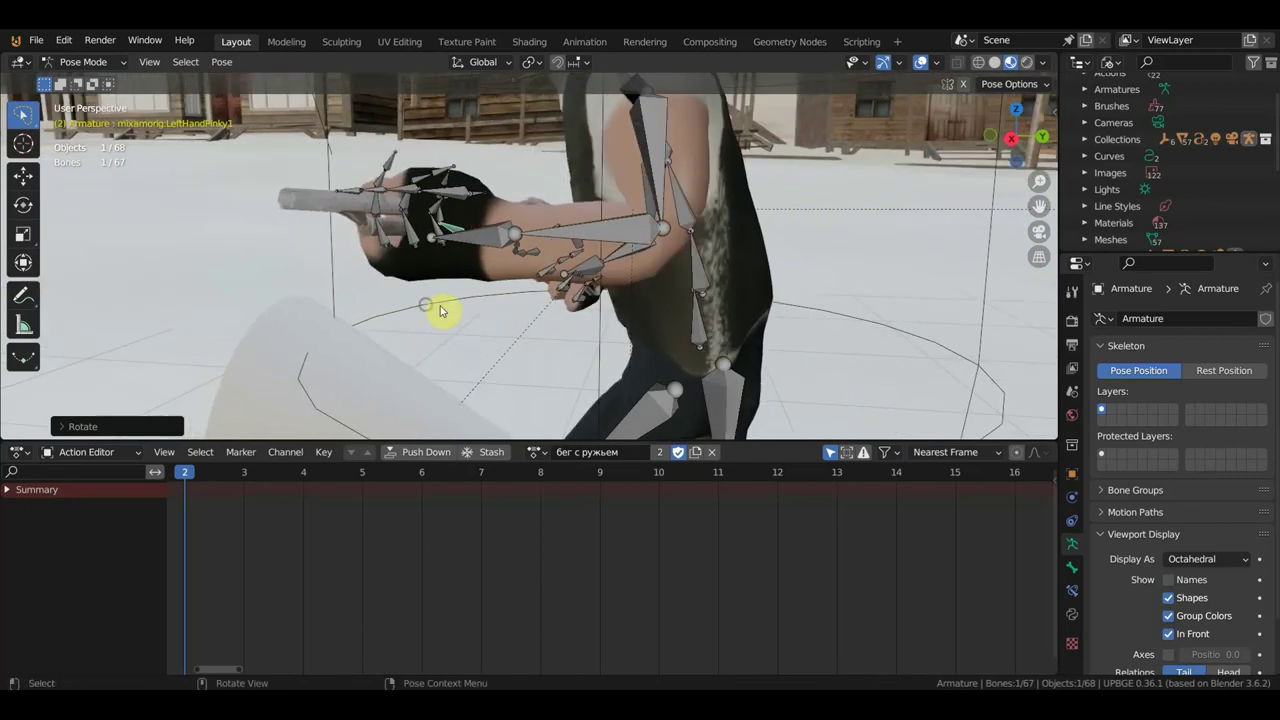
Box-select the left hand and finger bones without the forearm and key Location & Rotation at frame 2
drag(510, 317, 262, 152)
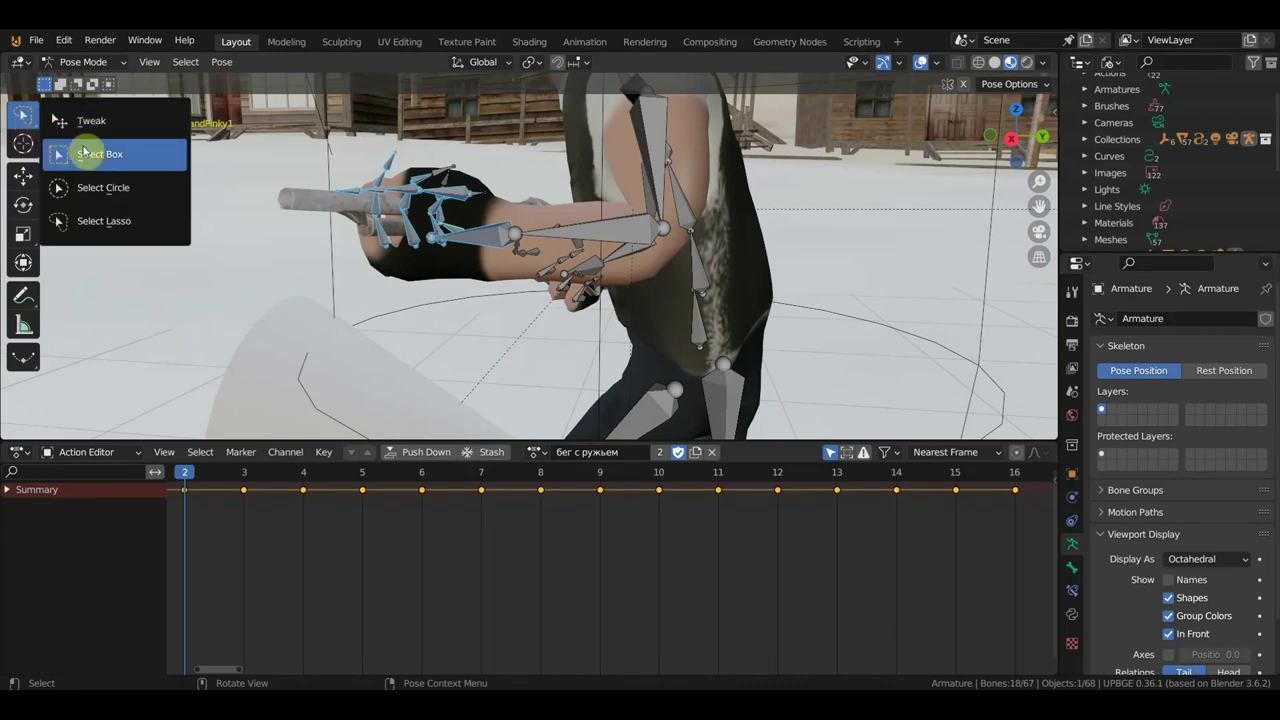
drag(30, 120, 95, 155)
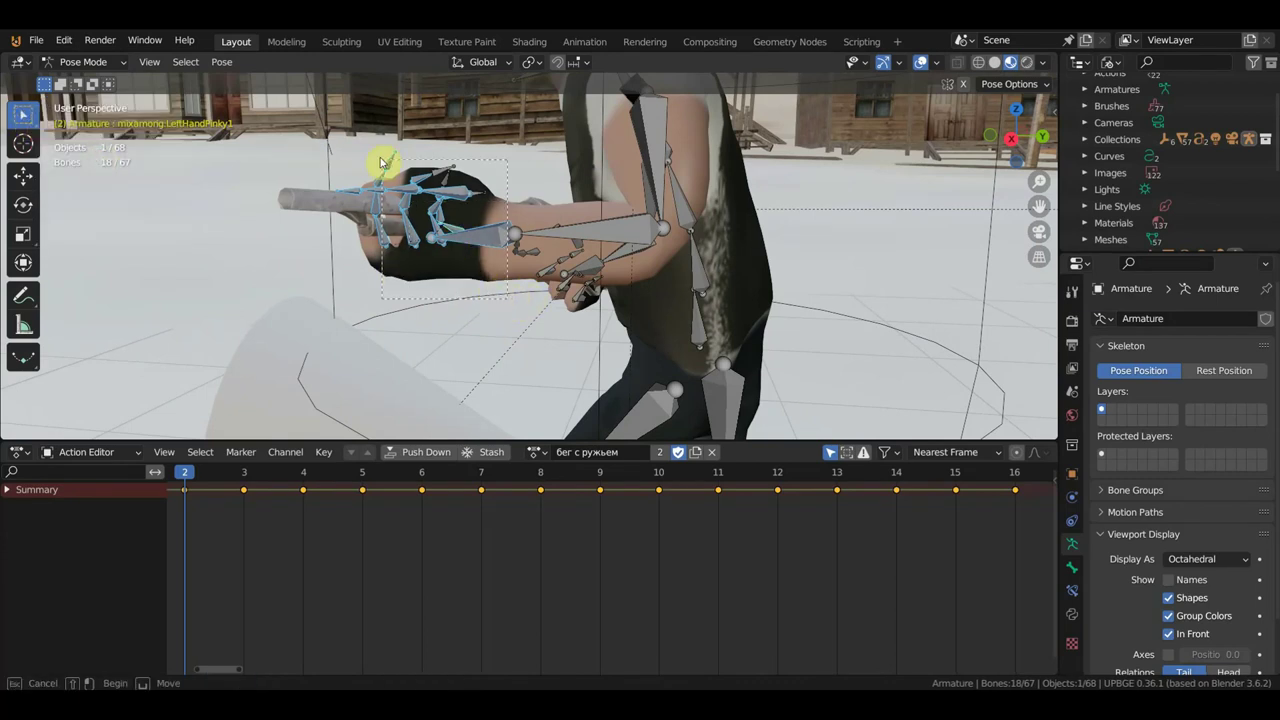
shift+drag(508, 297, 308, 120)
mouse_move(308, 120)
middle_down()
mouse_move(395, 192)
mouse_move(409, 296)
middle_up()
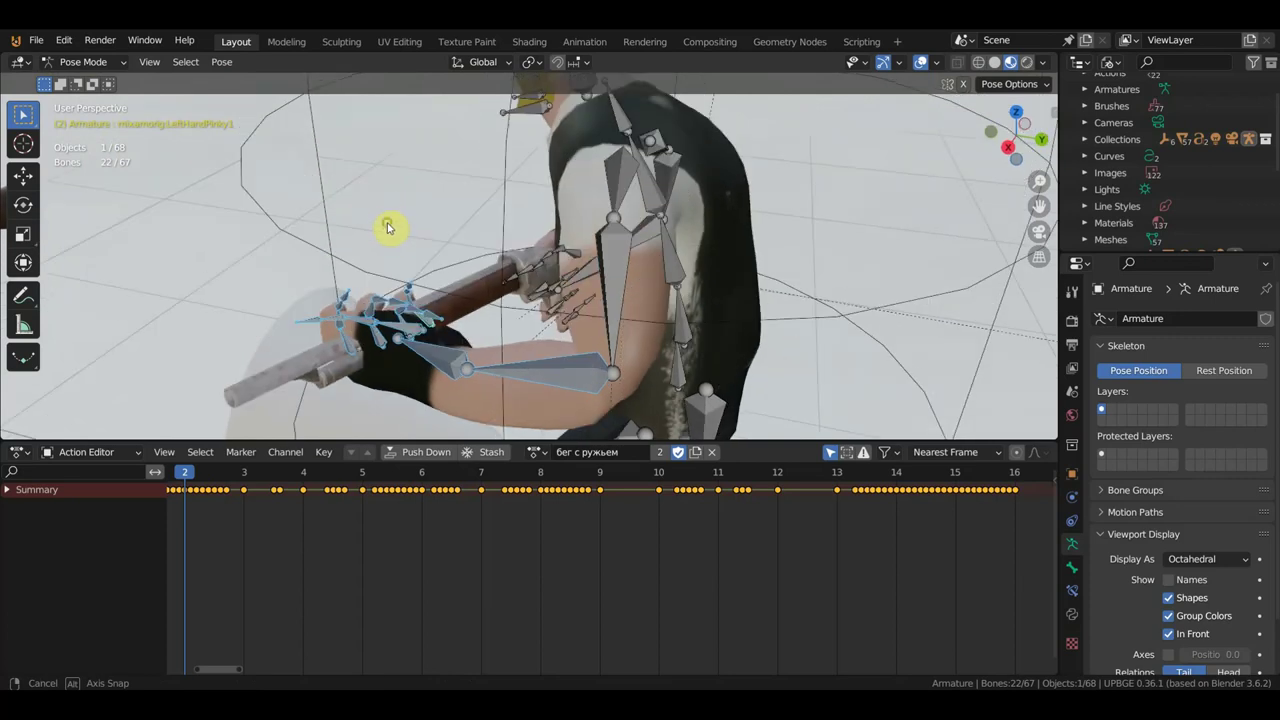
shift+click(428, 355)
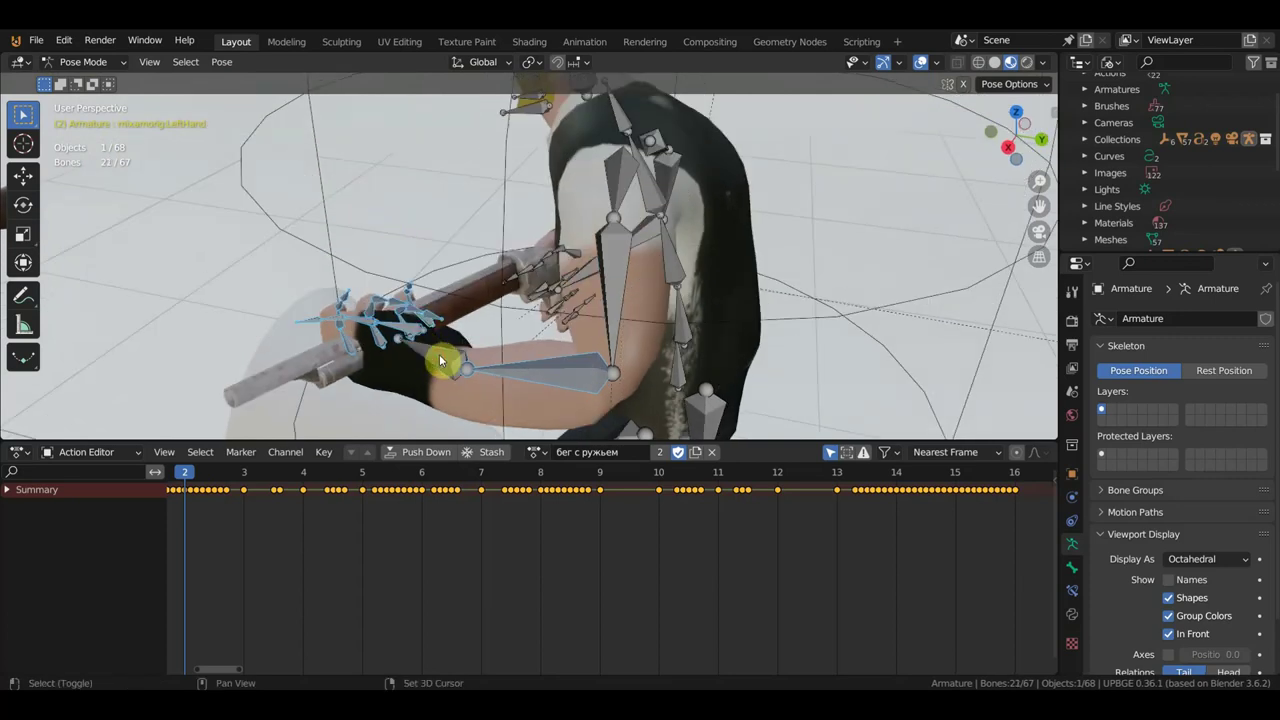
shift+click(545, 380)
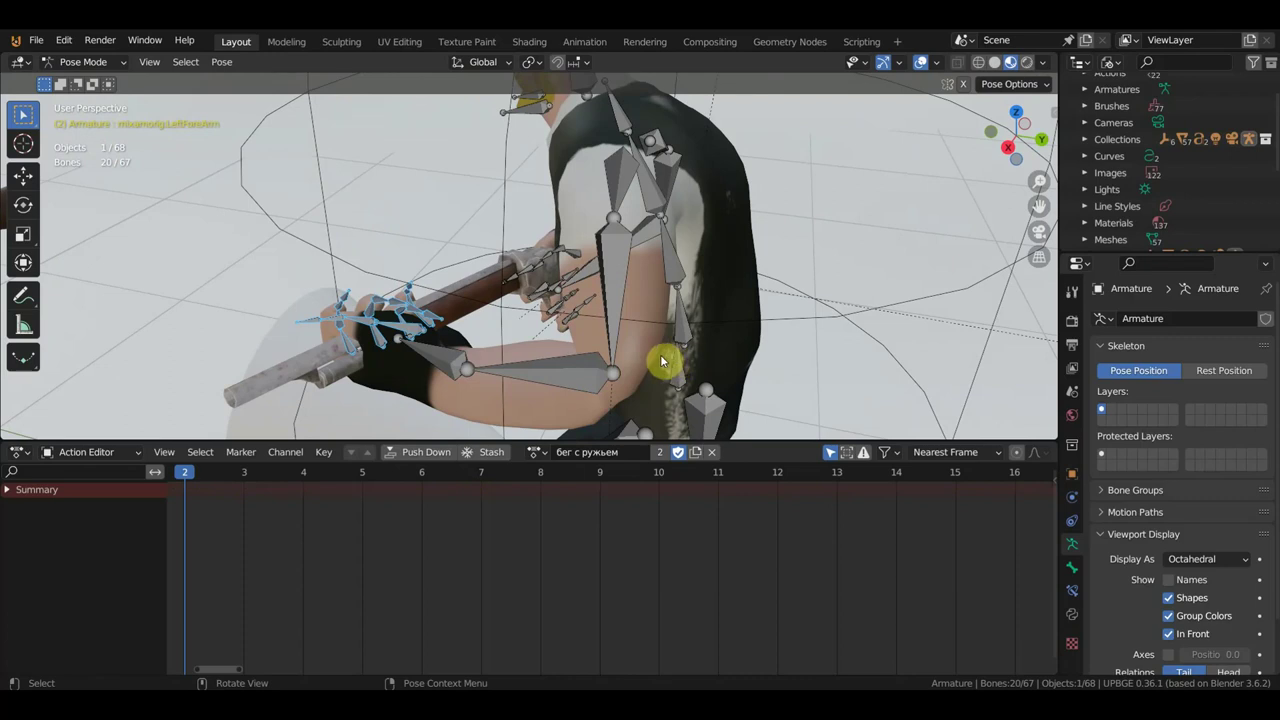
key(i)
scroll(200, 523, up, 2)
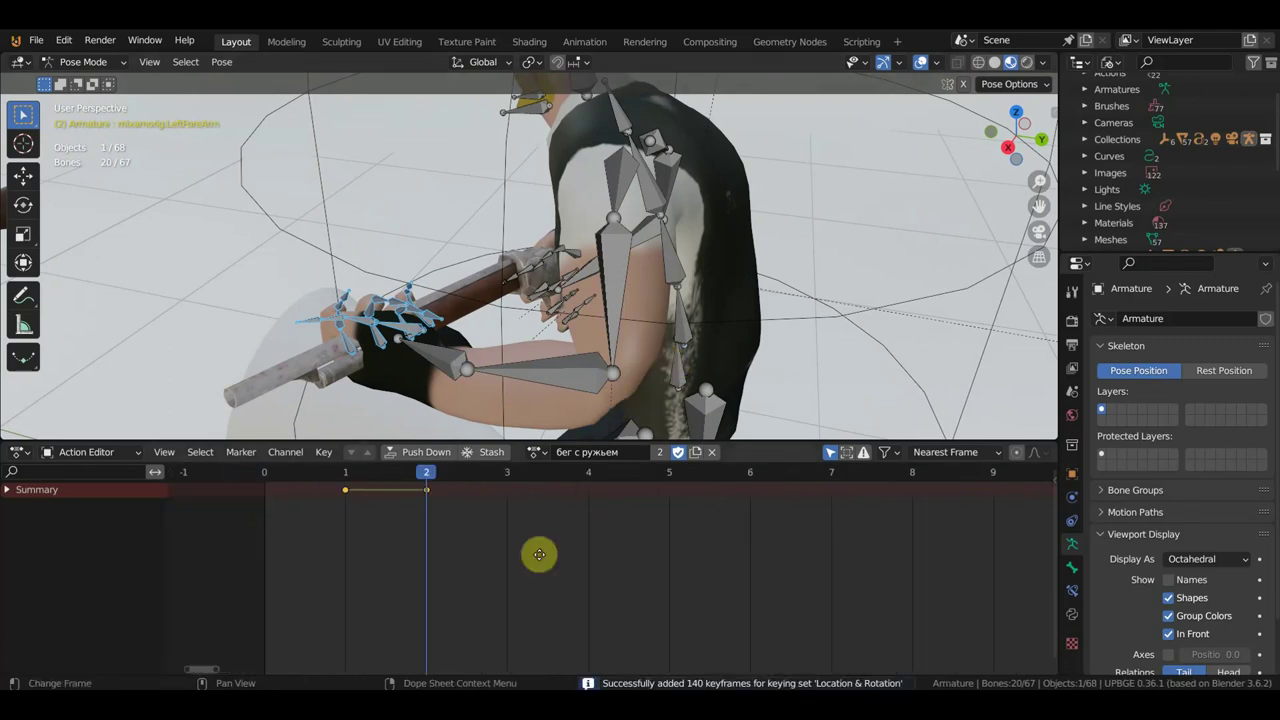
scroll(539, 555, up, 2)
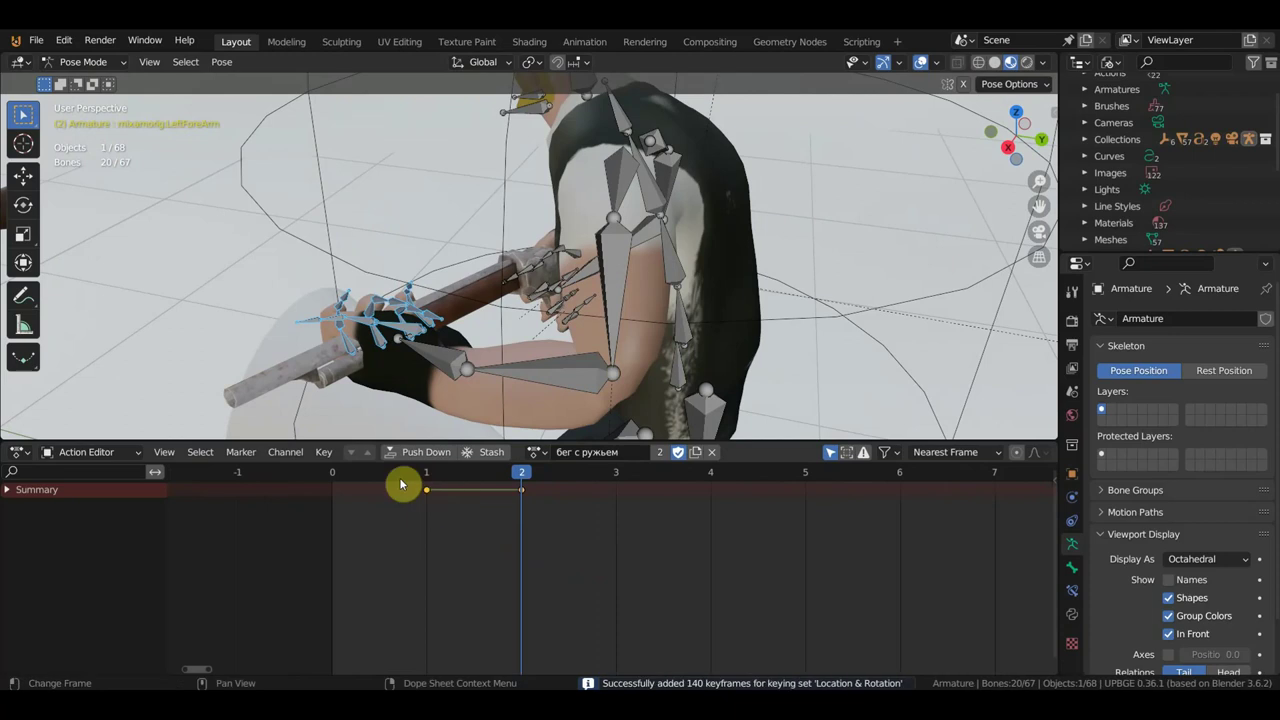
Undo the last change, deselect all keys, and paste the adjusted hand pose back
key(ctrl+z)
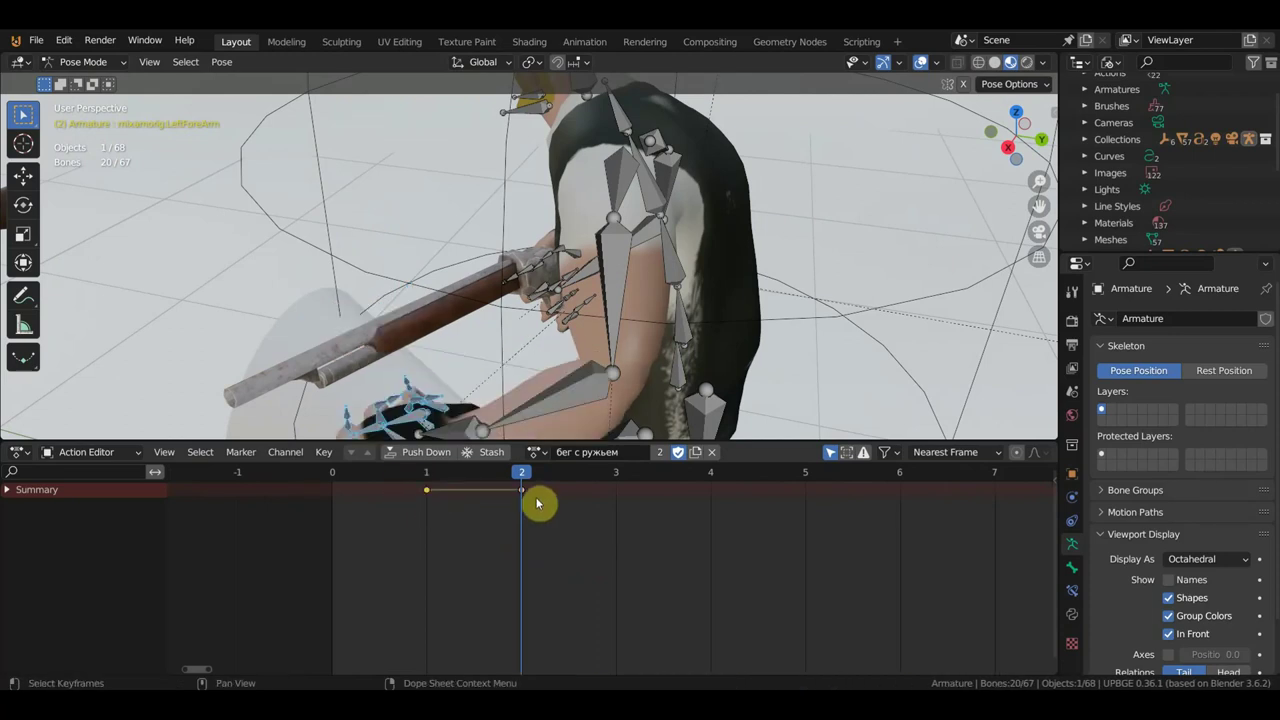
click(497, 488)
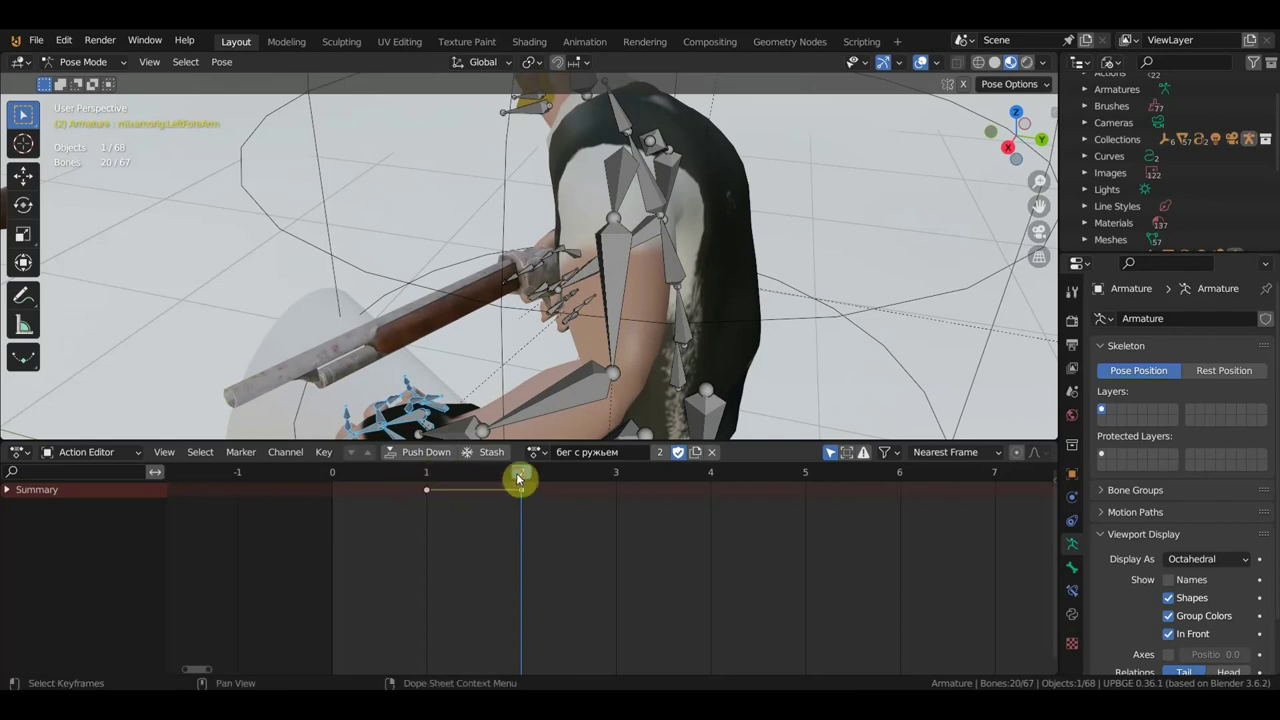
mouse_move(517, 479)
mouse_down()
mouse_move(473, 487)
mouse_move(523, 491)
mouse_up()
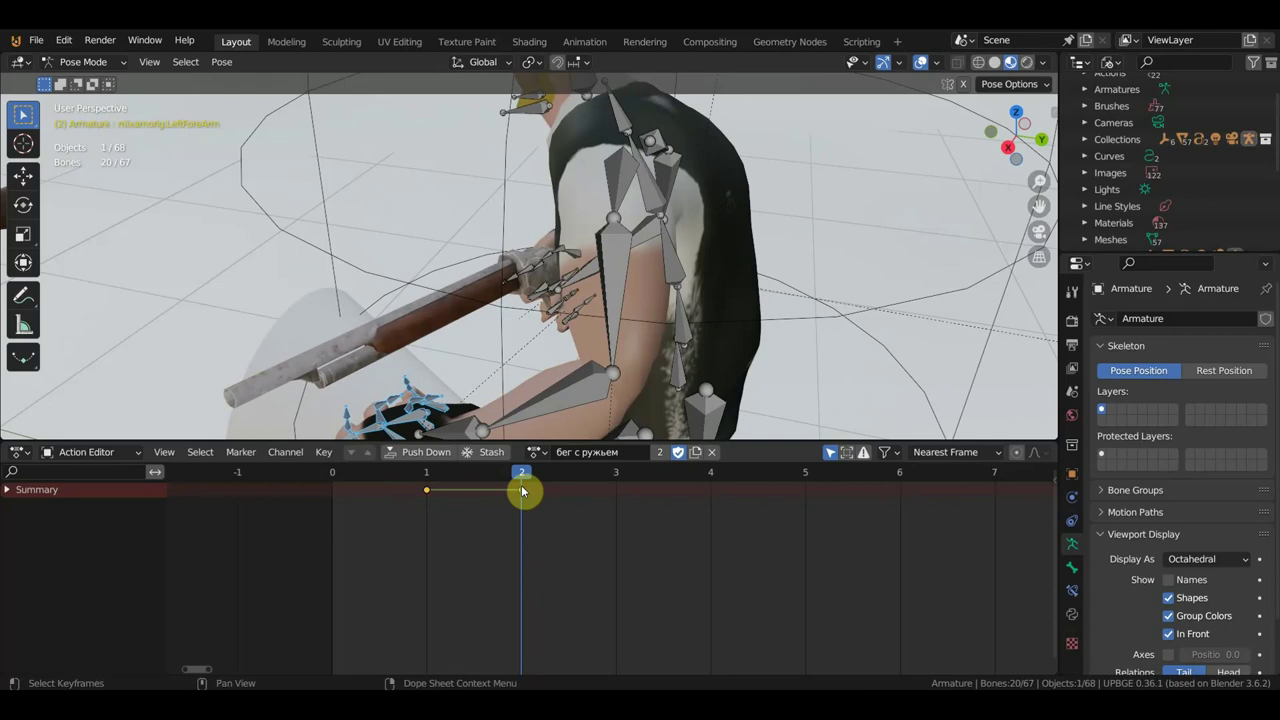
key(ctrl+v)
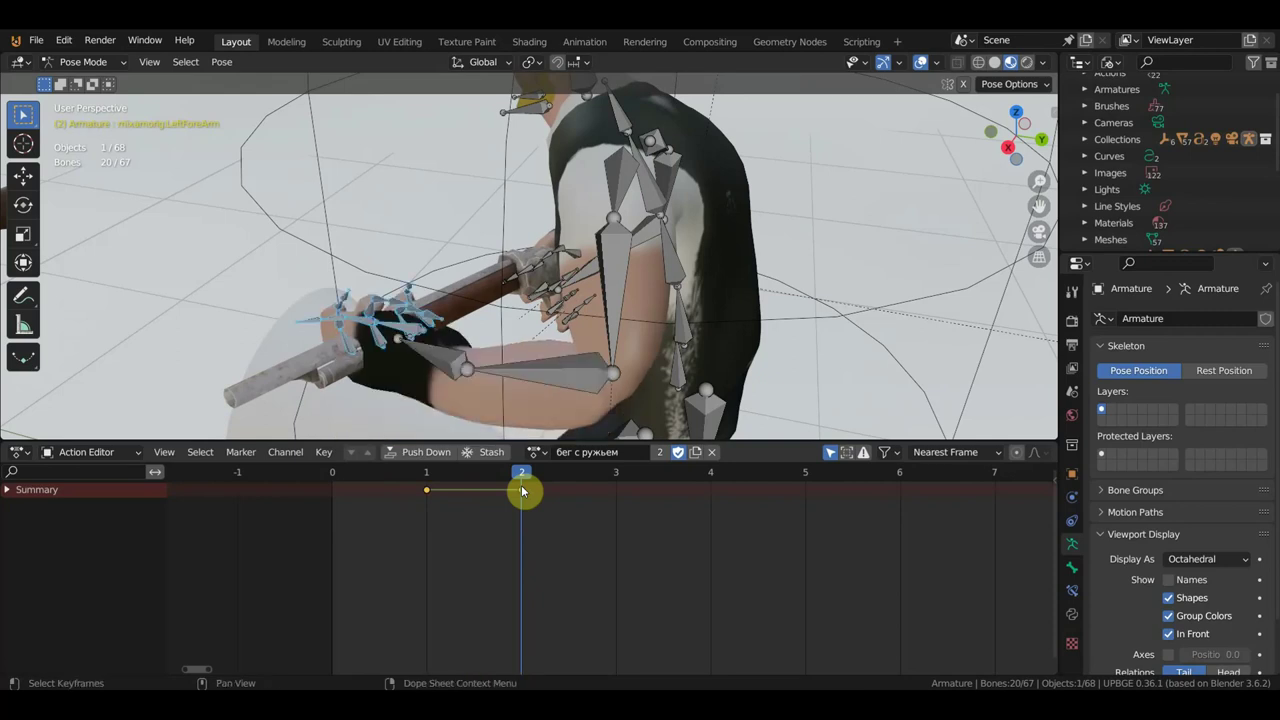
Key Location & Rotation for the selected arm bones, then compare frames 1 and 2
key(i)
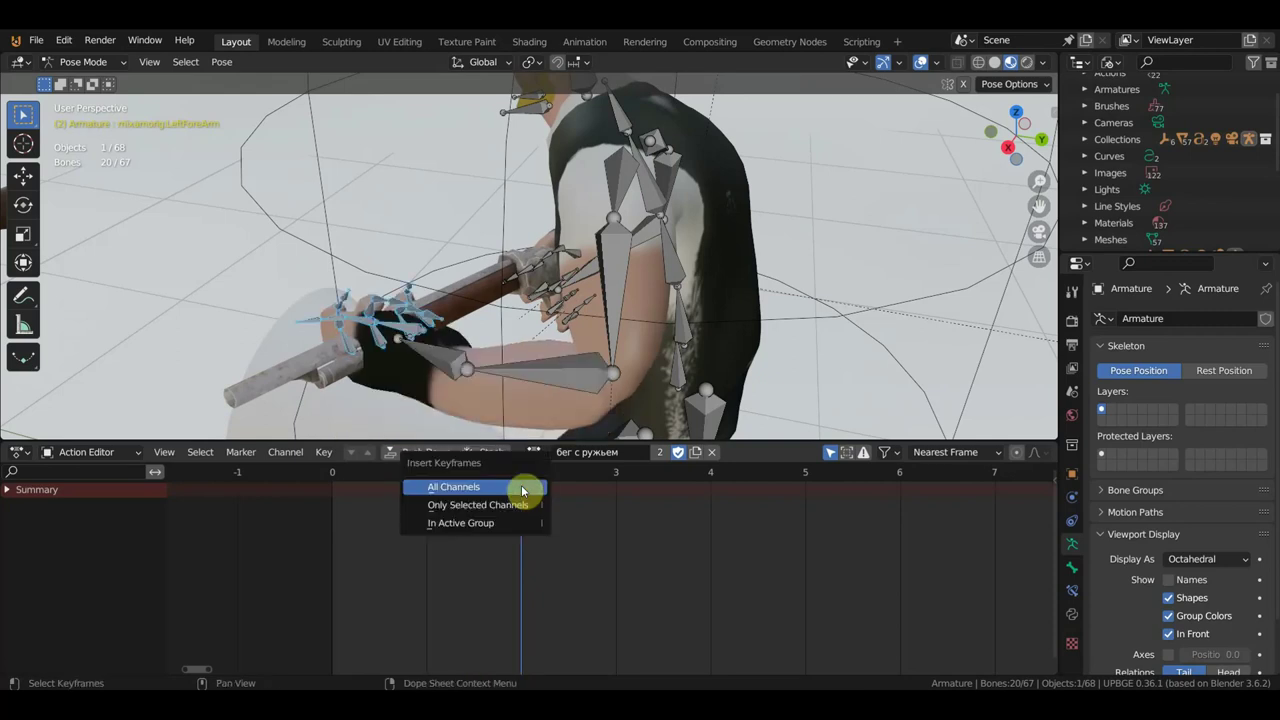
click(528, 489)
key(i)
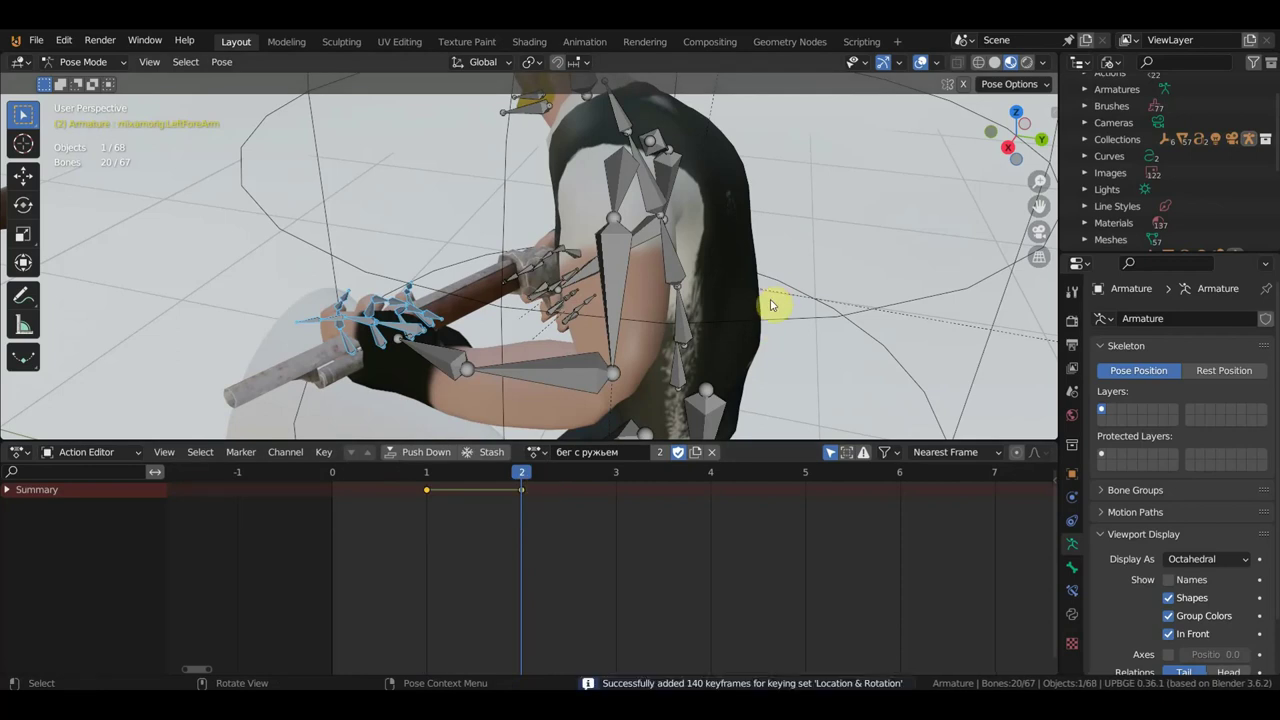
click(514, 479)
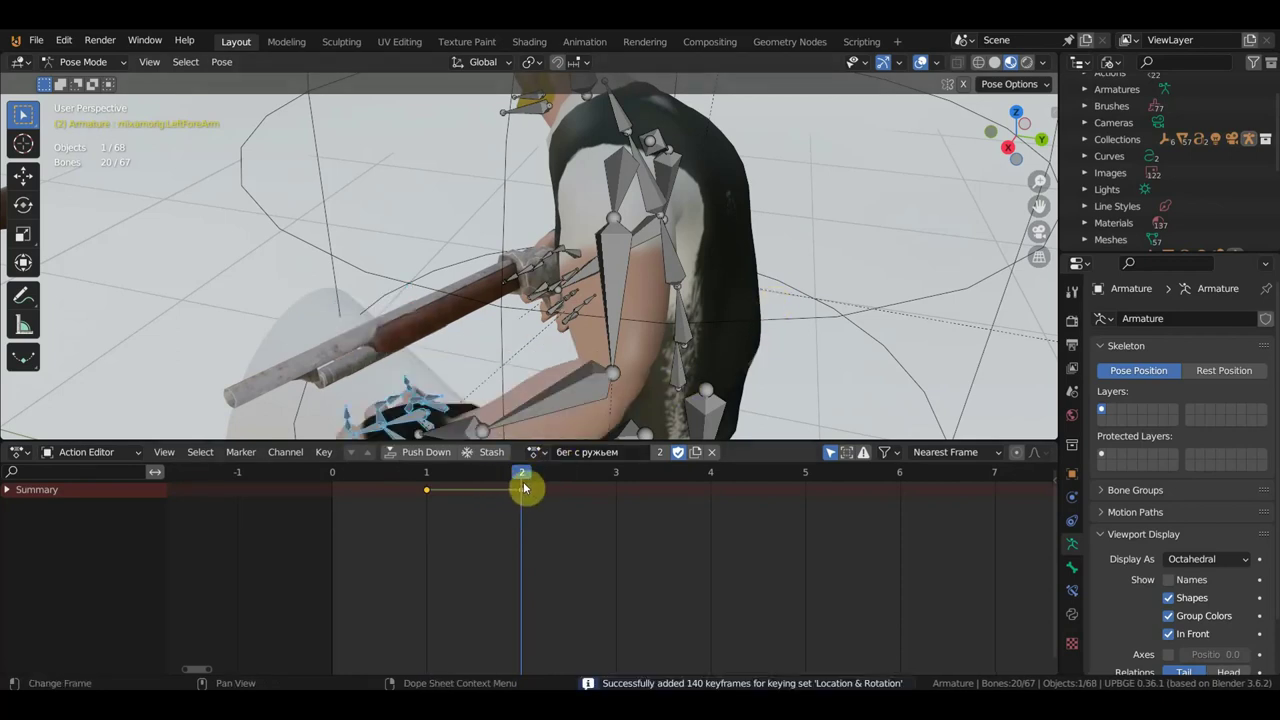
click(423, 489)
click(521, 489)
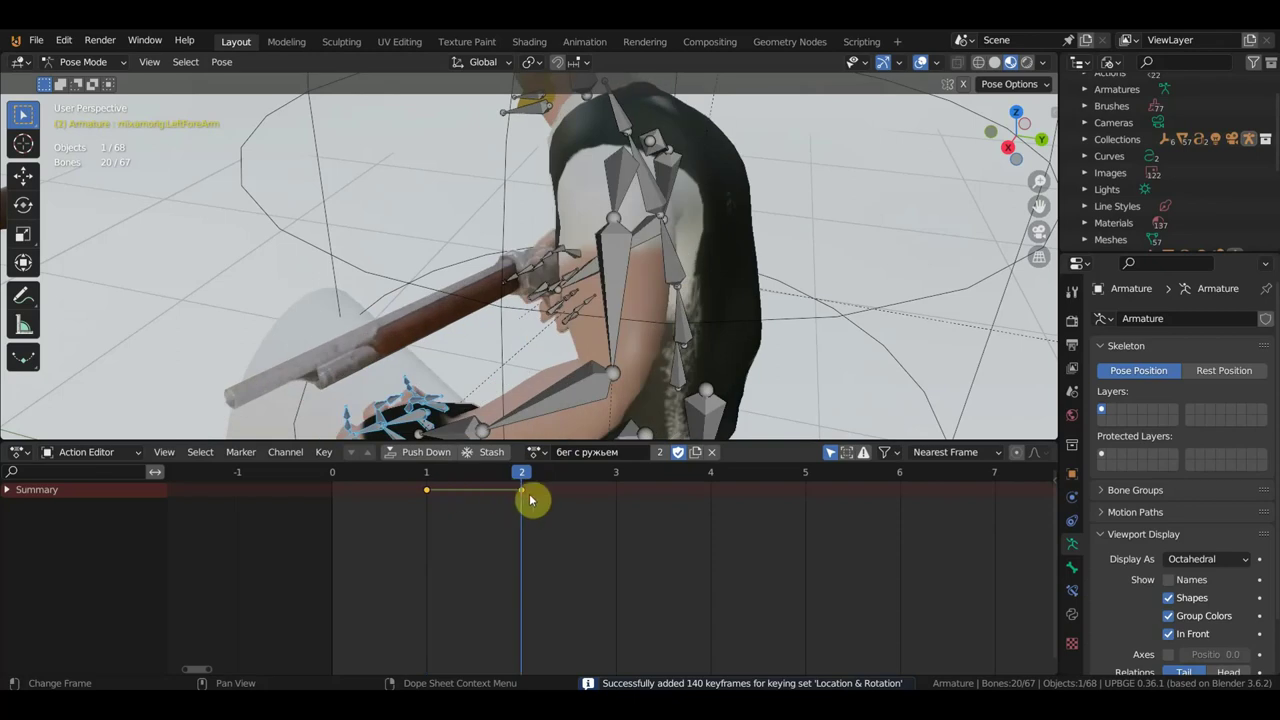
click(427, 489)
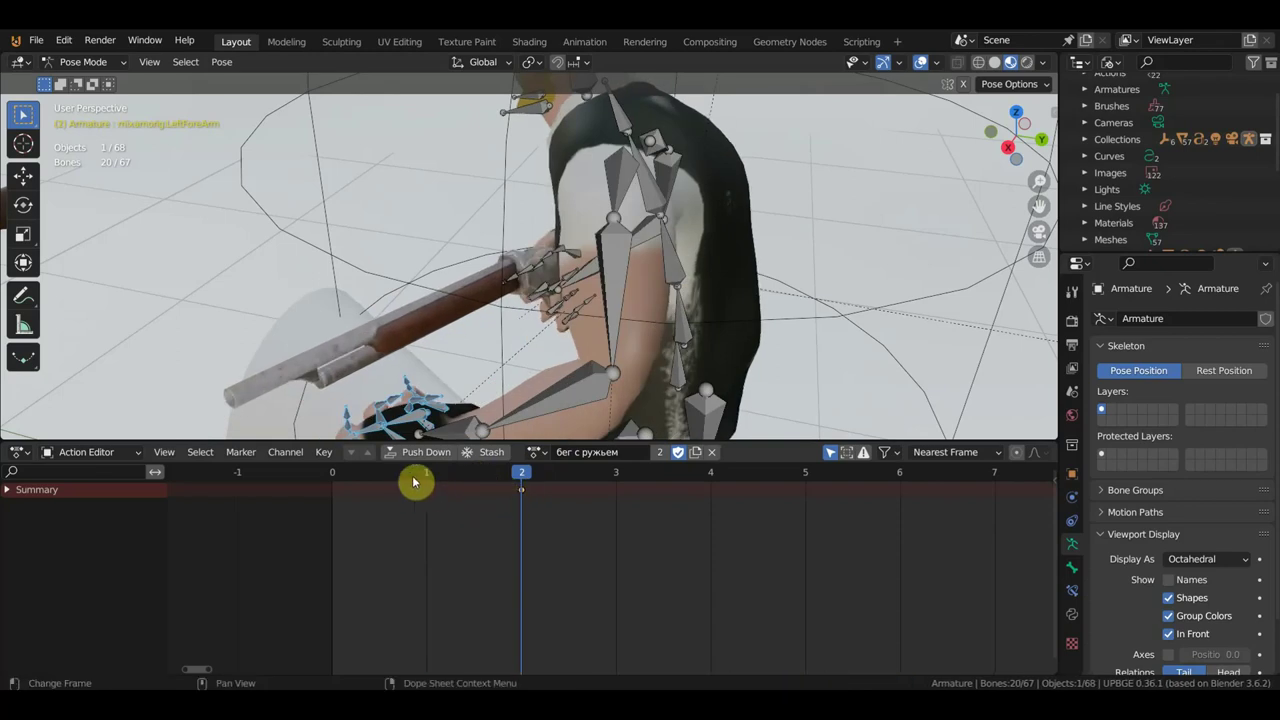
scroll(616, 272, down, 3)
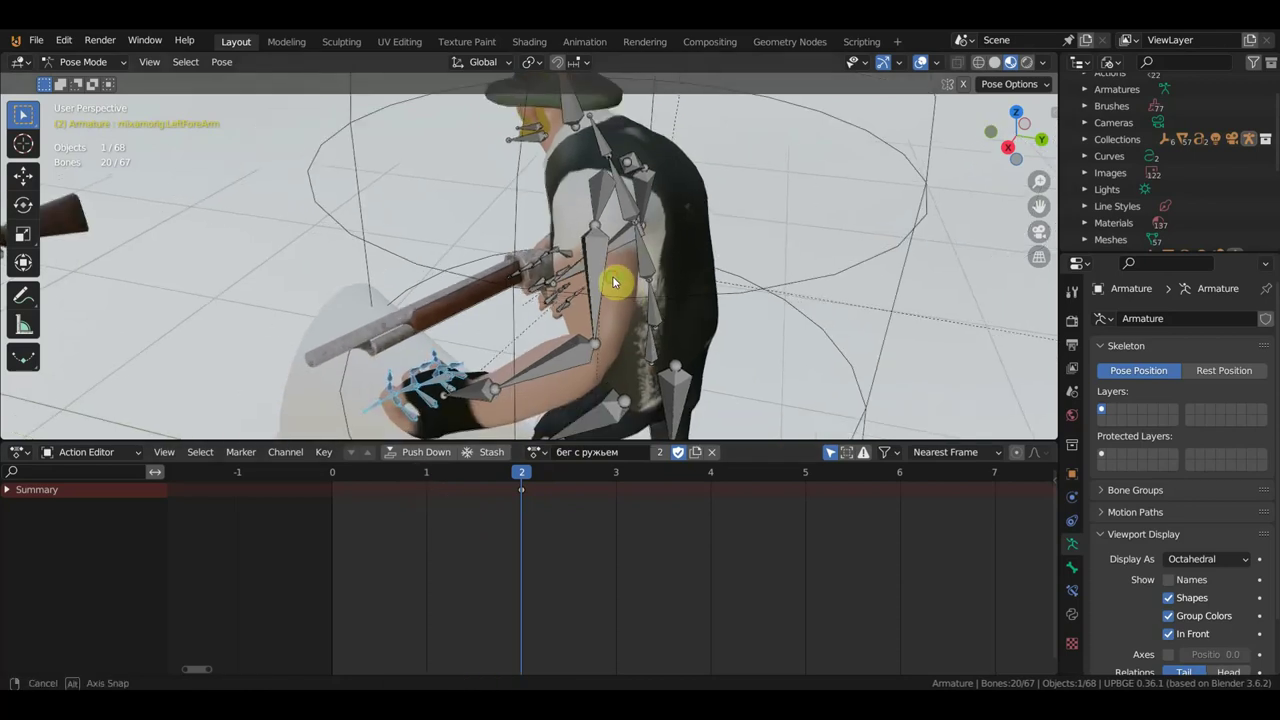
Select the LeftArm bone and rotate it at frame 0
click(628, 225)
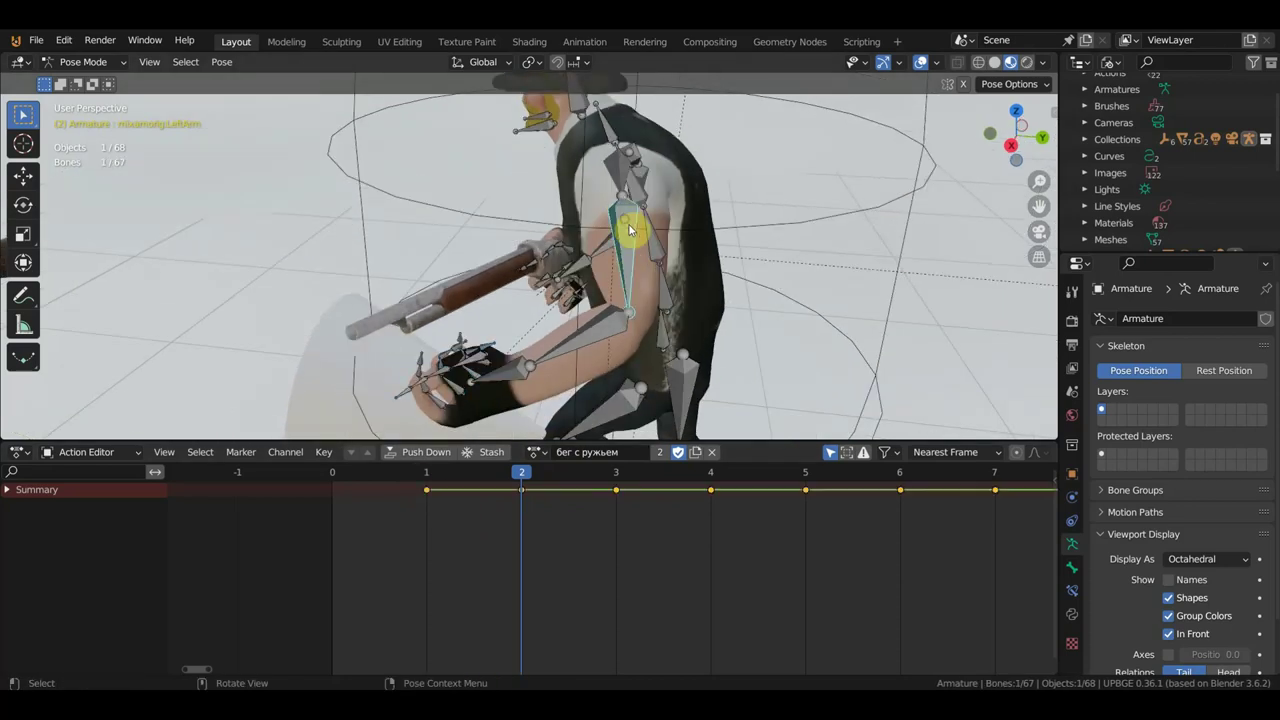
scroll(637, 506, down, 1)
scroll(740, 585, down, 1)
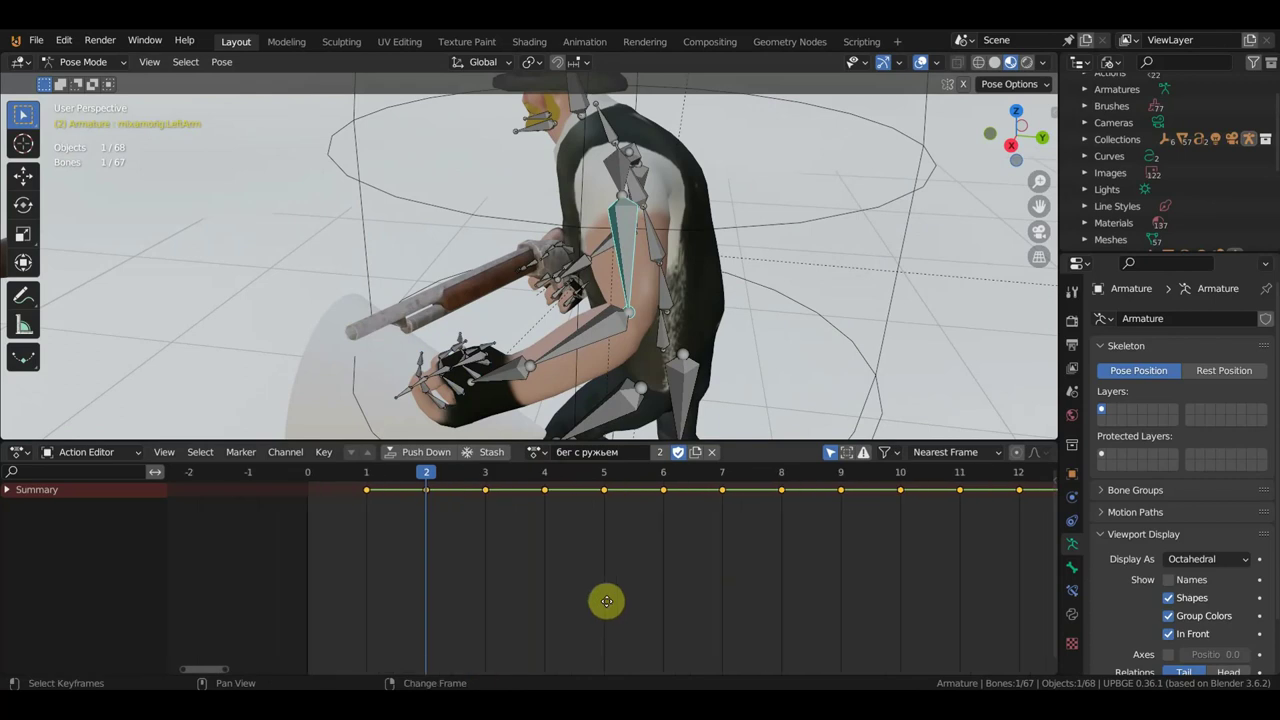
scroll(606, 585, down, 2)
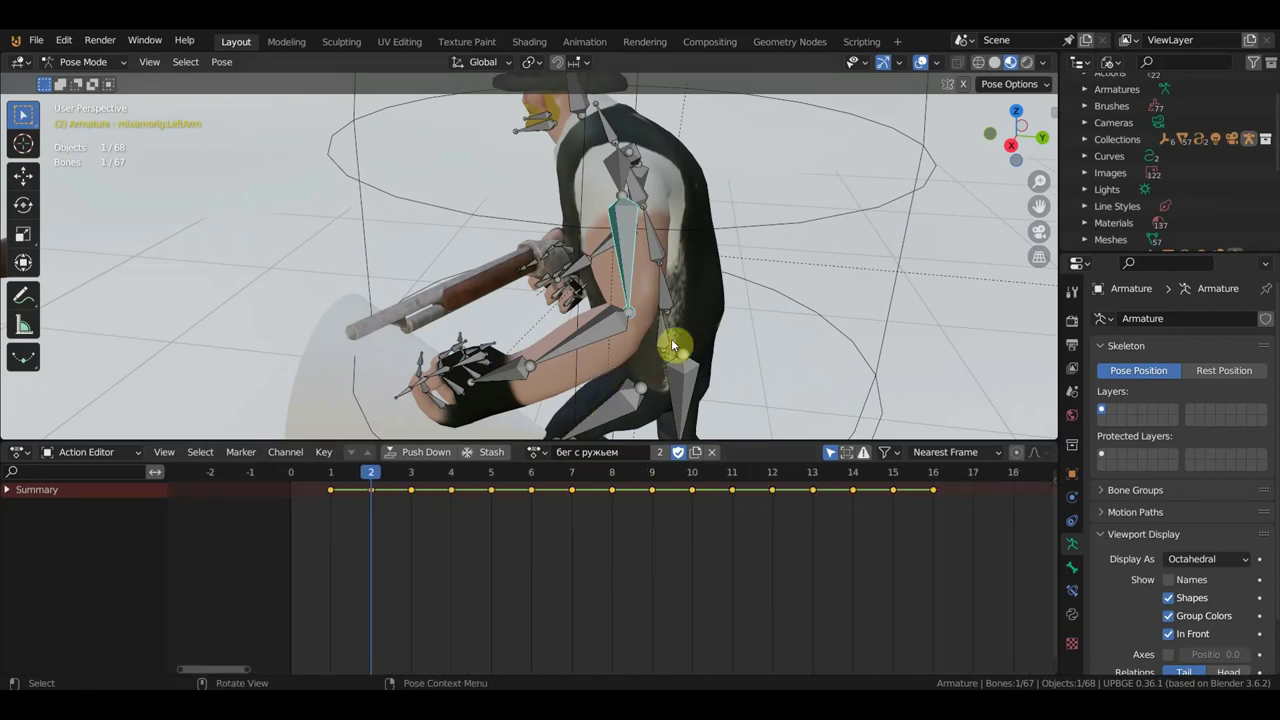
drag(368, 476, 292, 478)
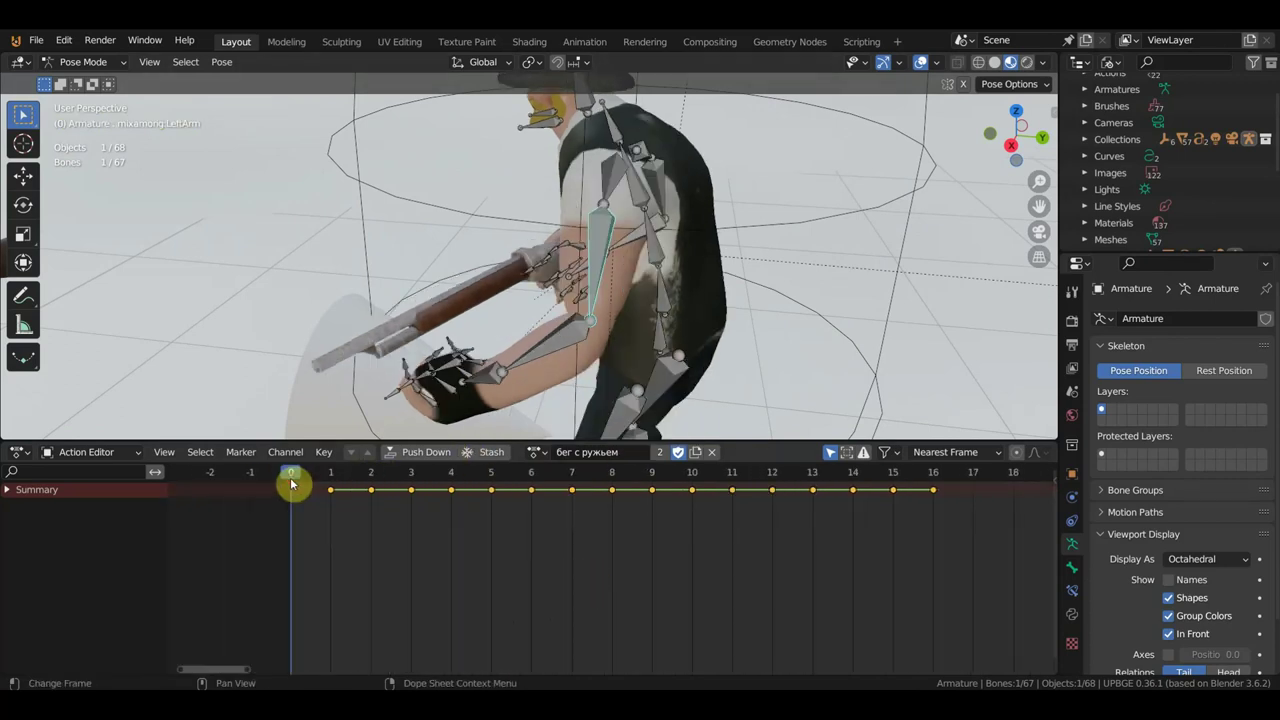
middle_drag(783, 350, 822, 334)
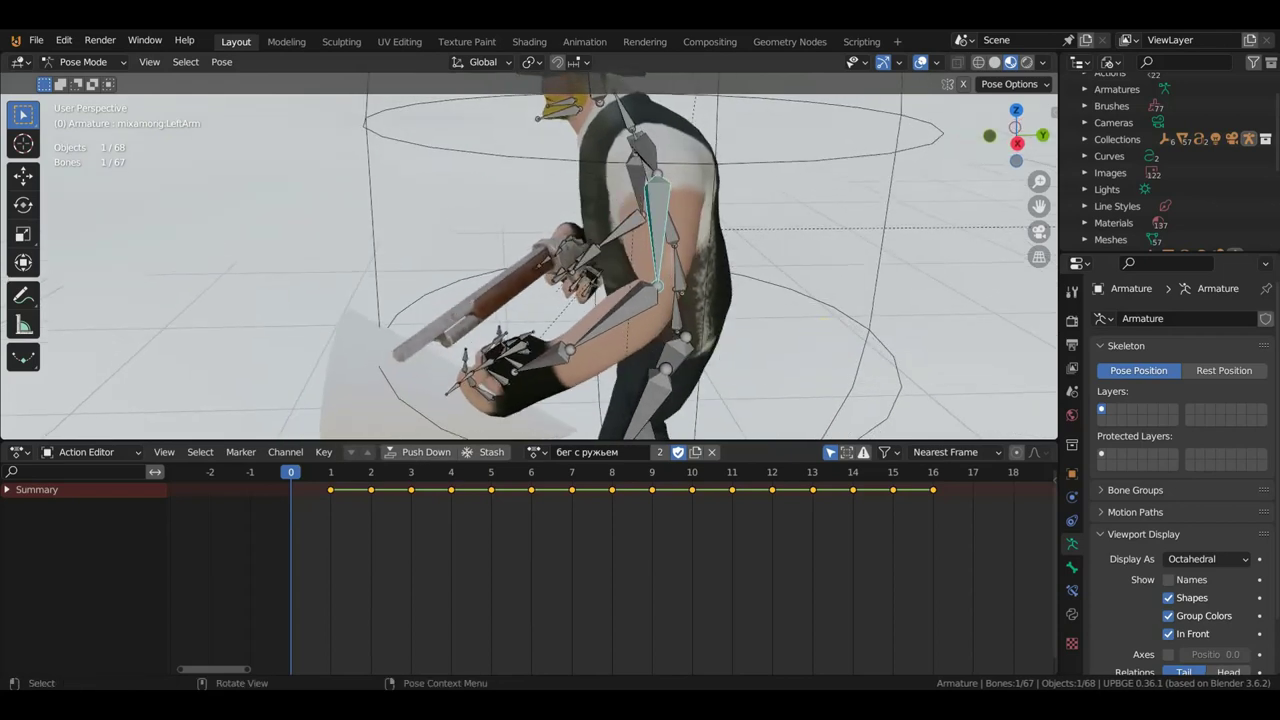
key(r)
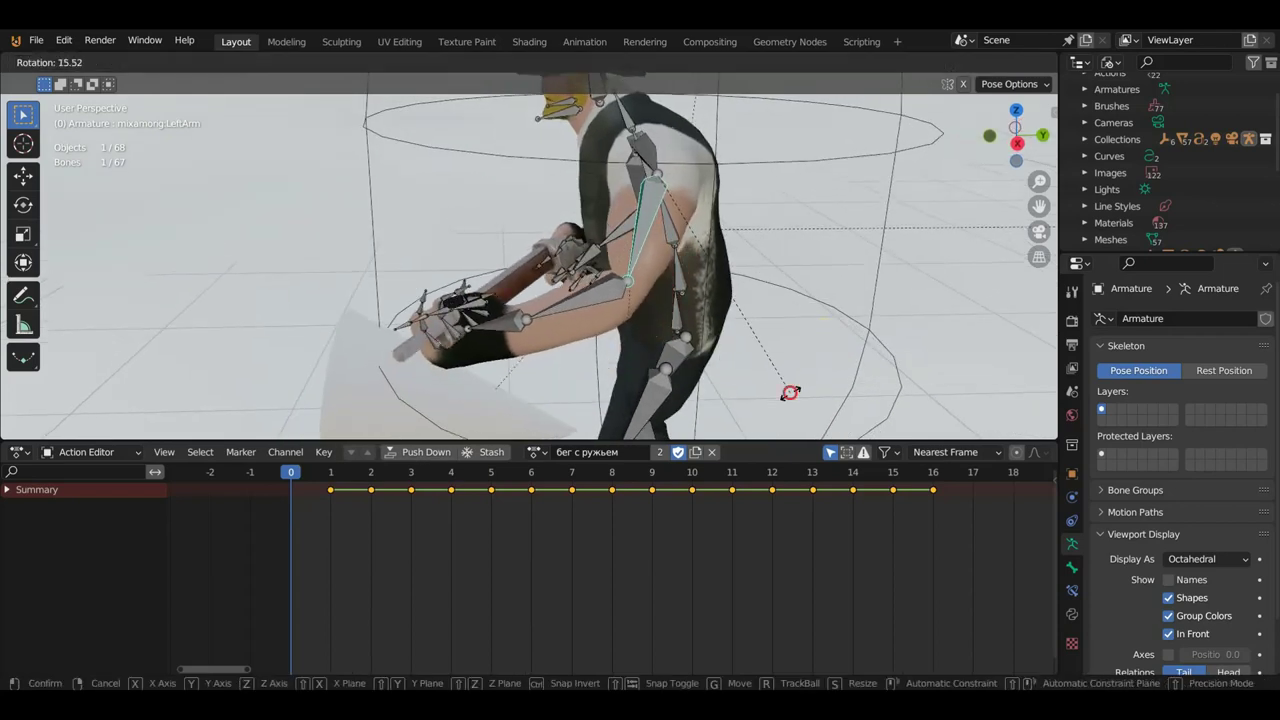
click(790, 393)
mouse_move(700, 357)
middle_down()
mouse_move(750, 378)
mouse_move(737, 357)
mouse_move(858, 338)
mouse_move(740, 385)
middle_up()
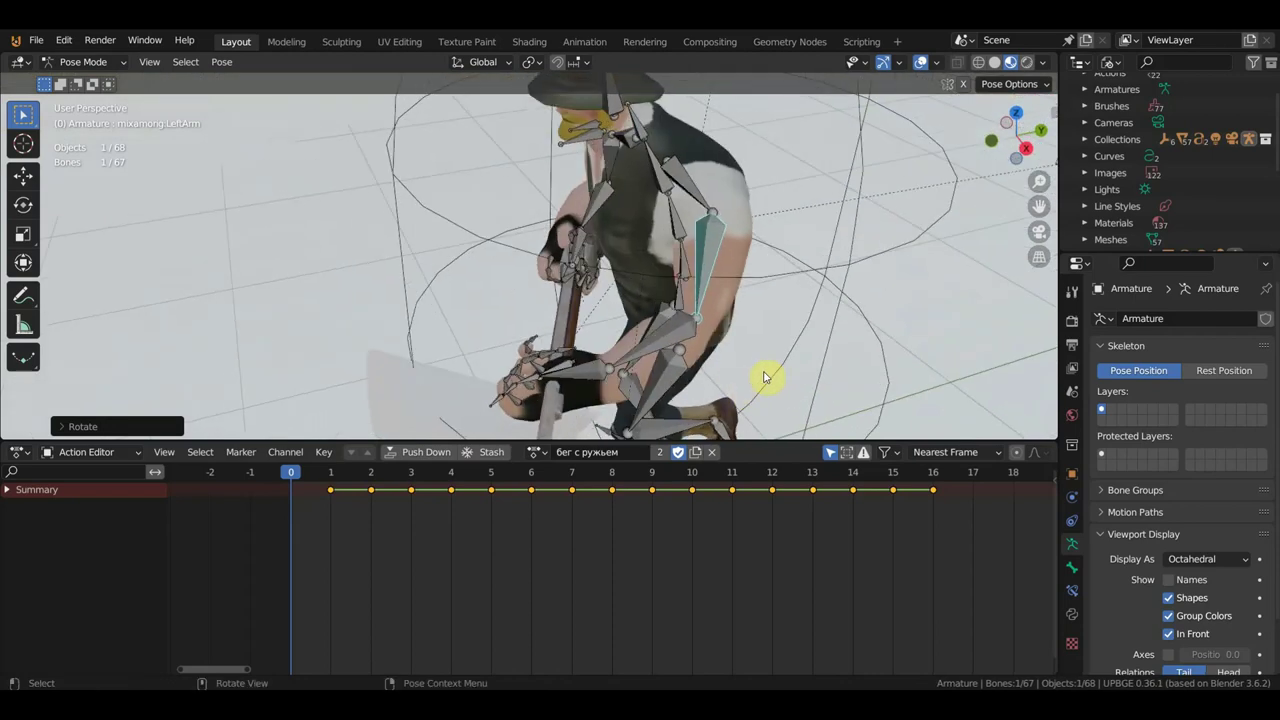
Key the upper arm's Location & Rotation at frame 0 and delete its keys at frames 1–16
key(i)
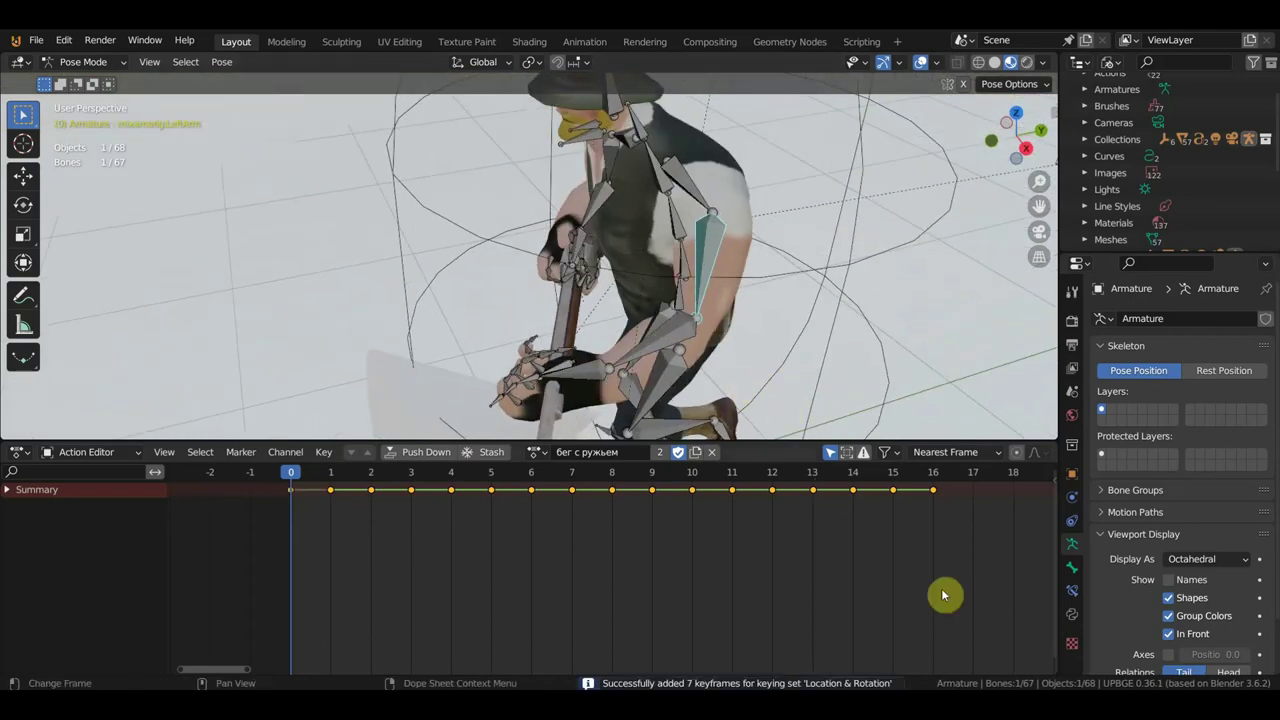
drag(977, 540, 325, 485)
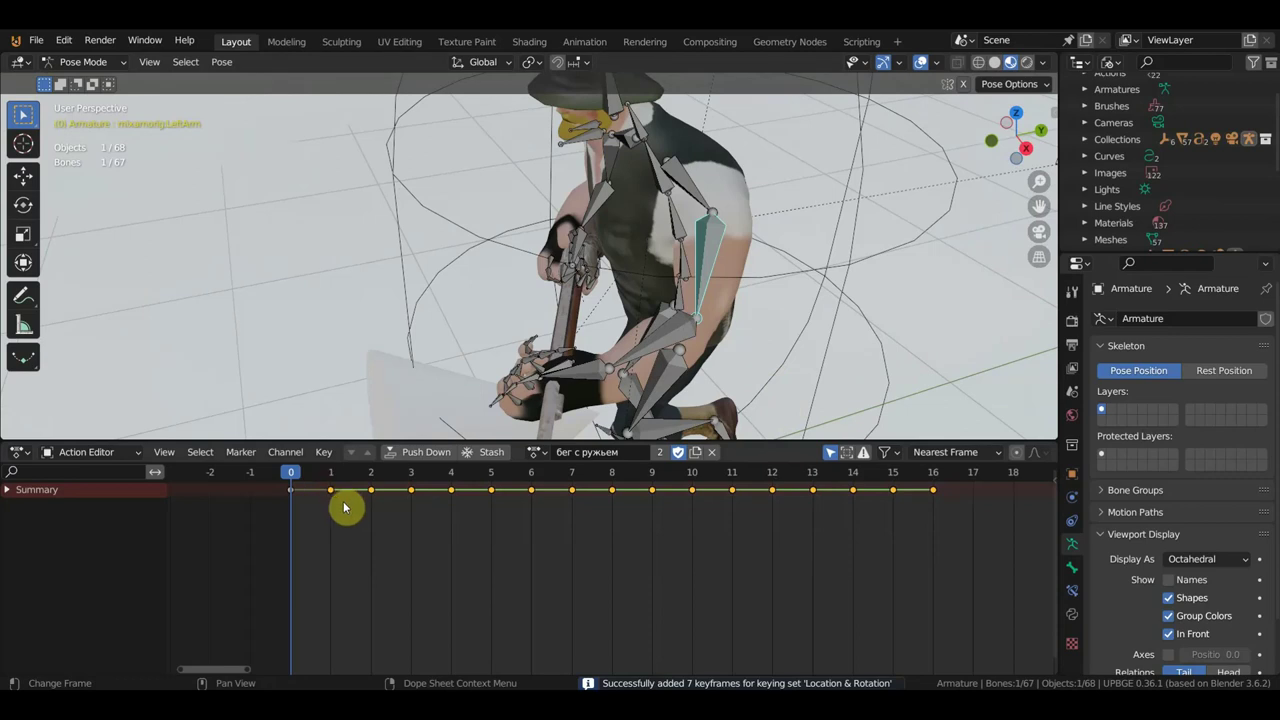
key(Delete)
Select LeftShoulder and move it in several passes until the hands hold the rifle
click(700, 205)
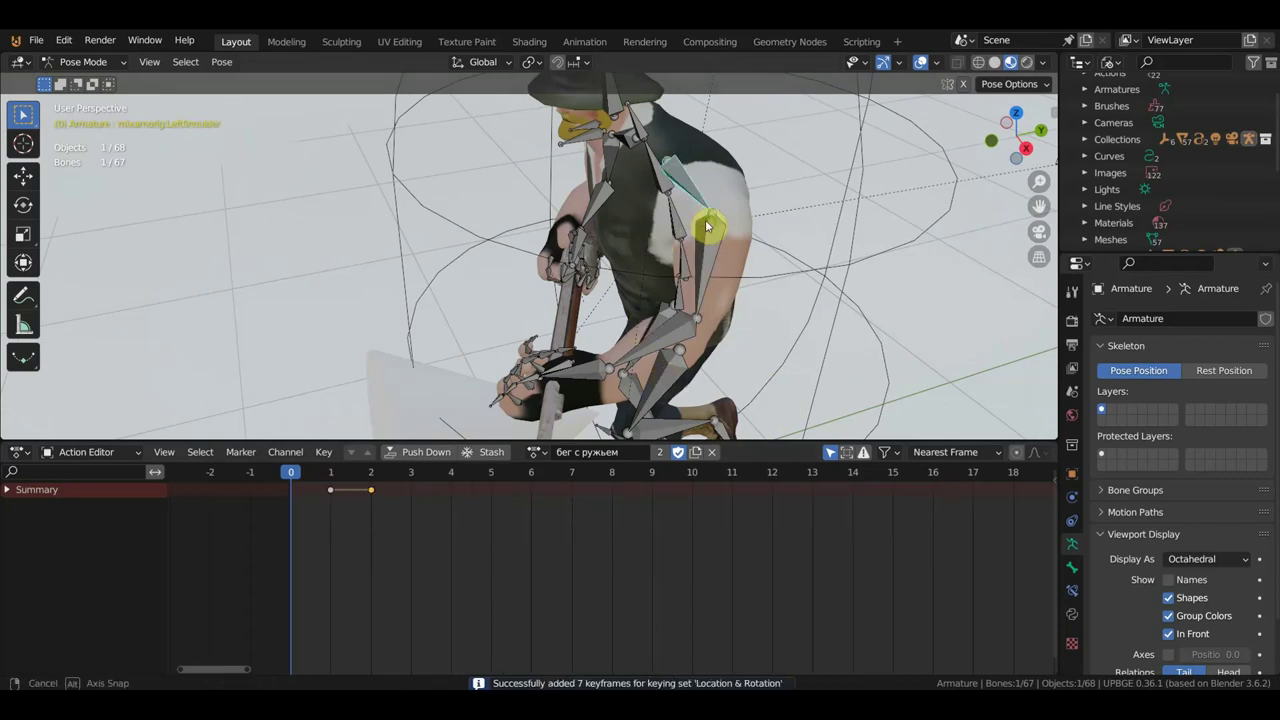
mouse_move(709, 223)
middle_down()
mouse_move(692, 224)
mouse_move(695, 303)
middle_up()
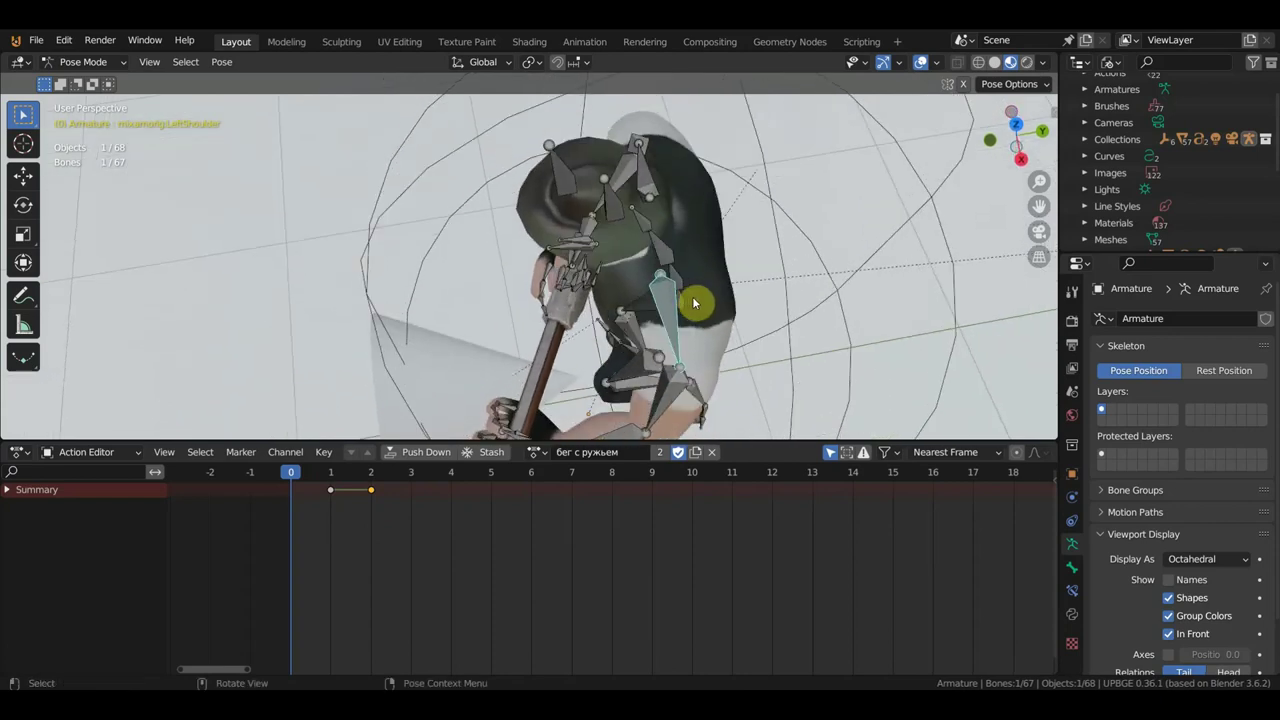
key(g)
click(706, 300)
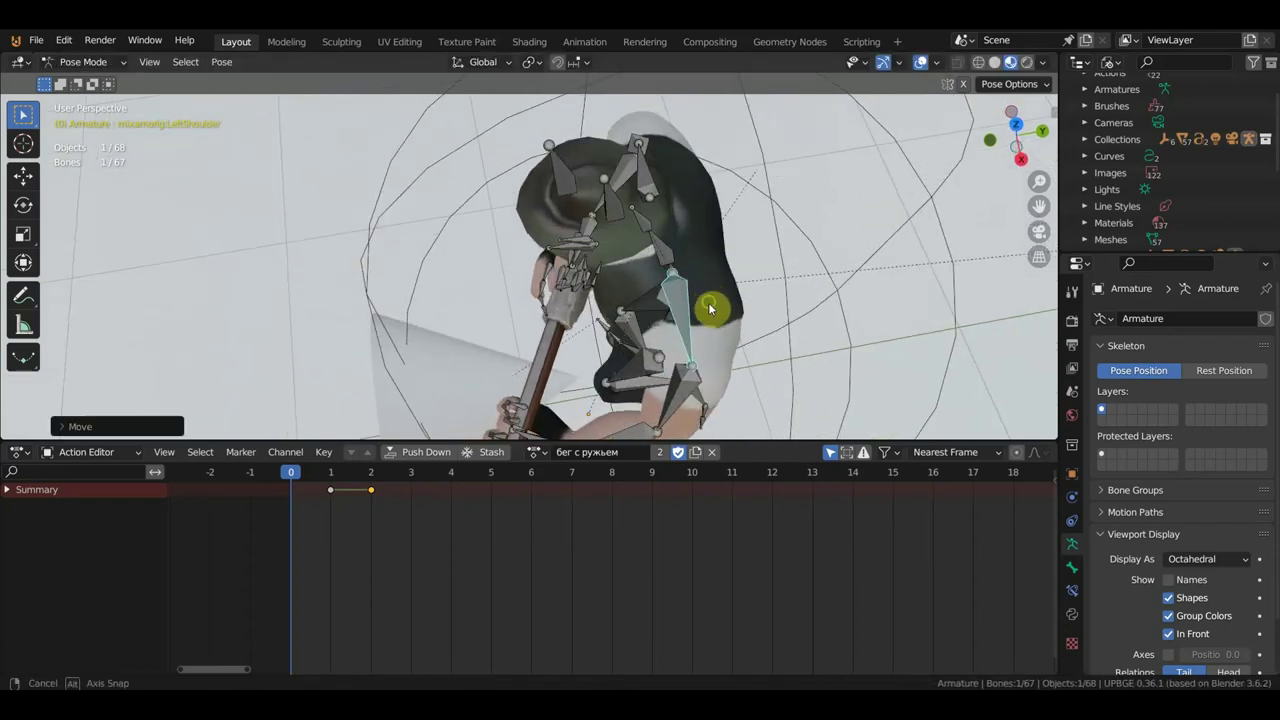
mouse_move(708, 306)
middle_down()
mouse_move(724, 216)
mouse_move(704, 264)
mouse_move(843, 264)
middle_up()
key(g)
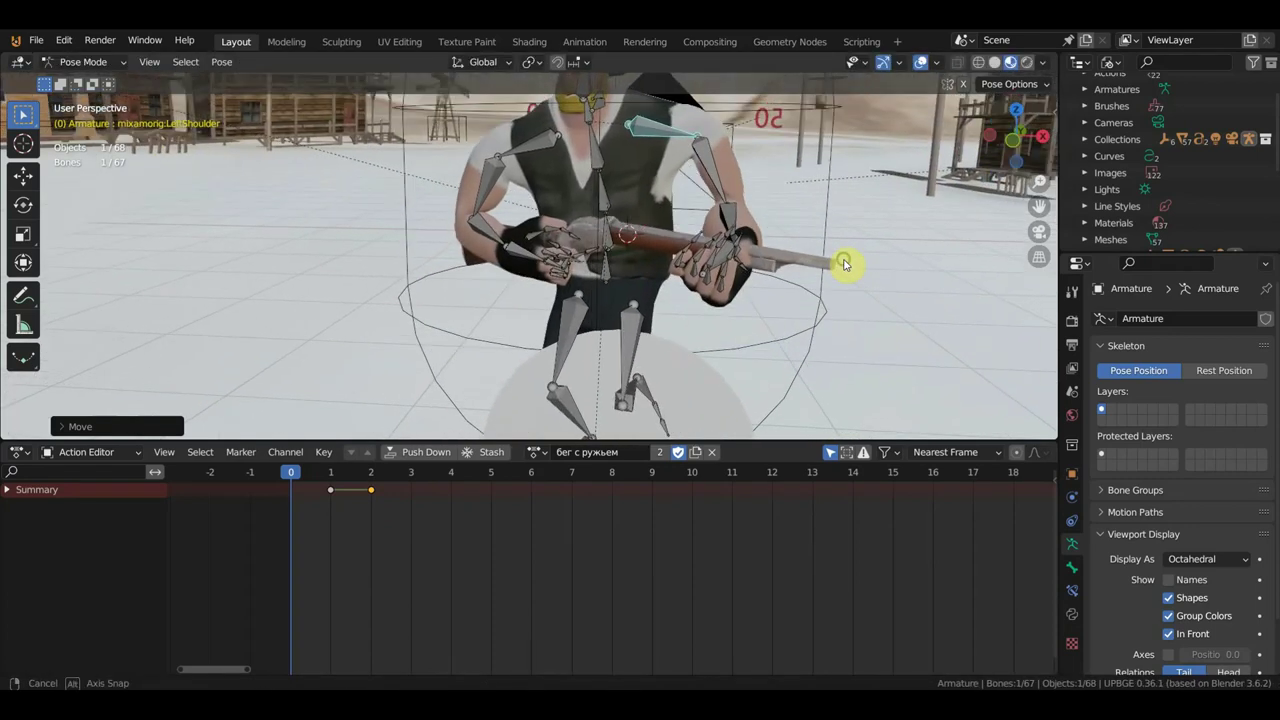
click(840, 255)
middle_drag(840, 255, 828, 268)
key(g)
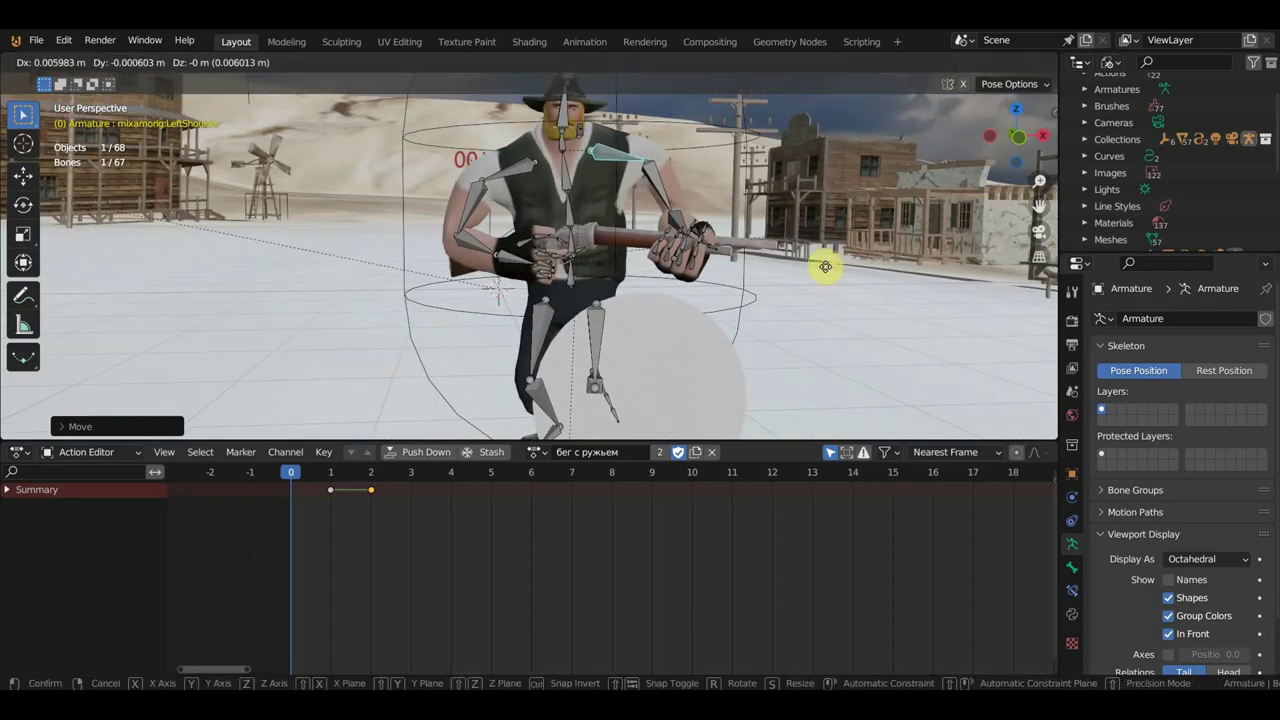
click(828, 266)
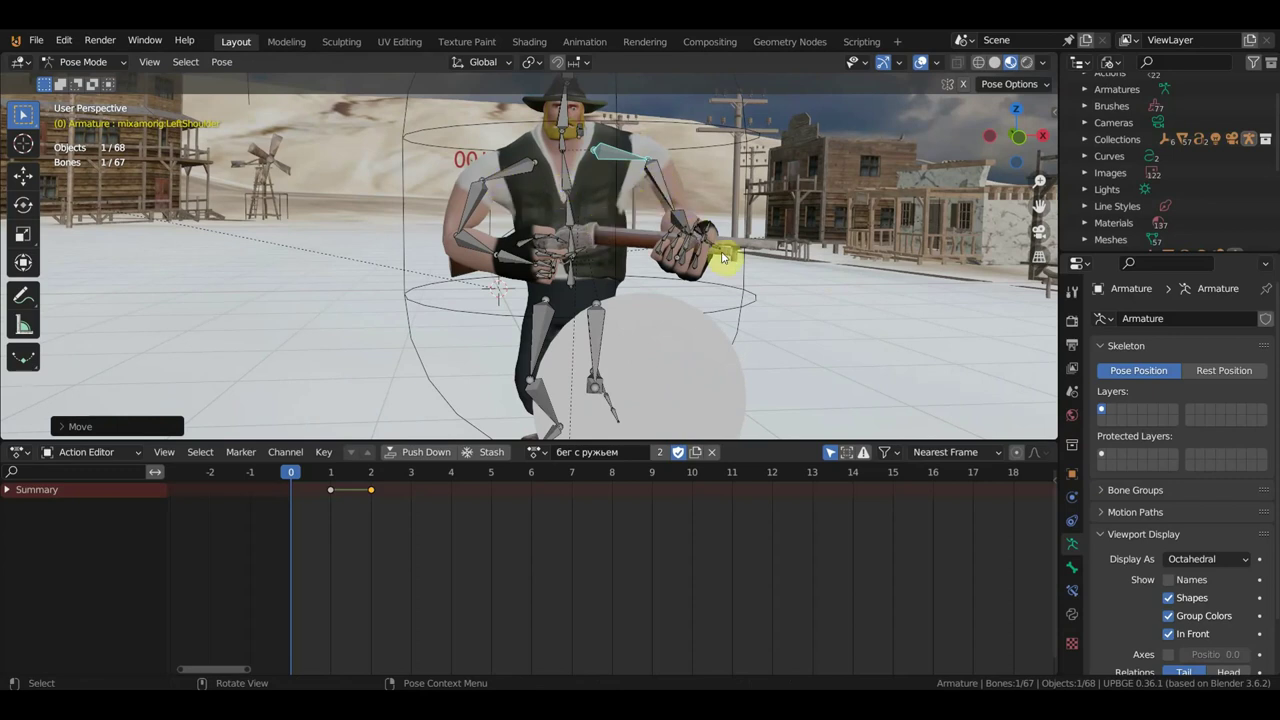
Key the shoulder's Location & Rotation at frame 0 and select its later keyframes
key(i)
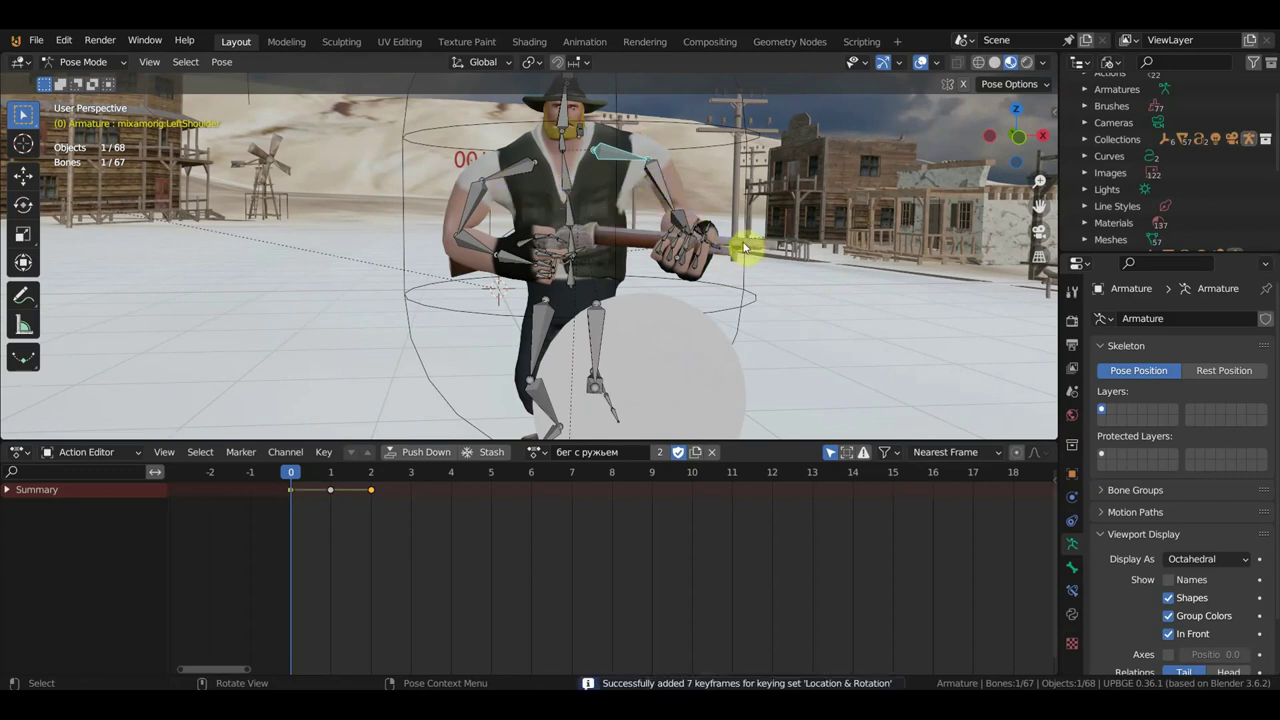
middle_drag(743, 247, 674, 266)
drag(405, 513, 321, 485)
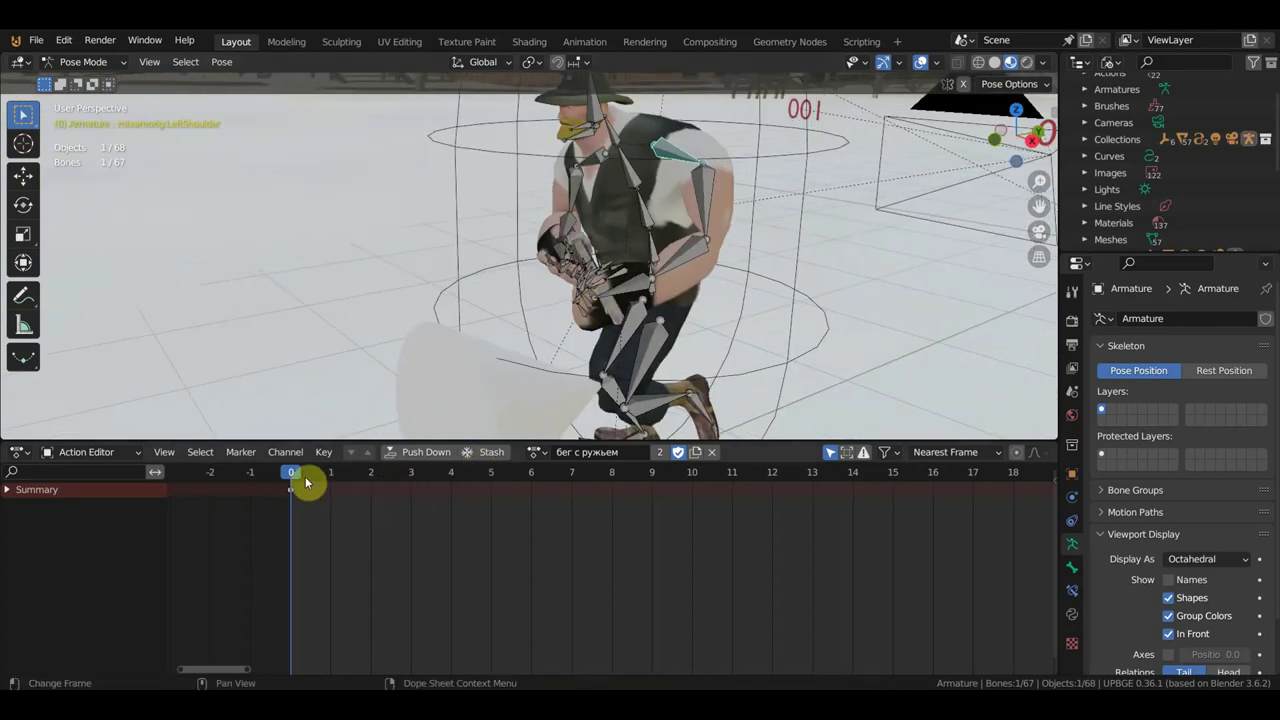
Key the left shoulder's unchanged frame-0 pose at frame 7 with Location & Rotation
drag(302, 474, 734, 496)
mouse_move(738, 380)
middle_down()
mouse_move(775, 270)
mouse_move(697, 283)
mouse_move(649, 260)
mouse_move(157, 317)
mouse_move(83, 291)
mouse_move(203, 314)
mouse_move(417, 294)
mouse_move(537, 266)
middle_up()
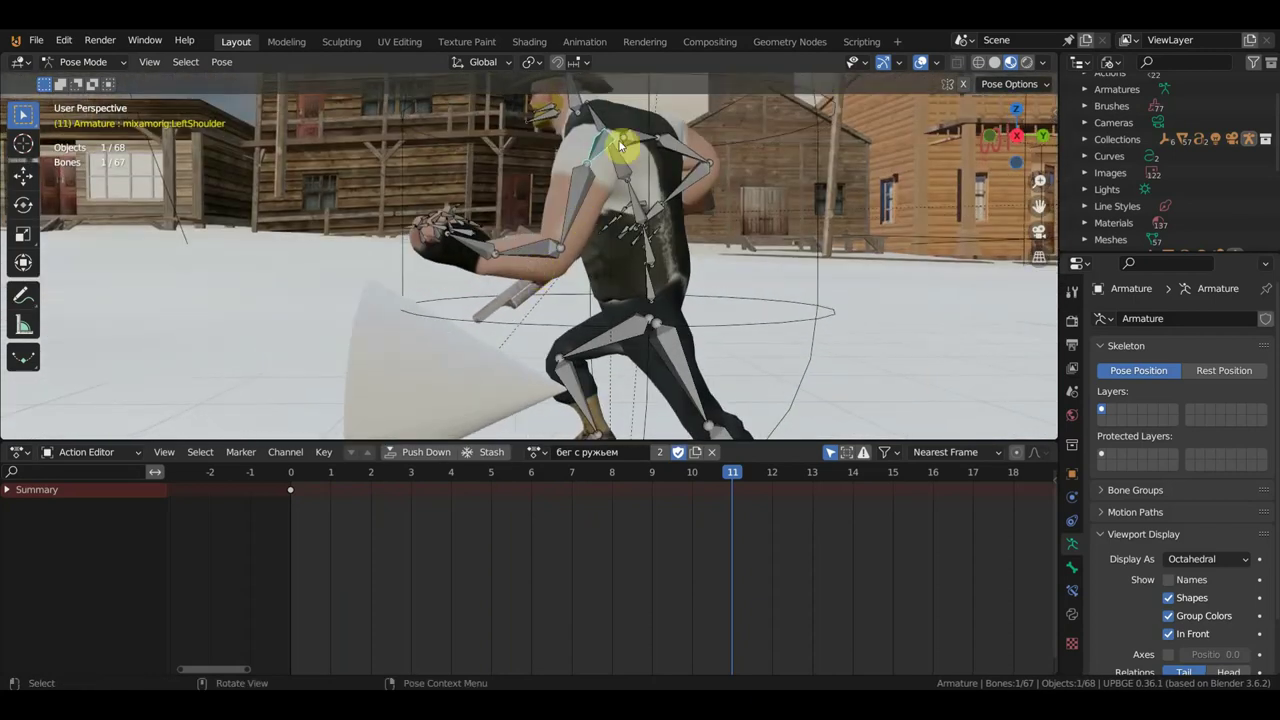
click(691, 484)
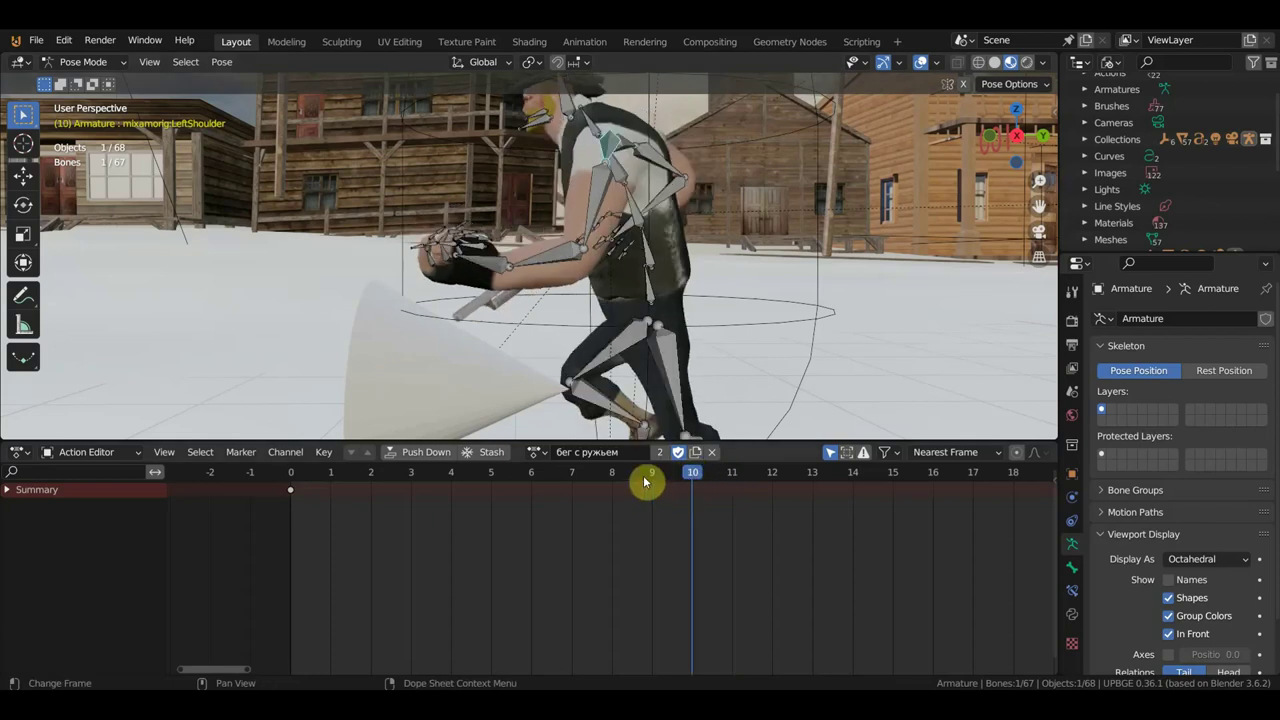
click(586, 482)
mouse_move(749, 343)
middle_down()
mouse_move(758, 375)
mouse_move(727, 320)
middle_up()
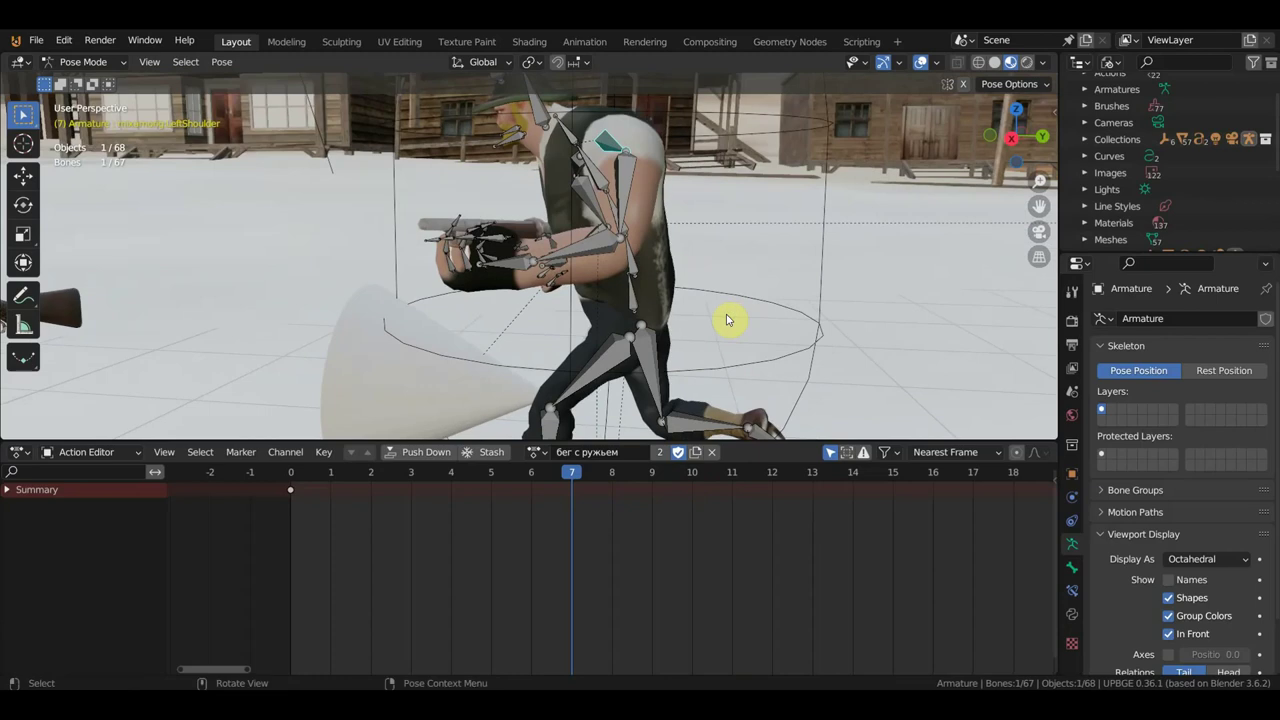
key(i)
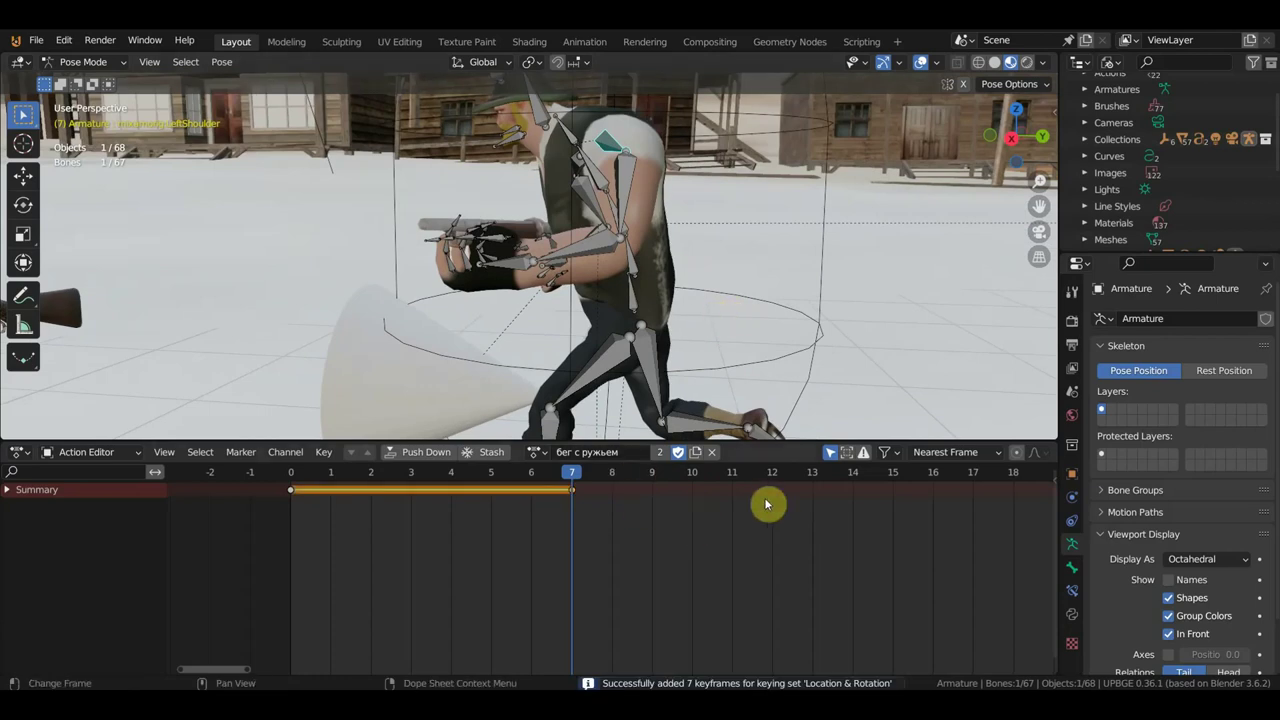
click(737, 487)
middle_drag(691, 251, 768, 248)
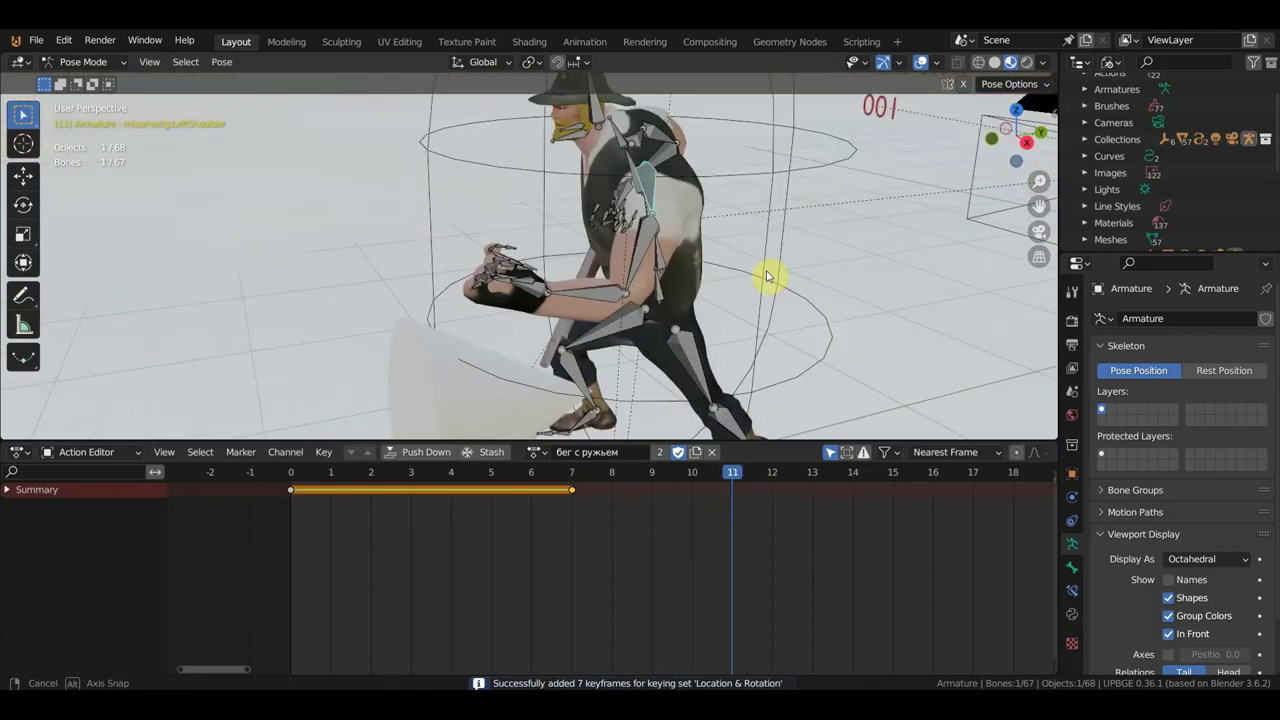
Rotate the left upper arm and key the arms' location and rotation at frame 11
click(649, 209)
key(r)
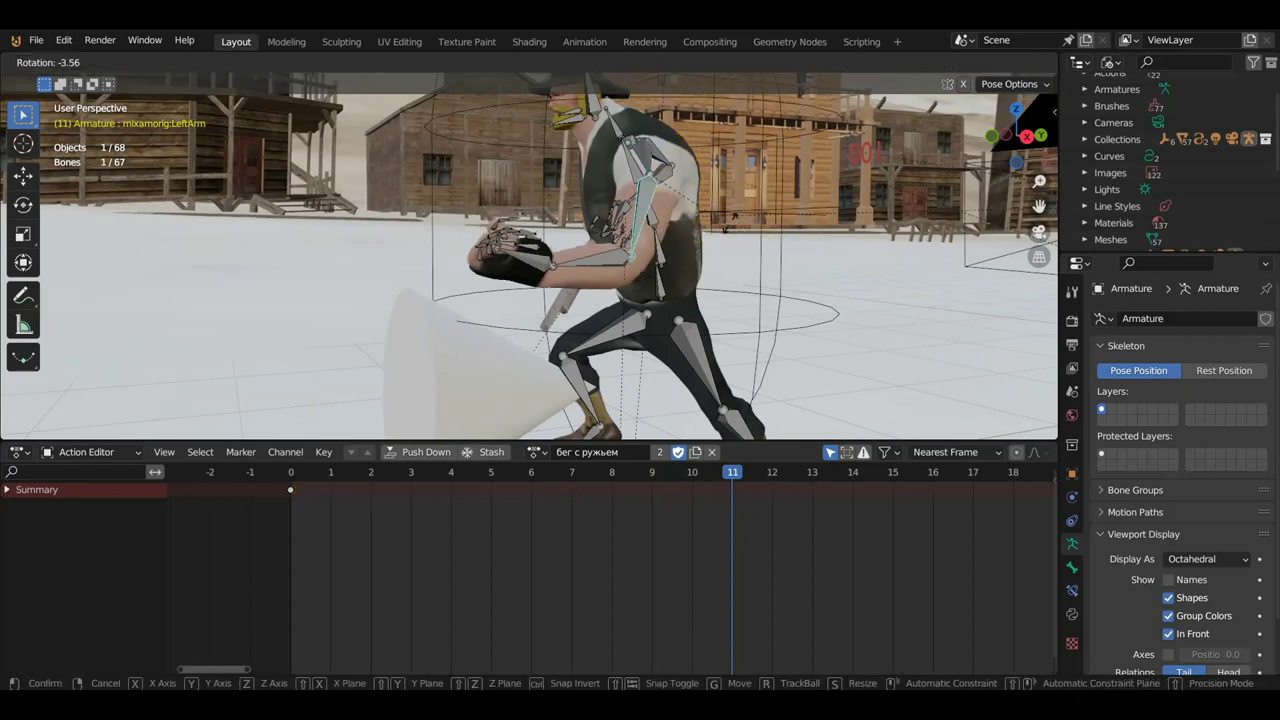
click(719, 187)
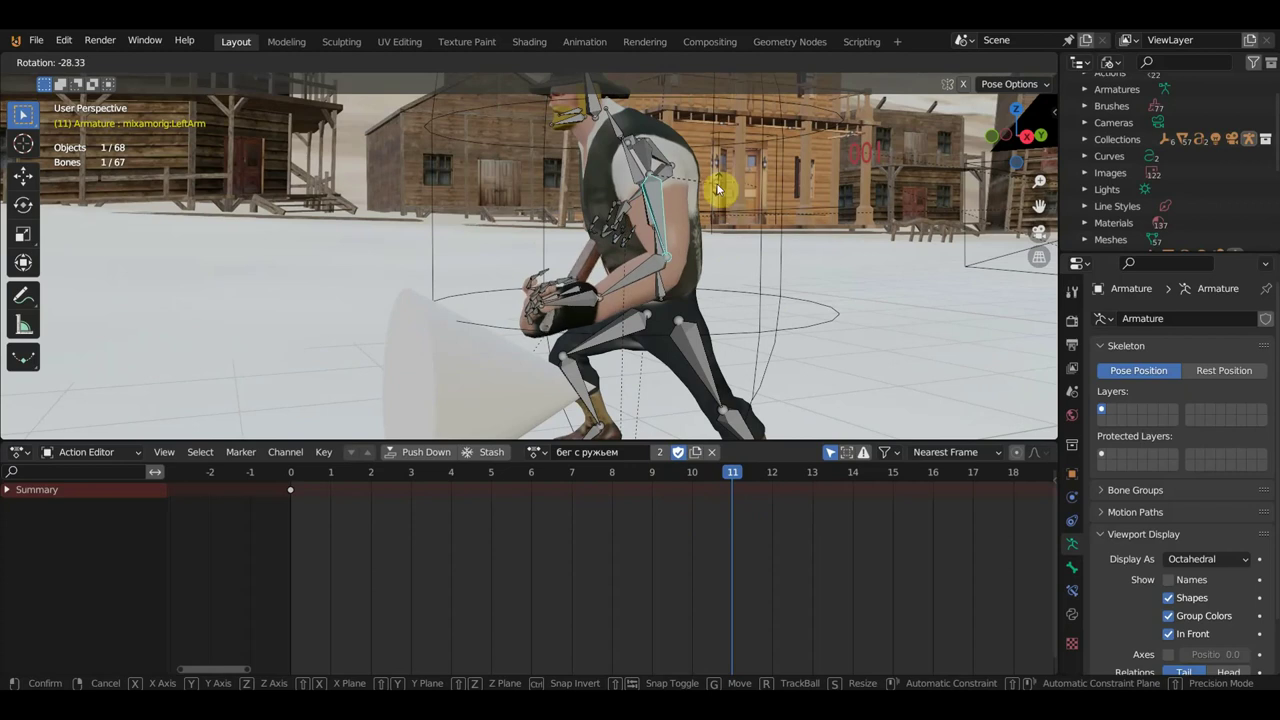
mouse_move(720, 188)
middle_down()
mouse_move(832, 262)
mouse_move(713, 207)
middle_up()
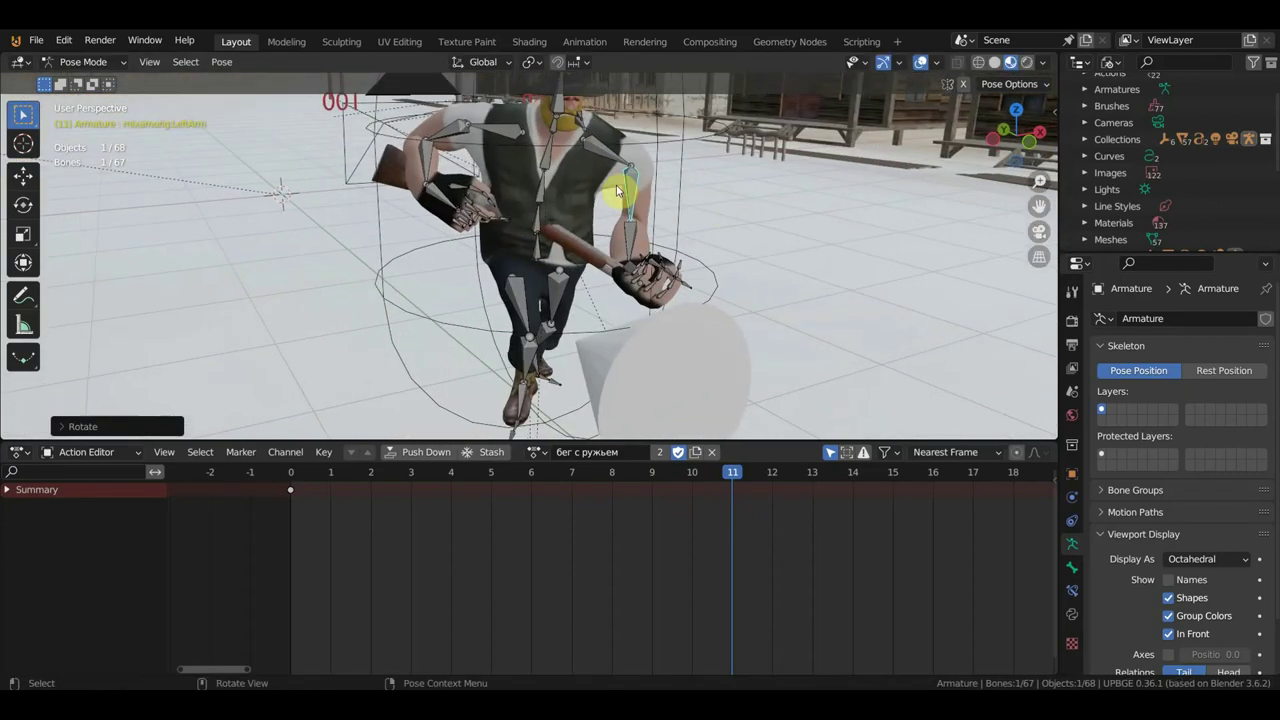
middle_drag(618, 190, 632, 198)
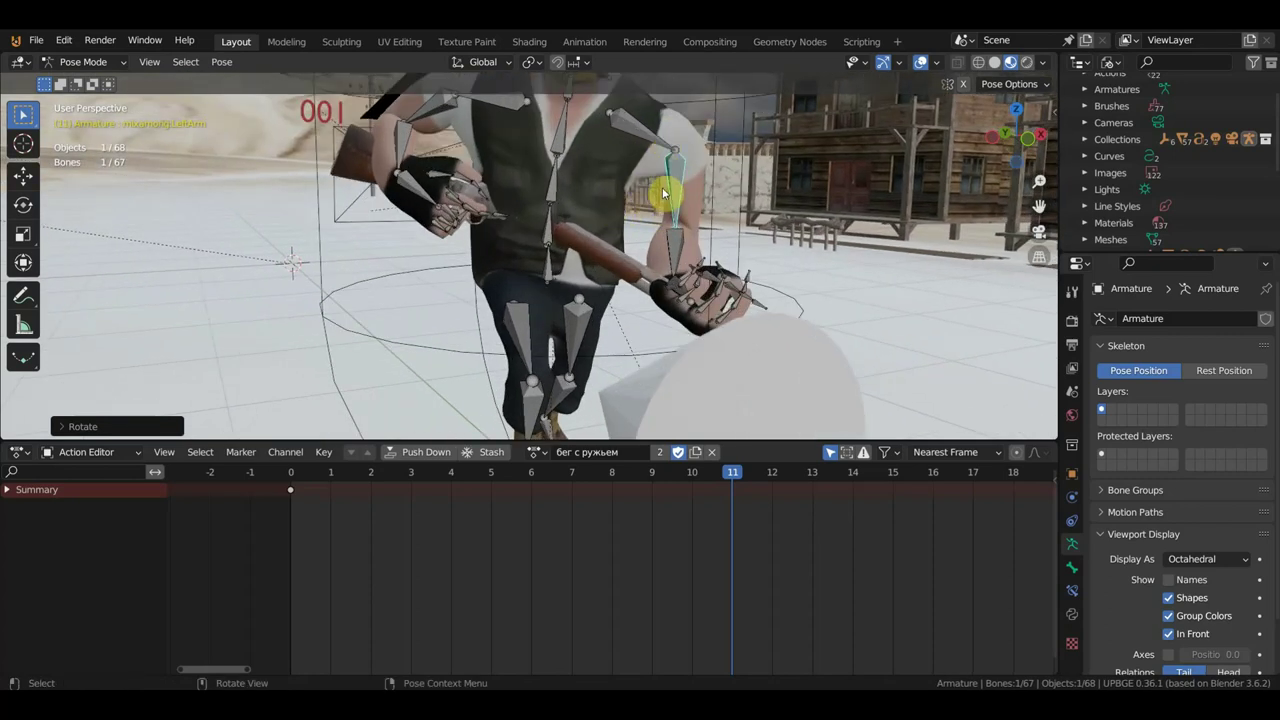
middle_drag(663, 193, 249, 203)
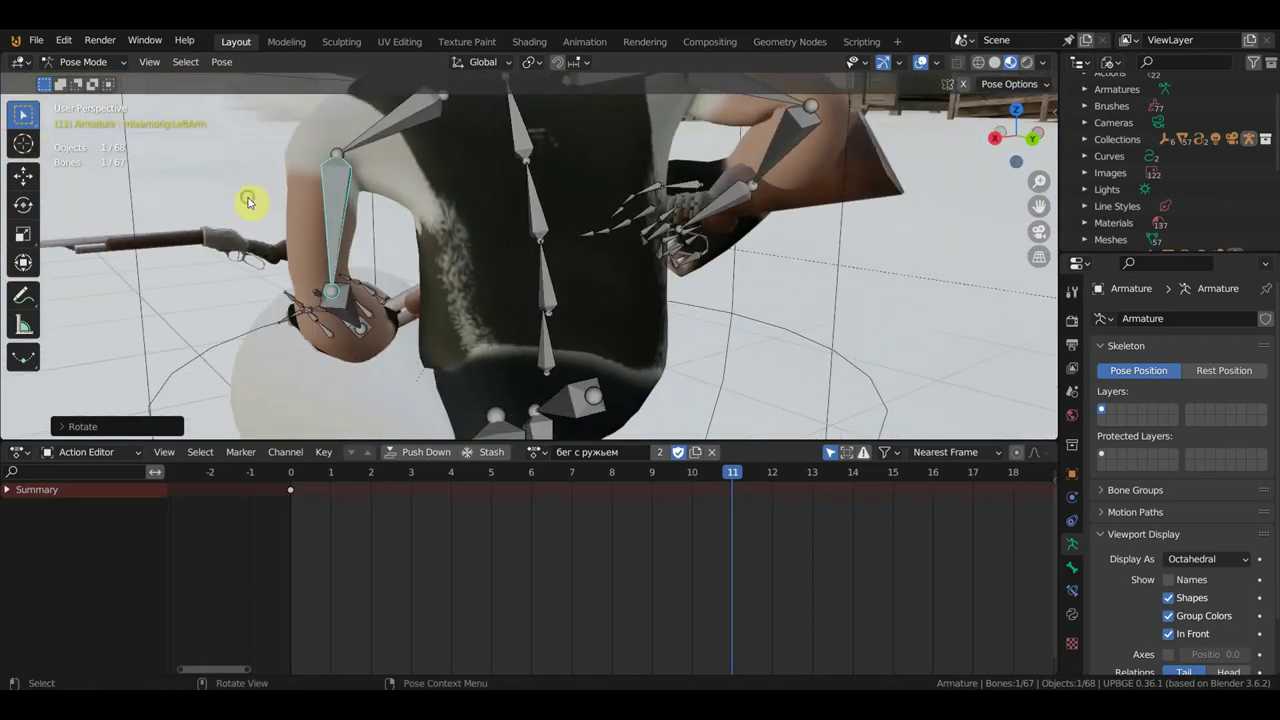
middle_drag(333, 270, 418, 265)
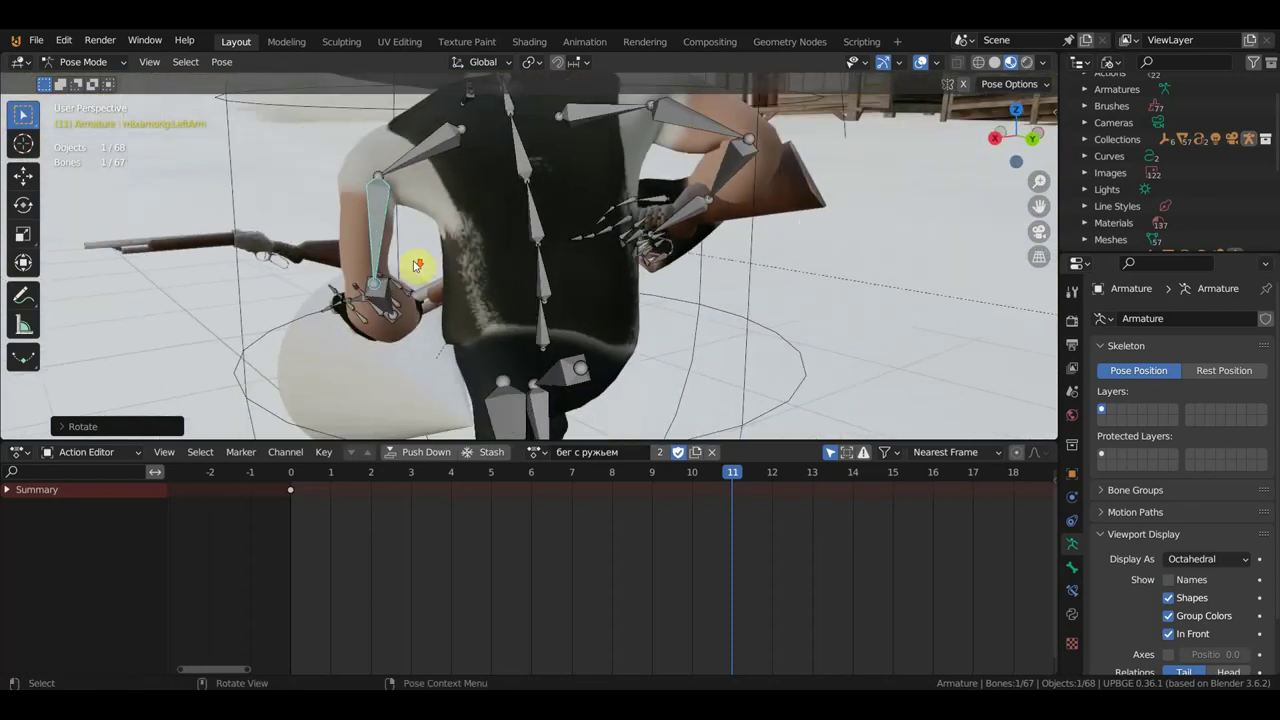
middle_drag(690, 230, 728, 302)
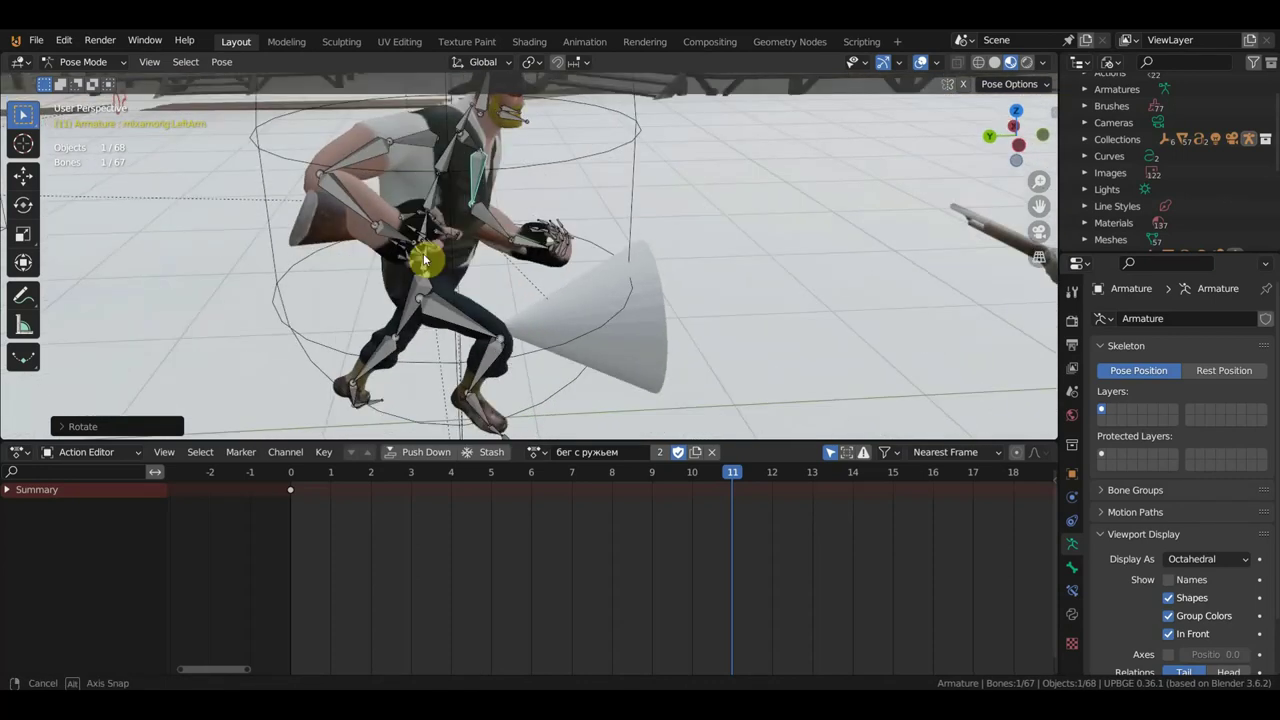
key(i)
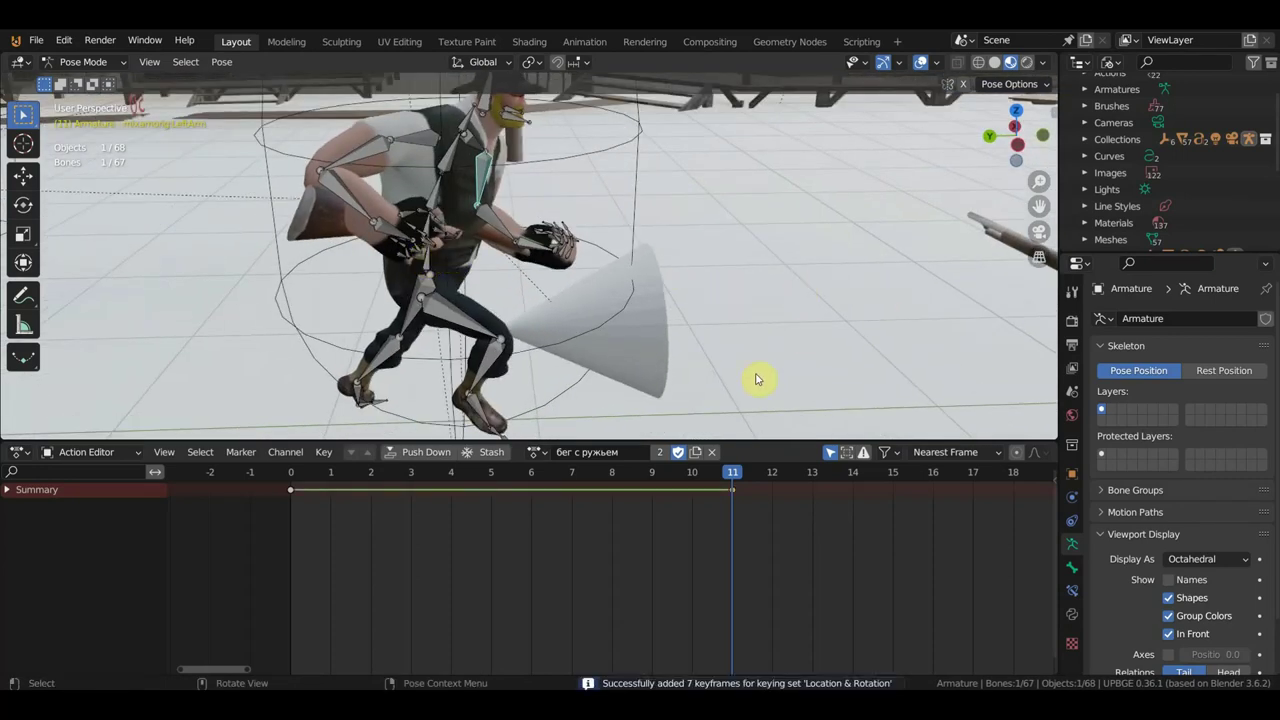
Move to frame 6 and select the right forearm bone
click(529, 481)
middle_drag(723, 306, 432, 282)
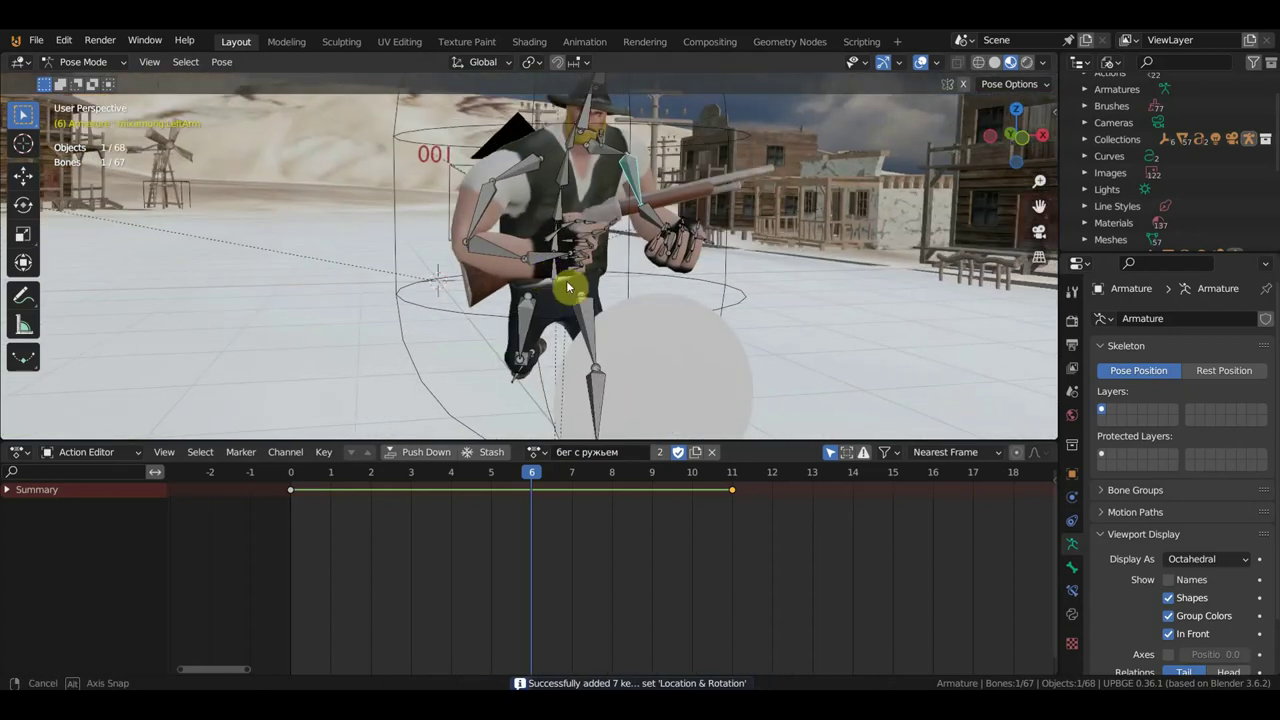
middle_drag(432, 282, 574, 268)
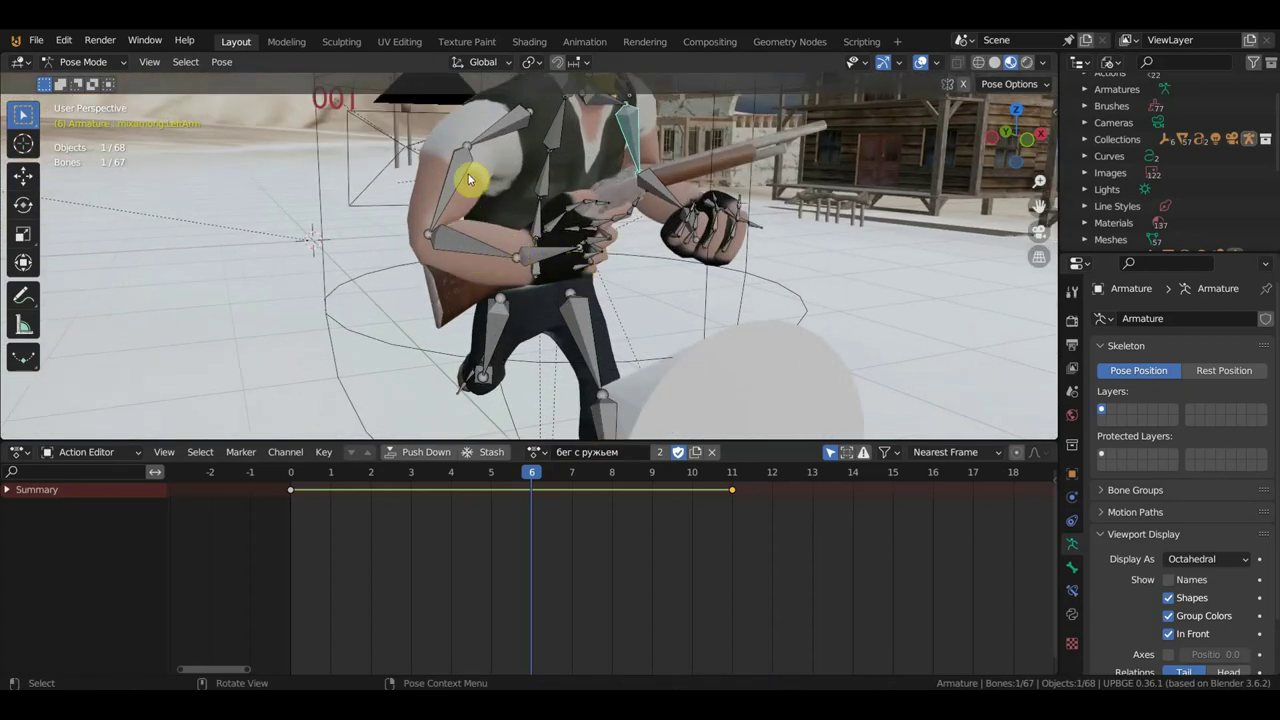
click(531, 260)
middle_drag(523, 263, 560, 267)
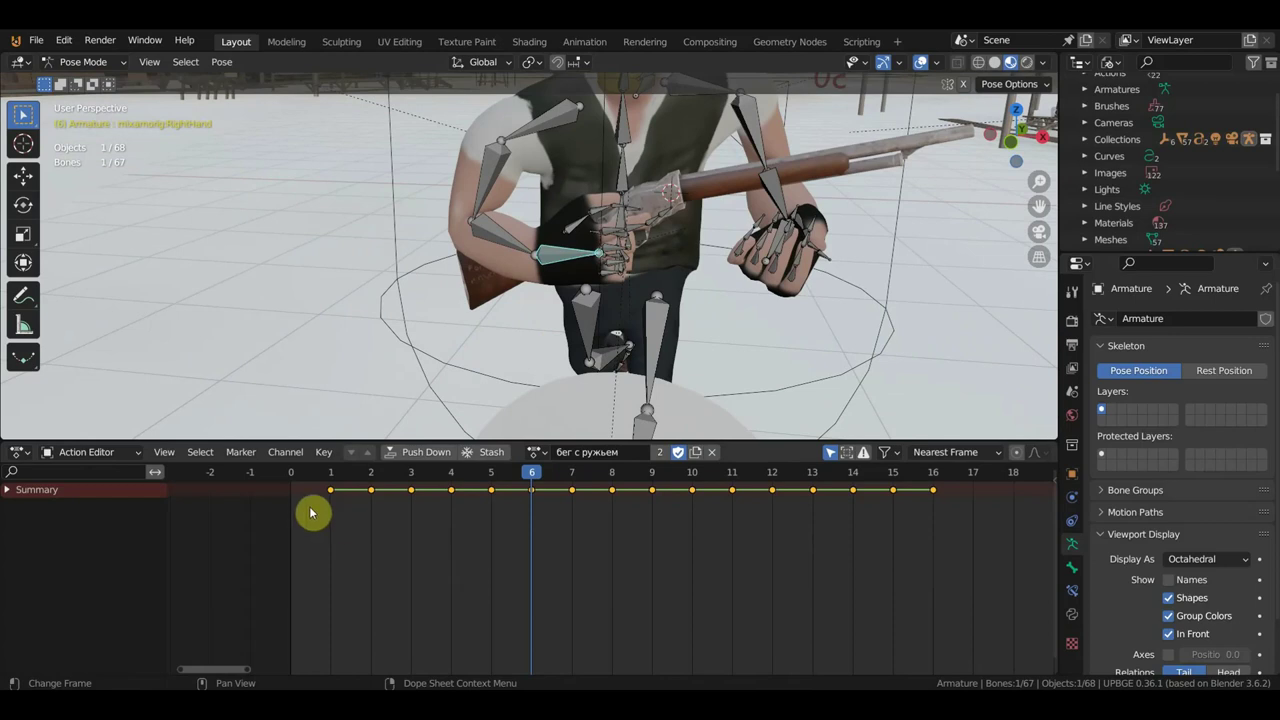
Key the arm pose's location and rotation at frame 0
click(292, 480)
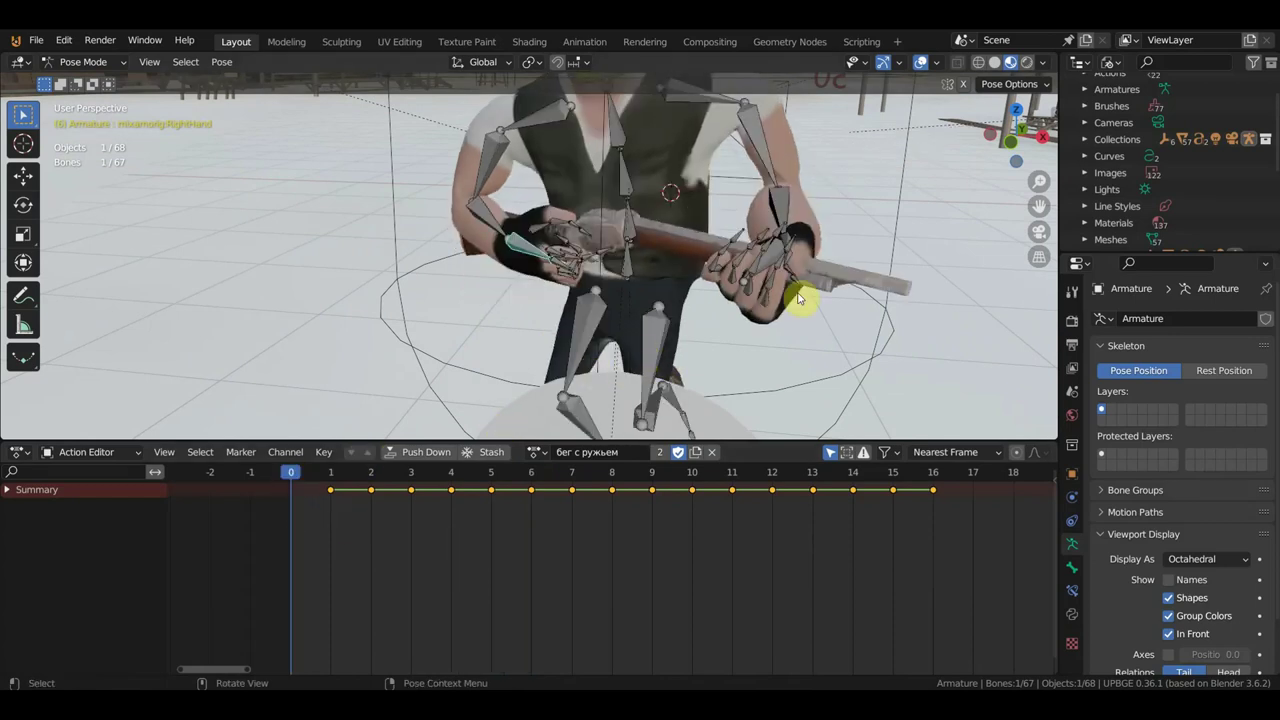
key(i)
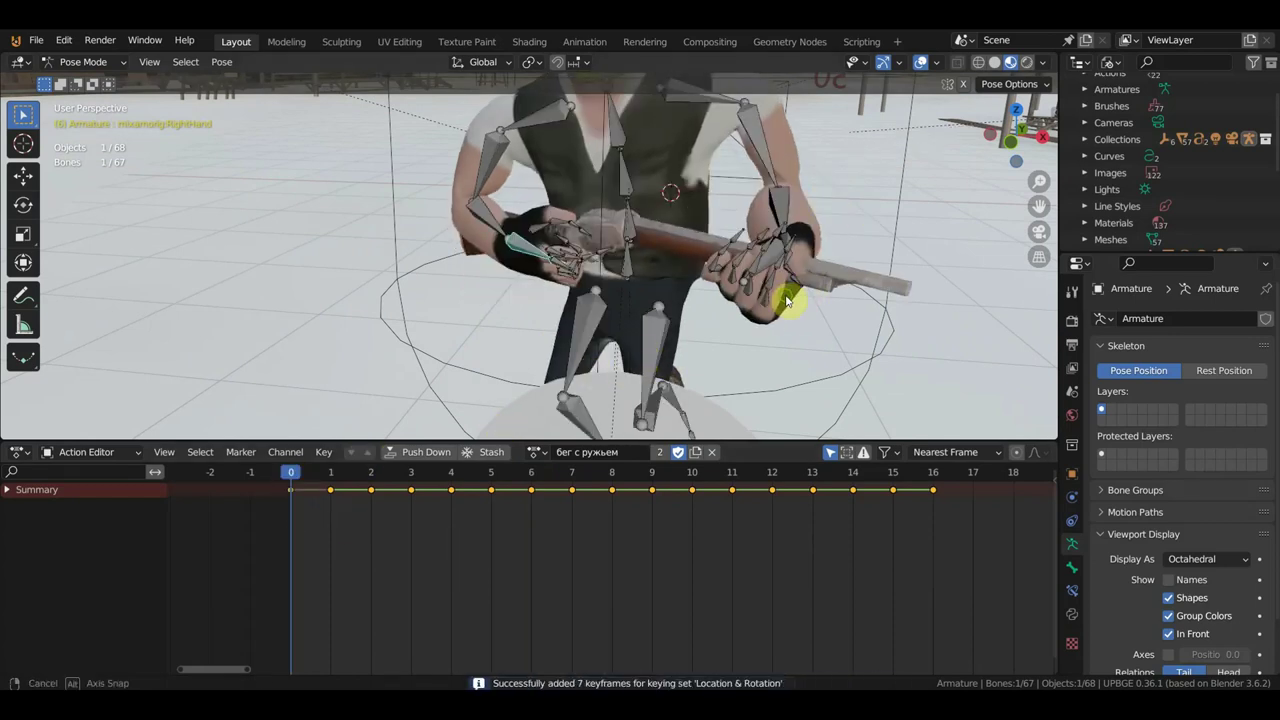
middle_drag(777, 300, 714, 279)
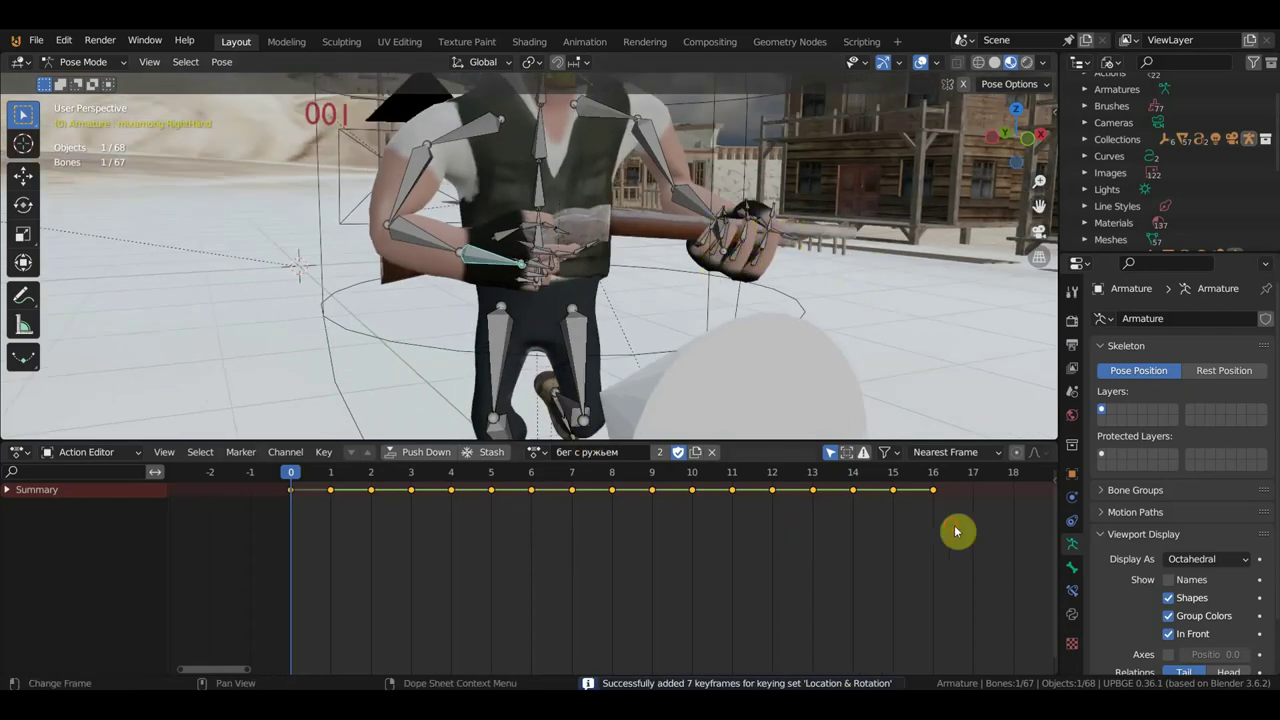
Deselect all keys and key the arm pose at frame 5
click(437, 509)
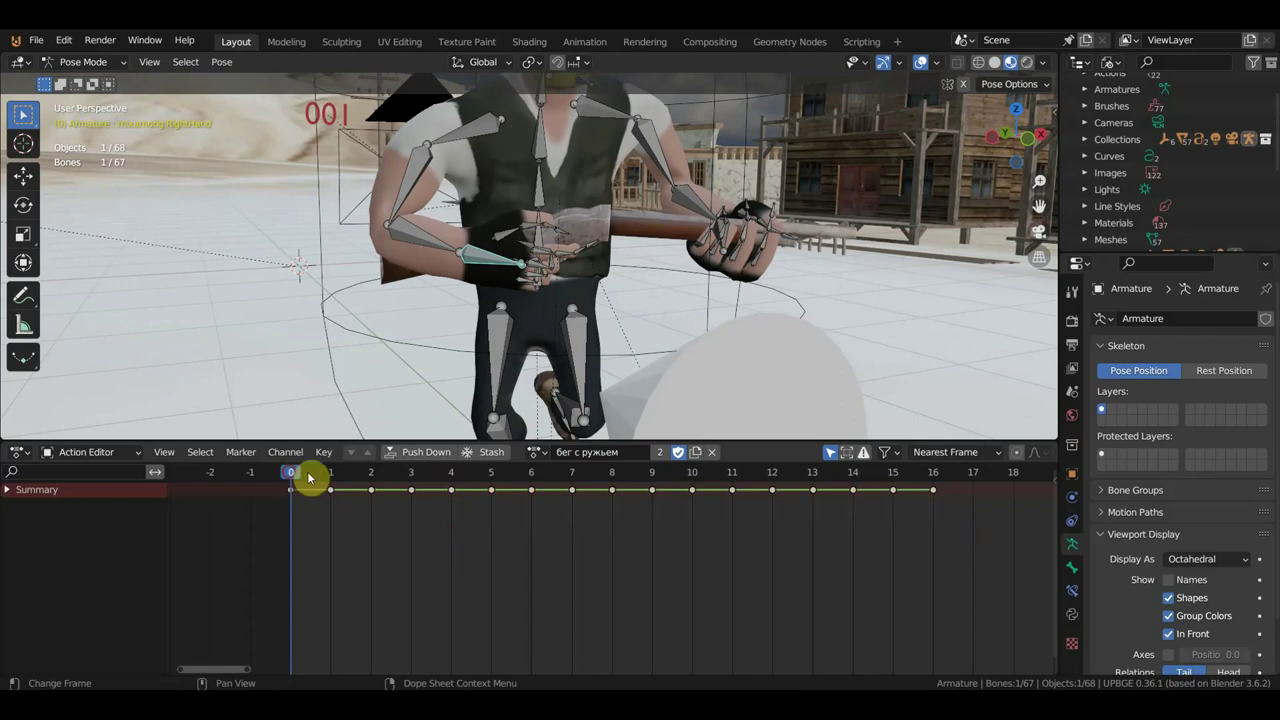
drag(309, 478, 478, 510)
middle_drag(790, 240, 803, 260)
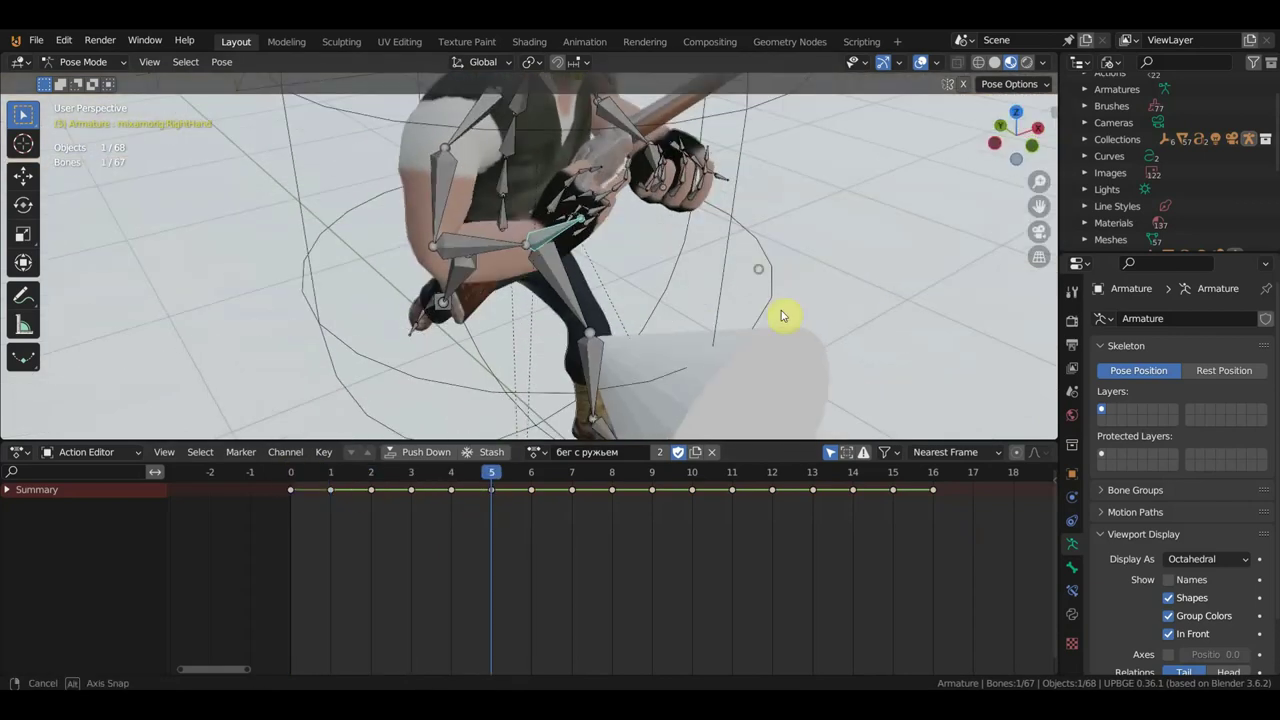
scroll(834, 343, down, 5)
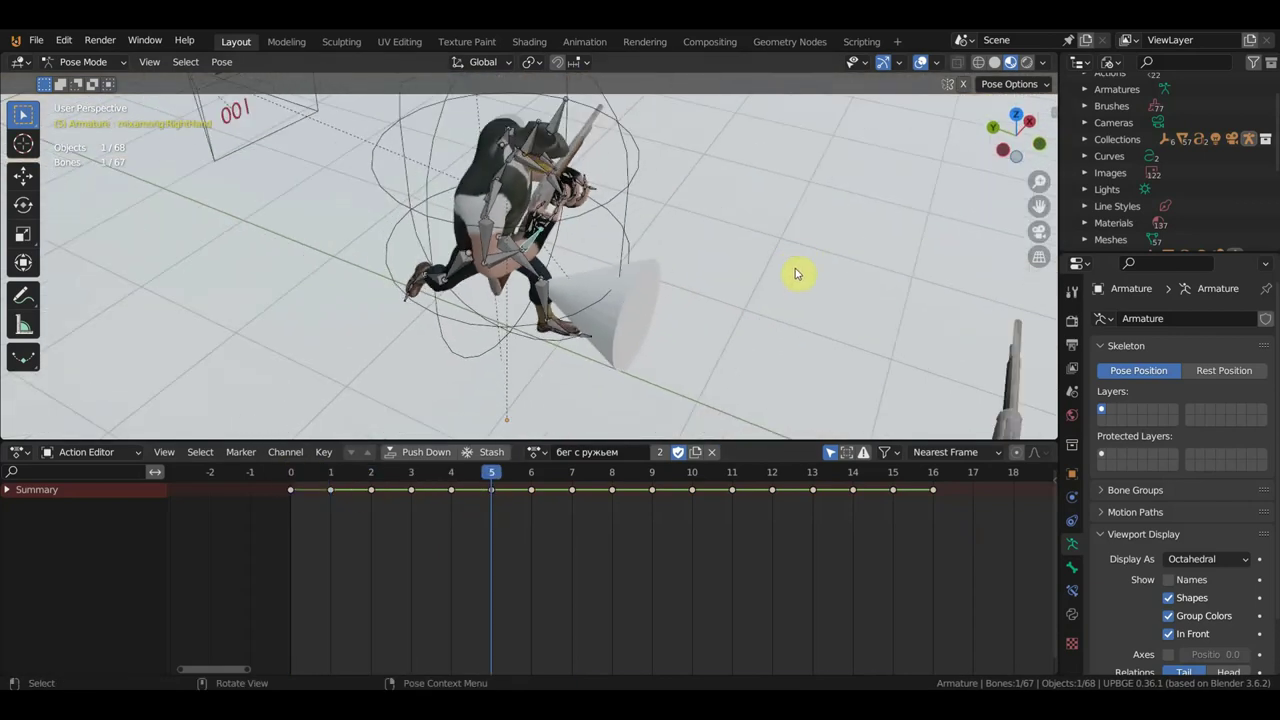
key(i)
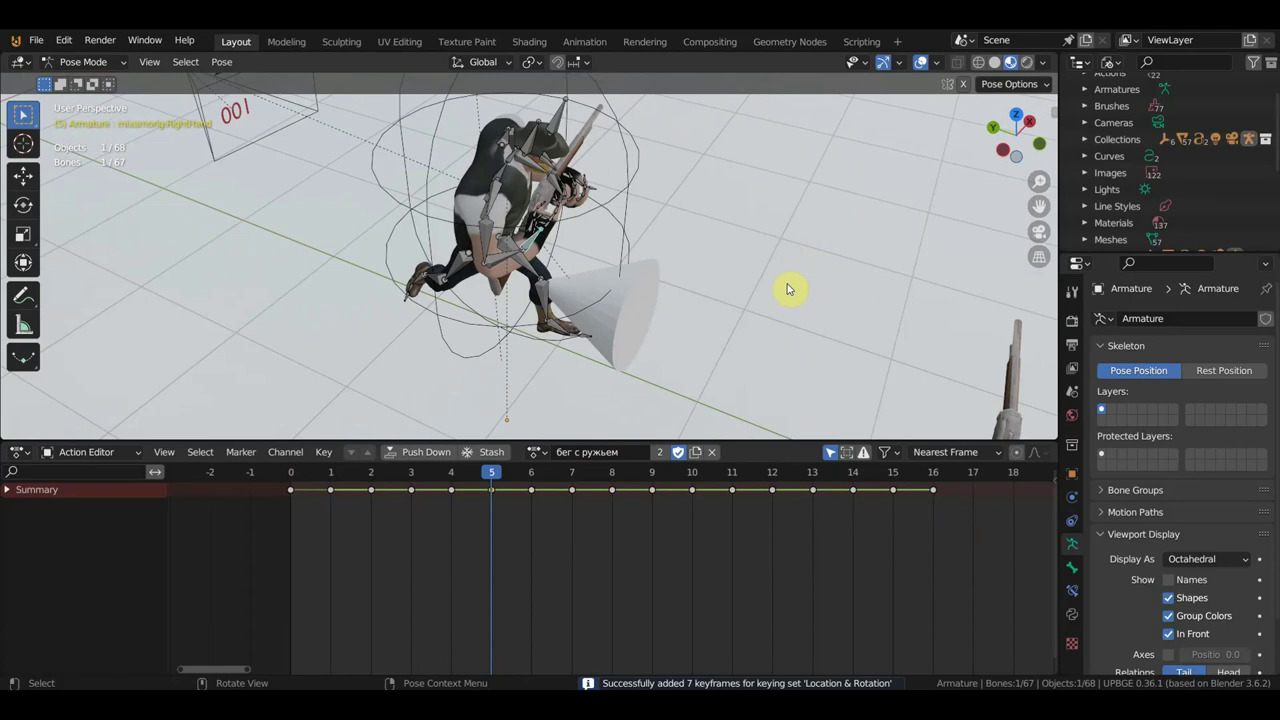
Rotate the right hand bone at frame 5 so it grips the rifle
key(r)
click(788, 309)
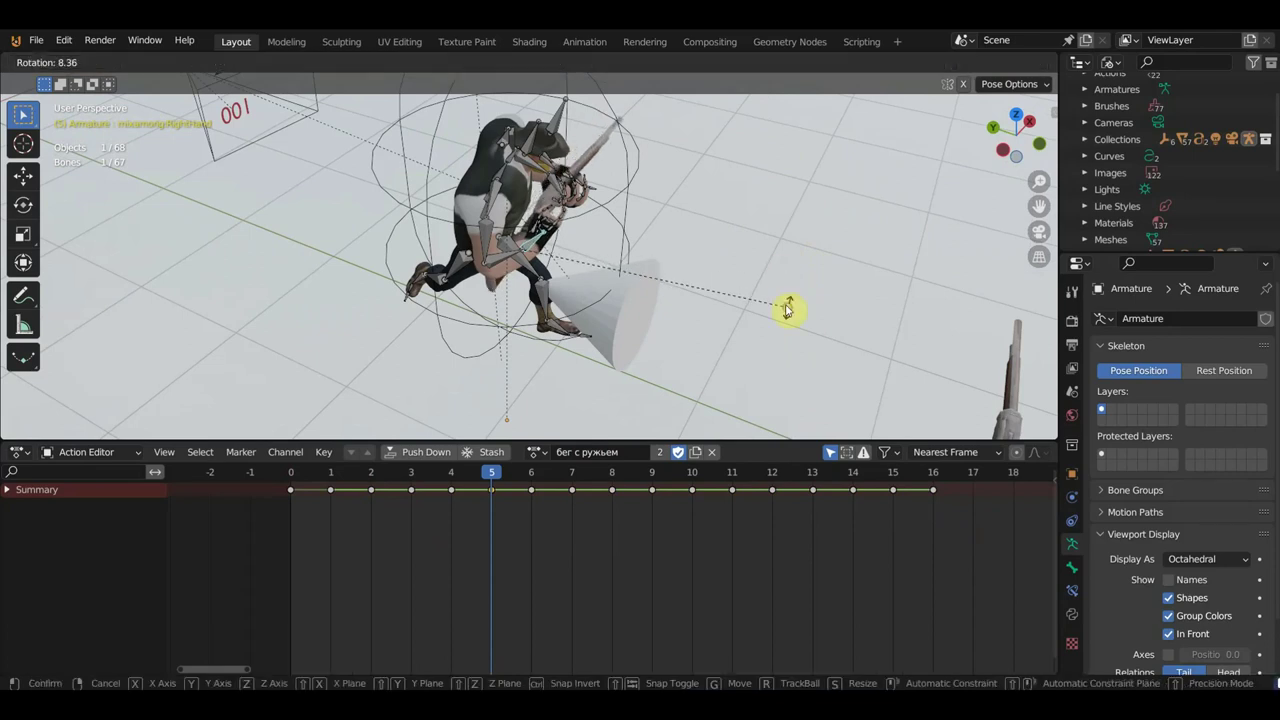
middle_drag(788, 309, 654, 233)
key(r)
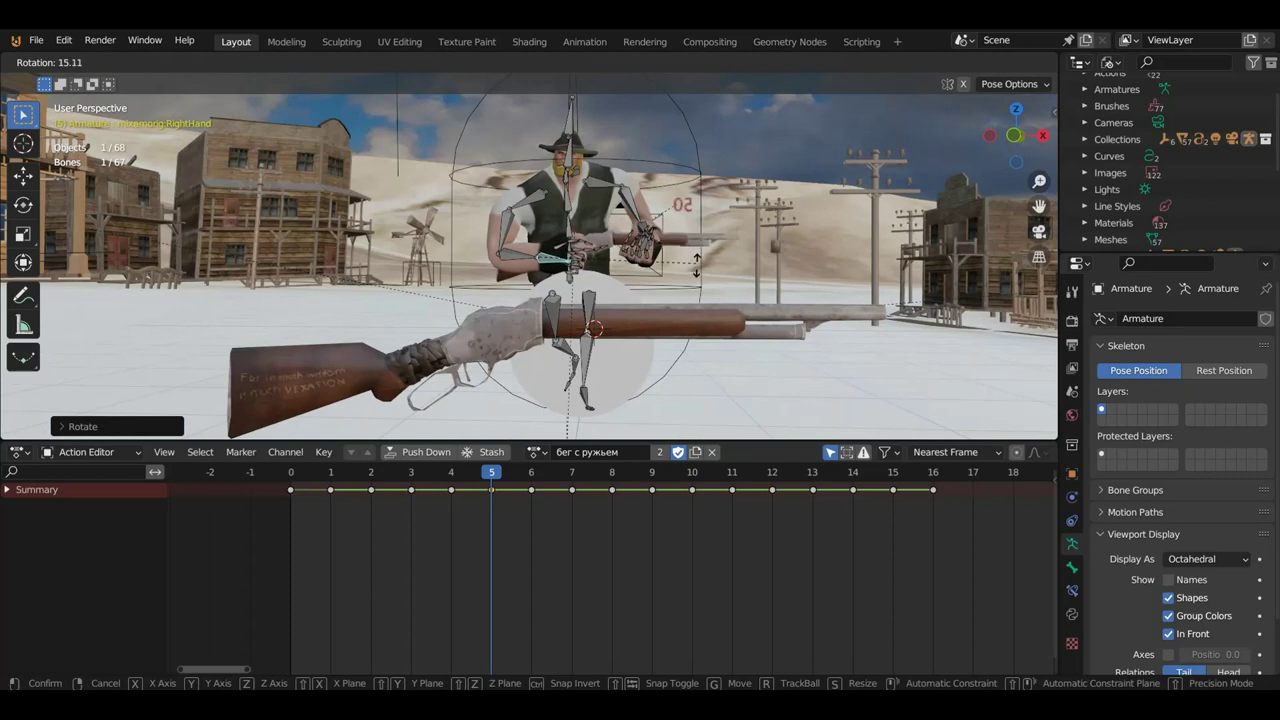
click(707, 256)
middle_drag(714, 251, 557, 272)
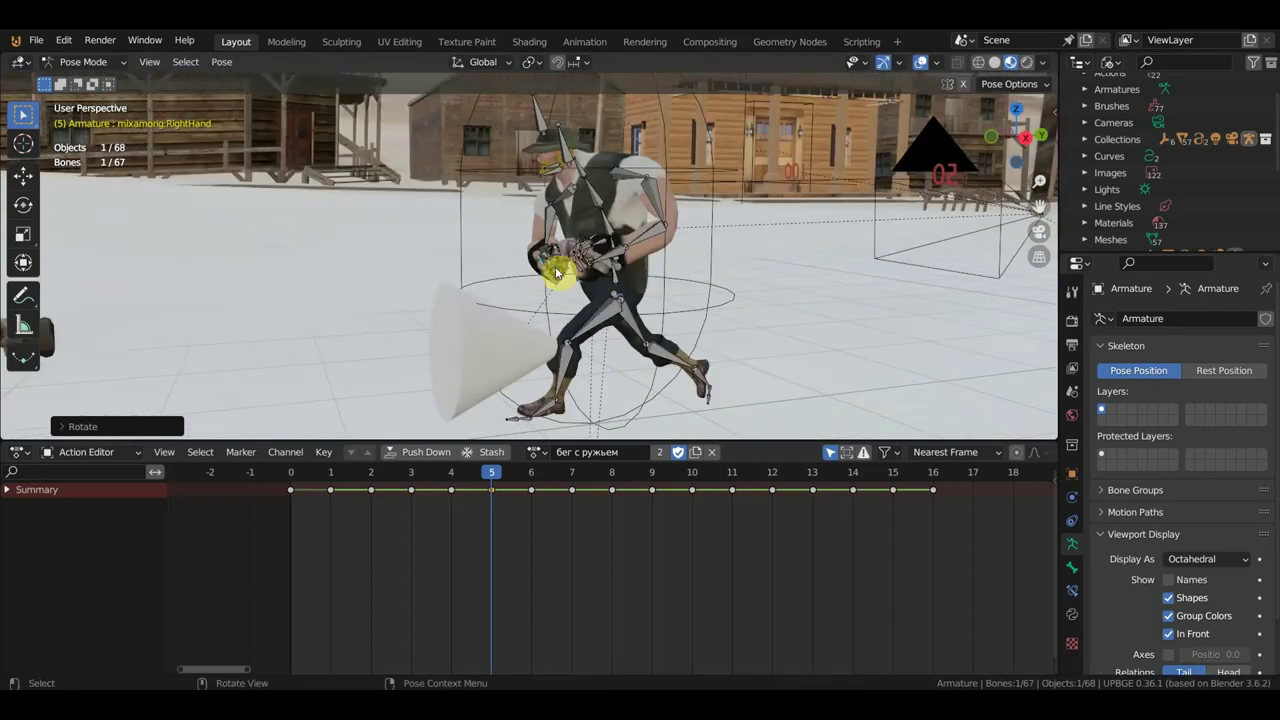
scroll(729, 275, up, 2)
scroll(729, 275, up, 2)
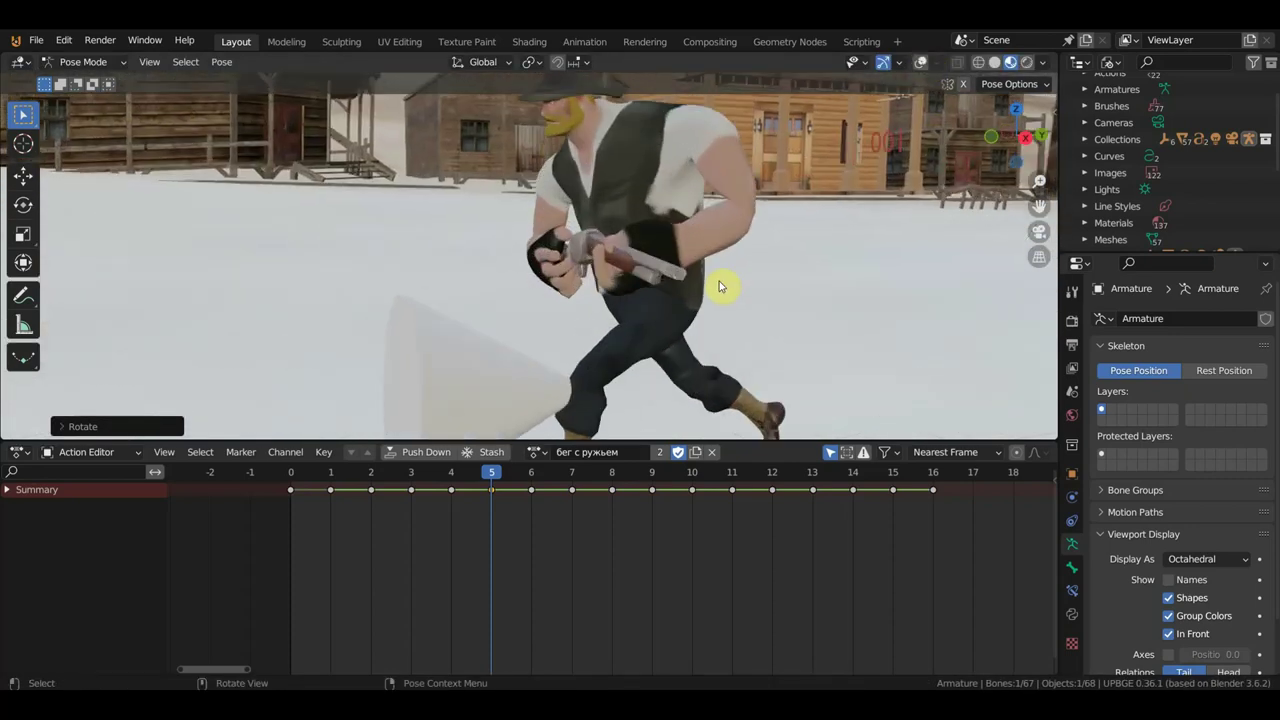
mouse_move(723, 286)
middle_down()
mouse_move(755, 320)
mouse_move(894, 289)
mouse_move(897, 369)
middle_up()
key(r)
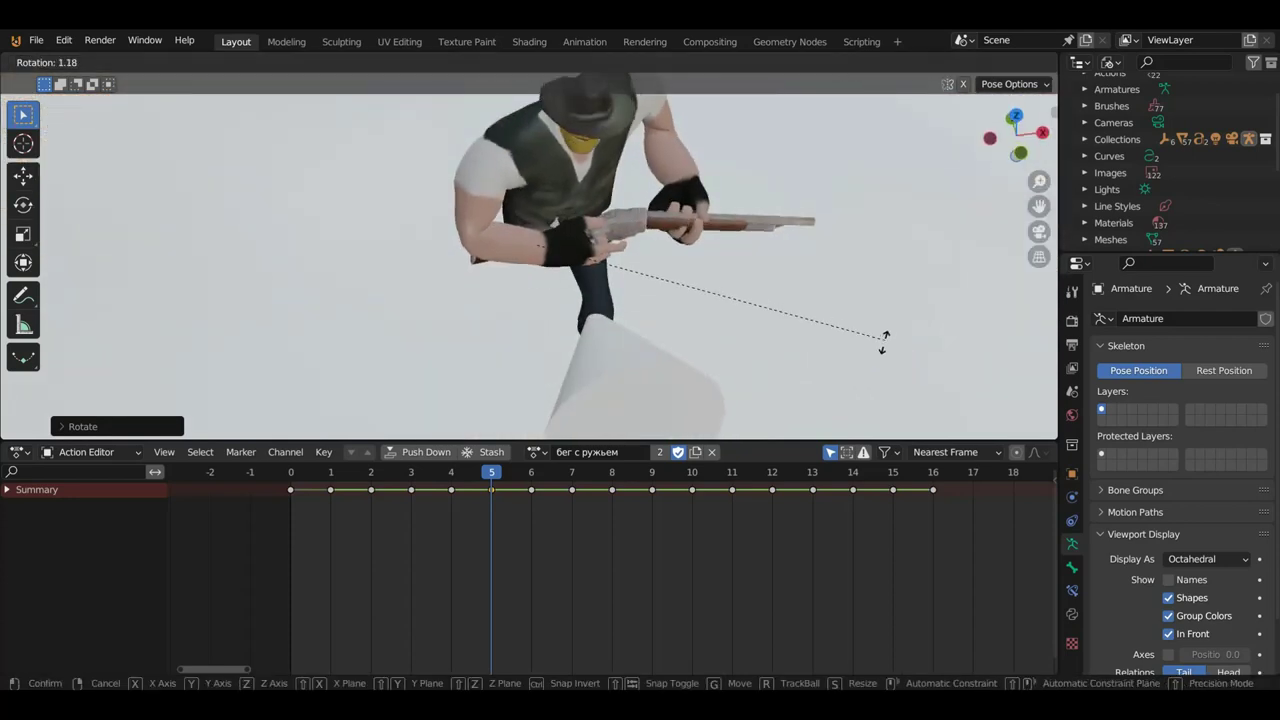
click(892, 318)
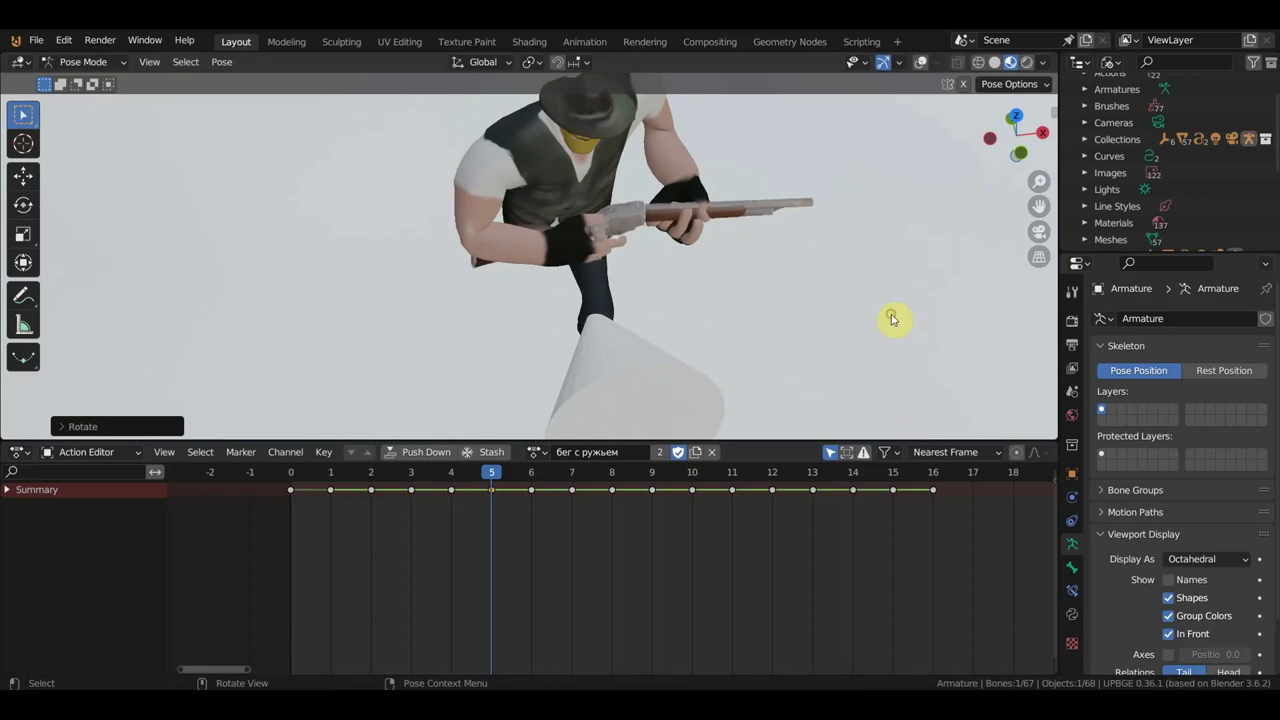
mouse_move(893, 319)
middle_down()
mouse_move(849, 239)
mouse_move(868, 243)
middle_up()
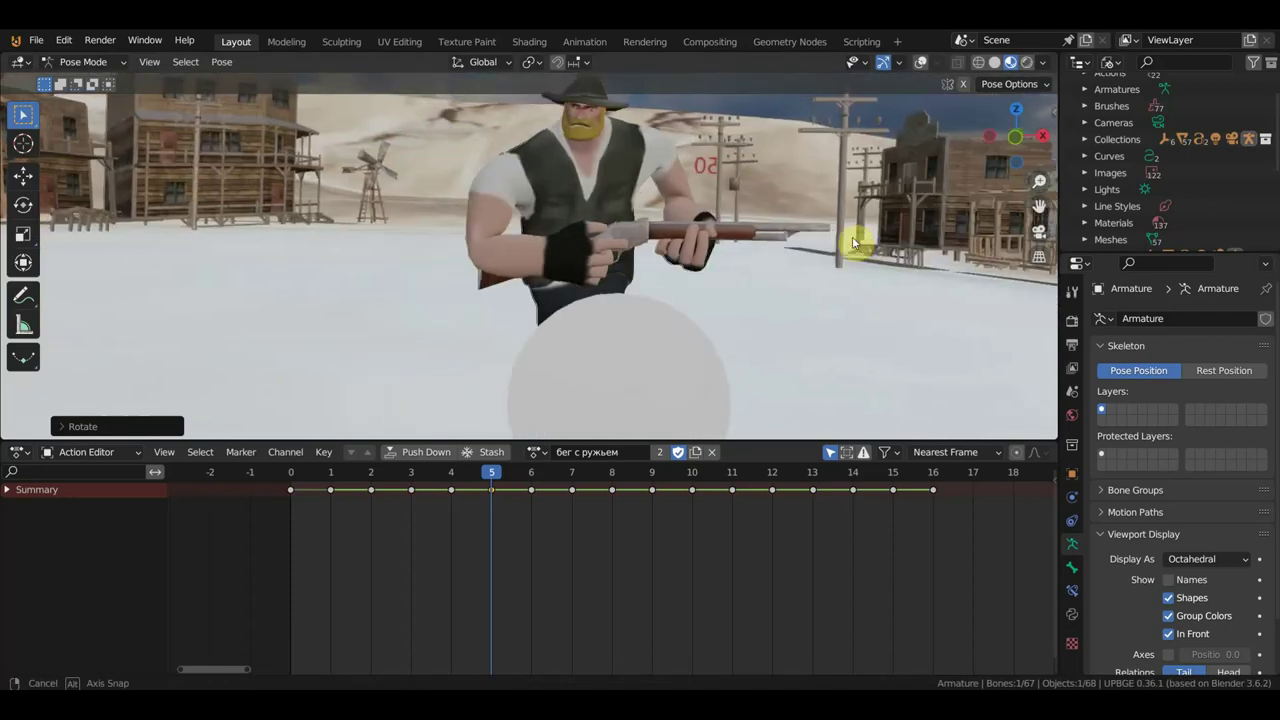
Key the adjusted frame 5 pose and remove the in-between keys at frames 1–4
key(i)
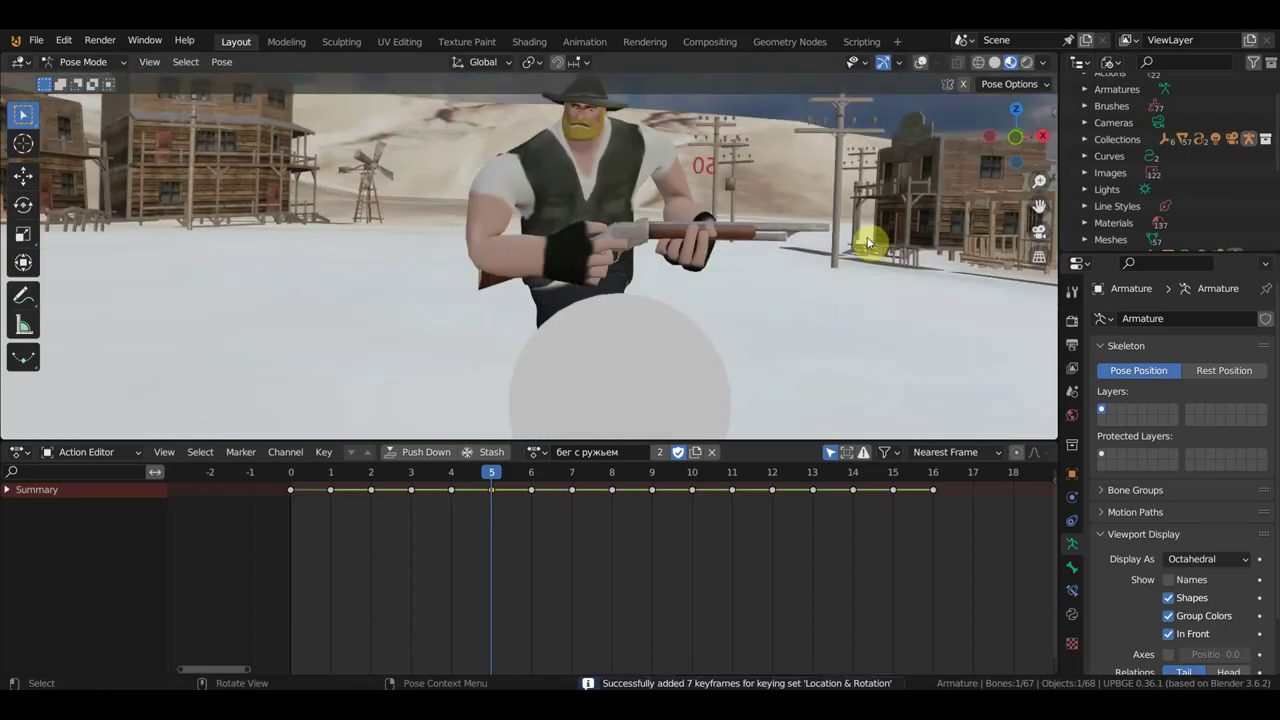
drag(477, 518, 323, 487)
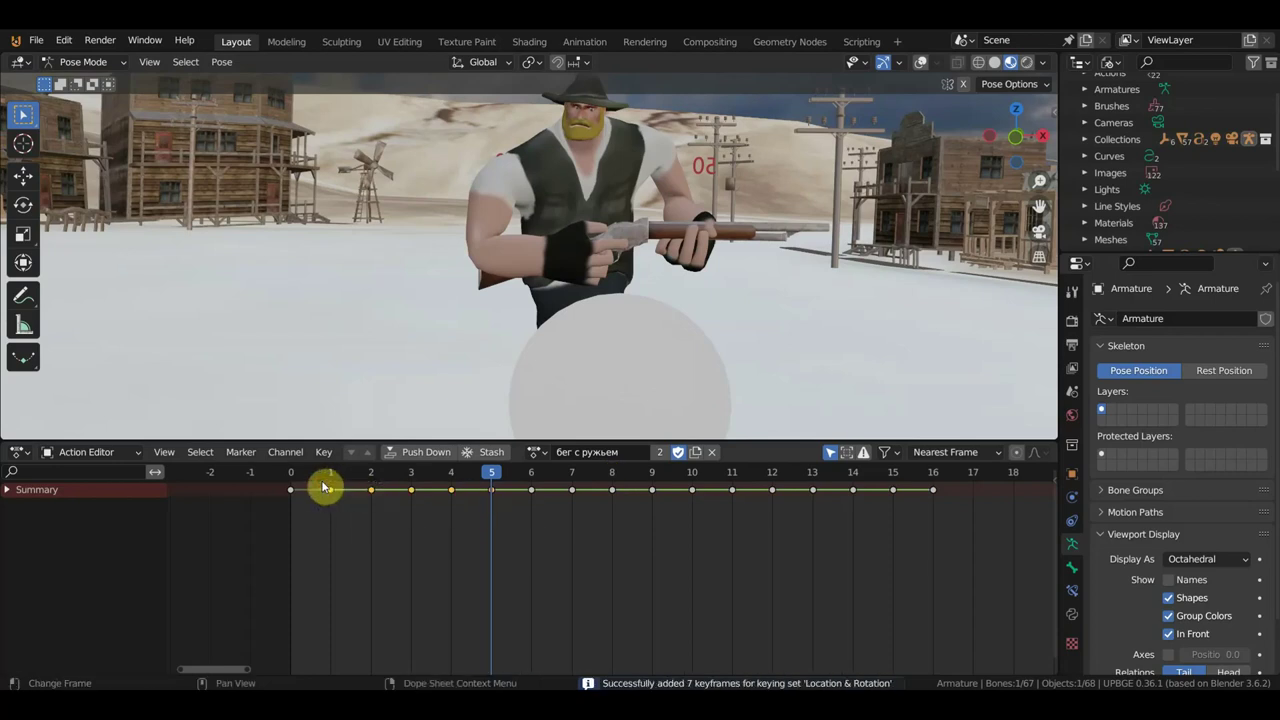
click(689, 476)
mouse_move(737, 314)
middle_down()
mouse_move(779, 297)
mouse_move(806, 337)
middle_up()
middle_drag(743, 286, 769, 273)
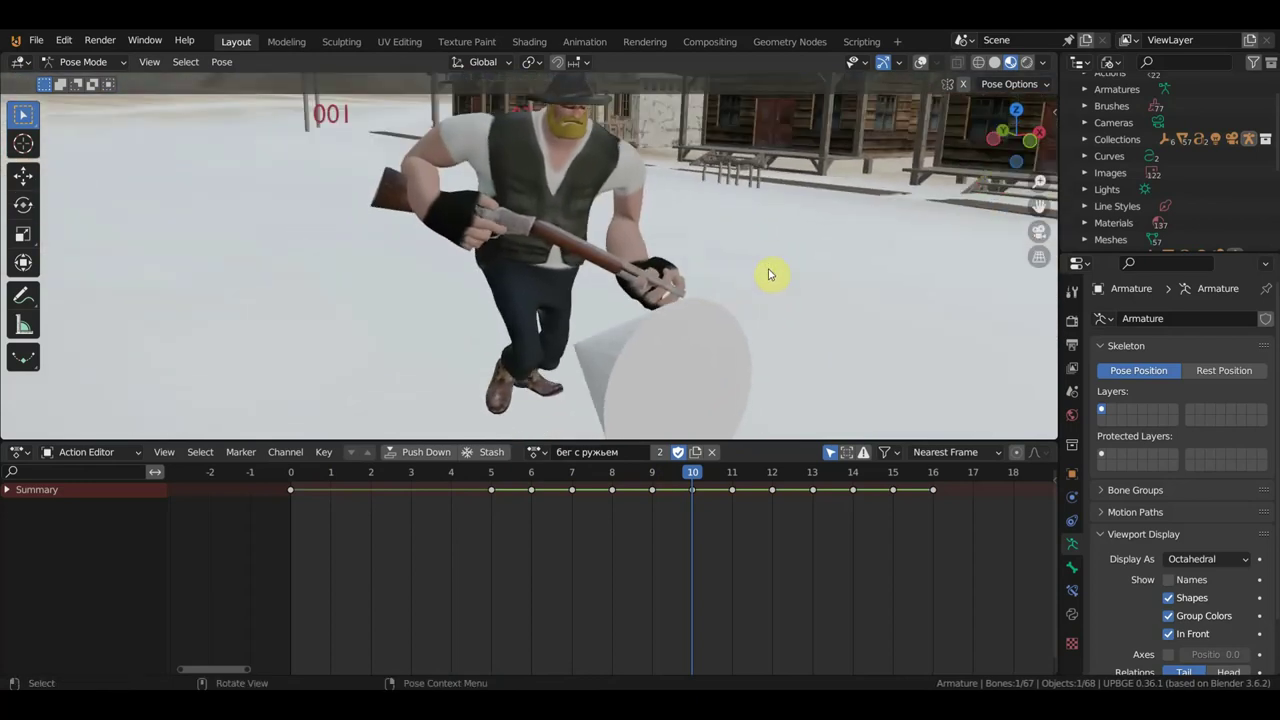
Move and rotate the rifle hand at frame 10, key it, and clear keys 6–9
key(g)
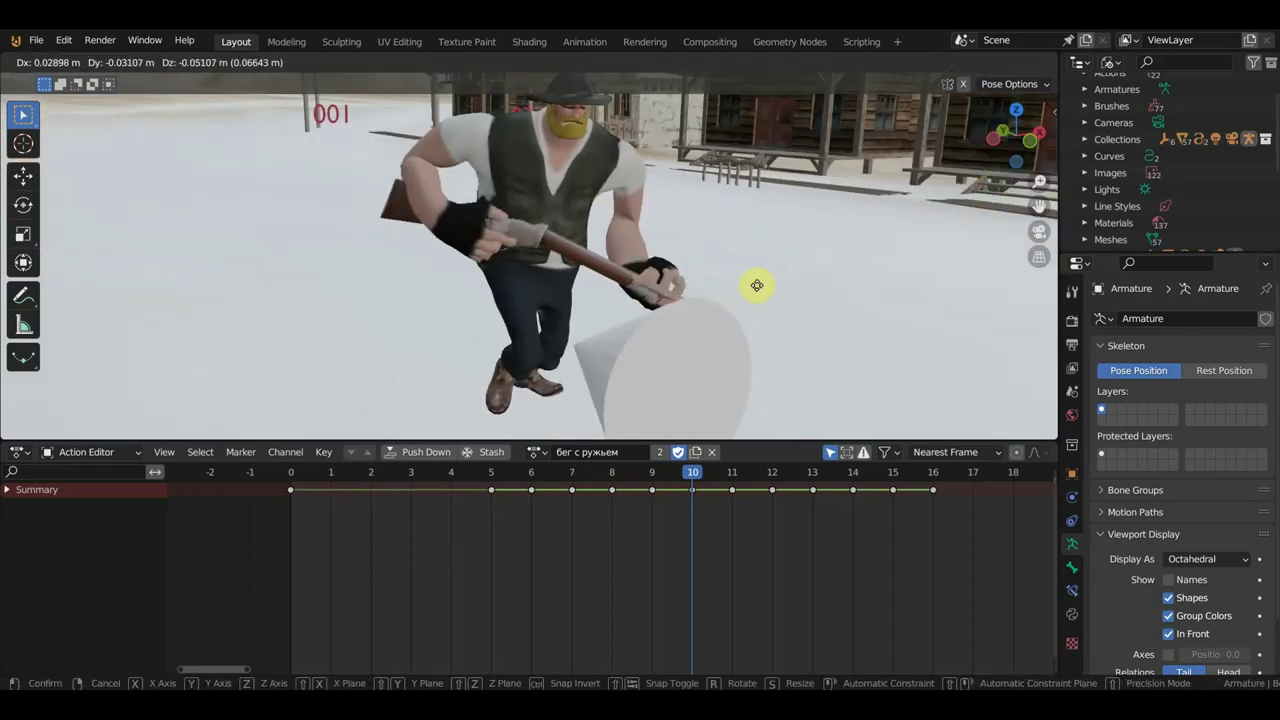
click(757, 286)
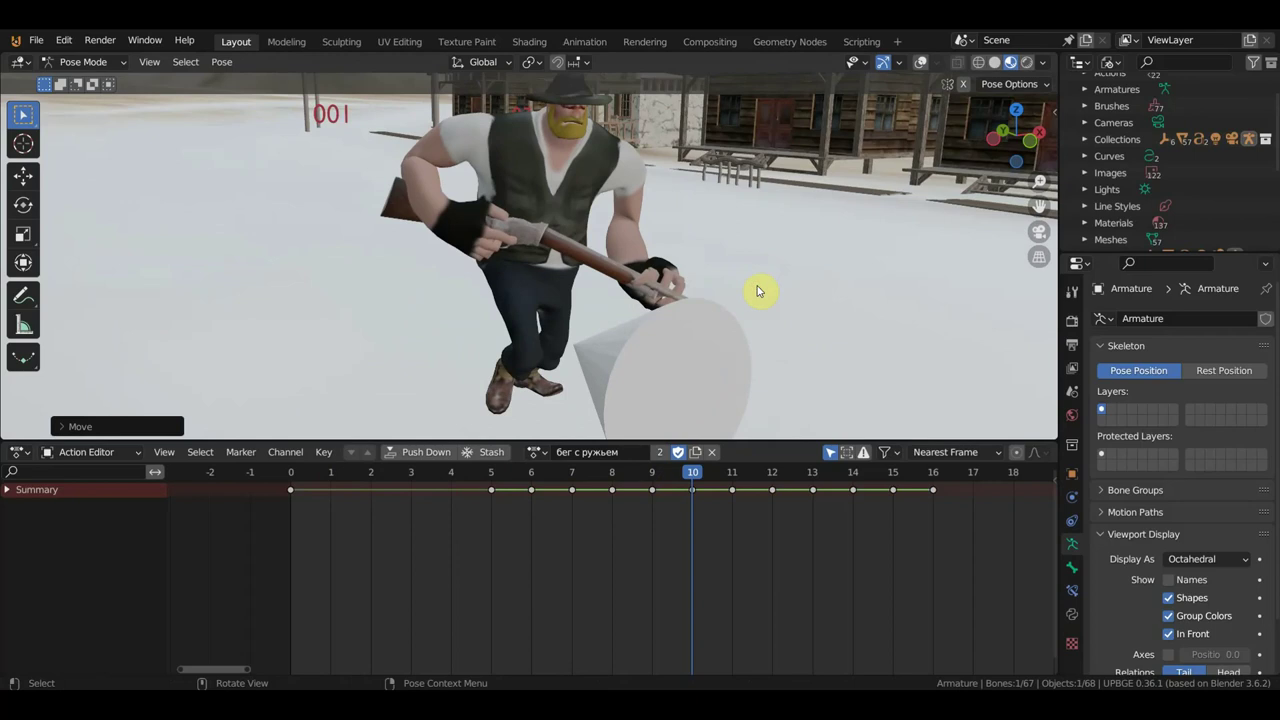
mouse_move(762, 281)
middle_down()
mouse_move(766, 266)
mouse_move(717, 260)
mouse_move(567, 258)
mouse_move(700, 257)
mouse_move(643, 271)
mouse_move(837, 251)
mouse_move(737, 209)
mouse_move(760, 209)
mouse_move(729, 213)
middle_up()
key(r)
click(786, 242)
key(i)
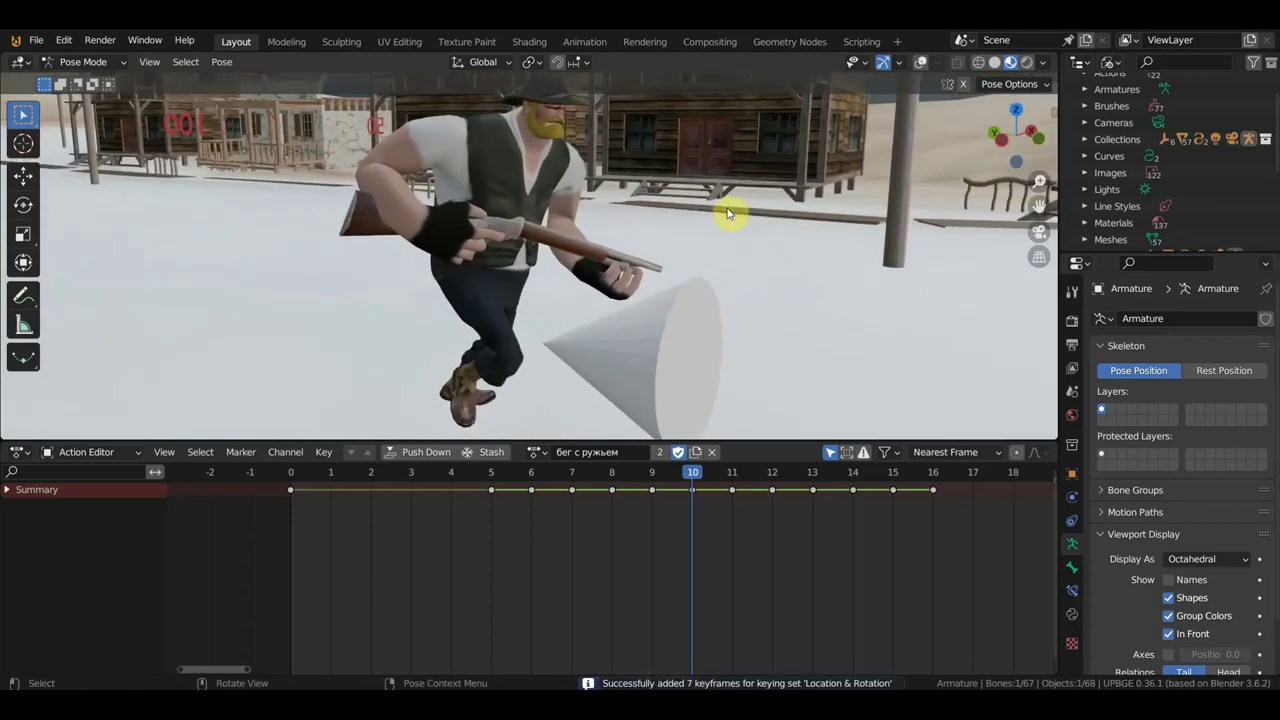
drag(675, 520, 525, 484)
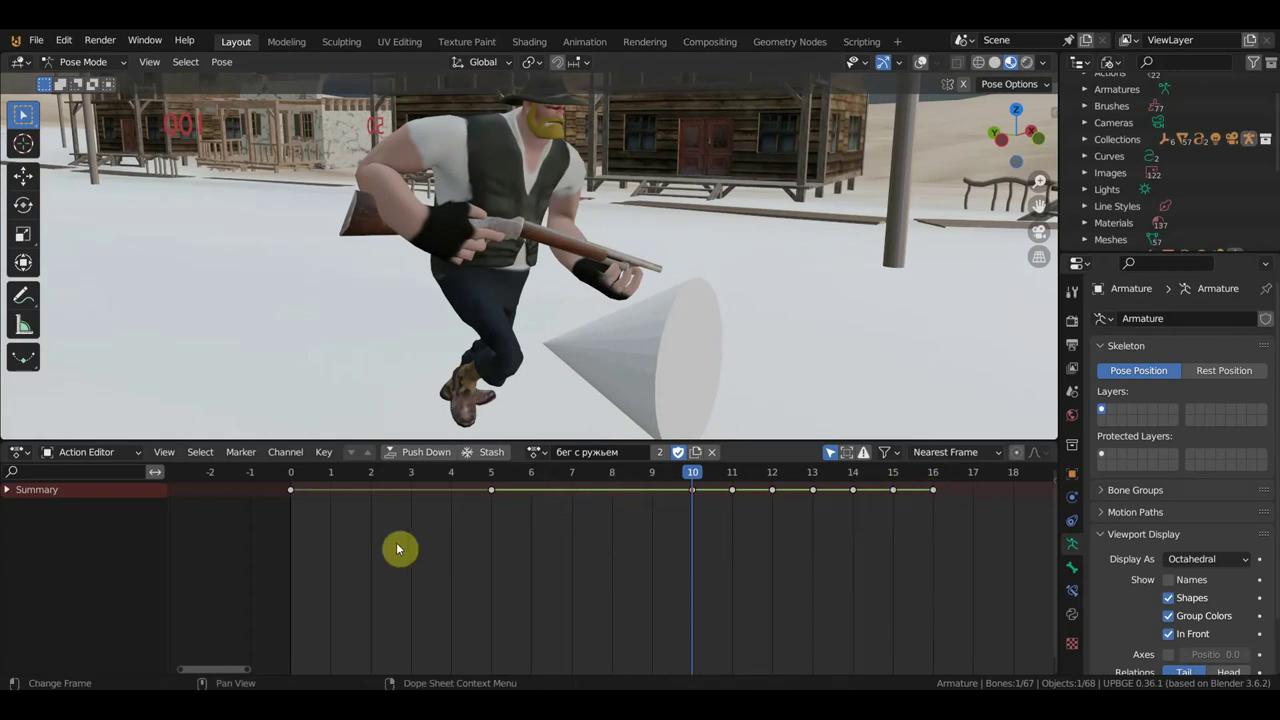
Duplicate the frame 0 key to frame 16 and delete the in-between keys at frames 11–15
click(932, 476)
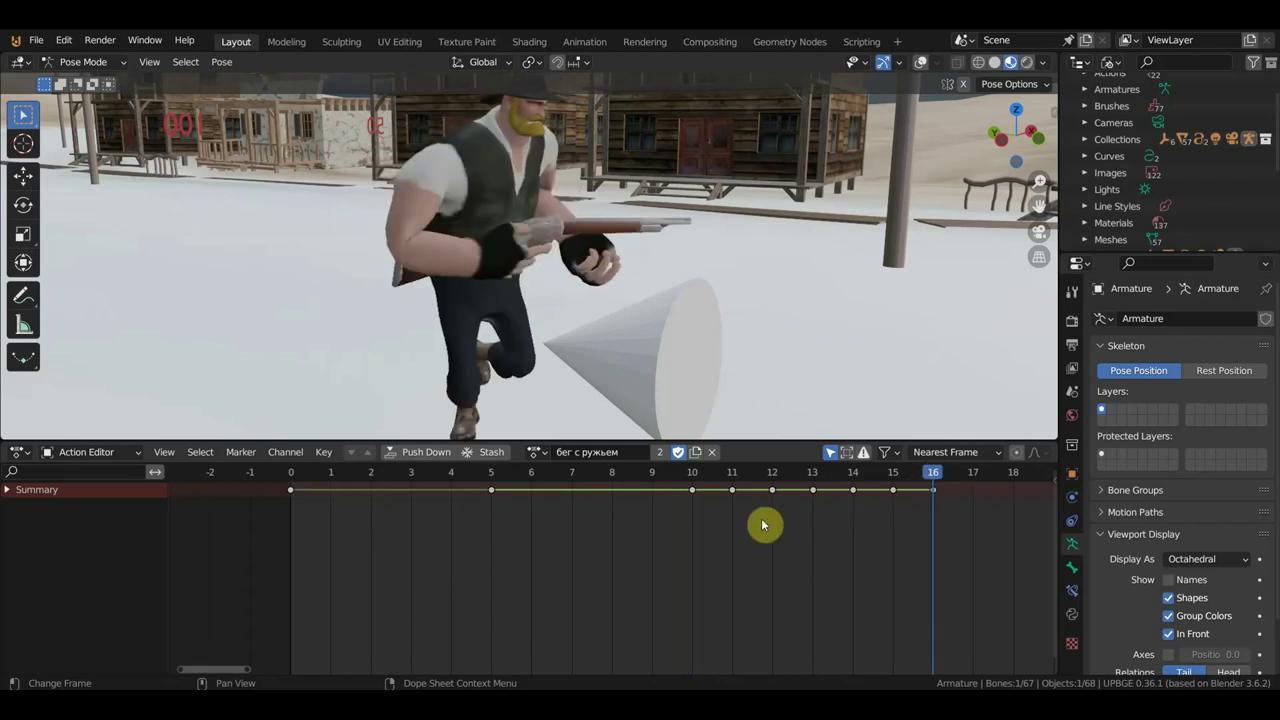
click(291, 478)
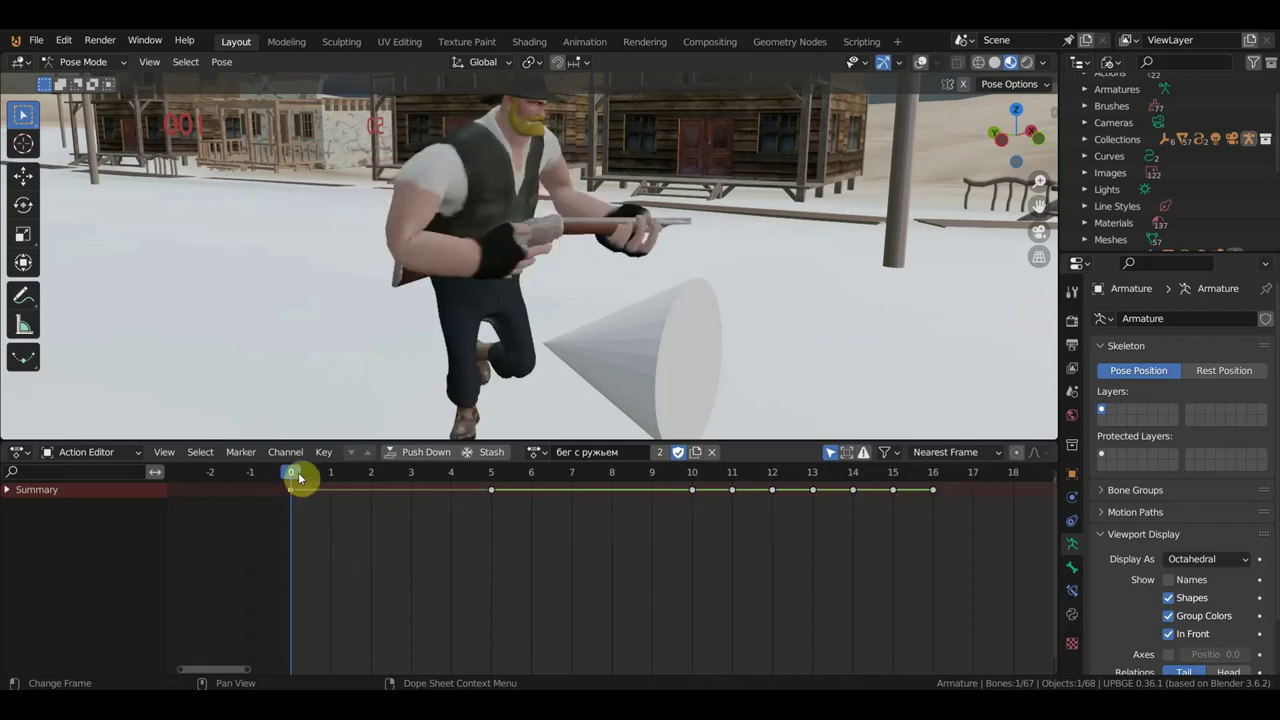
drag(334, 528, 265, 467)
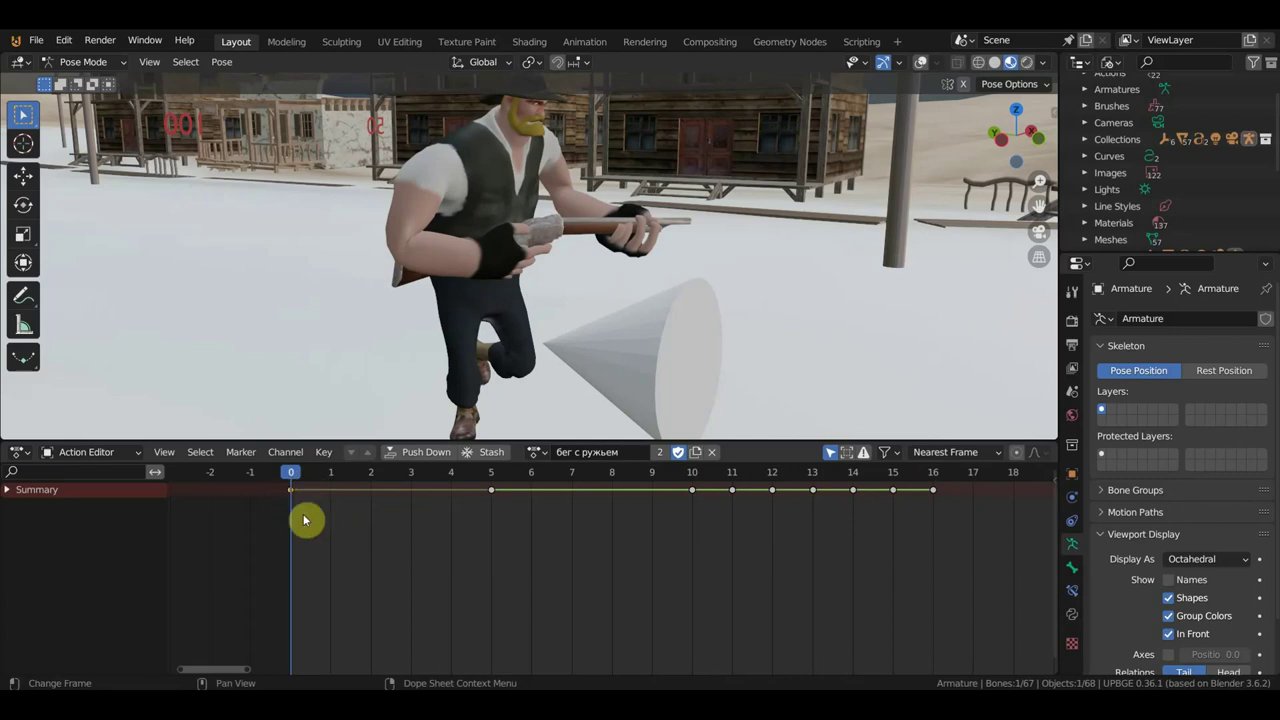
key(g)
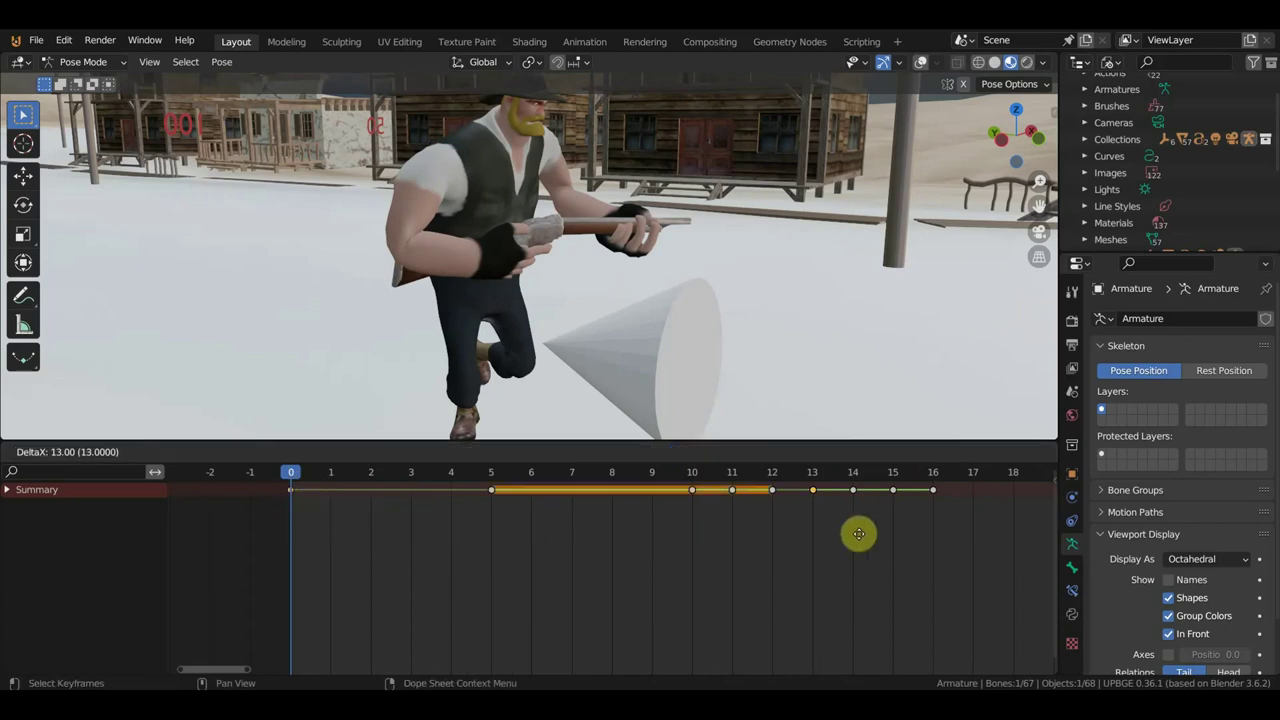
click(943, 542)
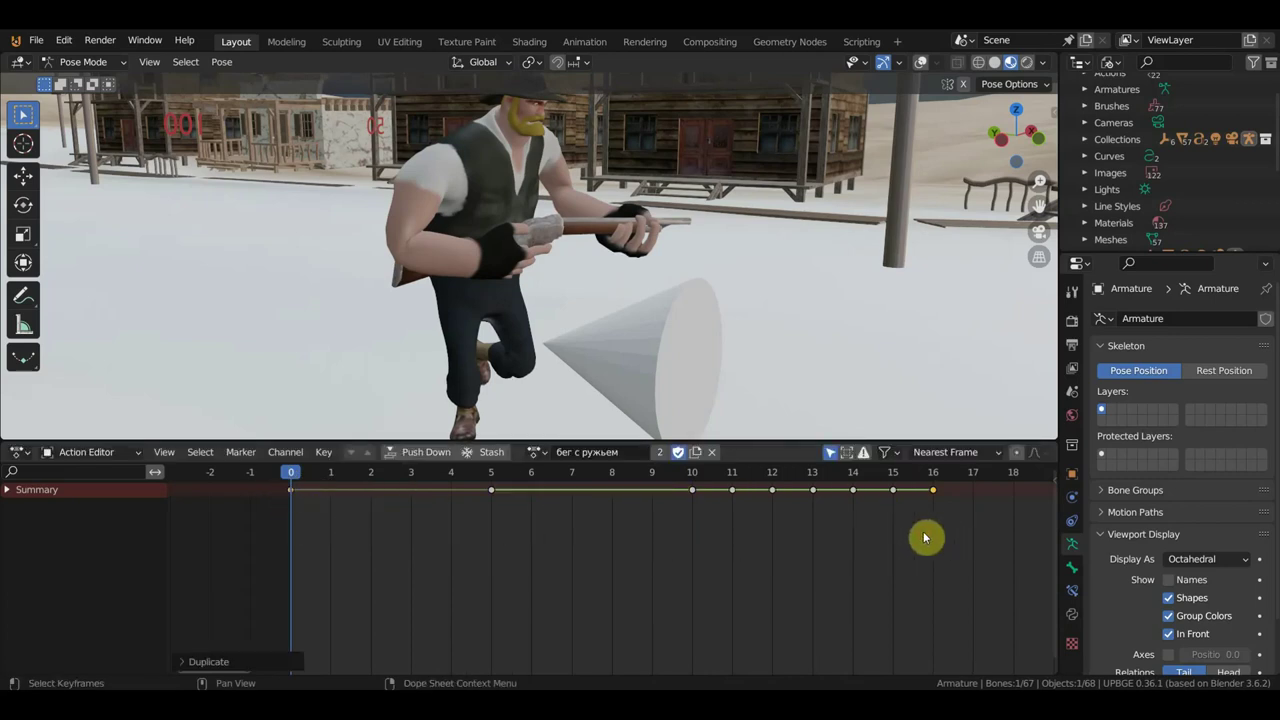
drag(910, 522, 728, 488)
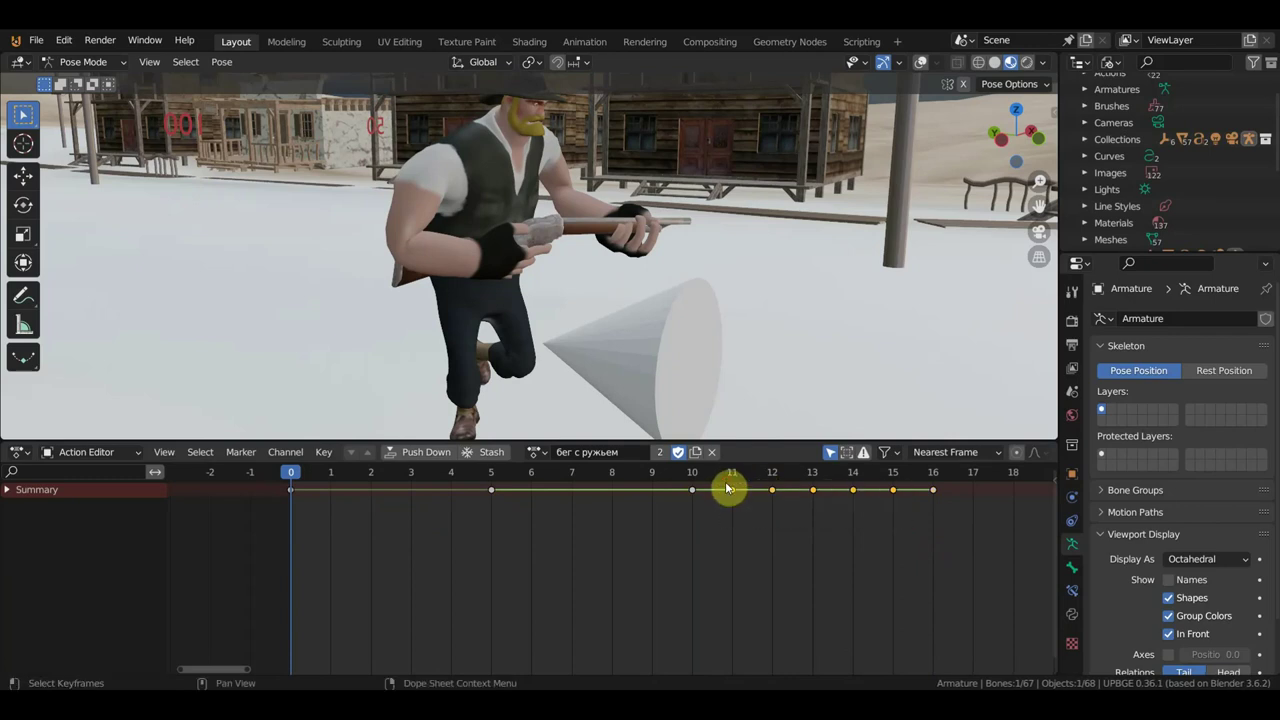
click(764, 486)
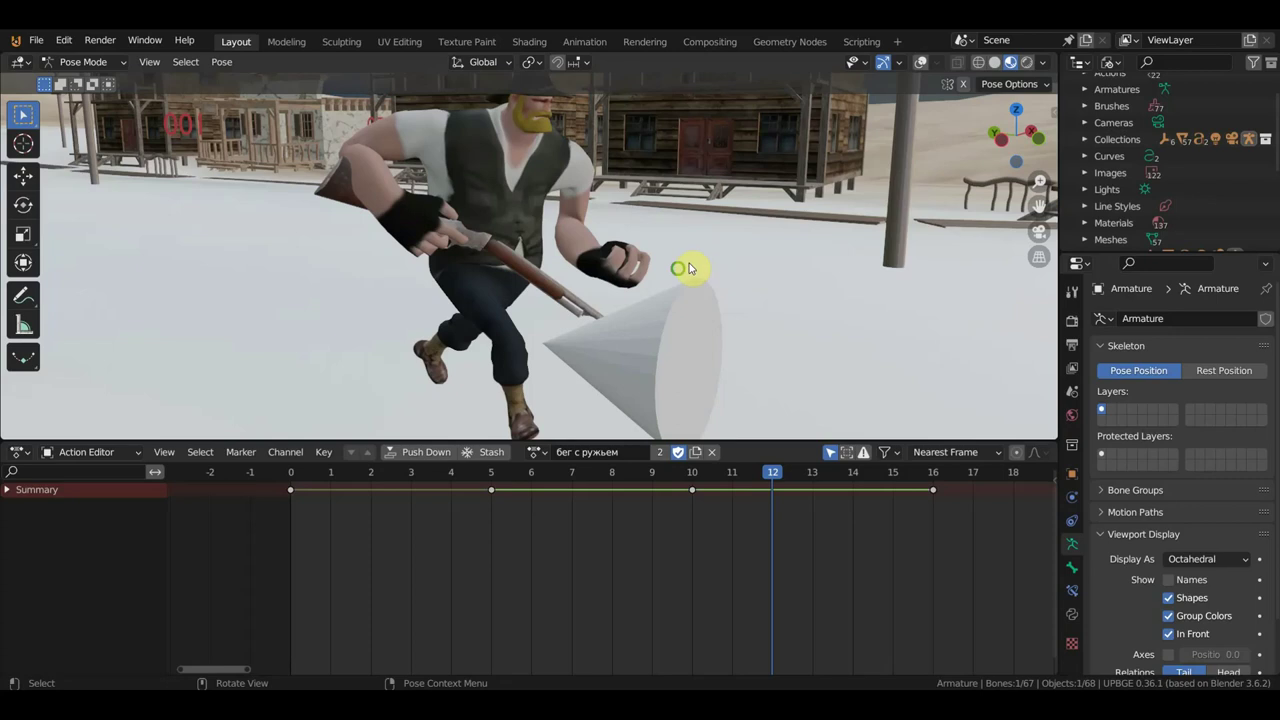
Insert Location & Rotation keys at frame 12, then at frames 14, 8, 6, 4, 3 and 2
mouse_move(688, 268)
middle_down()
mouse_move(623, 286)
mouse_move(817, 440)
middle_up()
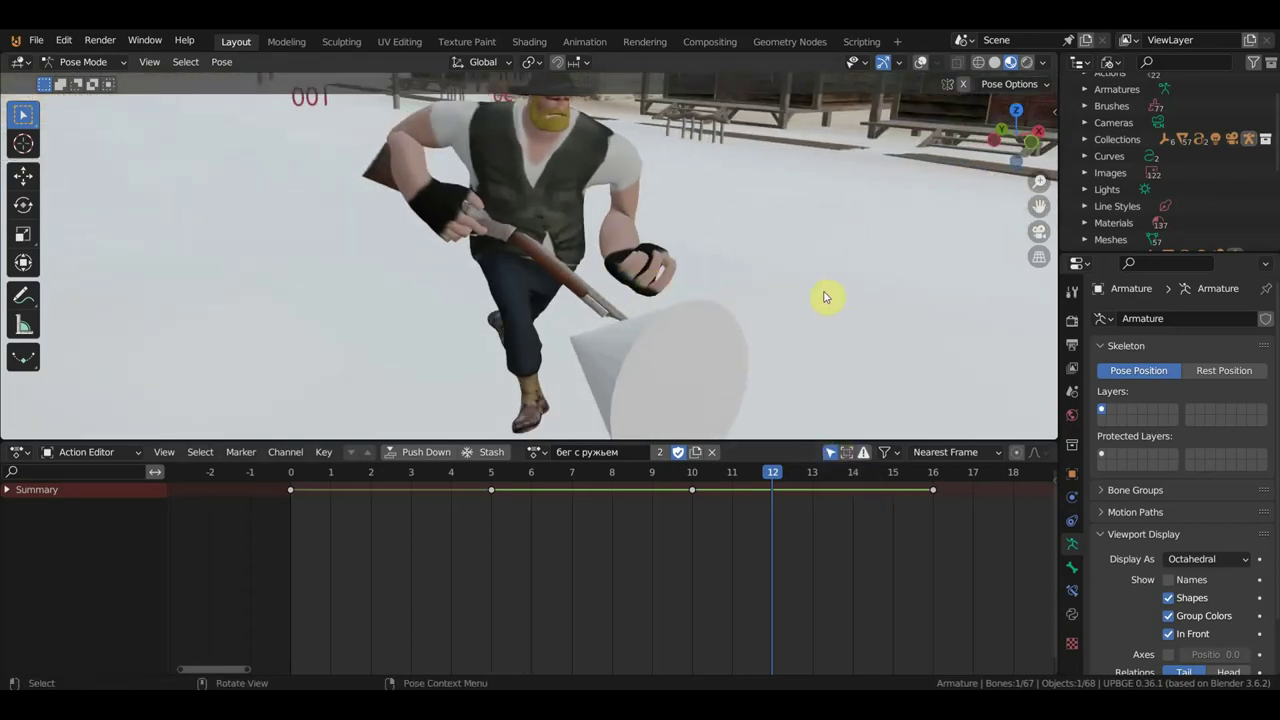
key(i)
click(853, 479)
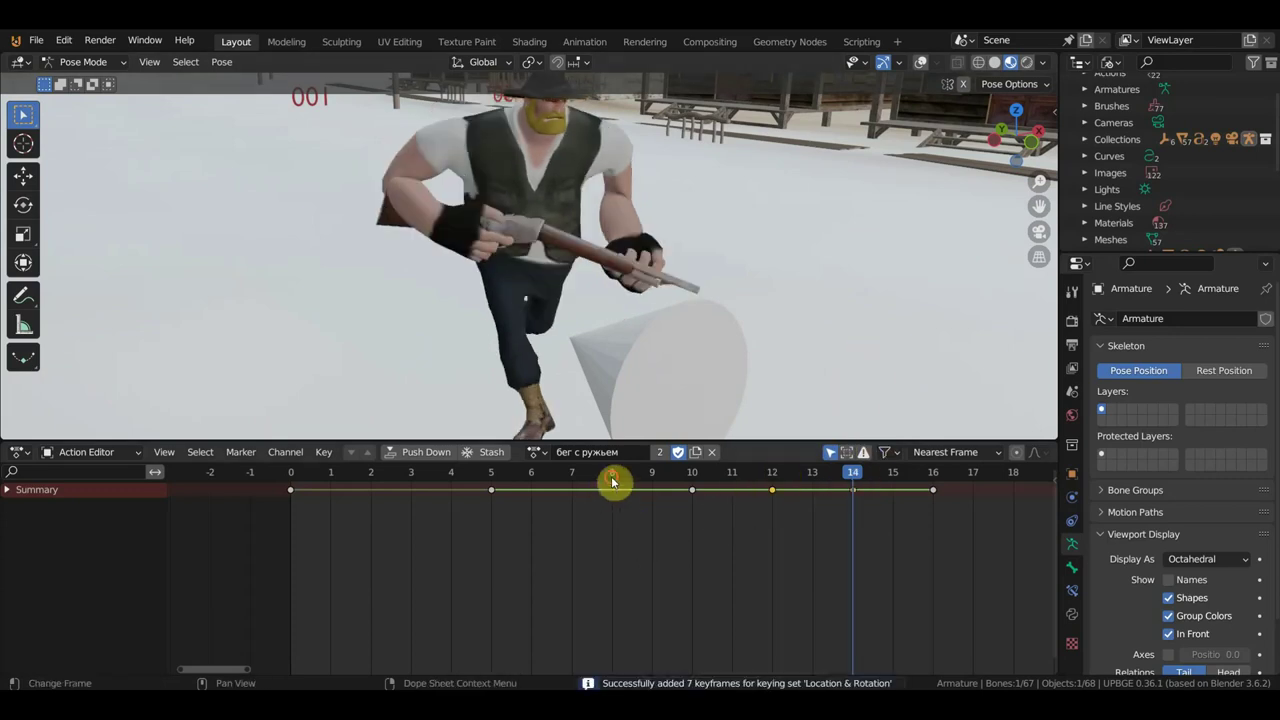
click(613, 482)
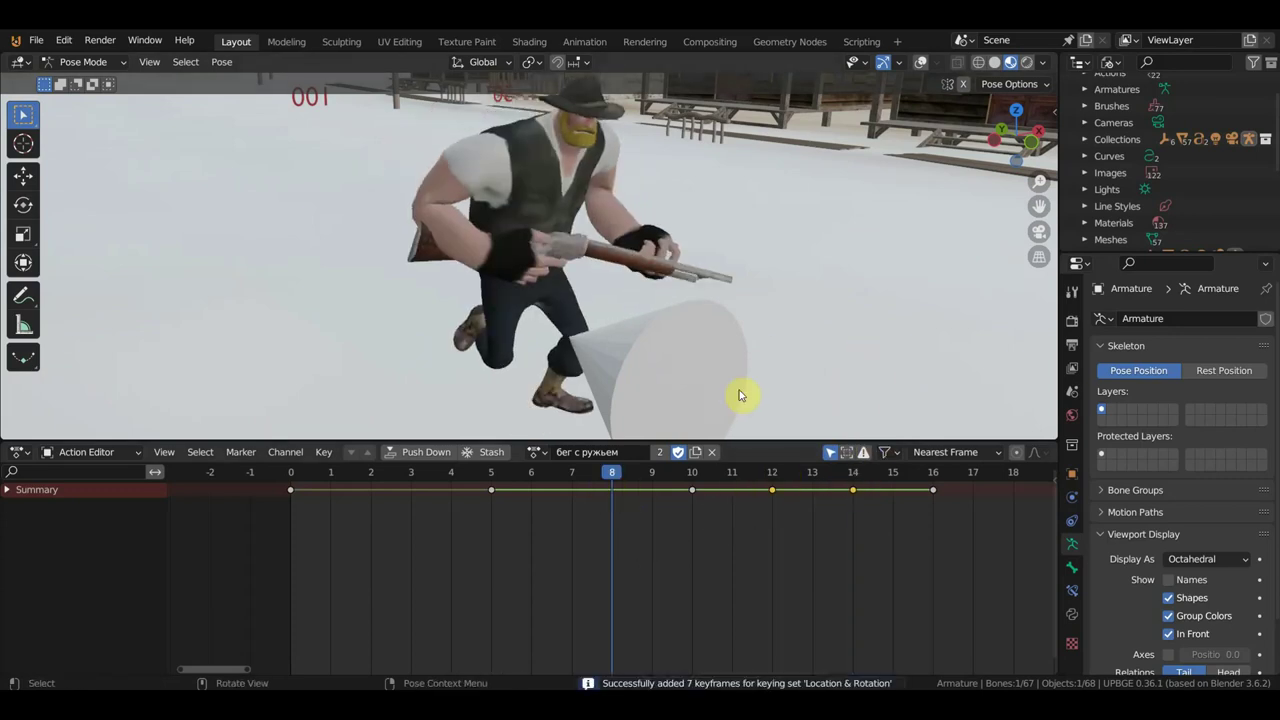
click(531, 479)
click(451, 478)
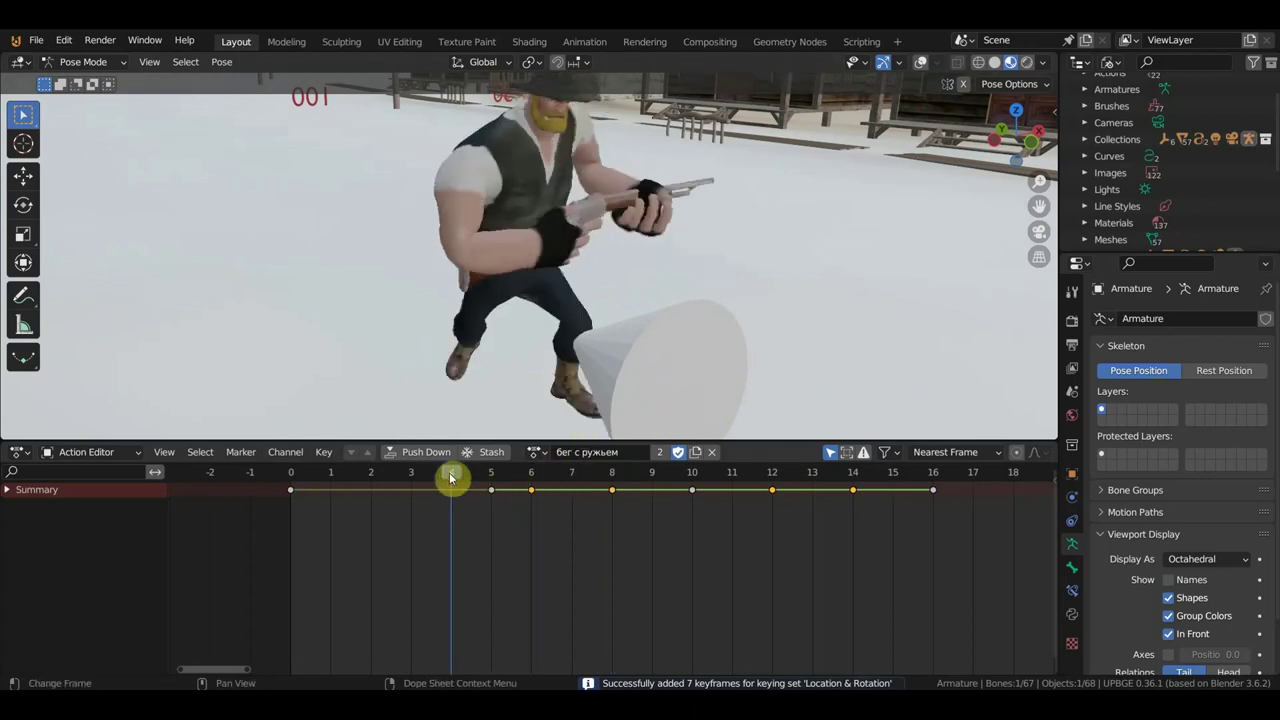
click(414, 479)
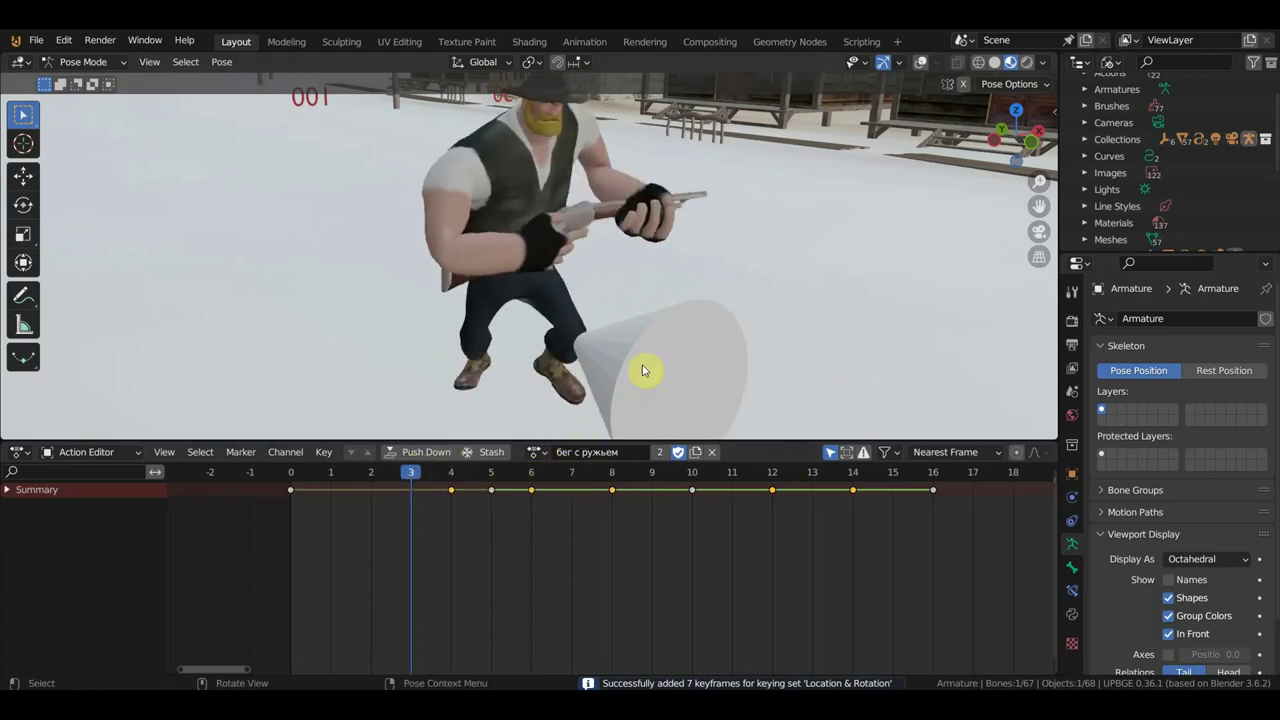
click(371, 479)
Continue inserting keys at frames 1, 9, 13 and 15
click(638, 349)
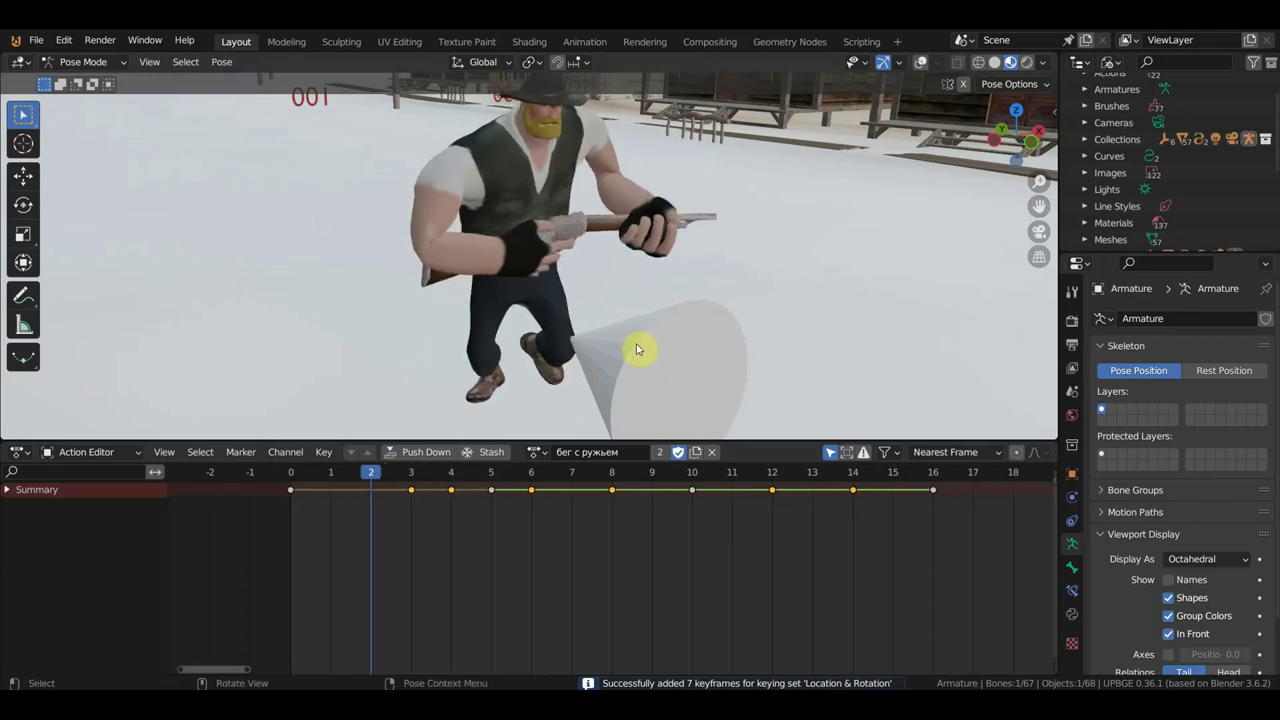
click(330, 478)
click(563, 376)
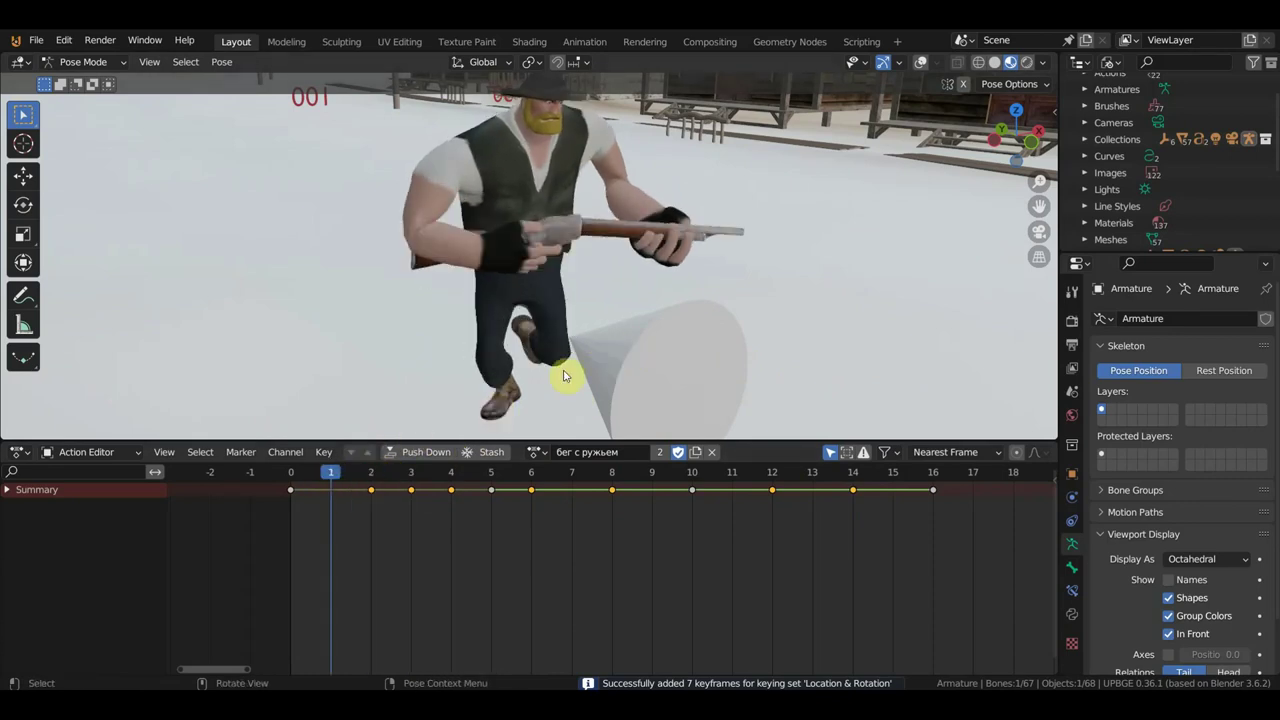
click(652, 472)
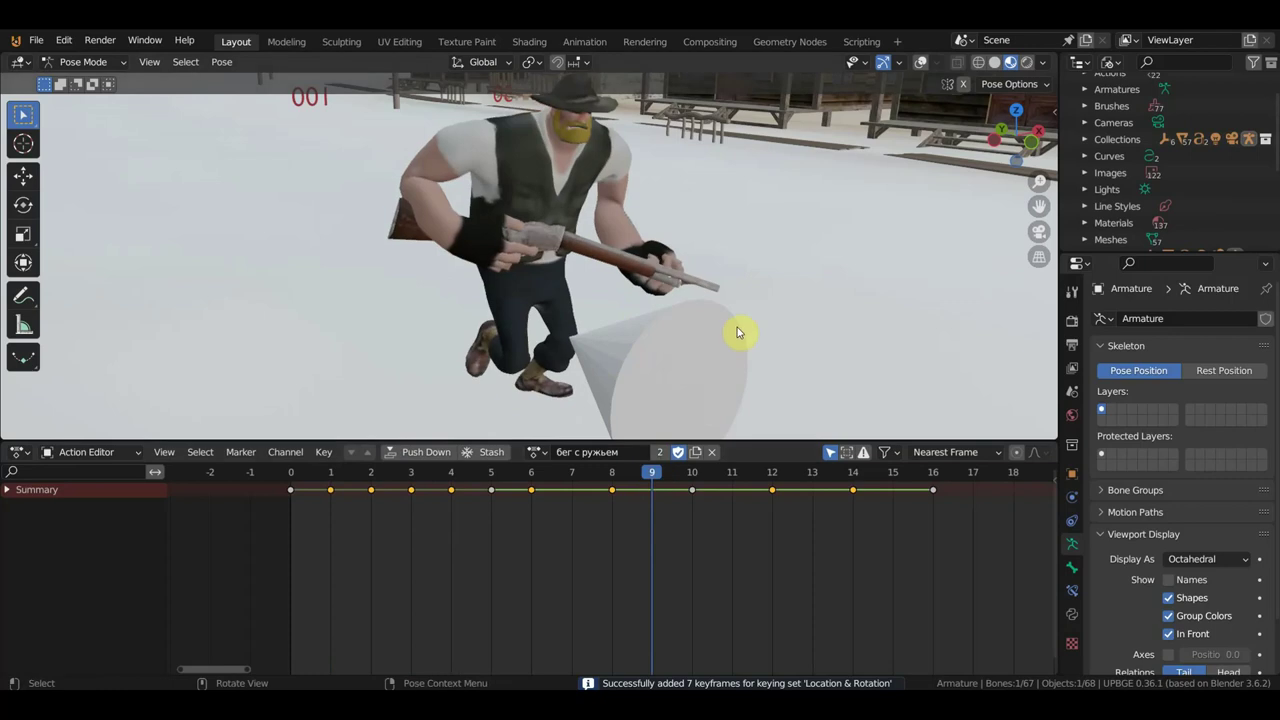
middle_drag(737, 334, 609, 380)
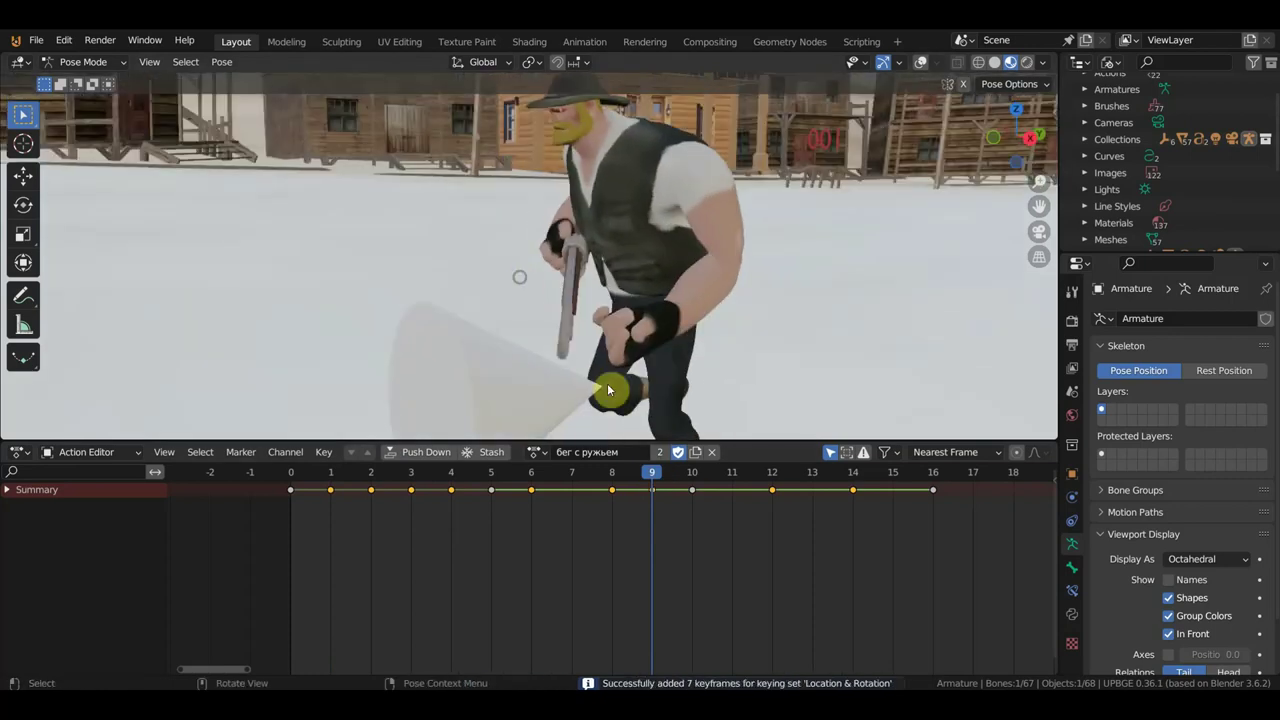
click(812, 476)
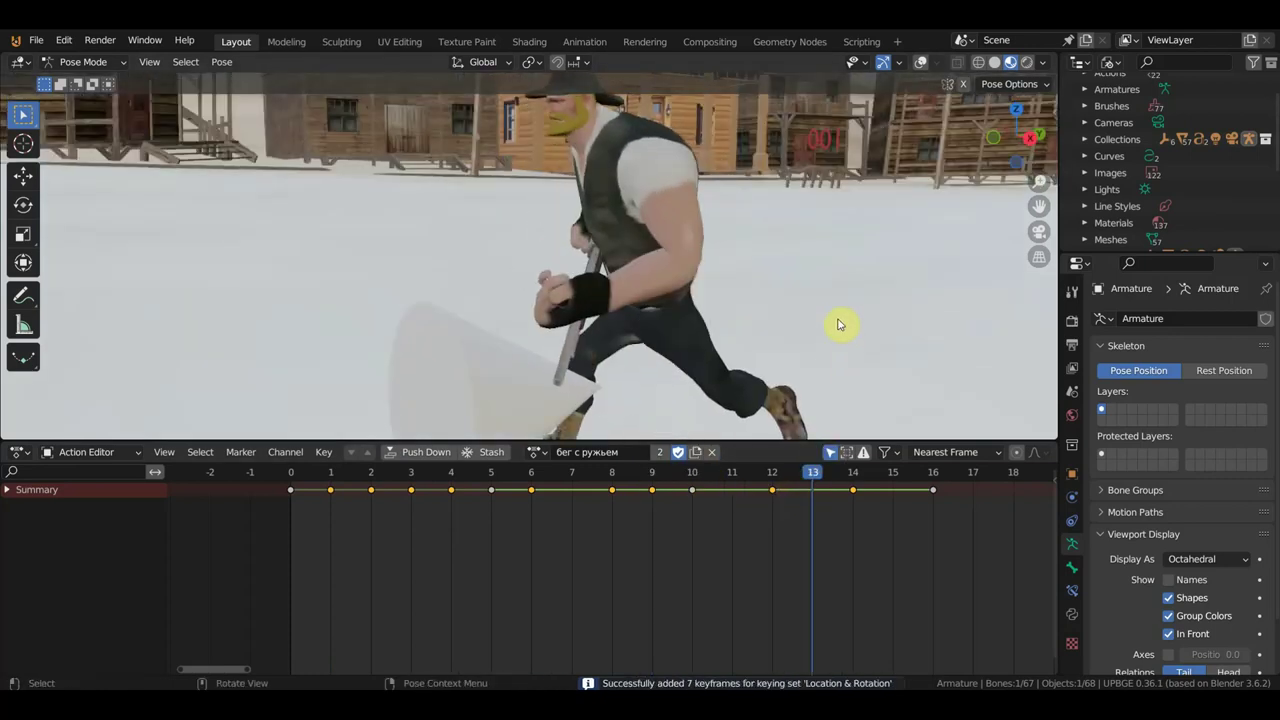
click(893, 477)
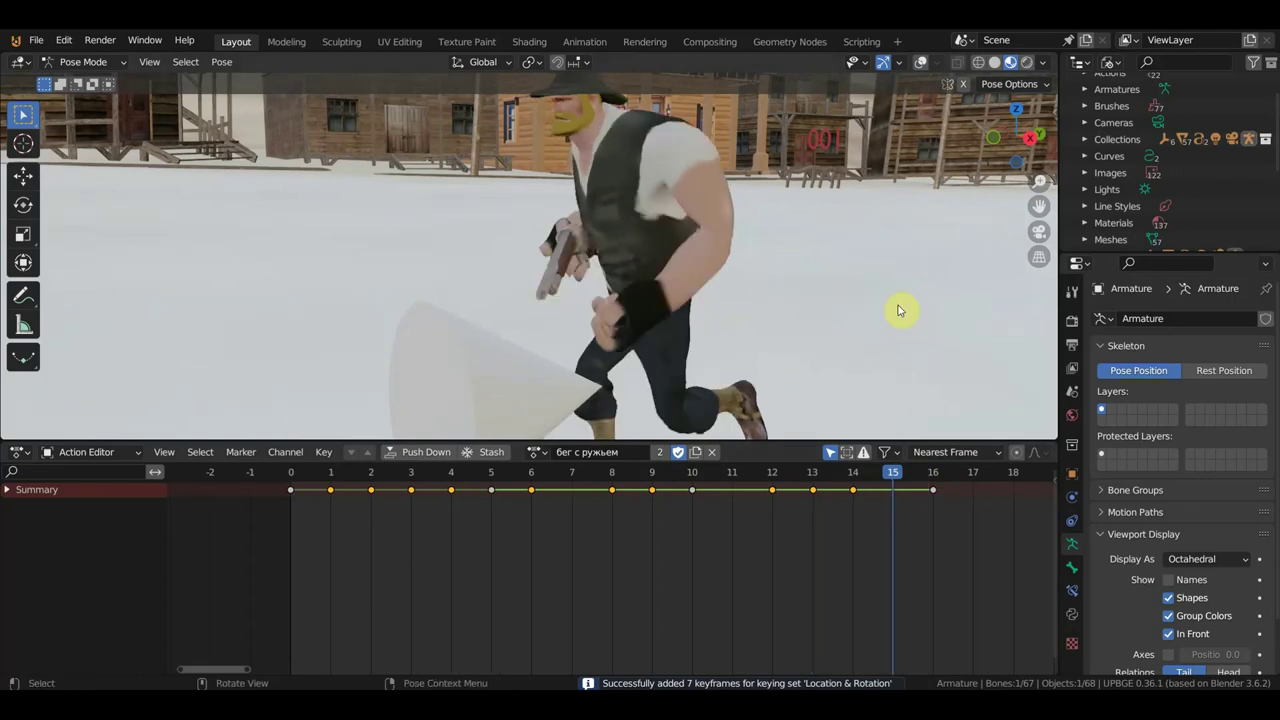
Key the frame 15 pose, show the bone overlays, and select the left arm bone
key(i)
click(917, 66)
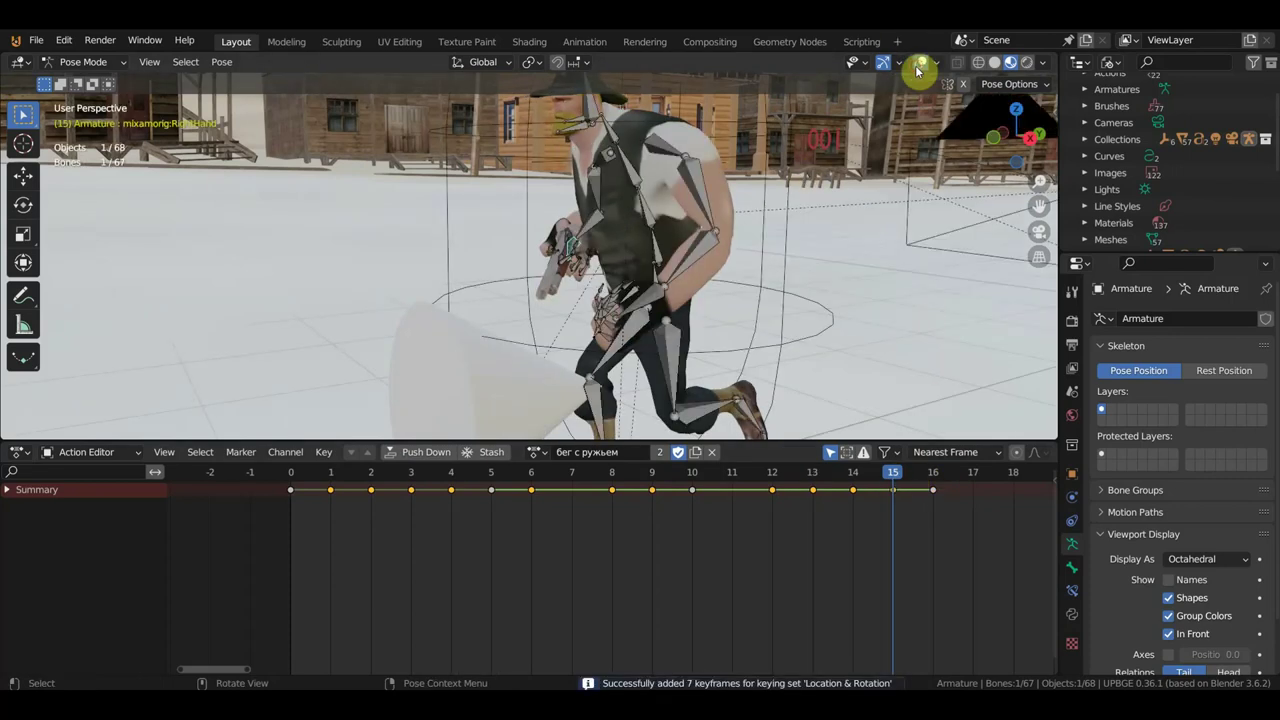
mouse_move(687, 157)
middle_down()
mouse_move(774, 209)
mouse_move(711, 175)
middle_up()
click(716, 187)
mouse_move(766, 209)
middle_down()
mouse_move(741, 177)
mouse_move(751, 219)
middle_up()
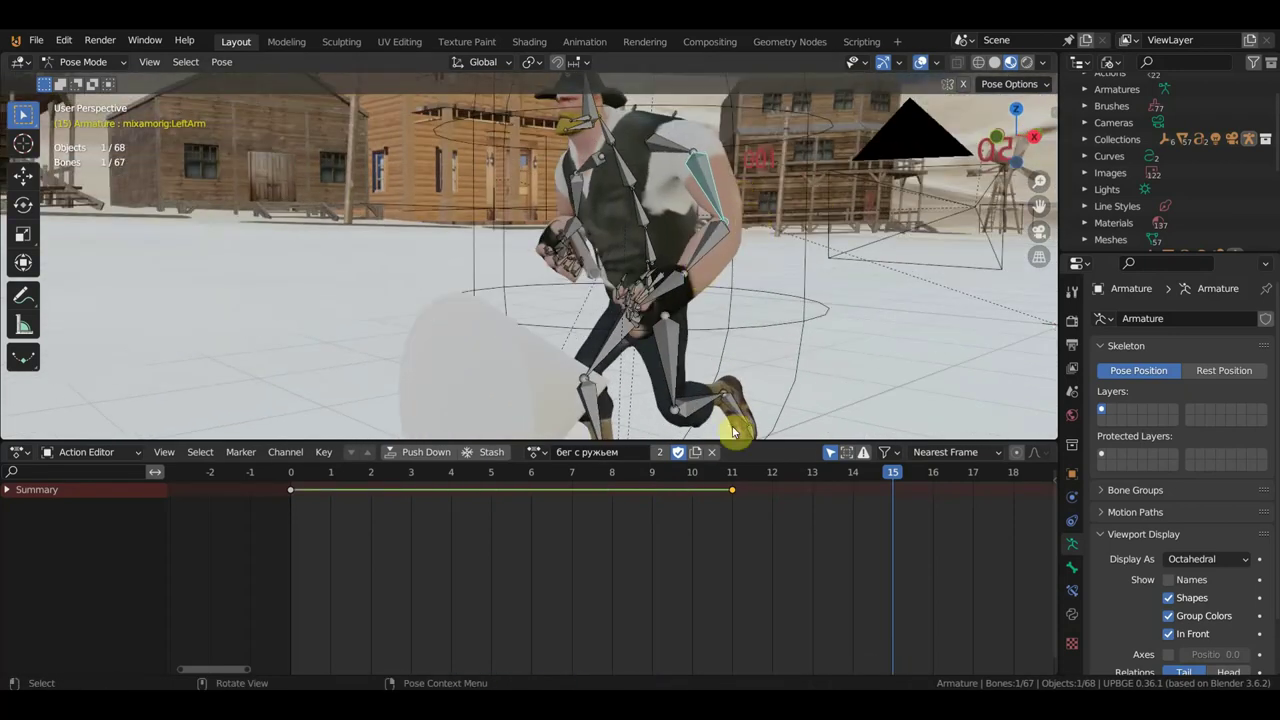
Rotate the left upper arm to -12.57 at frame 11 and key its location and rotation
click(733, 474)
mouse_move(771, 391)
middle_down()
mouse_move(908, 321)
mouse_move(808, 327)
mouse_move(723, 303)
mouse_move(594, 229)
mouse_move(691, 243)
mouse_move(717, 271)
mouse_move(757, 257)
mouse_move(768, 230)
mouse_move(790, 243)
middle_up()
key(r)
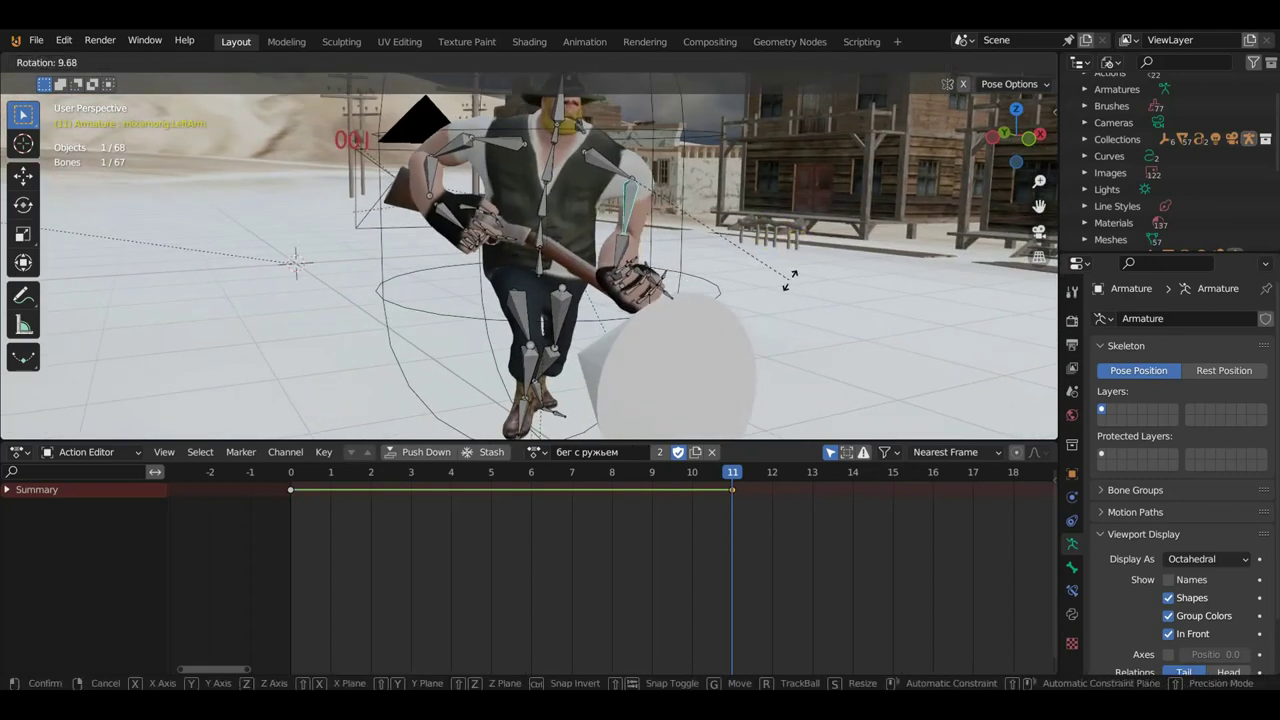
click(795, 279)
middle_drag(781, 274, 590, 270)
key(r)
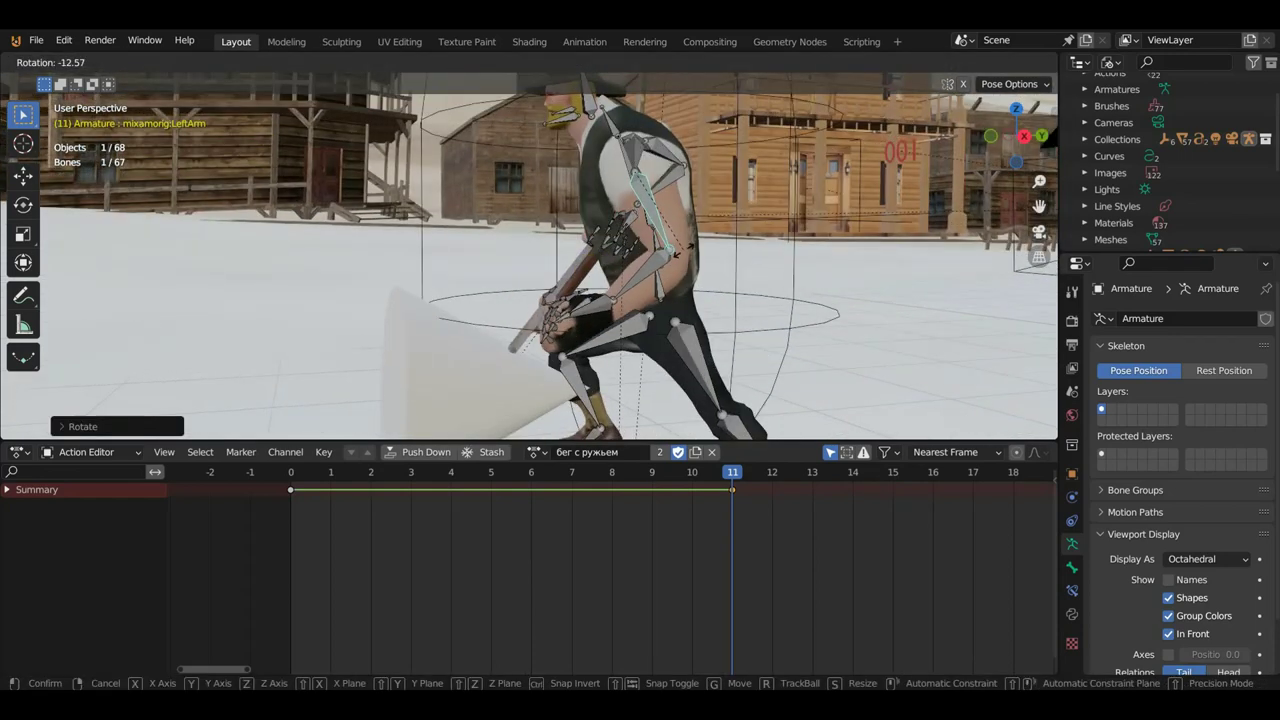
click(681, 251)
mouse_move(650, 278)
middle_down()
mouse_move(789, 344)
mouse_move(743, 314)
mouse_move(828, 347)
mouse_move(880, 323)
middle_up()
key(r)
click(855, 331)
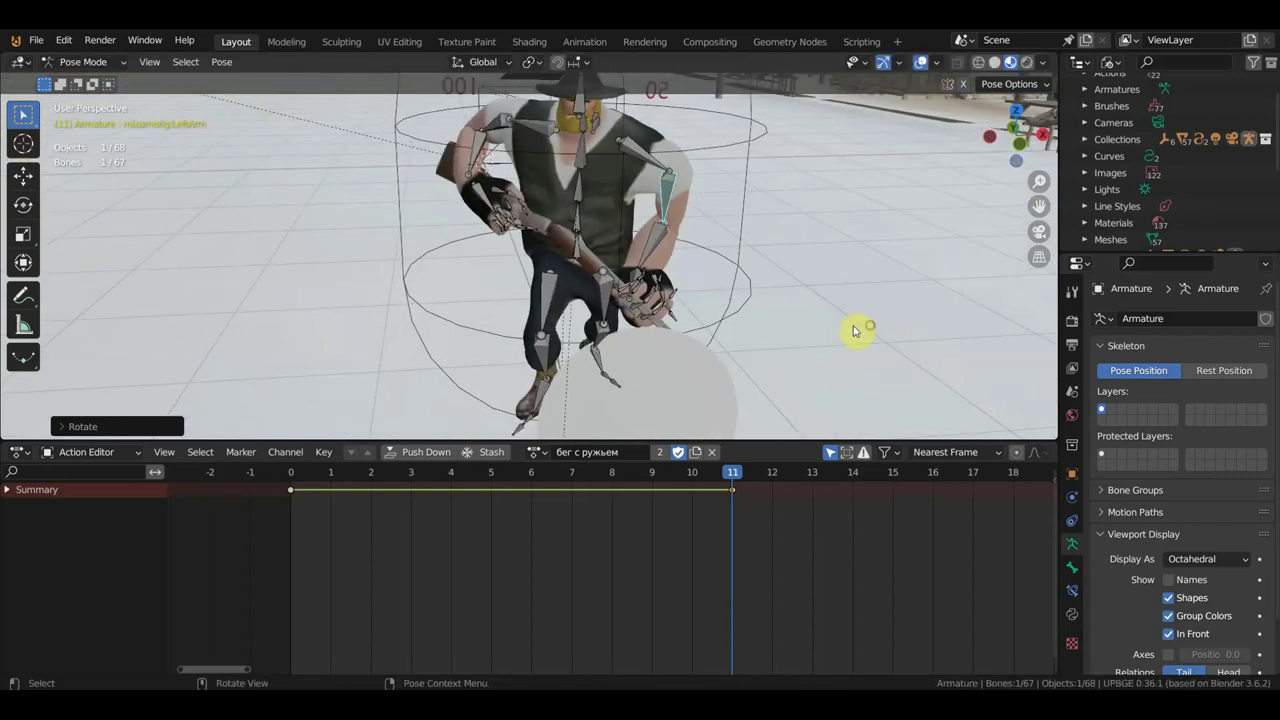
middle_drag(664, 277, 592, 270)
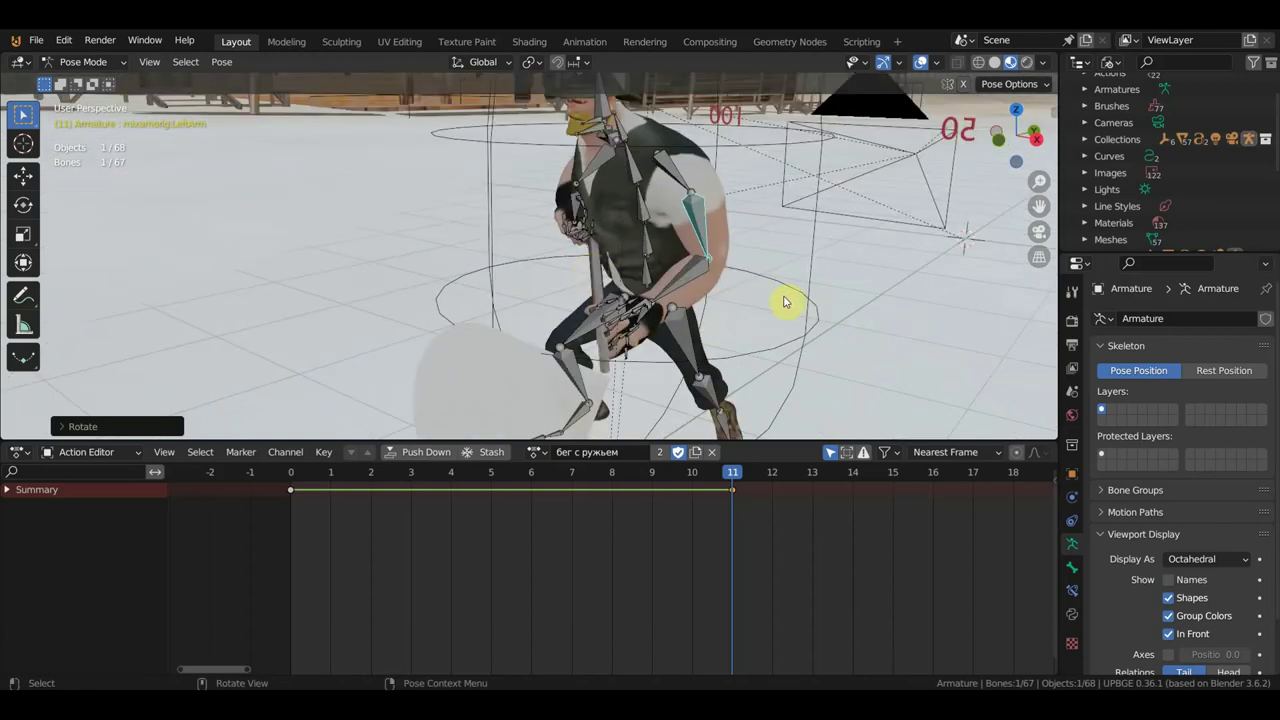
key(i)
Select the left hand bone for posing
mouse_move(786, 303)
middle_down()
mouse_move(664, 305)
mouse_move(628, 290)
middle_up()
click(625, 301)
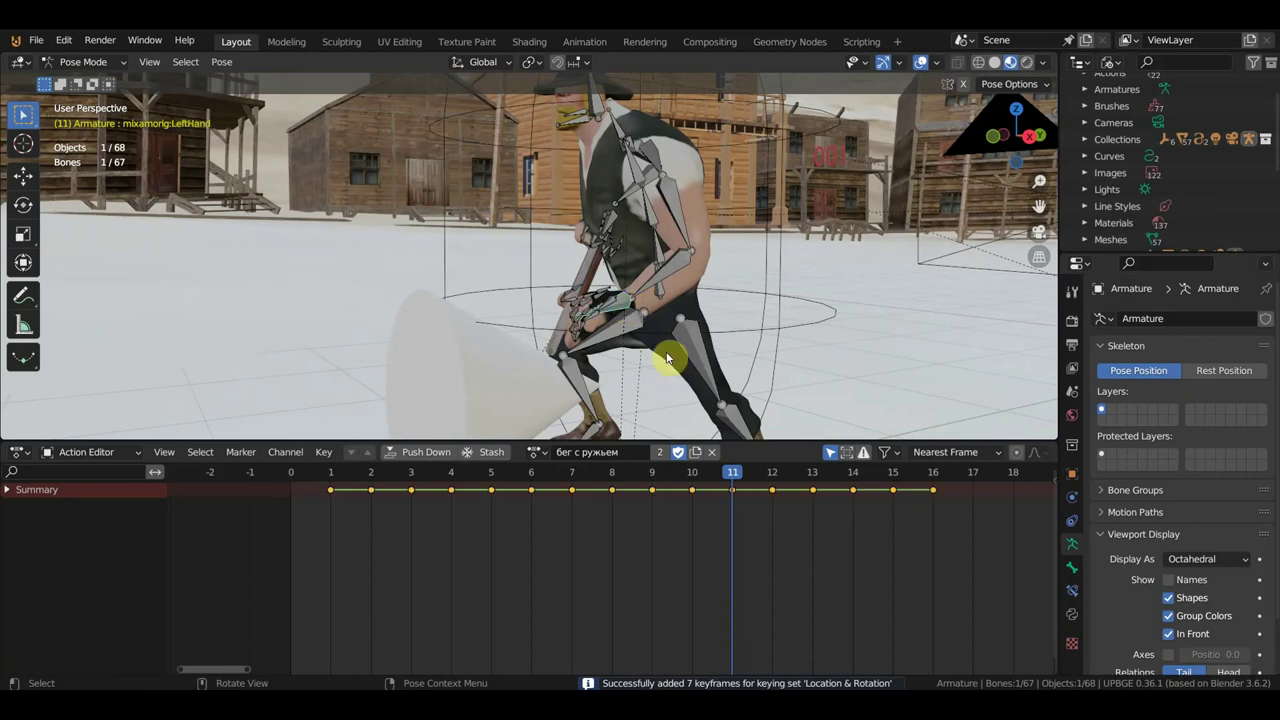
scroll(768, 530, down, 2)
Go to frame 10 and rotate the left hand bone toward the rifle
click(683, 478)
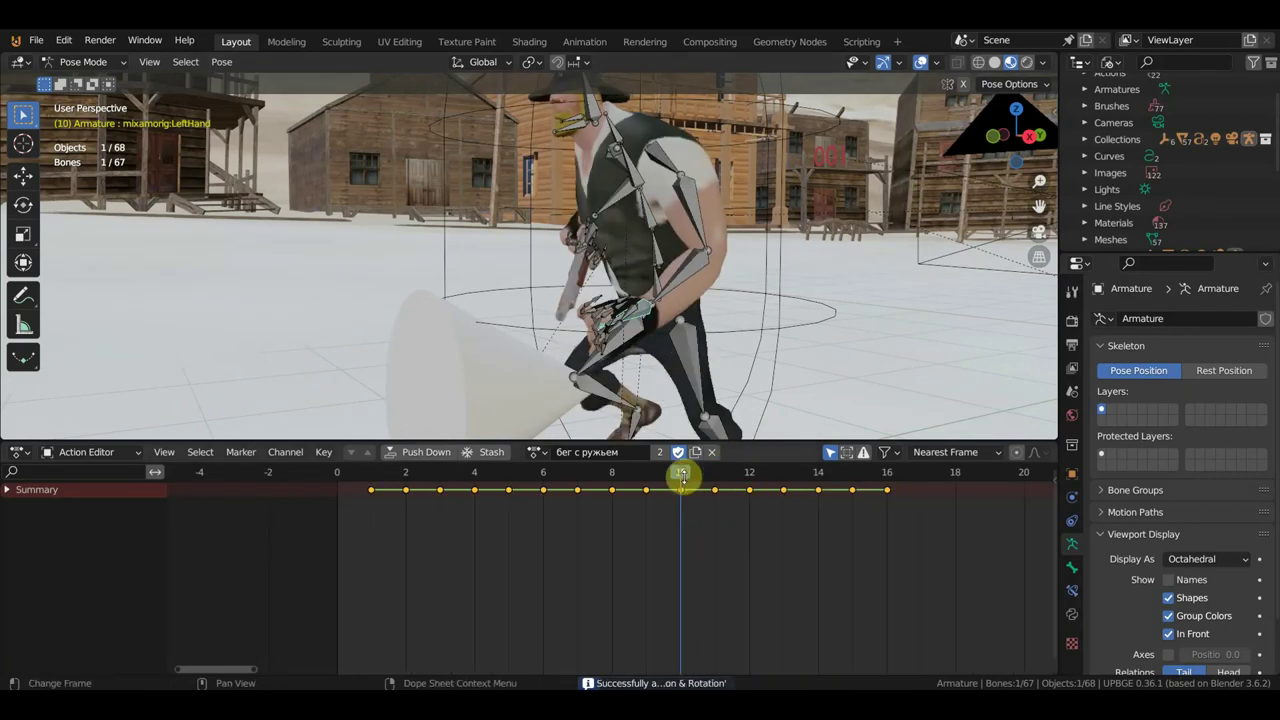
mouse_move(745, 292)
middle_down()
mouse_move(831, 290)
mouse_move(790, 328)
middle_up()
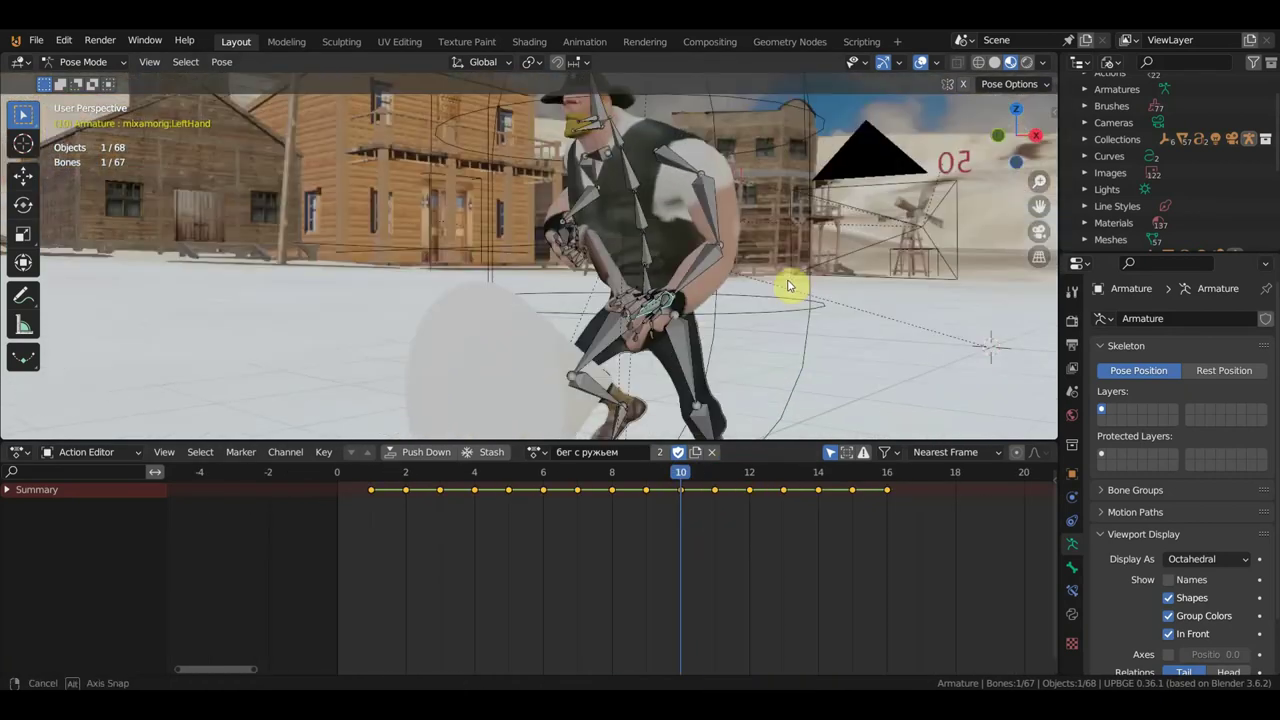
key(r)
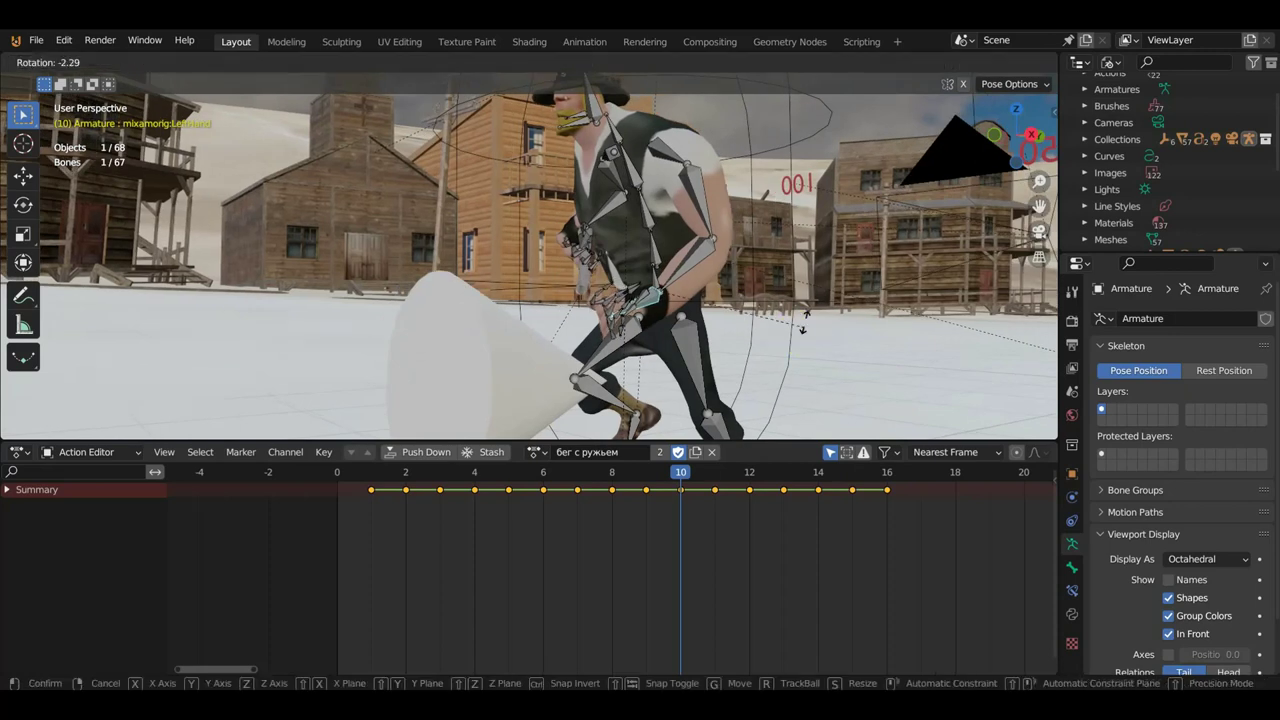
click(806, 283)
mouse_move(806, 283)
middle_down()
mouse_move(827, 322)
mouse_move(803, 297)
middle_up()
key(r)
click(769, 245)
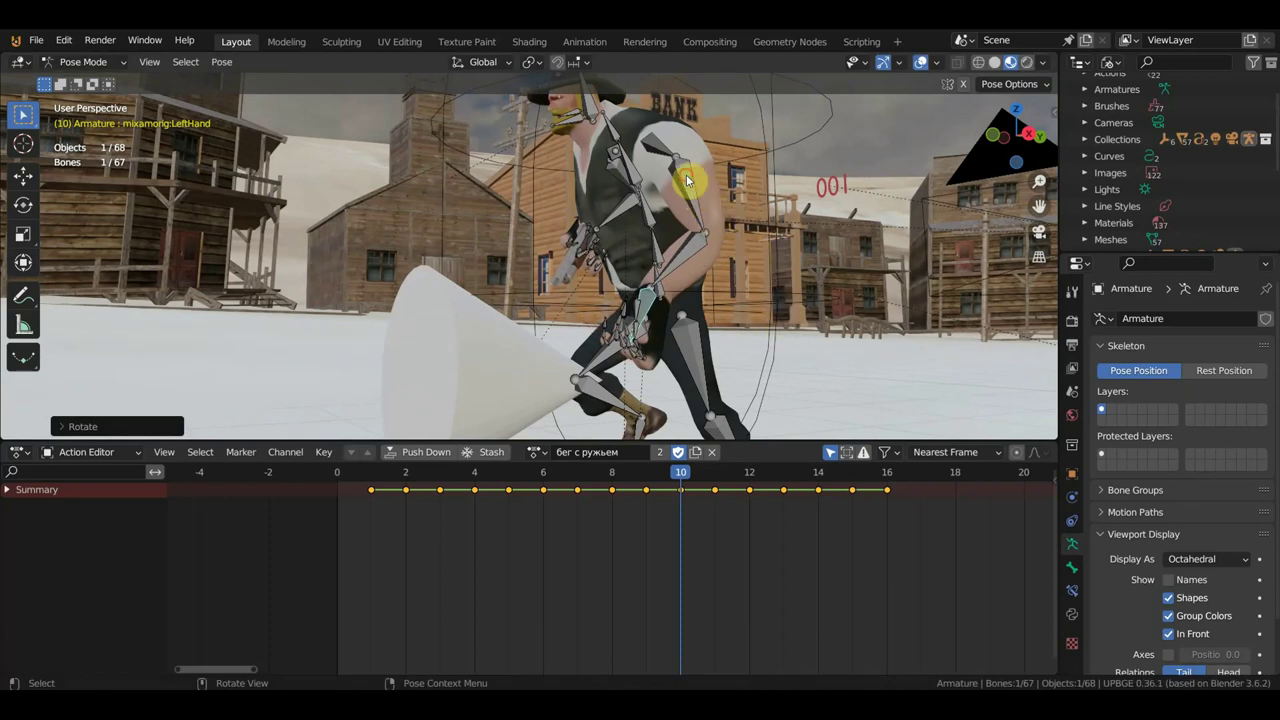
Turn the left arm bone, then refine the left hand's rotation for the grip
click(708, 186)
key(r)
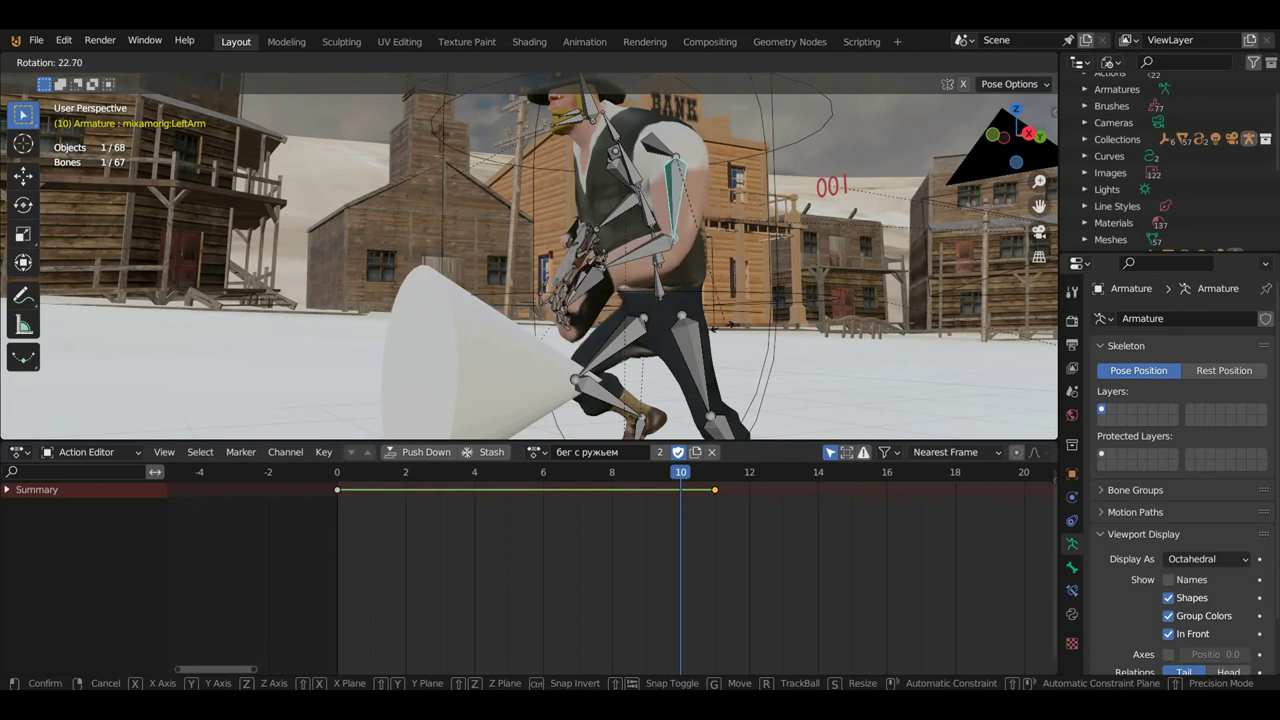
click(725, 358)
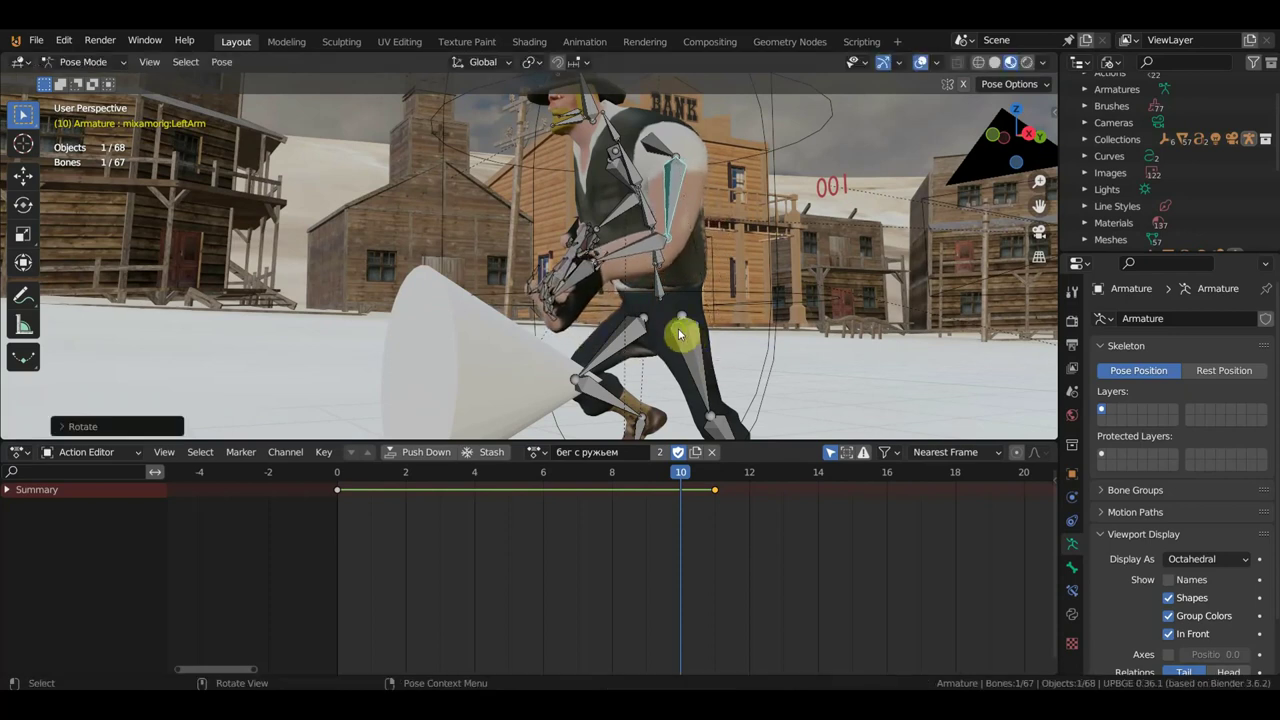
mouse_move(677, 329)
middle_down()
mouse_move(855, 344)
mouse_move(831, 306)
middle_up()
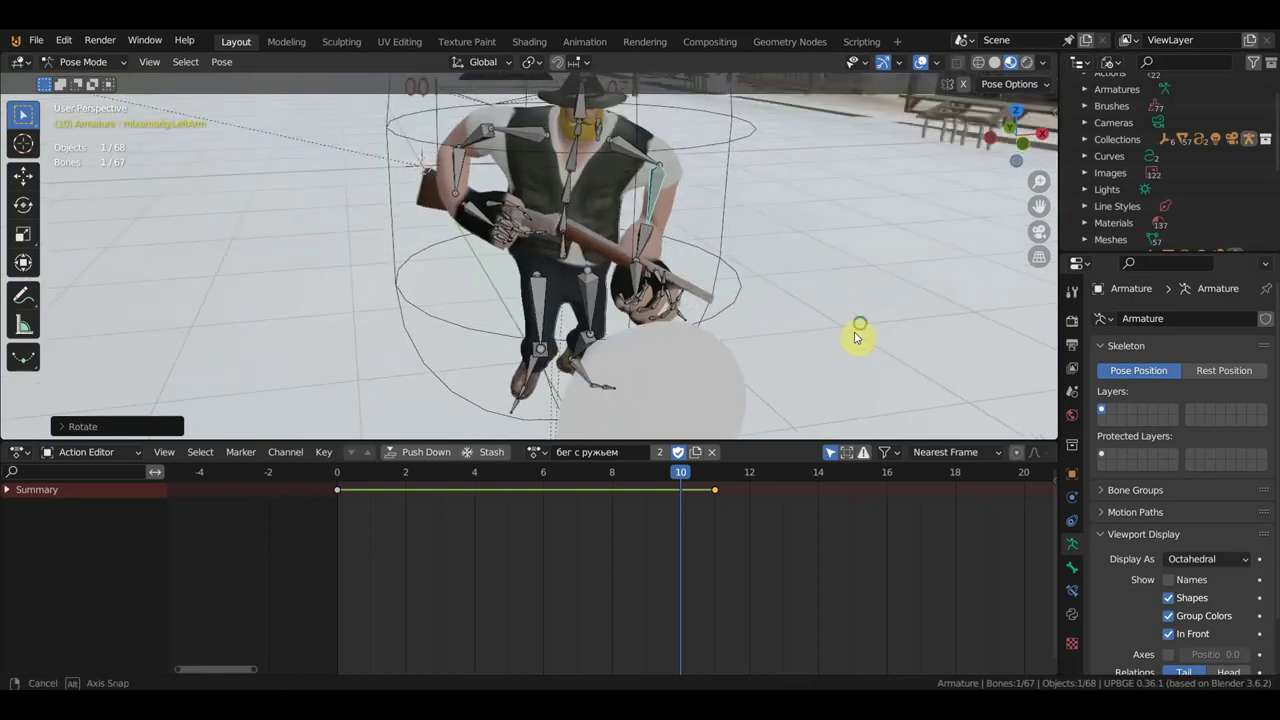
click(637, 281)
middle_drag(757, 294, 766, 286)
key(r)
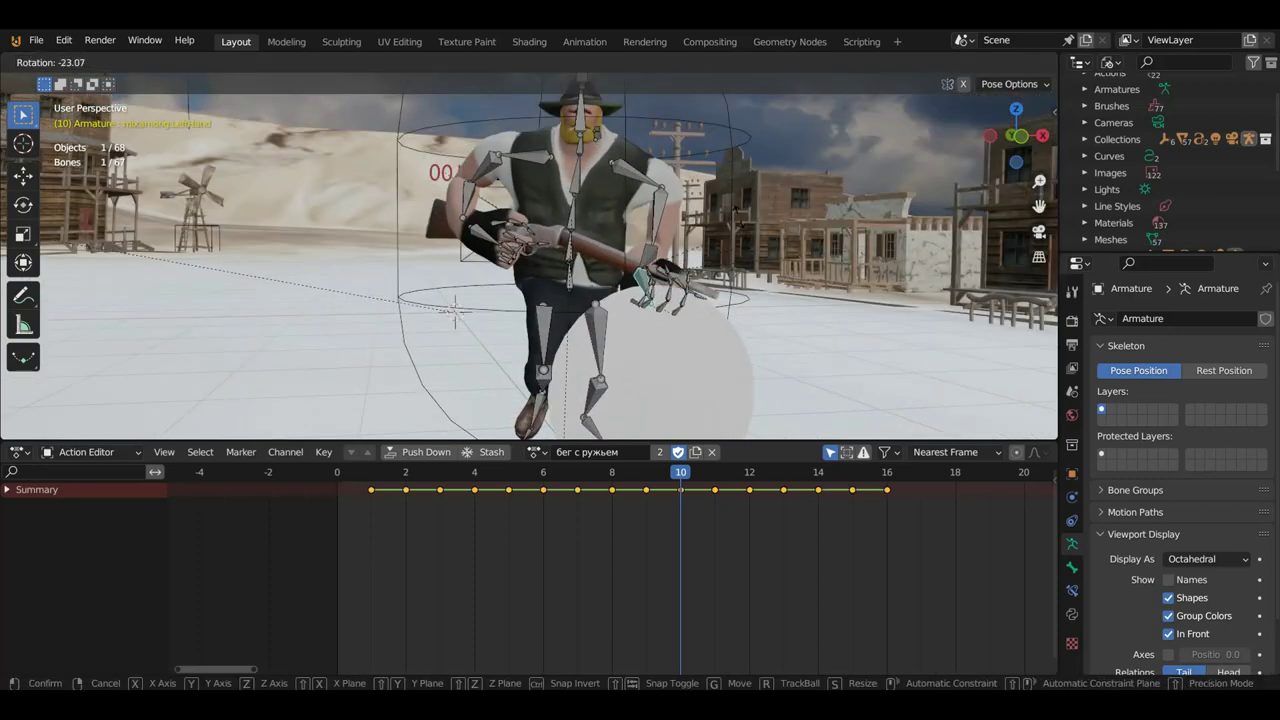
click(737, 205)
middle_drag(737, 205, 815, 354)
key(r)
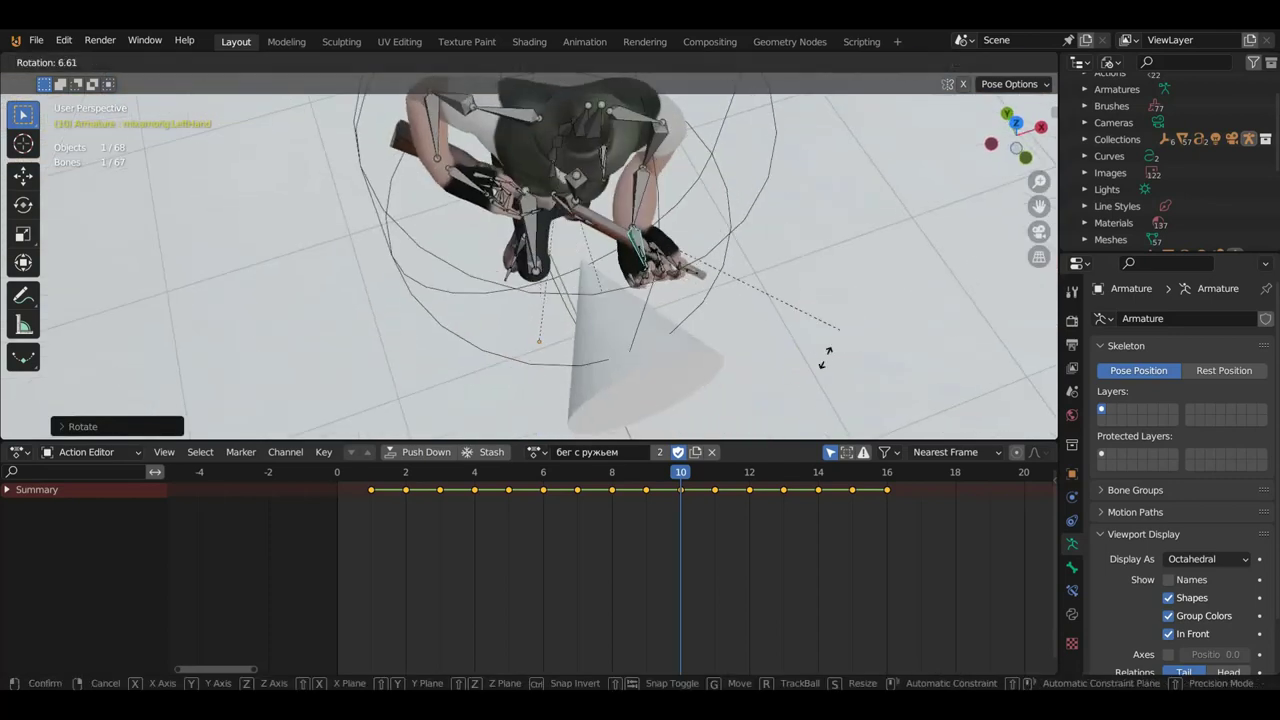
click(708, 424)
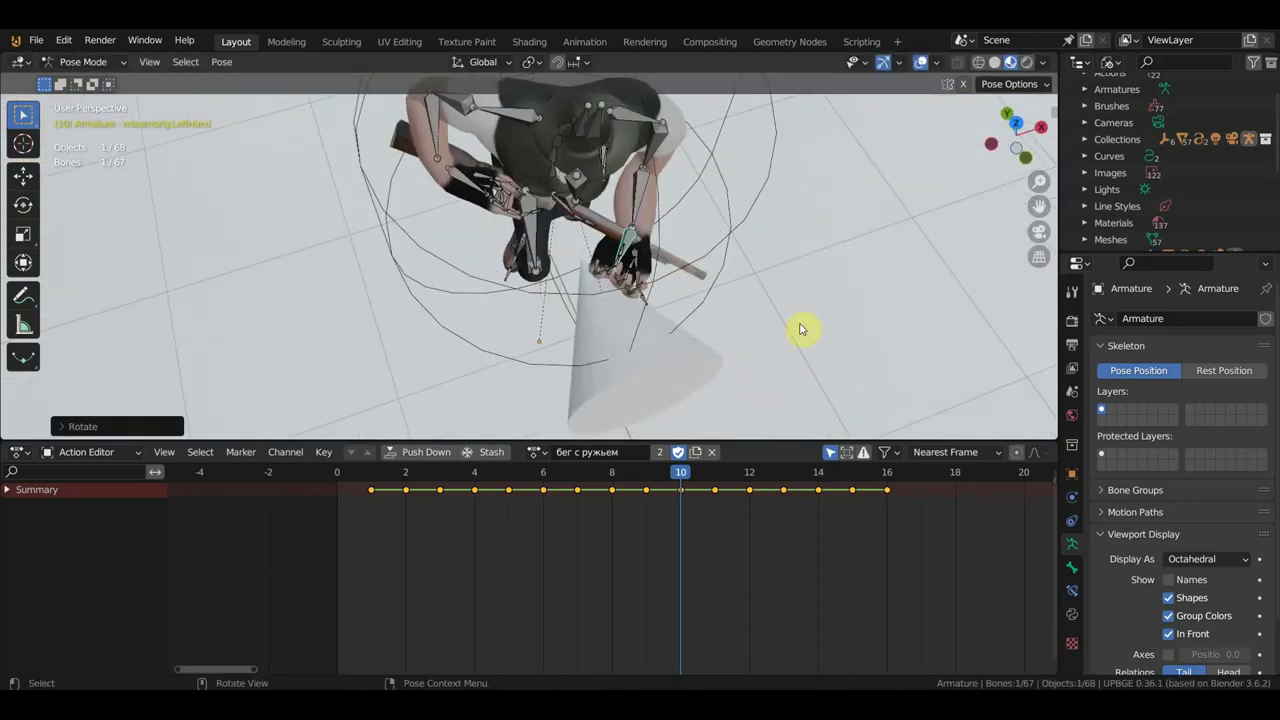
mouse_move(800, 330)
middle_down()
mouse_move(594, 182)
mouse_move(675, 205)
middle_up()
Select the left arm bone and rotate it further toward the rifle
click(675, 205)
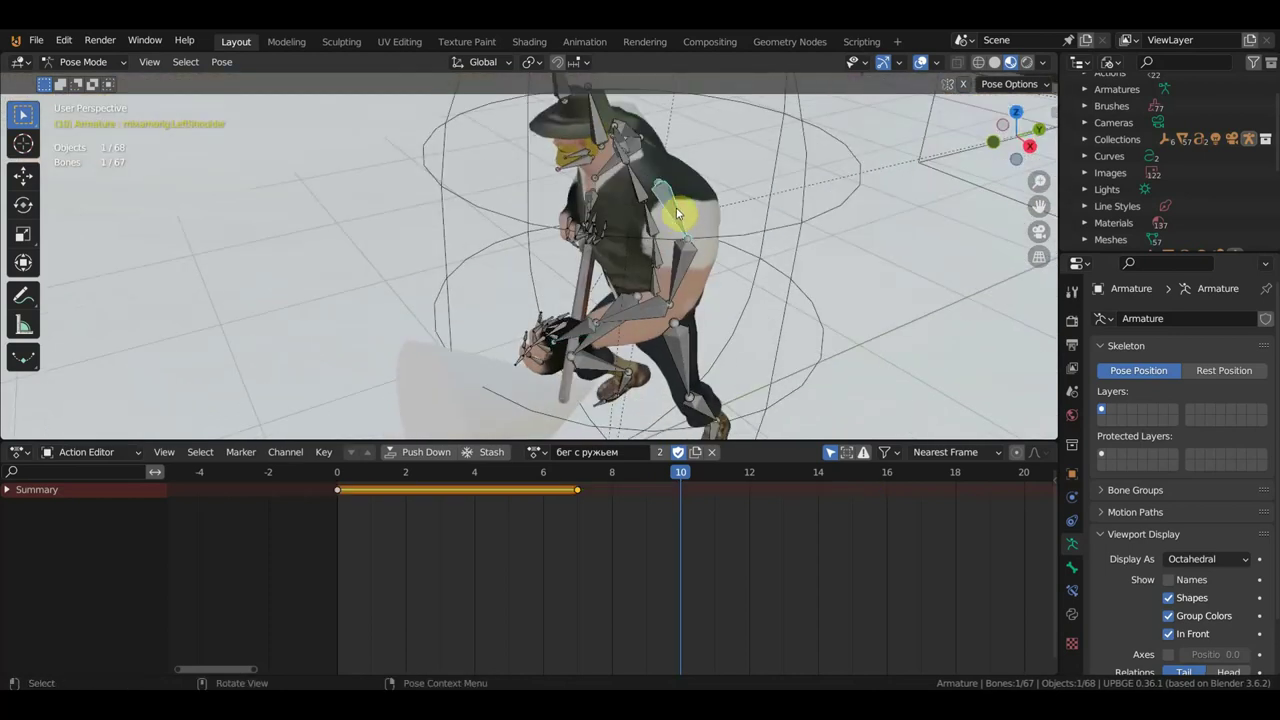
click(690, 272)
middle_drag(692, 275, 675, 238)
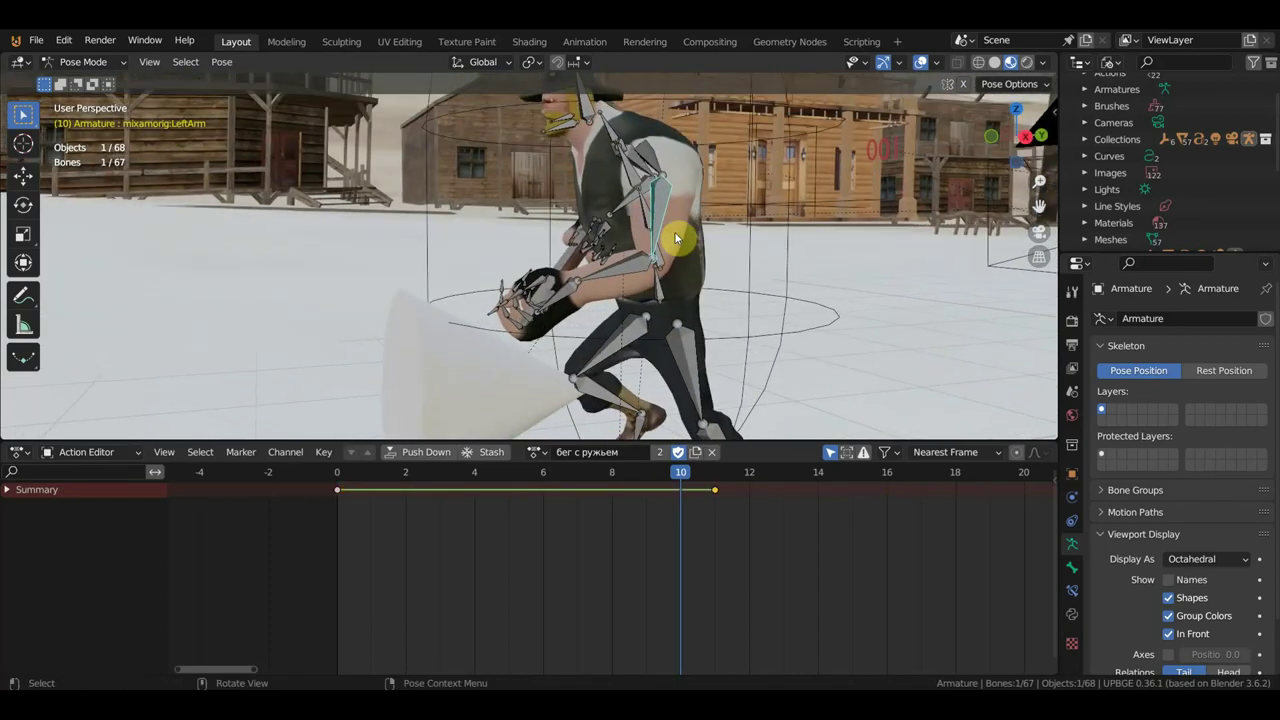
key(r)
click(714, 243)
middle_drag(714, 243, 775, 255)
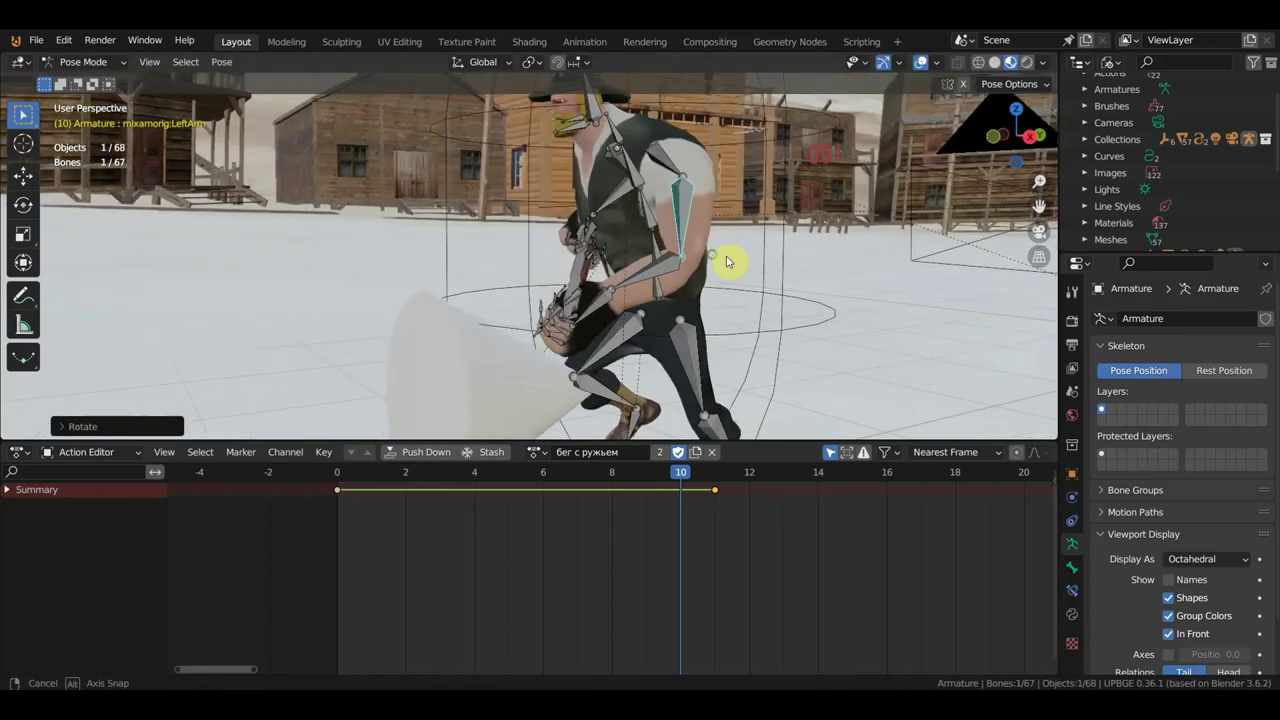
key(r)
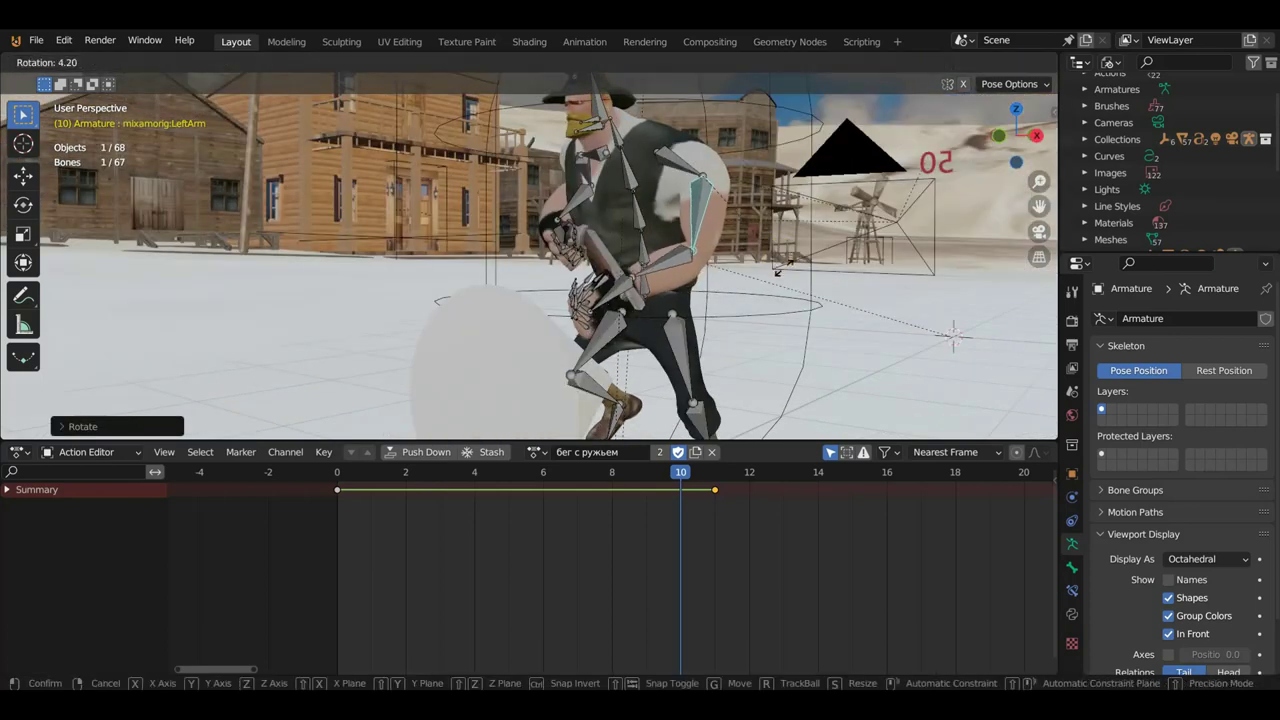
click(785, 280)
mouse_move(785, 280)
middle_down()
mouse_move(792, 302)
mouse_move(860, 333)
middle_up()
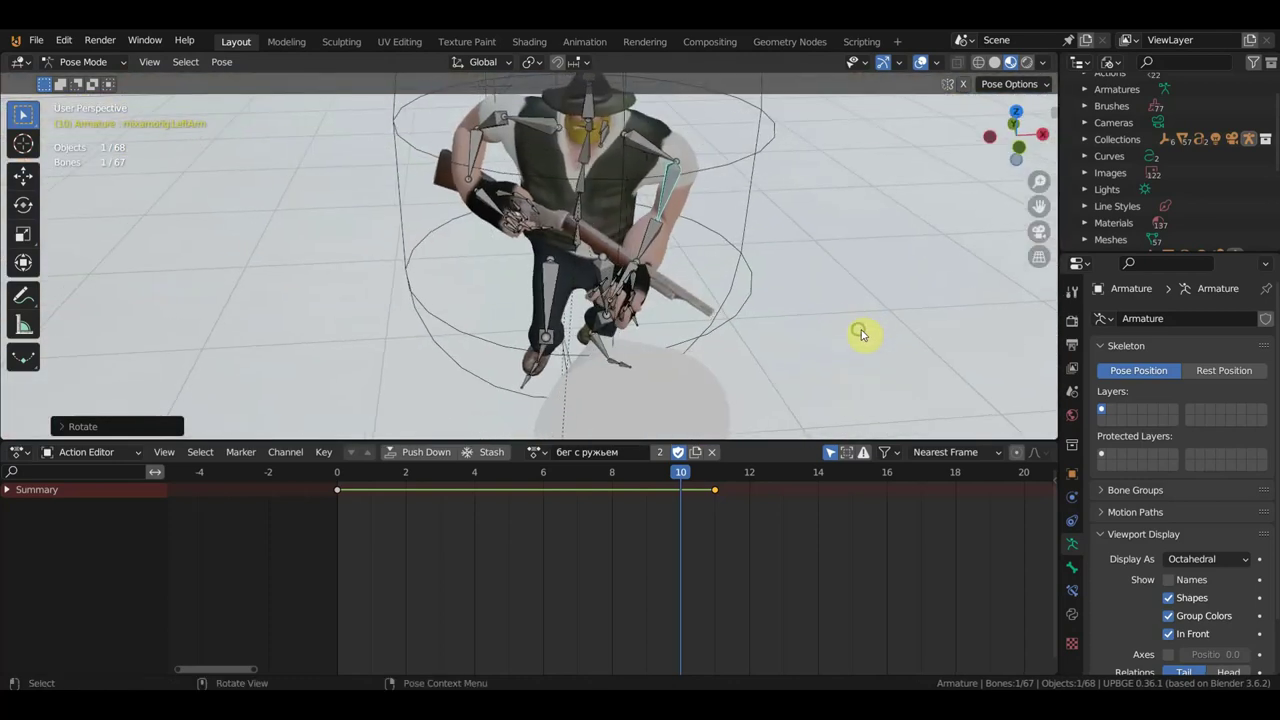
Key location and rotation for all 67 bones at frame 10 (469 keyframes)
key(a)
key(i)
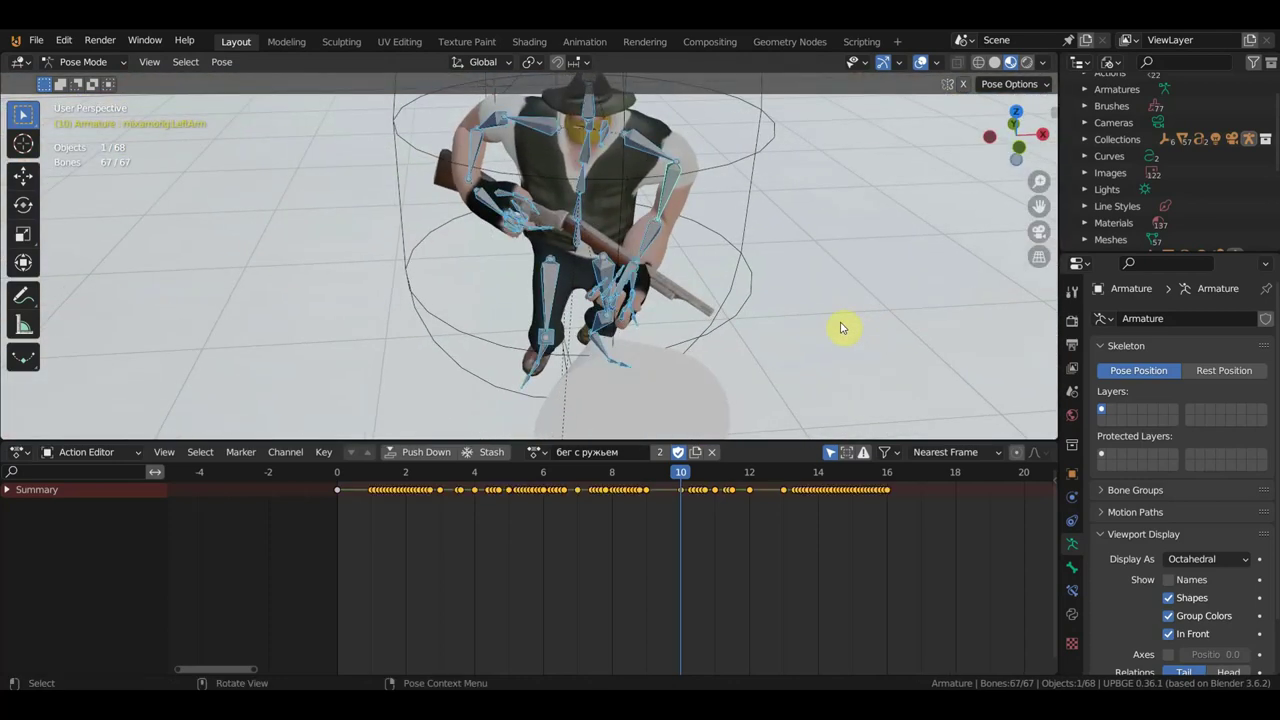
click(667, 196)
Delete the left arm's stray frame-11 key and the left hand keys after frame 10
key(Delete)
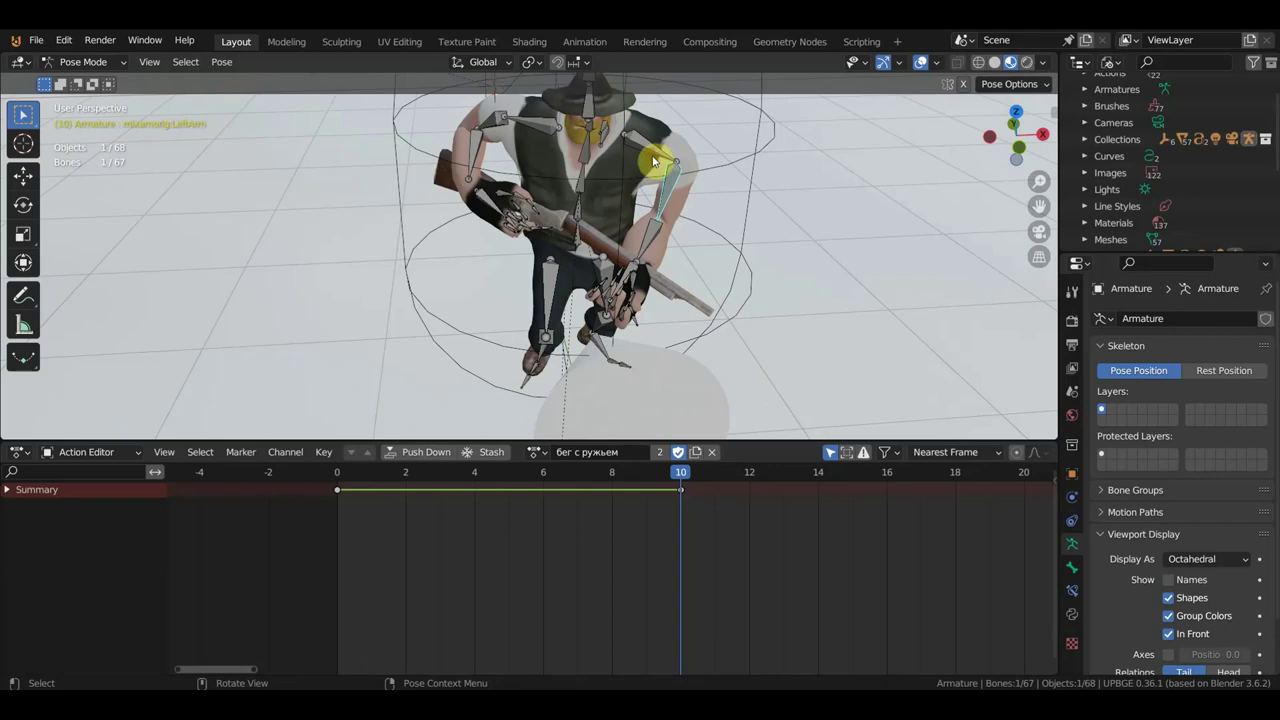
click(653, 161)
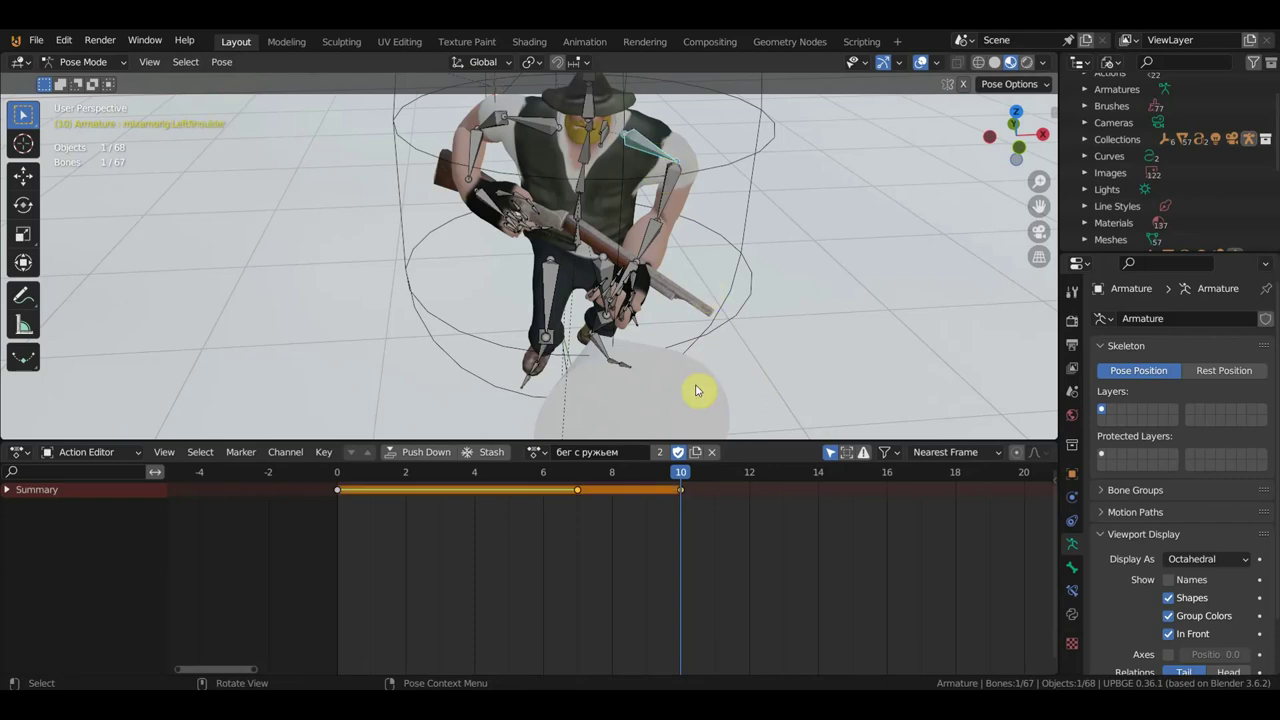
click(633, 270)
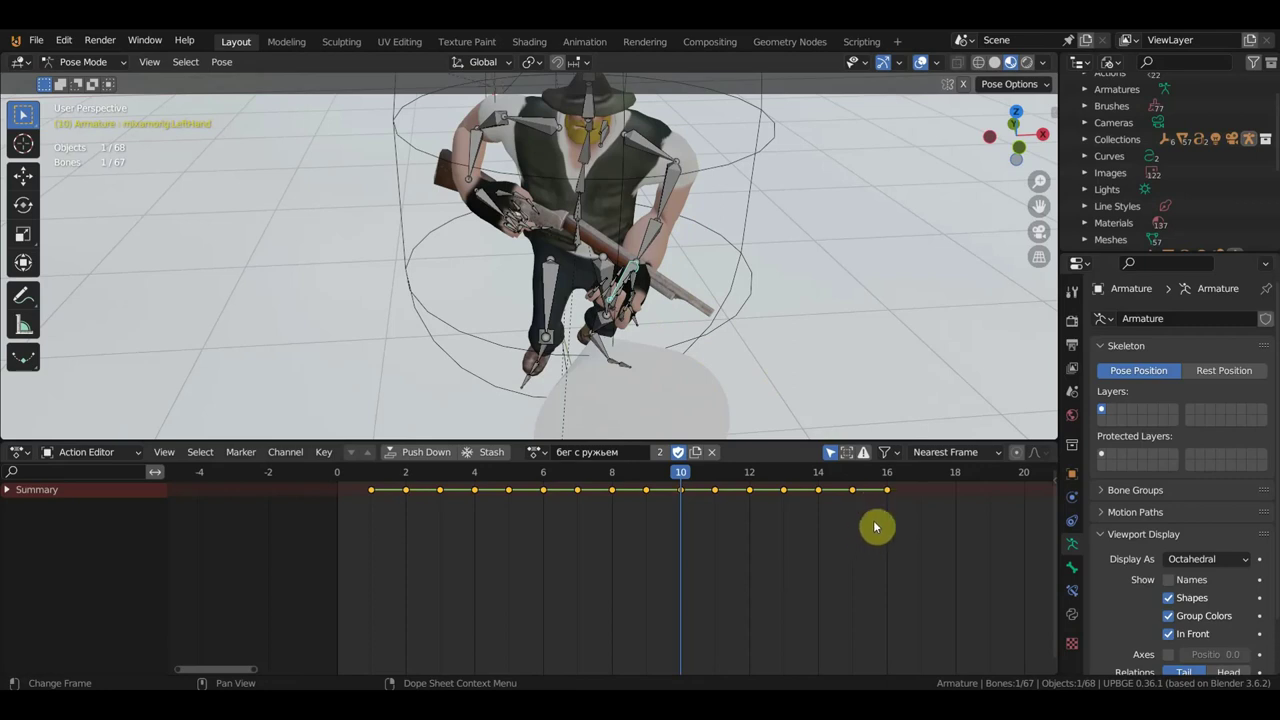
middle_drag(885, 386, 751, 354)
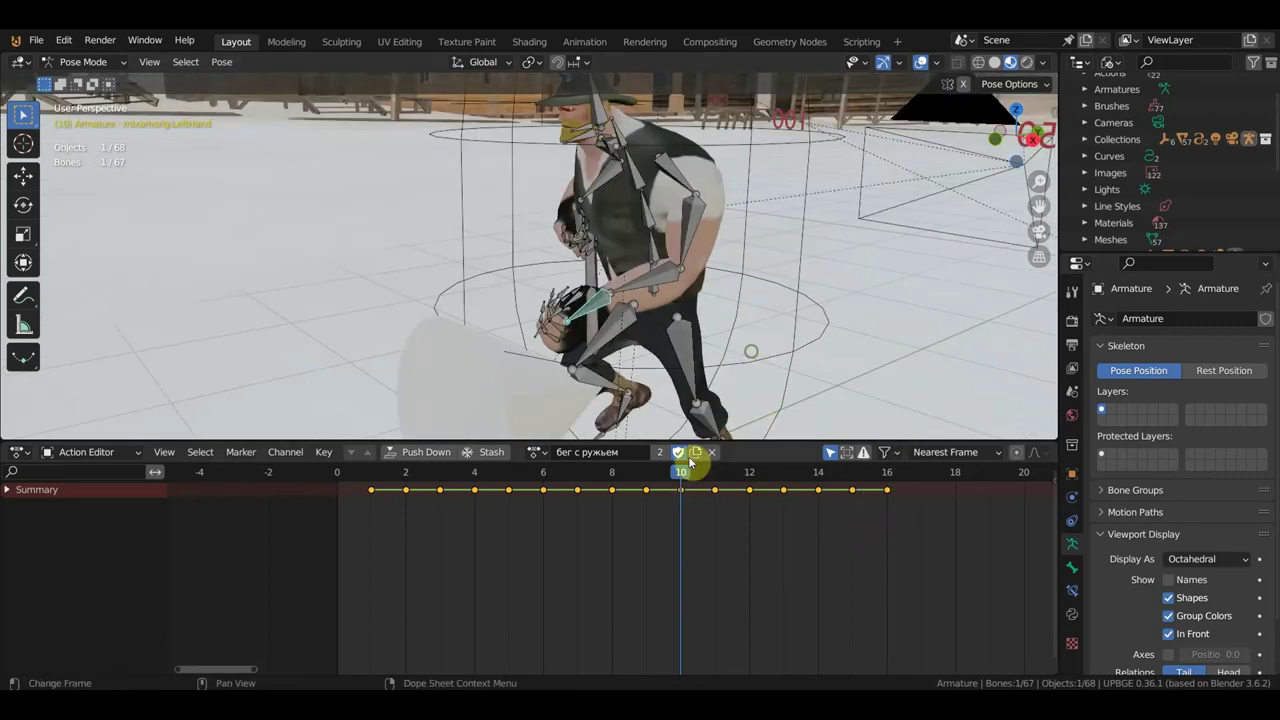
click(716, 480)
click(736, 487)
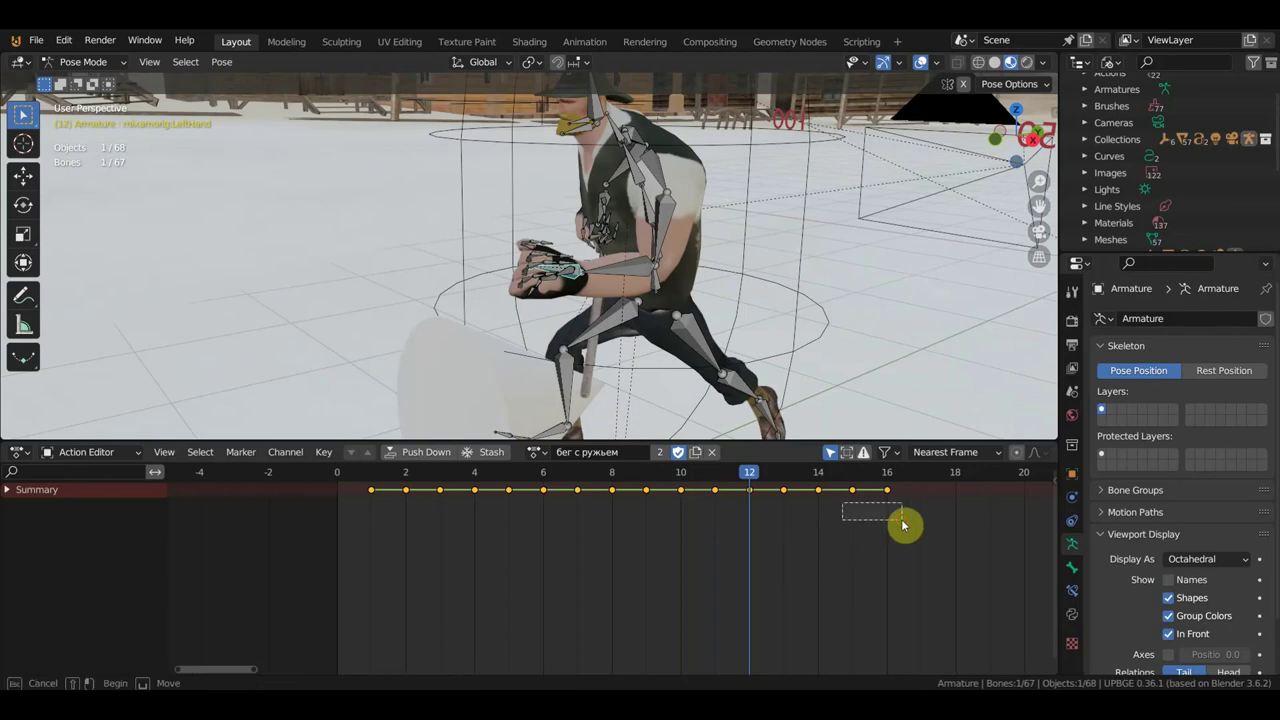
key(Delete)
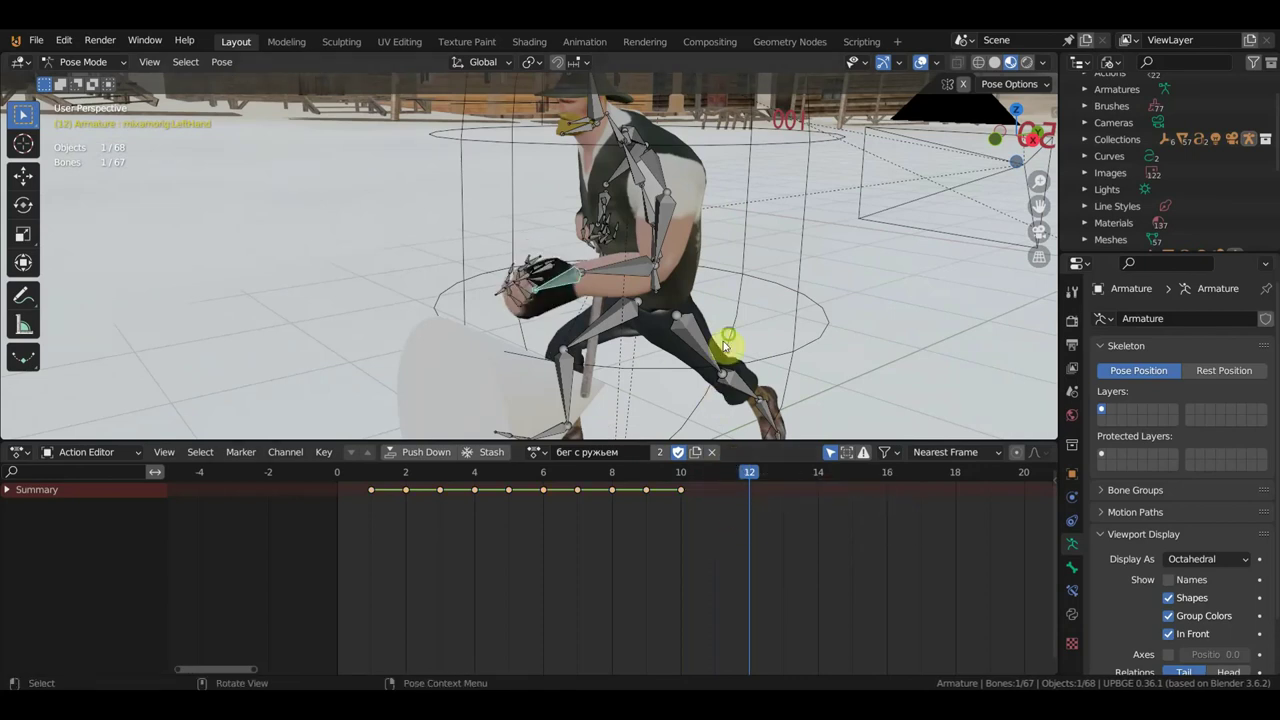
At frame 12, re-pose the left shoulder bone with three successive rotations
mouse_move(726, 346)
middle_down()
mouse_move(853, 292)
mouse_move(766, 296)
middle_up()
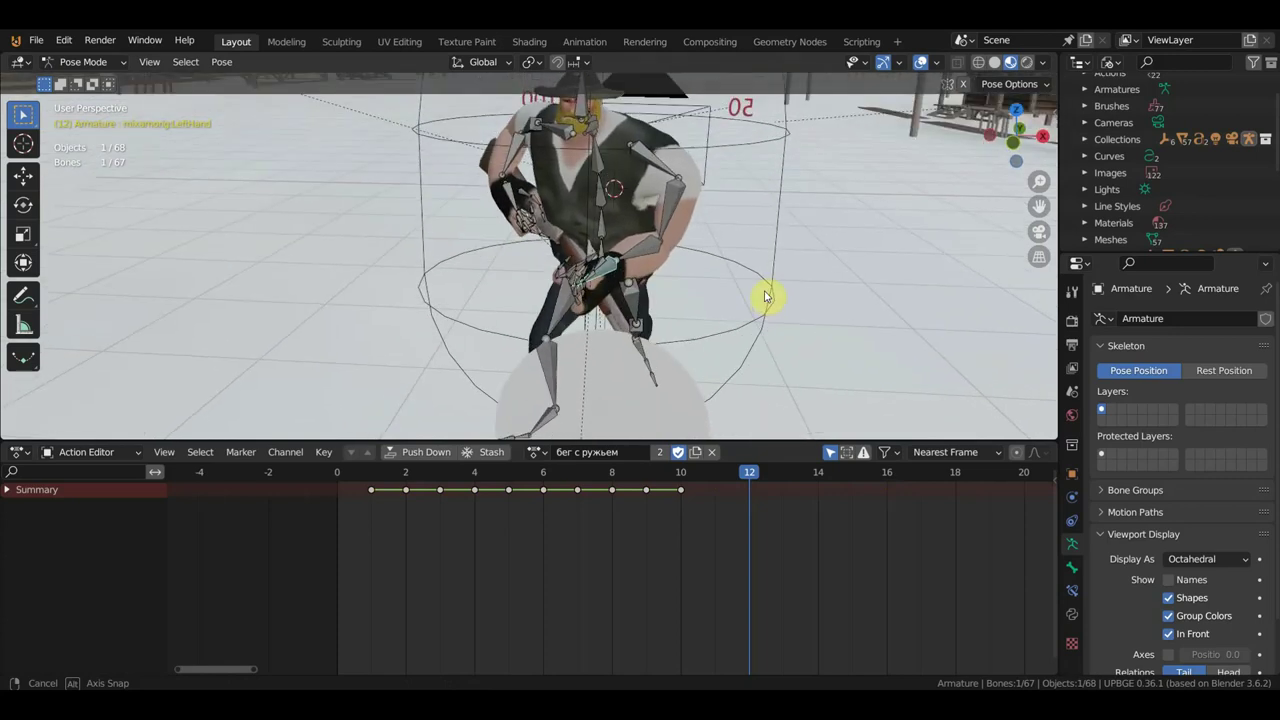
mouse_move(766, 296)
middle_down()
mouse_move(741, 270)
mouse_move(638, 236)
mouse_move(648, 220)
middle_up()
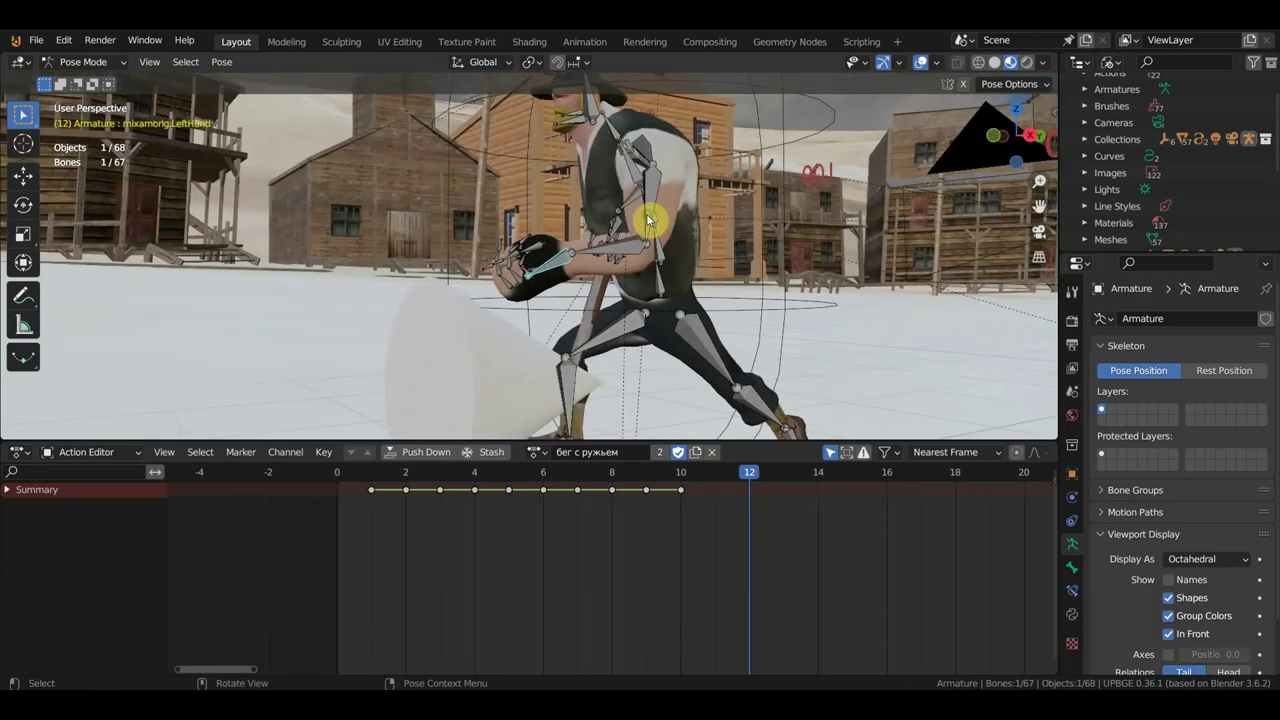
mouse_move(659, 172)
middle_down()
mouse_move(676, 174)
mouse_move(705, 230)
middle_up()
click(656, 160)
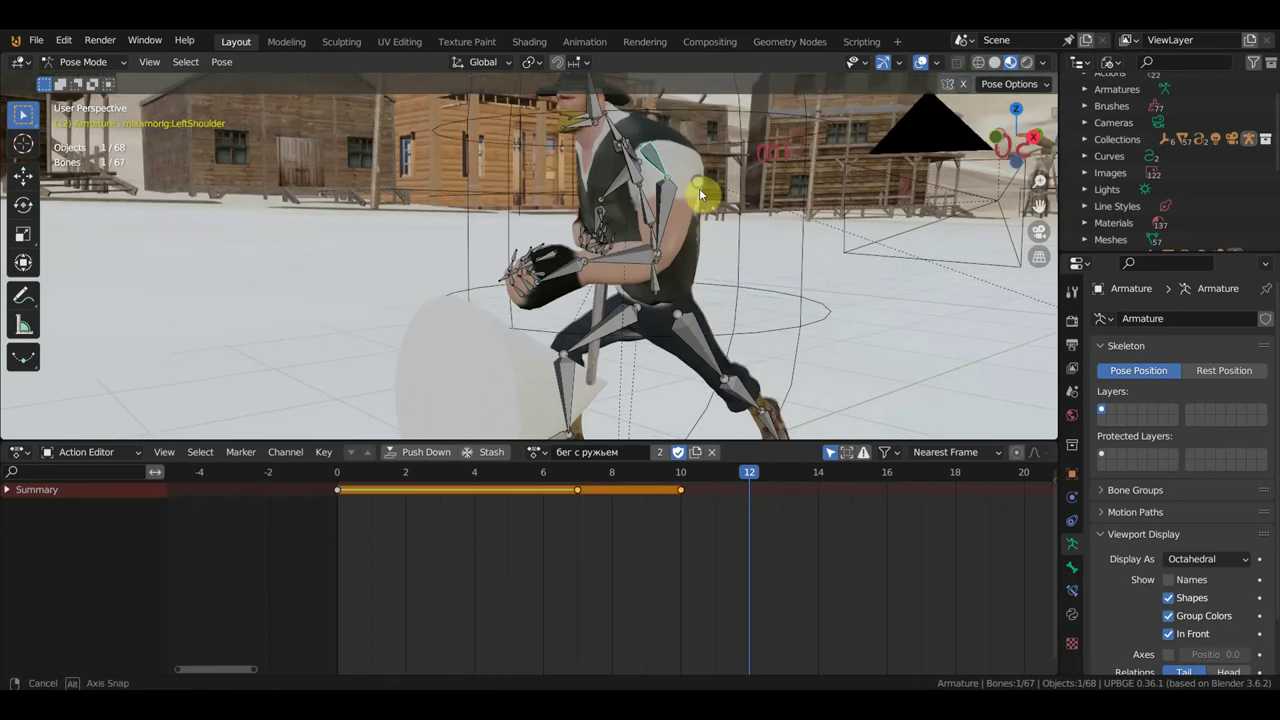
key(r)
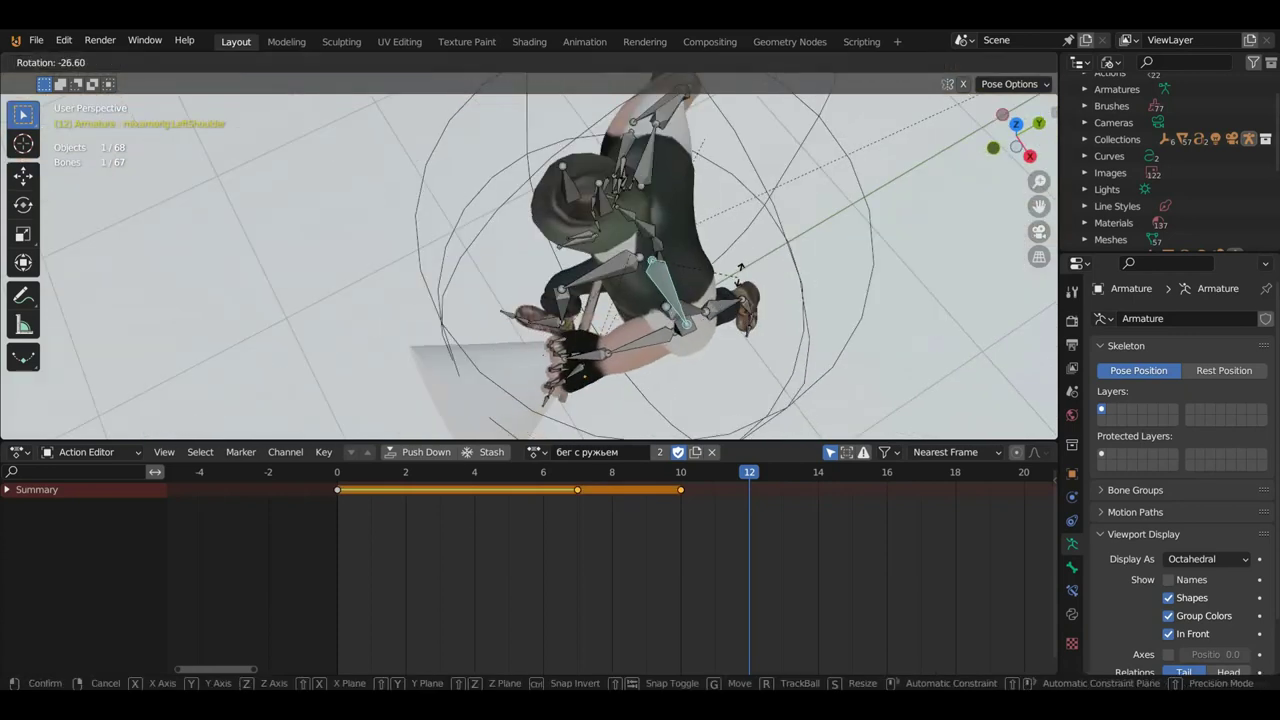
click(738, 272)
mouse_move(738, 272)
middle_down()
mouse_move(674, 233)
mouse_move(880, 237)
middle_up()
key(r)
click(726, 215)
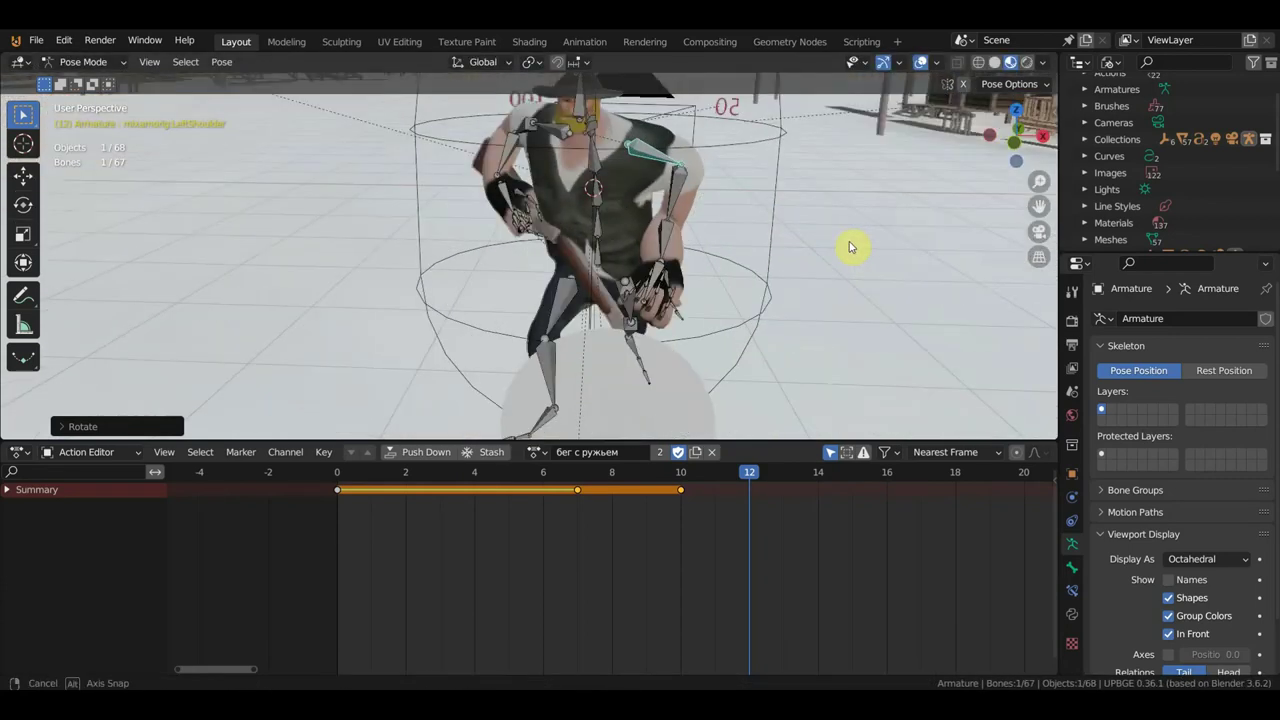
key(r)
click(798, 213)
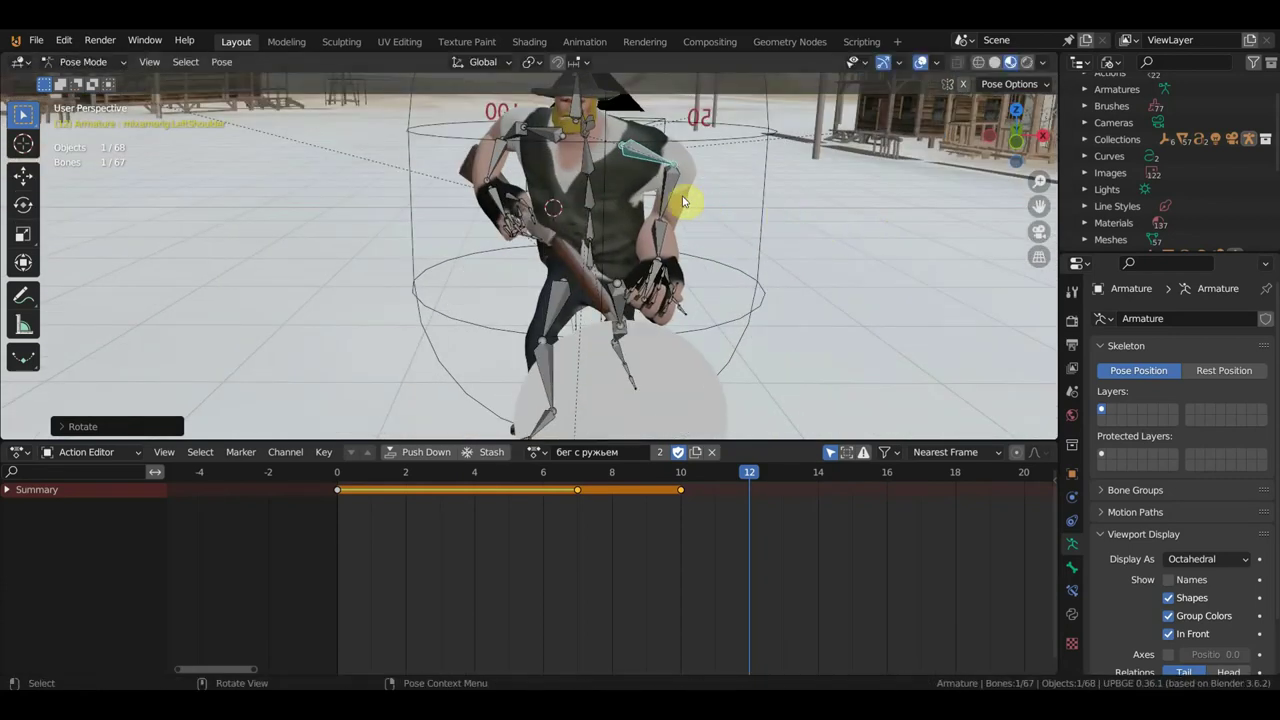
Rotate the left forearm to 13.35 and the left hand to -21.64 to restore the grip
click(661, 253)
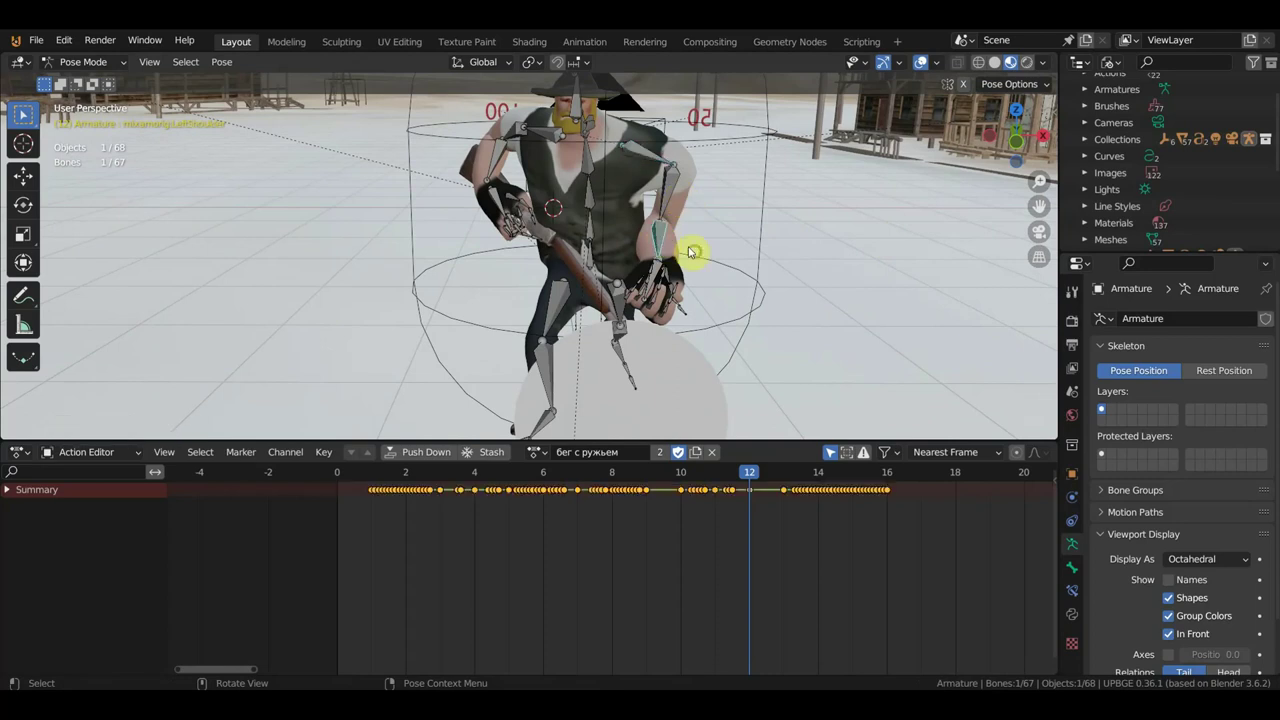
middle_drag(691, 251, 686, 334)
key(r)
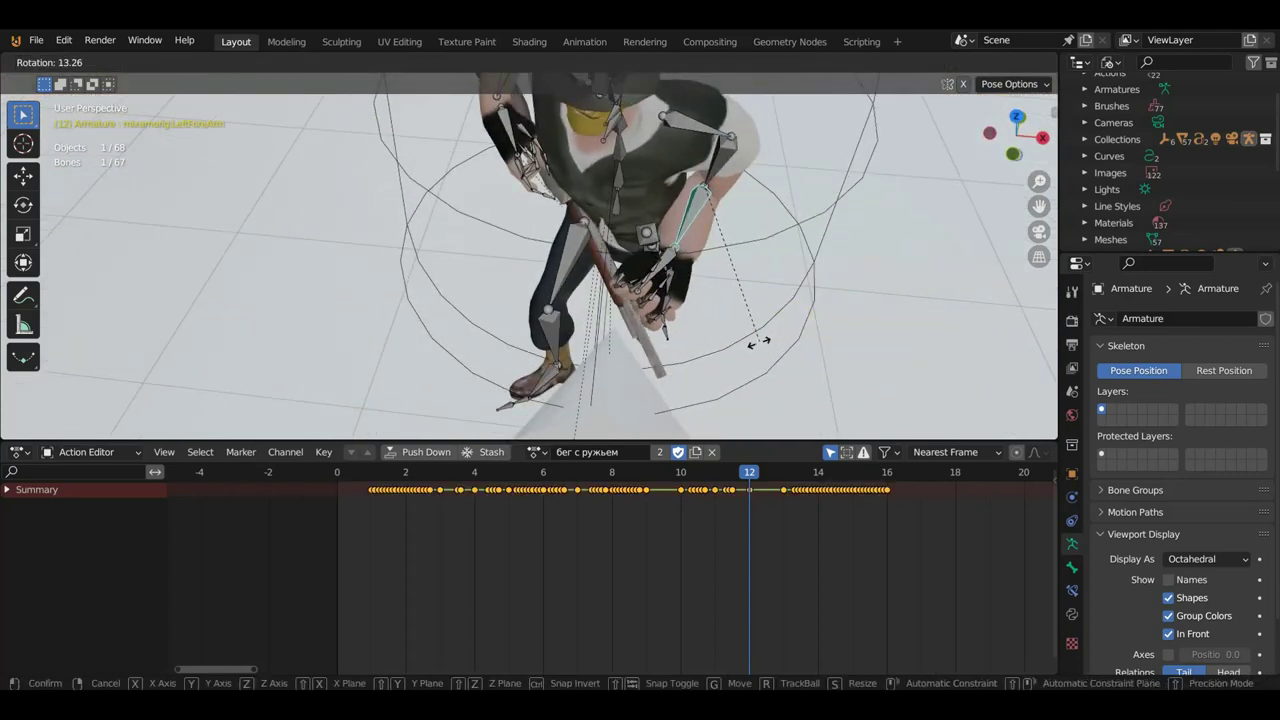
click(770, 322)
middle_drag(771, 320, 702, 276)
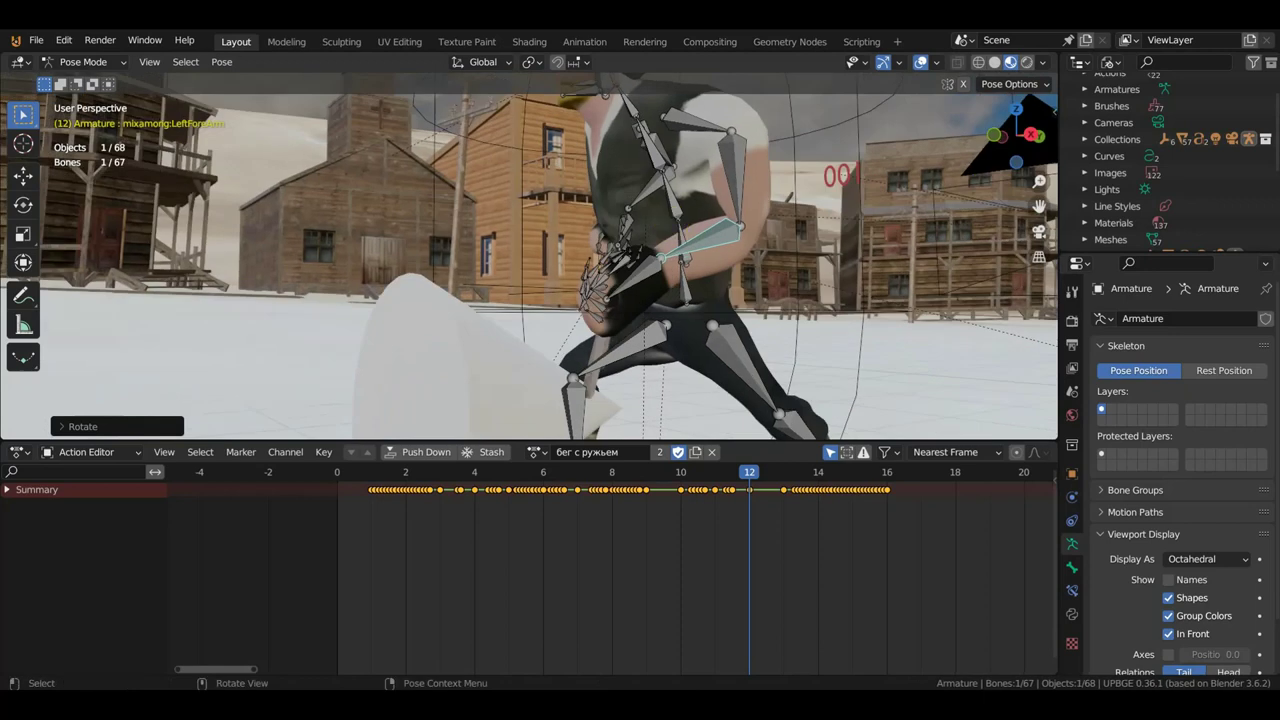
key(r)
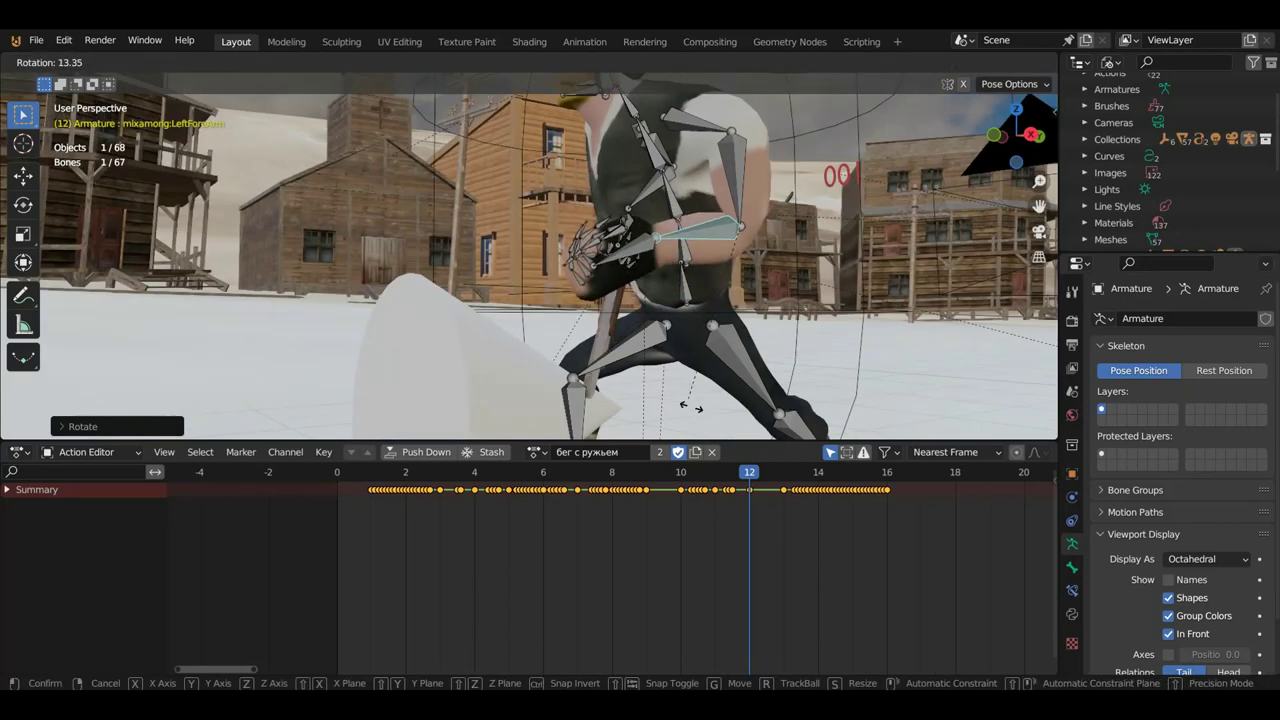
click(746, 105)
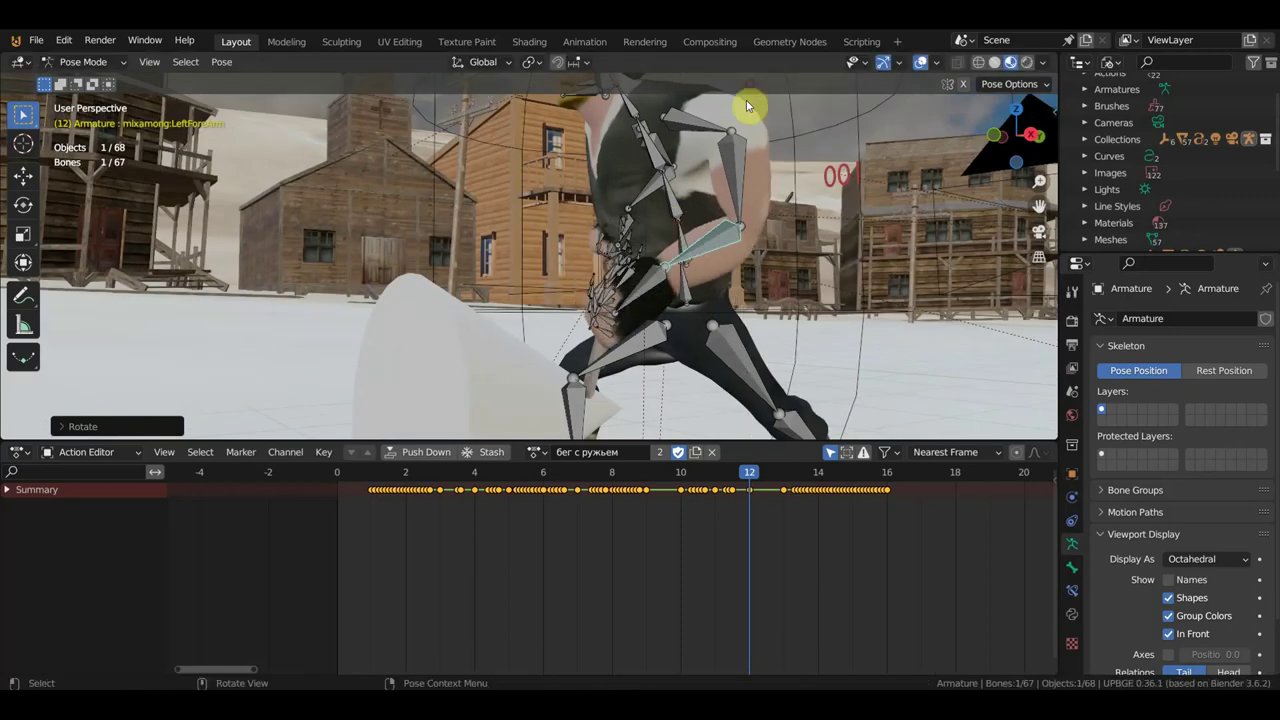
click(652, 313)
key(r)
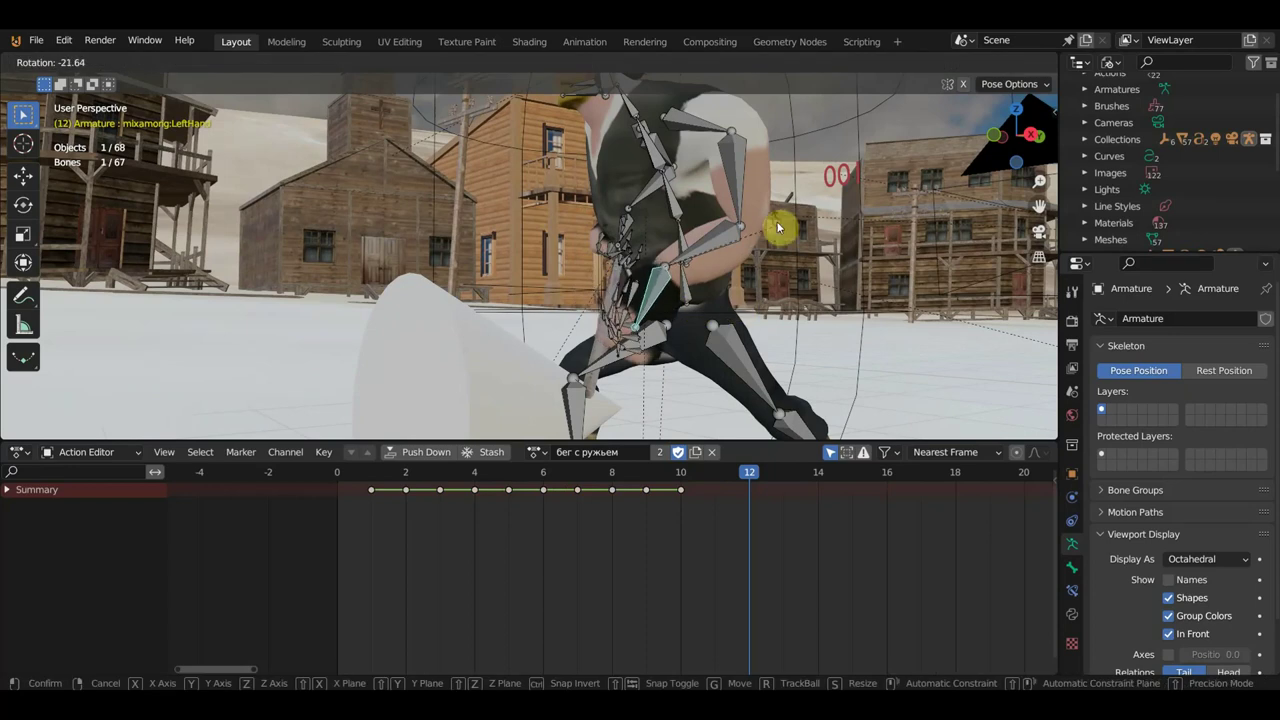
click(778, 228)
mouse_move(778, 228)
middle_down()
mouse_move(590, 272)
mouse_move(460, 230)
middle_up()
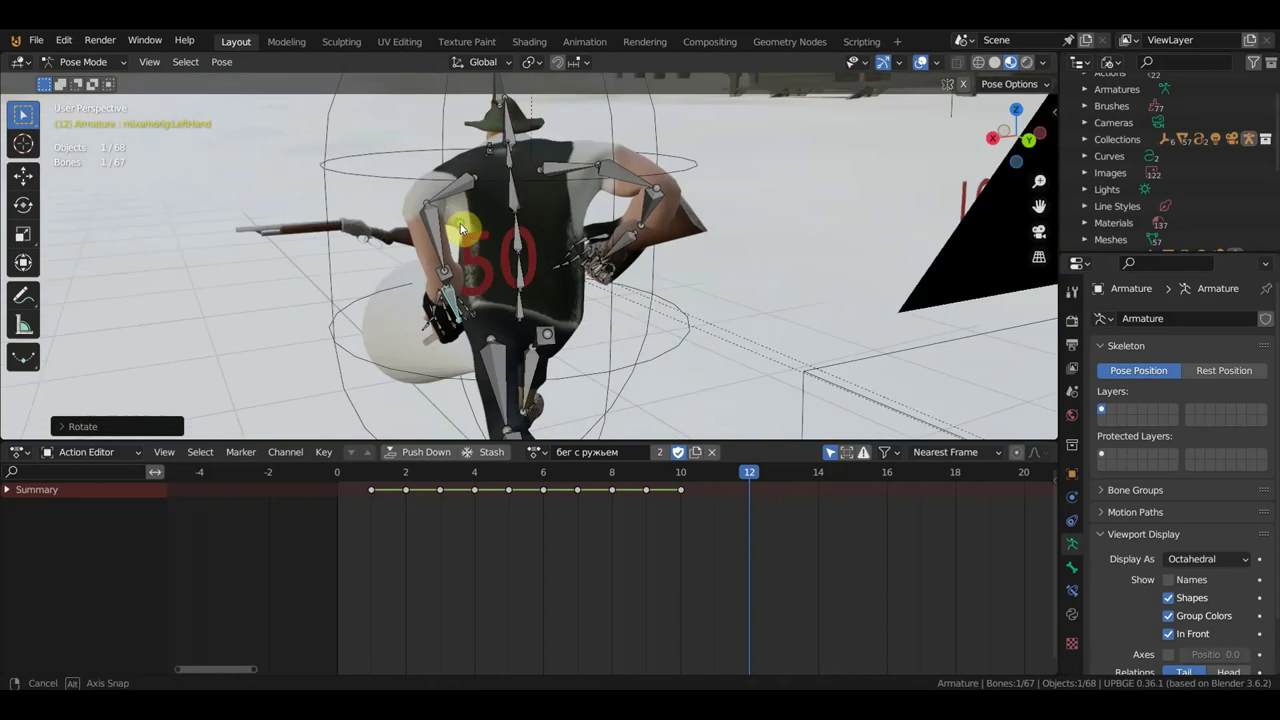
Shift the left and right shoulder bones to new positions
click(460, 196)
key(g)
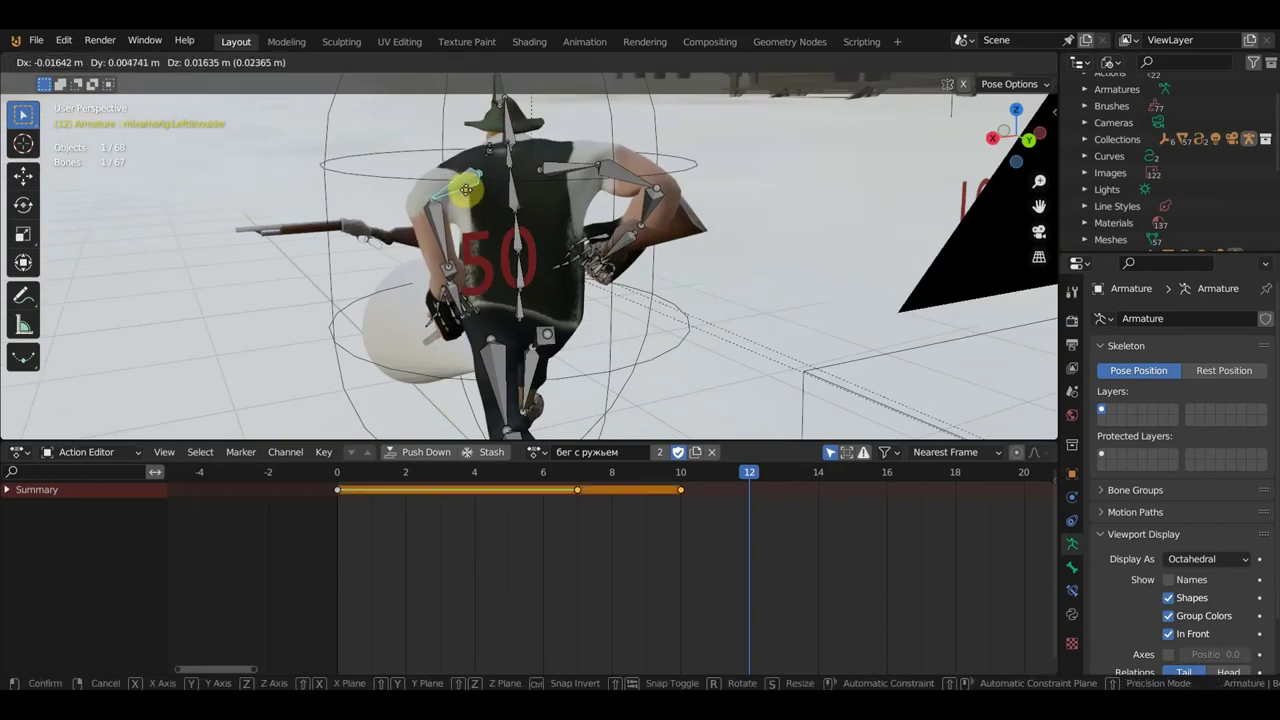
click(478, 185)
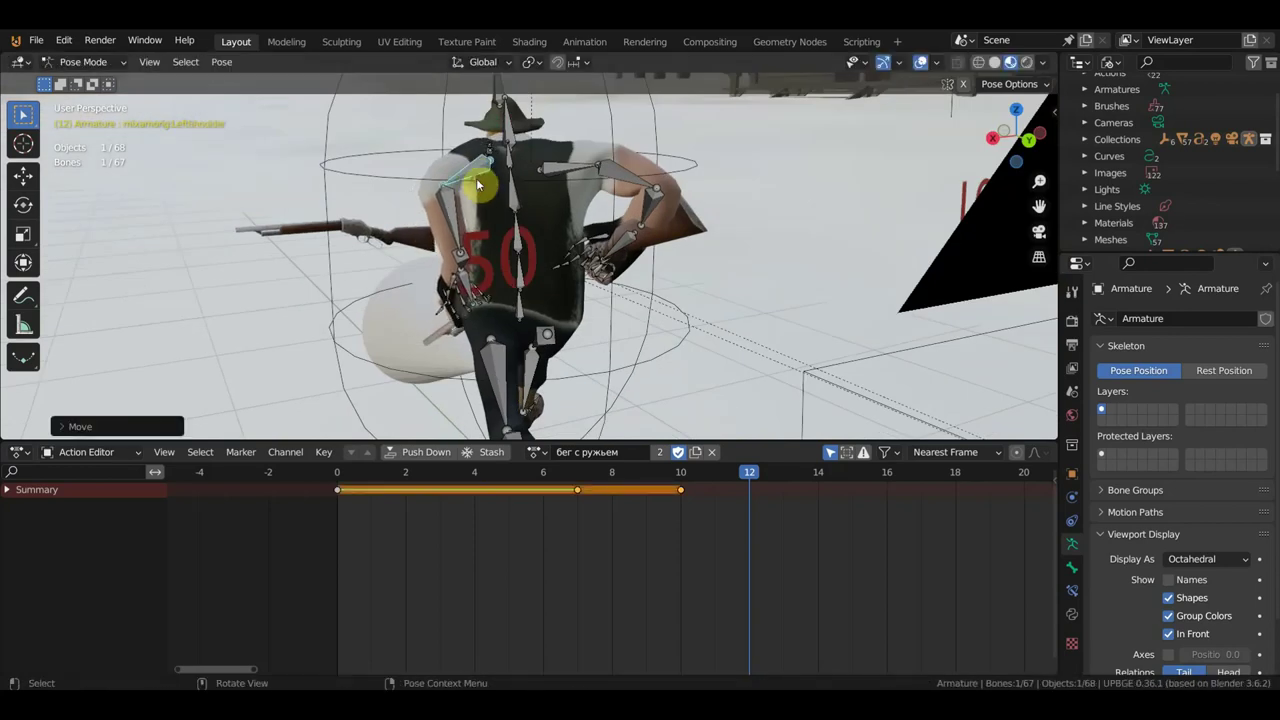
click(569, 163)
key(g)
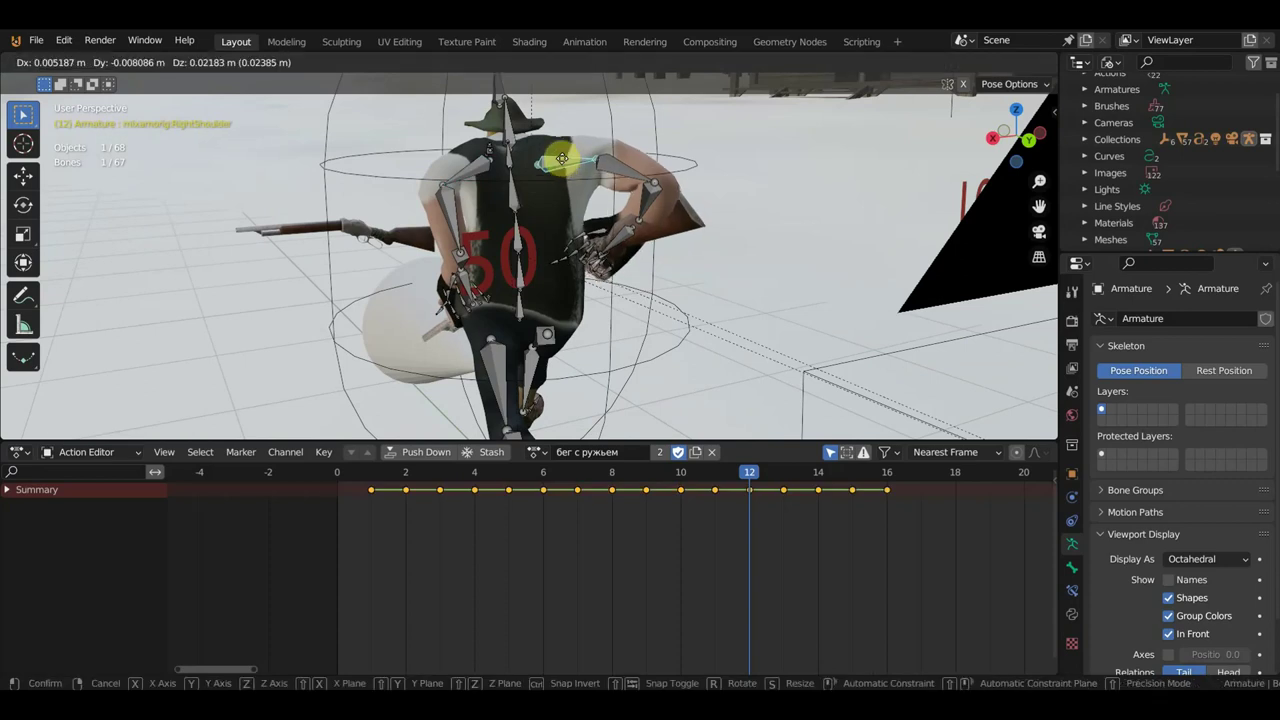
click(563, 160)
Key Location & Rotation for all bones at frame 12, then preview frames 10–12
key(a)
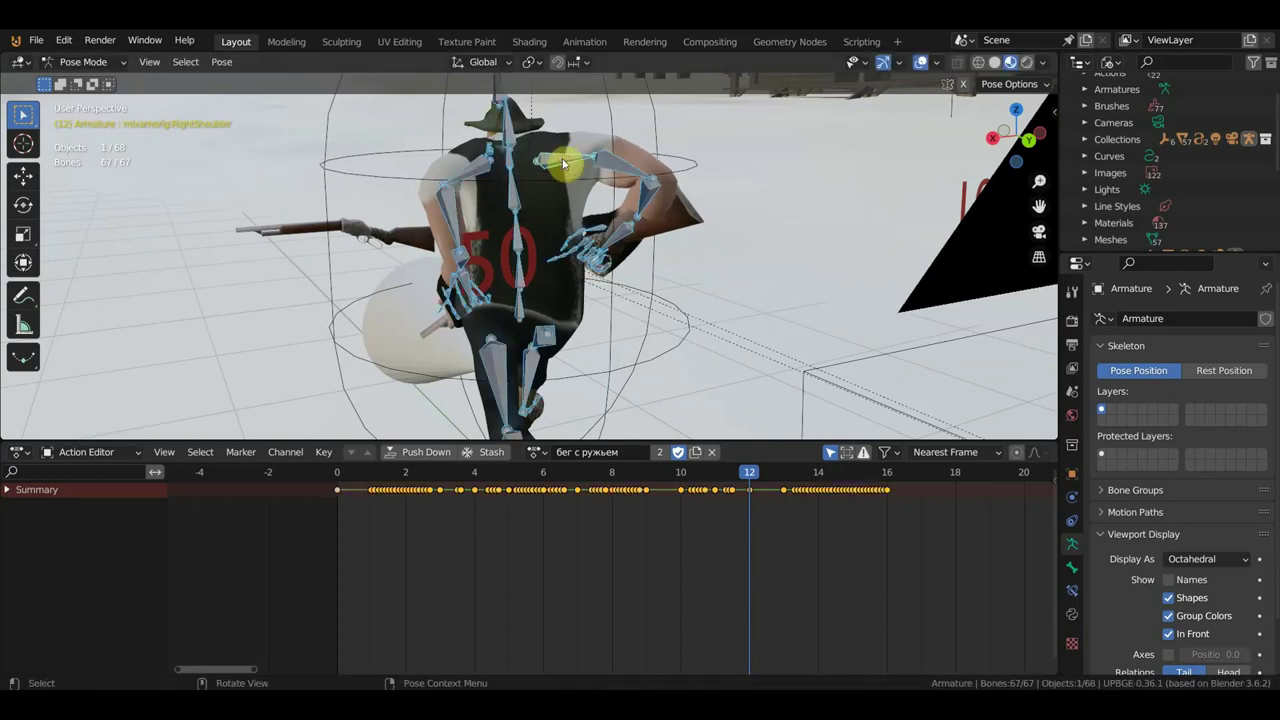
key(i)
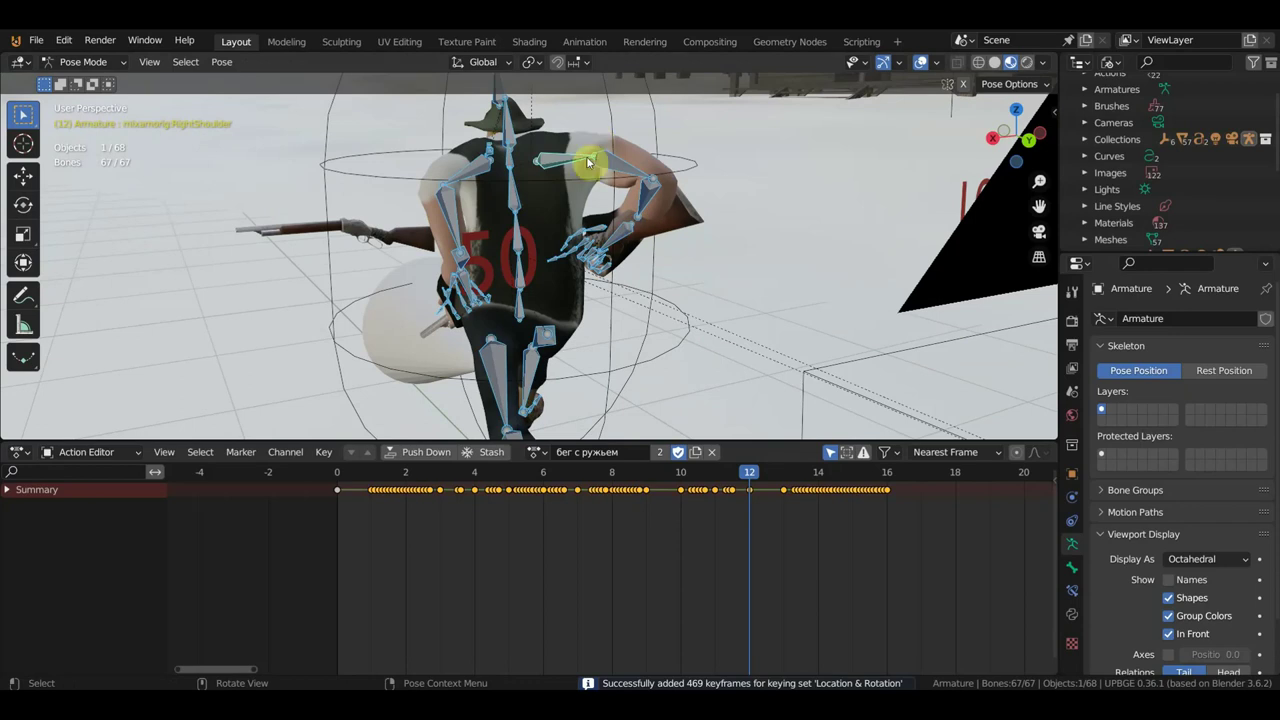
drag(745, 479, 752, 487)
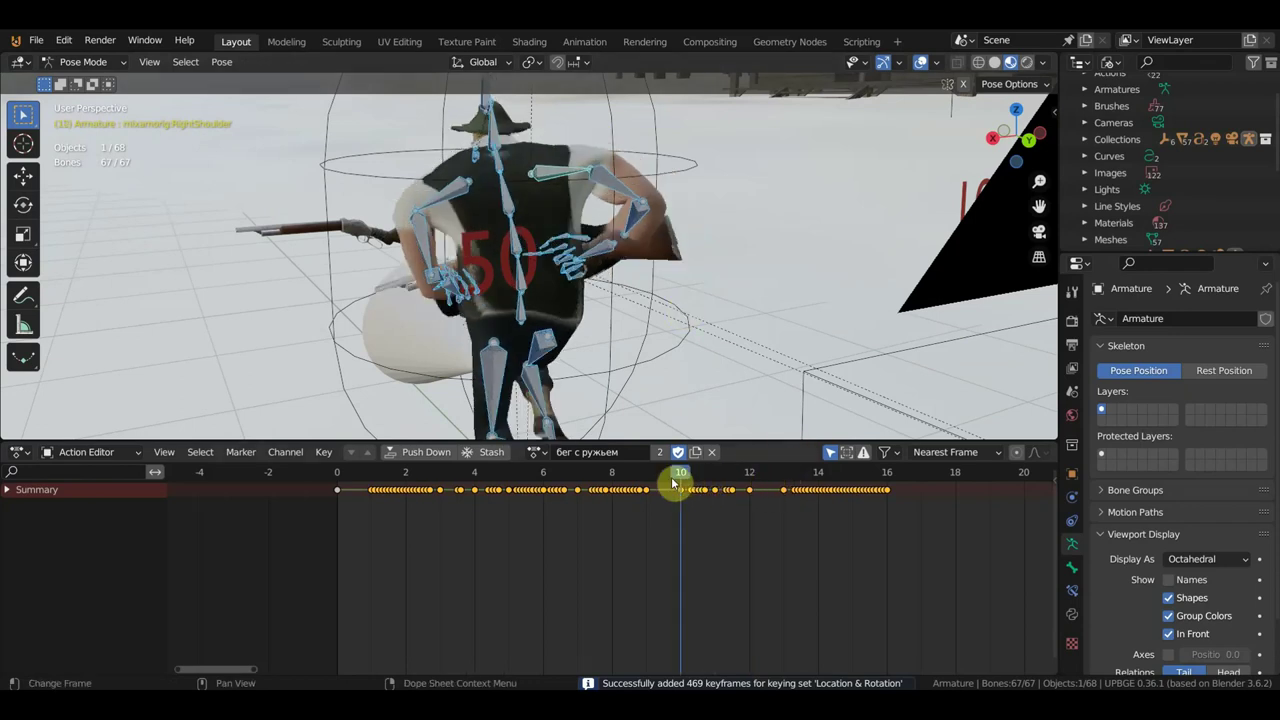
With only the right shoulder selected, delete its keys at frames 2–4, 6, 8, 9 and 11
click(557, 155)
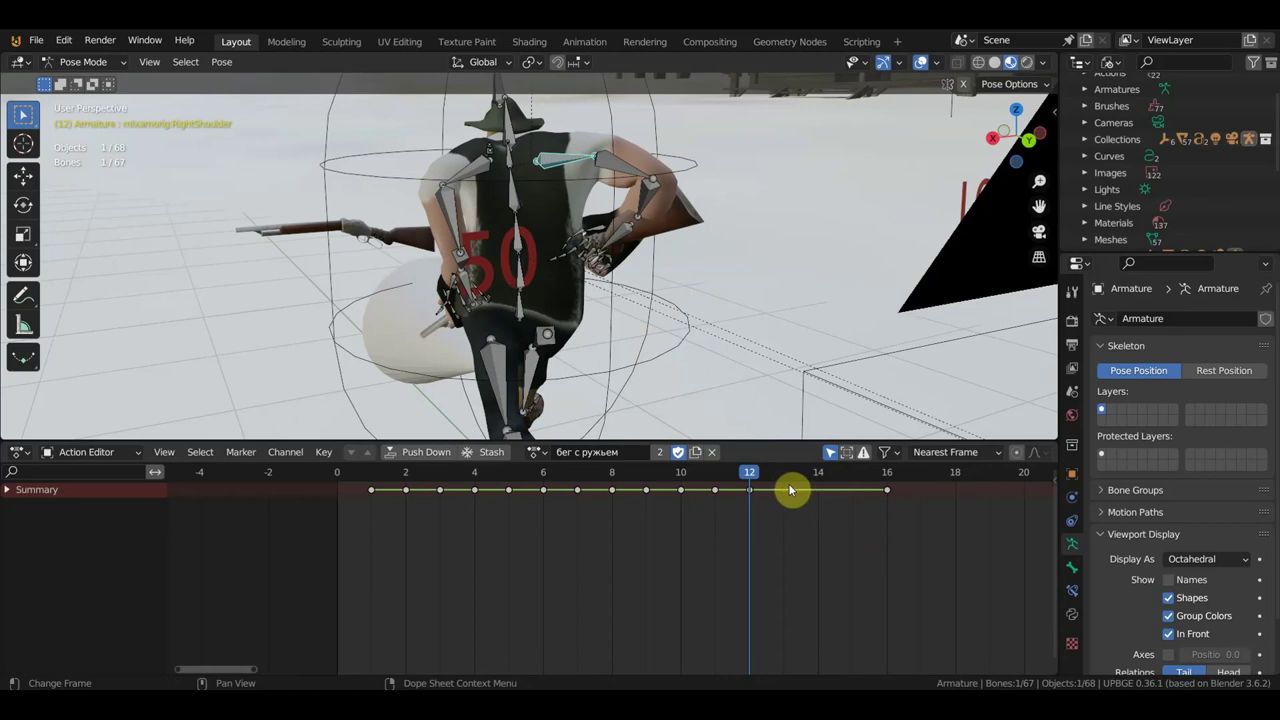
mouse_move(665, 505)
mouse_down()
mouse_move(603, 486)
mouse_move(531, 492)
mouse_move(552, 489)
mouse_up()
shift+click(540, 481)
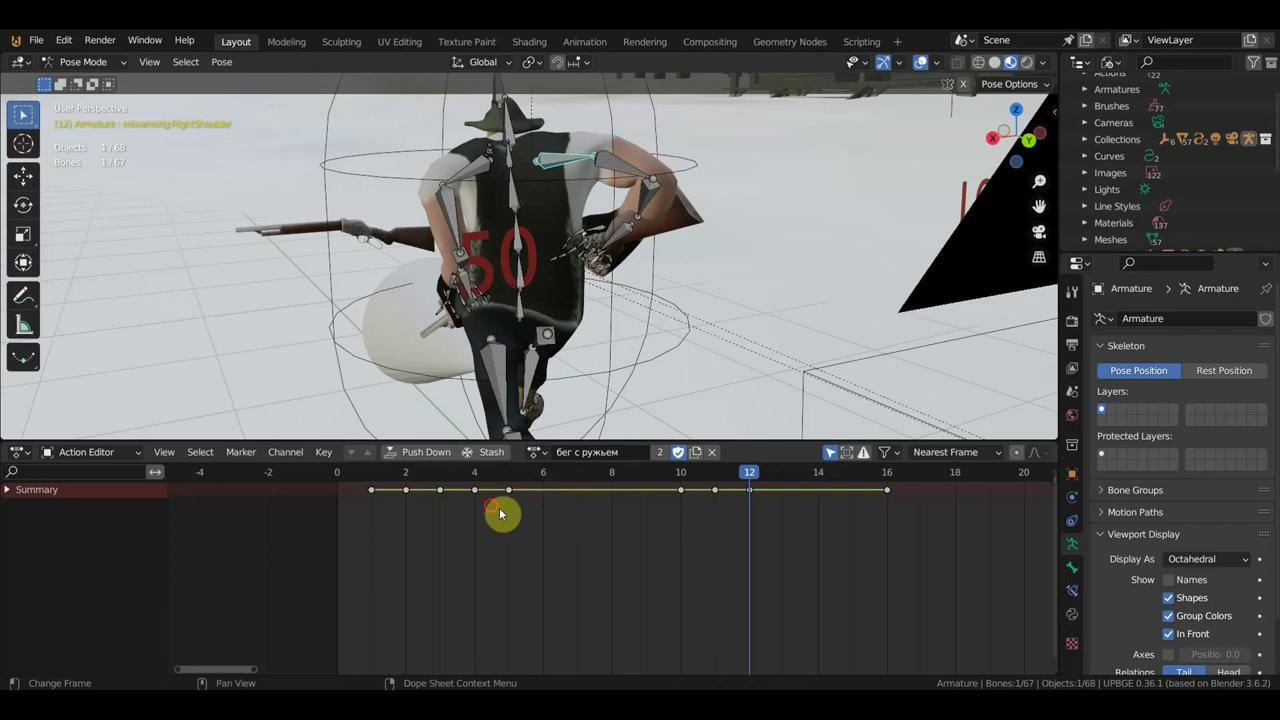
drag(500, 513, 395, 468)
key(Delete)
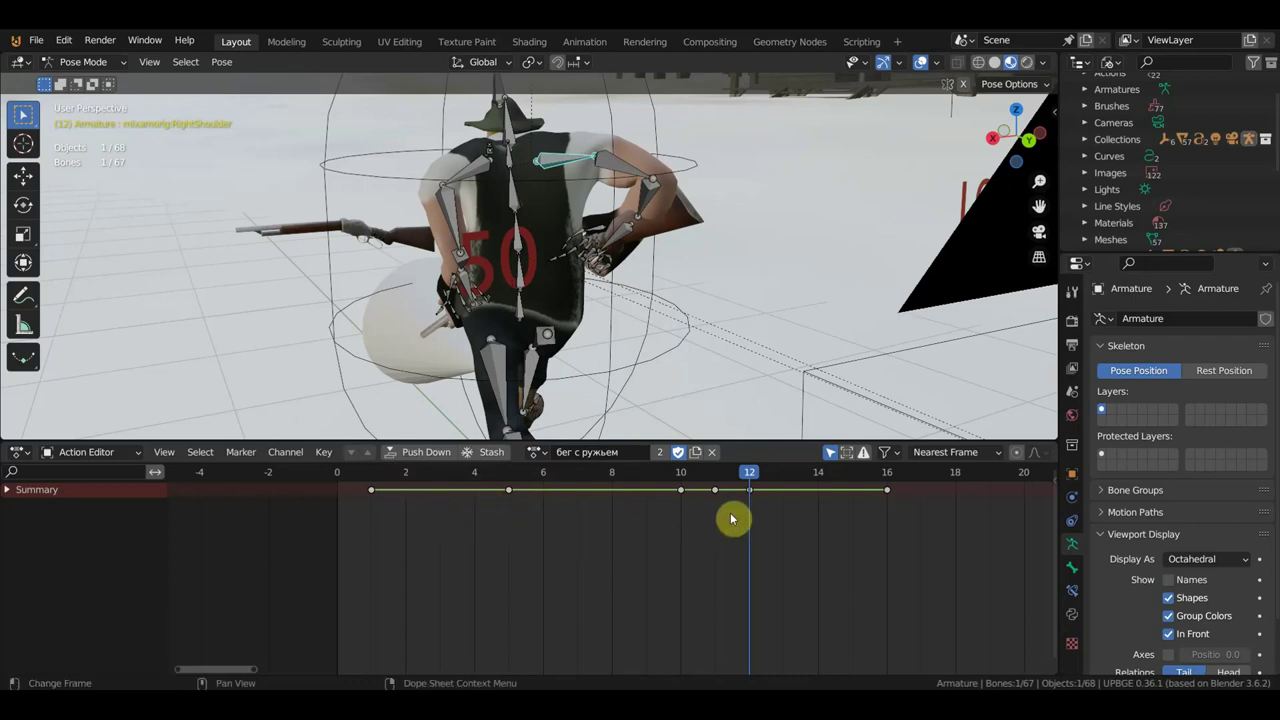
click(715, 489)
key(Delete)
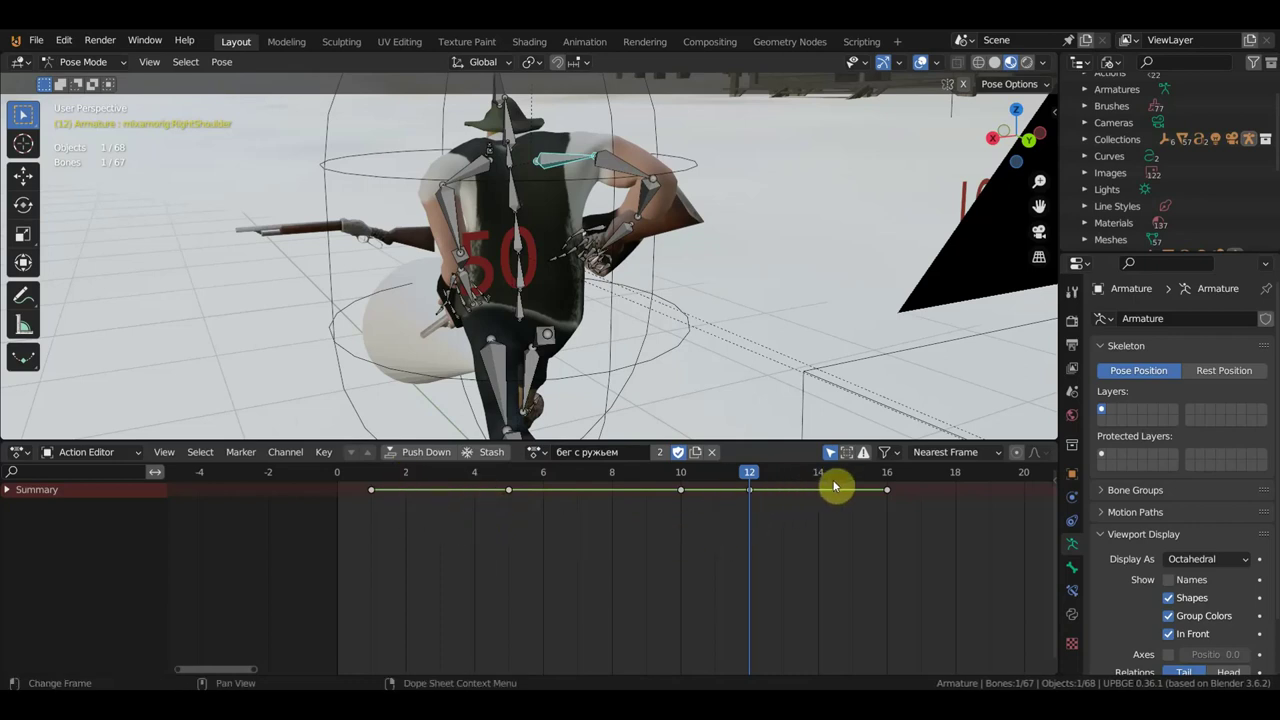
Move the right shoulder's first keyframe back to frame 0
drag(755, 478, 695, 475)
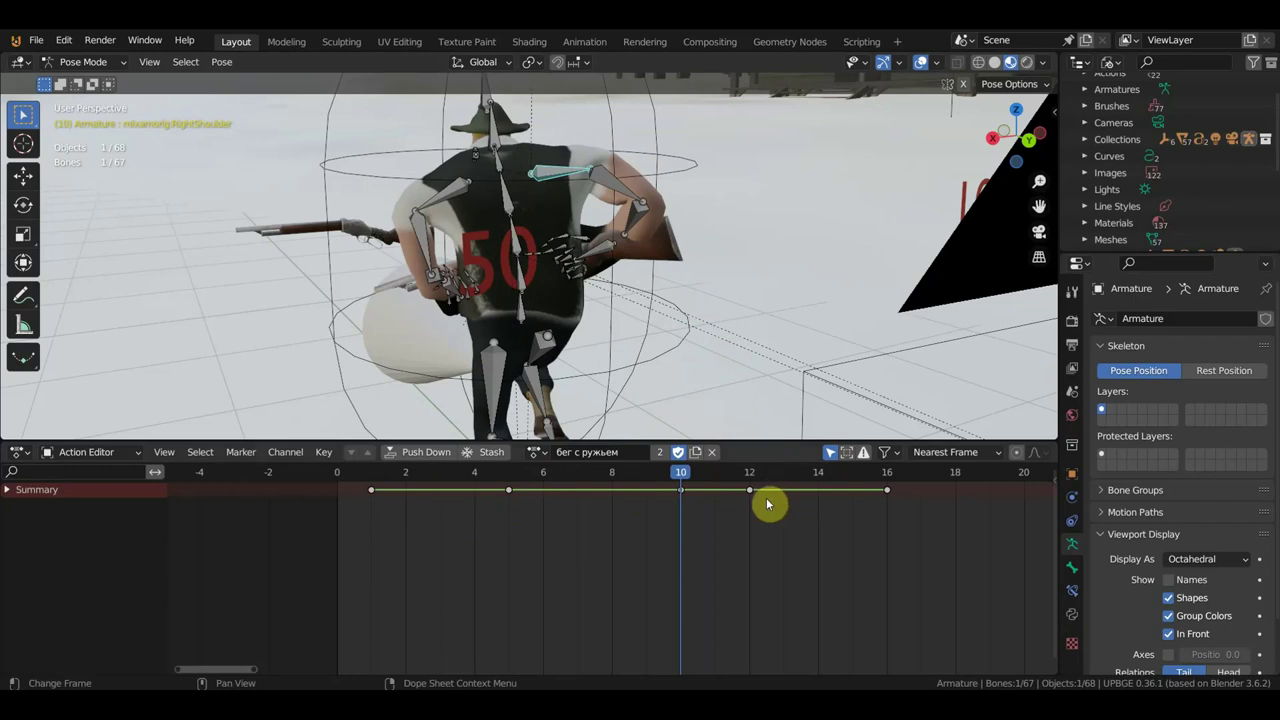
key(b)
click(673, 490)
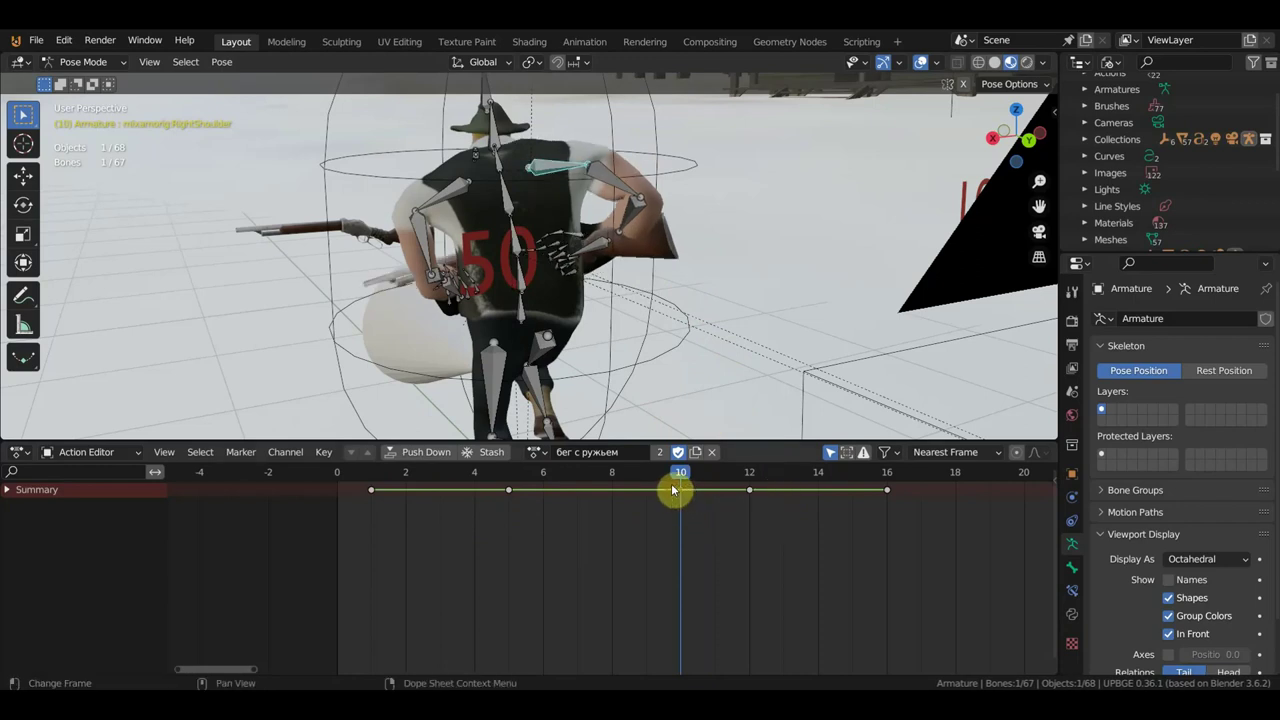
click(509, 490)
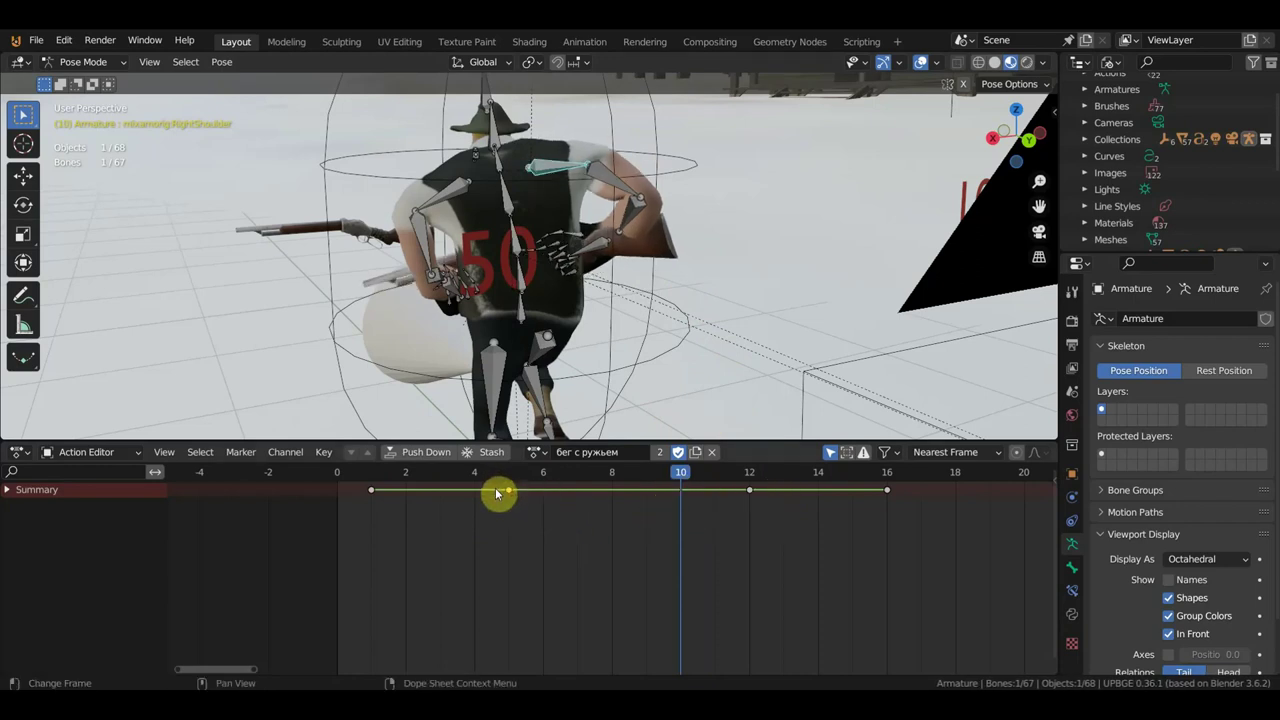
key(g)
click(371, 512)
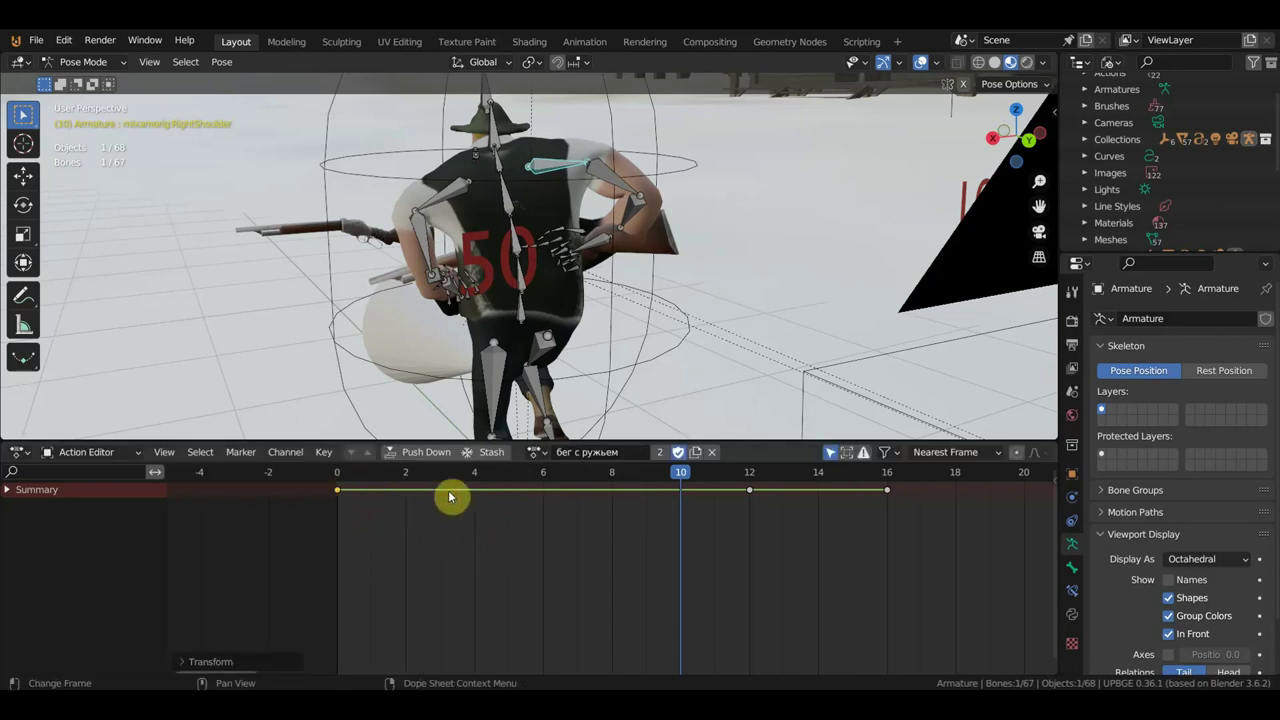
Keyframe the right shoulder pose at frames 5 and 9
click(508, 472)
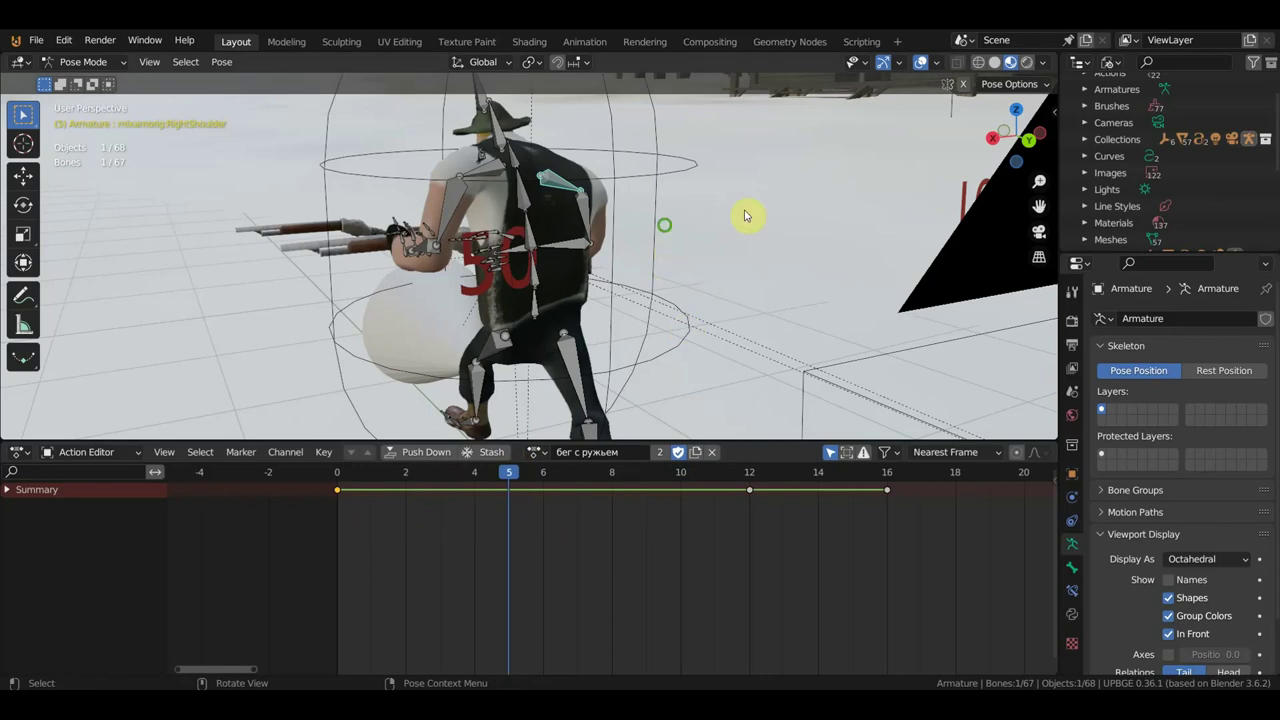
mouse_move(745, 215)
middle_down()
mouse_move(575, 237)
mouse_move(663, 237)
middle_up()
key(i)
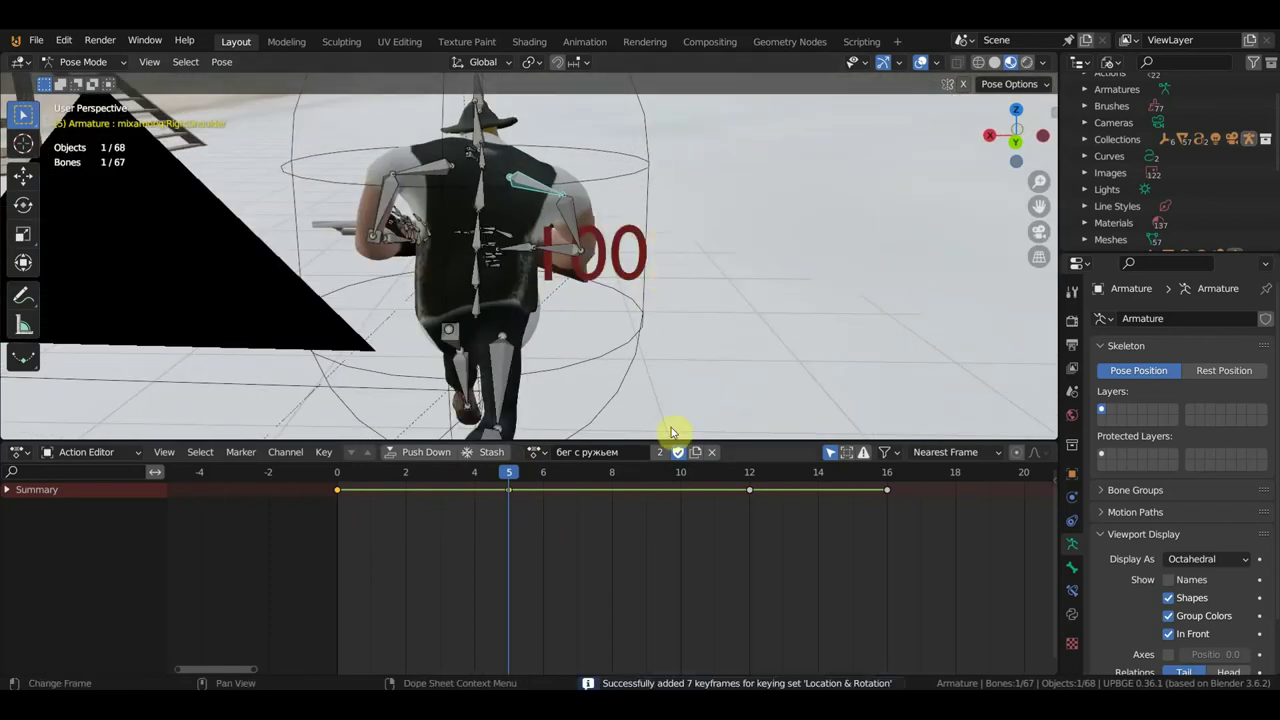
click(678, 478)
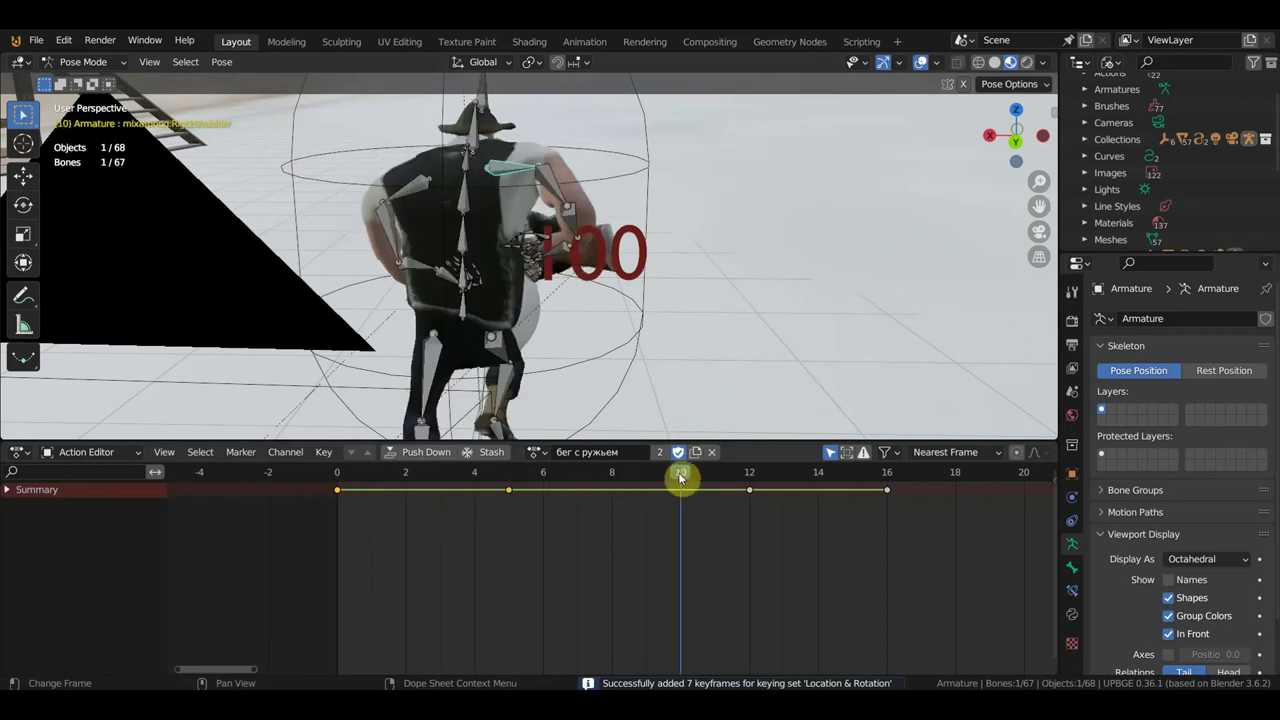
middle_drag(754, 316, 771, 309)
middle_drag(697, 266, 700, 266)
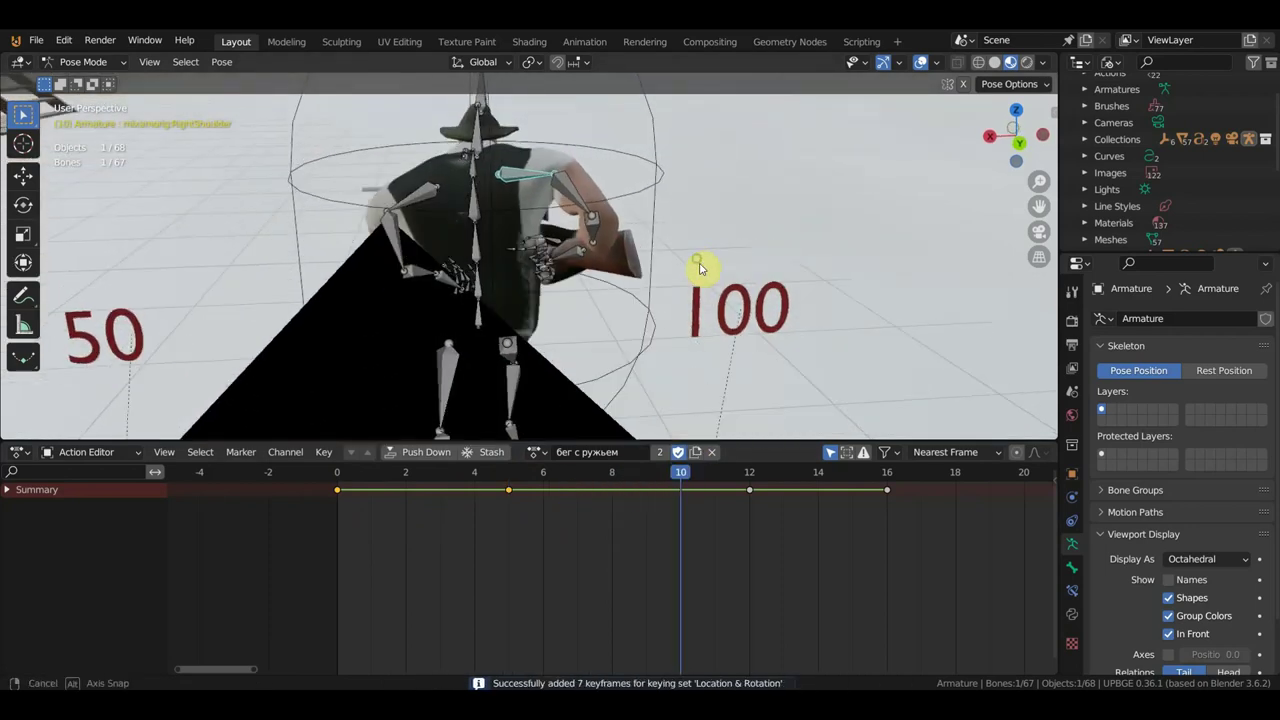
drag(686, 474, 880, 514)
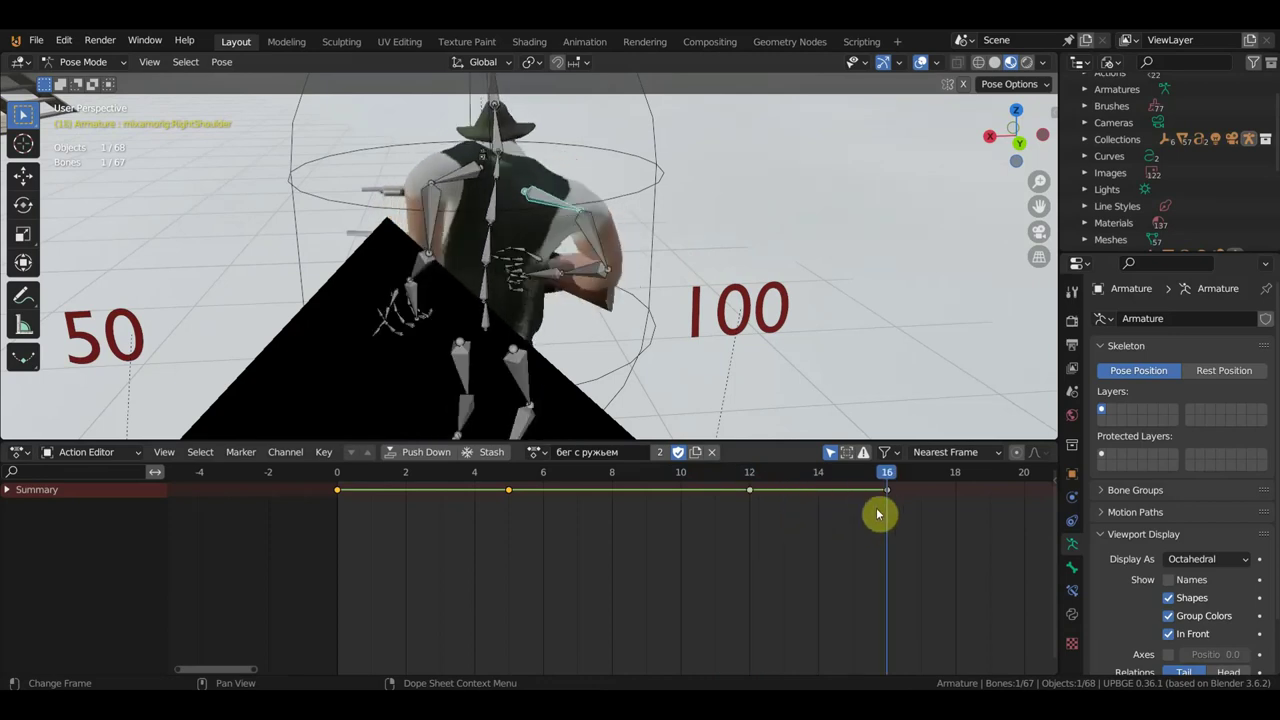
click(631, 483)
key(i)
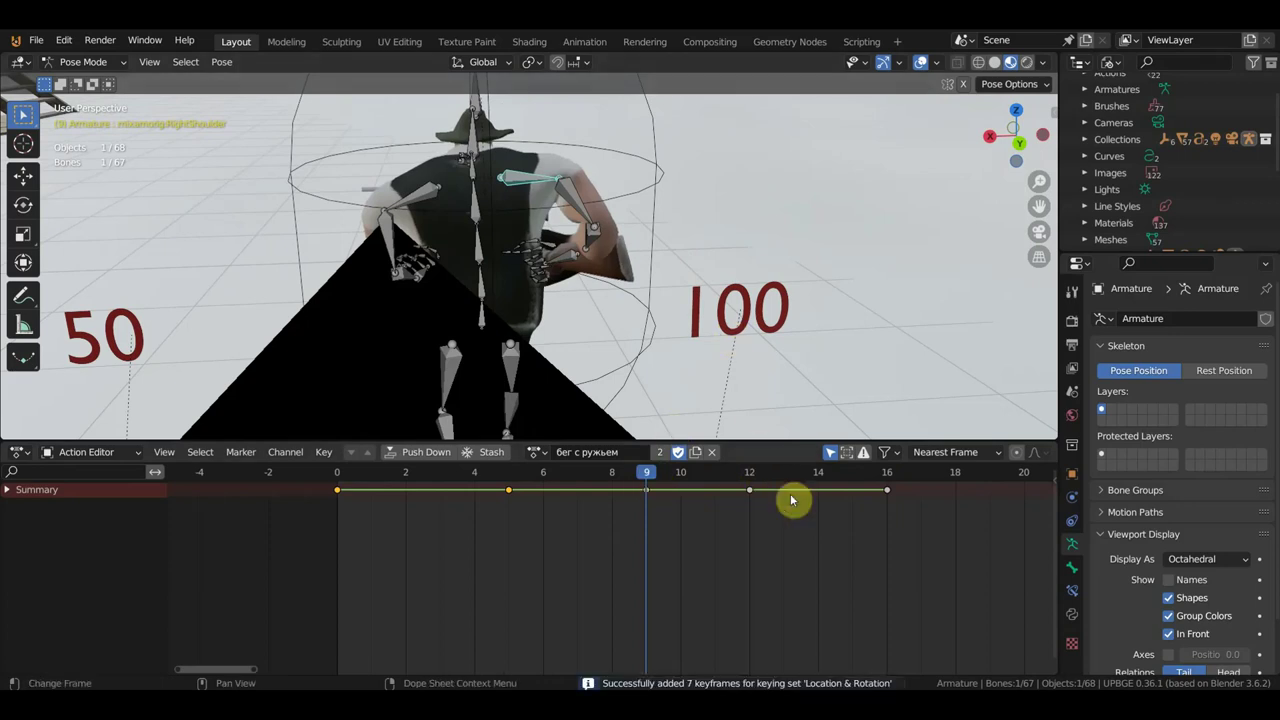
Check the pose at frames 14, 7, 3 and 2, then select the right forearm at frame 5
click(819, 483)
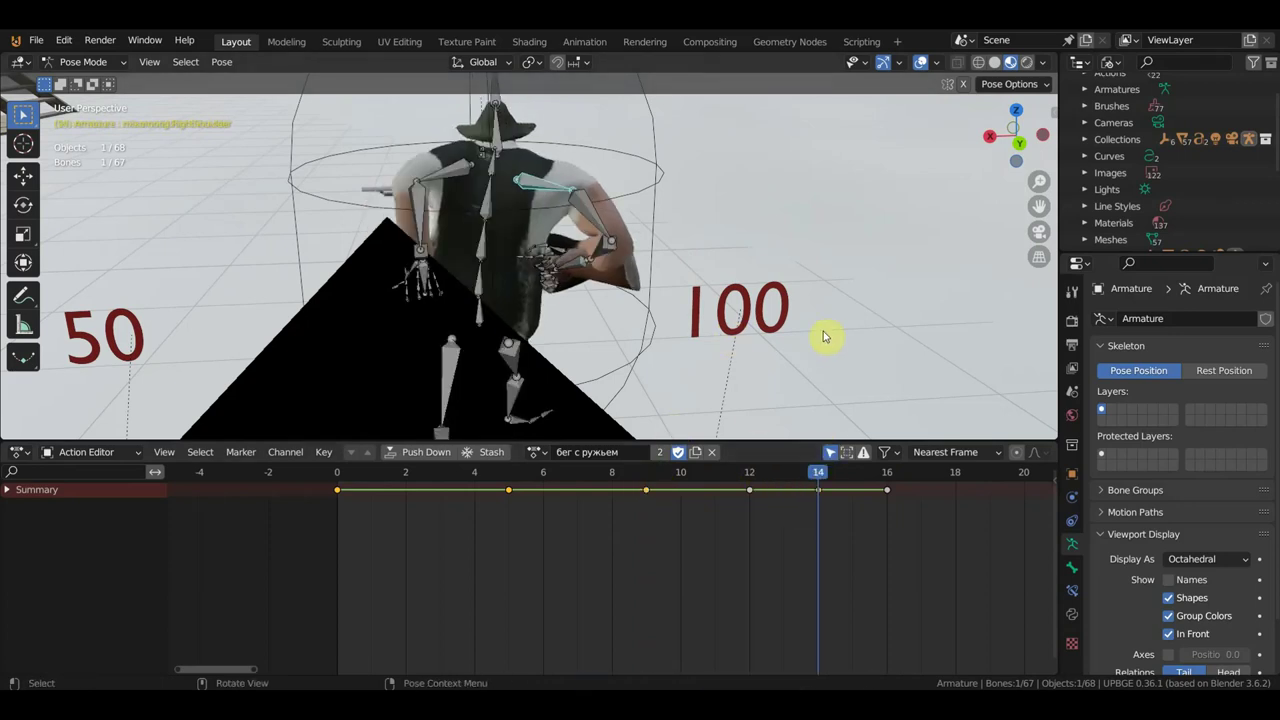
click(586, 482)
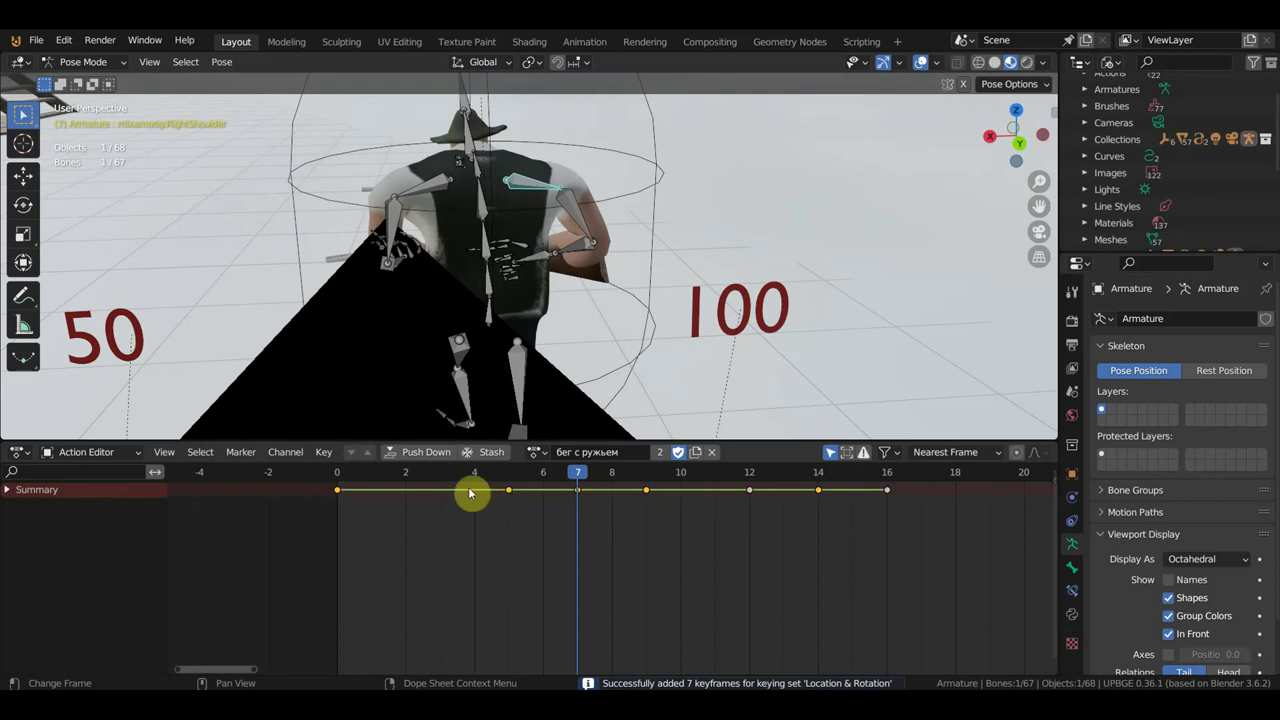
click(442, 473)
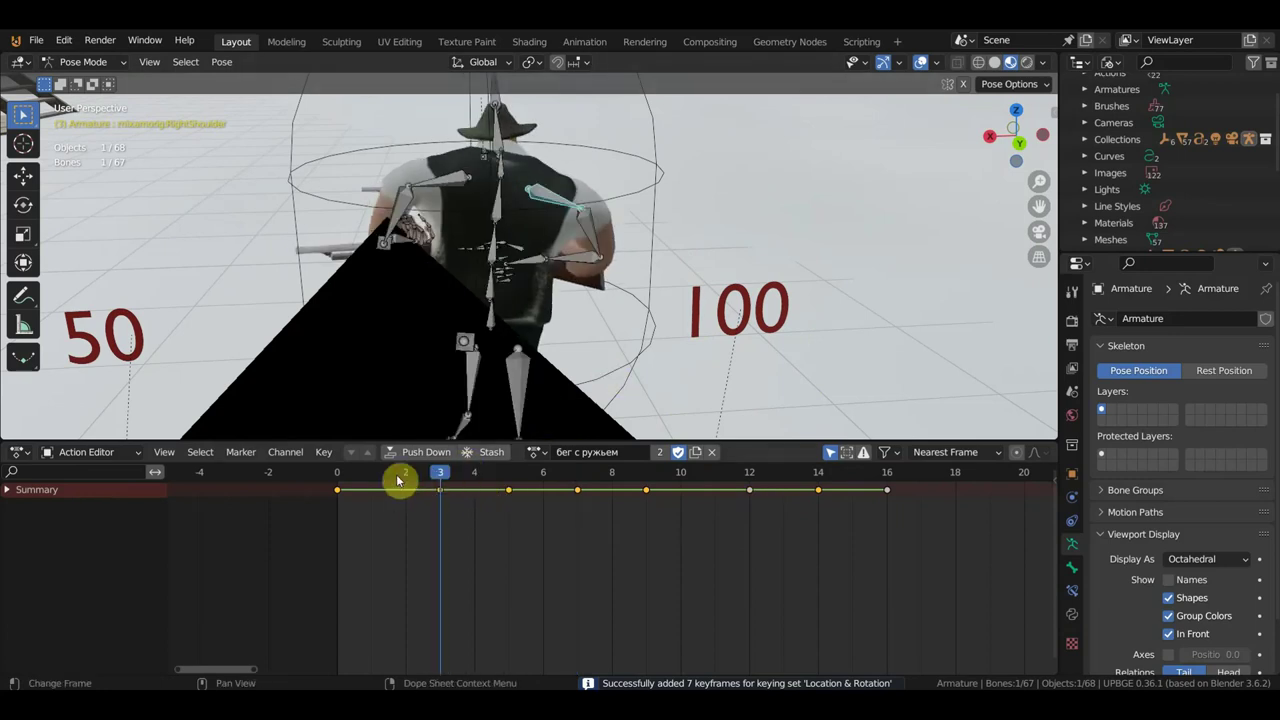
click(397, 480)
mouse_move(586, 314)
middle_down()
mouse_move(657, 268)
mouse_move(736, 288)
mouse_move(803, 240)
mouse_move(811, 274)
mouse_move(787, 266)
middle_up()
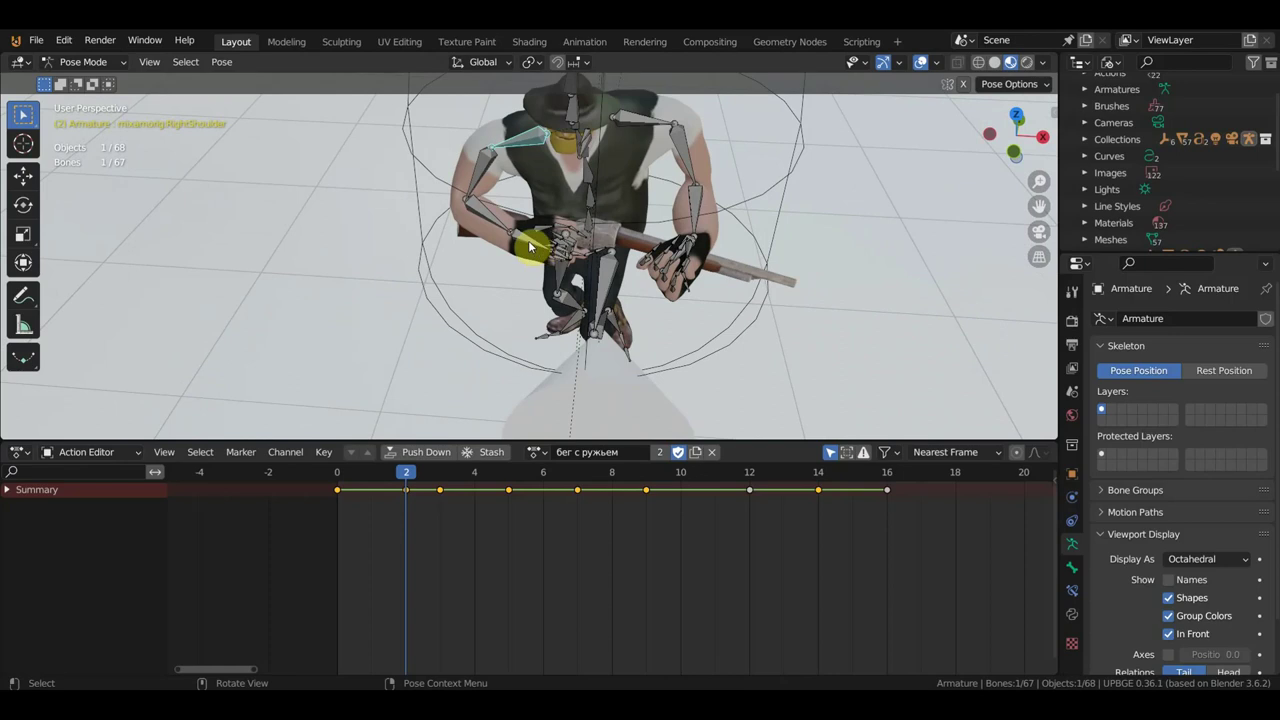
click(497, 230)
middle_drag(500, 225, 615, 165)
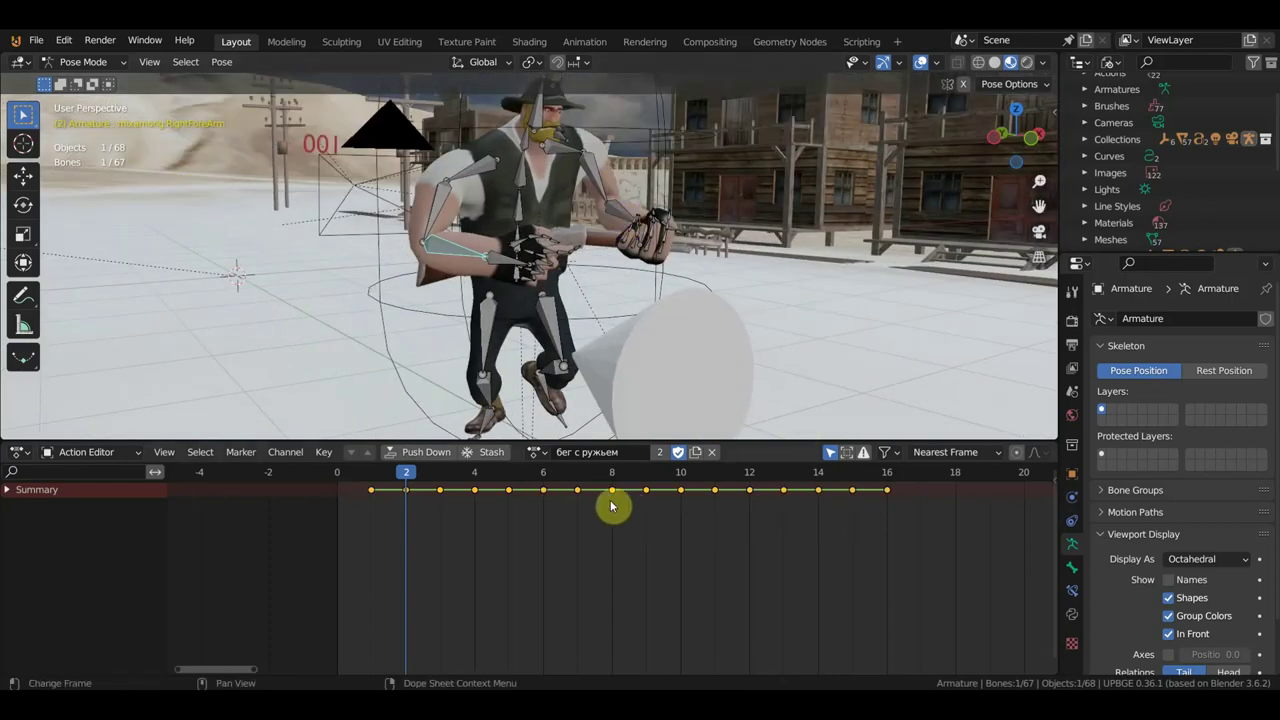
click(510, 473)
mouse_move(600, 366)
middle_down()
mouse_move(671, 309)
mouse_move(608, 343)
mouse_move(642, 352)
middle_up()
Rotate and keyframe the arm pose, then select the frame 1 key
mouse_move(779, 303)
middle_down()
mouse_move(748, 351)
mouse_move(784, 331)
middle_up()
key(r)
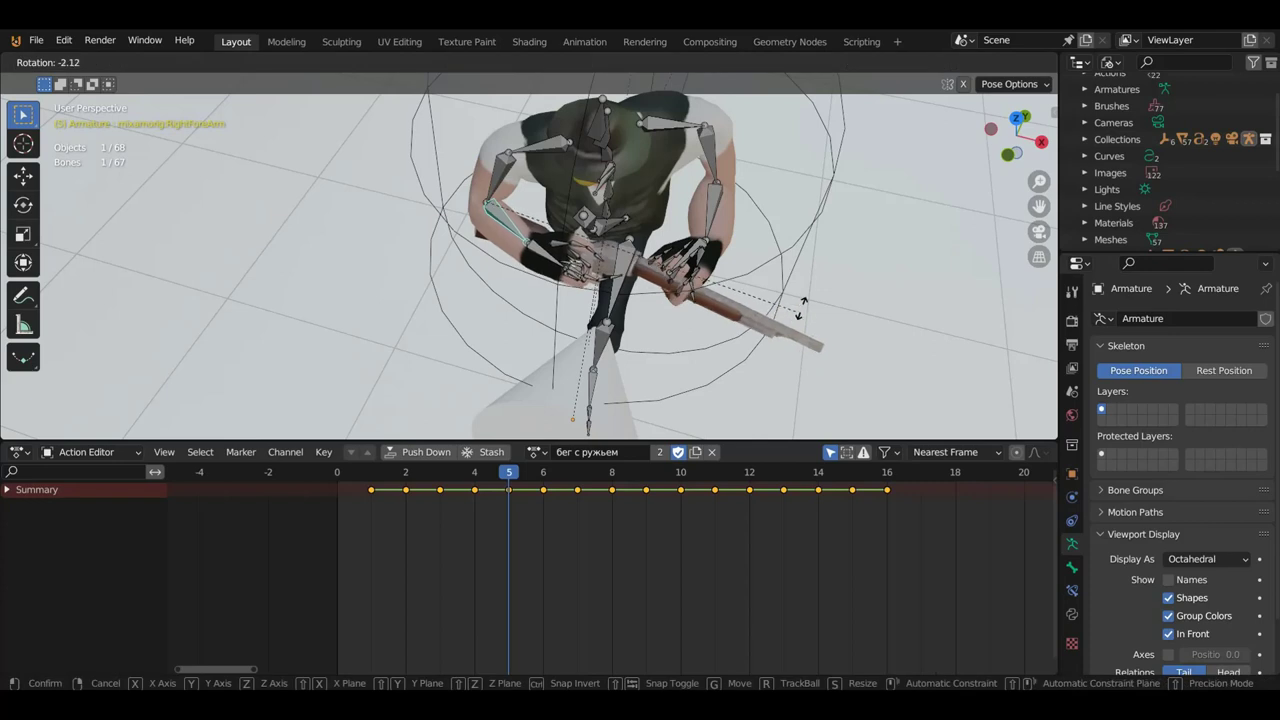
click(814, 298)
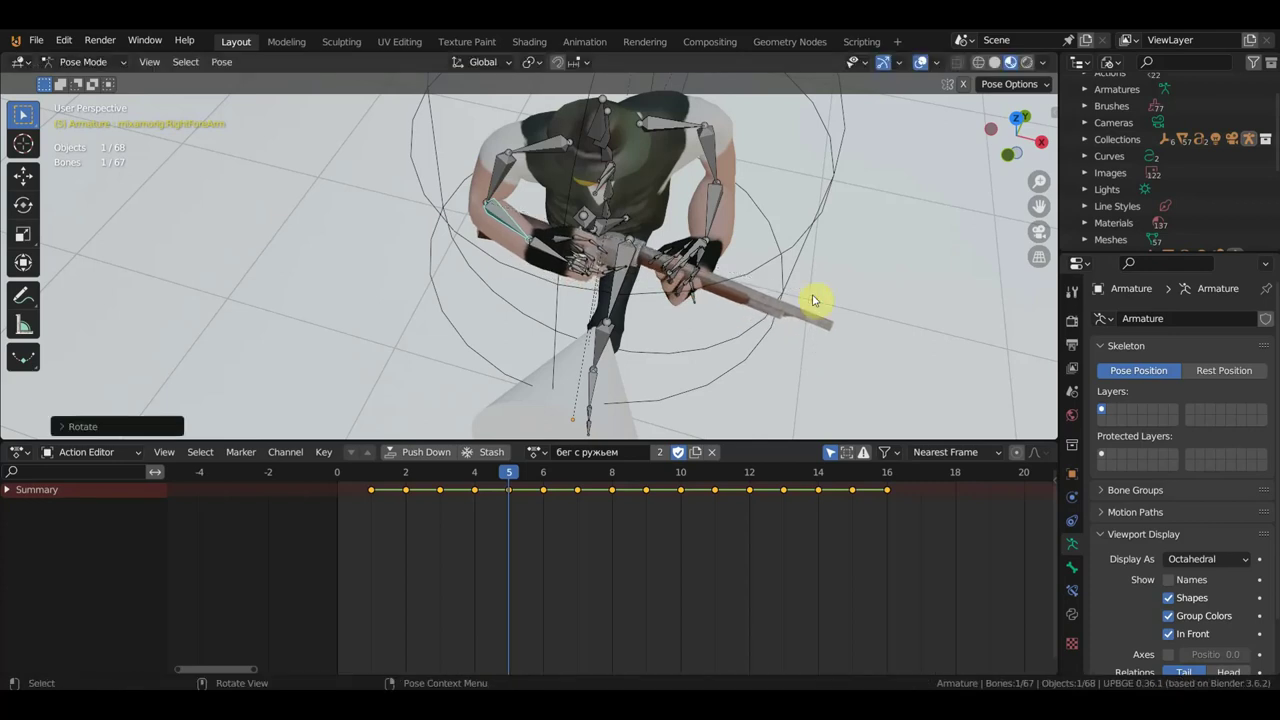
key(i)
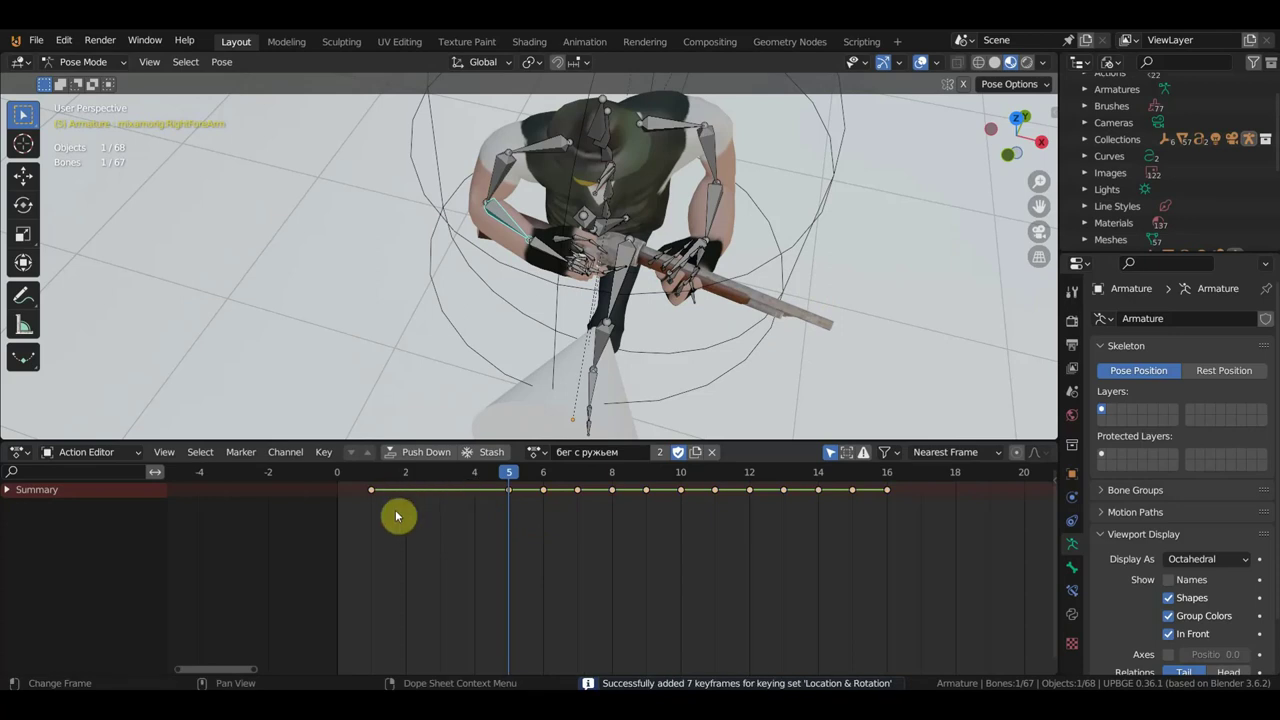
click(371, 477)
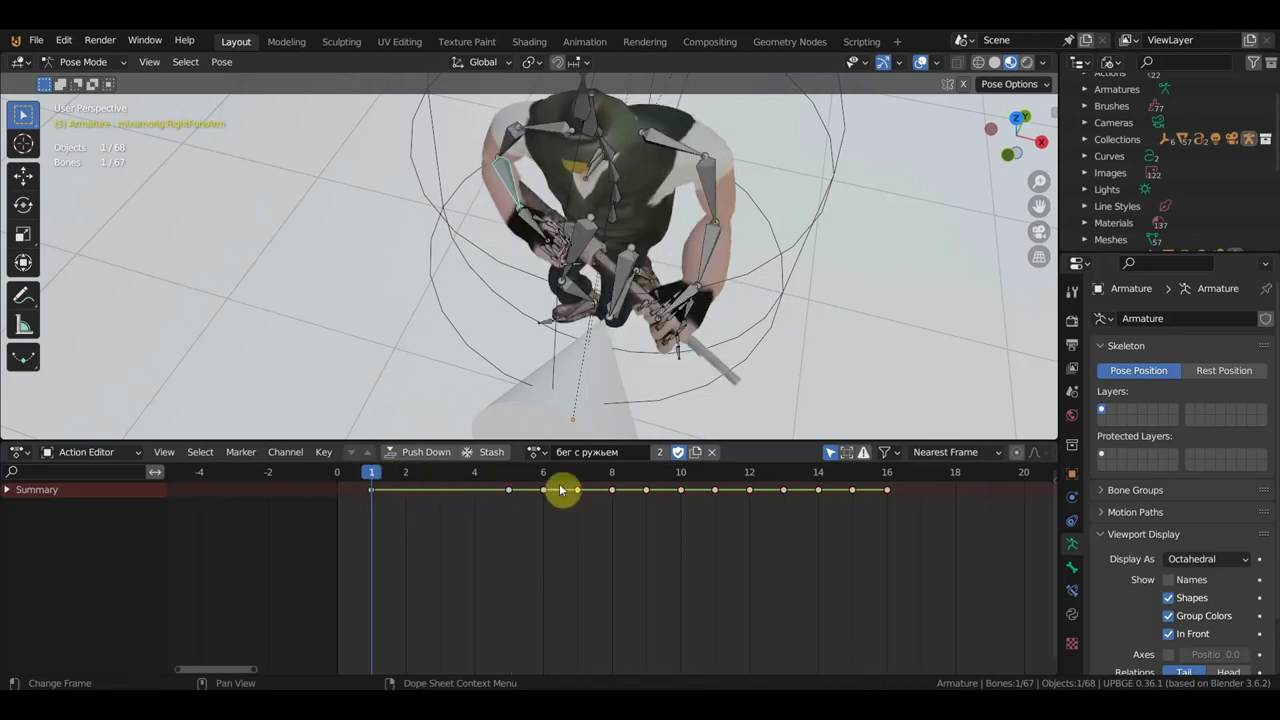
drag(416, 516, 363, 478)
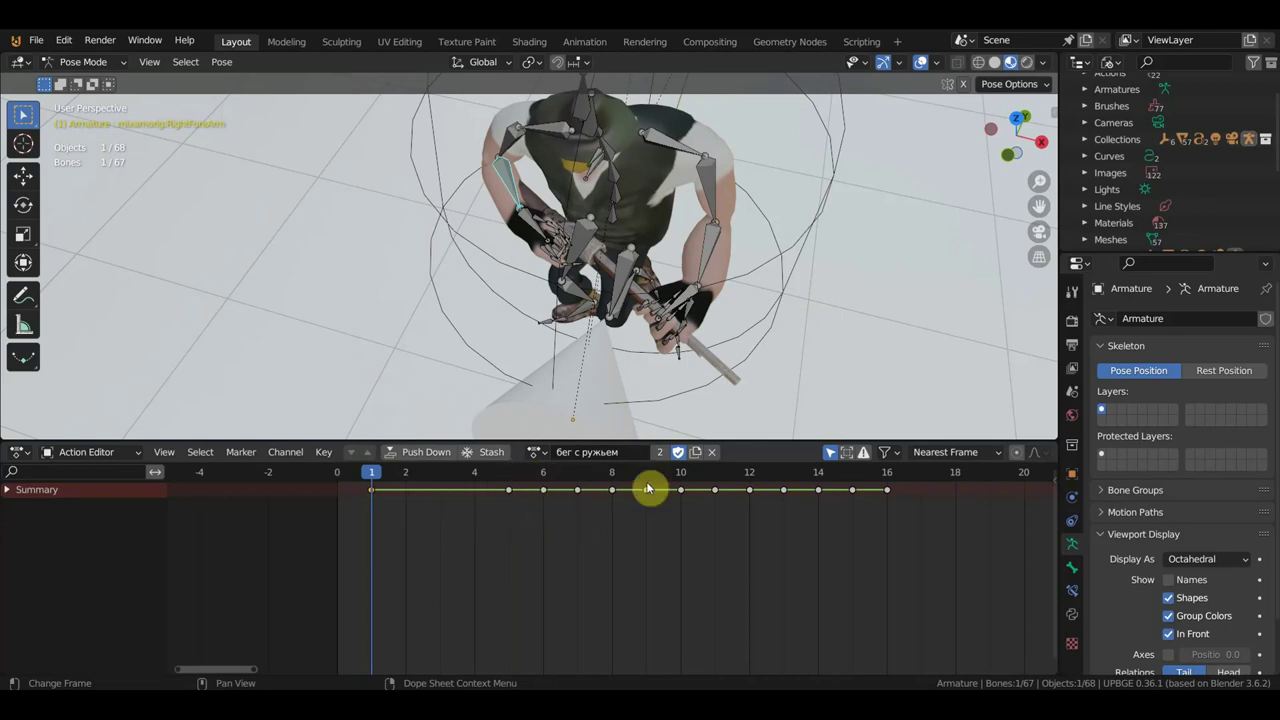
On frame 10, rotate the right forearm to -6.15 and keyframe it
click(682, 472)
middle_drag(760, 328, 730, 344)
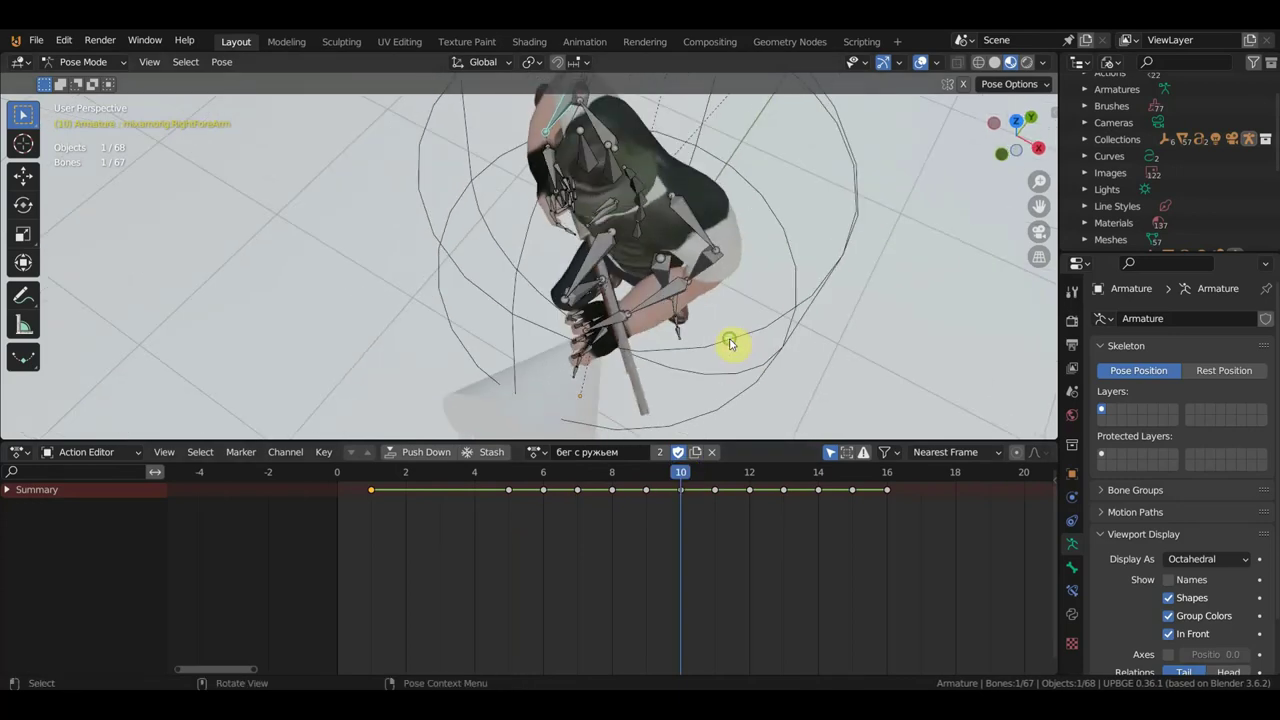
key(r)
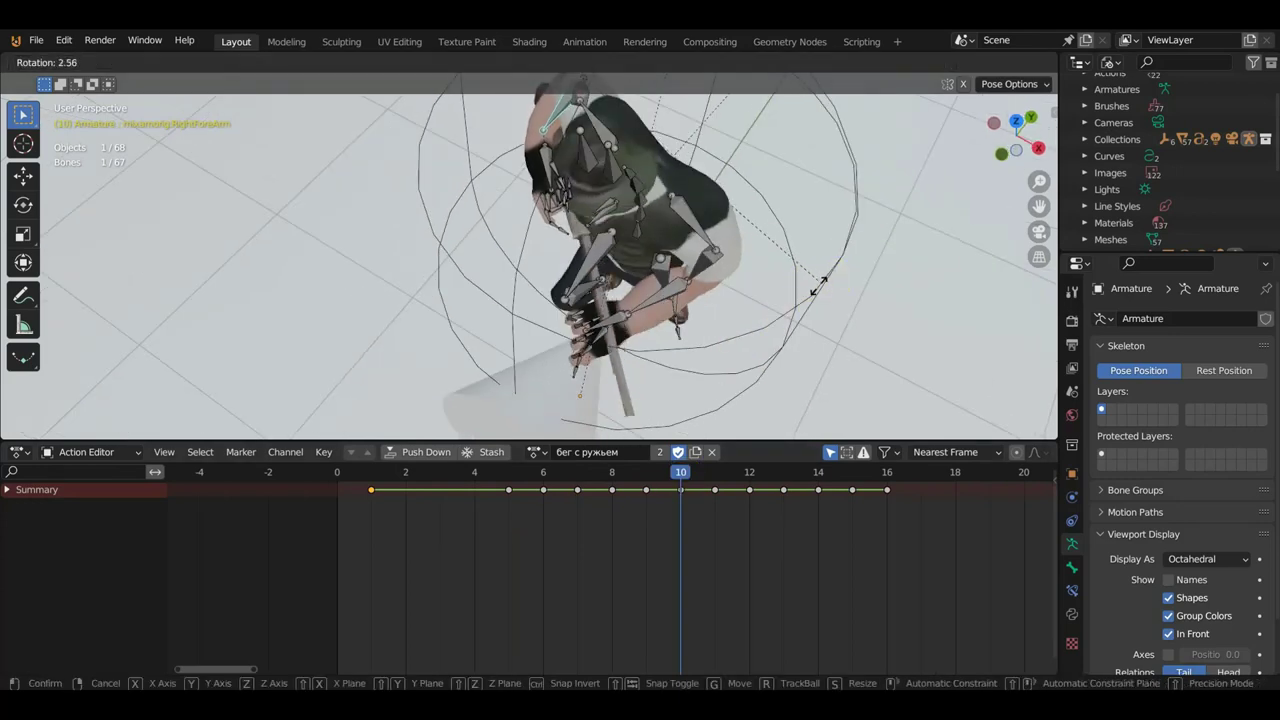
click(815, 290)
mouse_move(814, 294)
middle_down()
mouse_move(652, 222)
mouse_move(651, 243)
middle_up()
key(r)
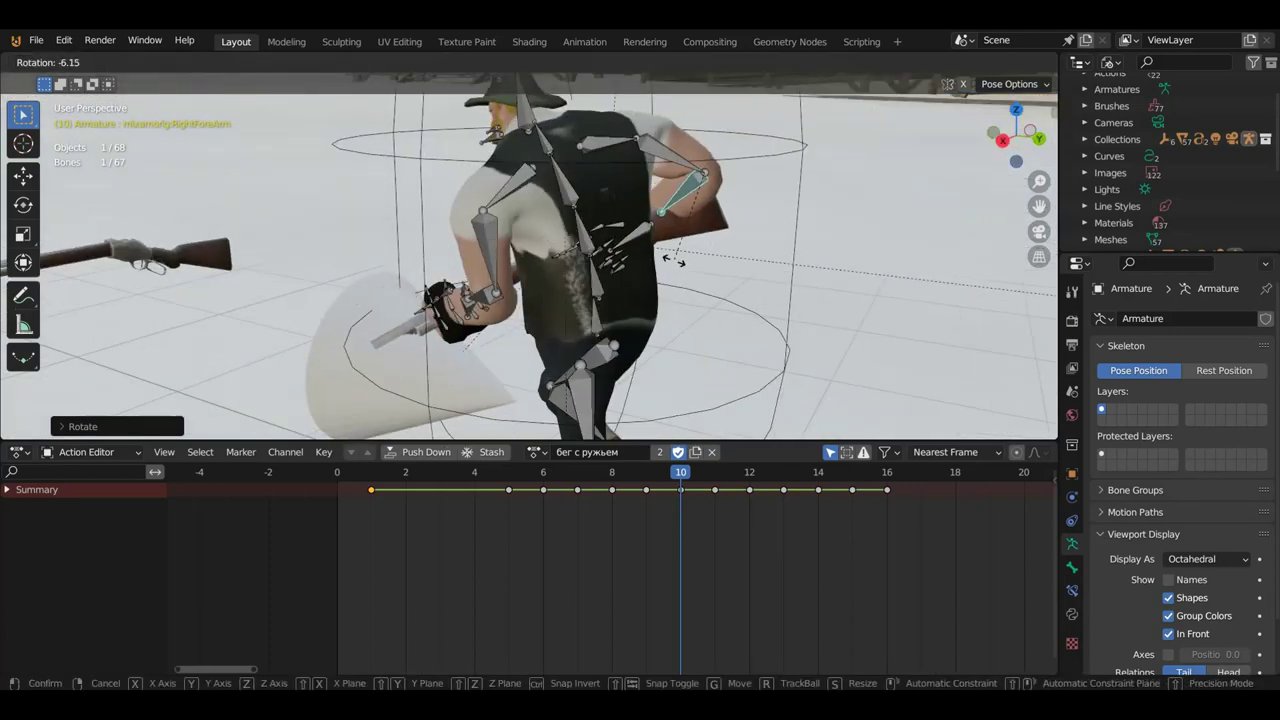
click(675, 262)
mouse_move(677, 266)
middle_down()
mouse_move(872, 265)
mouse_move(868, 310)
mouse_move(848, 337)
mouse_move(817, 271)
middle_up()
key(r)
click(857, 337)
key(i)
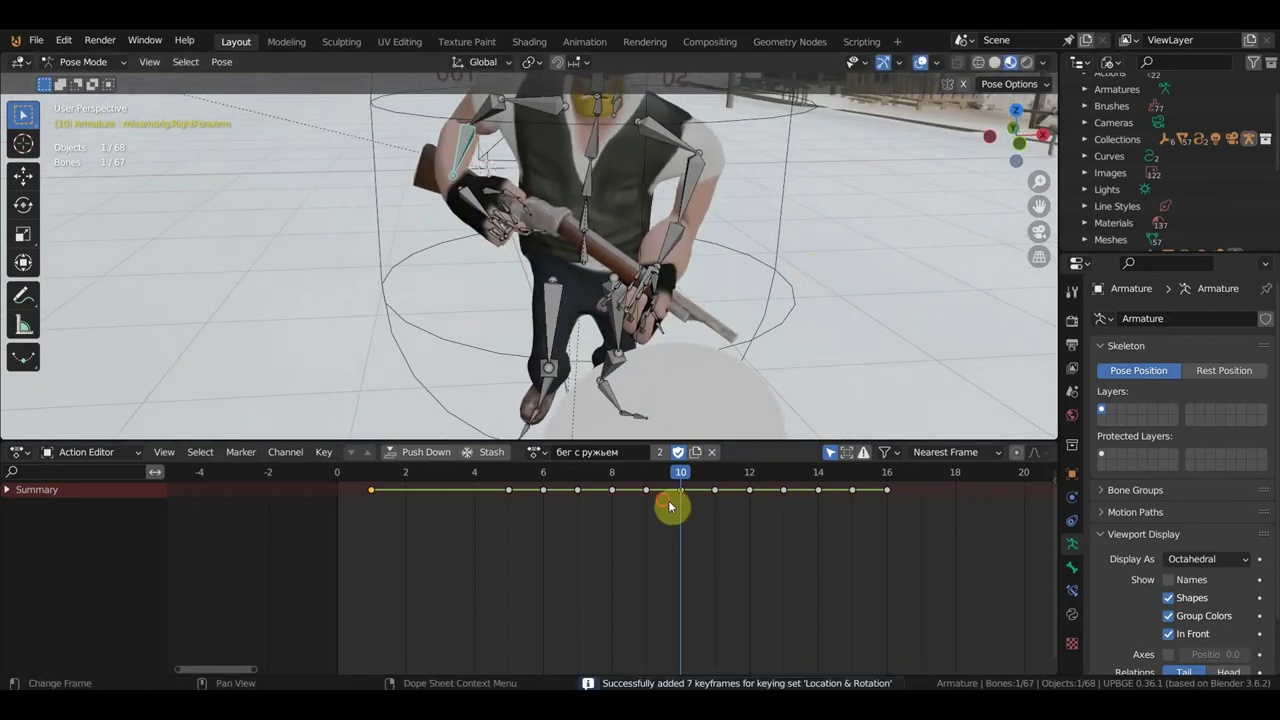
Clear out the right forearm's keyframes between frames 5 and 10
drag(671, 506, 545, 488)
key(g)
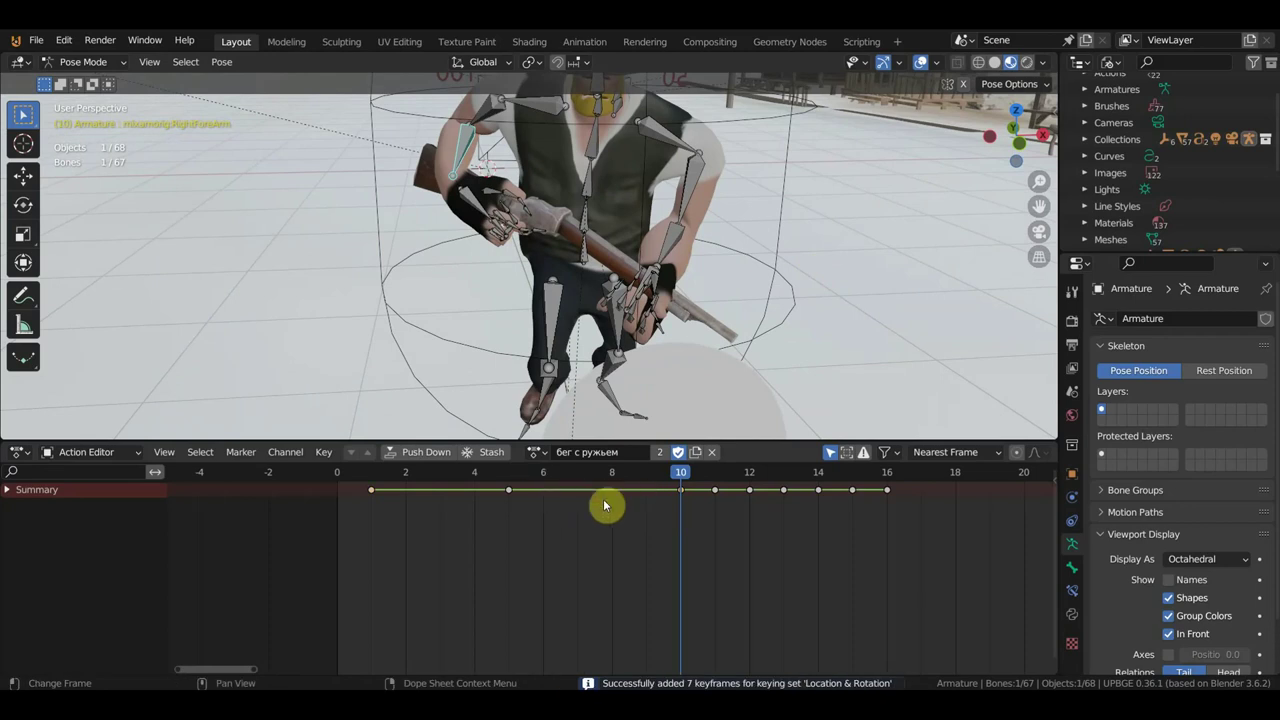
click(805, 495)
Cancel an accidental key shift and select the forearm keys between frames 10 and 16
click(887, 474)
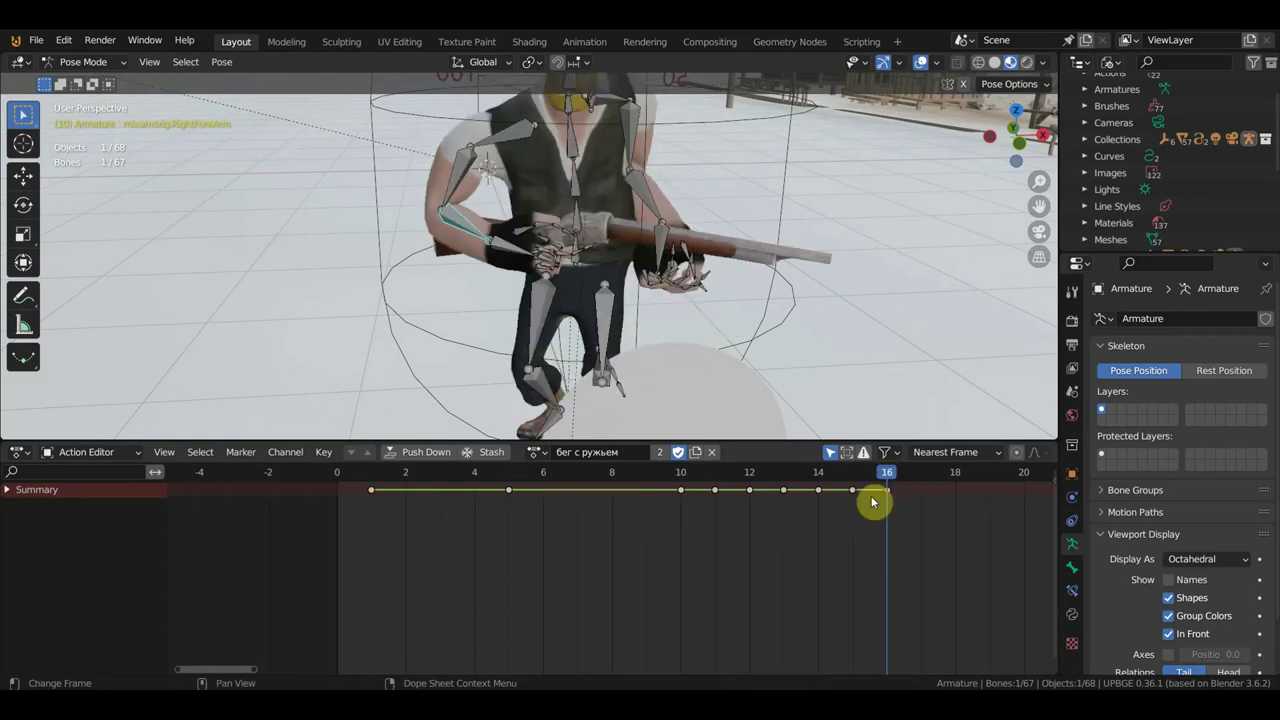
click(356, 488)
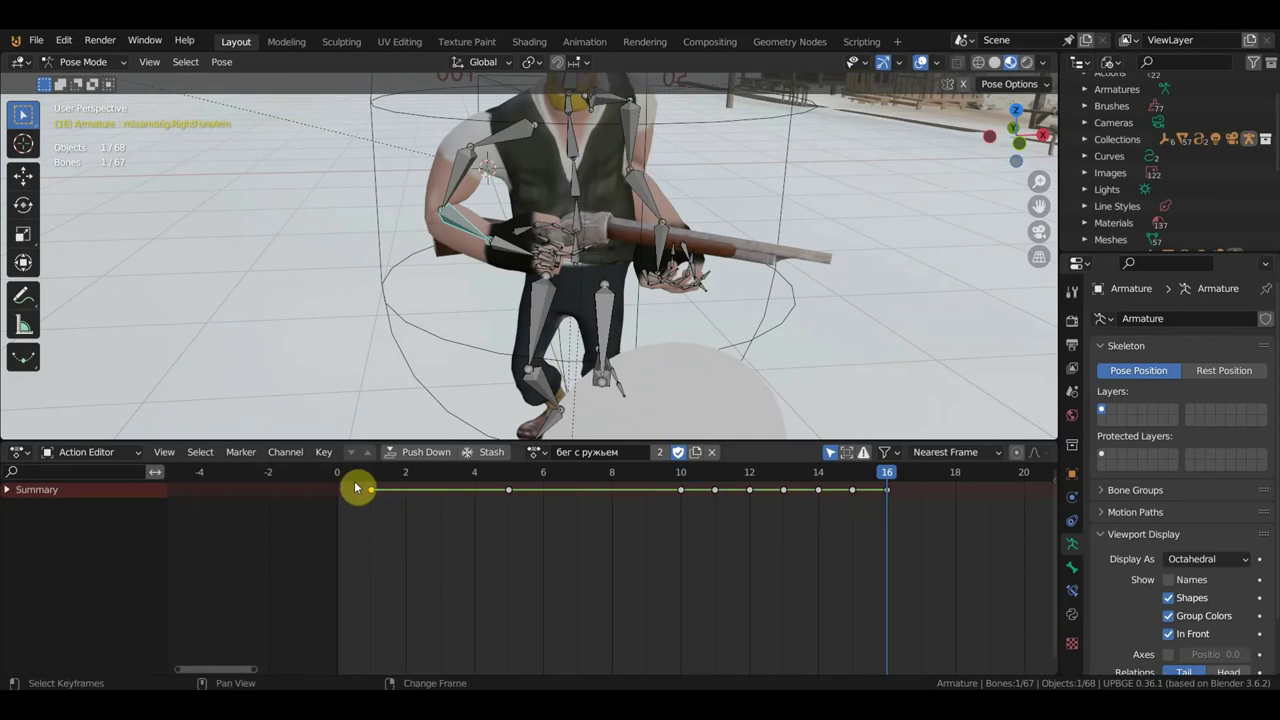
drag(365, 490, 884, 511)
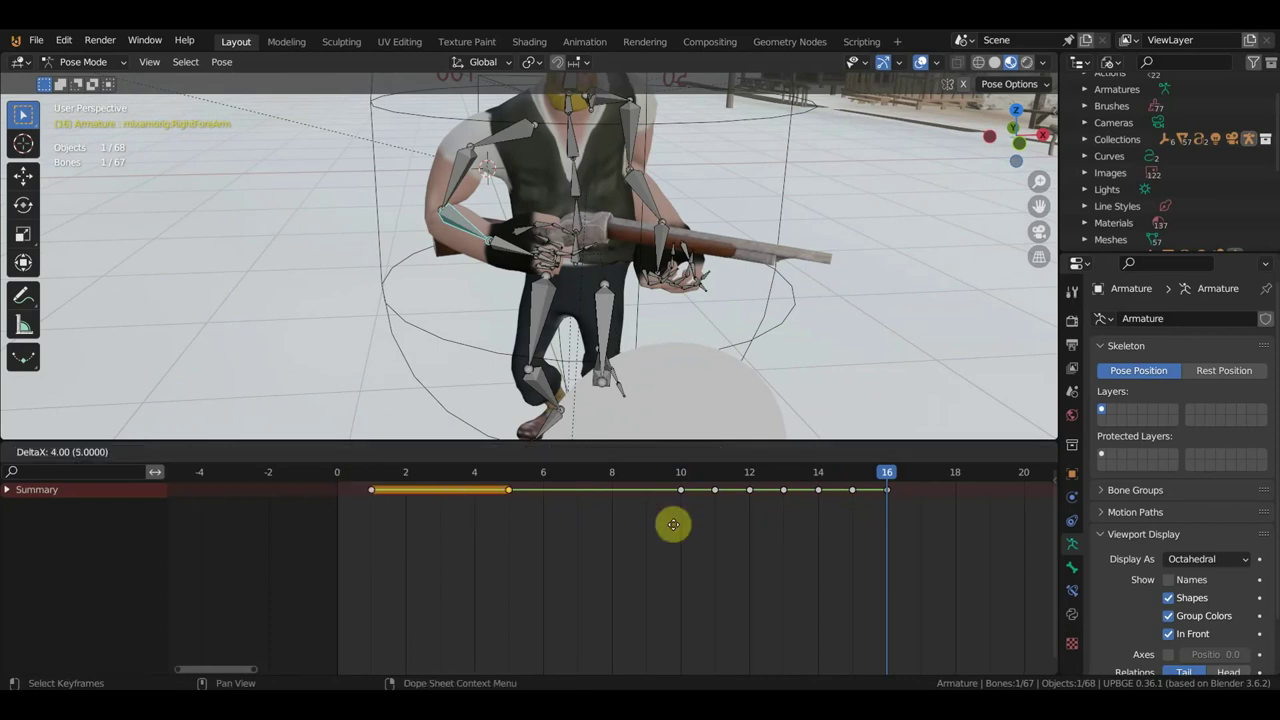
right_click(884, 511)
drag(869, 514, 717, 483)
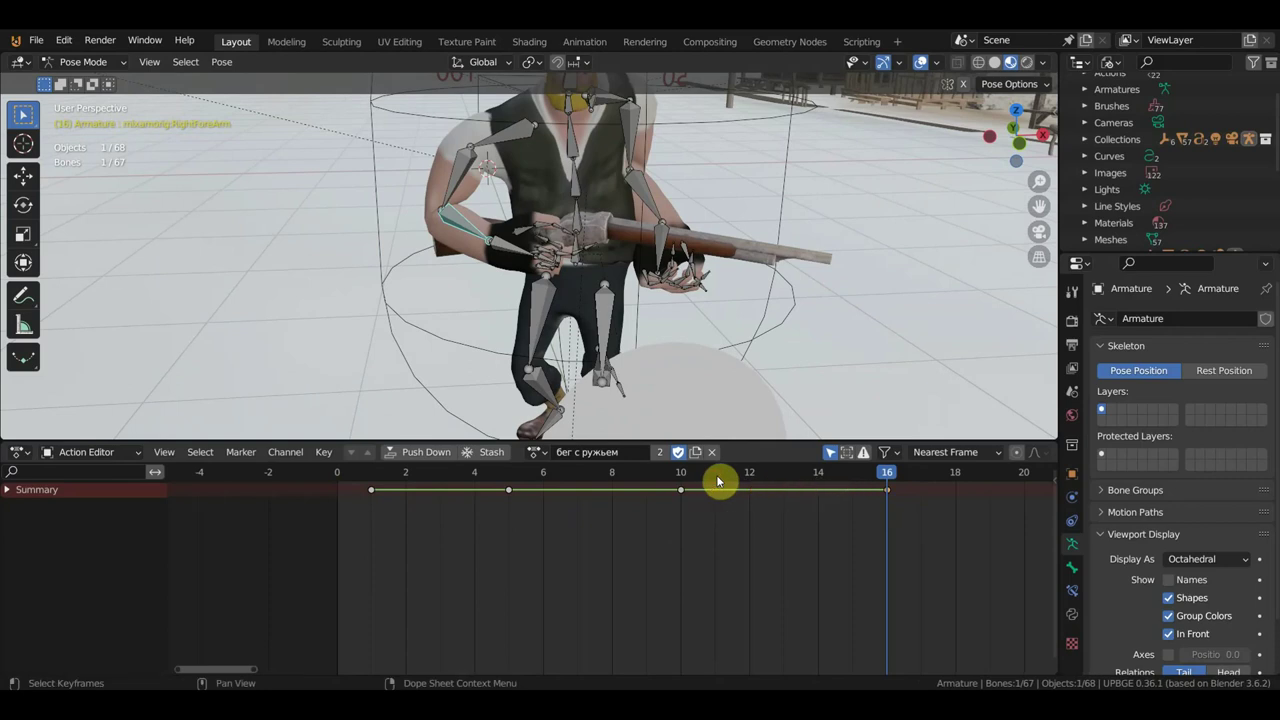
Check the pose at frames 12 and 14, then select the LeftShoulder bone
click(757, 471)
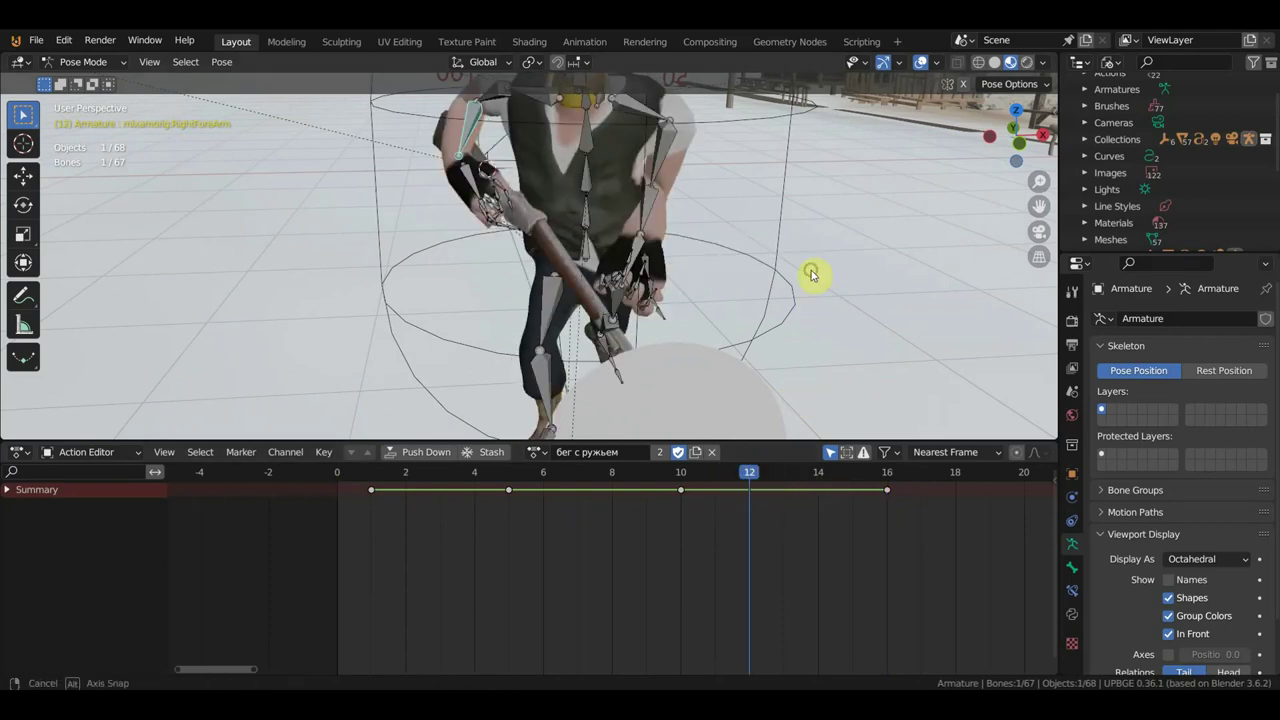
middle_drag(814, 274, 782, 344)
scroll(780, 326, down, 5)
middle_drag(783, 291, 820, 286)
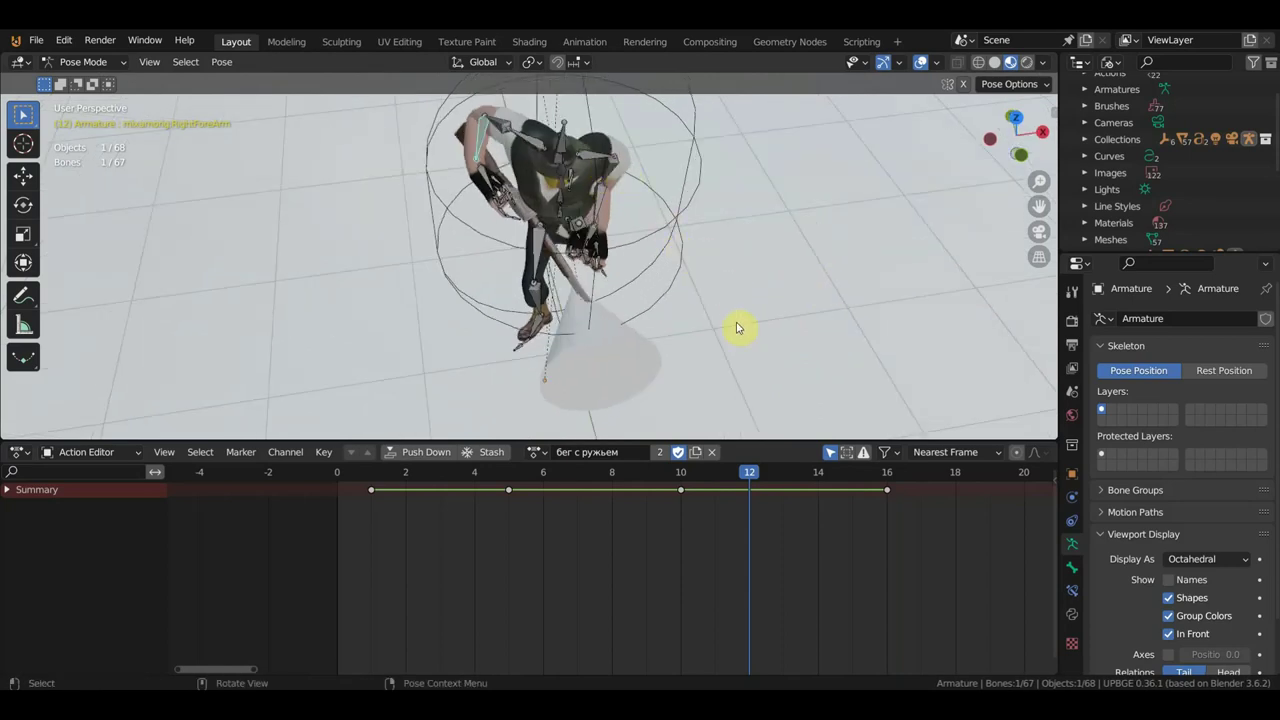
click(818, 479)
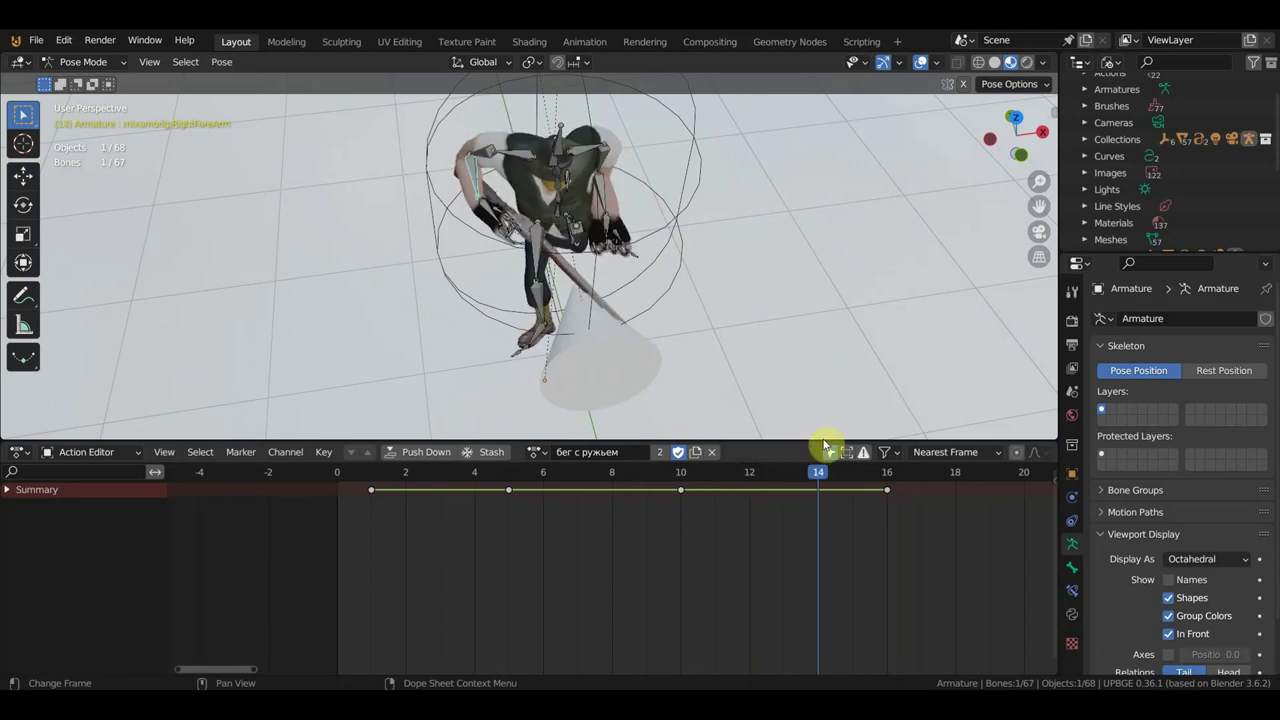
click(585, 153)
middle_drag(585, 153, 697, 238)
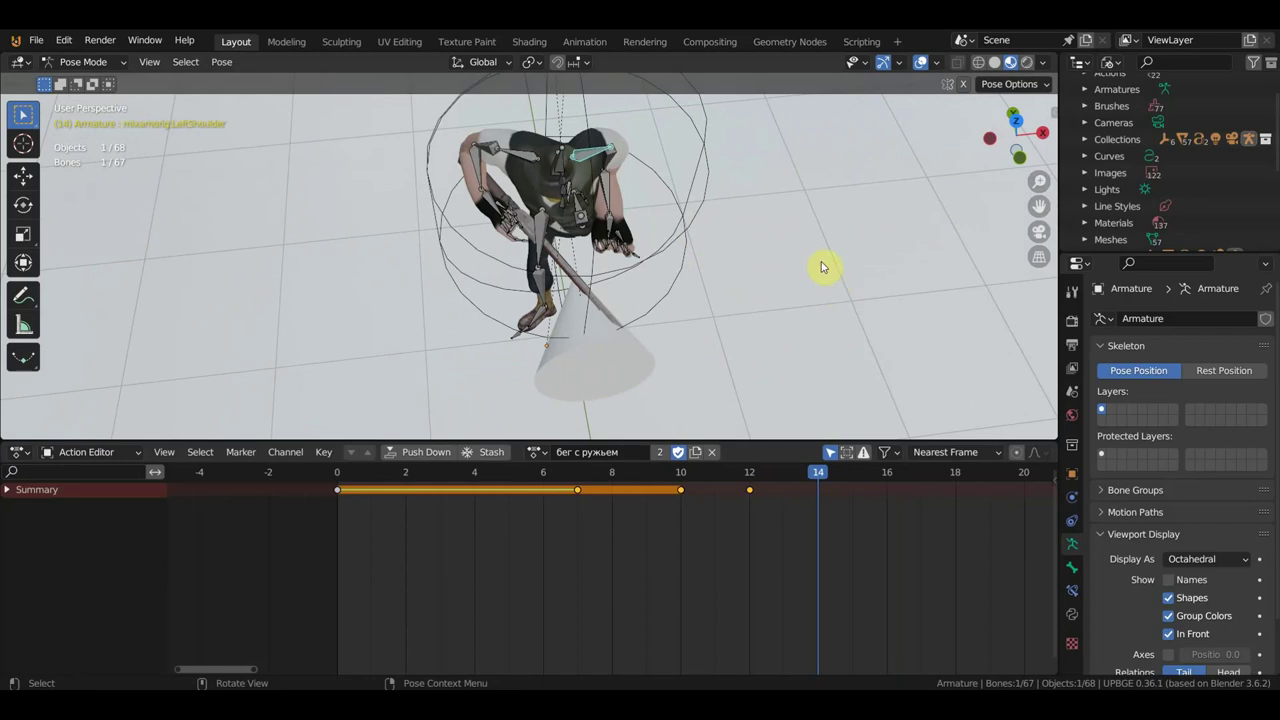
Rotate and move the left shoulder, then keyframe it on frame 14
key(r)
click(805, 380)
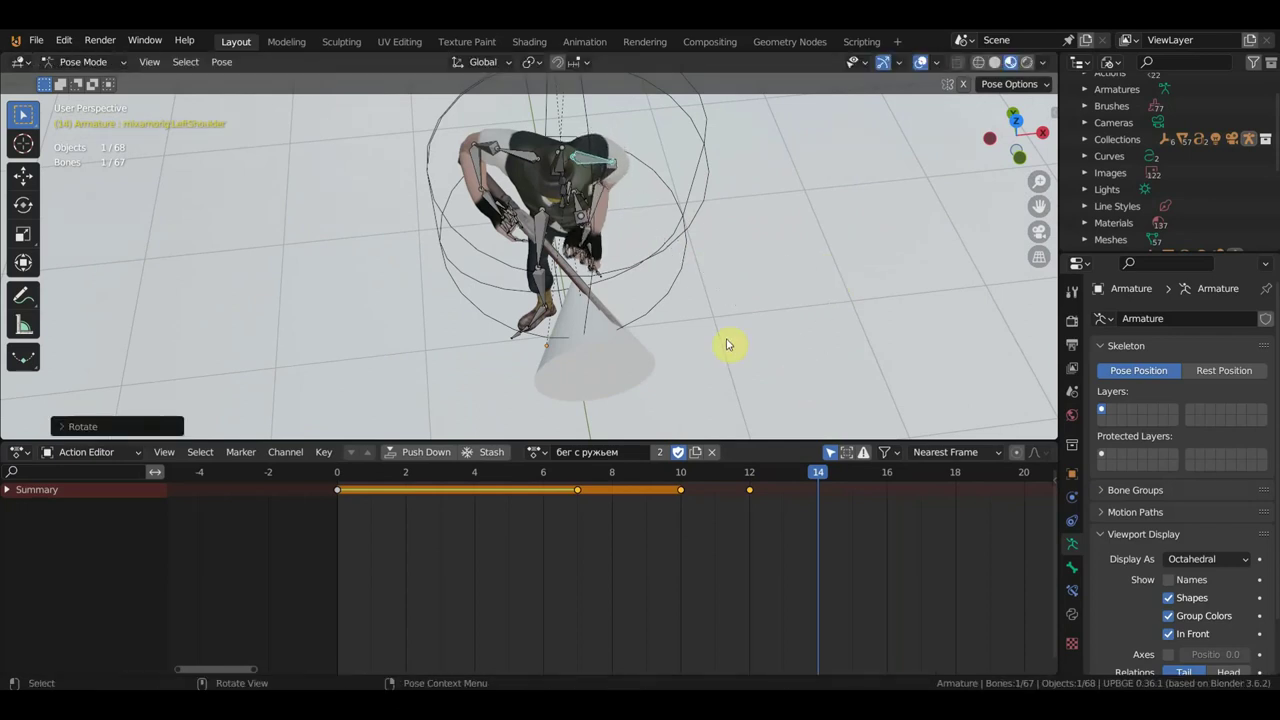
key(g)
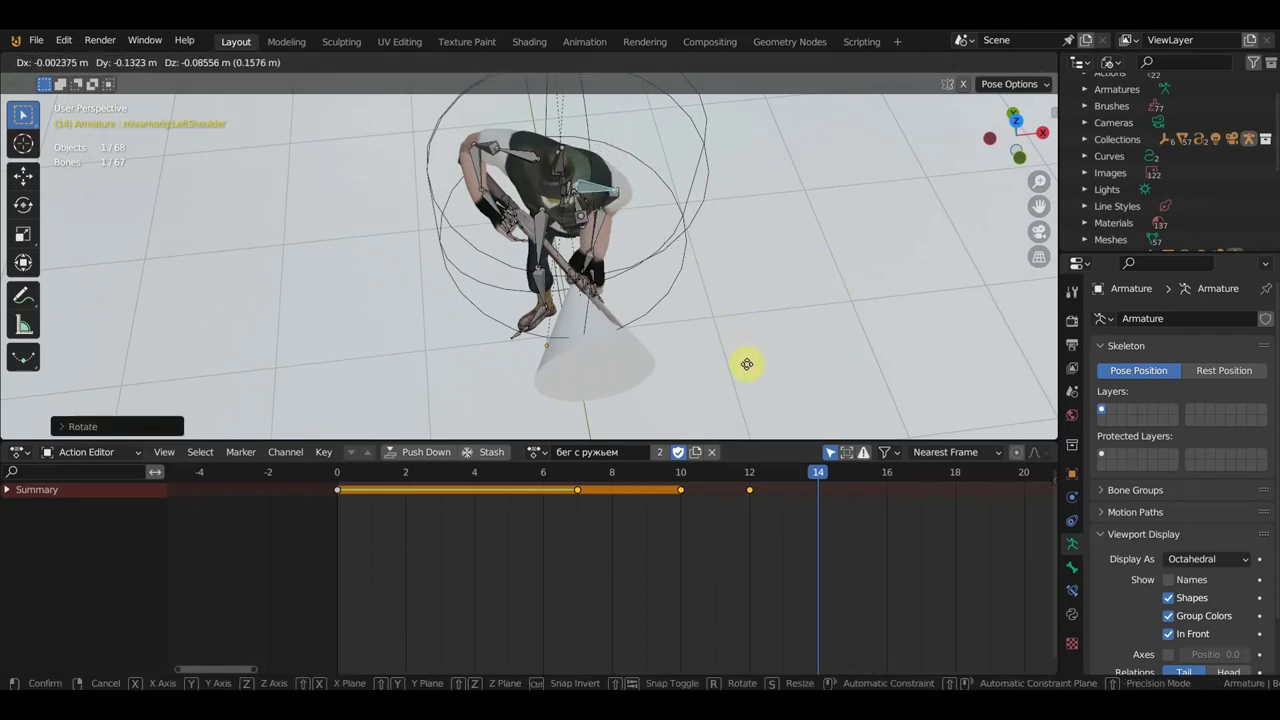
click(745, 371)
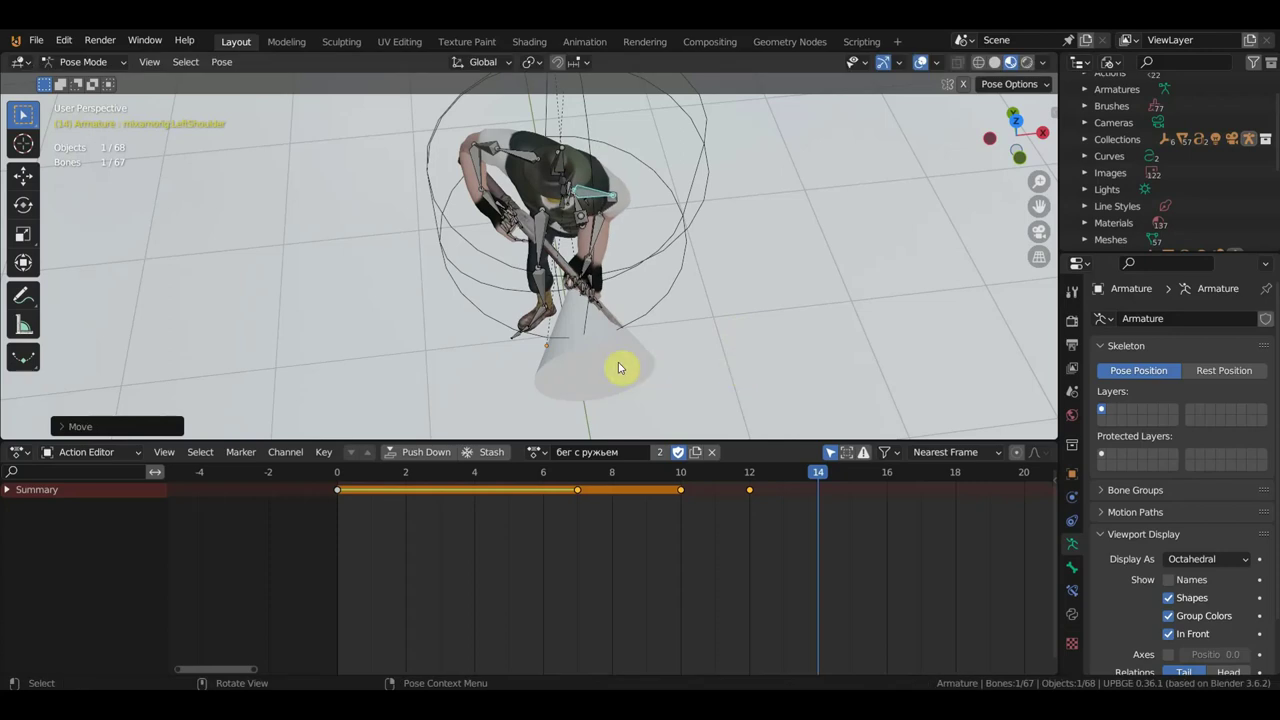
mouse_move(760, 245)
middle_down()
mouse_move(774, 189)
mouse_move(765, 157)
middle_up()
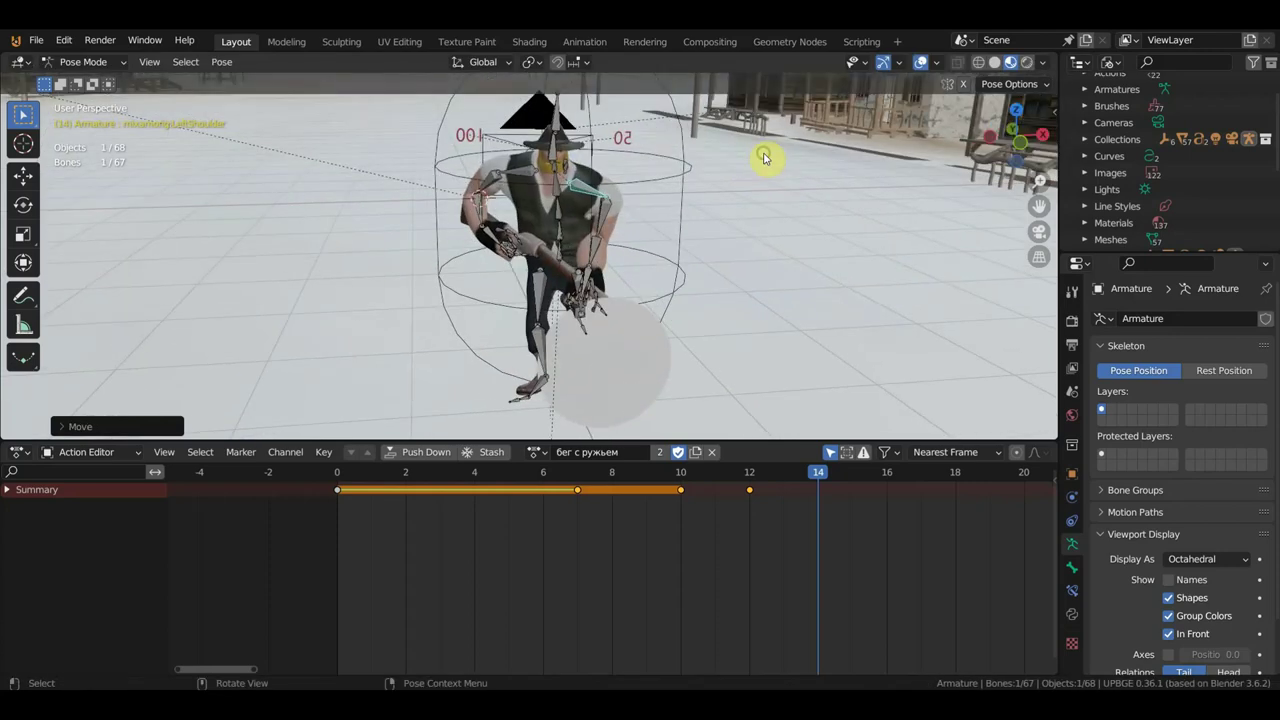
key(i)
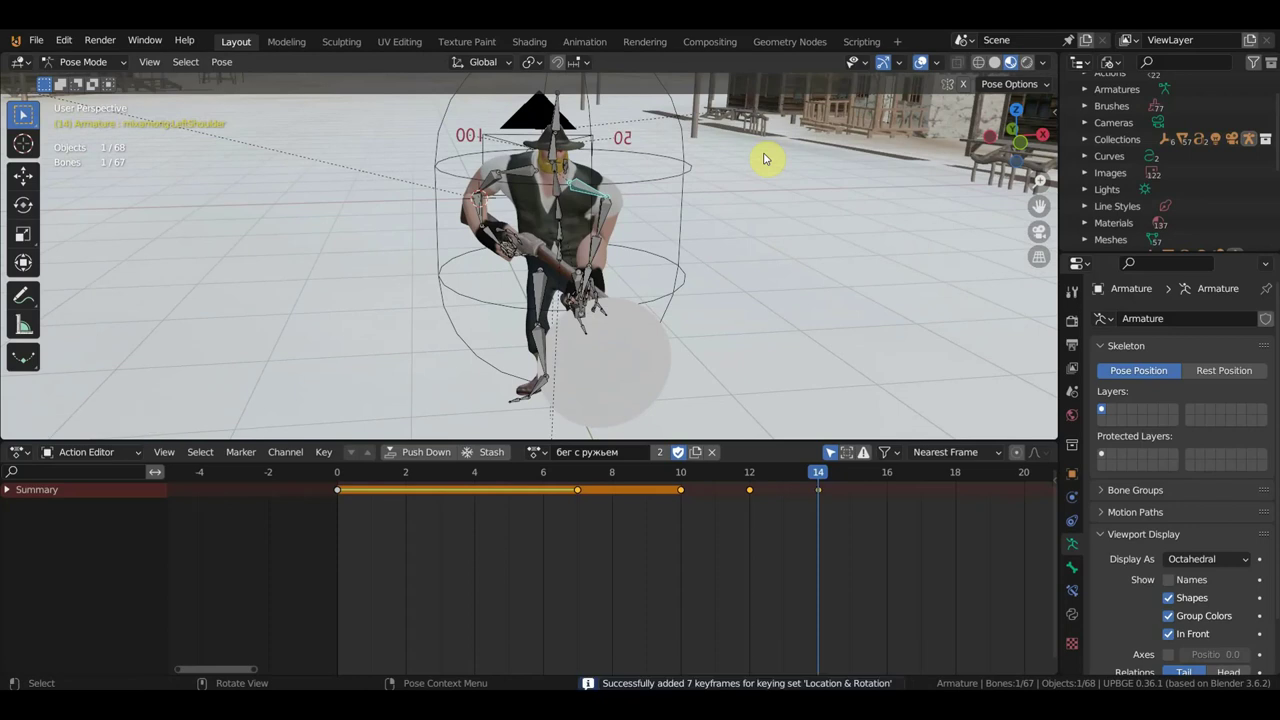
Review the left arm motion across frames 10, 12 and 14
click(680, 472)
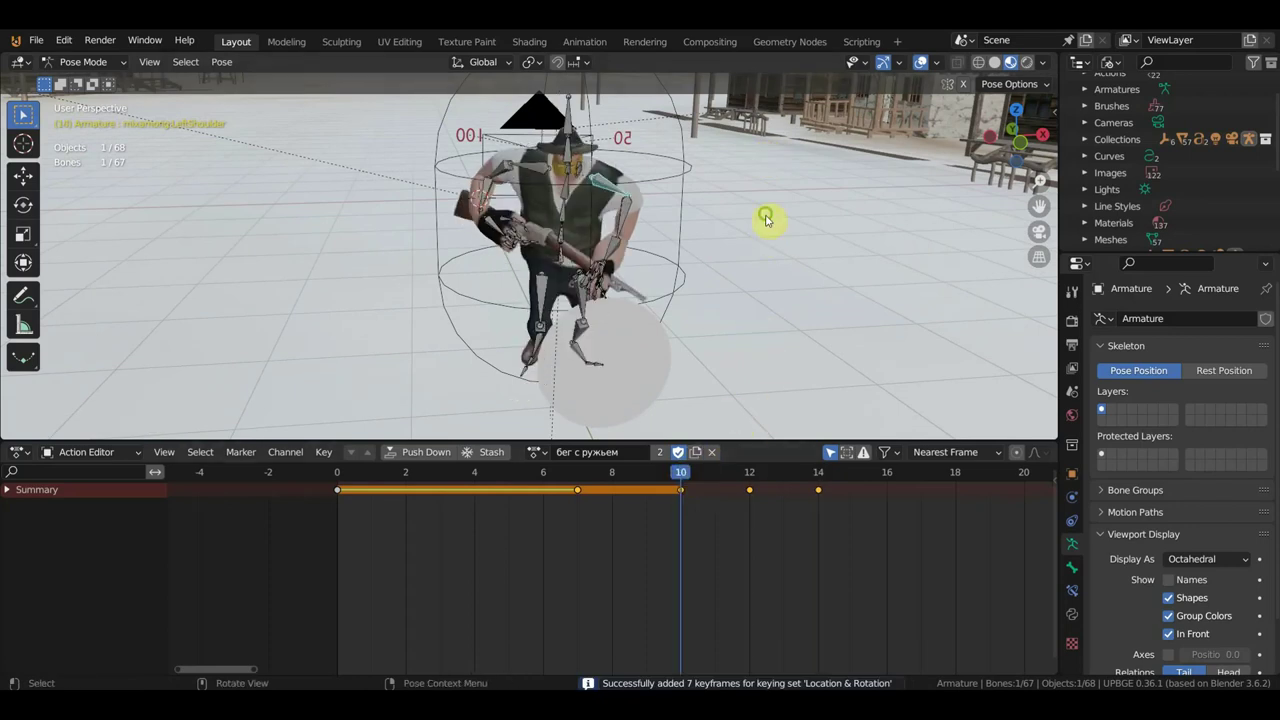
middle_drag(766, 214, 724, 369)
middle_drag(752, 326, 686, 234)
mouse_move(684, 476)
mouse_down()
mouse_move(789, 487)
mouse_move(752, 489)
mouse_up()
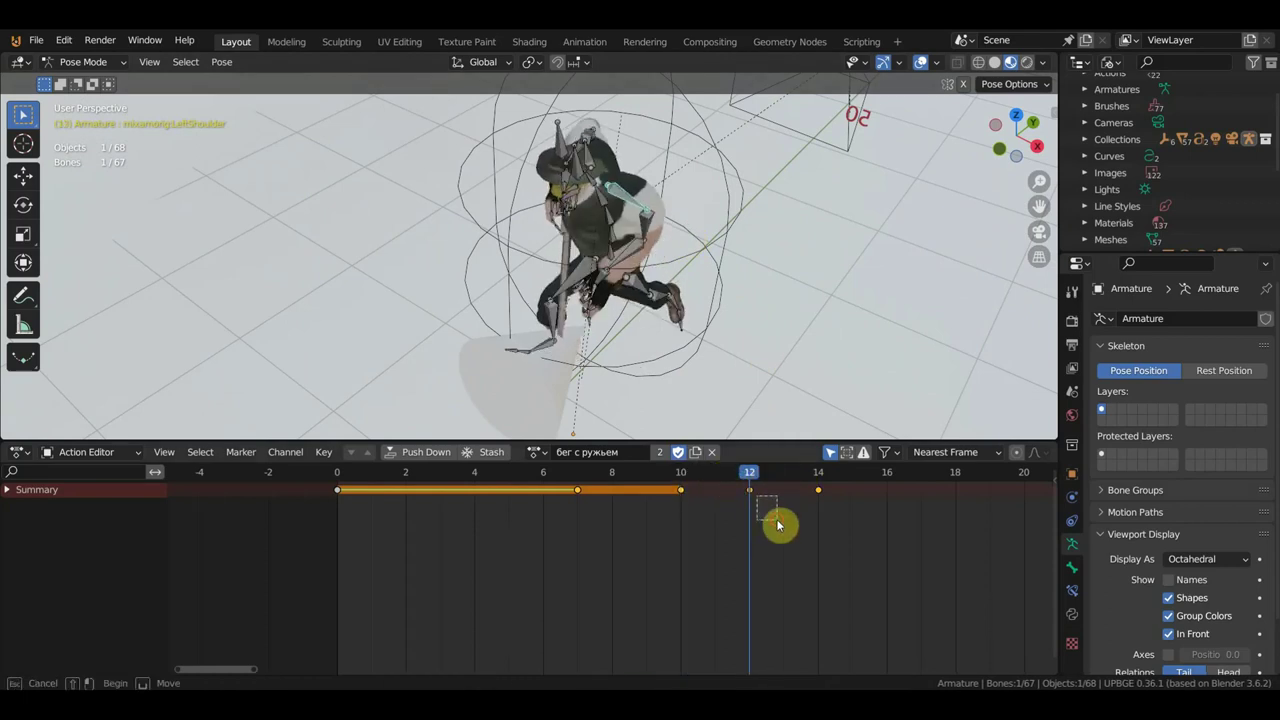
click(743, 490)
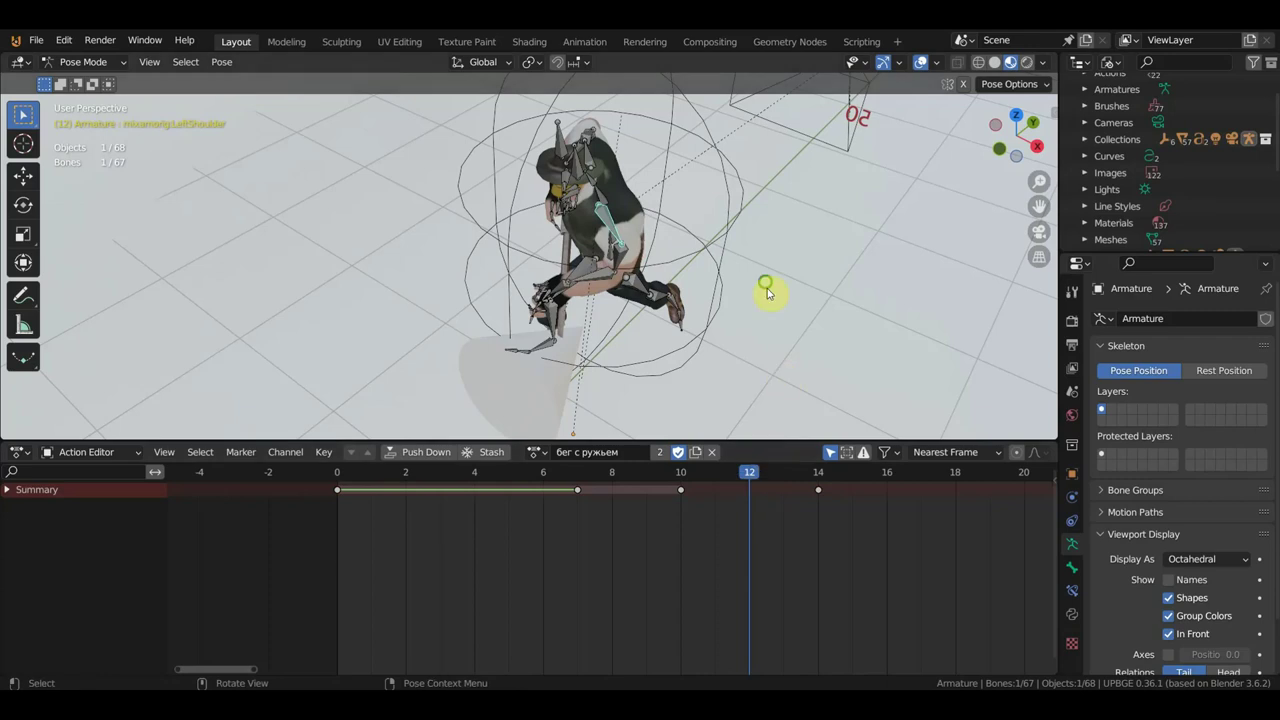
mouse_move(766, 286)
middle_down()
mouse_move(913, 289)
mouse_move(776, 315)
middle_up()
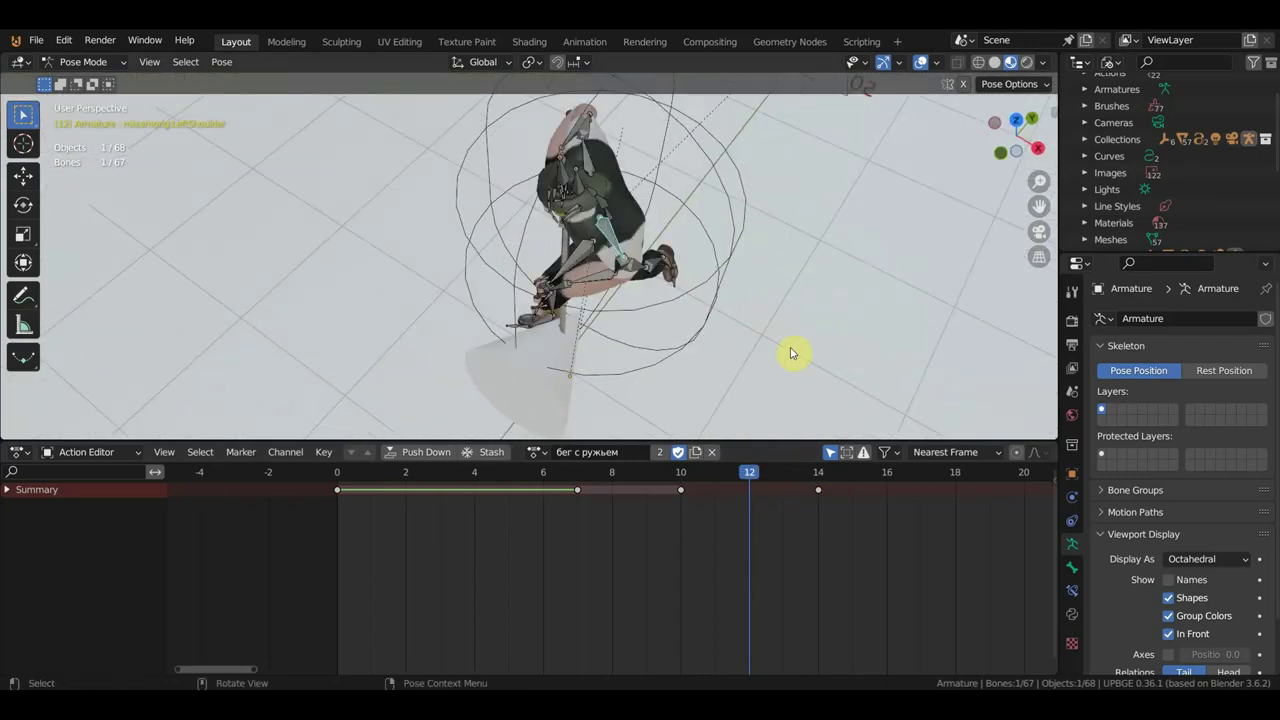
click(818, 472)
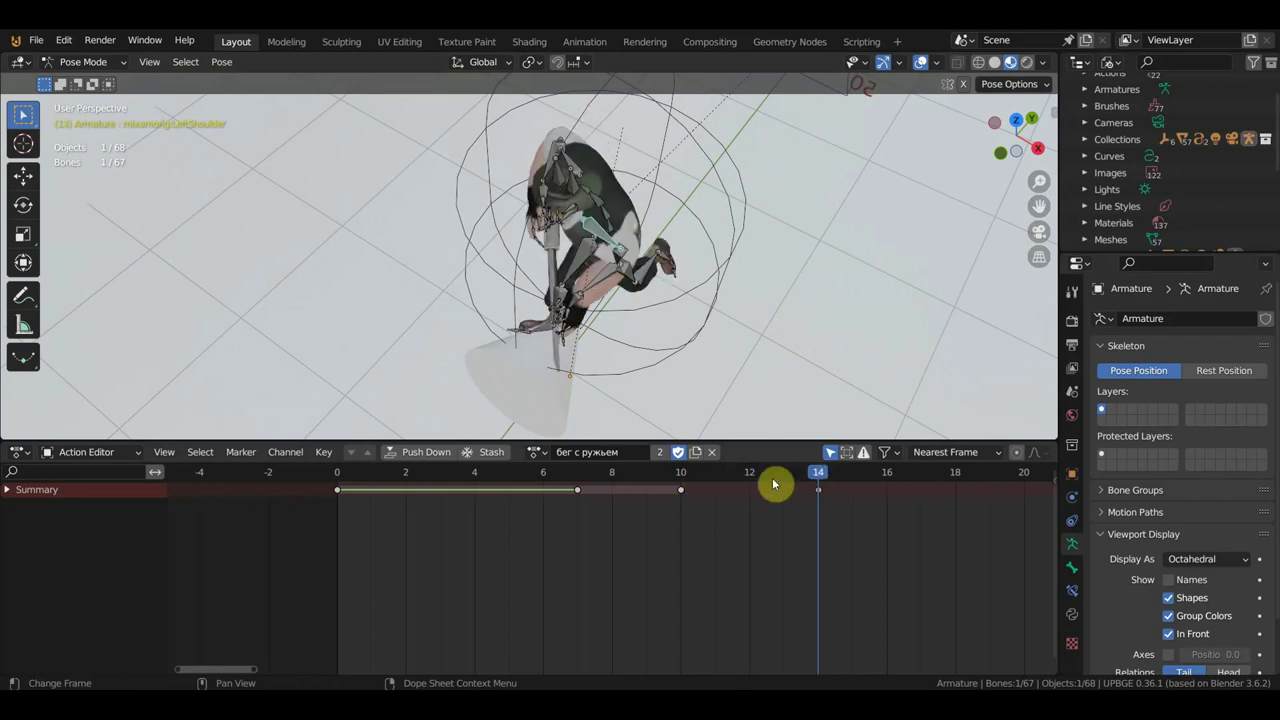
click(682, 472)
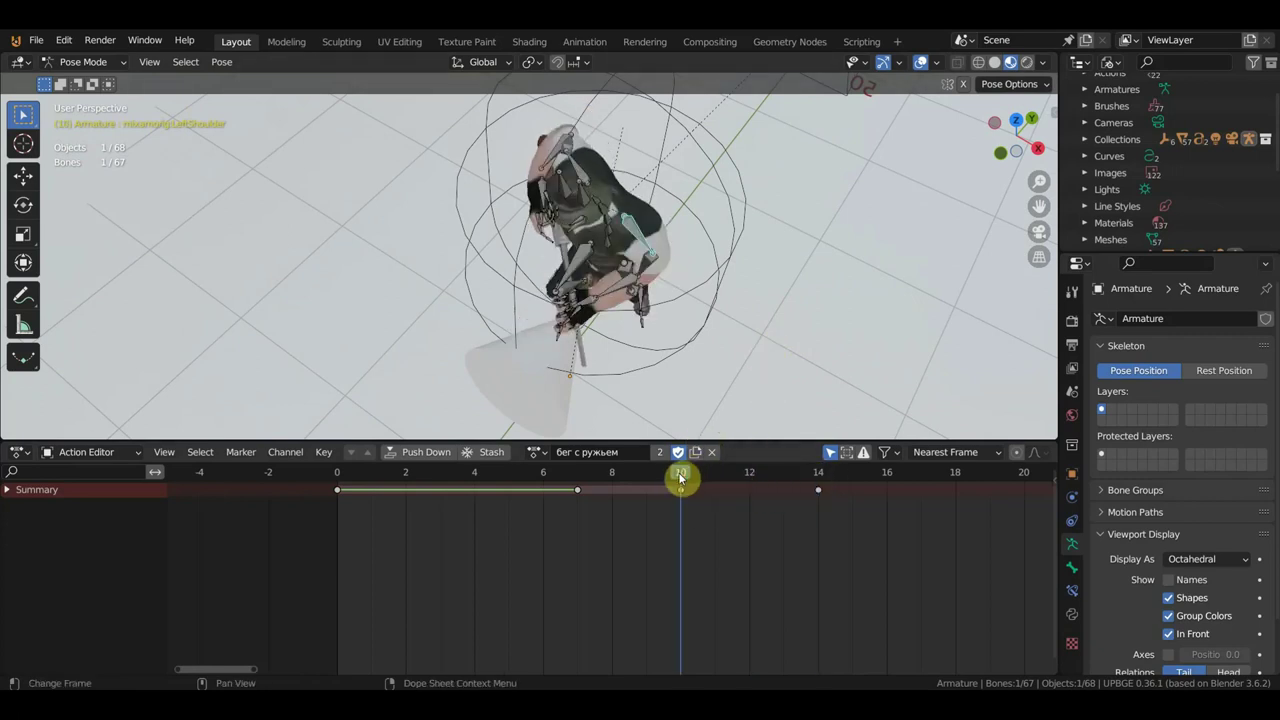
middle_drag(777, 334, 734, 229)
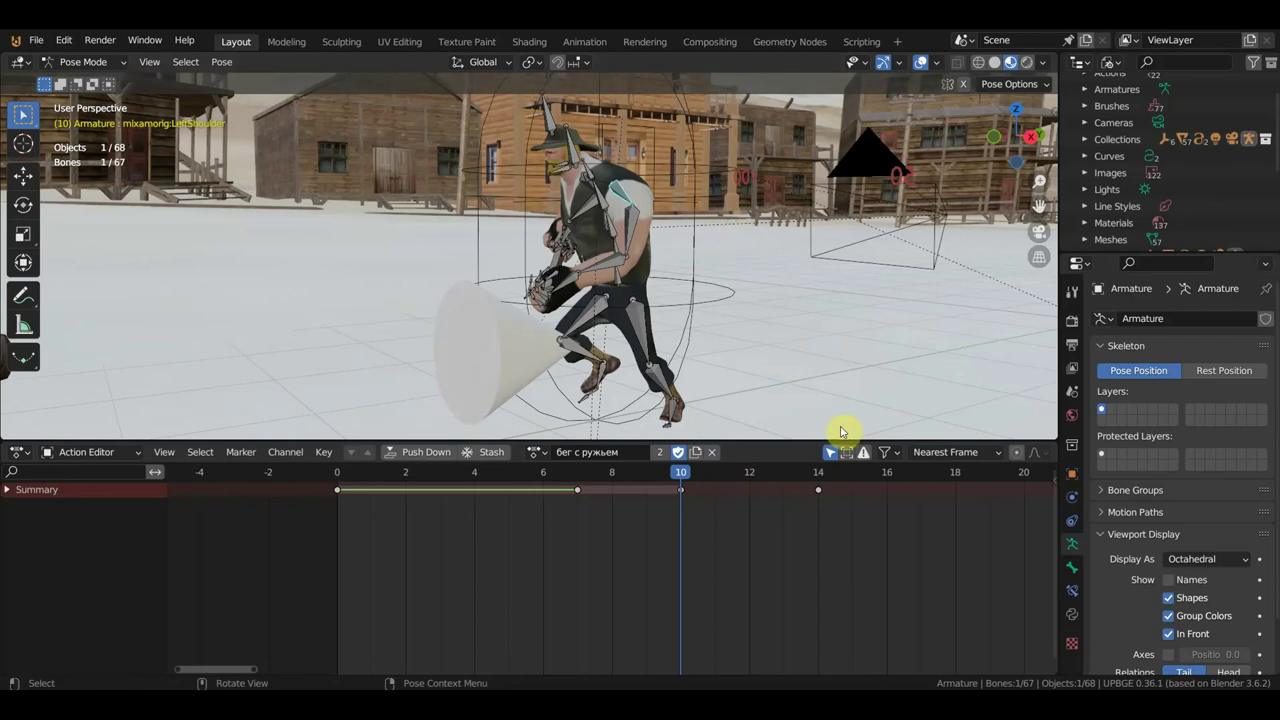
click(752, 475)
middle_drag(780, 299, 827, 437)
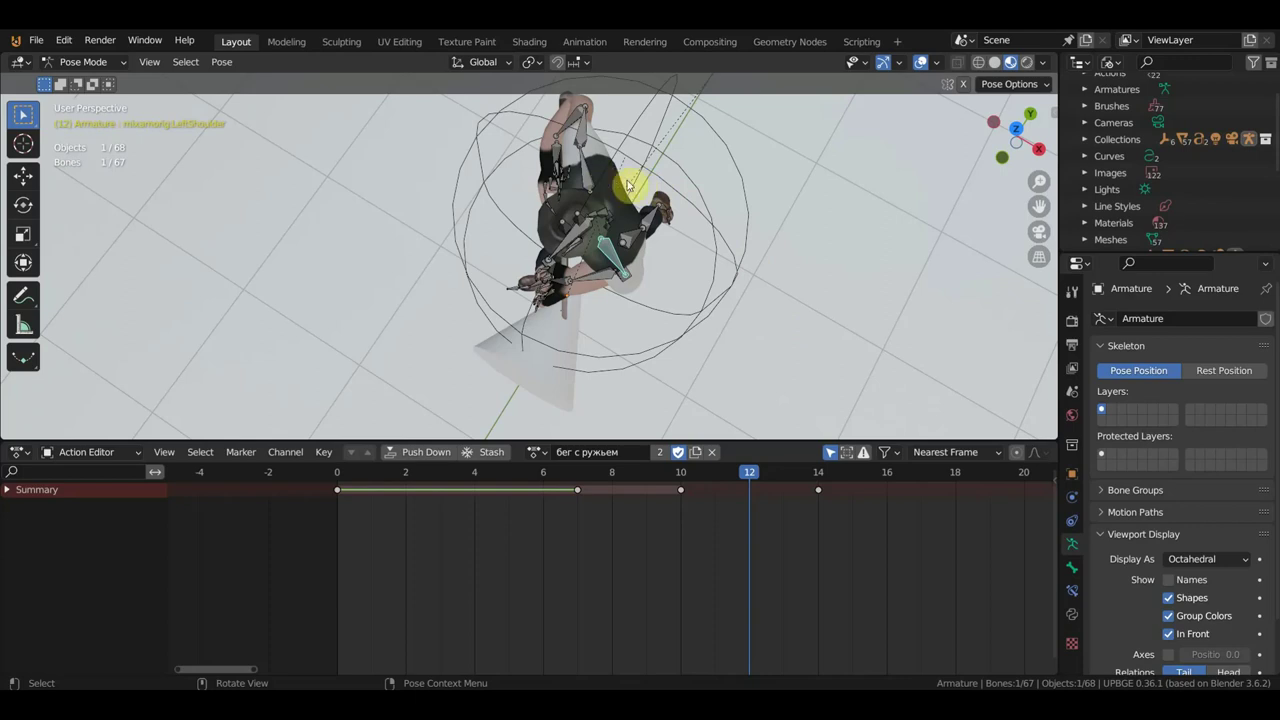
Move the left shoulder bone to a new position and key that pose at frame 12
mouse_move(764, 364)
middle_down()
mouse_move(743, 289)
mouse_move(754, 309)
middle_up()
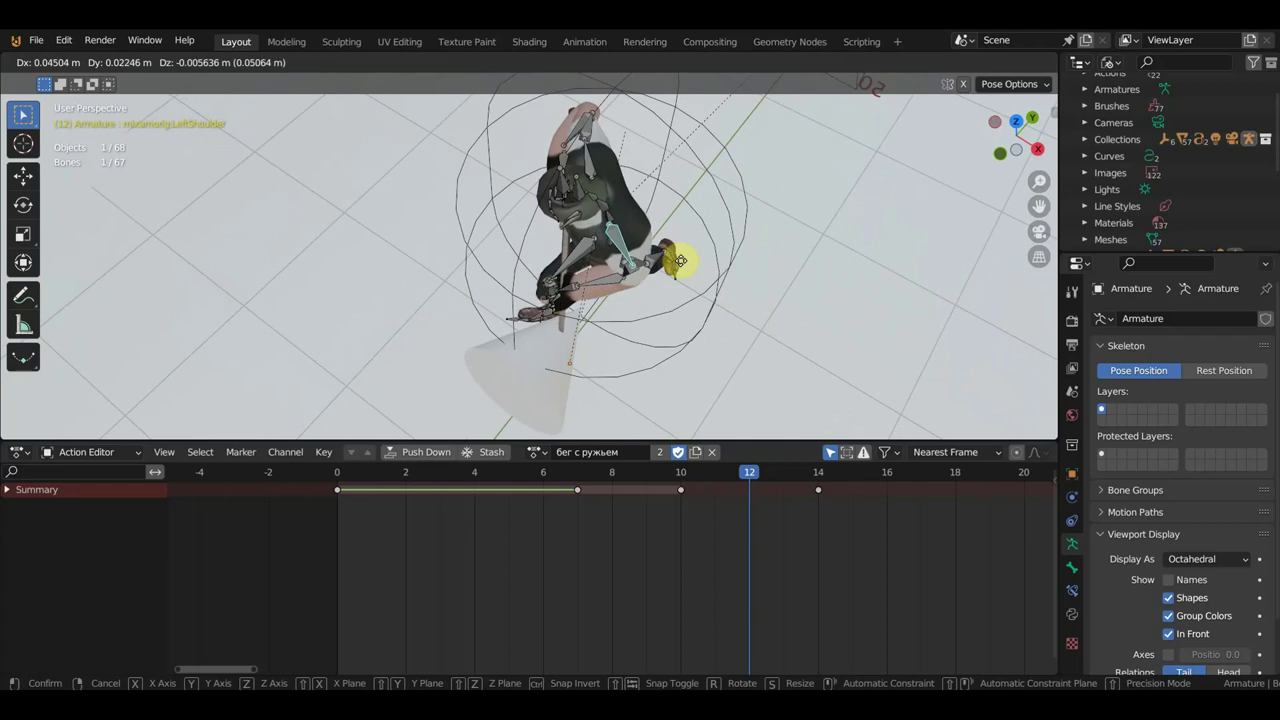
click(686, 265)
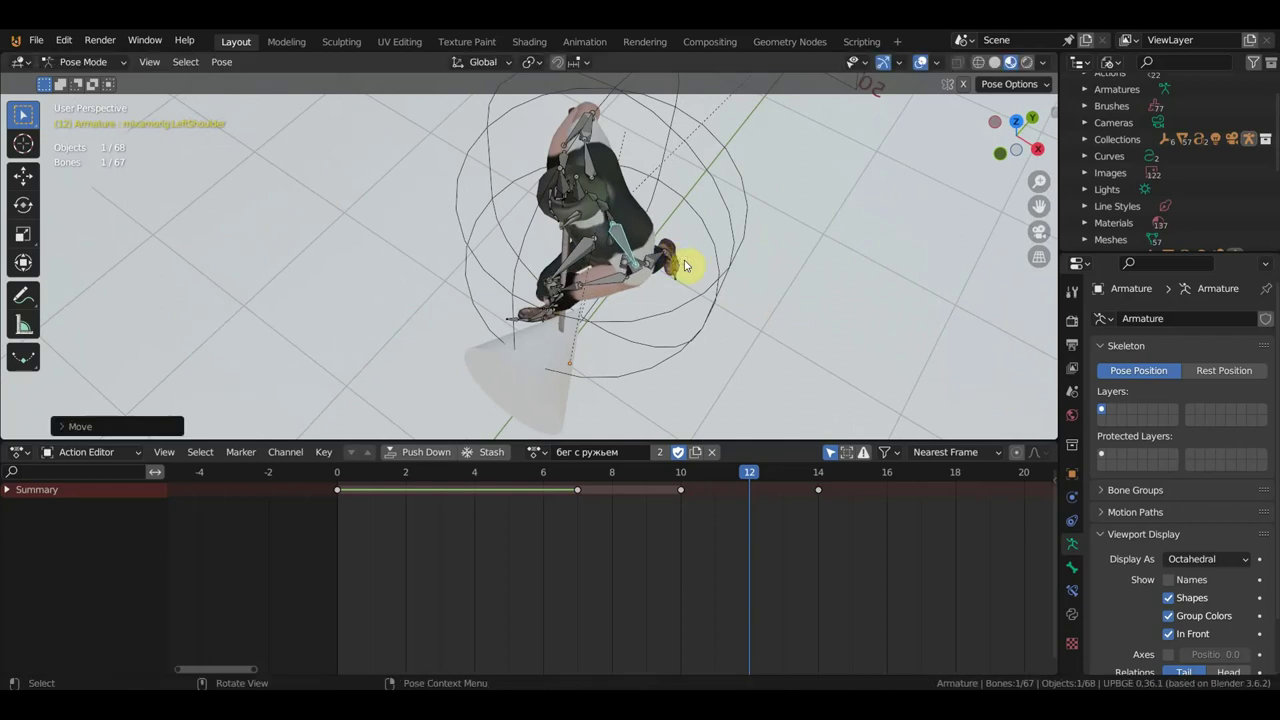
key(i)
mouse_move(755, 477)
mouse_down()
mouse_move(783, 485)
mouse_move(762, 491)
mouse_move(879, 518)
mouse_up()
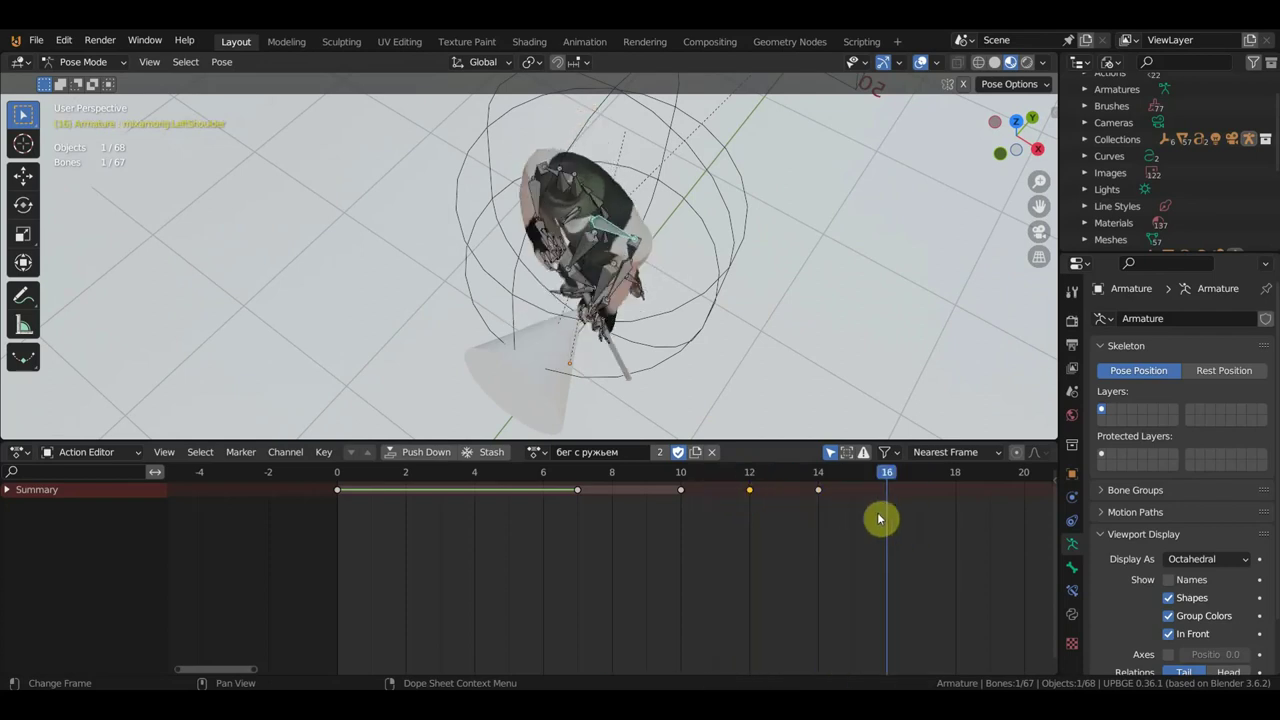
Select the frame-0 summary key and duplicate it toward frame 15
mouse_move(816, 343)
middle_down()
mouse_move(808, 247)
mouse_move(735, 237)
middle_up()
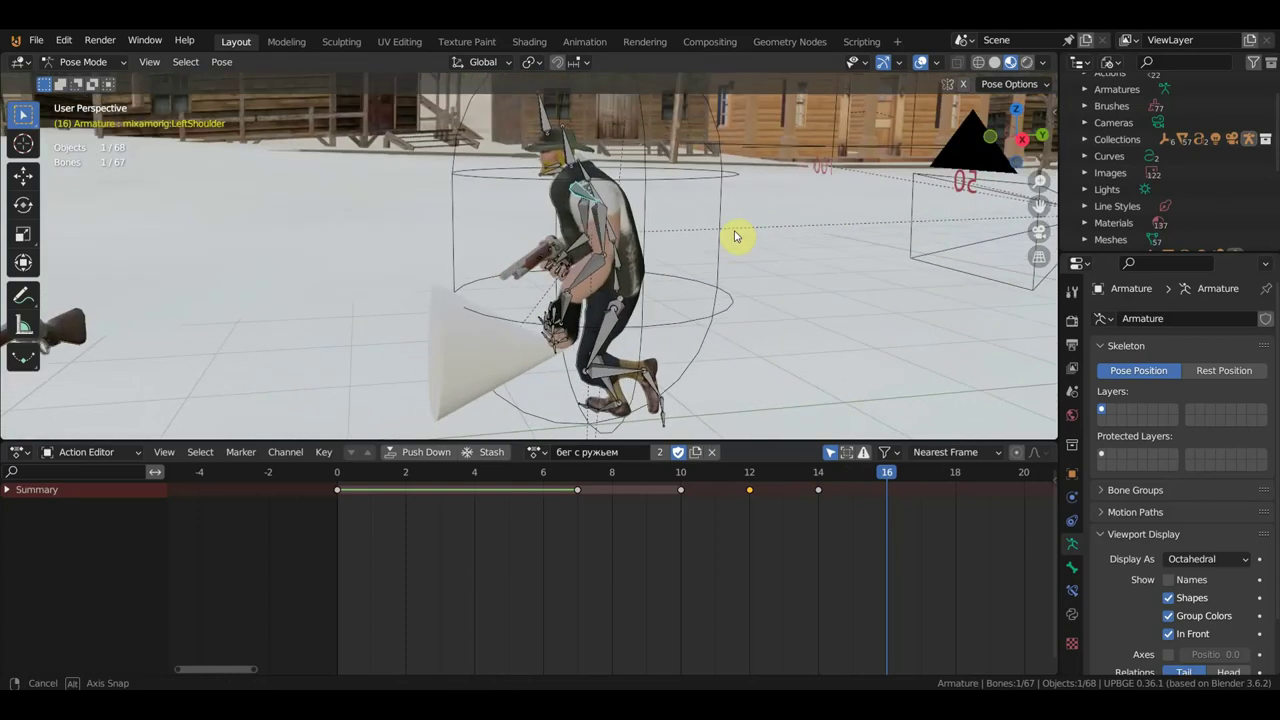
click(333, 489)
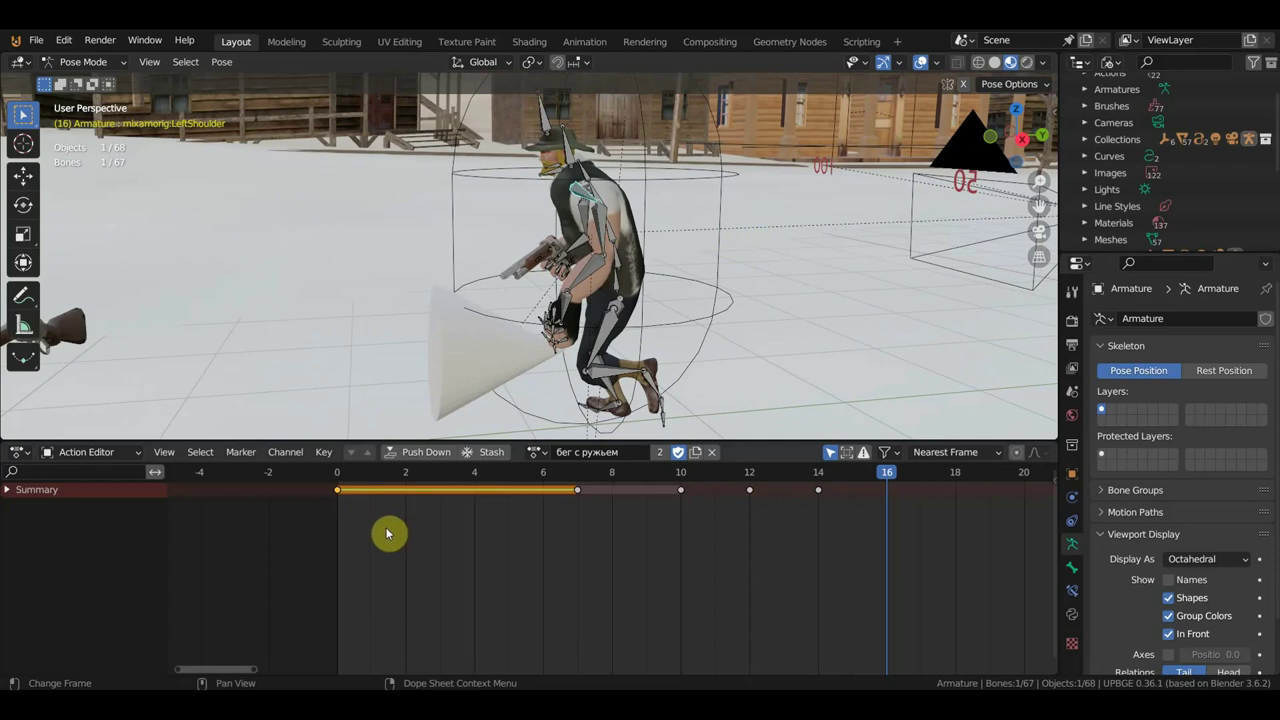
key(shift+d)
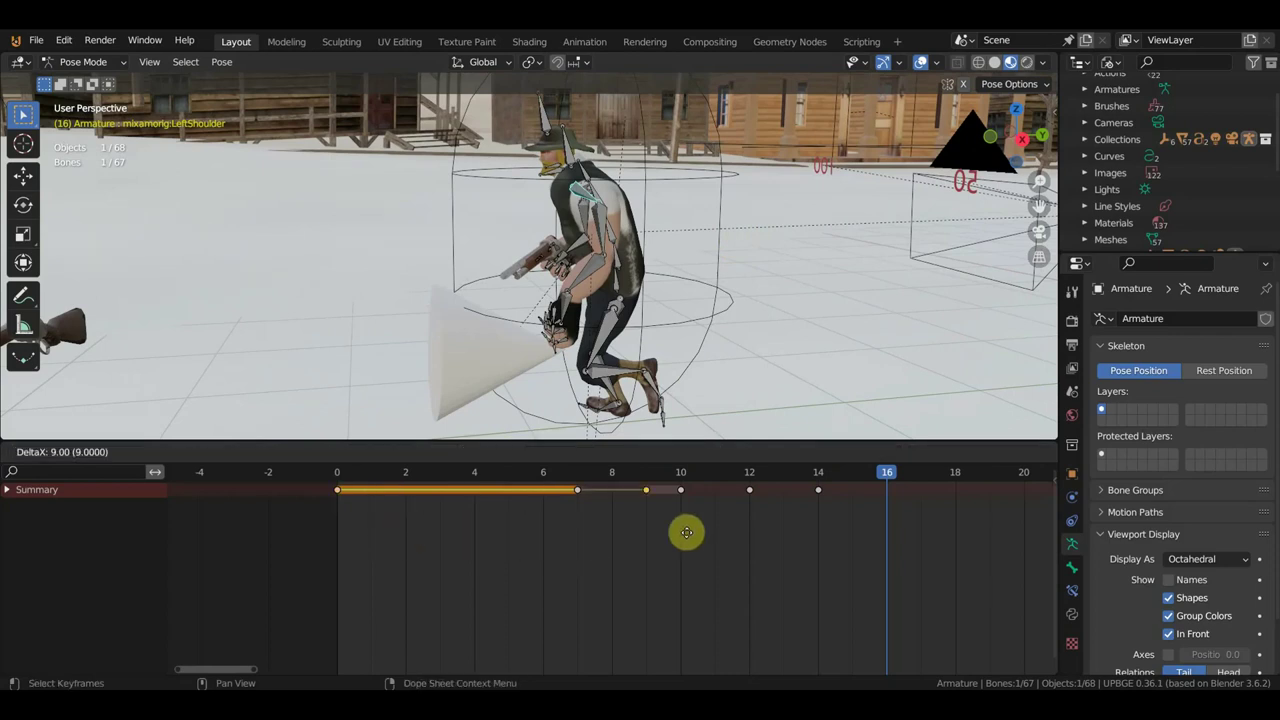
Cancel the duplicated key and make the left hand bone active
right_click(920, 531)
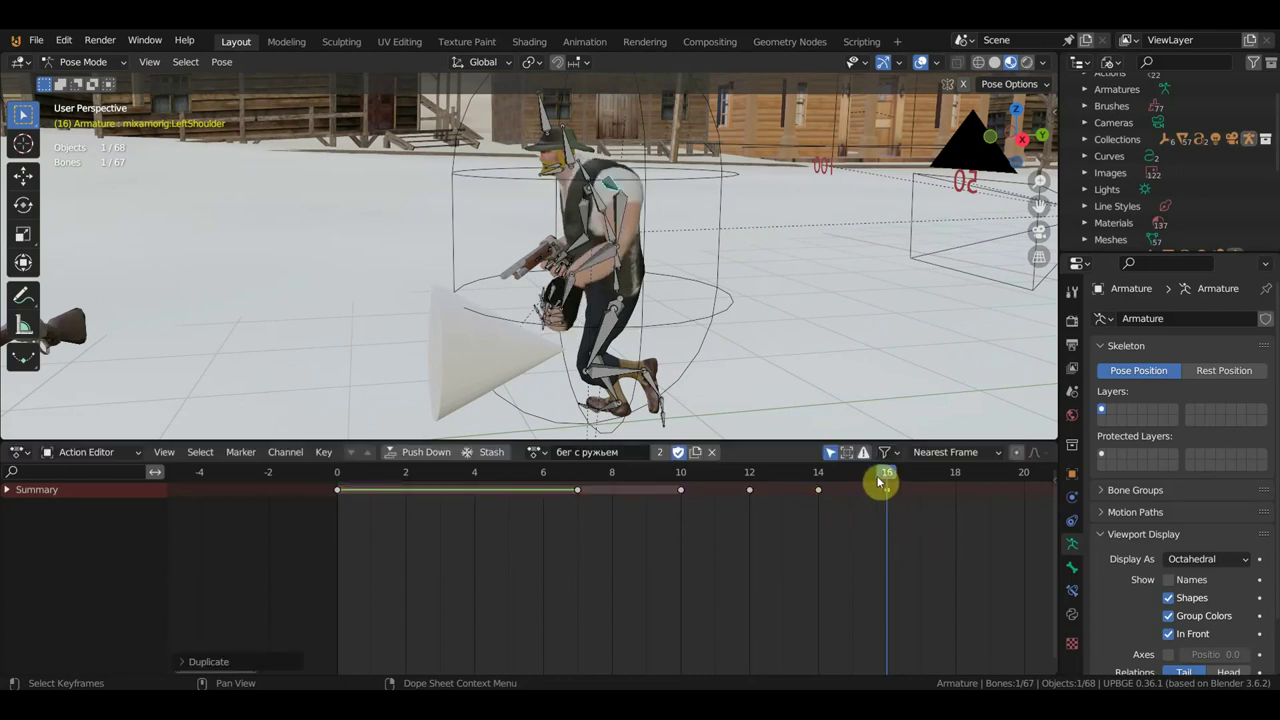
mouse_move(878, 483)
mouse_down()
mouse_move(484, 488)
mouse_move(810, 510)
mouse_up()
middle_drag(775, 400, 763, 323)
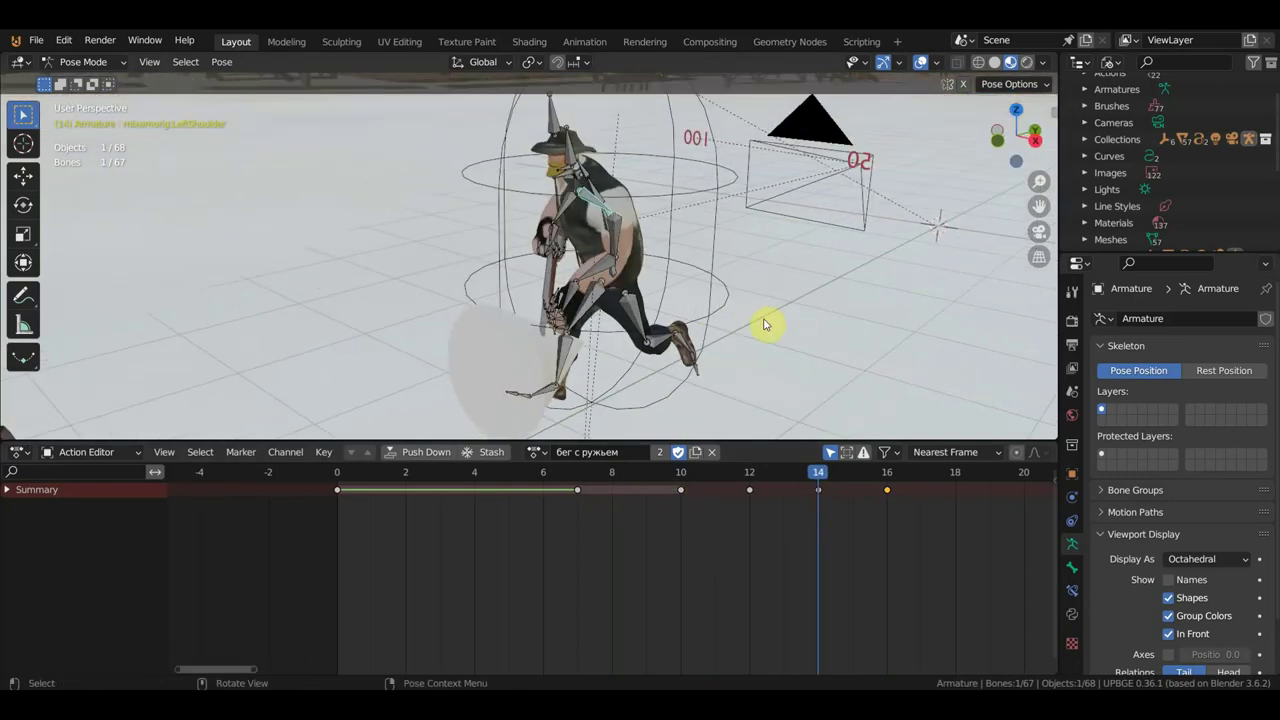
click(580, 297)
click(735, 482)
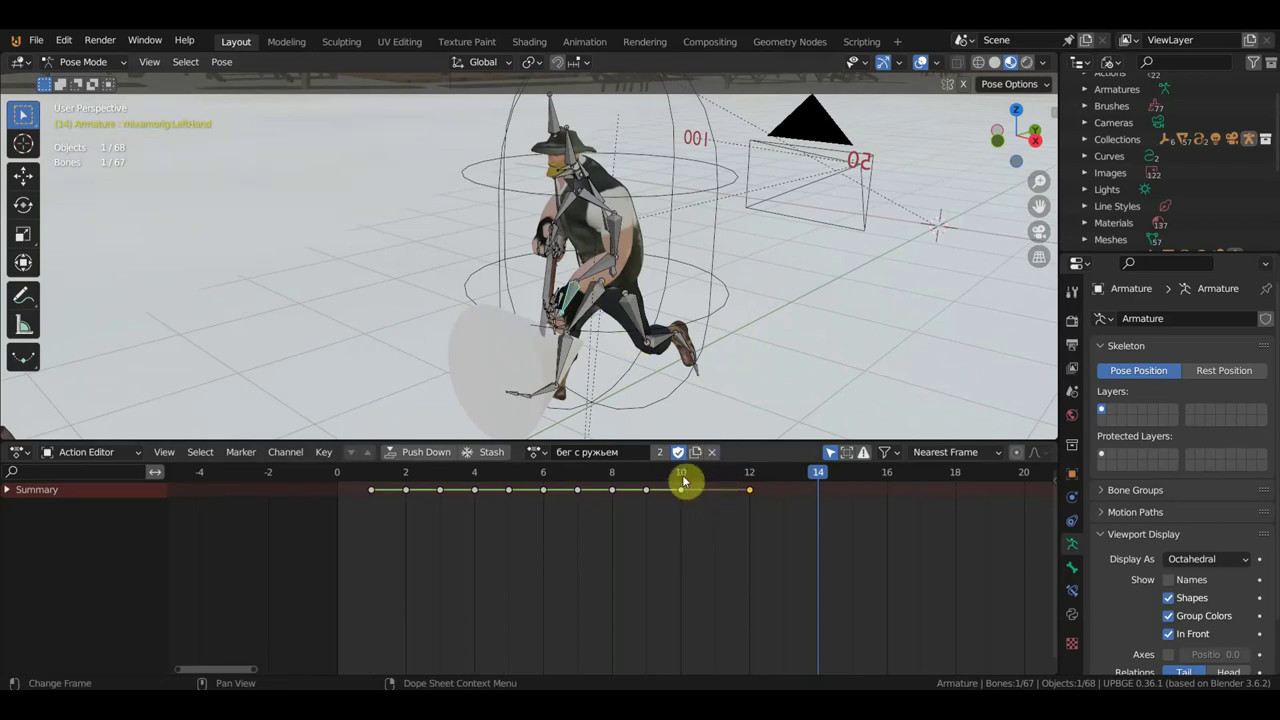
Rotate the left hand about 56° onto the rifle, then return to frame 1
mouse_move(814, 472)
mouse_down()
mouse_move(775, 481)
mouse_move(874, 486)
mouse_up()
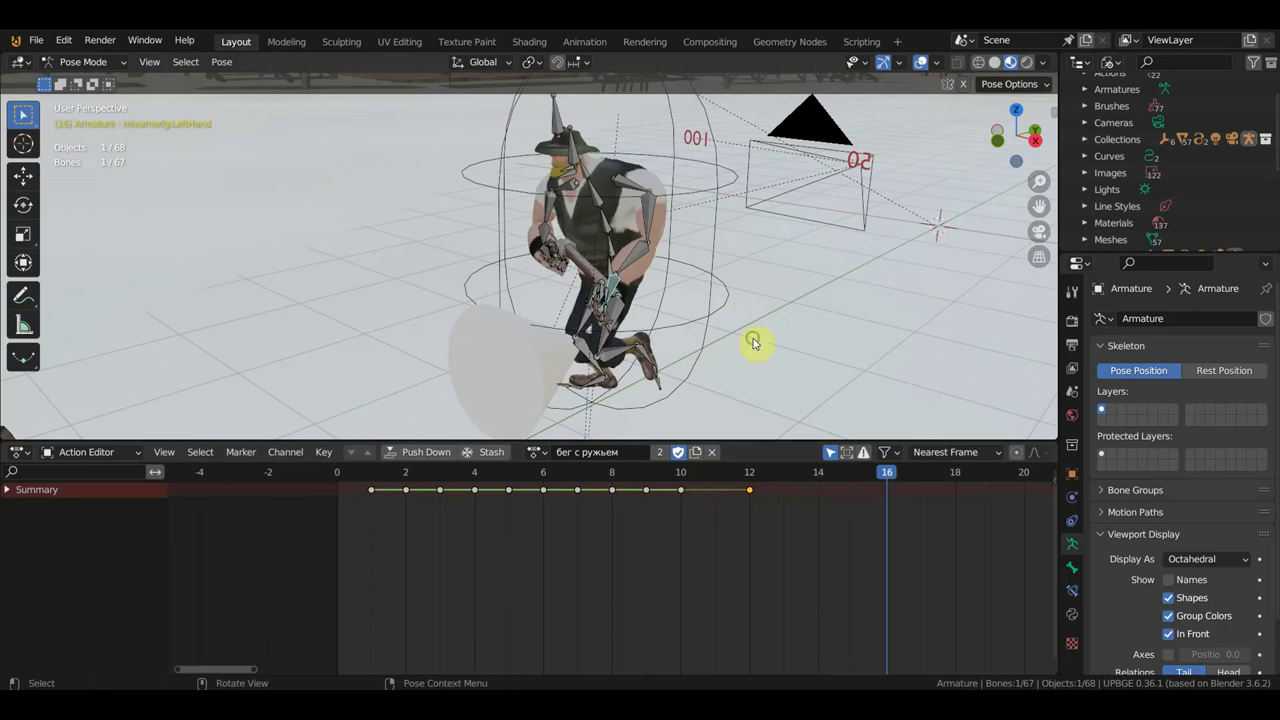
middle_drag(754, 343, 693, 321)
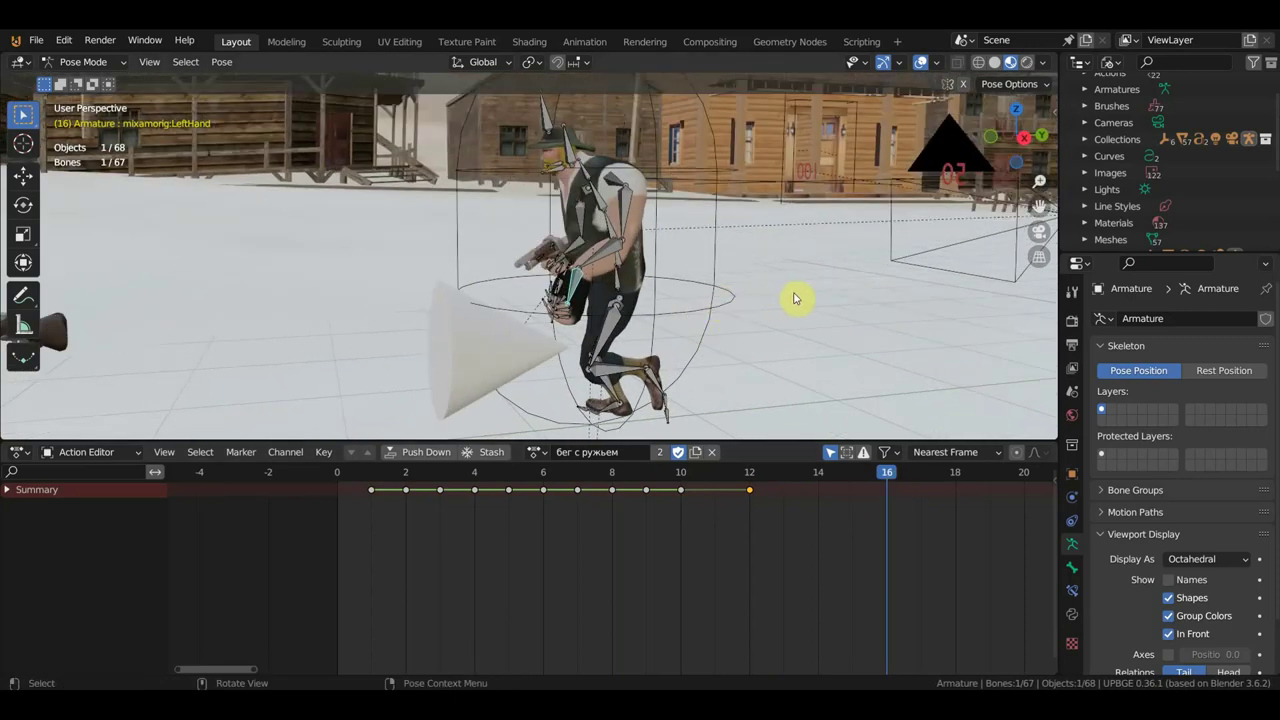
key(r)
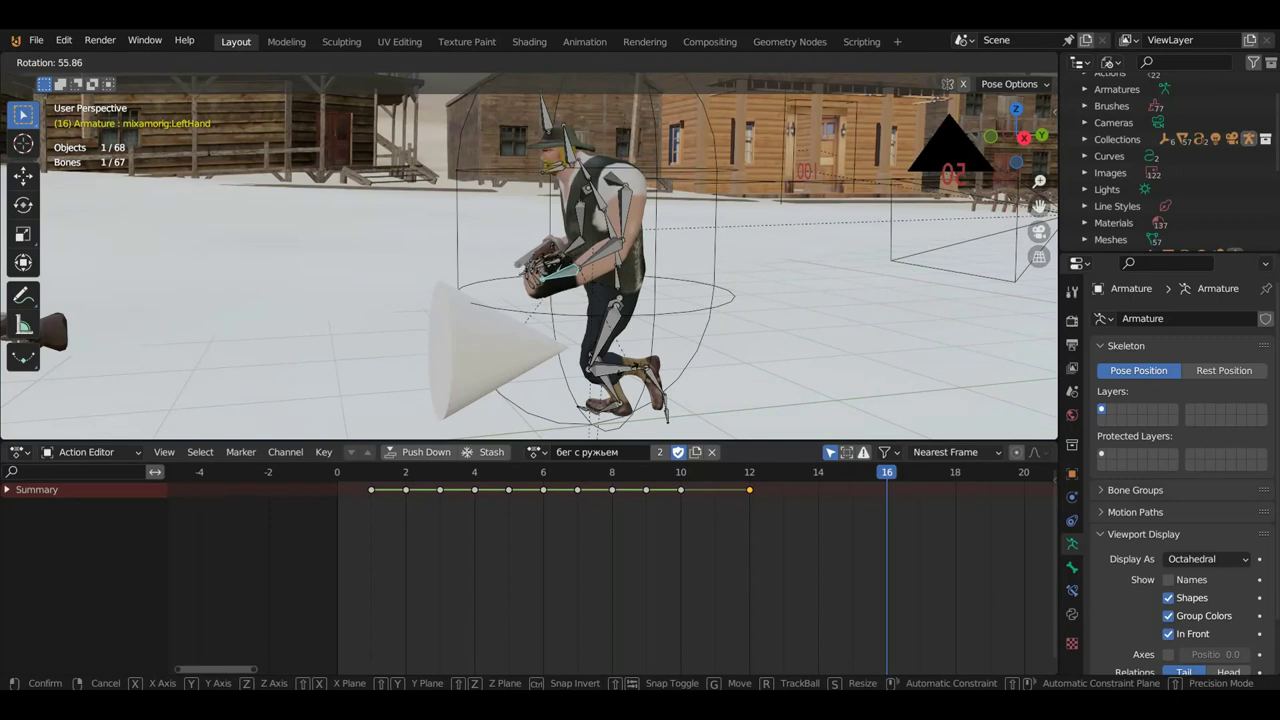
click(620, 375)
click(370, 478)
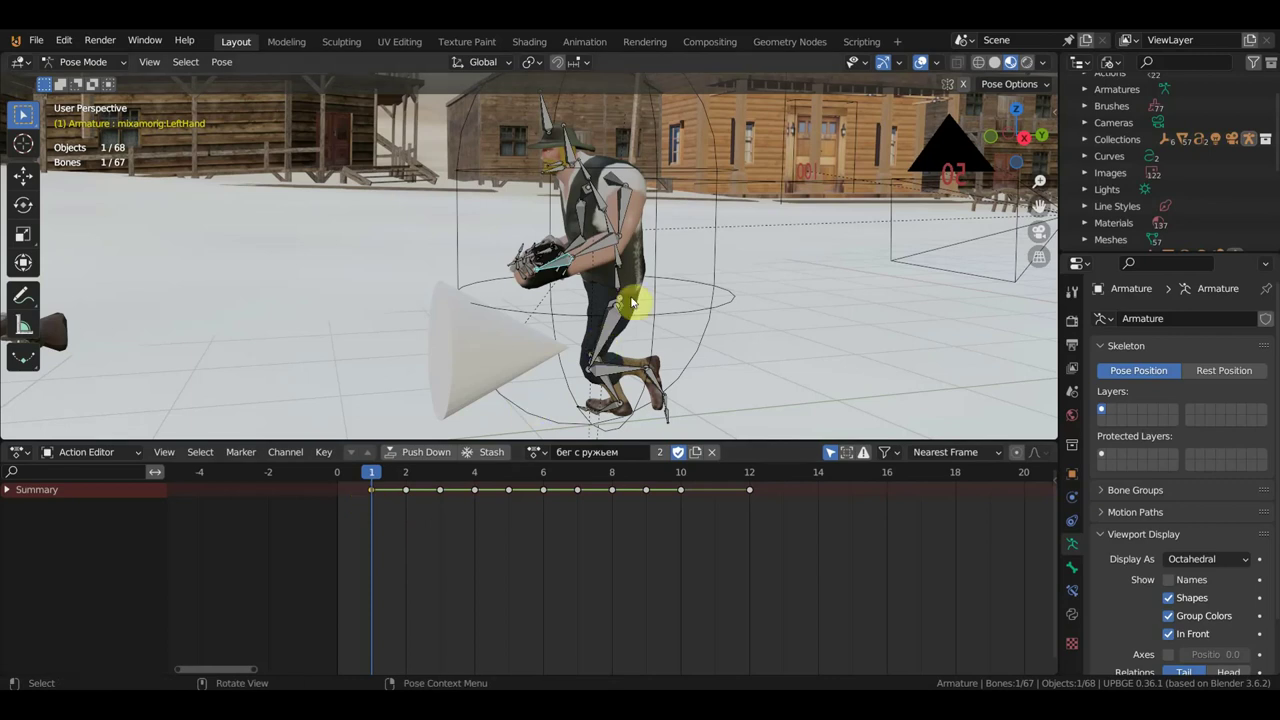
Select all bones and insert a Location & Rotation key at frame 0
key(a)
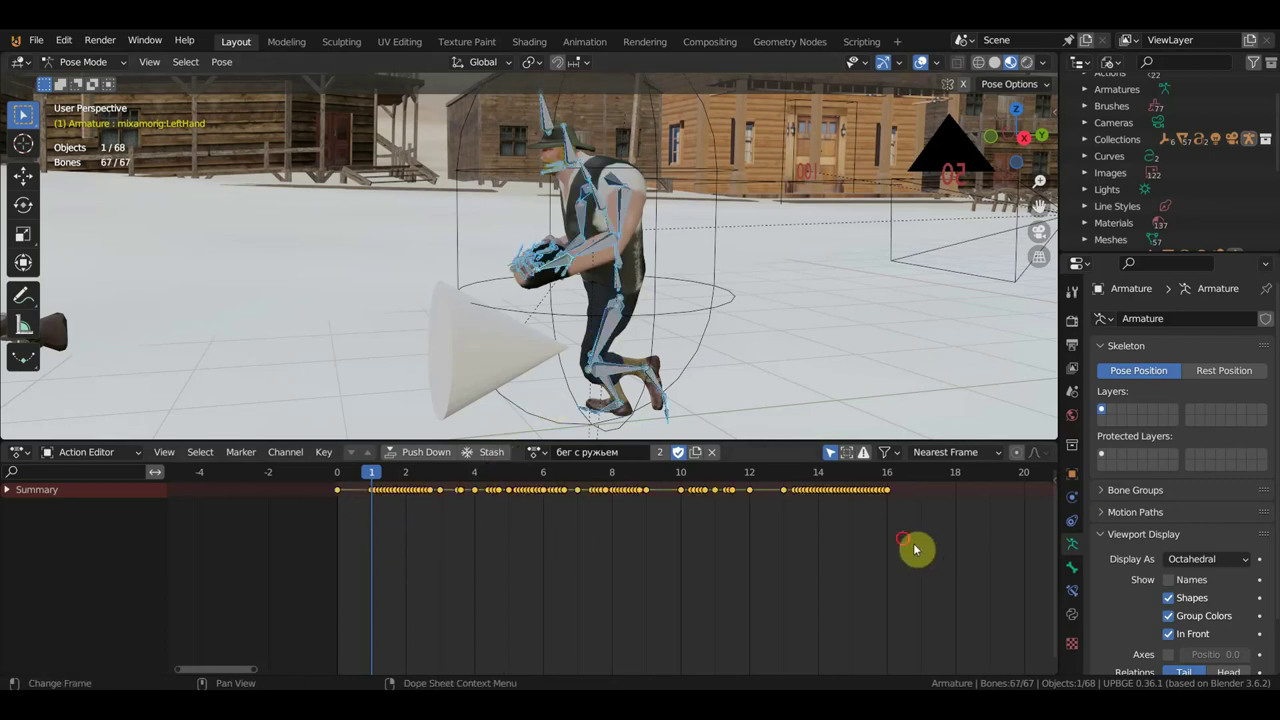
drag(904, 540, 330, 486)
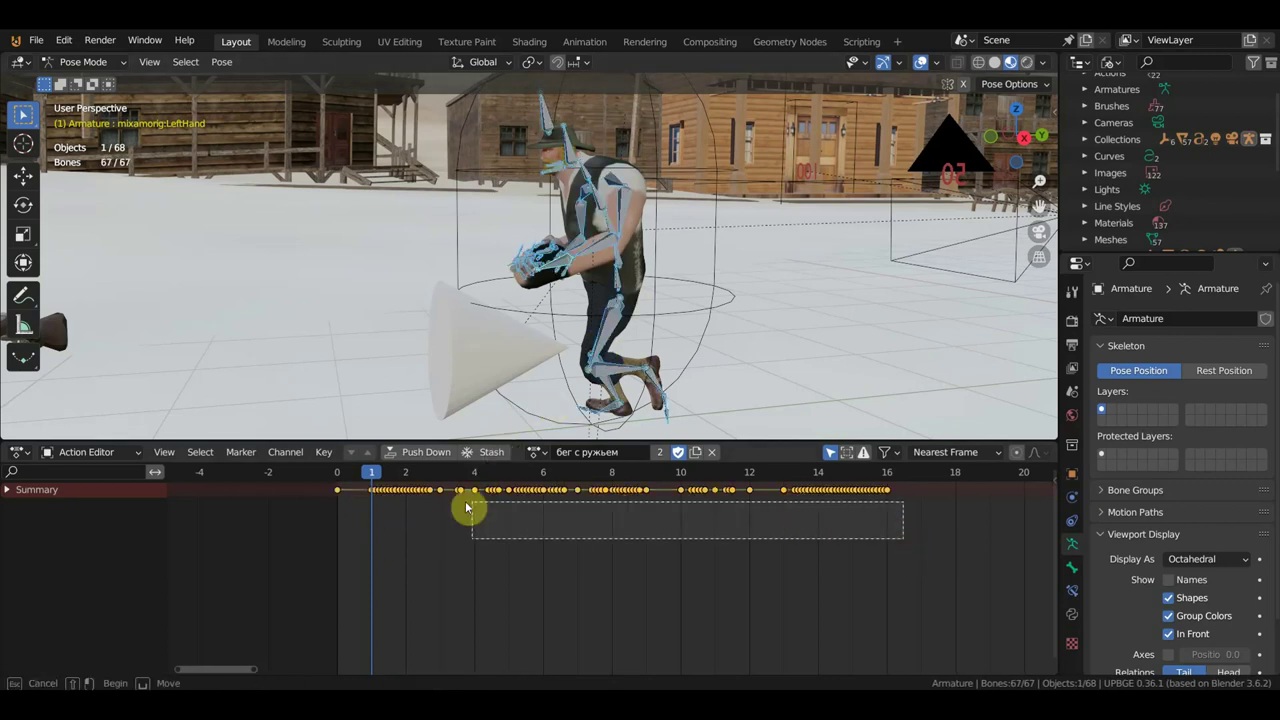
click(336, 488)
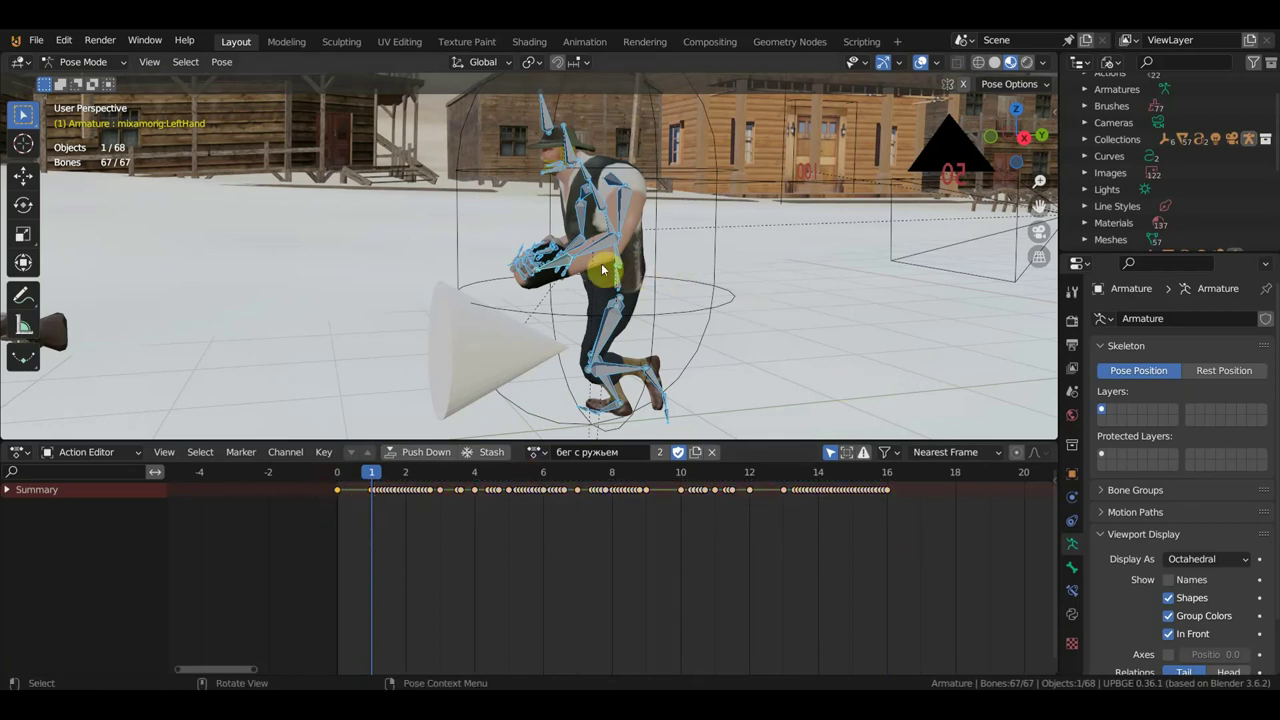
drag(912, 552, 336, 474)
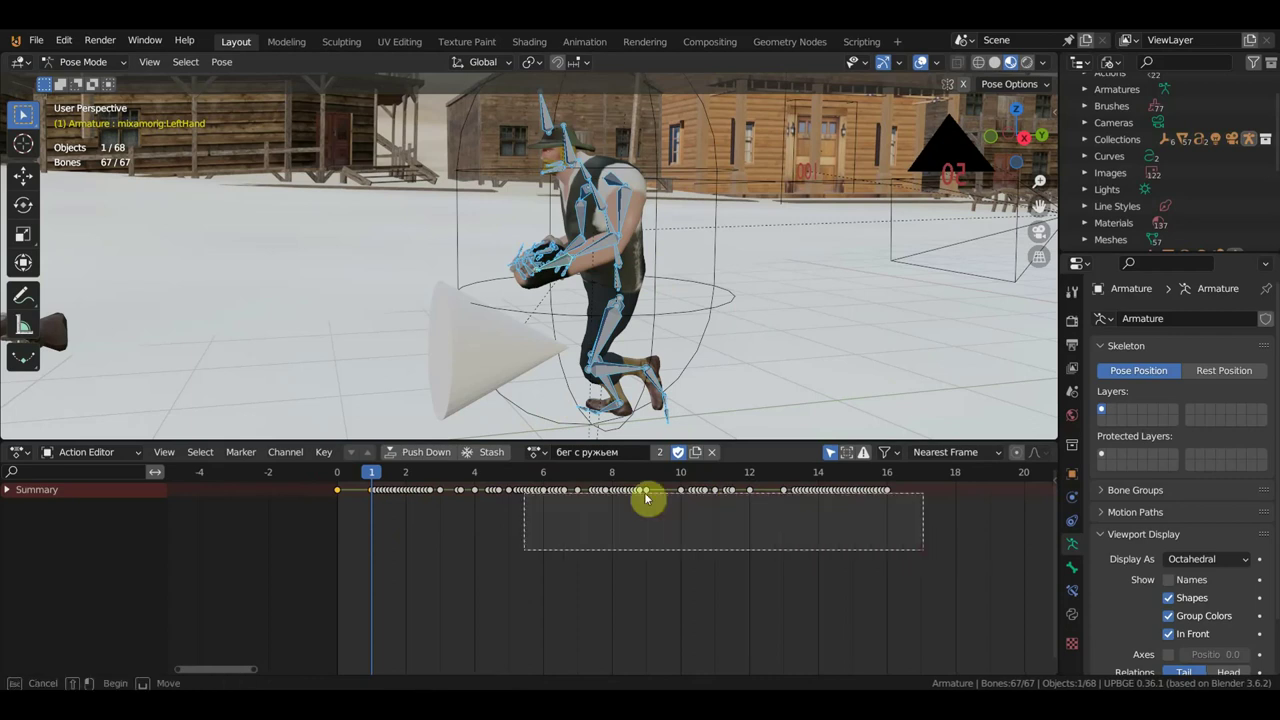
click(338, 478)
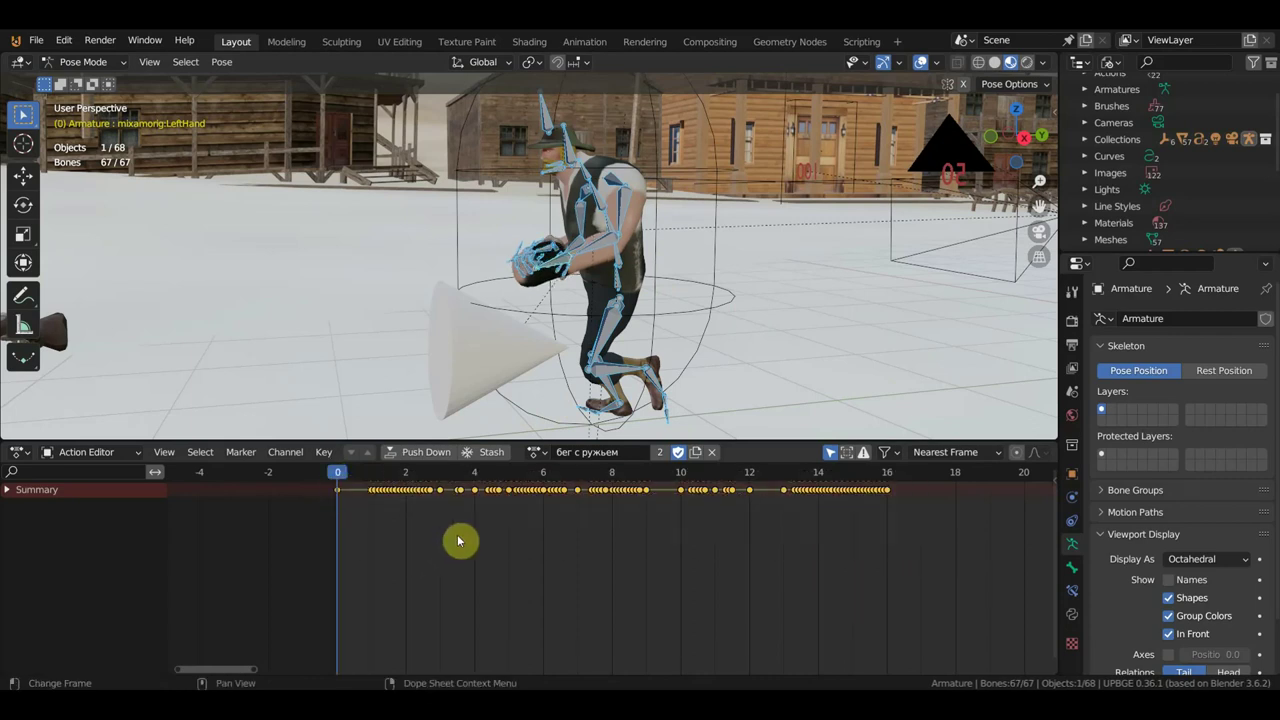
key(i)
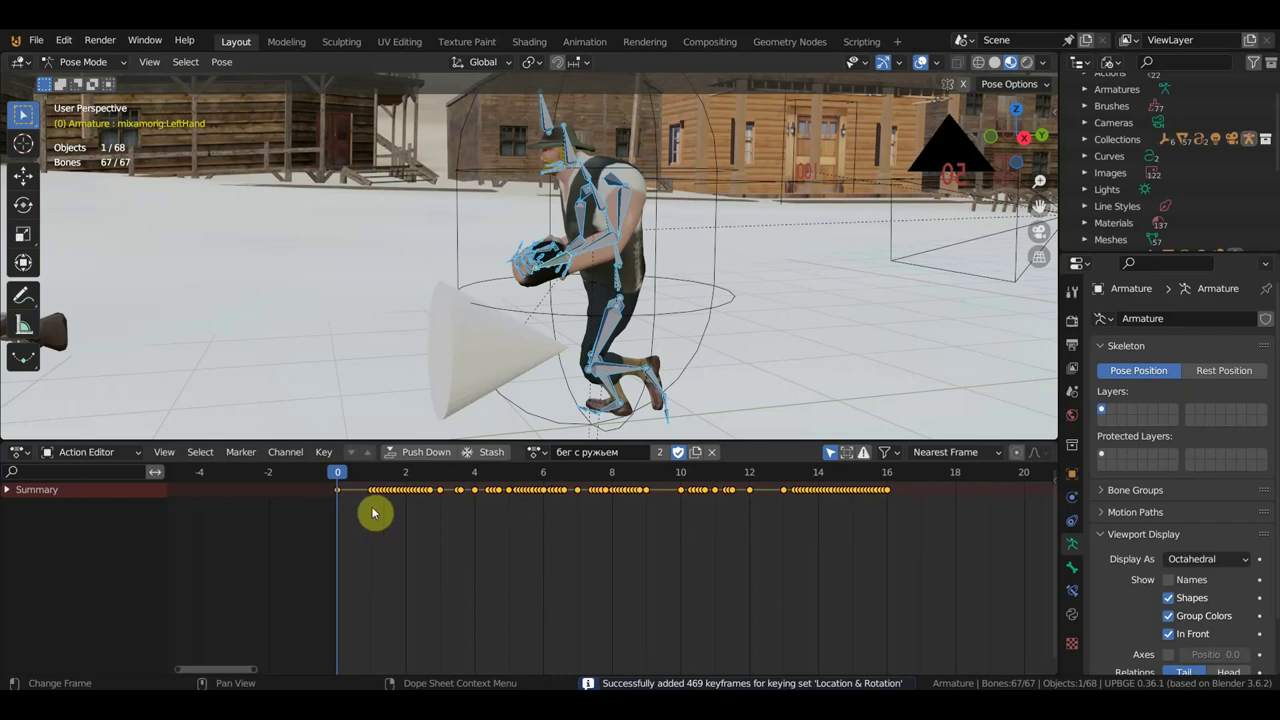
Copy the left hand's frame-0 key to frame 16 and check the pose there
click(565, 262)
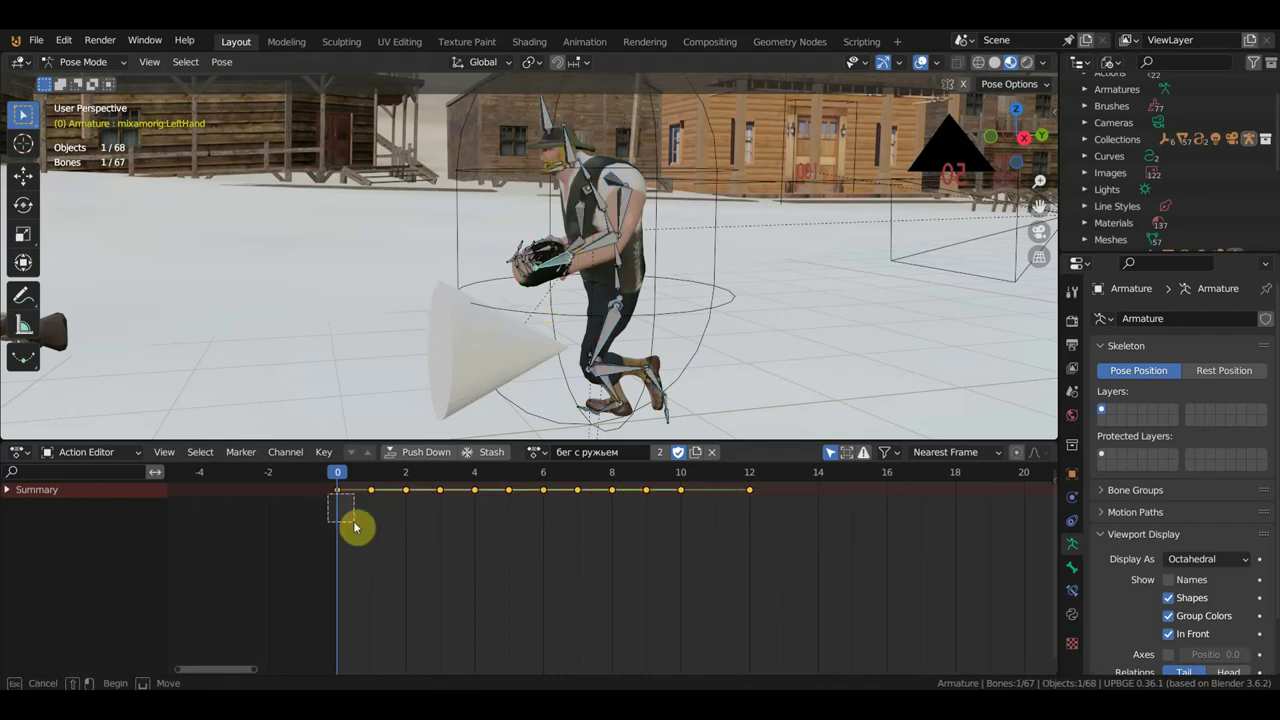
key(g)
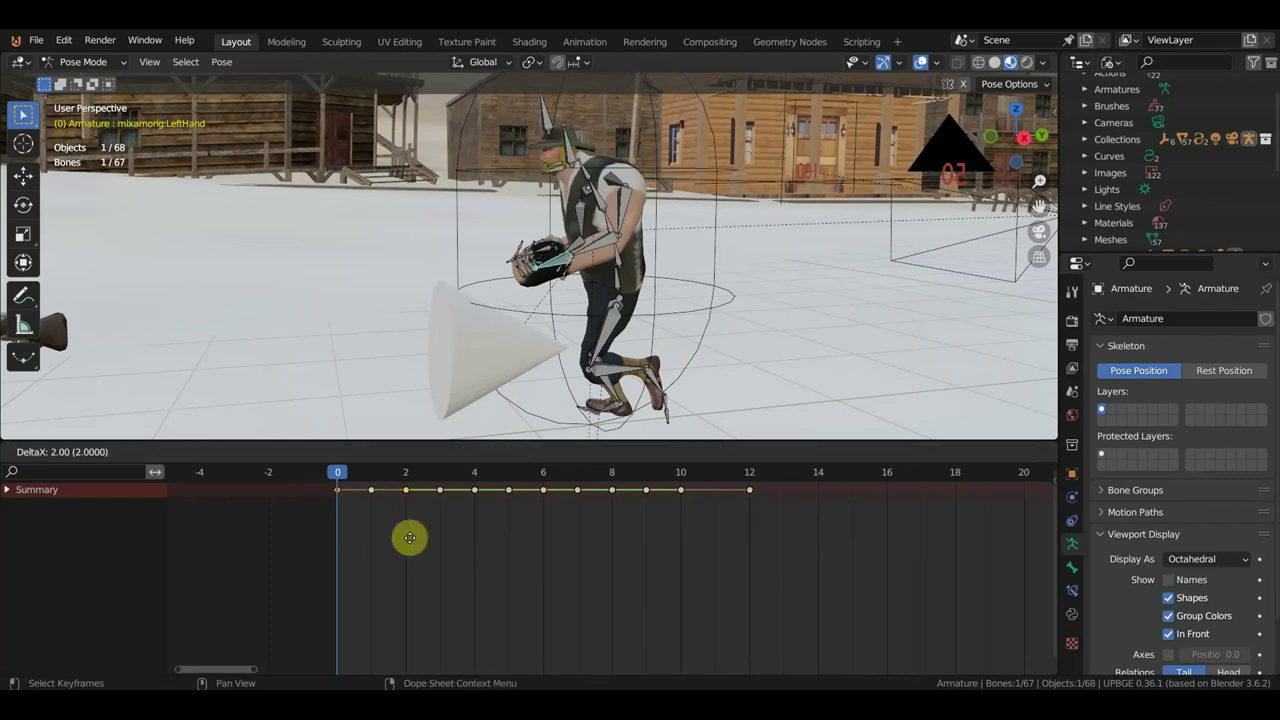
click(883, 530)
click(887, 476)
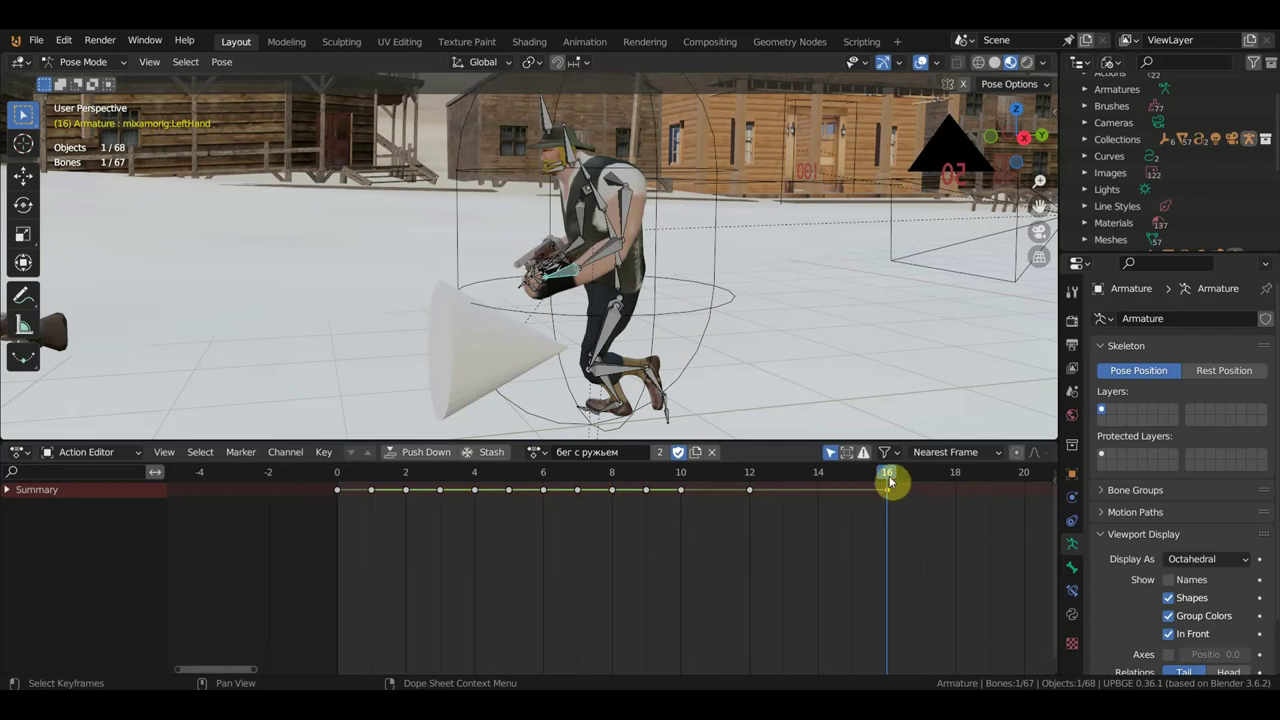
click(822, 480)
mouse_move(777, 357)
middle_down()
mouse_move(915, 322)
mouse_move(684, 311)
mouse_move(725, 291)
middle_up()
click(920, 62)
middle_drag(925, 66, 962, 236)
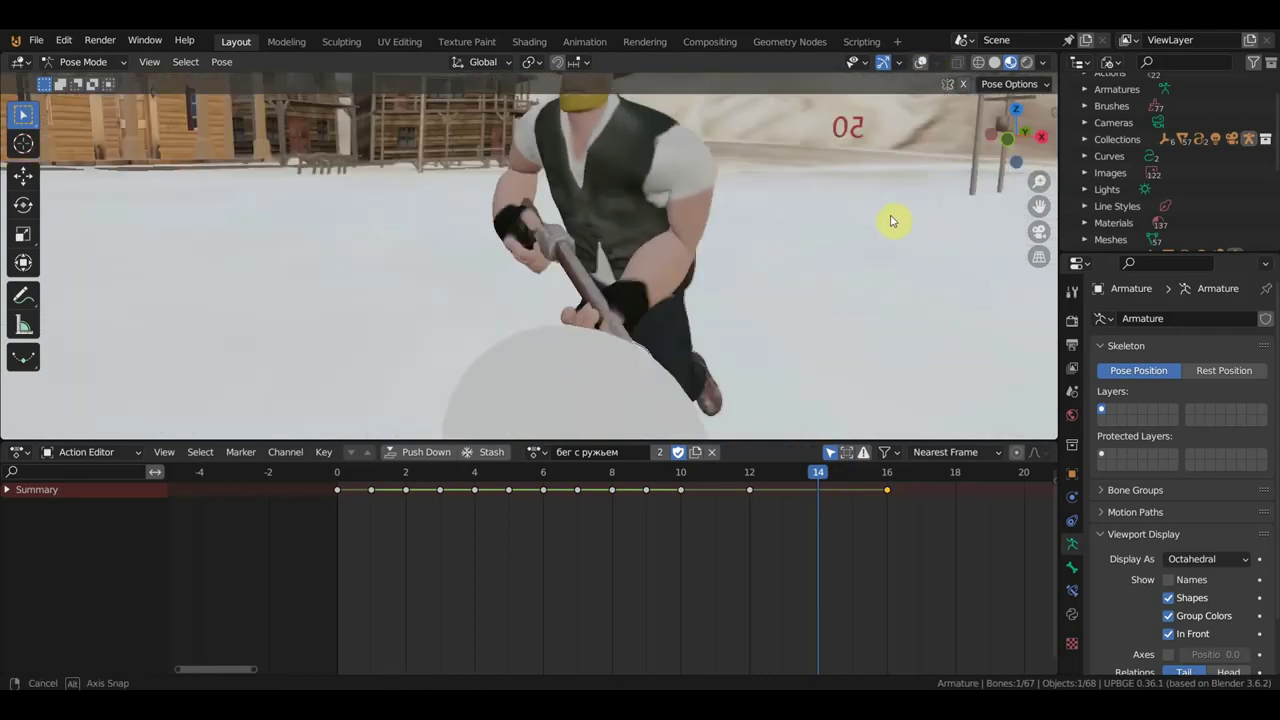
middle_drag(962, 236, 797, 194)
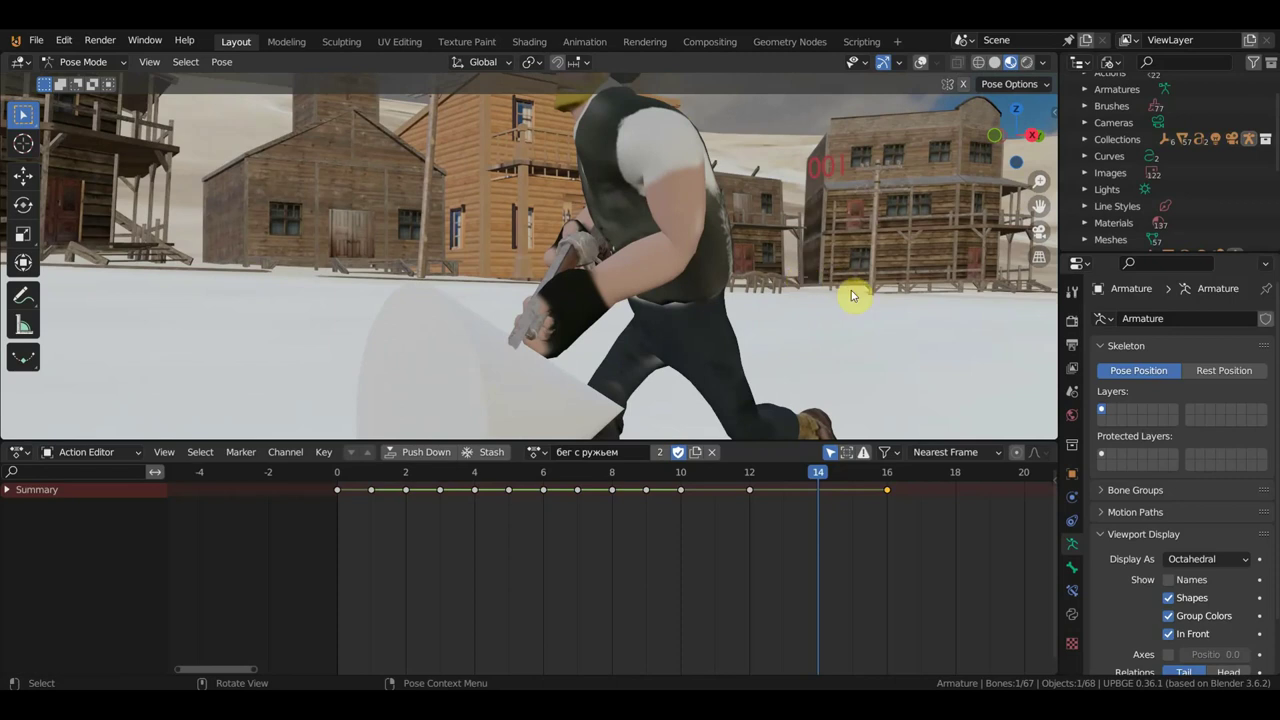
click(750, 472)
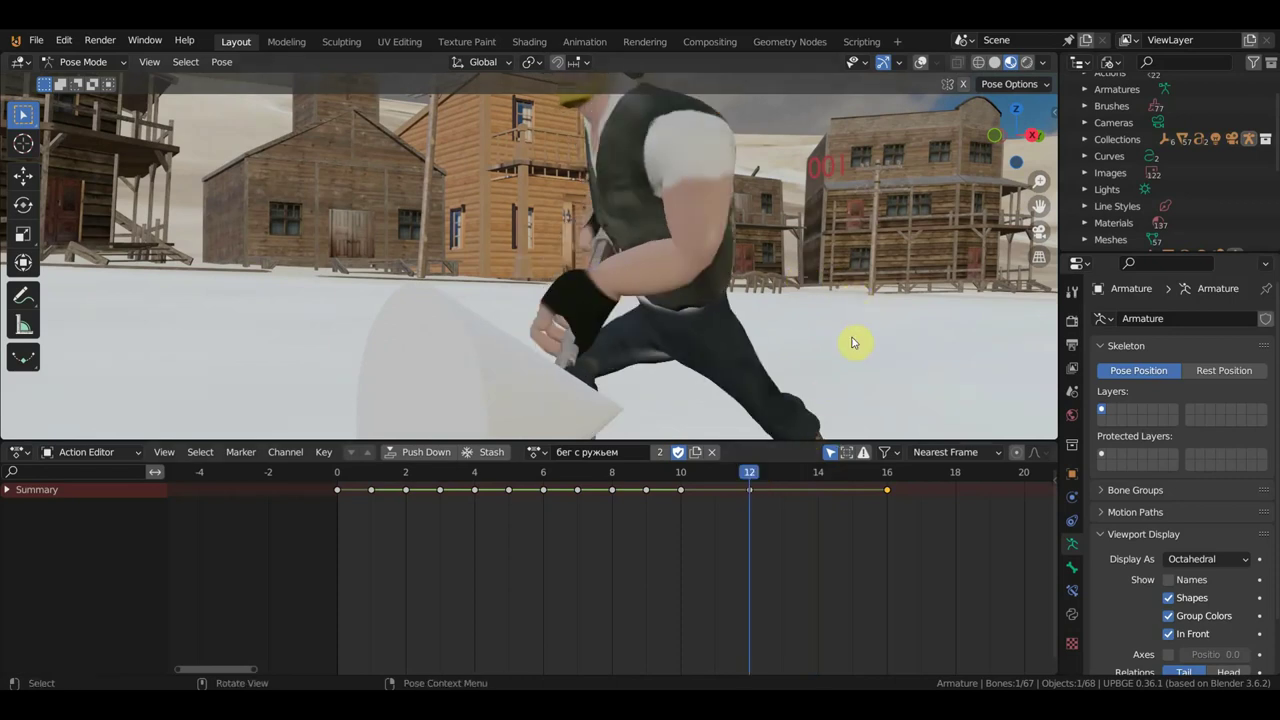
click(812, 476)
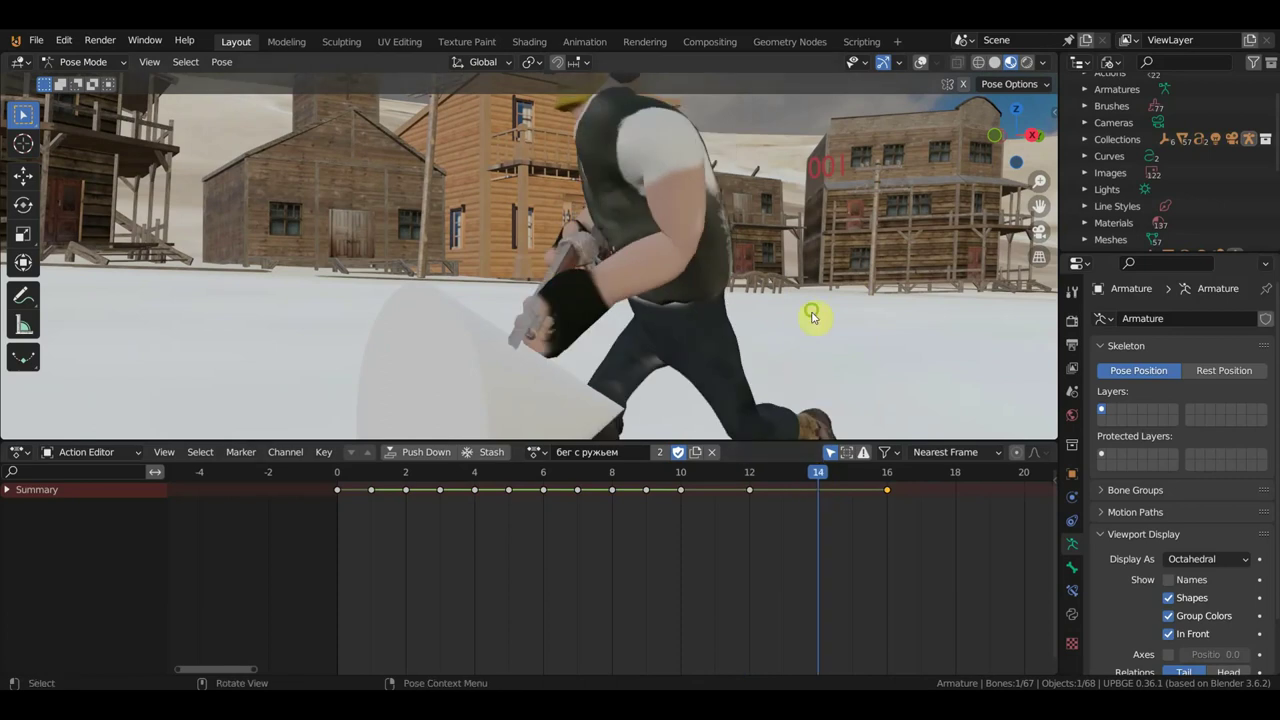
mouse_move(812, 318)
middle_down()
mouse_move(895, 379)
mouse_move(888, 408)
middle_up()
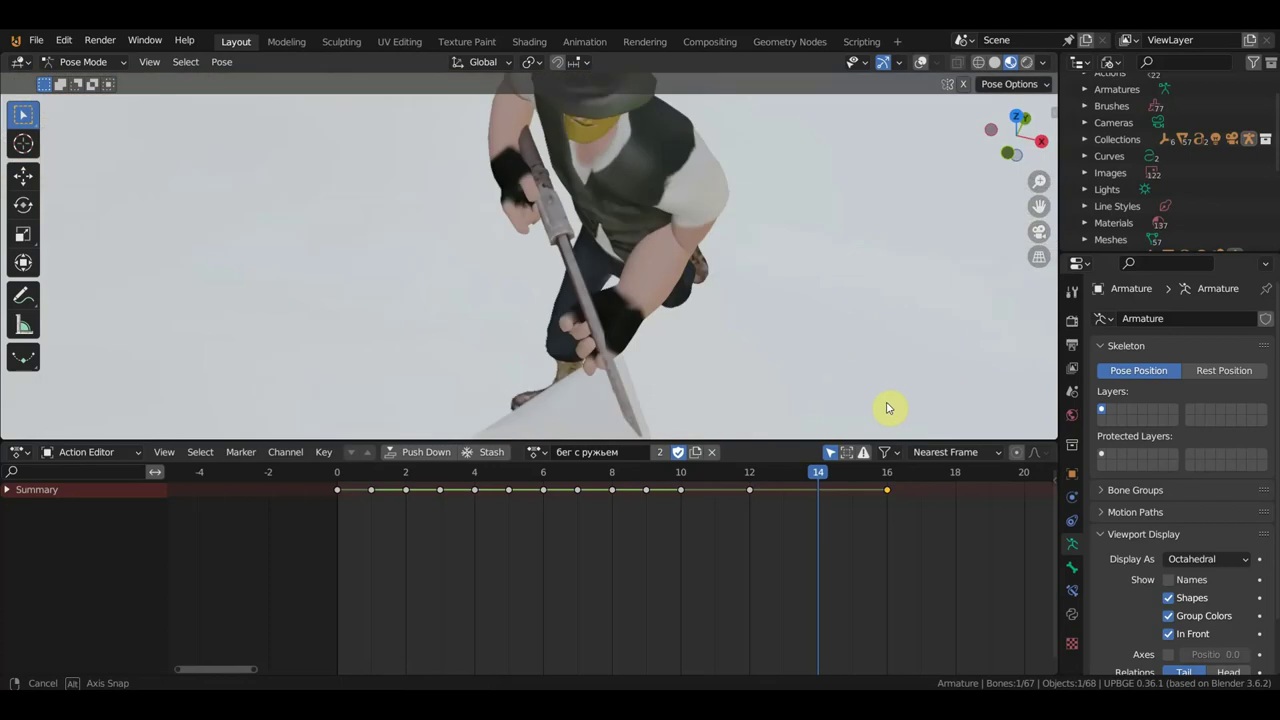
middle_drag(888, 408, 780, 329)
key(r)
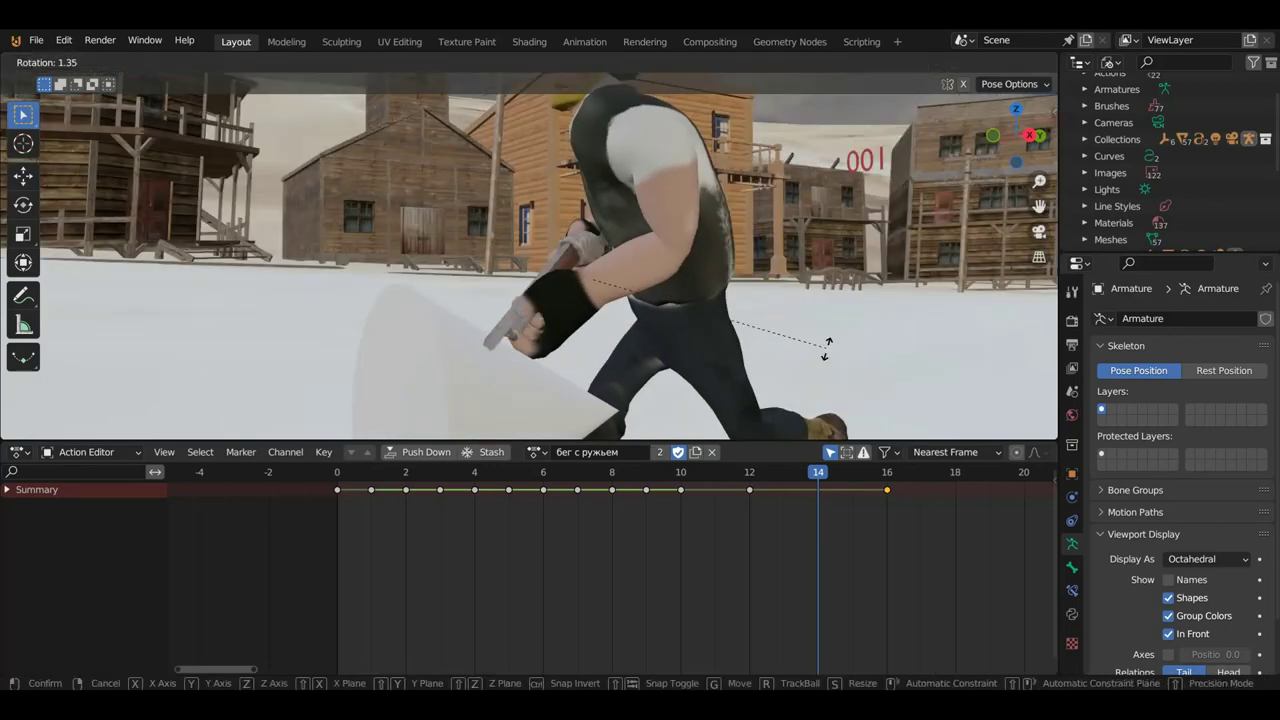
click(806, 388)
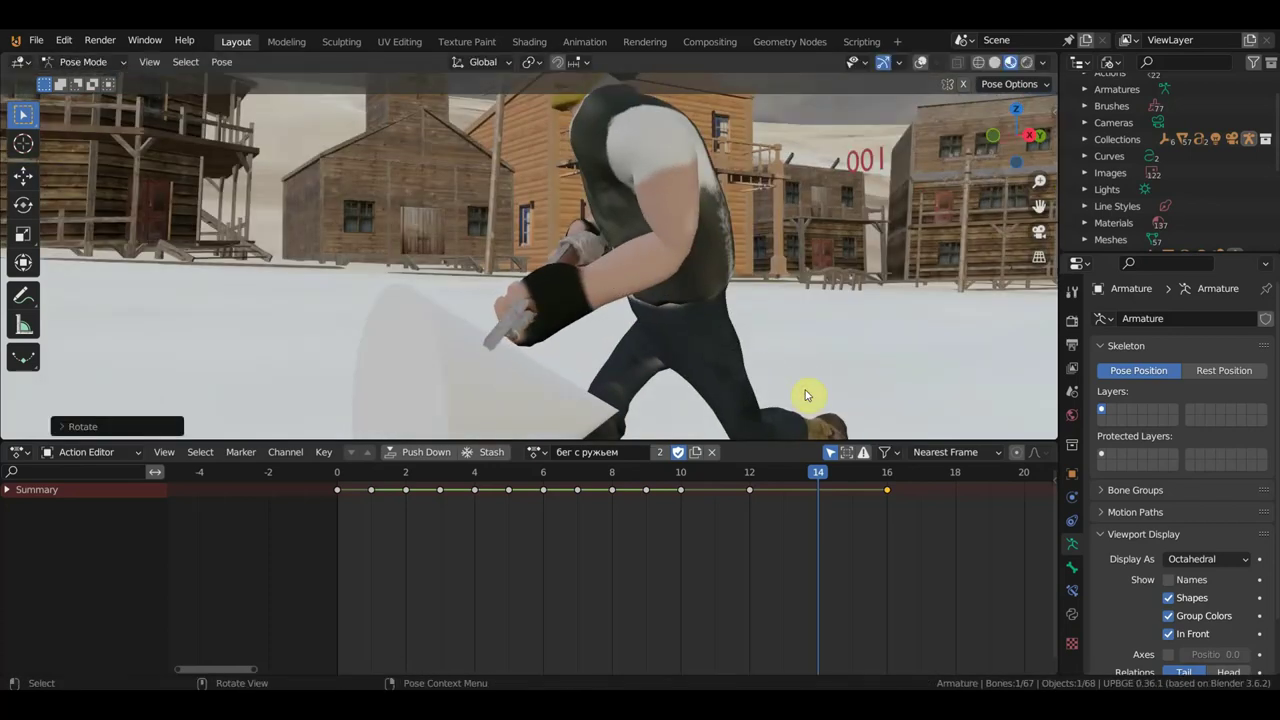
key(i)
mouse_move(784, 524)
mouse_down()
mouse_move(746, 485)
mouse_move(705, 483)
mouse_move(753, 484)
mouse_up()
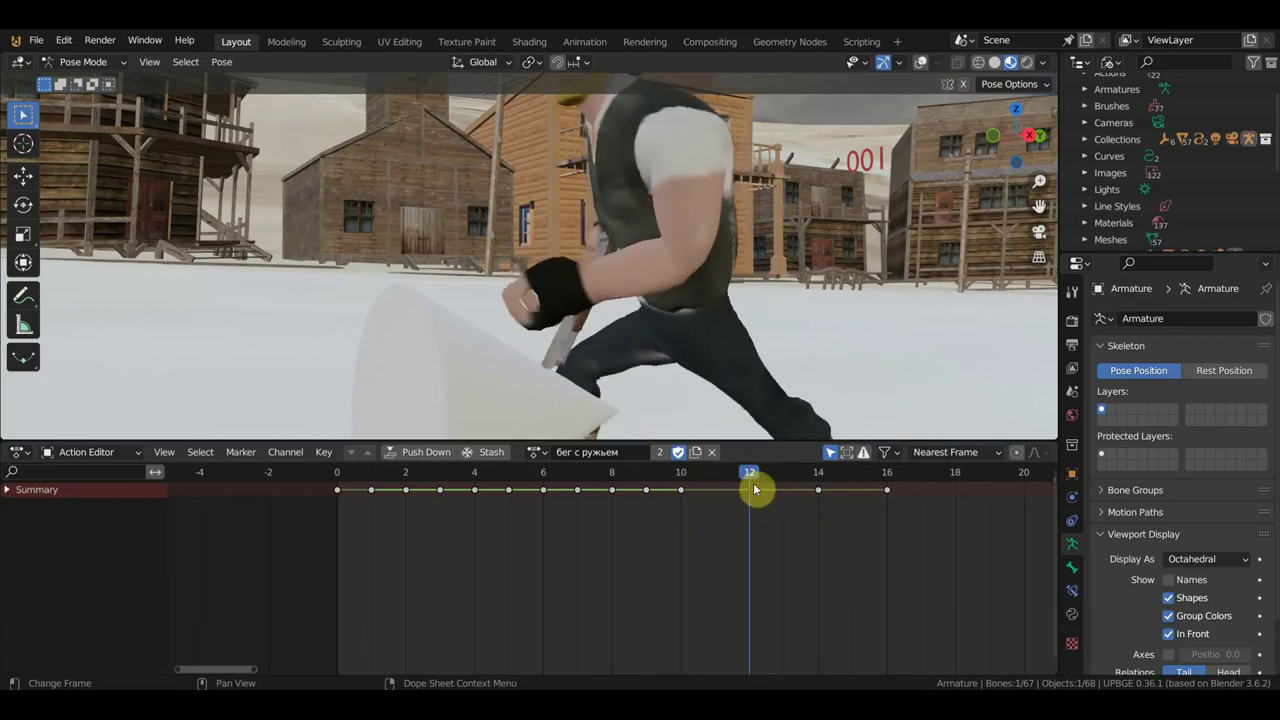
mouse_move(766, 374)
middle_down()
mouse_move(826, 242)
mouse_move(667, 188)
middle_up()
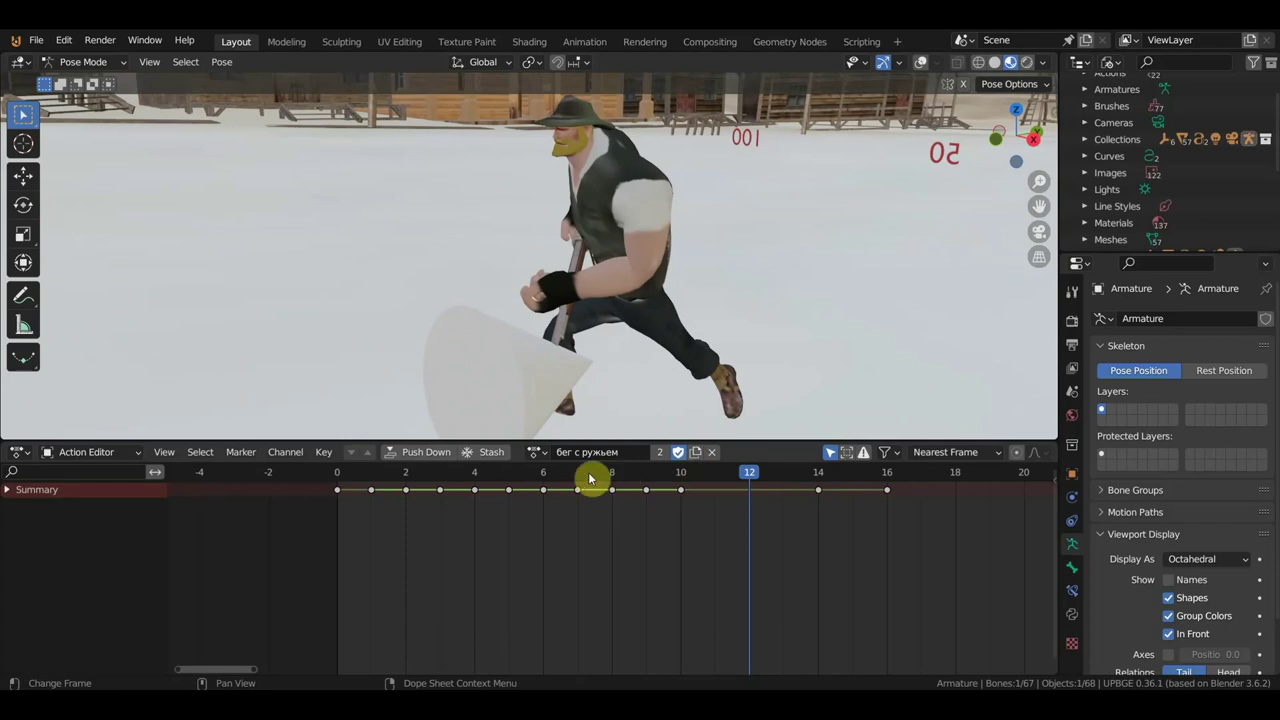
mouse_move(757, 486)
mouse_down()
mouse_move(550, 485)
mouse_move(612, 495)
mouse_up()
middle_drag(660, 410, 715, 388)
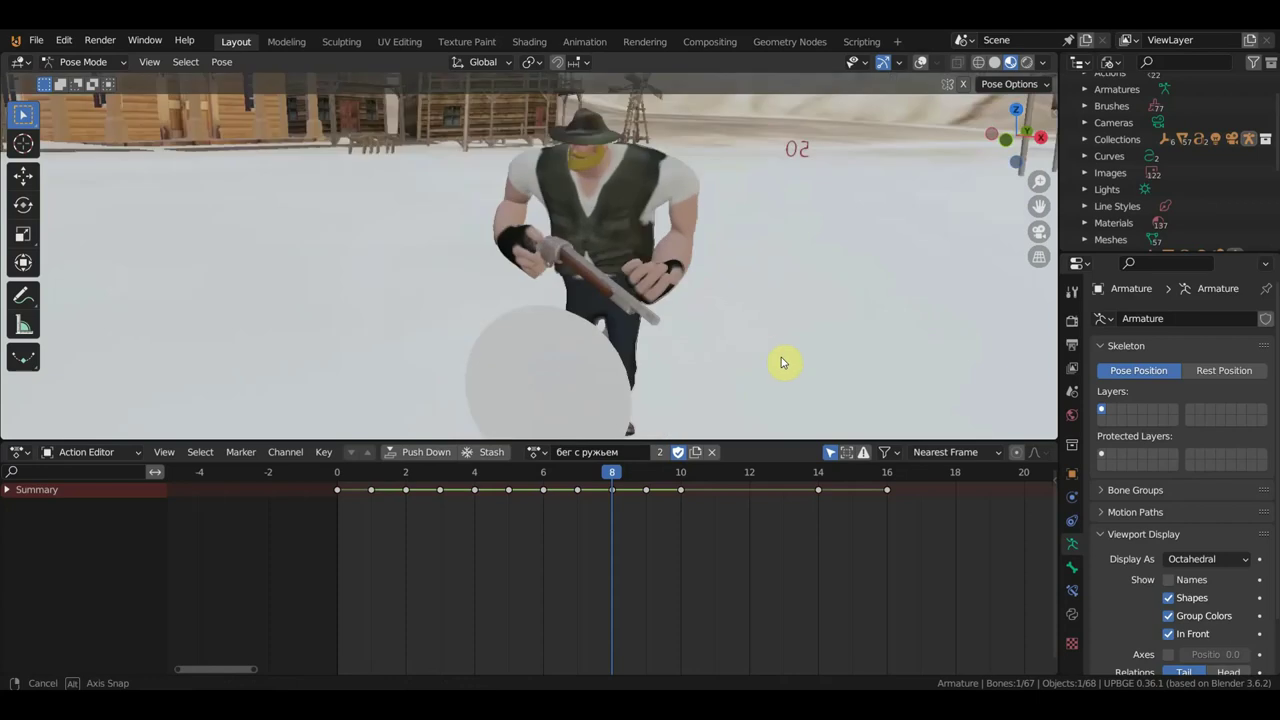
Show the bone overlays and select the right forearm bone
middle_drag(715, 388, 757, 371)
click(921, 66)
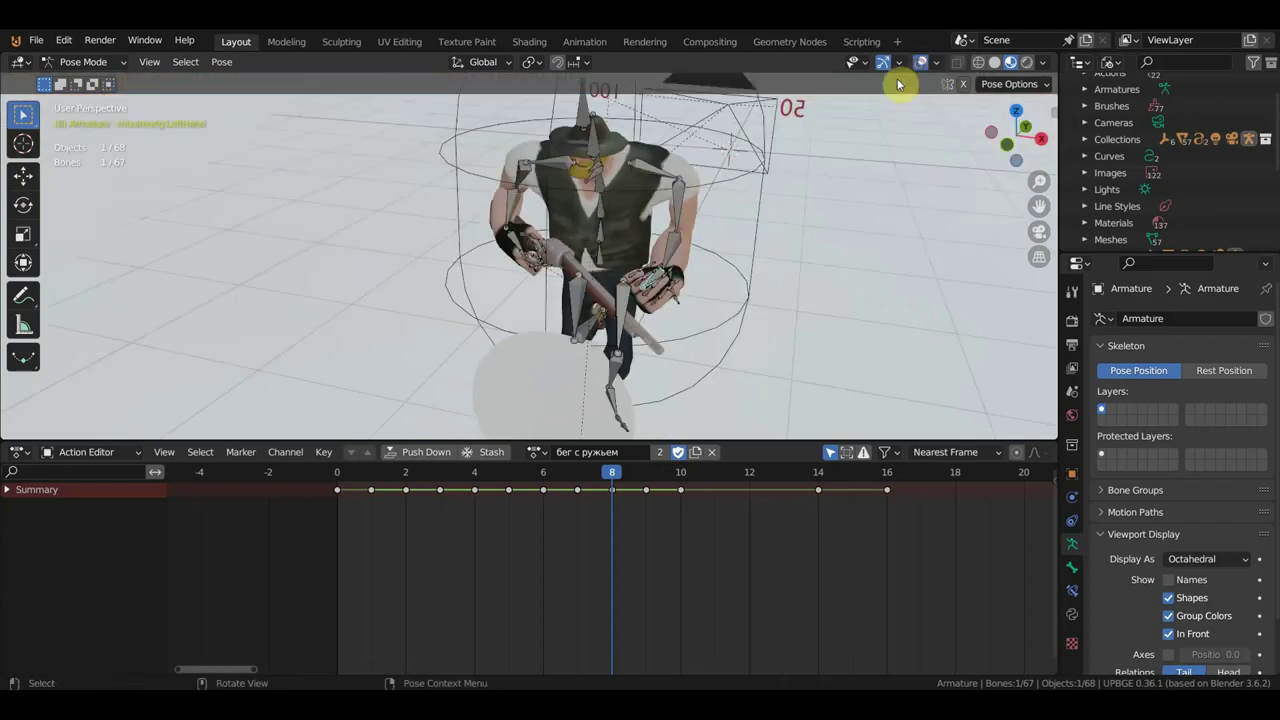
click(513, 207)
middle_drag(566, 238, 586, 320)
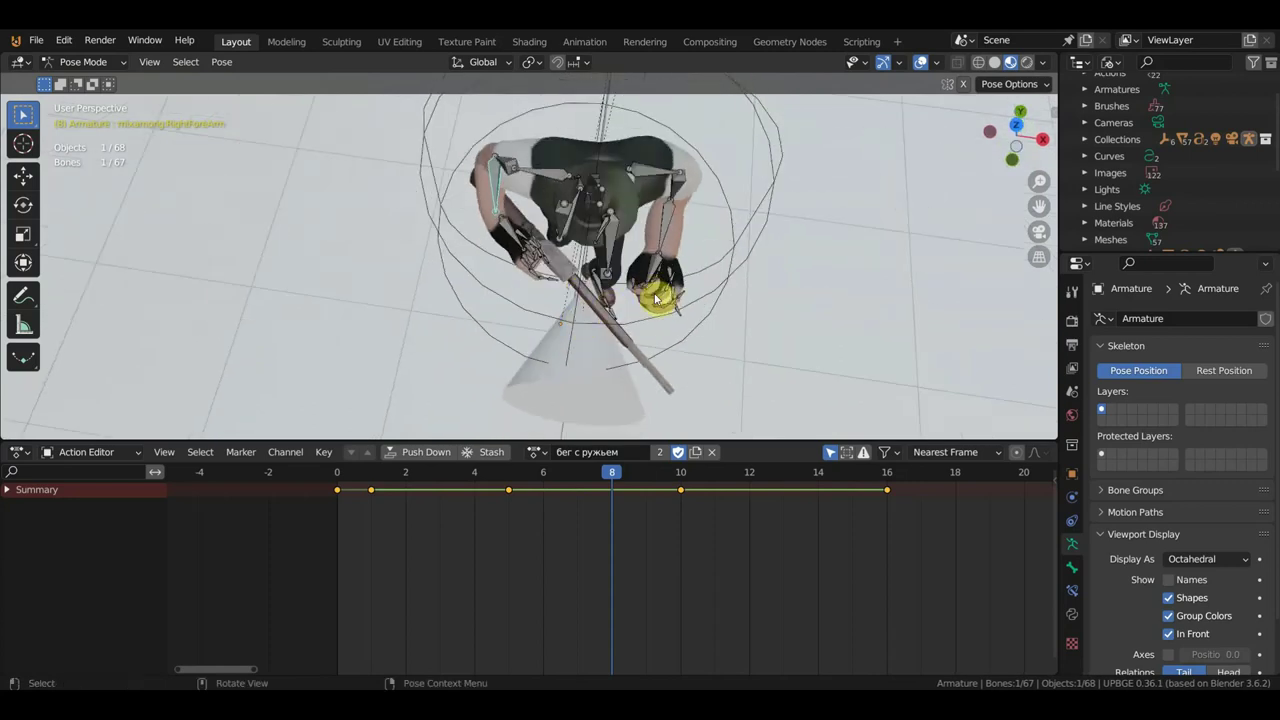
Rotate the right forearm at frame 8 and keyframe the pose
click(617, 464)
mouse_move(617, 482)
mouse_down()
mouse_move(697, 490)
mouse_move(612, 490)
mouse_up()
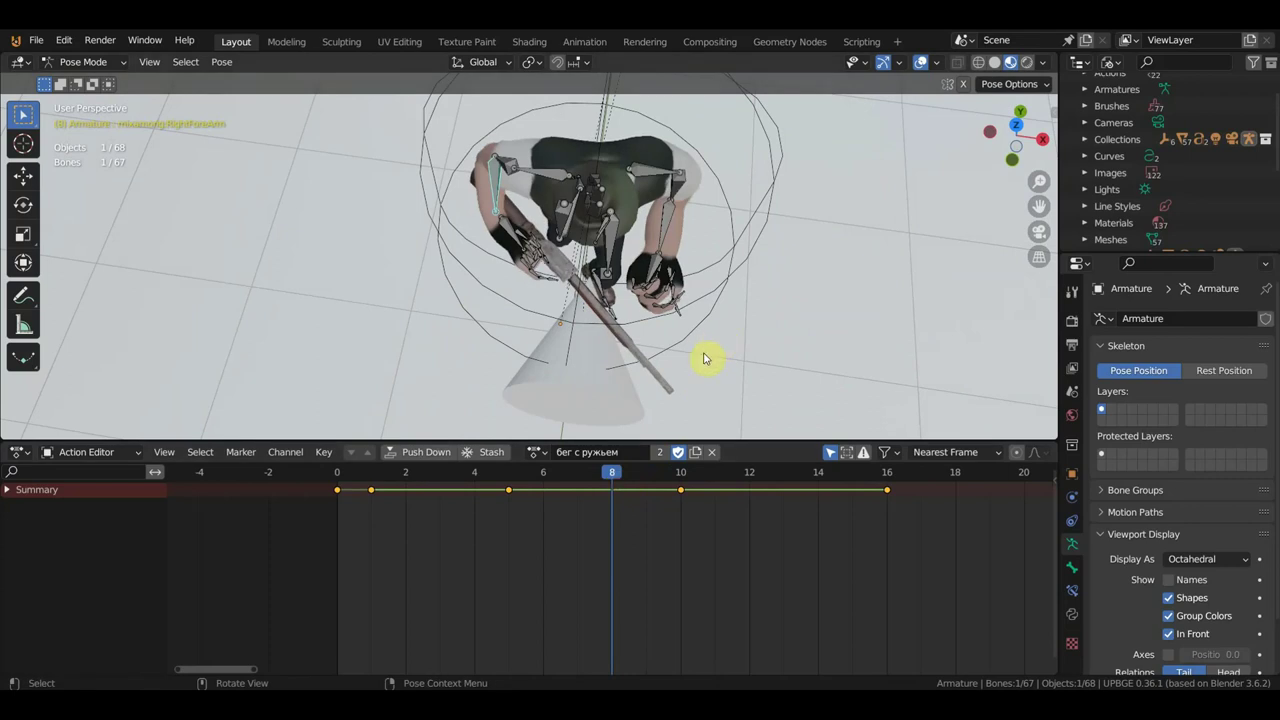
key(r)
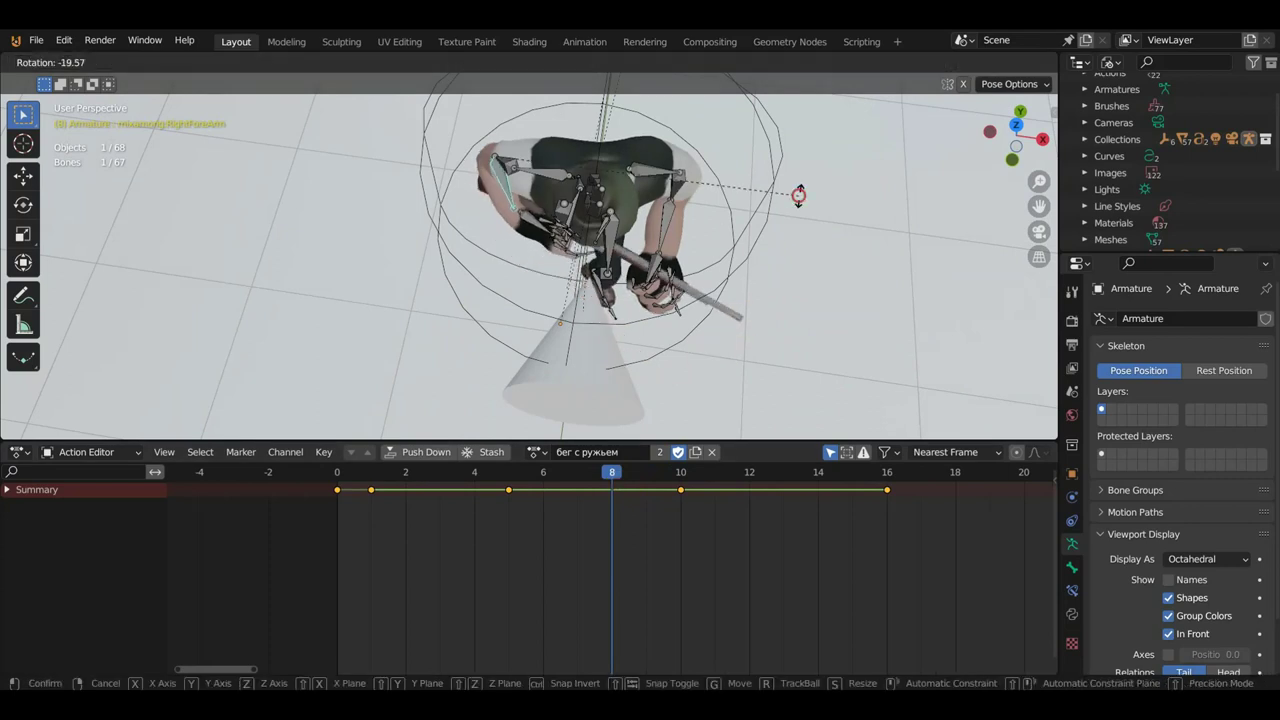
click(777, 257)
middle_drag(777, 257, 829, 135)
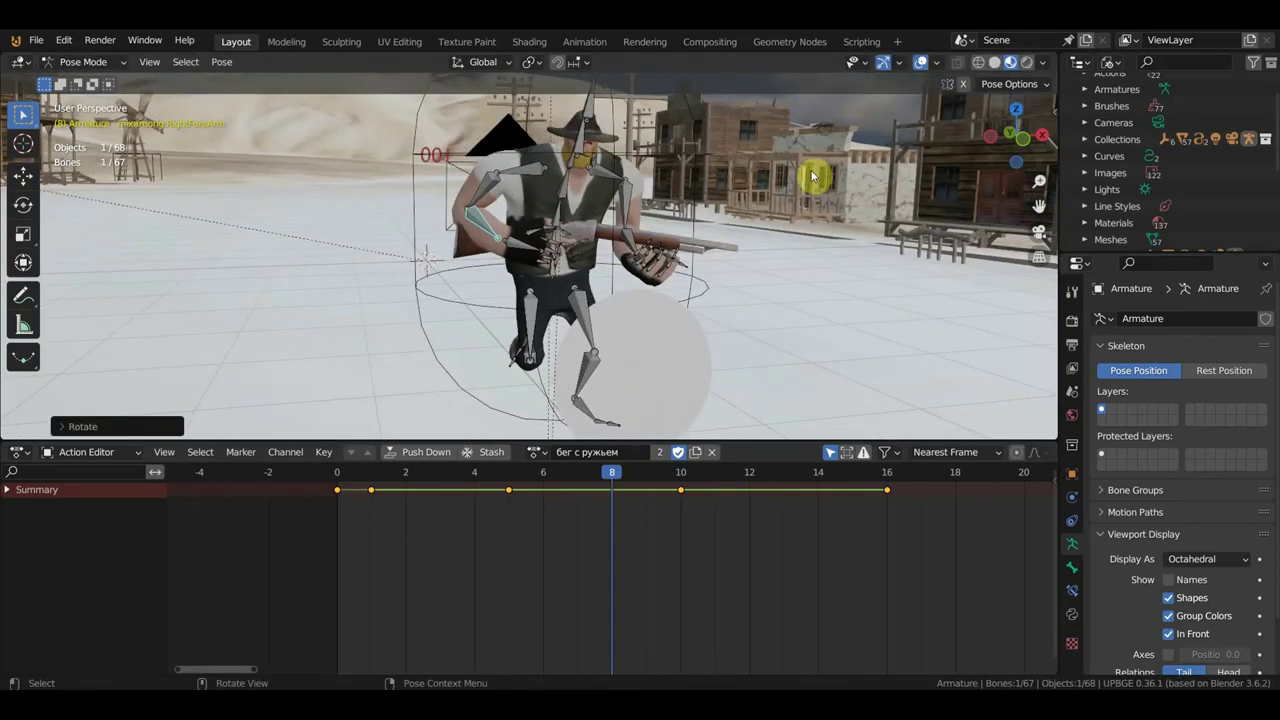
key(r)
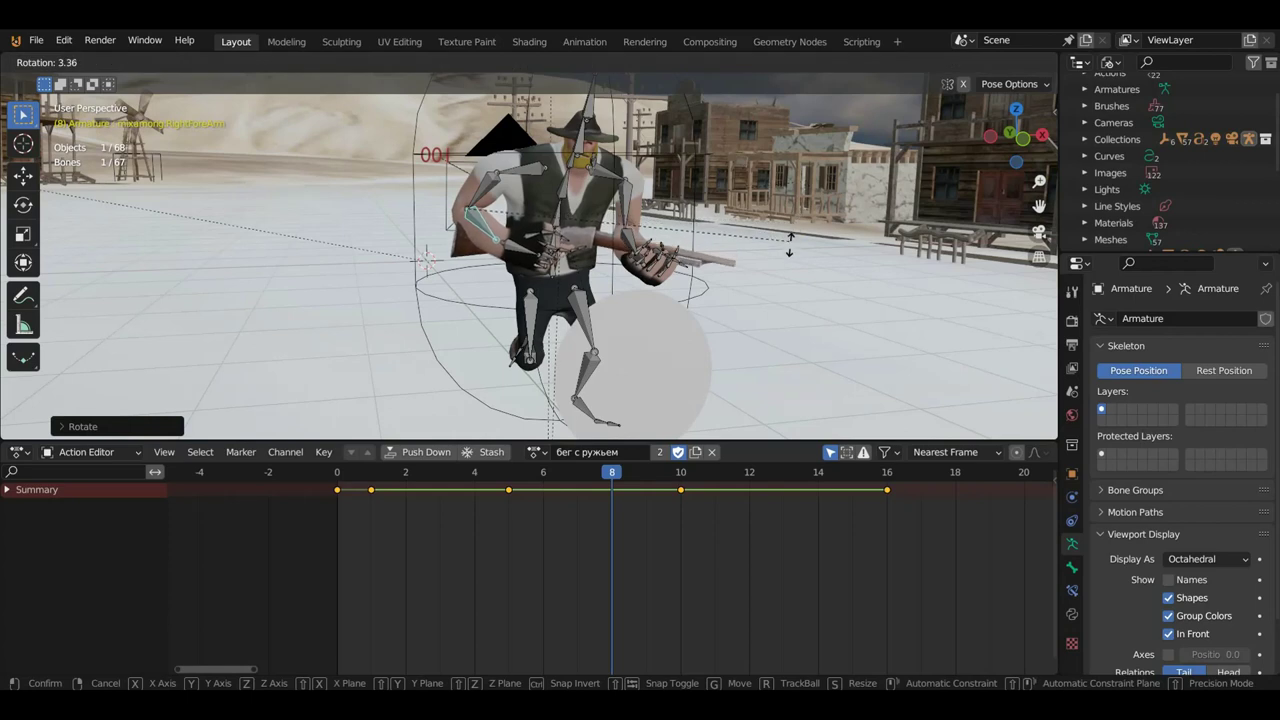
click(789, 252)
middle_drag(789, 257, 537, 262)
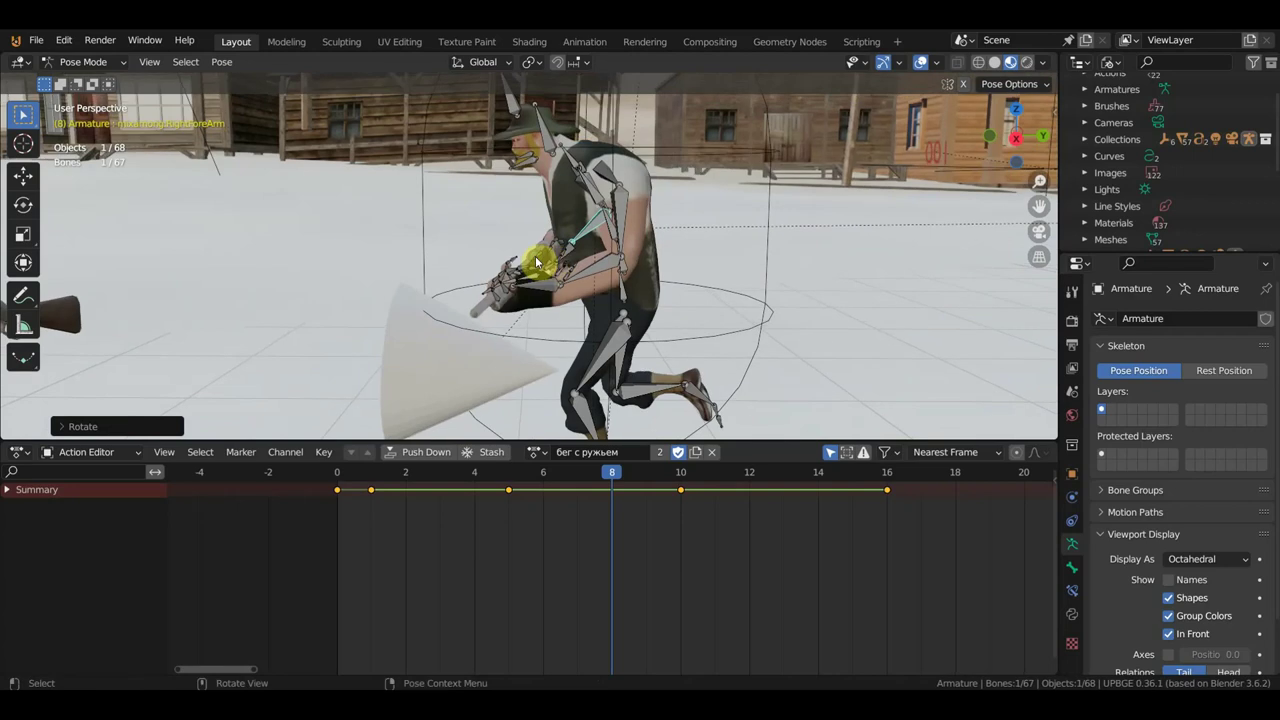
key(i)
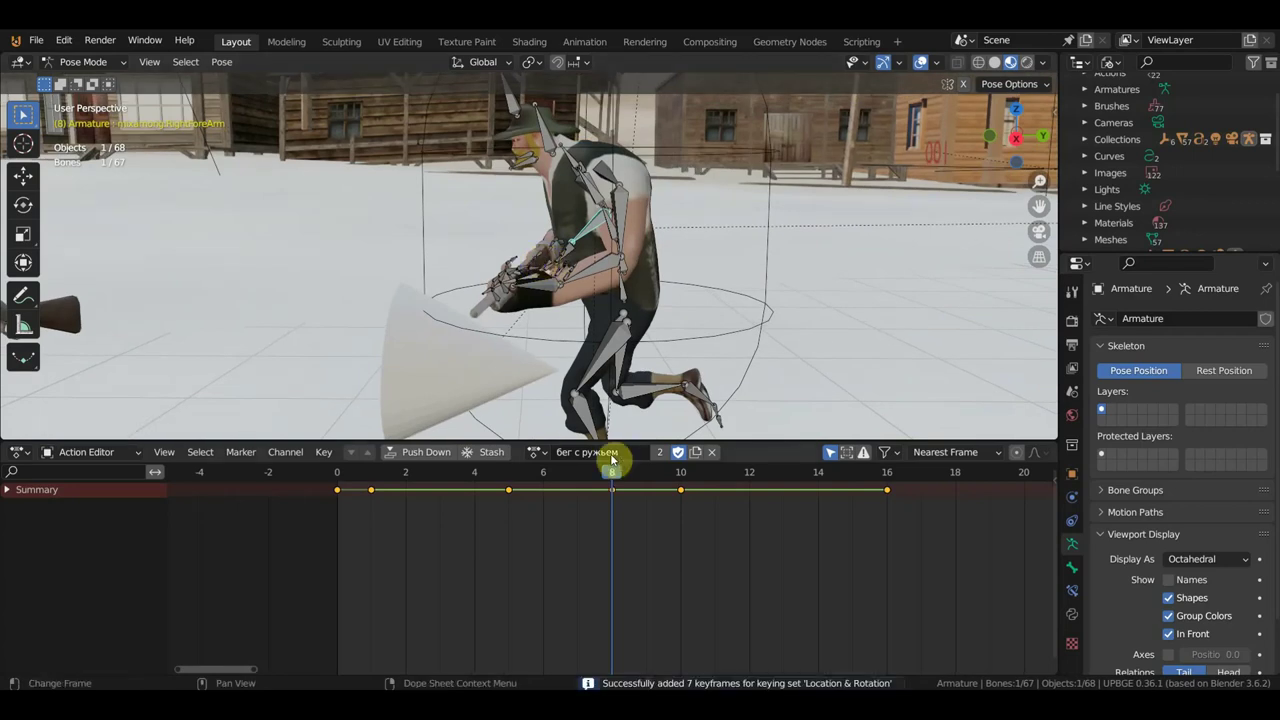
Rotate the right forearm at frame 2, keyframe it, and go to frame 1
click(513, 473)
mouse_move(690, 300)
middle_down()
mouse_move(855, 278)
mouse_move(820, 320)
middle_up()
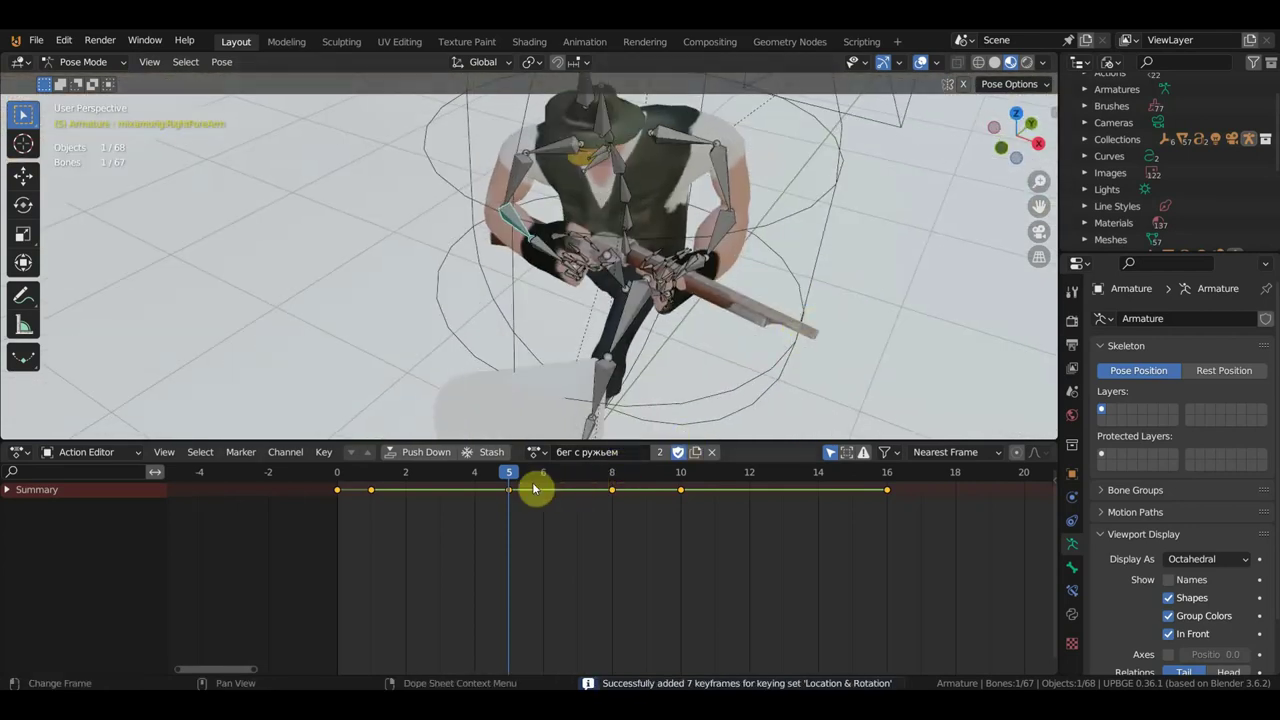
click(408, 478)
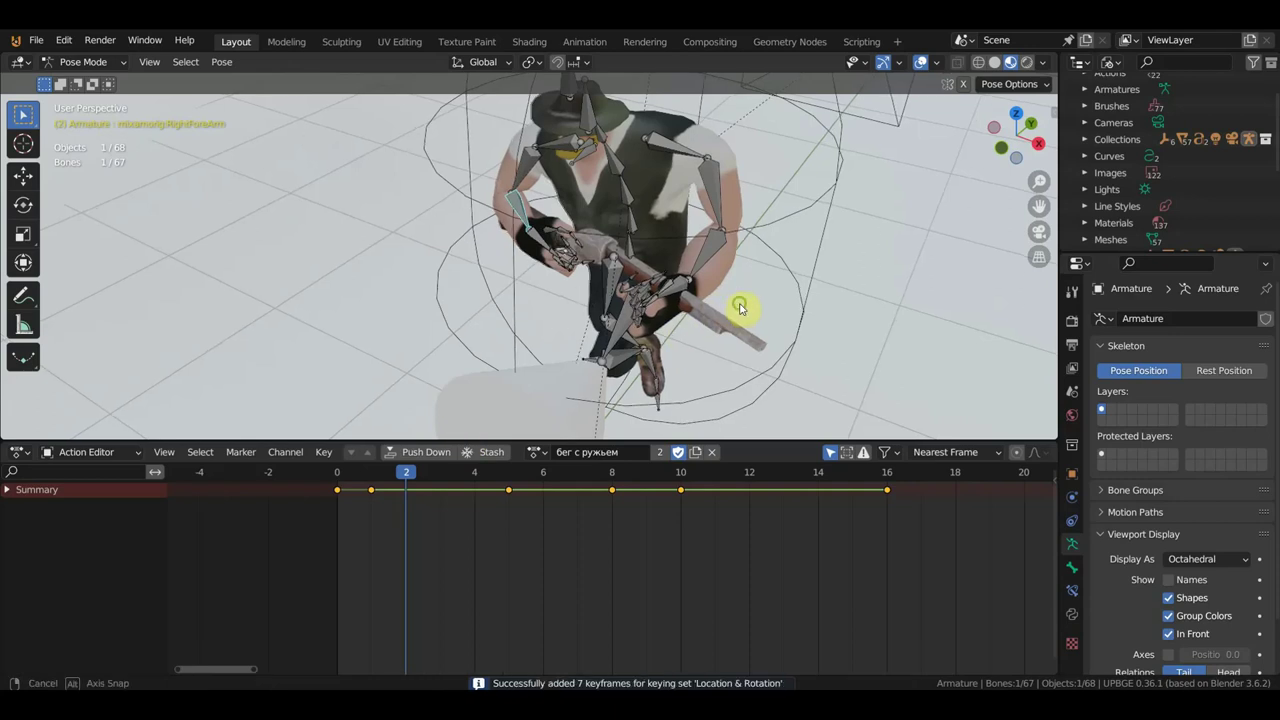
mouse_move(740, 306)
middle_down()
mouse_move(814, 304)
mouse_move(855, 360)
middle_up()
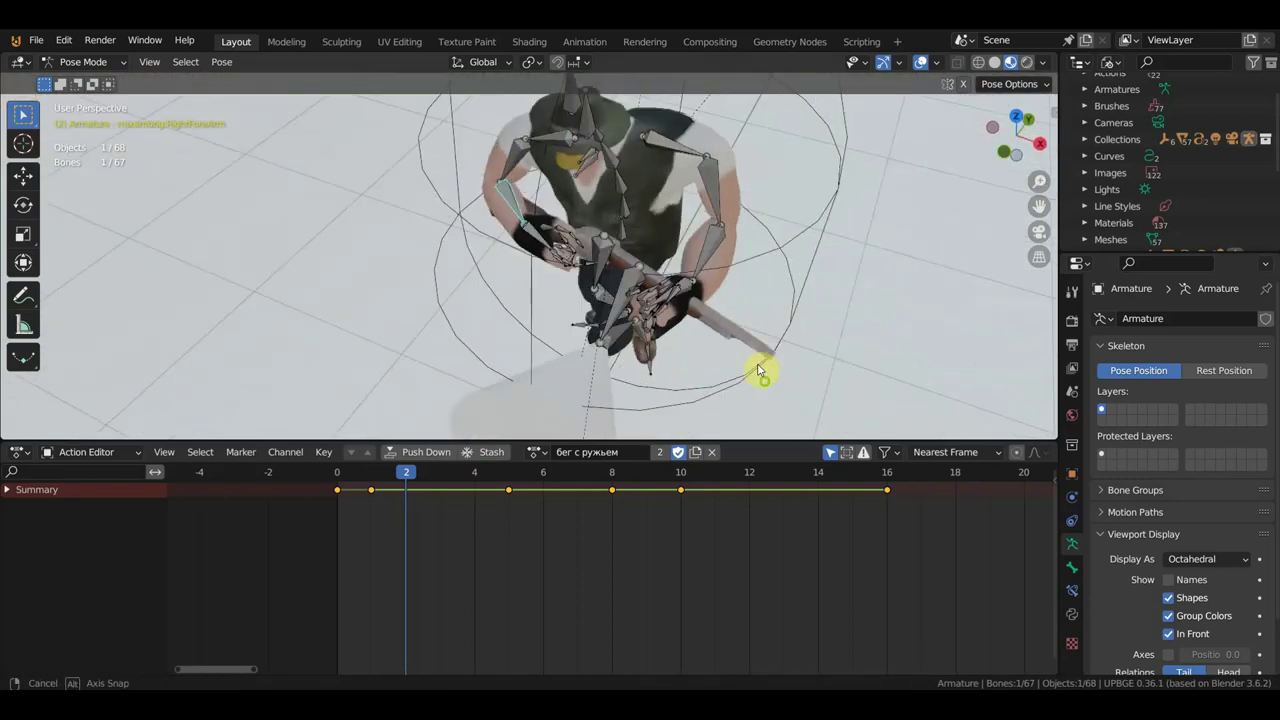
key(r)
click(866, 354)
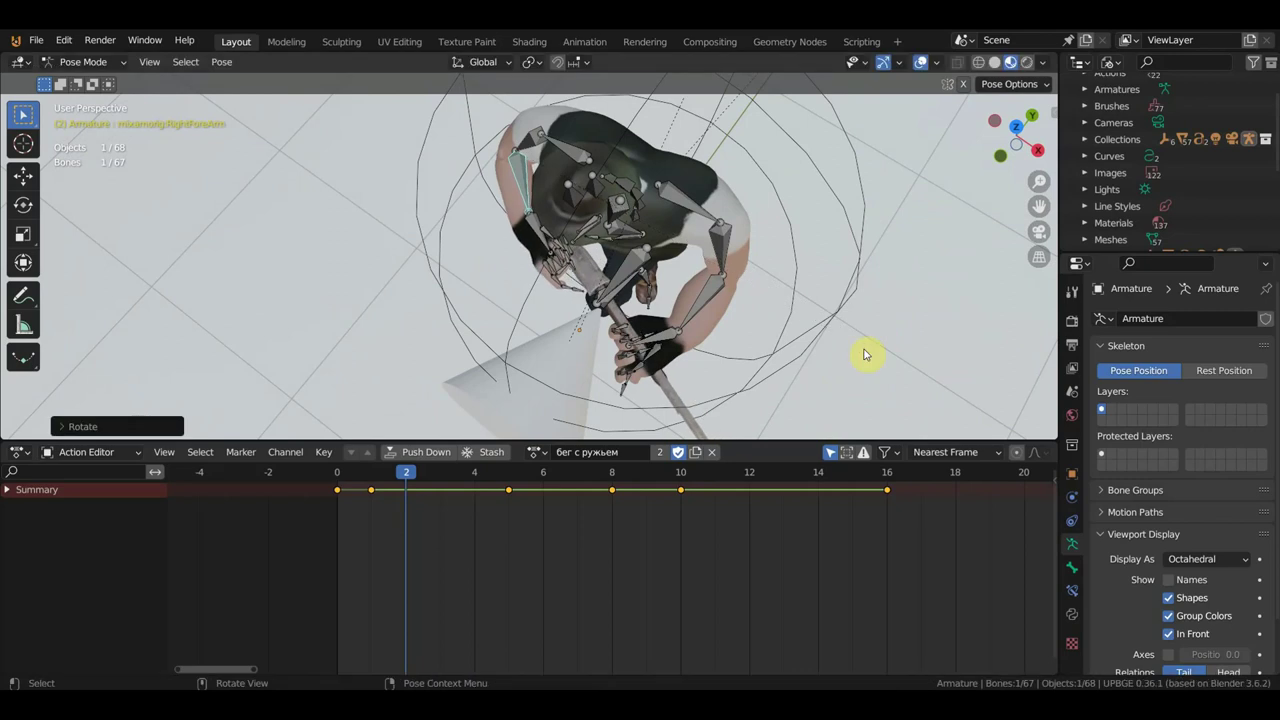
key(i)
click(386, 482)
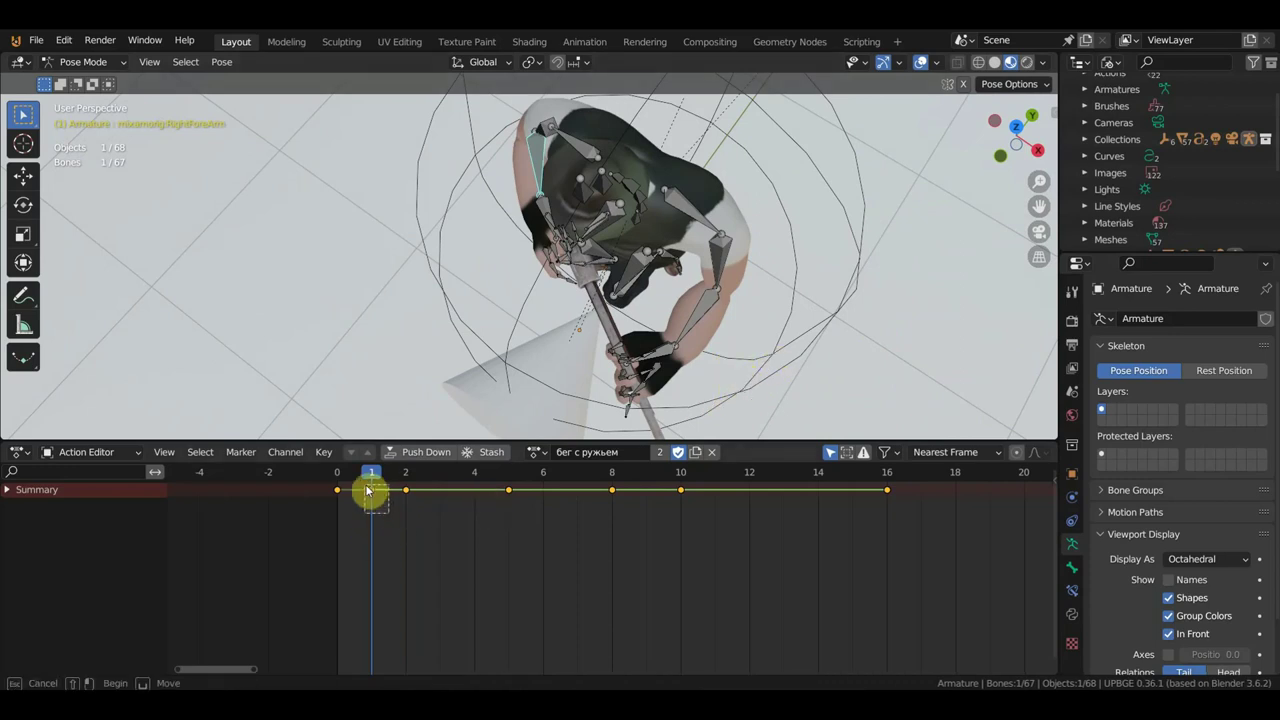
Delete the frame-1 keyframe and scrub through the run to review the motion
mouse_move(333, 485)
mouse_down()
mouse_move(357, 519)
mouse_move(335, 505)
mouse_up()
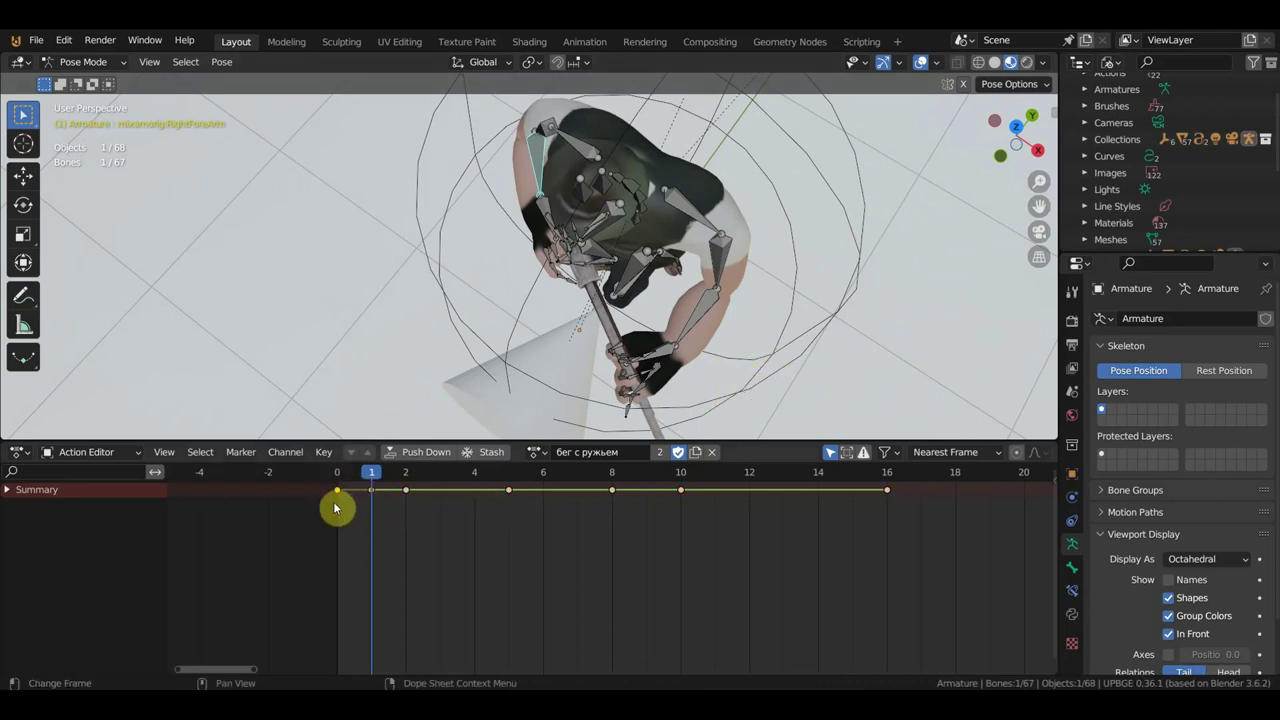
click(386, 522)
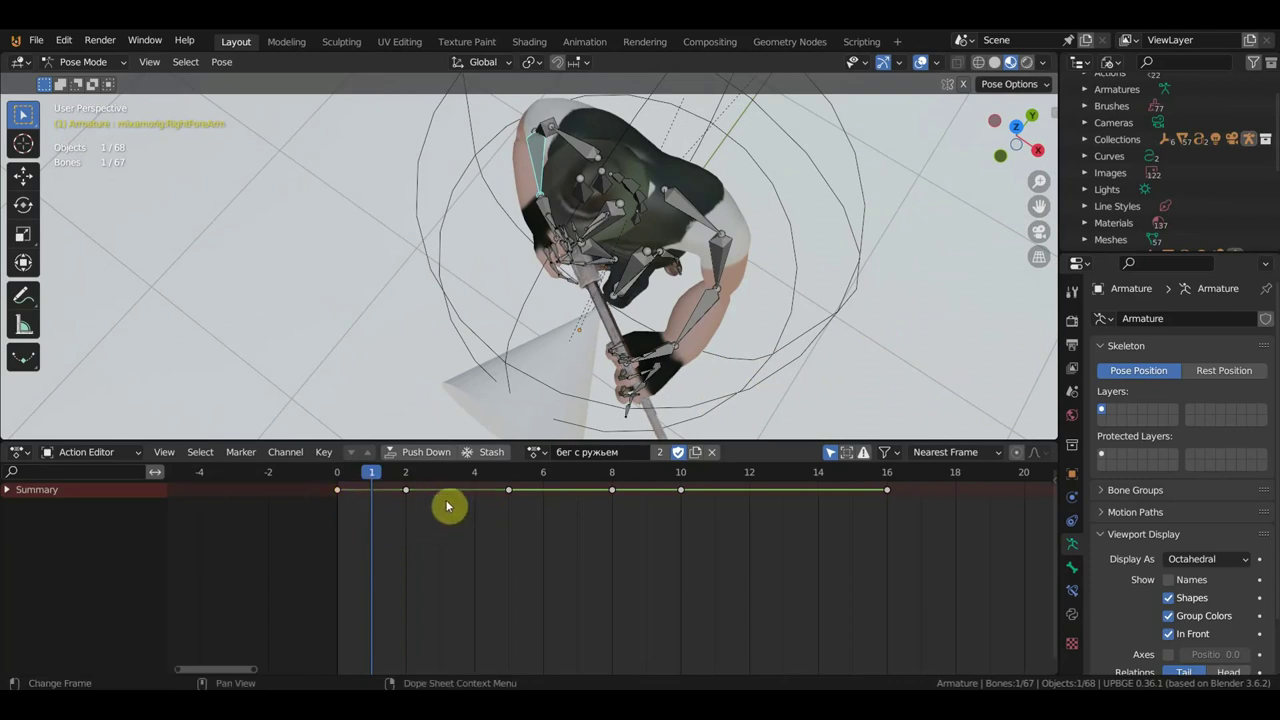
drag(377, 486, 774, 485)
Rotate the right forearm at frame 13 and keyframe the pose
mouse_move(771, 357)
middle_down()
mouse_move(754, 216)
mouse_move(795, 257)
middle_up()
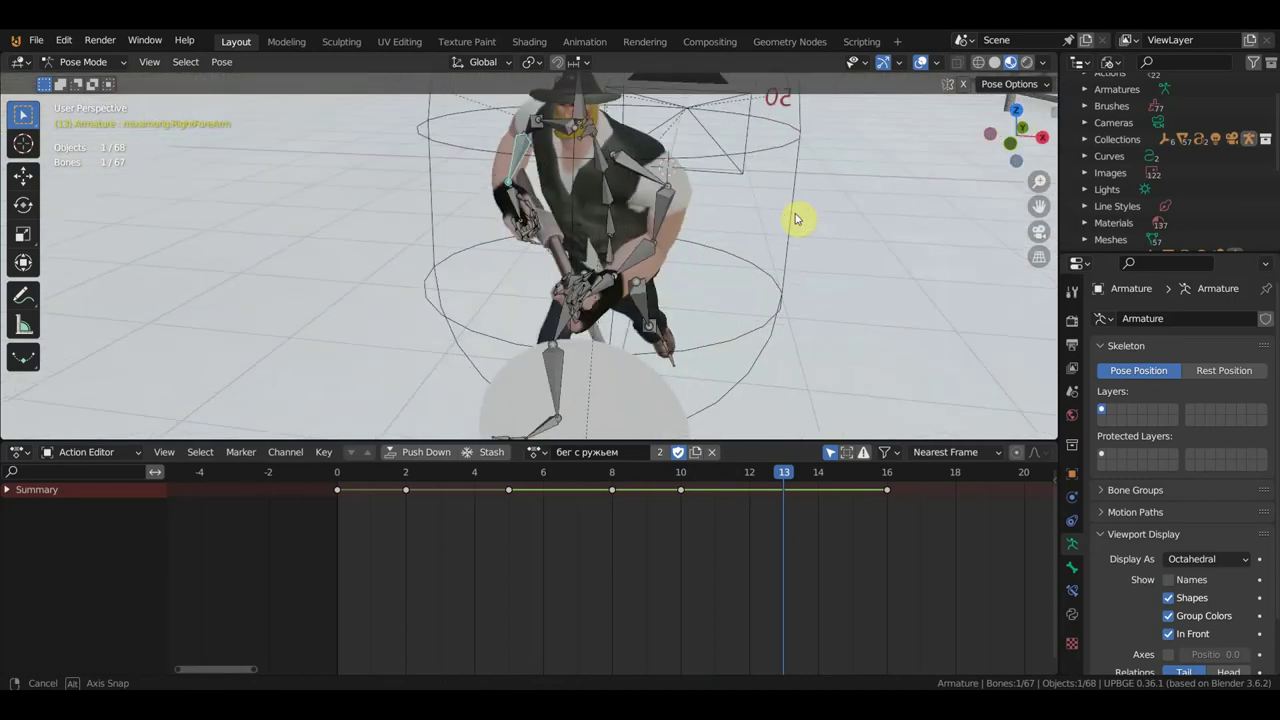
middle_drag(795, 257, 746, 219)
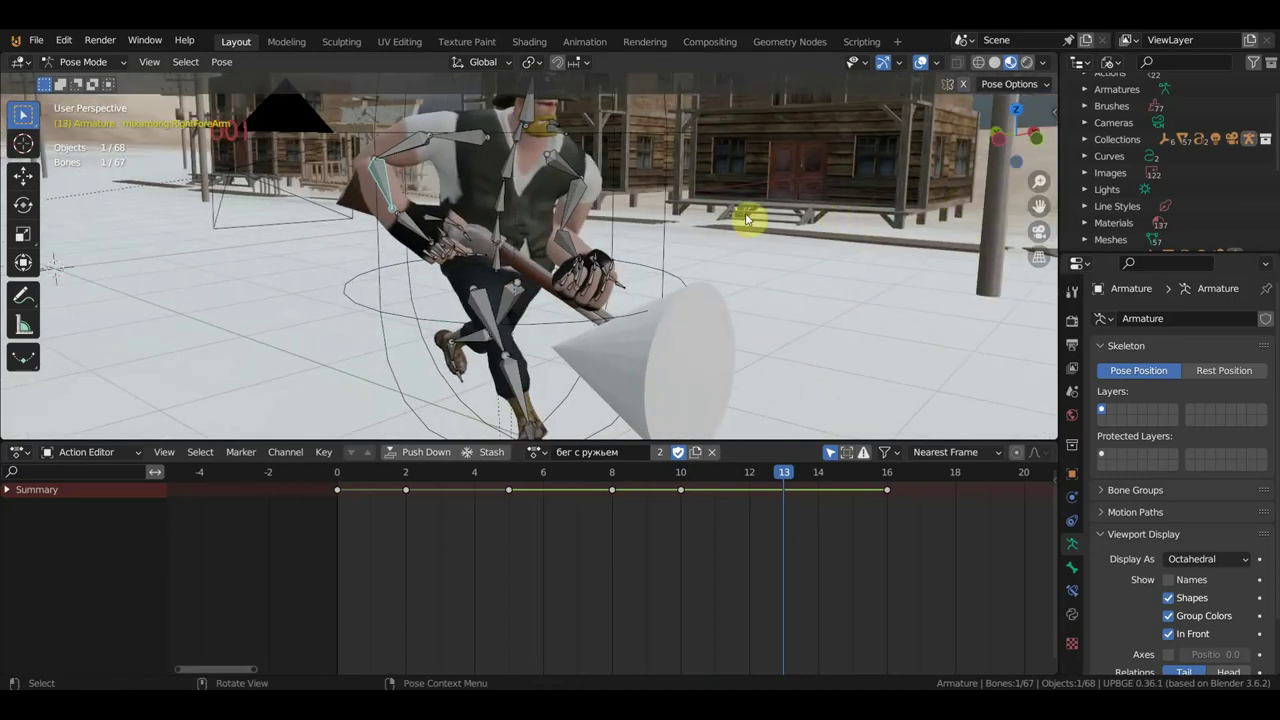
key(r)
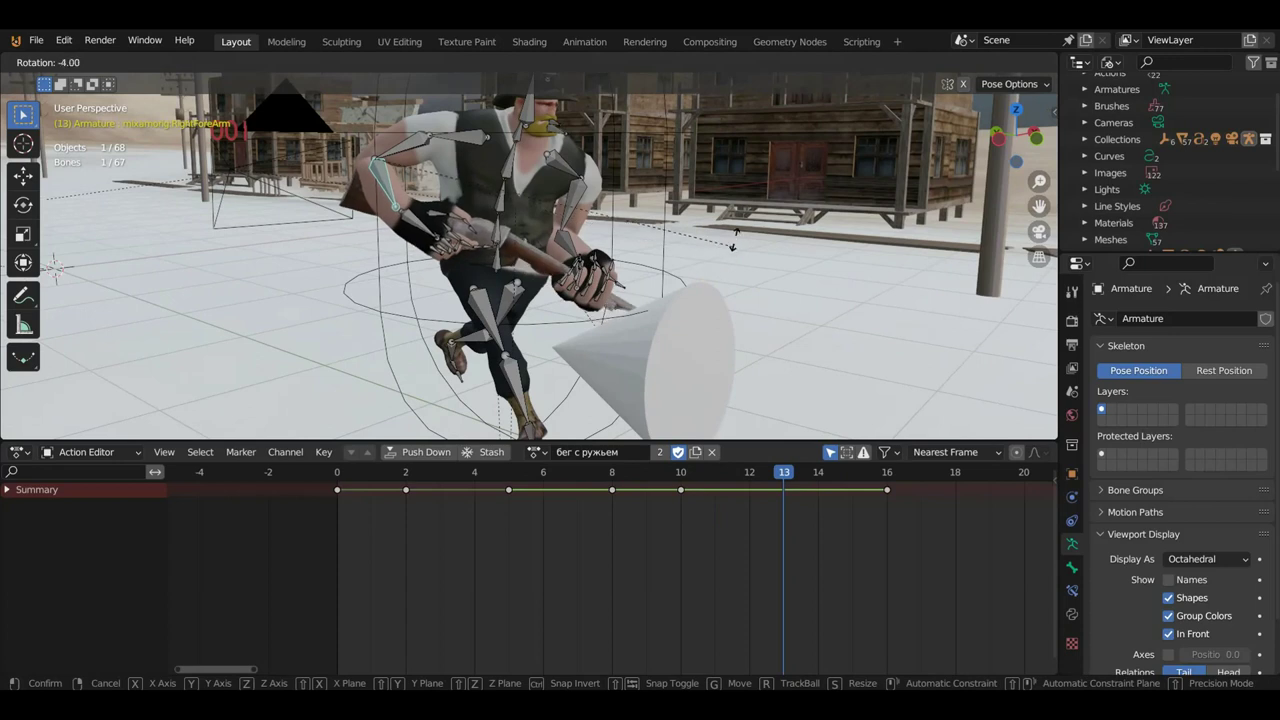
click(738, 231)
mouse_move(738, 231)
middle_down()
mouse_move(757, 288)
mouse_move(590, 272)
mouse_move(967, 232)
mouse_move(720, 250)
middle_up()
key(r)
click(745, 296)
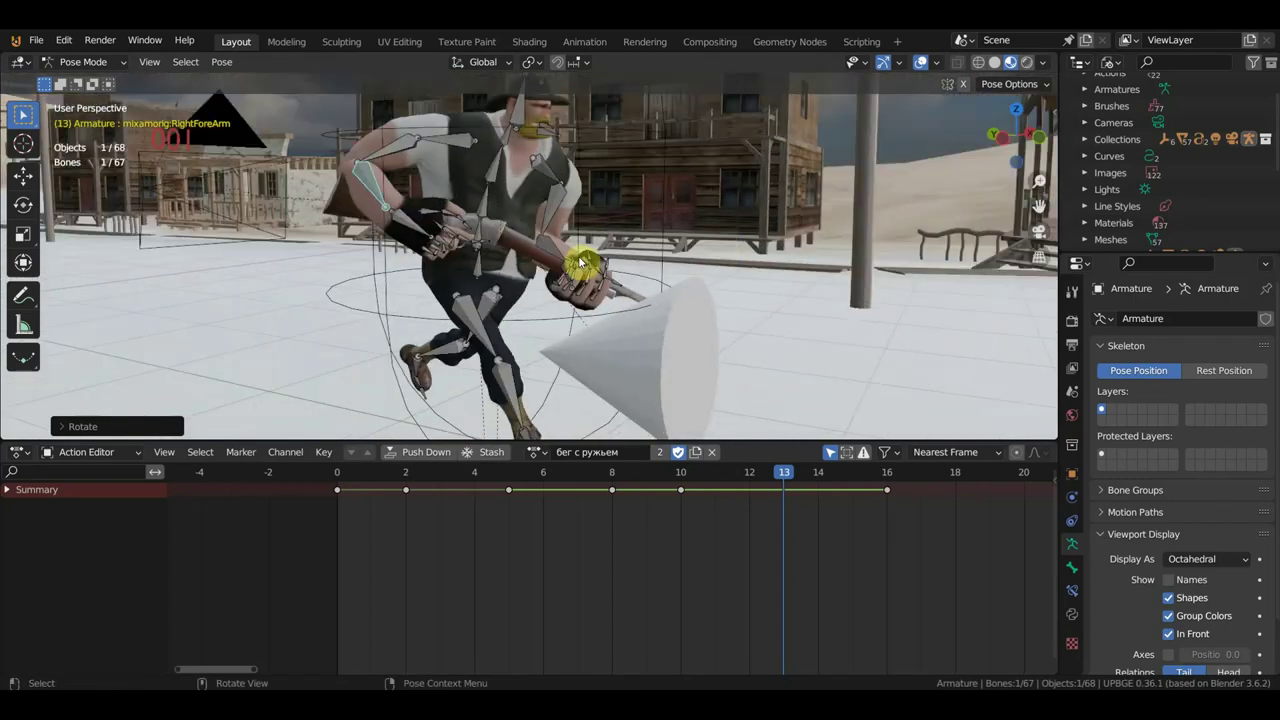
key(i)
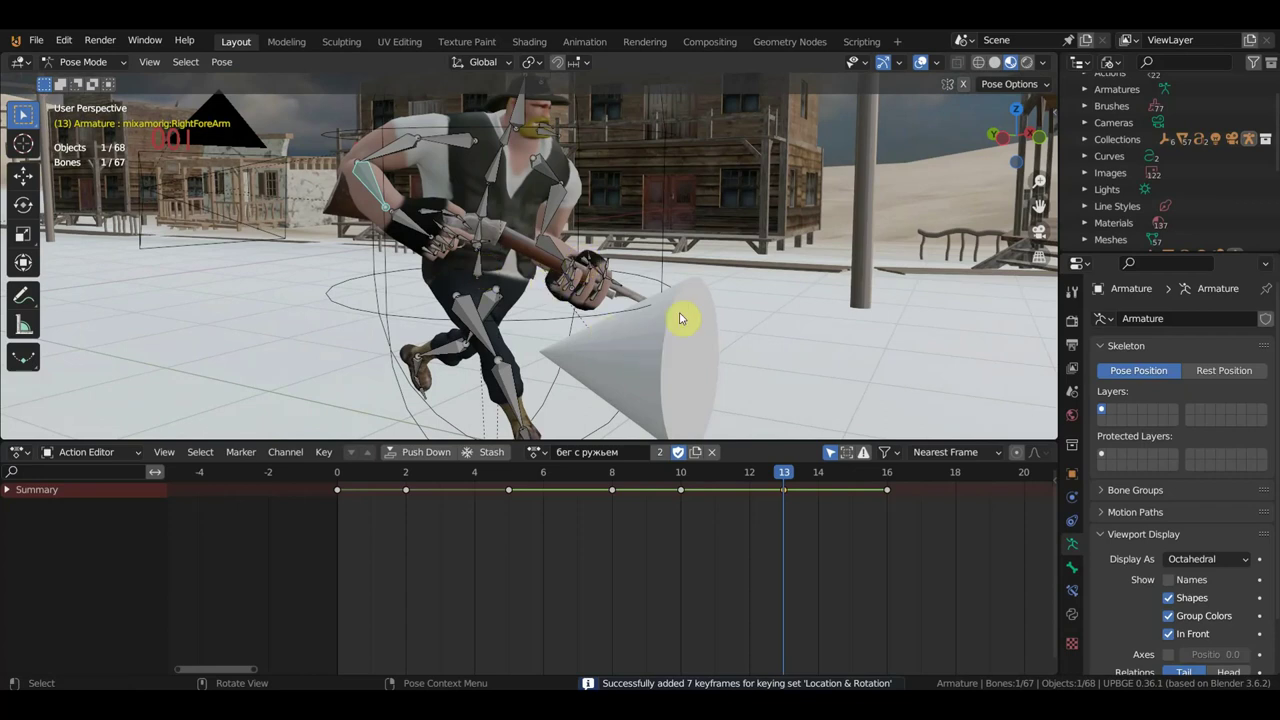
Adjust the right forearm rotation at frame 15 and keyframe the pose
middle_drag(679, 318, 612, 296)
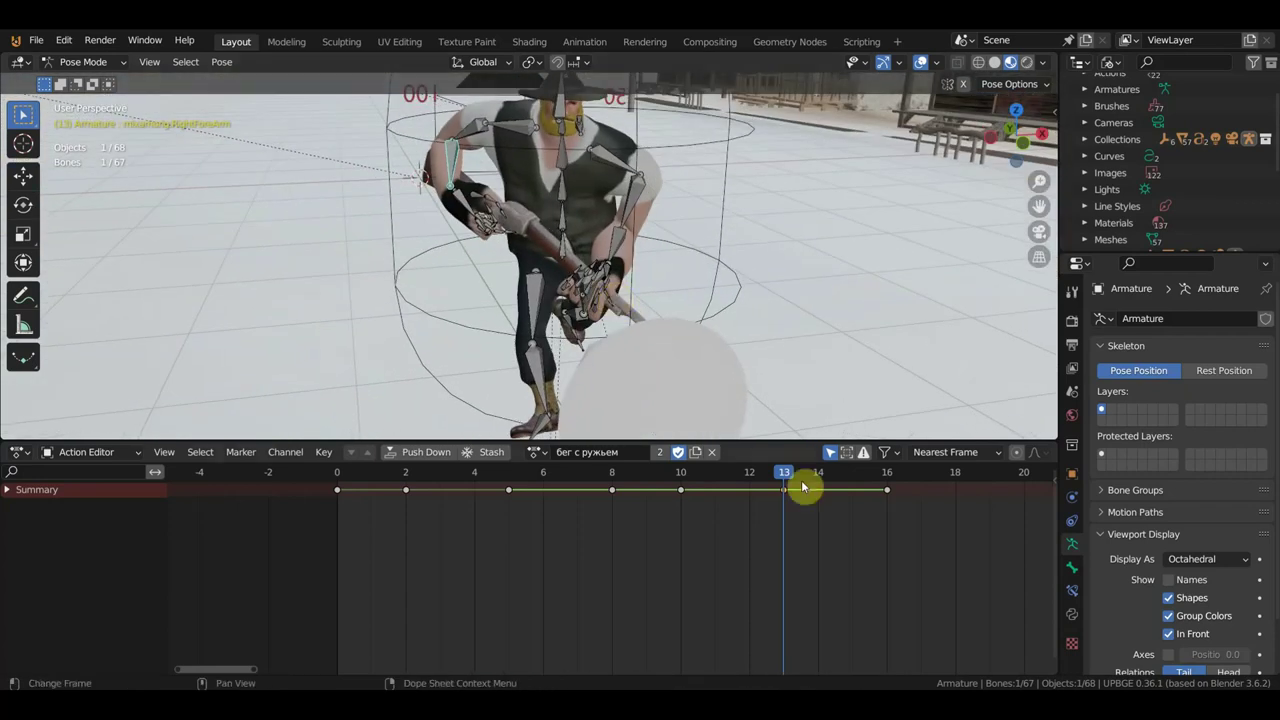
drag(818, 483, 843, 490)
middle_drag(800, 289, 822, 281)
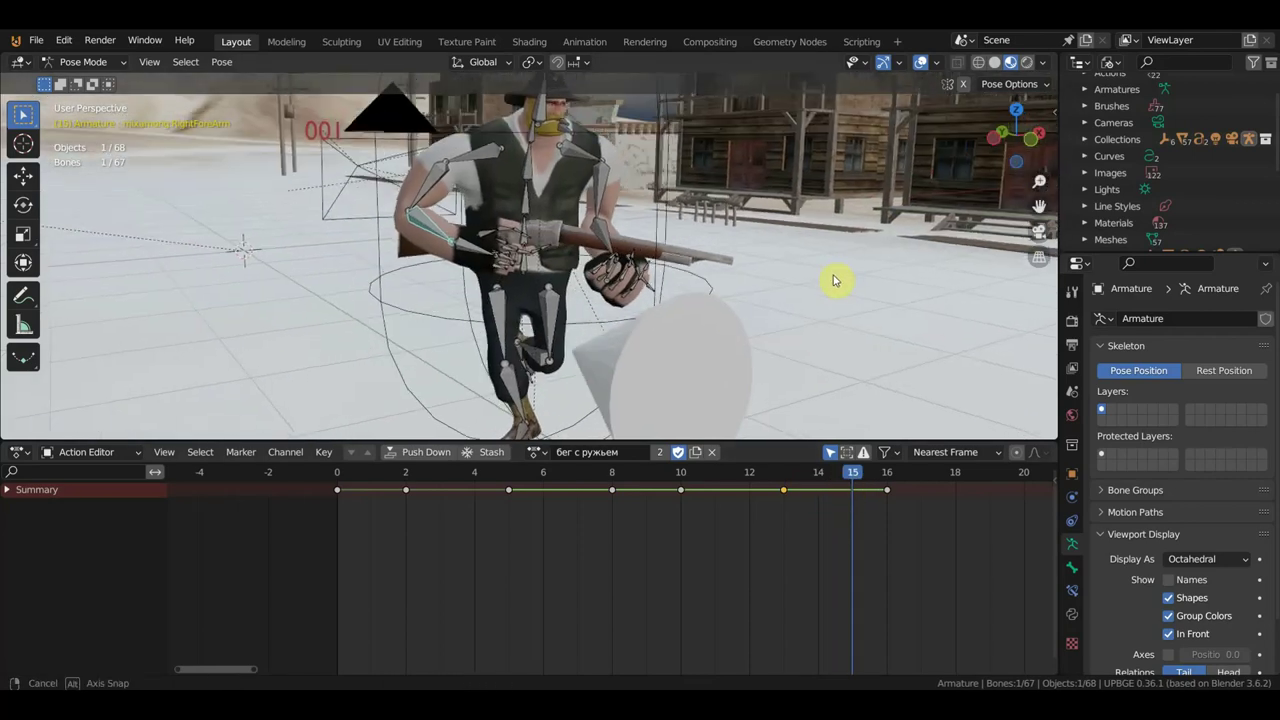
key(r)
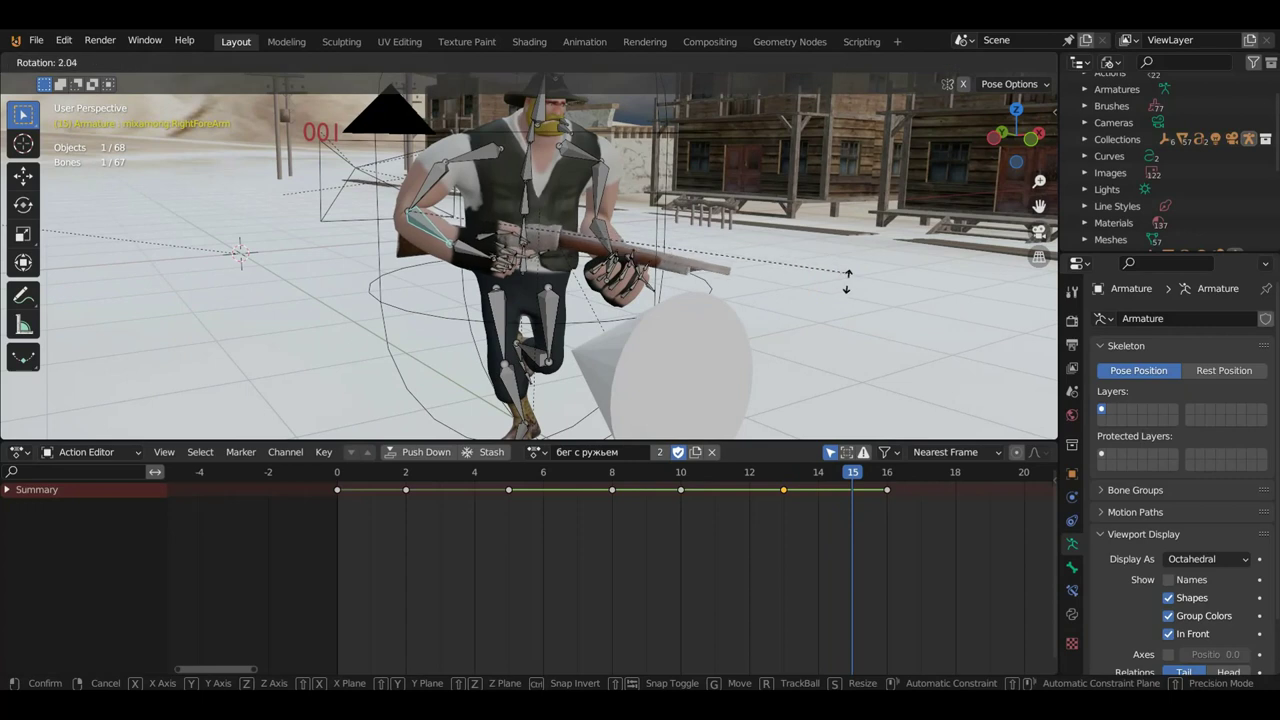
click(834, 318)
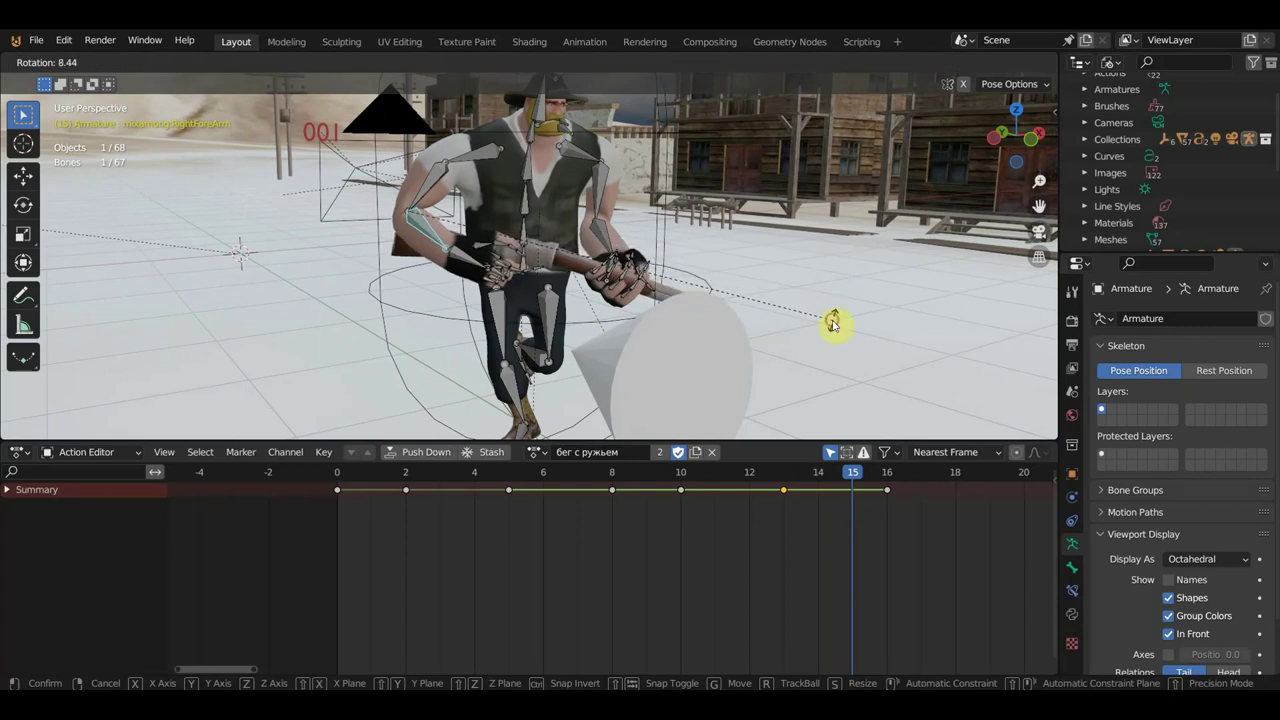
mouse_move(823, 277)
middle_down()
mouse_move(708, 362)
mouse_move(711, 383)
mouse_move(857, 280)
middle_up()
key(r)
click(731, 366)
key(r)
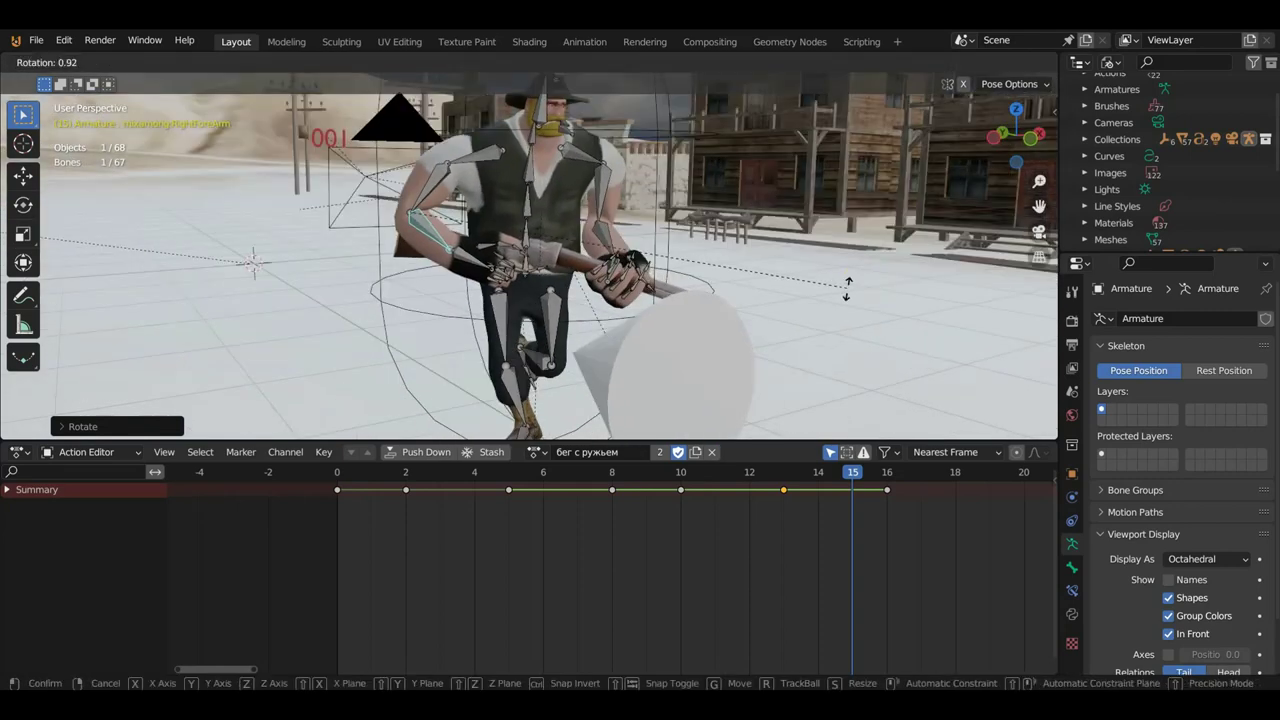
click(846, 296)
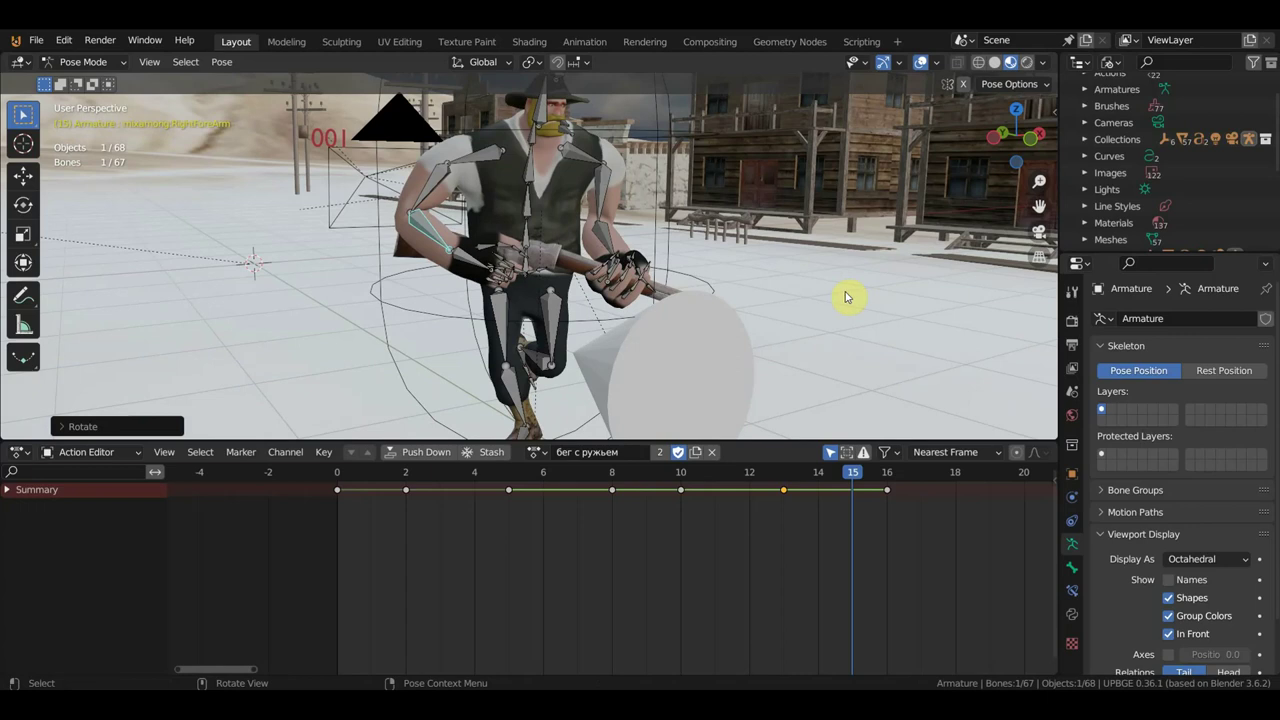
key(i)
Rotate the forearm at frame 16, key location and rotation, and copy that key to frame 0
drag(853, 477, 881, 481)
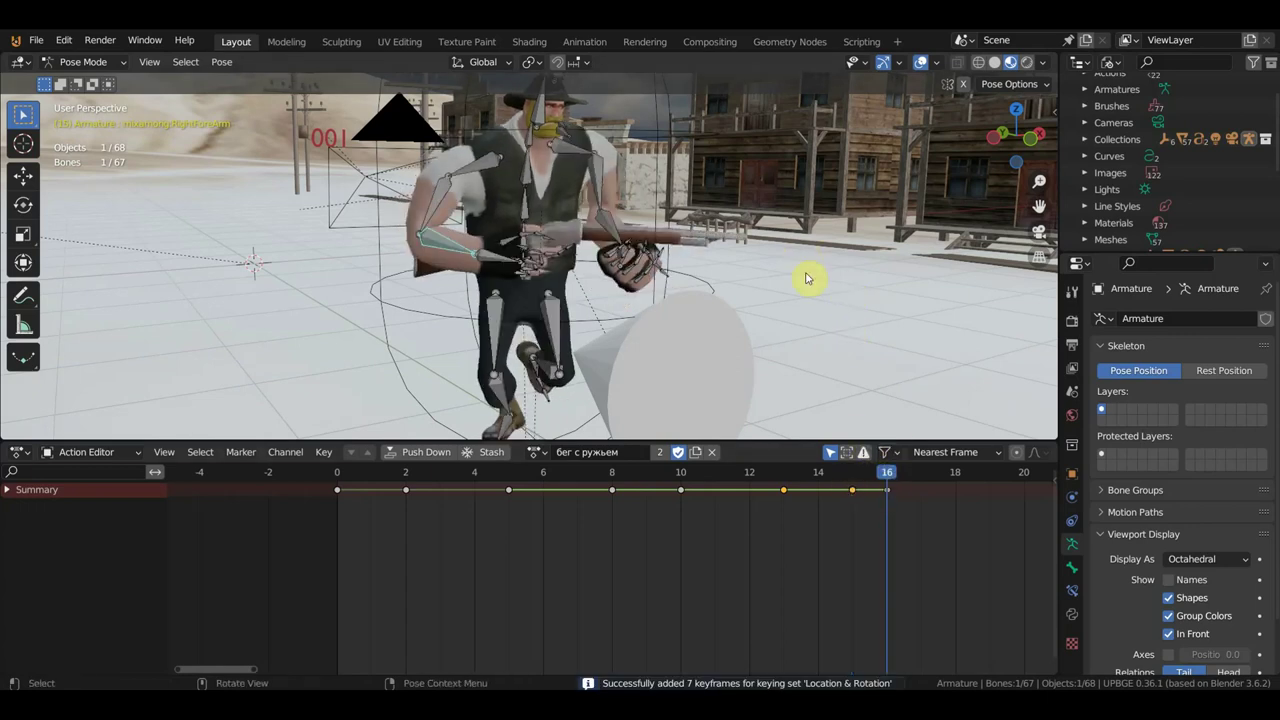
key(r)
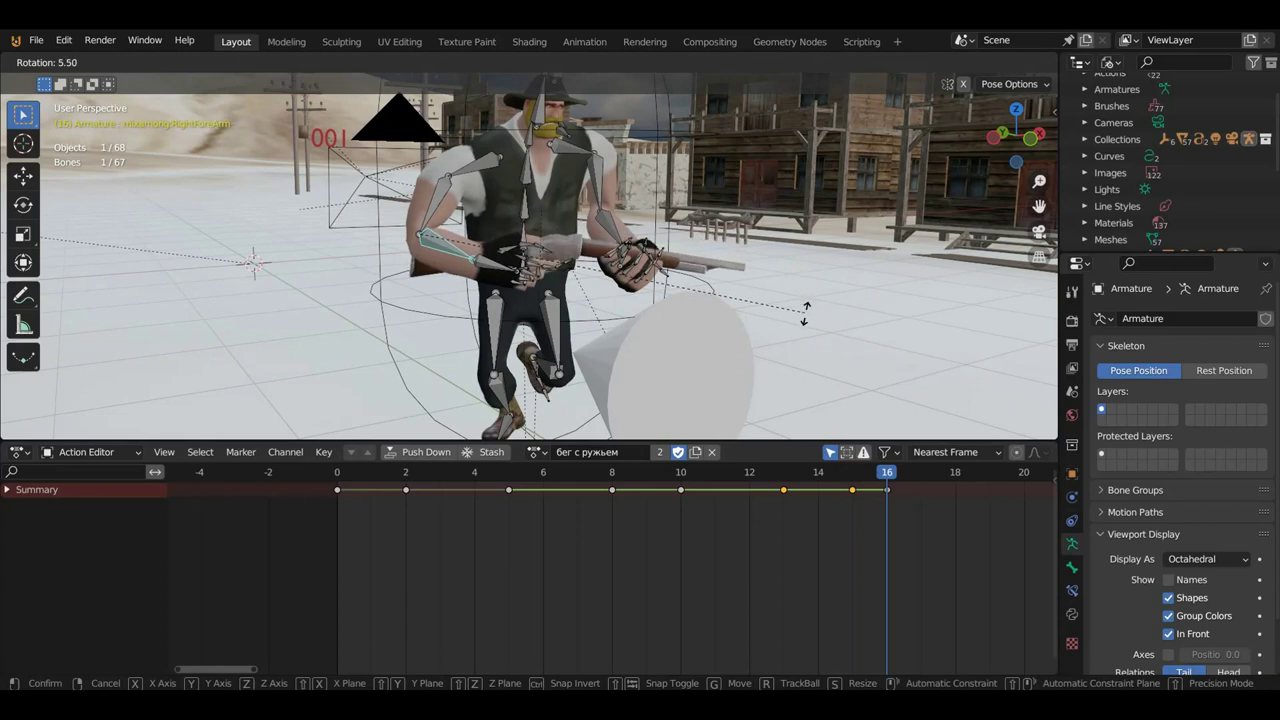
click(800, 325)
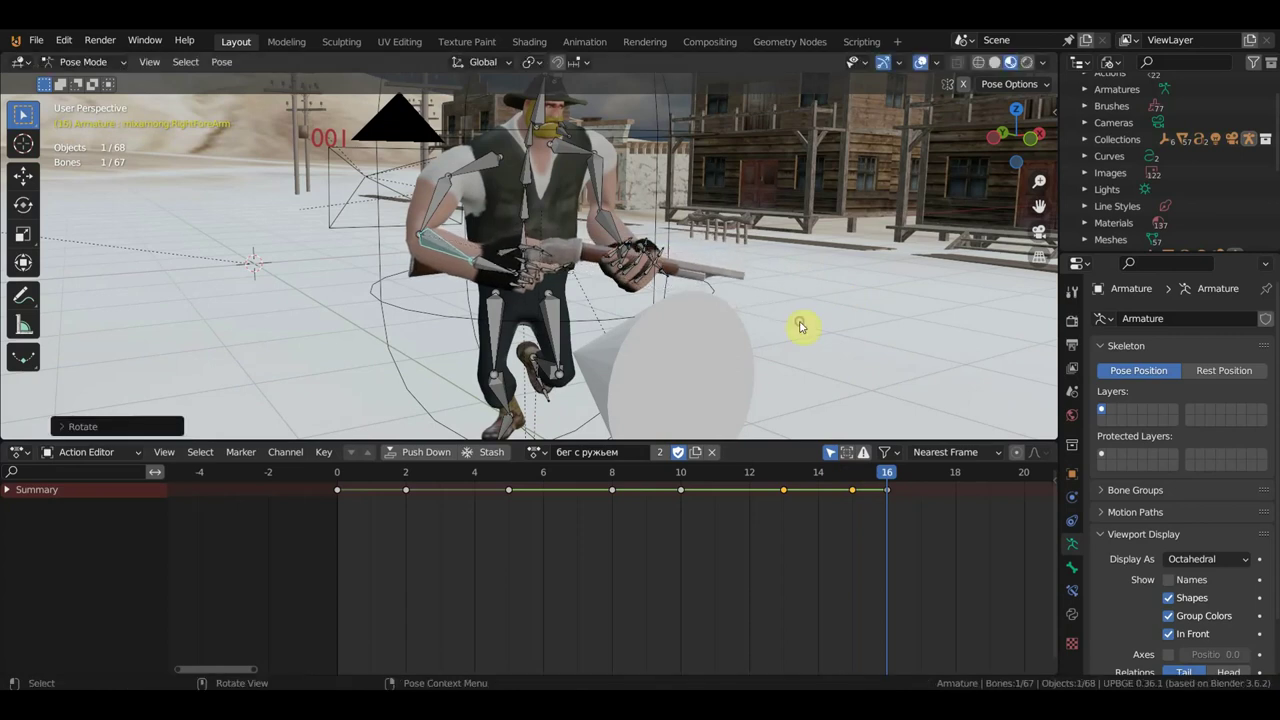
key(i)
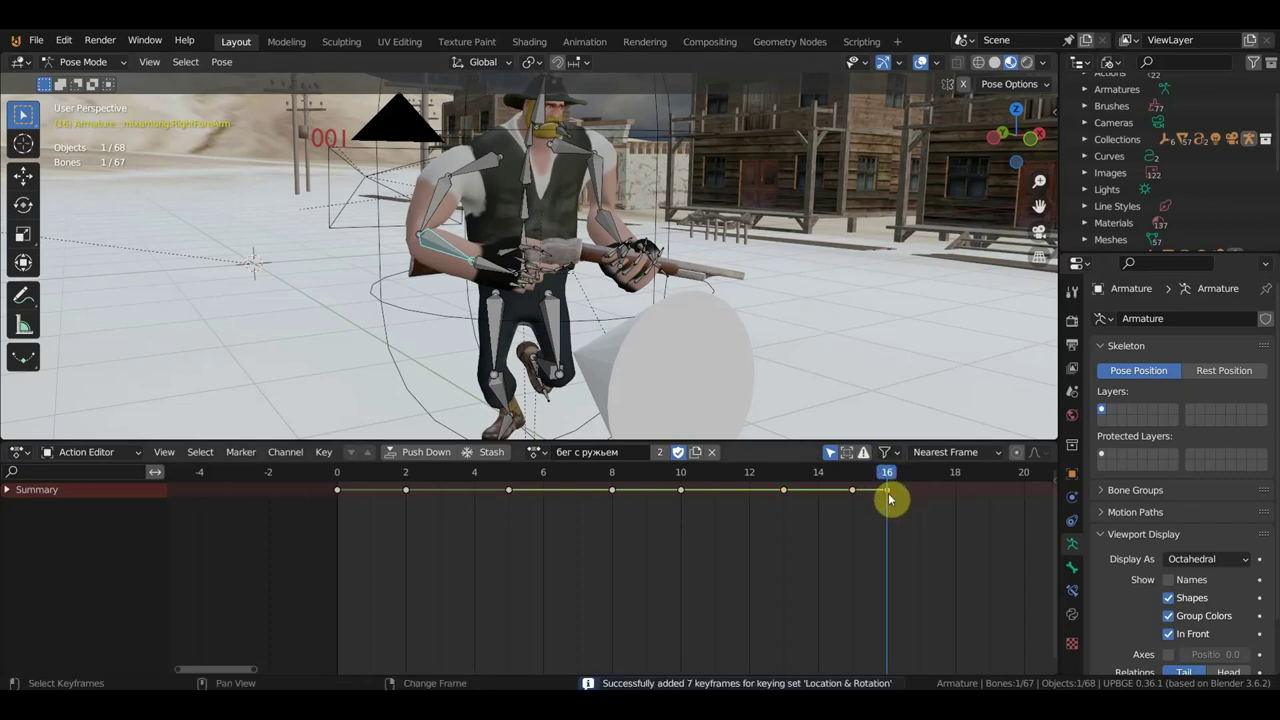
mouse_move(890, 498)
mouse_down()
mouse_move(347, 508)
mouse_move(355, 477)
mouse_up()
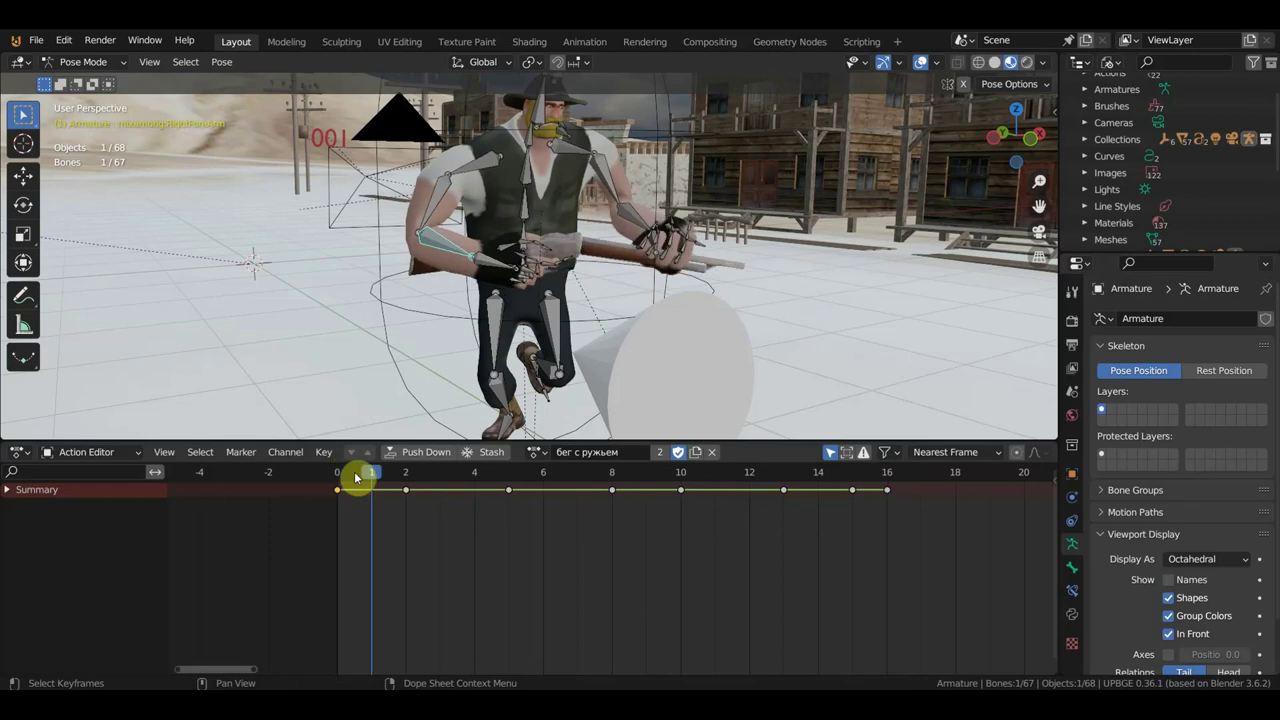
Duplicate all bones' frame-0 keys onto frame 16 and preview the pose there
key(Left)
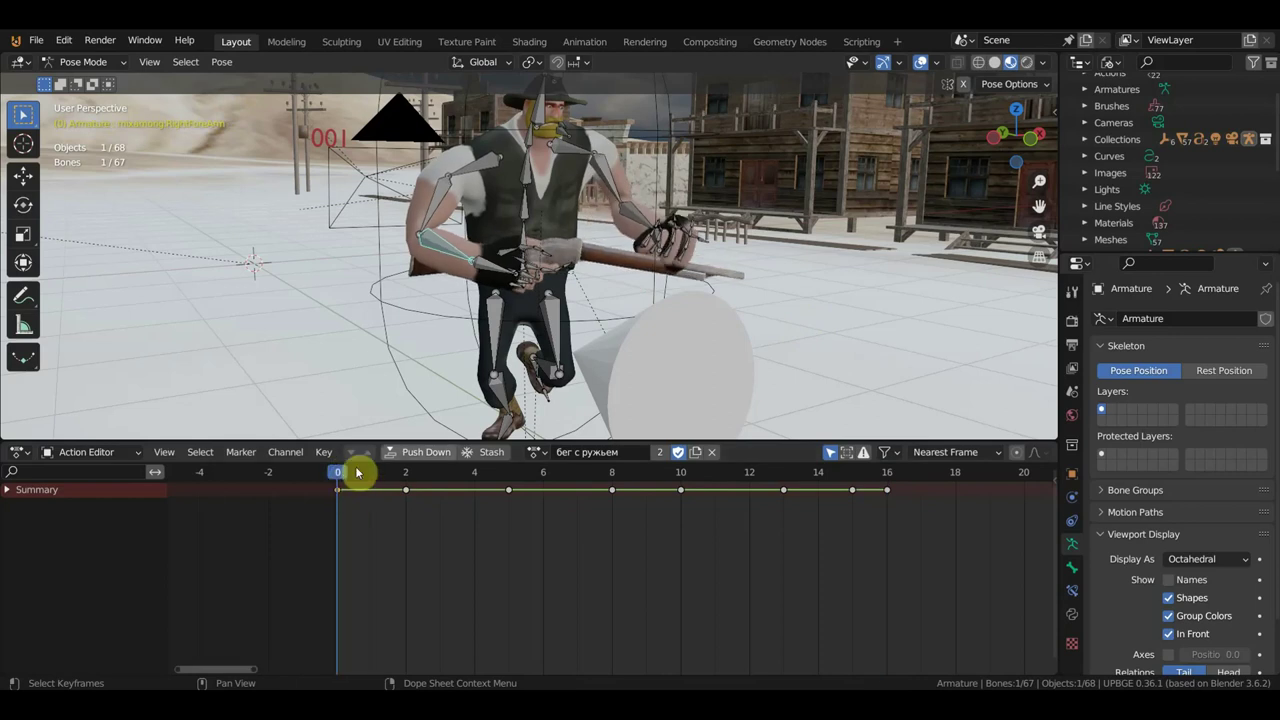
key(a)
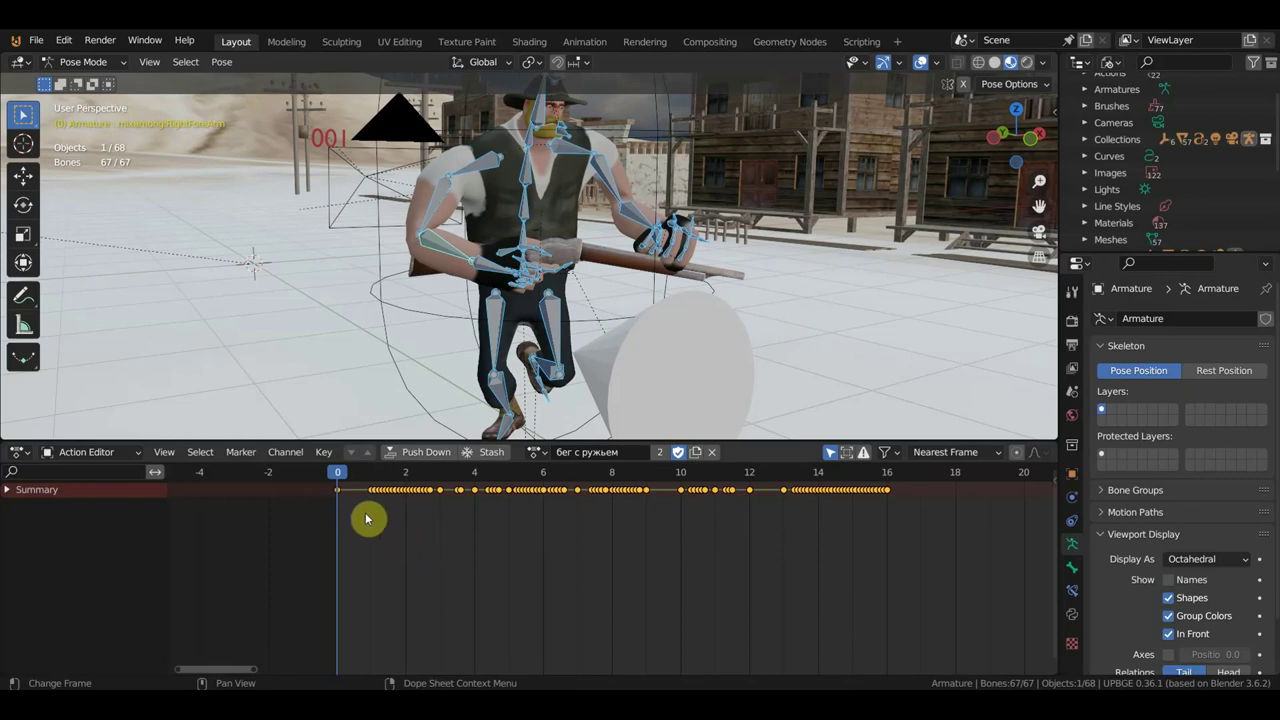
drag(333, 492, 855, 503)
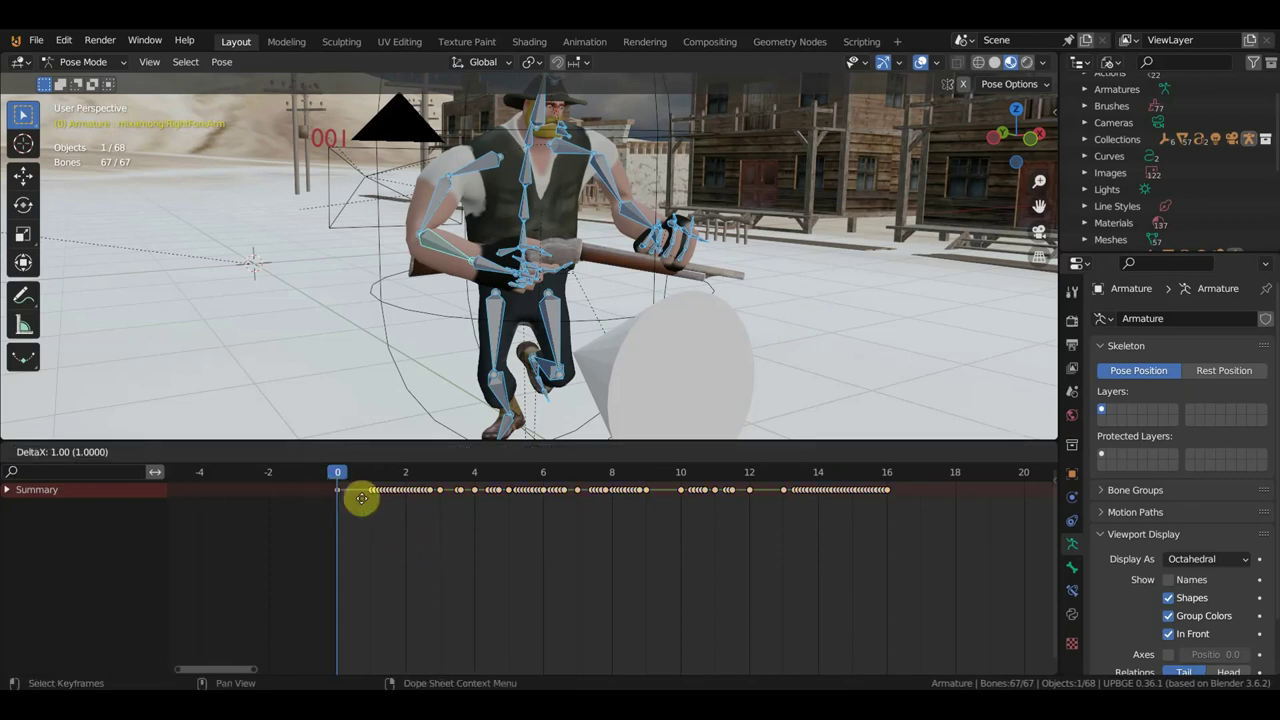
click(880, 505)
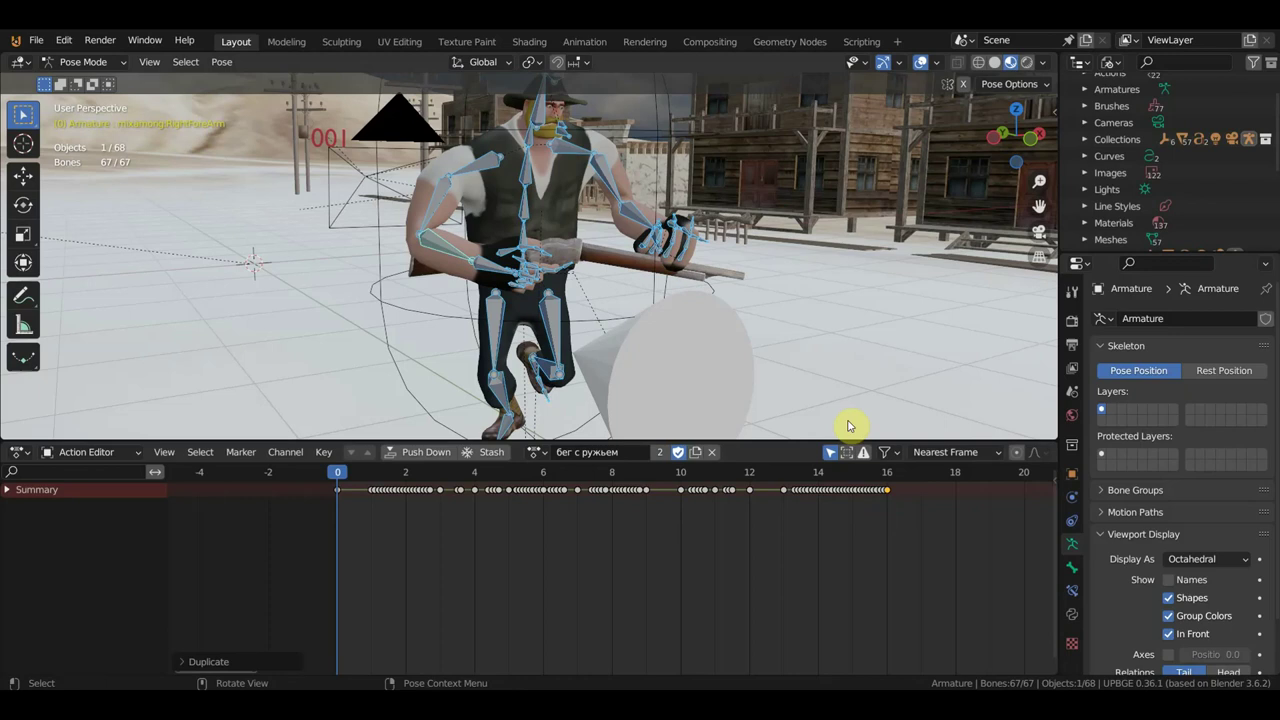
click(889, 479)
drag(889, 477, 881, 481)
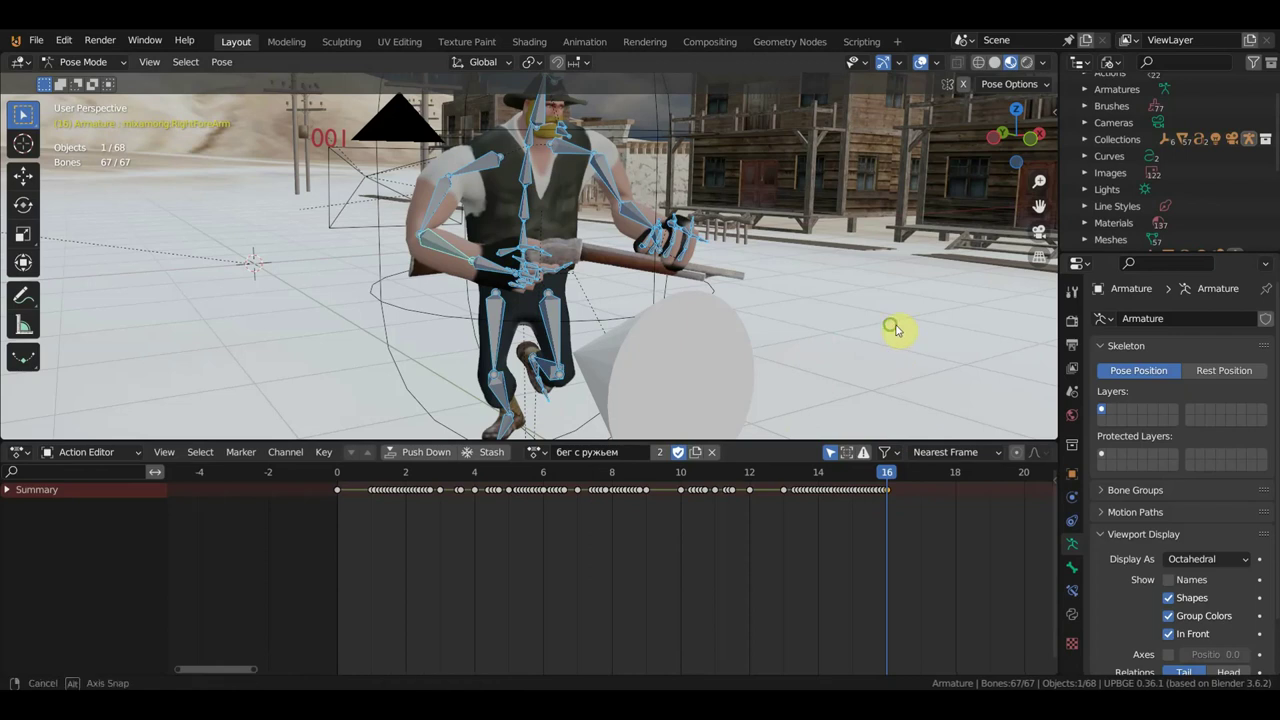
mouse_move(894, 331)
middle_down()
mouse_move(765, 343)
mouse_move(851, 322)
mouse_move(835, 330)
middle_up()
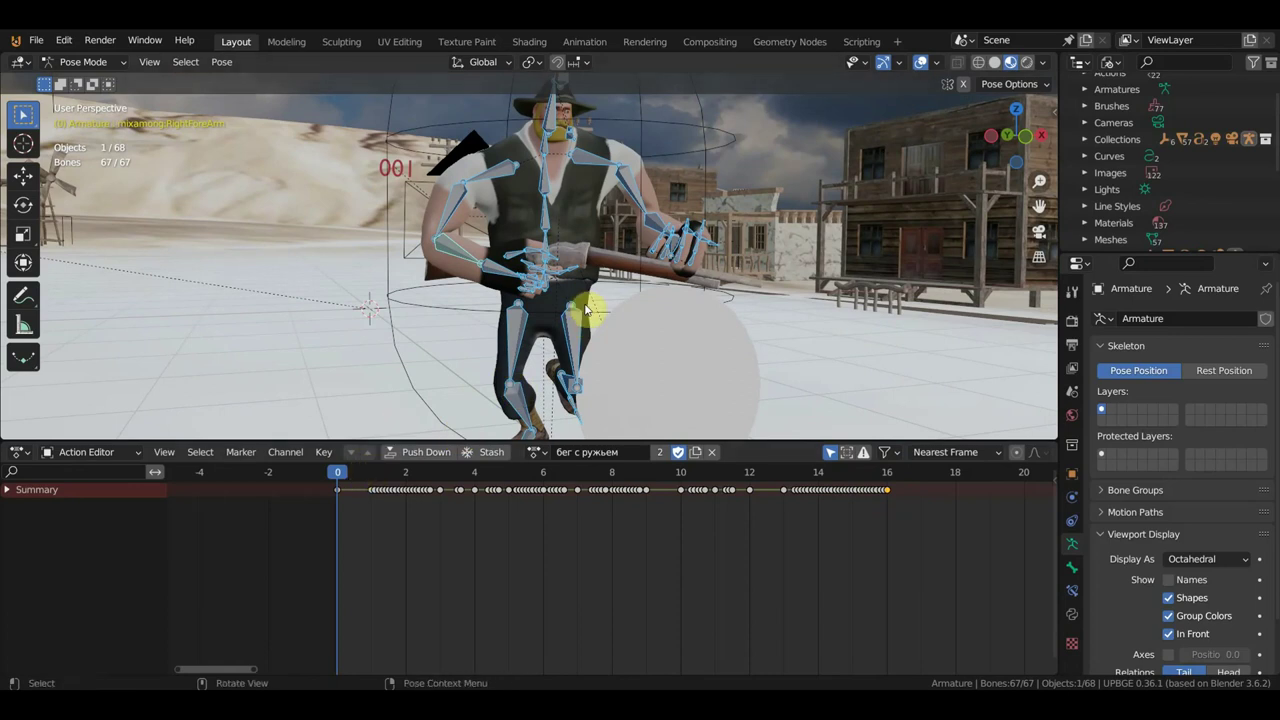
Undo an accidental upper-body rotation, then rotate the right forearm and key it at frame 0
key(r)
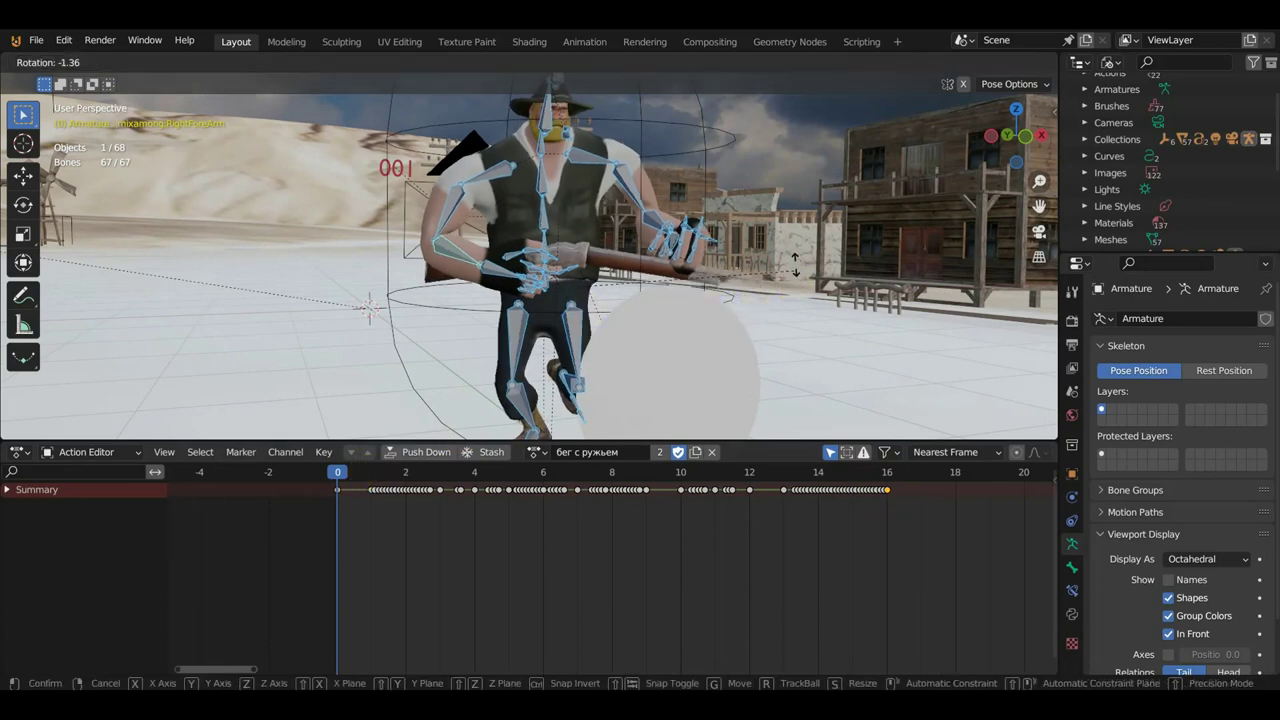
click(806, 271)
key(ctrl+z)
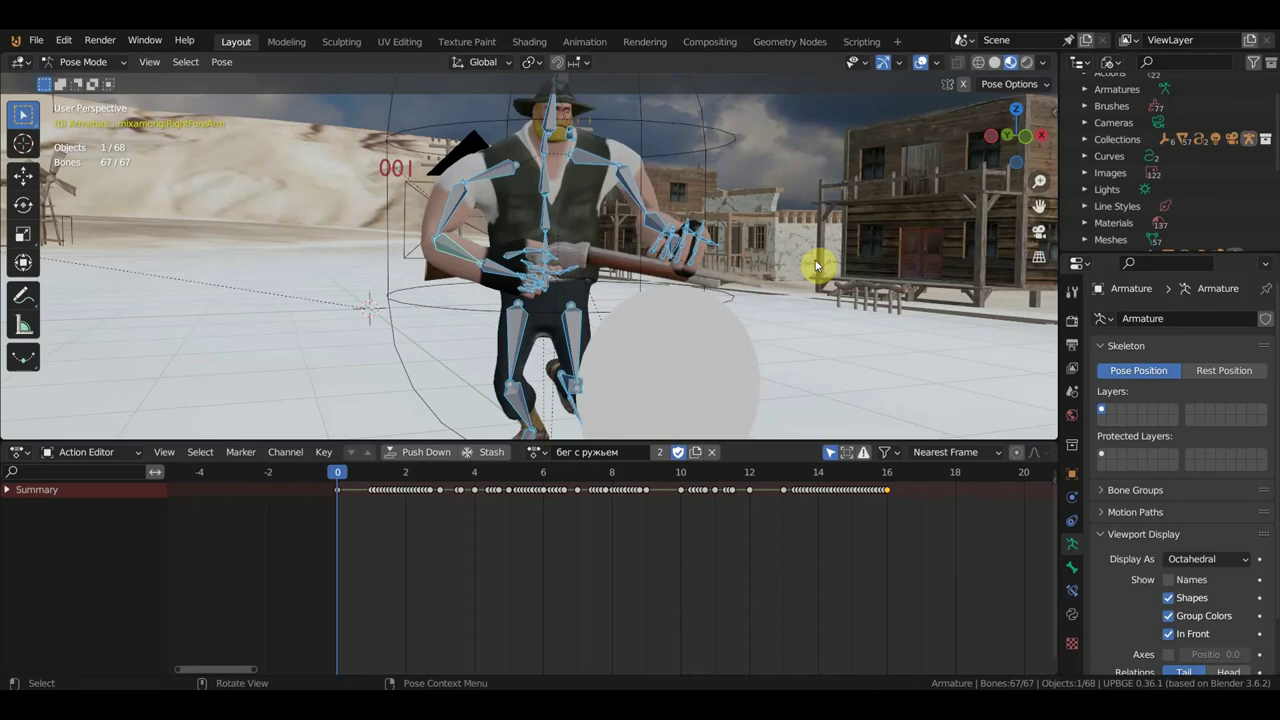
click(458, 262)
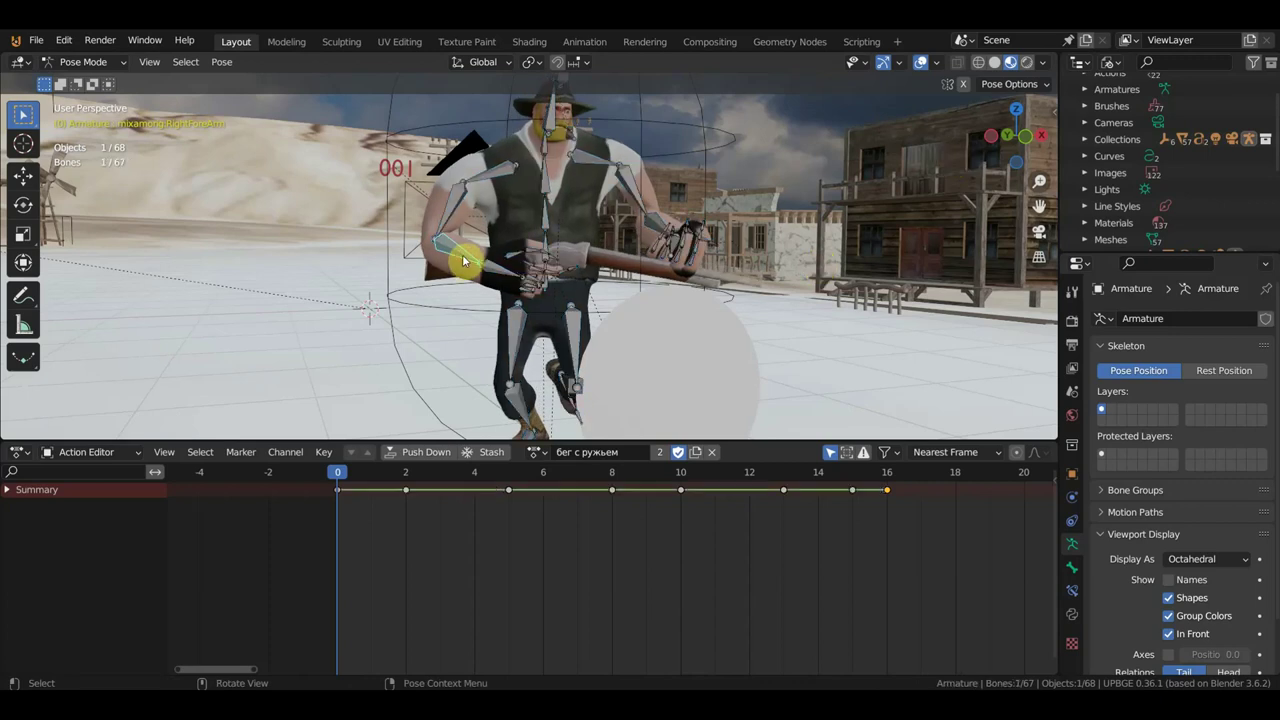
key(r)
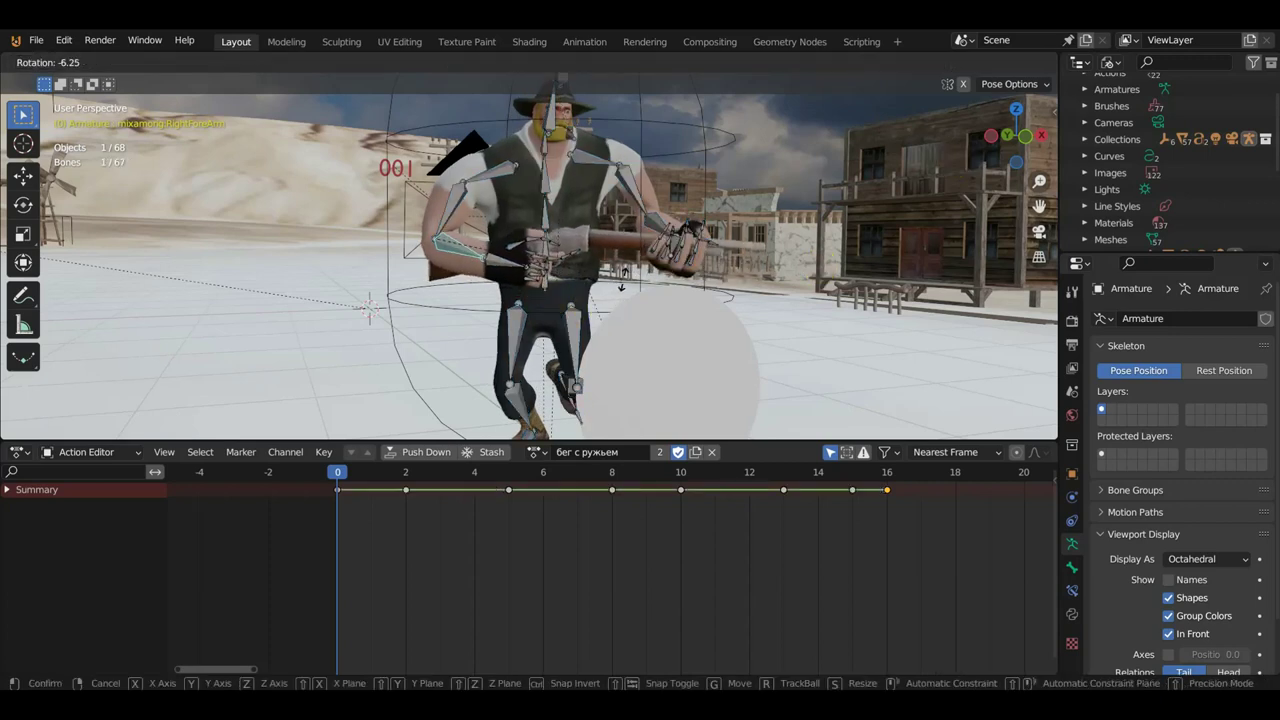
click(620, 285)
mouse_move(622, 284)
middle_down()
mouse_move(531, 330)
mouse_move(659, 280)
middle_up()
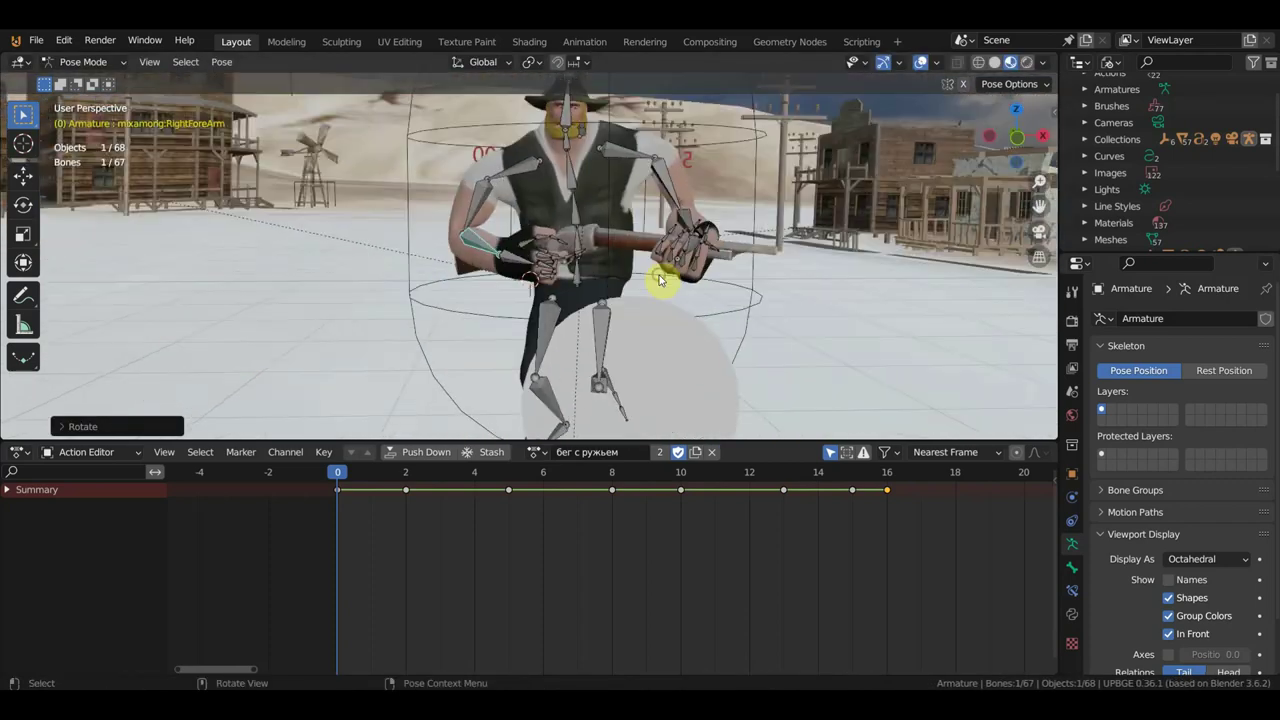
key(i)
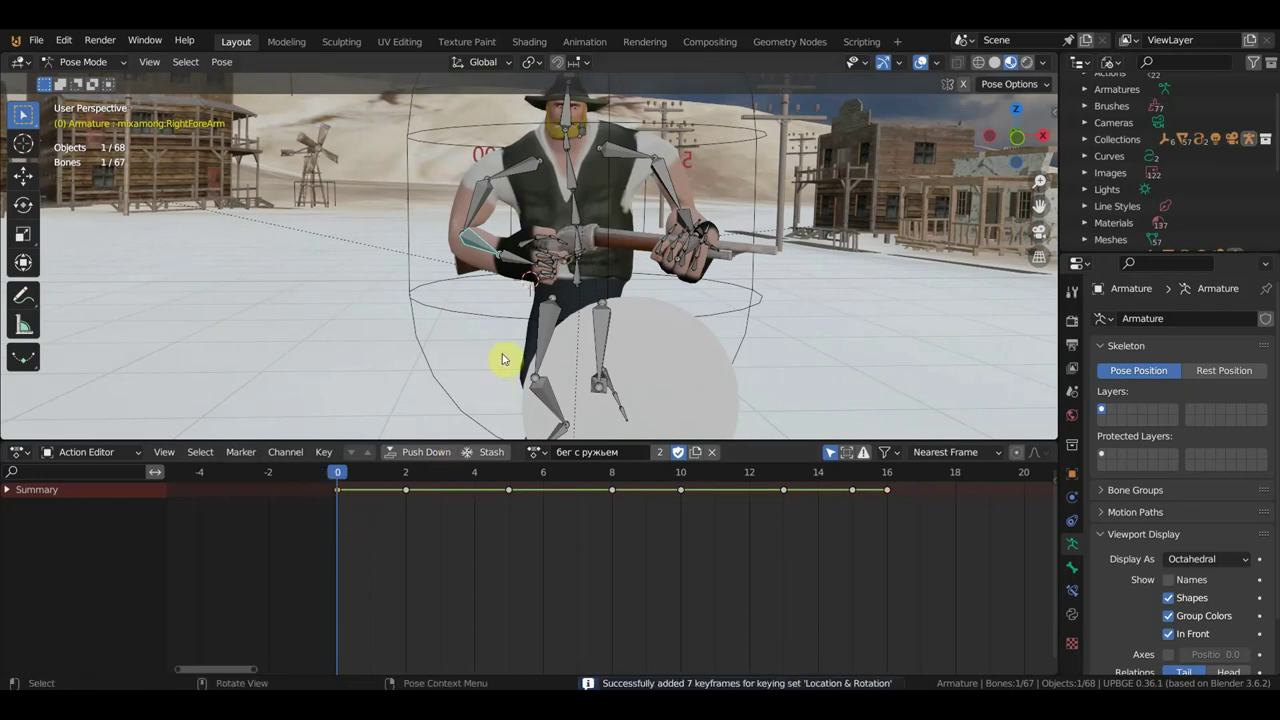
Key all 67 bones at frame 0 and copy those keys to frame 16
key(a)
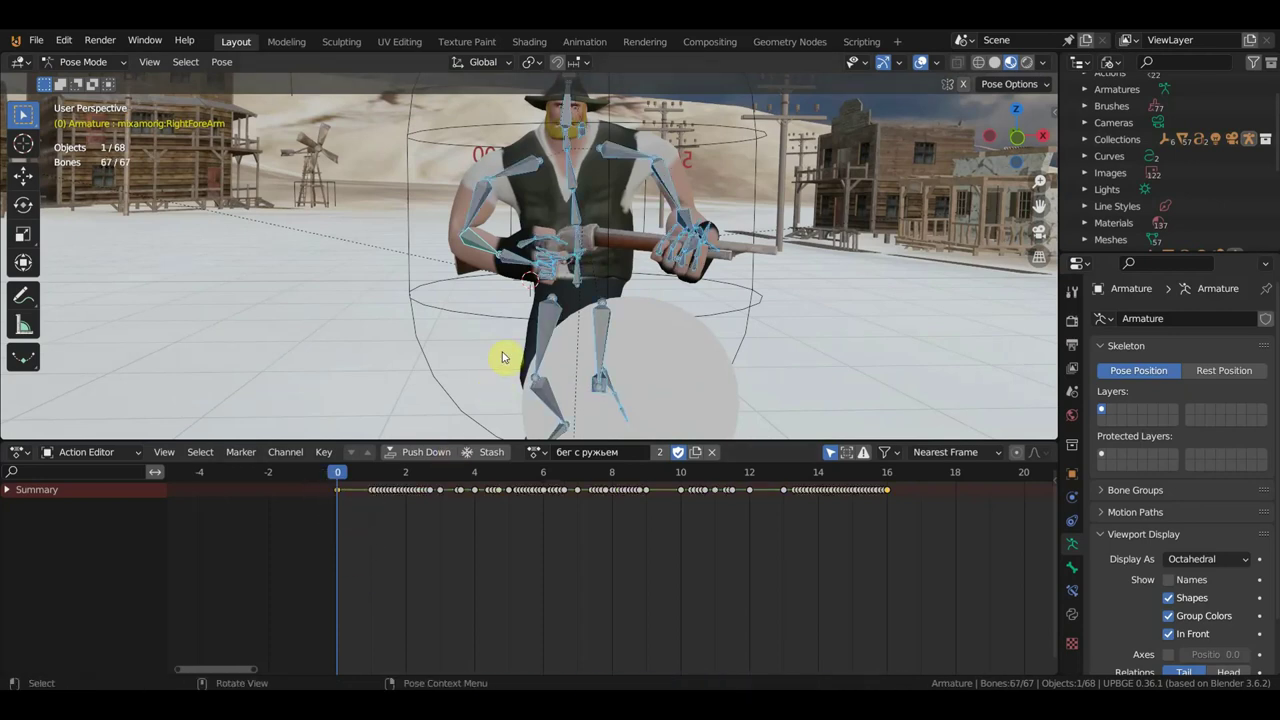
key(i)
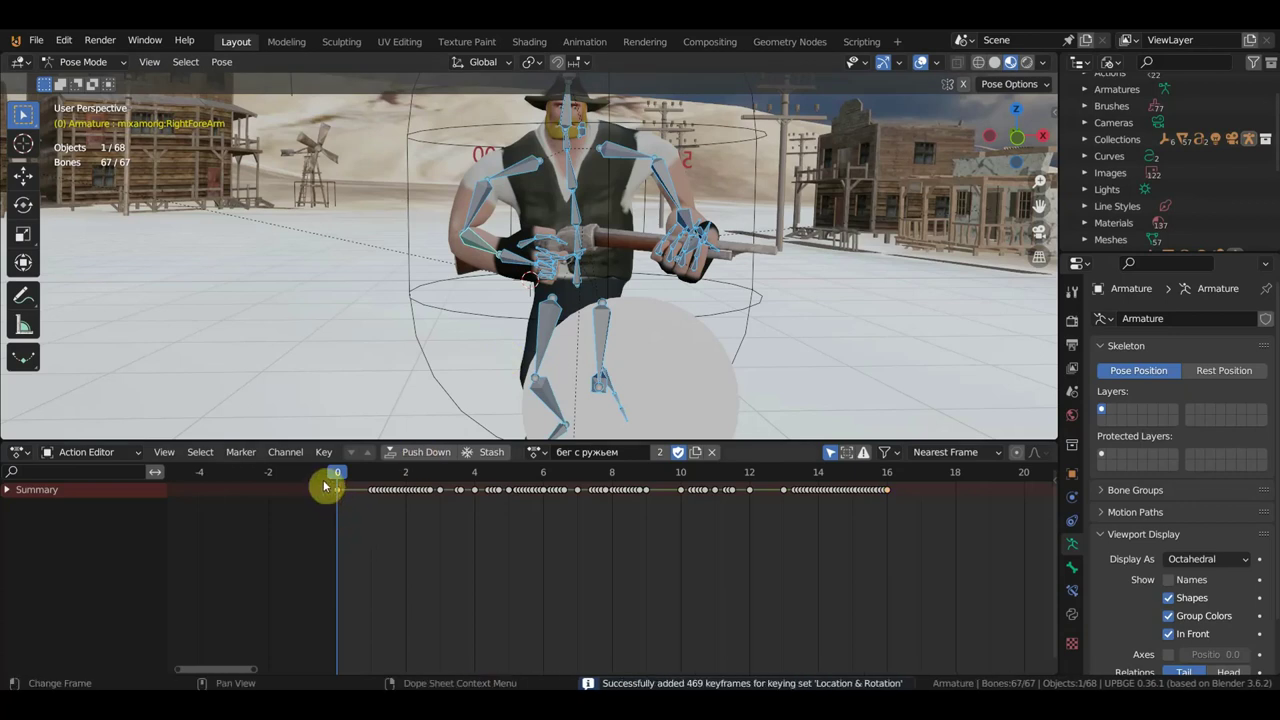
drag(329, 490, 893, 516)
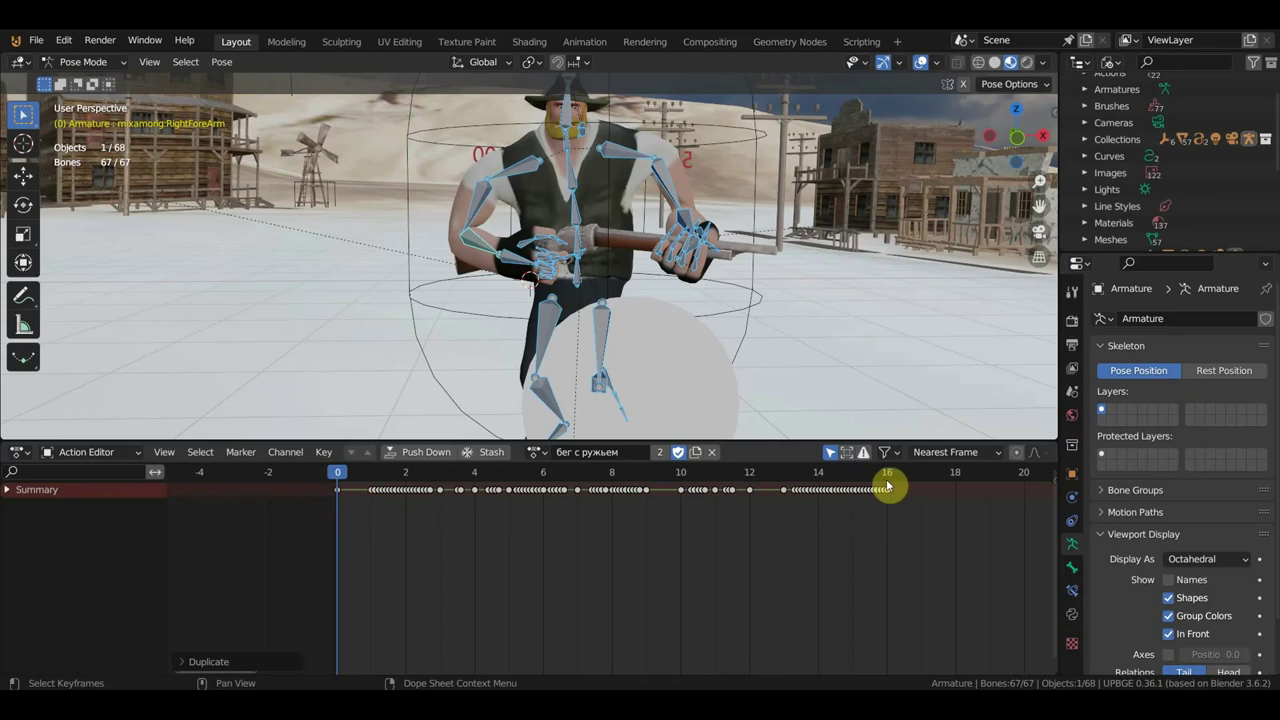
mouse_move(889, 471)
mouse_down()
mouse_move(444, 486)
mouse_move(606, 492)
mouse_up()
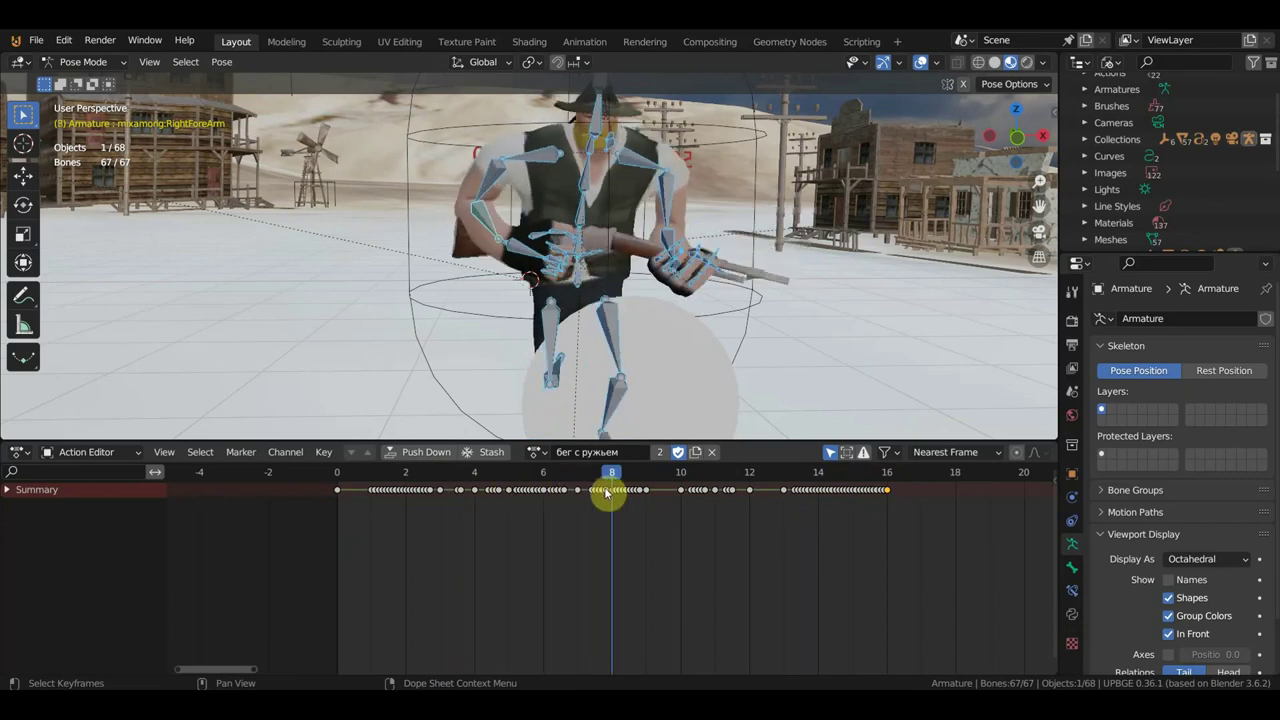
Rotate the left hand bone at frame 7 and keyframe it
middle_drag(780, 325, 750, 400)
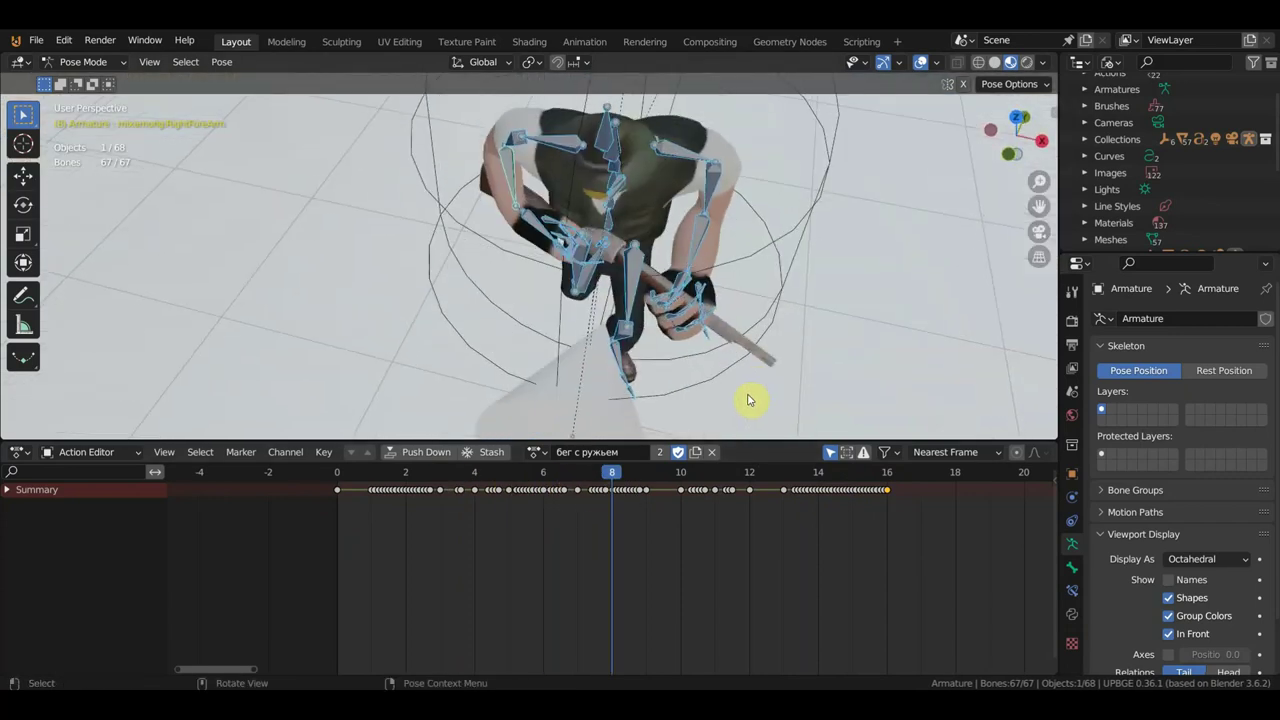
click(677, 275)
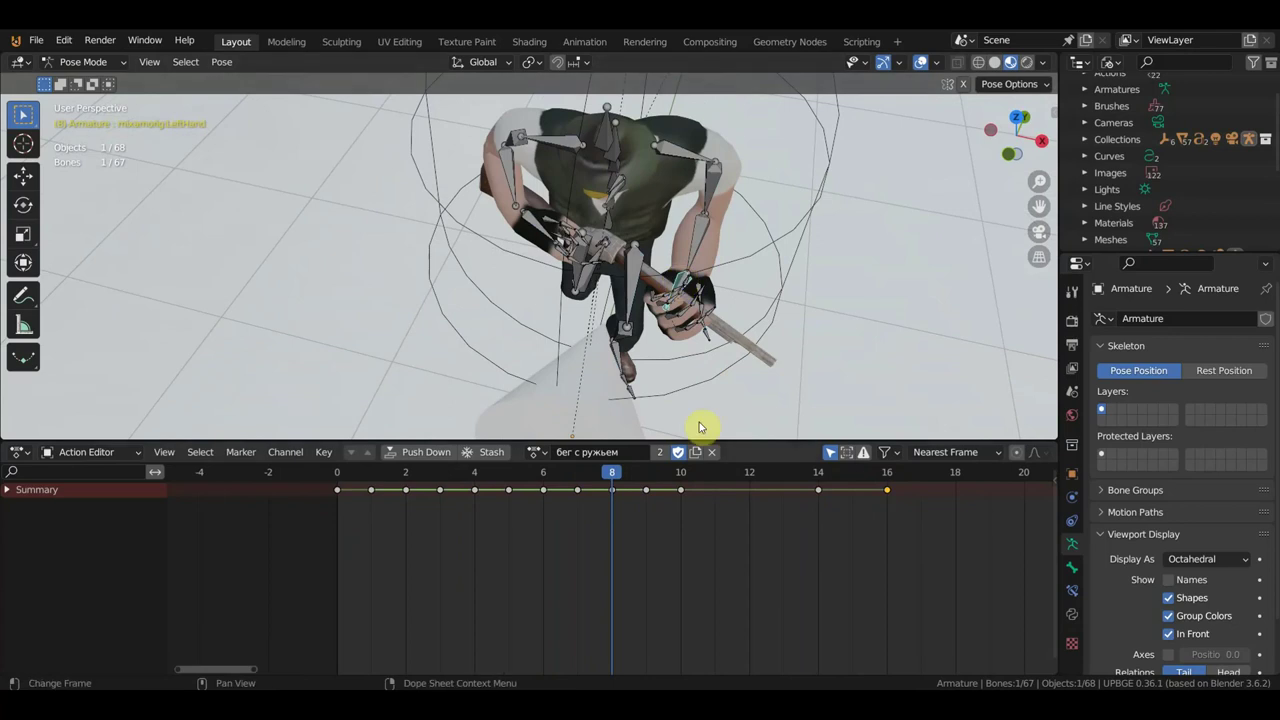
click(585, 476)
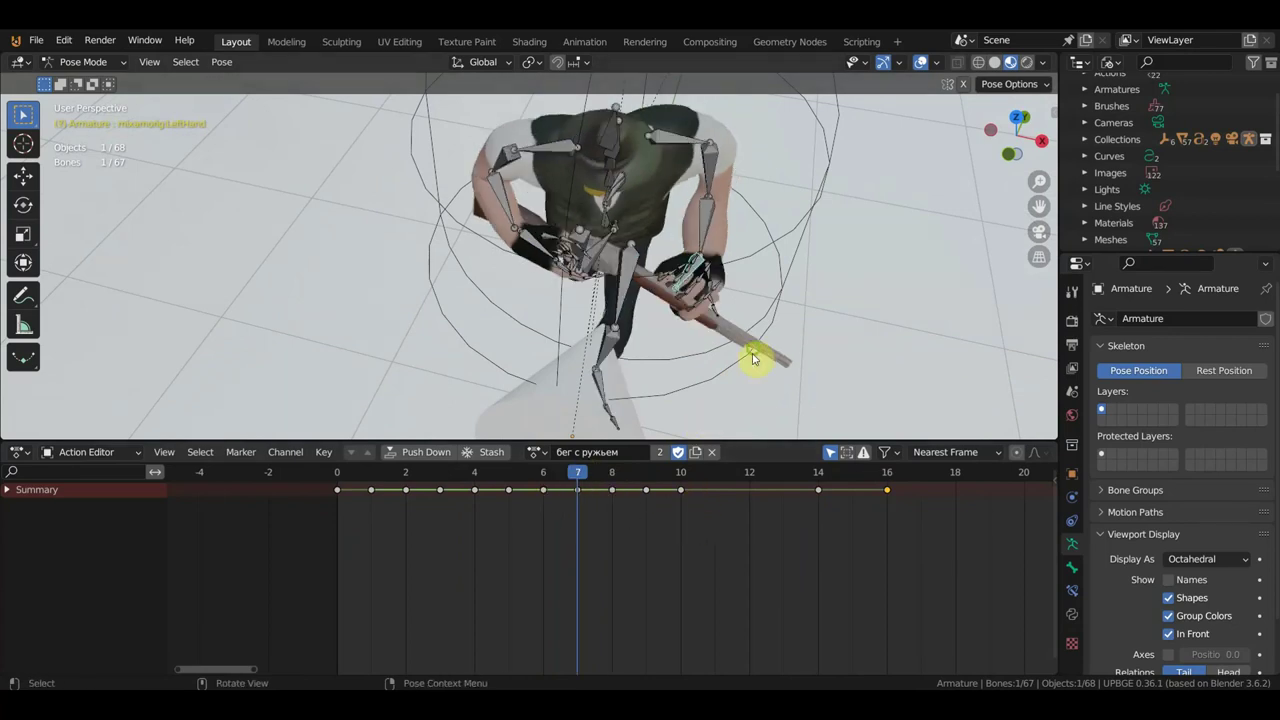
mouse_move(757, 357)
middle_down()
mouse_move(686, 329)
mouse_move(777, 277)
middle_up()
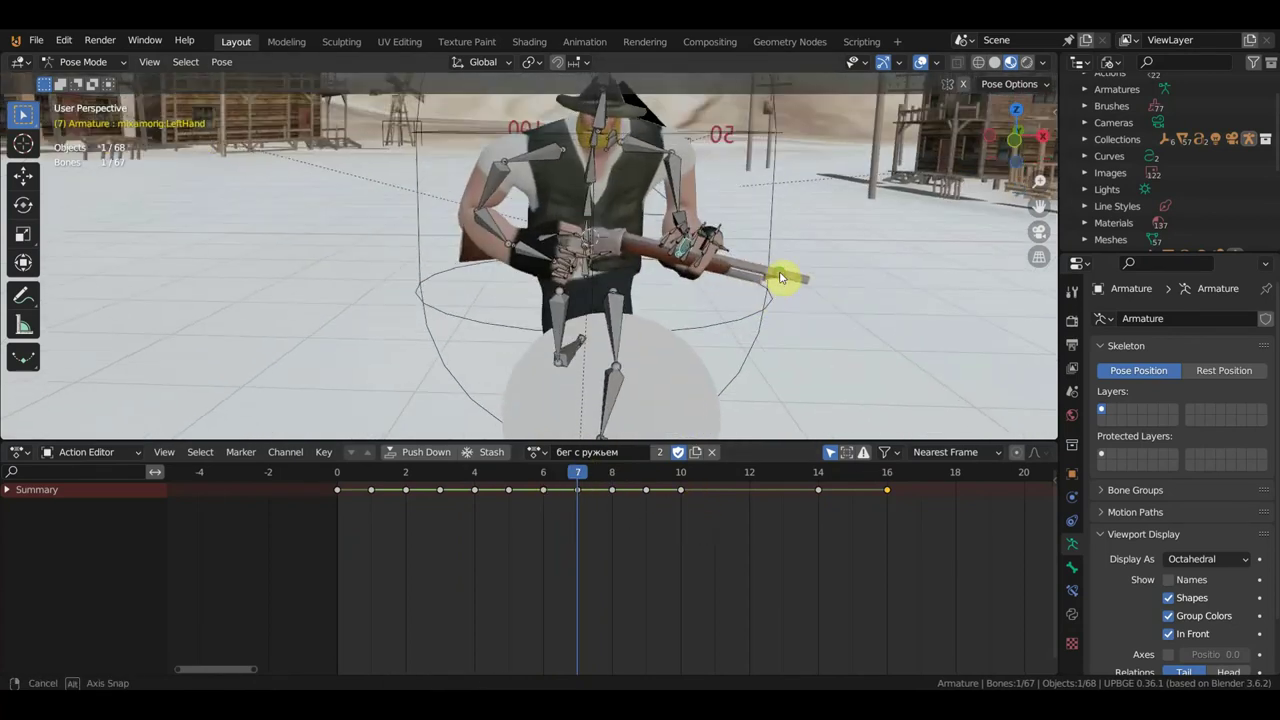
key(r)
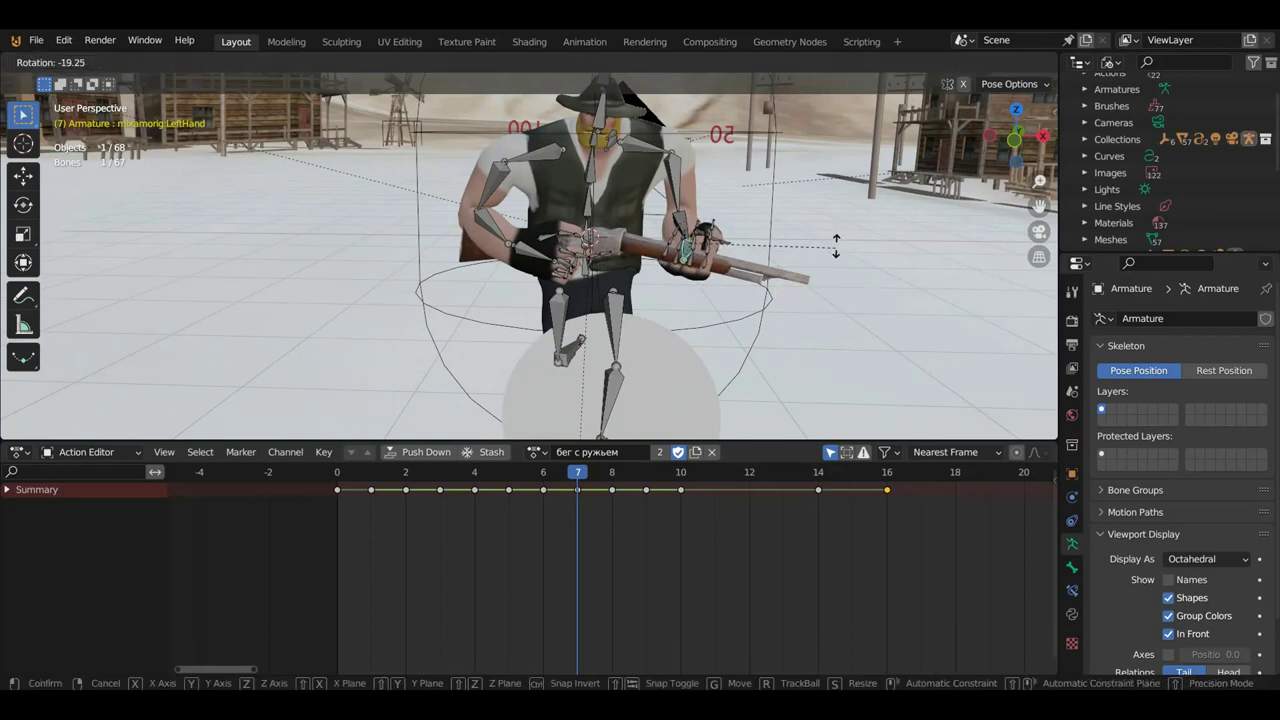
click(827, 220)
mouse_move(827, 220)
middle_down()
mouse_move(751, 257)
mouse_move(677, 260)
mouse_move(754, 245)
middle_up()
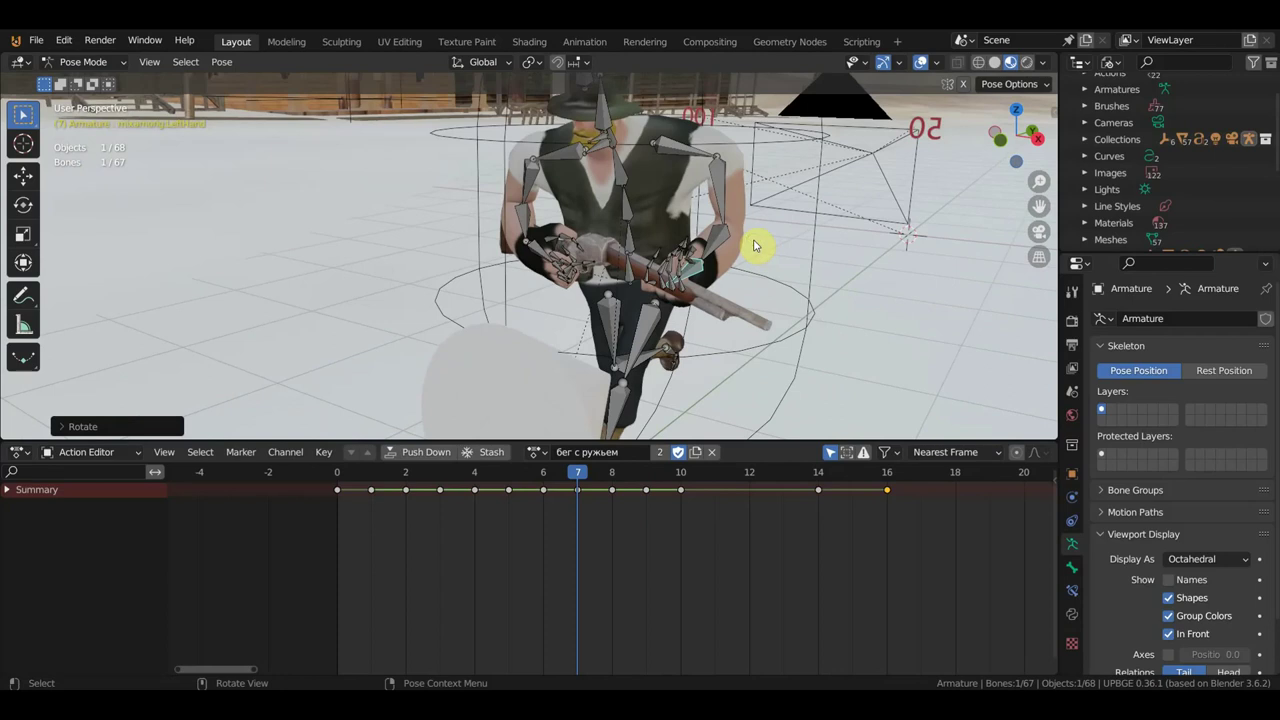
key(i)
Delete the keyframes at frames 8 and 9, then scrub to check the pose
shift+click(648, 490)
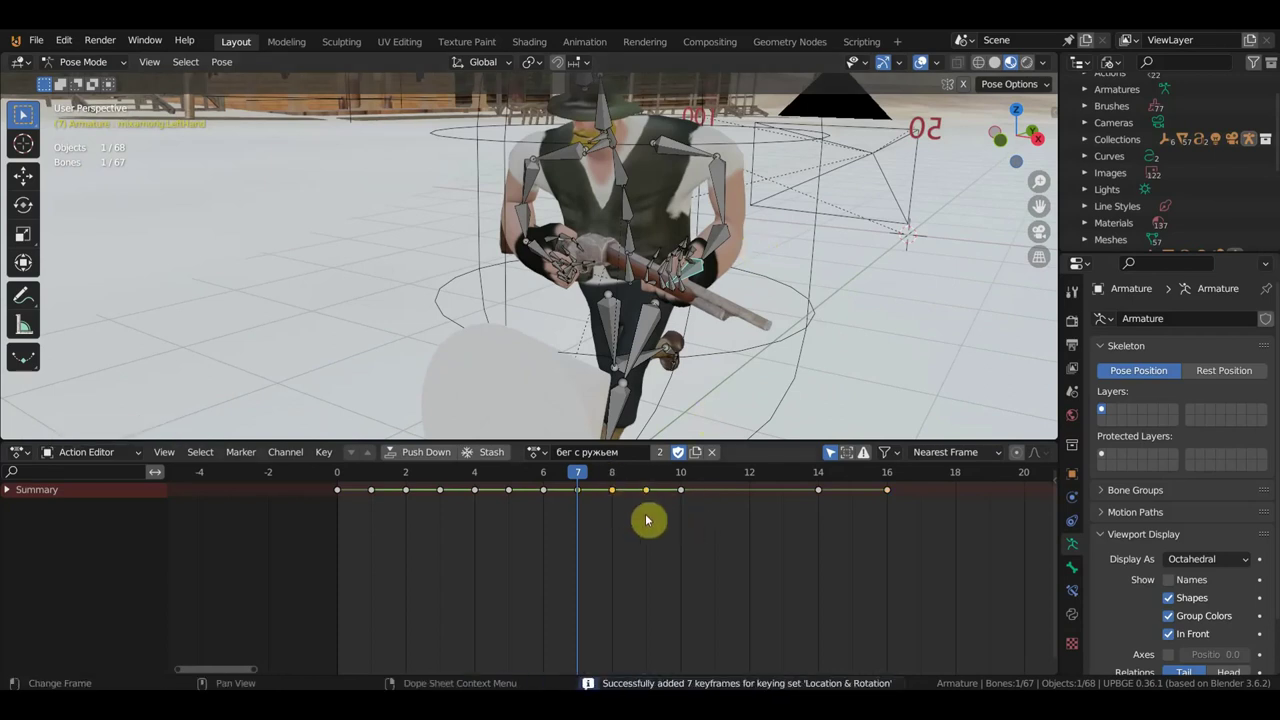
key(Delete)
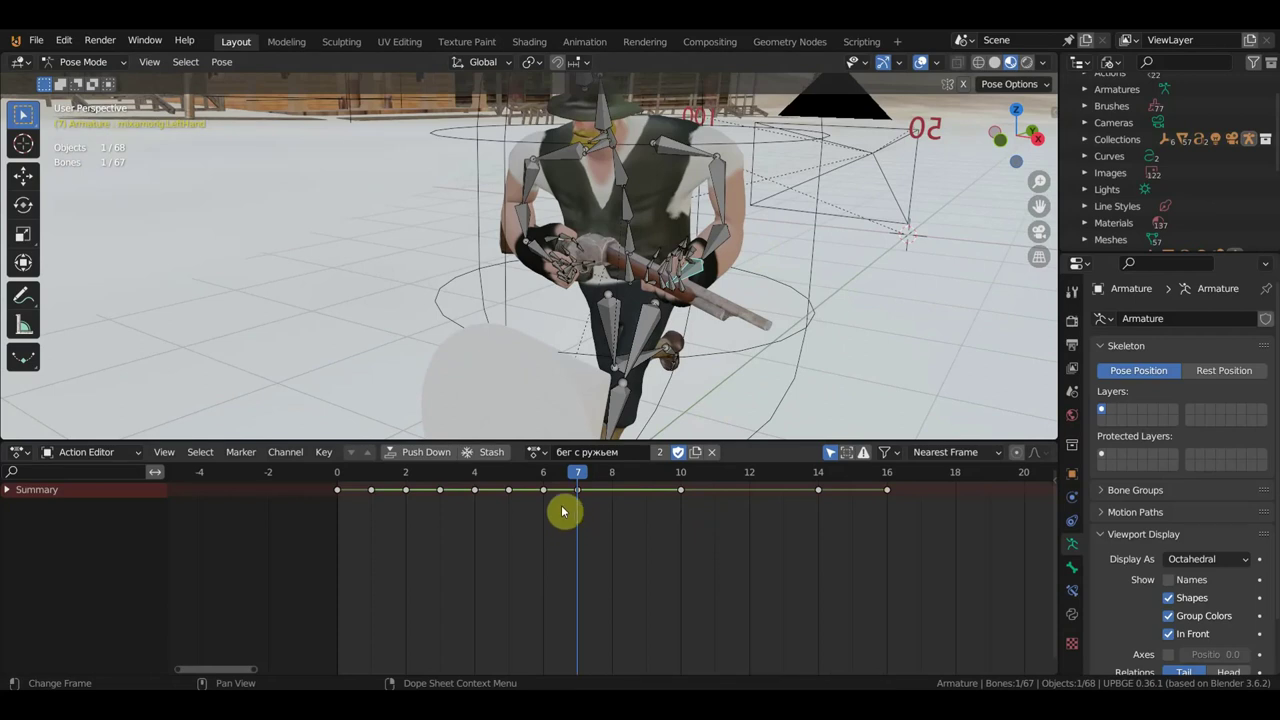
mouse_move(577, 495)
mouse_down()
mouse_move(547, 481)
mouse_move(653, 501)
mouse_move(627, 500)
mouse_up()
mouse_move(790, 360)
middle_down()
mouse_move(735, 378)
mouse_move(680, 346)
mouse_move(651, 346)
mouse_move(857, 334)
mouse_move(831, 346)
mouse_move(856, 391)
middle_up()
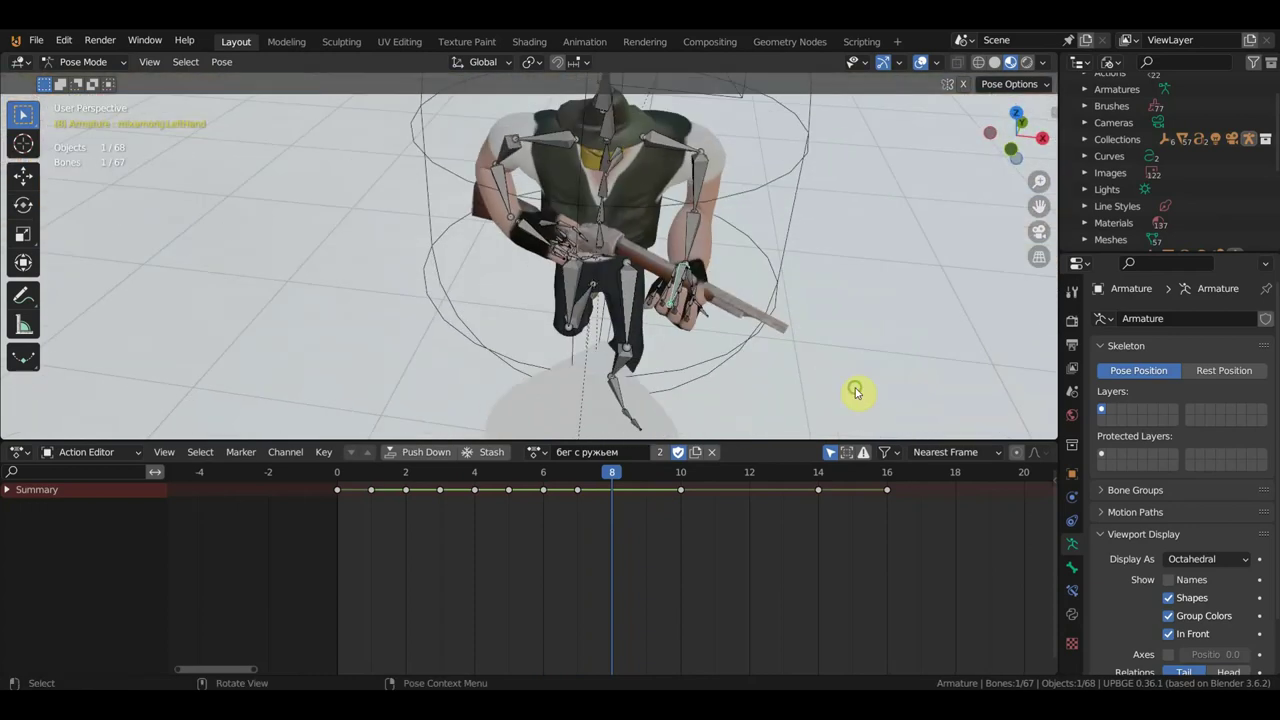
Rotate the right forearm at frame 8 and key the adjusted pose
middle_drag(808, 330, 829, 363)
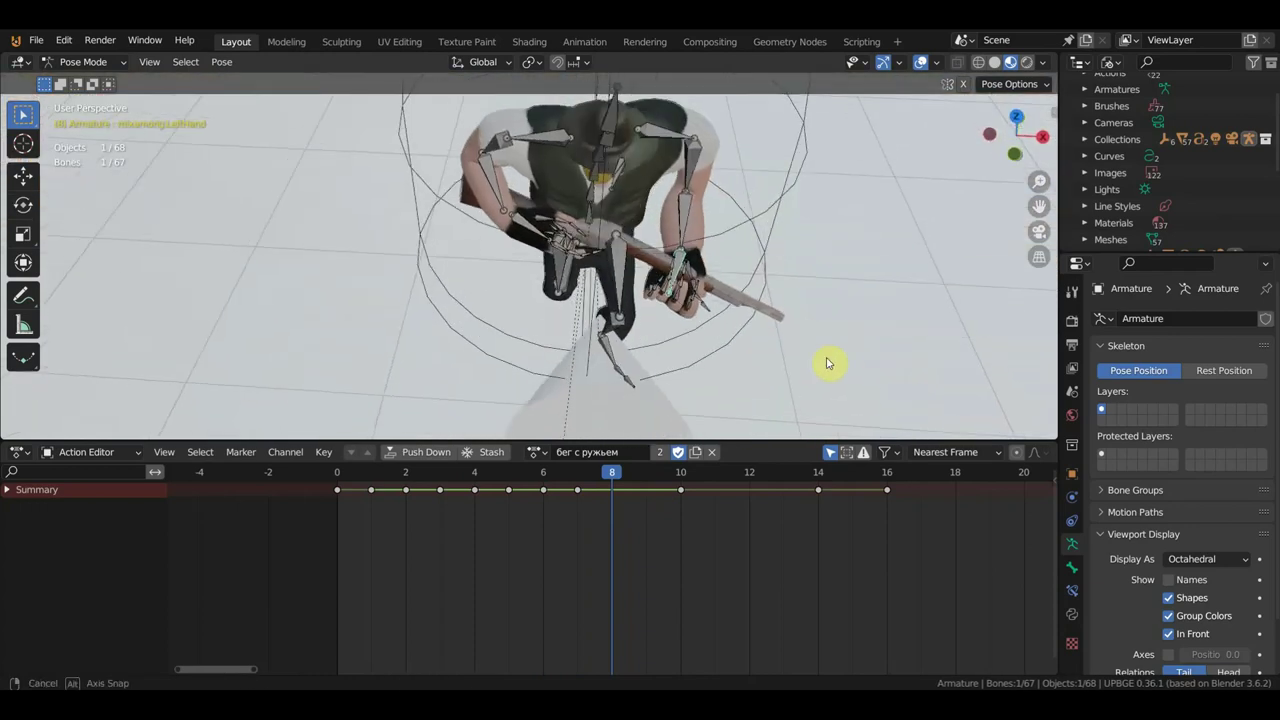
click(680, 479)
click(626, 481)
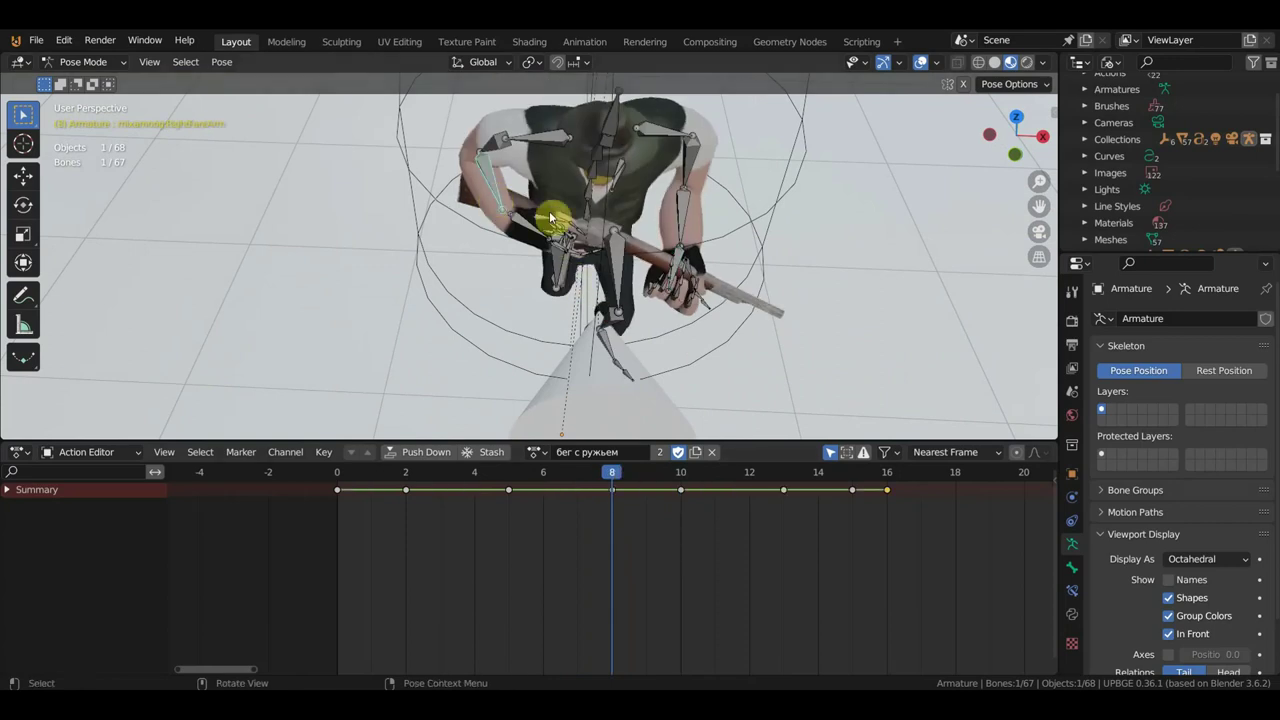
key(r)
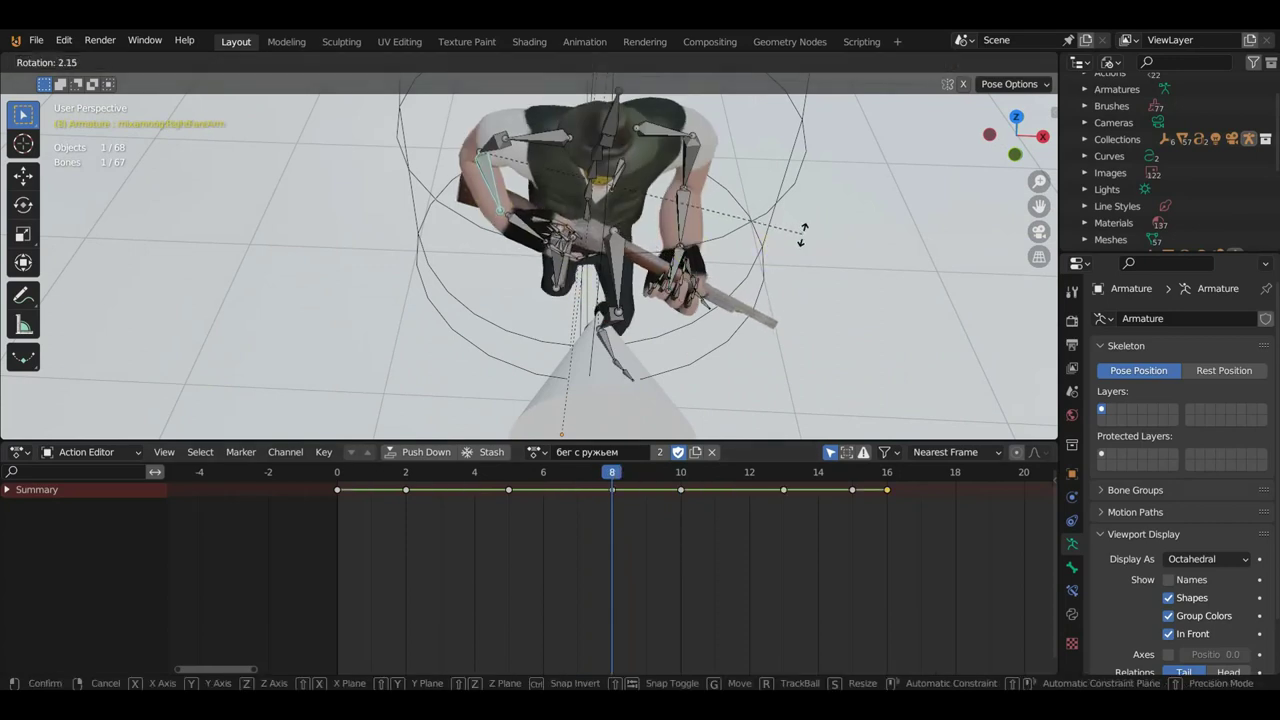
click(800, 244)
middle_drag(800, 244, 661, 180)
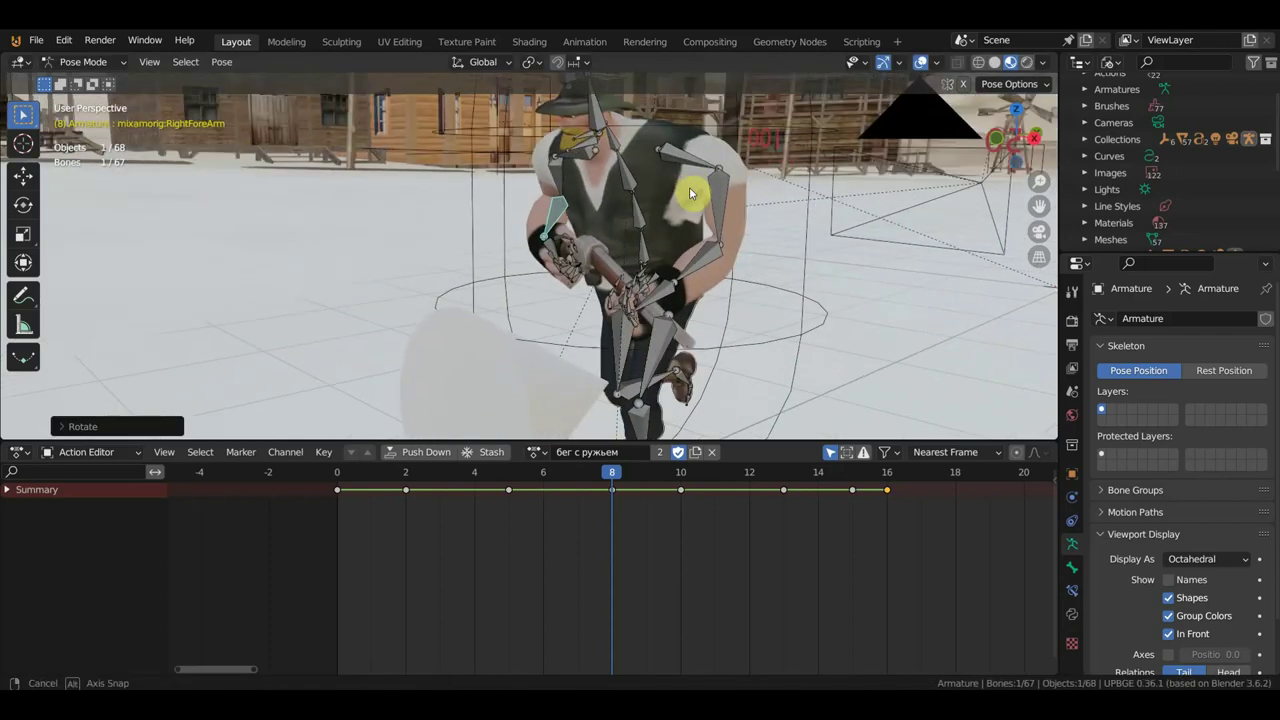
key(i)
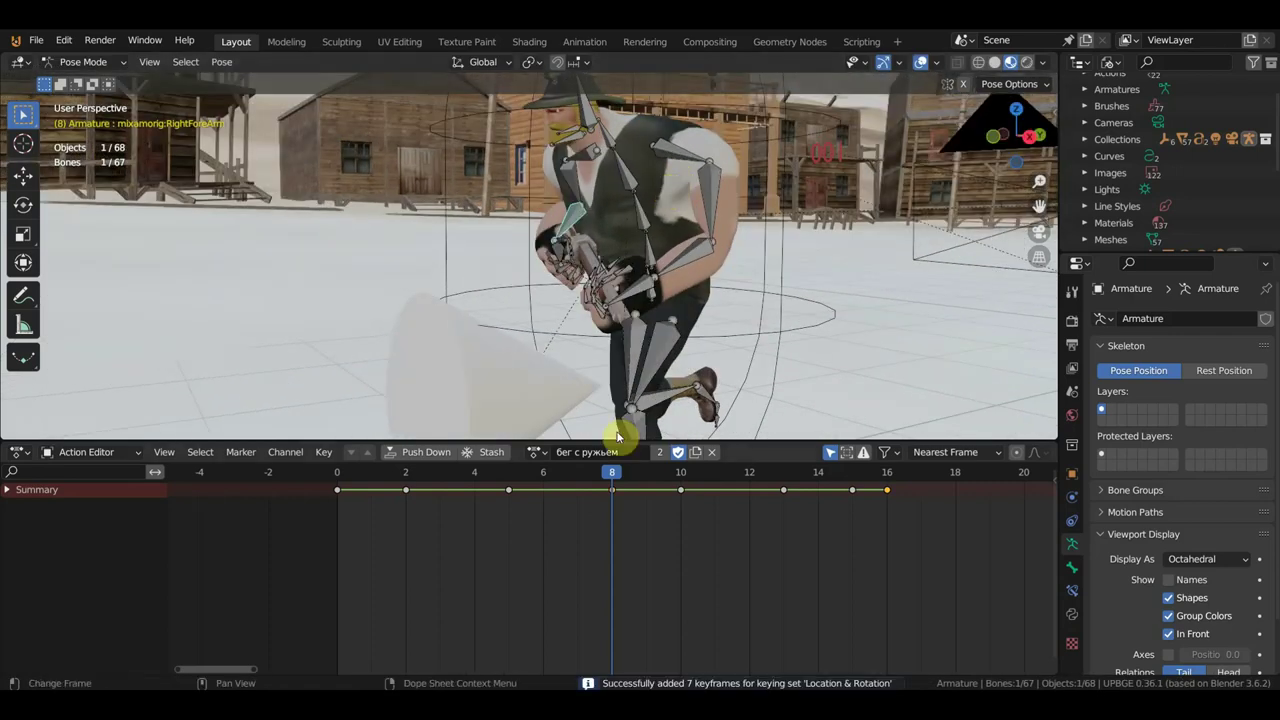
At frame 7, reselect the right forearm and rotate it about −6.75°
drag(598, 484, 573, 494)
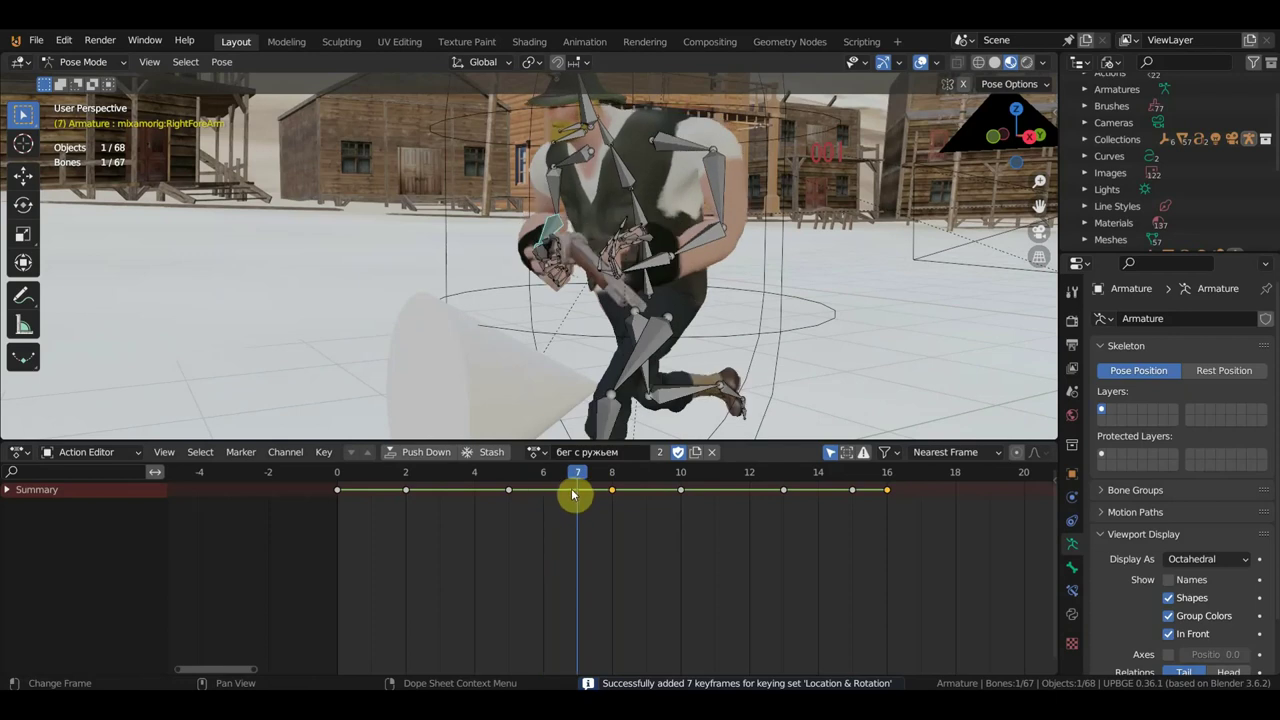
middle_drag(740, 345, 719, 328)
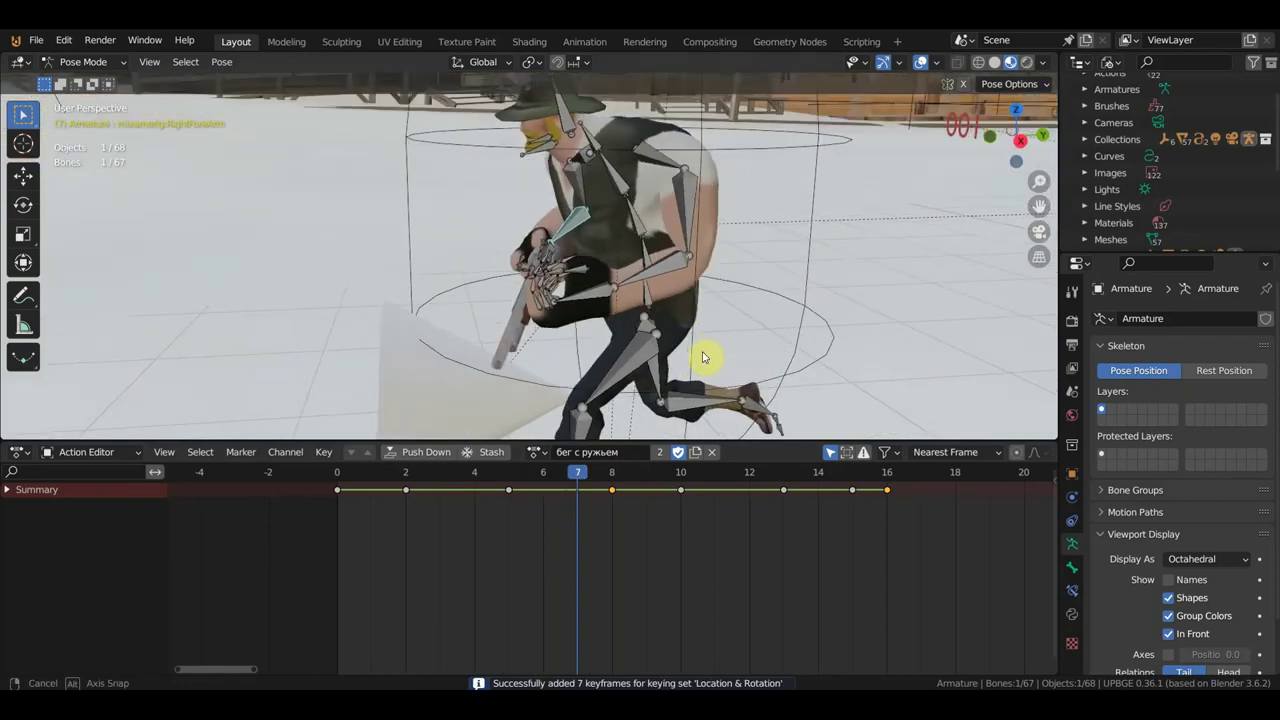
click(650, 150)
middle_drag(650, 150, 812, 233)
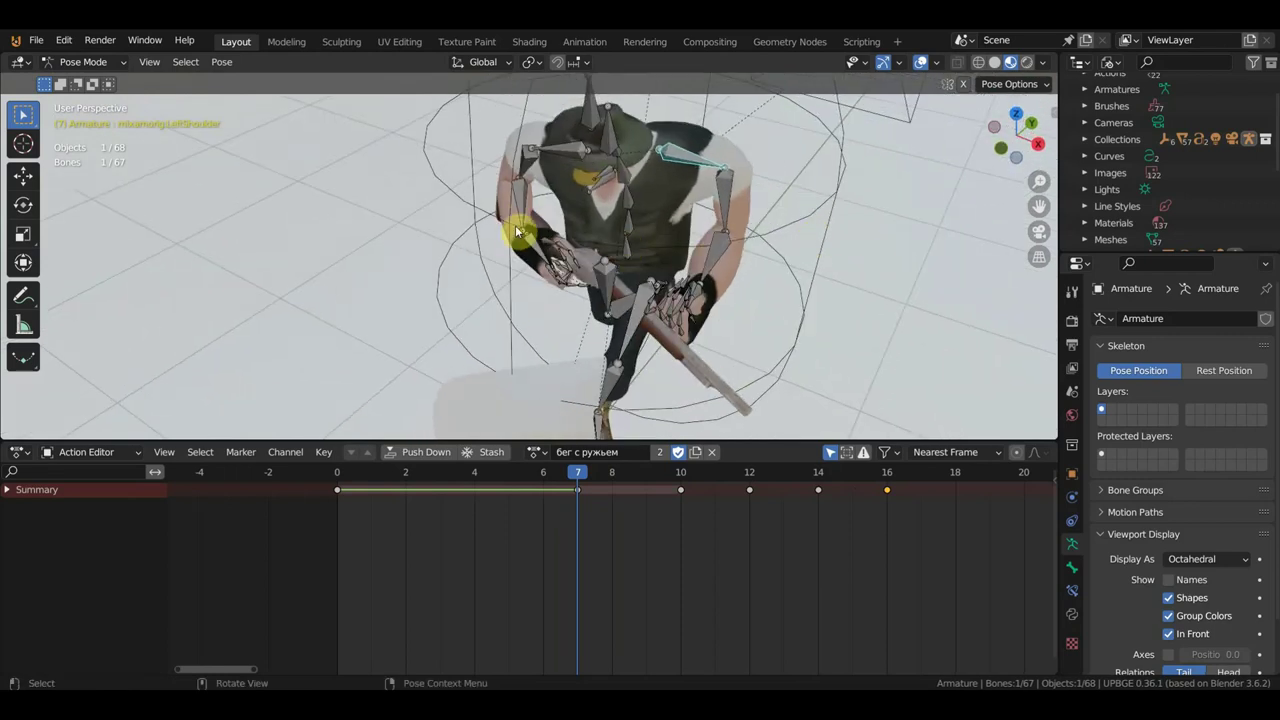
click(522, 205)
middle_drag(522, 205, 717, 352)
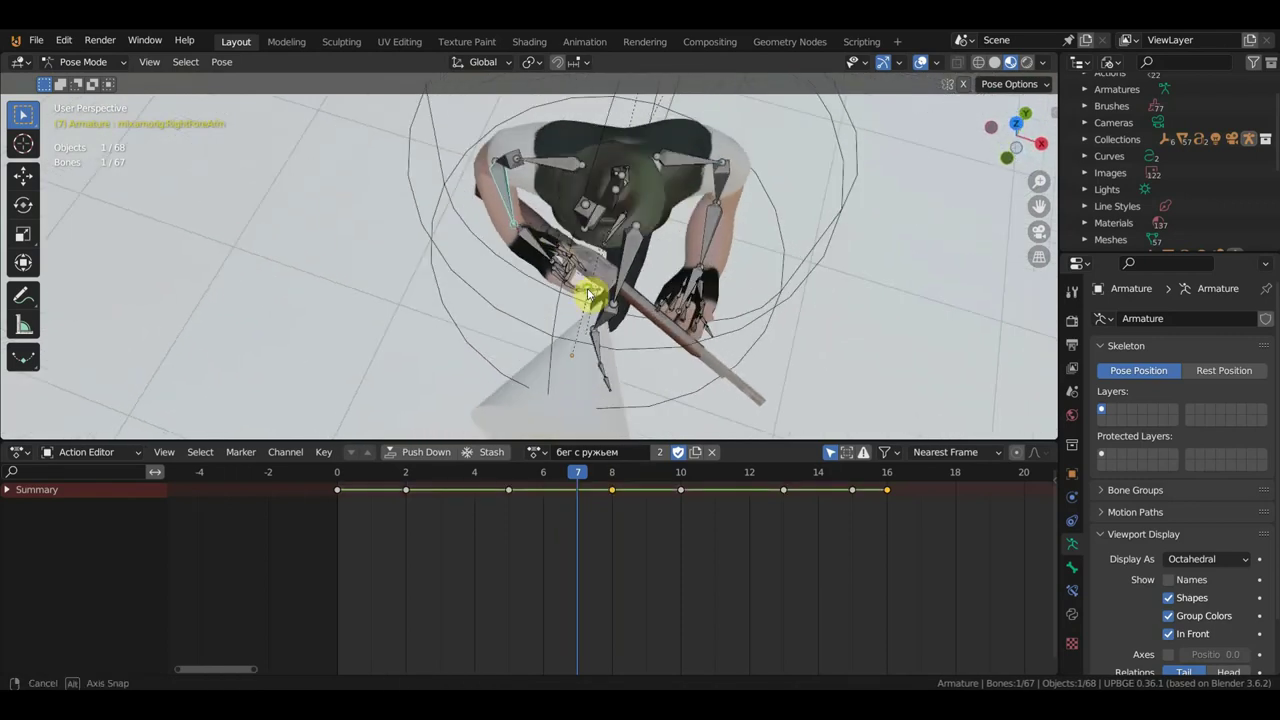
key(r)
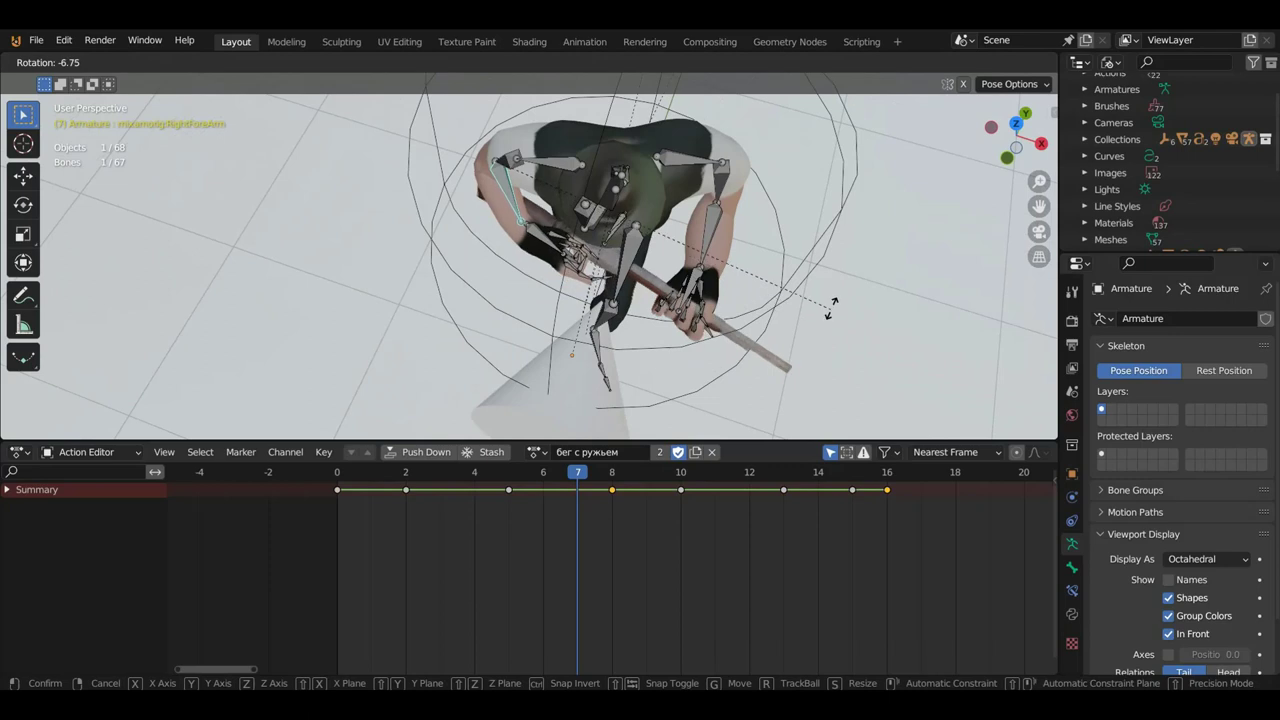
click(831, 305)
mouse_move(828, 300)
middle_down()
mouse_move(820, 217)
mouse_move(754, 210)
middle_up()
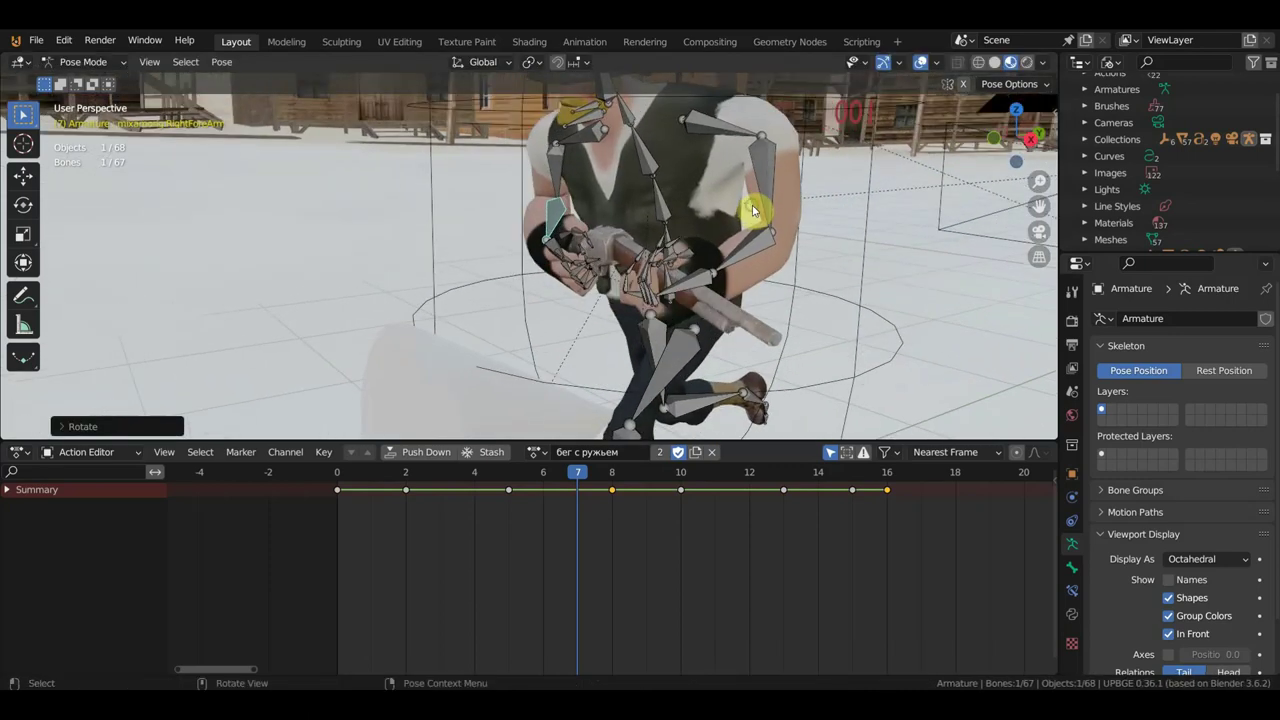
Key the pose at frame 7, then rotate the RightForeArm at frame 4 and key it
key(i)
click(543, 474)
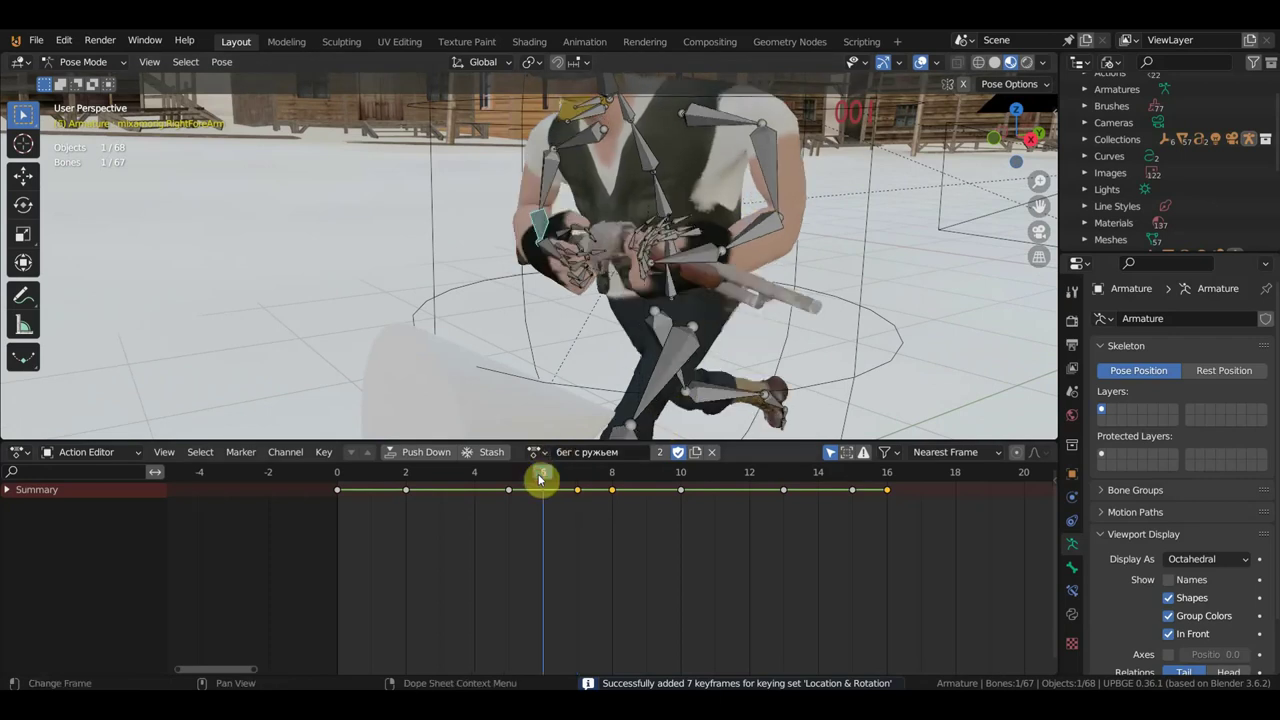
click(474, 474)
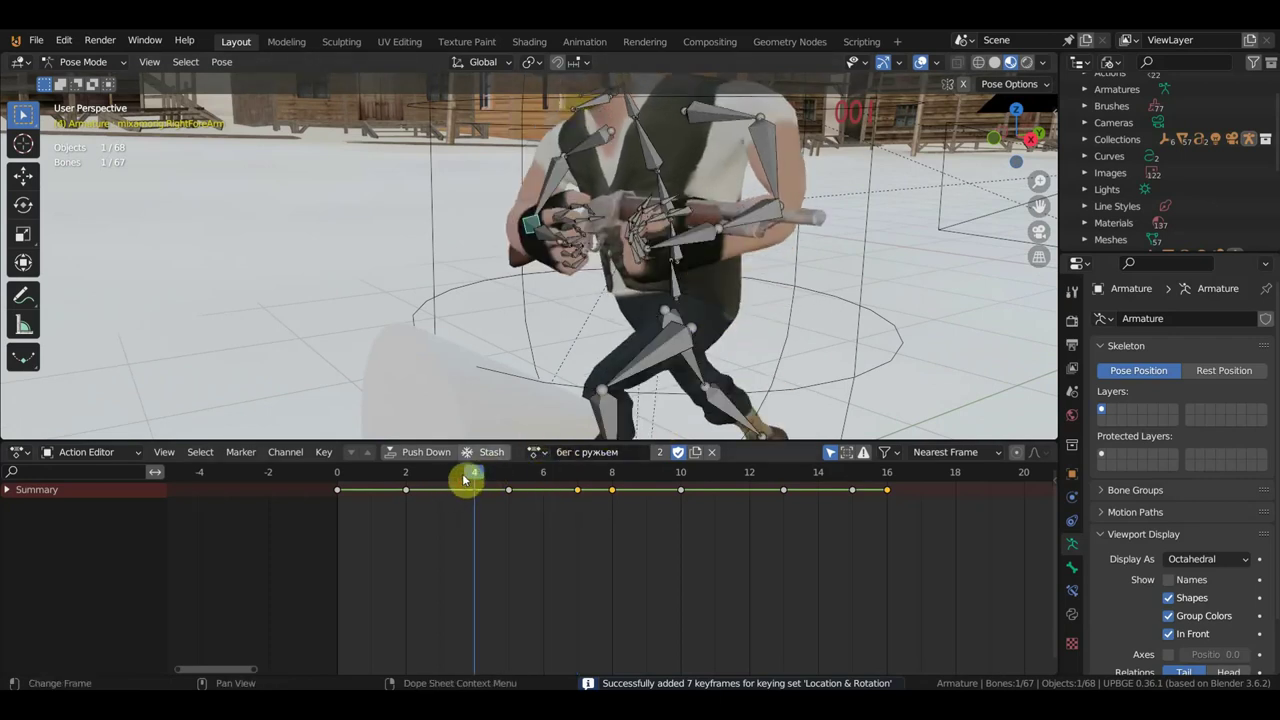
mouse_move(746, 299)
middle_down()
mouse_move(765, 318)
mouse_move(820, 329)
mouse_move(826, 354)
mouse_move(903, 314)
mouse_move(857, 314)
mouse_move(757, 271)
mouse_move(777, 371)
mouse_move(790, 366)
middle_up()
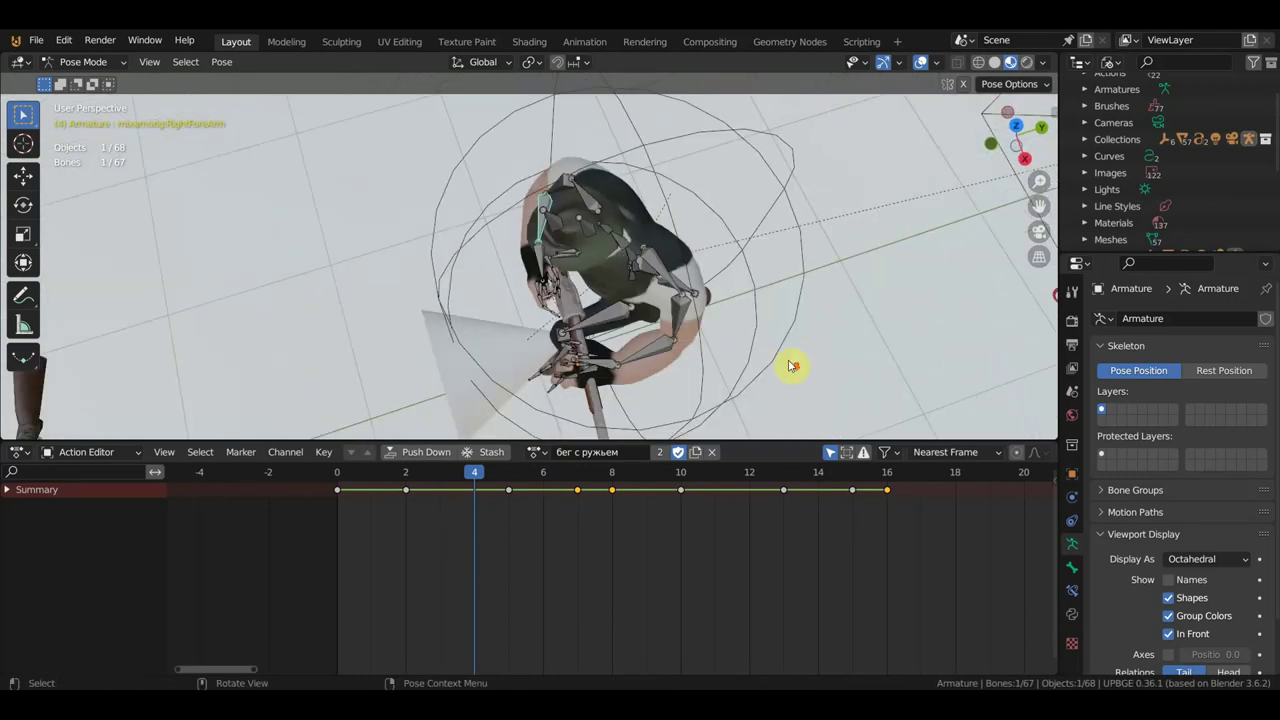
key(r)
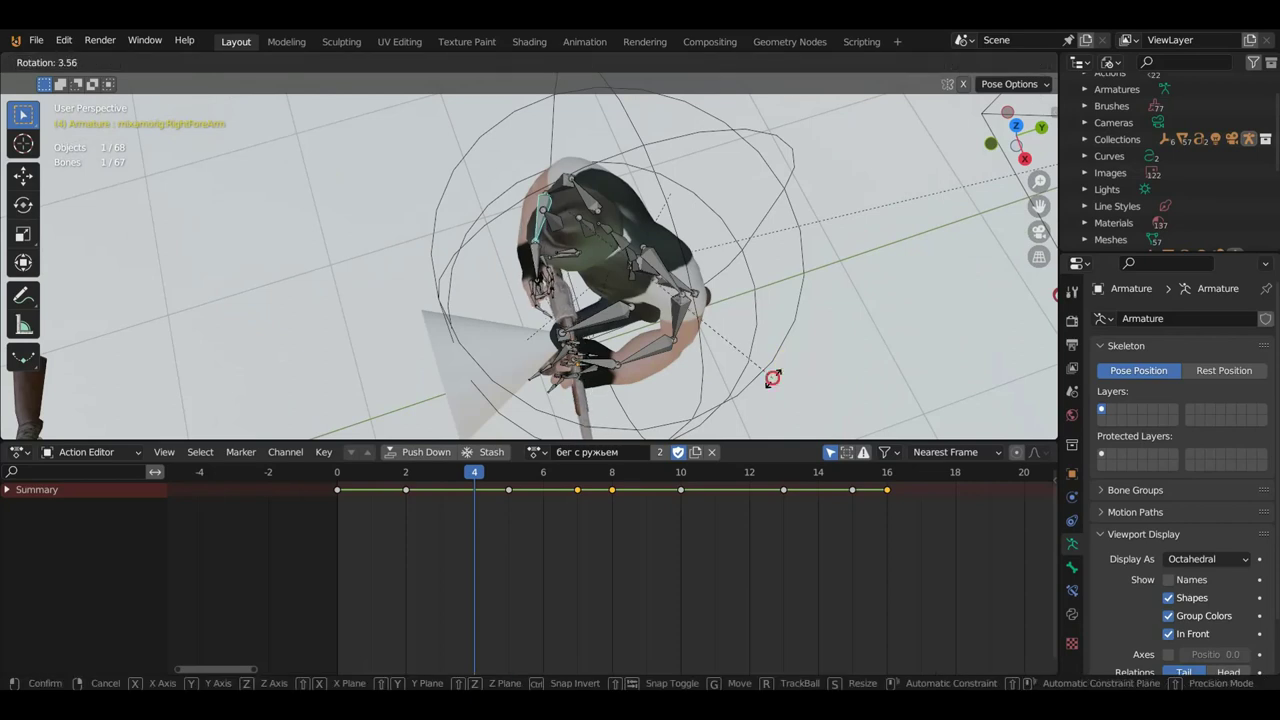
click(736, 393)
mouse_move(736, 393)
middle_down()
mouse_move(846, 314)
mouse_move(857, 283)
mouse_move(845, 273)
middle_up()
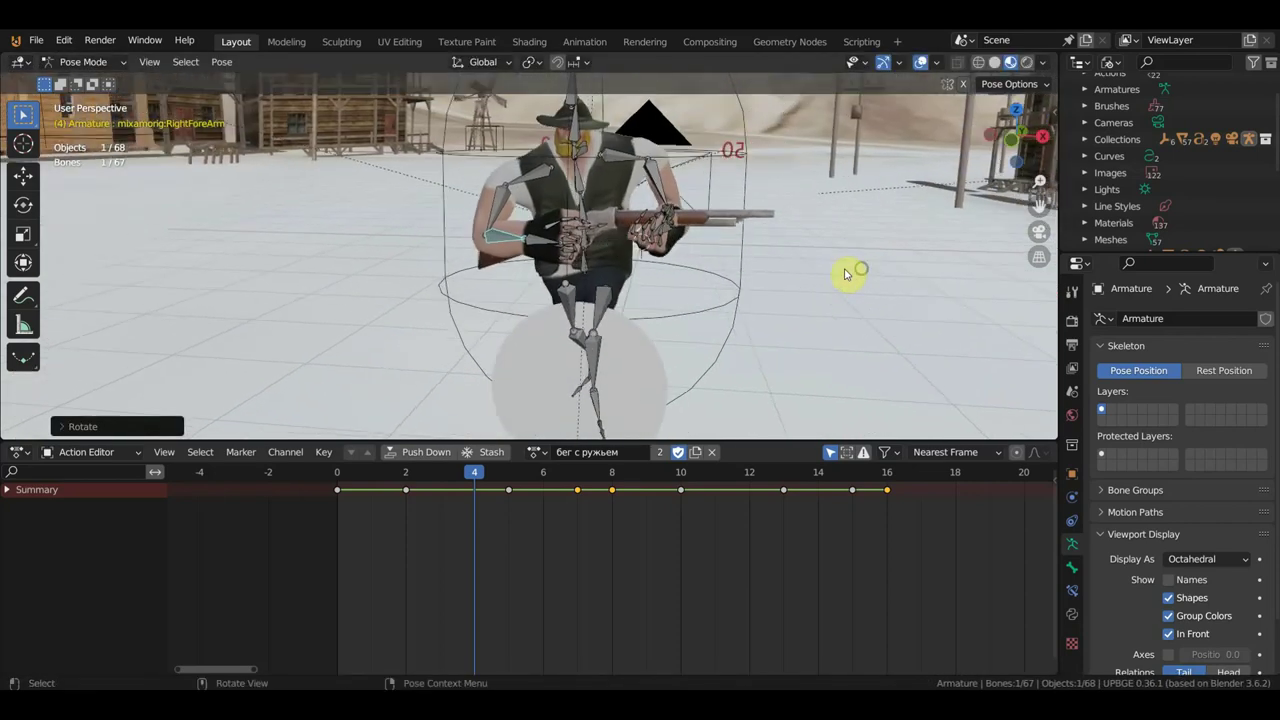
key(i)
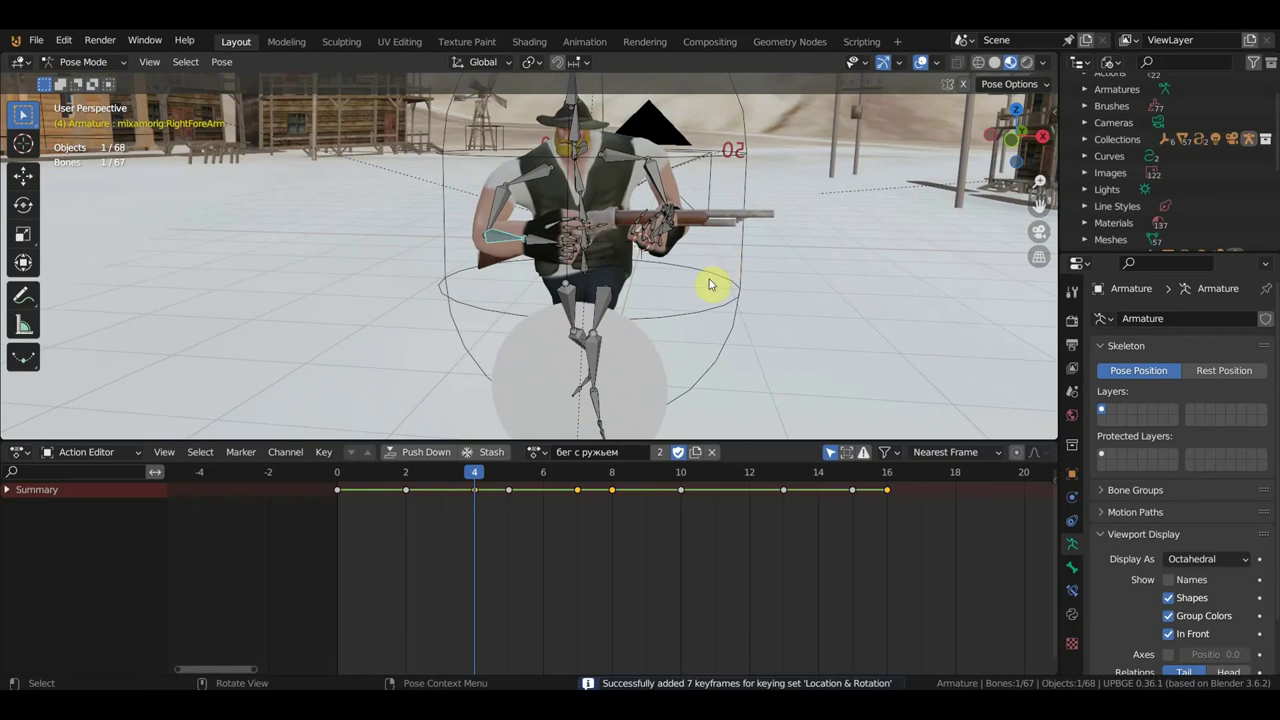
Select the LeftHand bone on the rifle and rotate it twice to adjust its grip
middle_drag(714, 230, 703, 347)
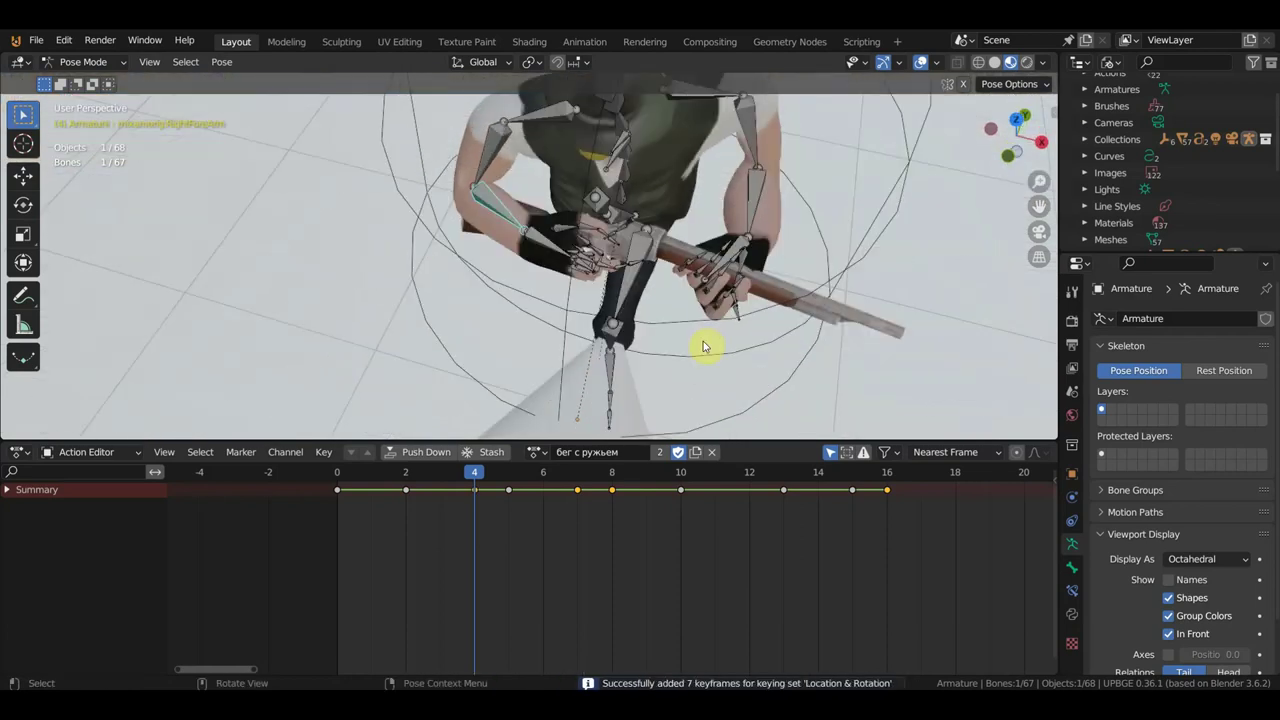
click(745, 256)
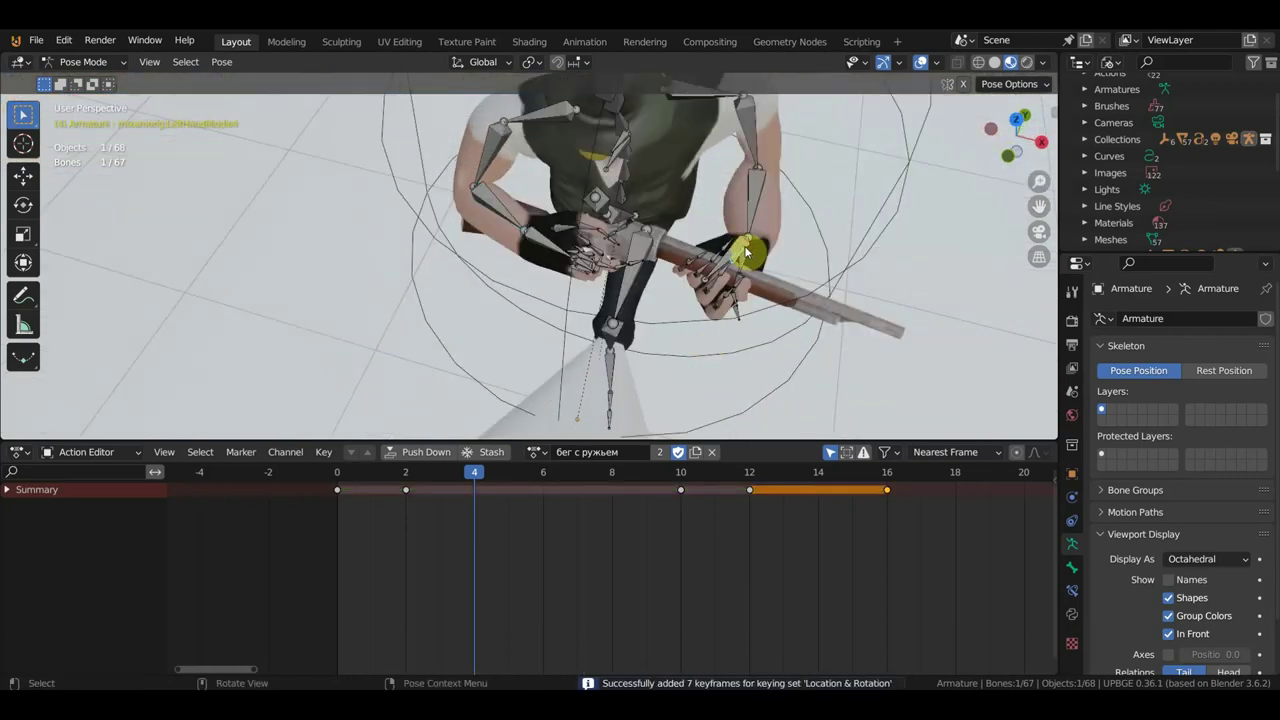
click(750, 245)
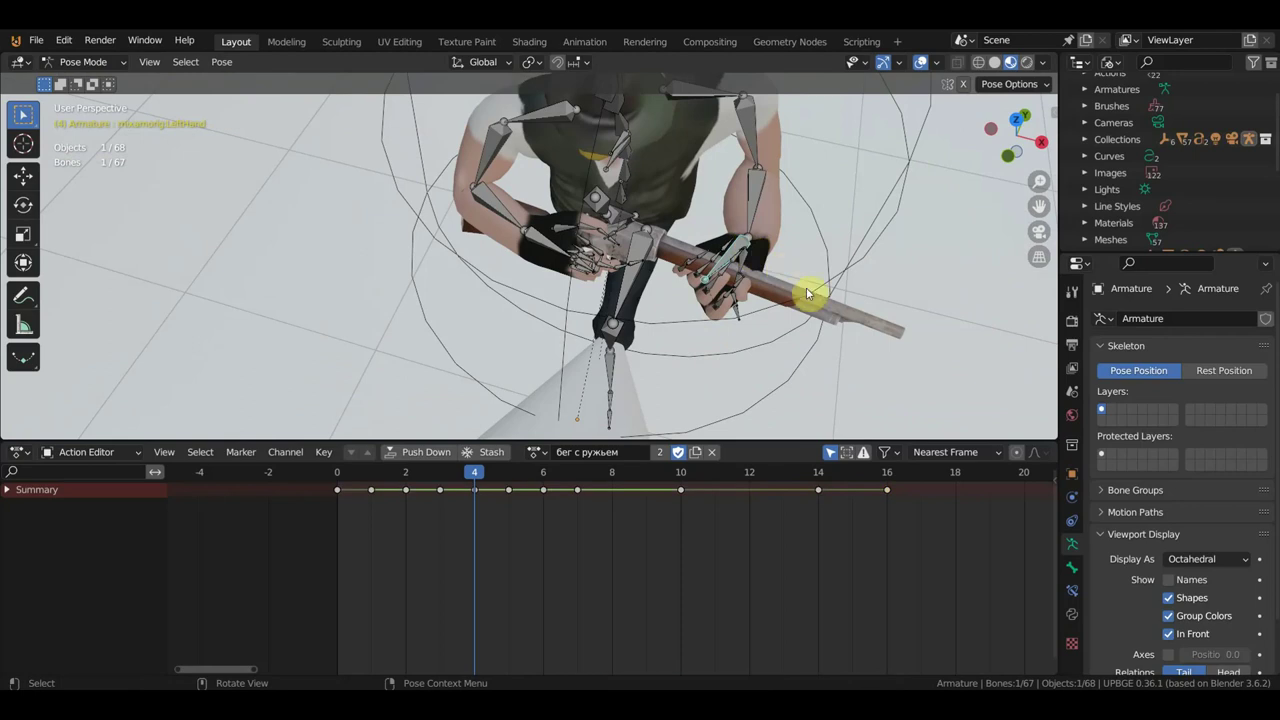
key(r)
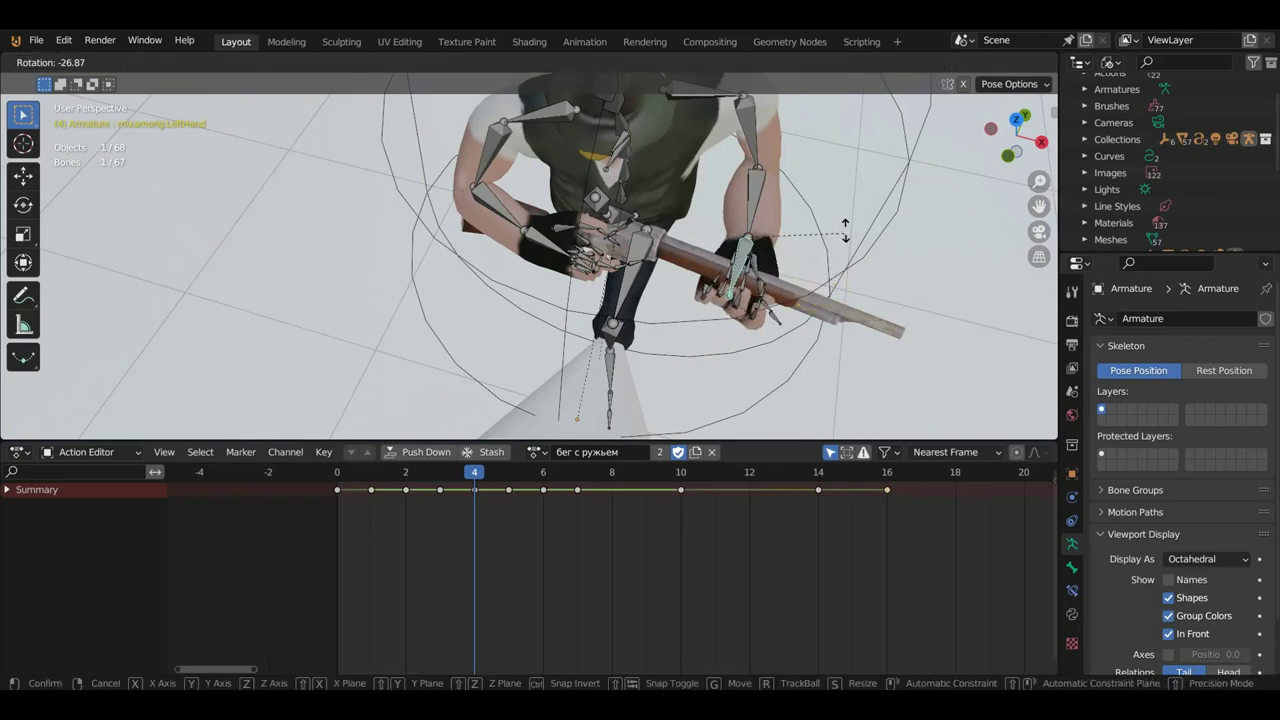
click(845, 231)
middle_drag(845, 231, 672, 217)
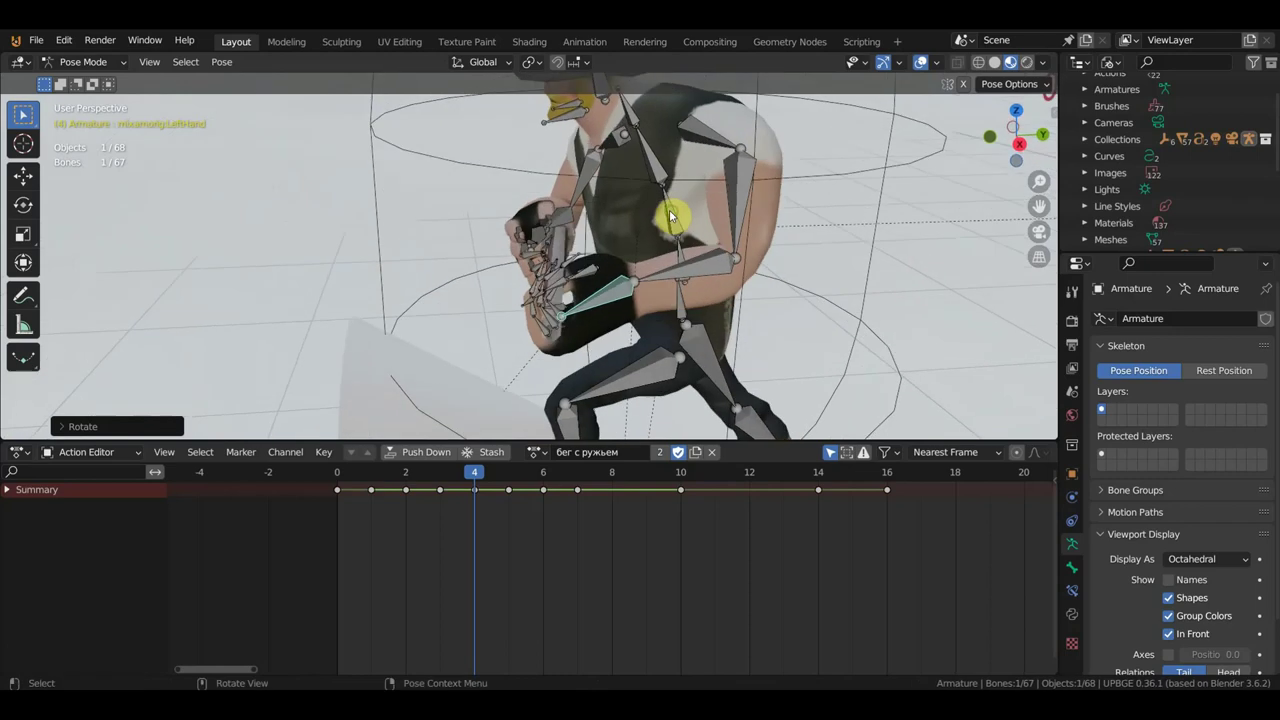
middle_drag(760, 250, 803, 274)
key(r)
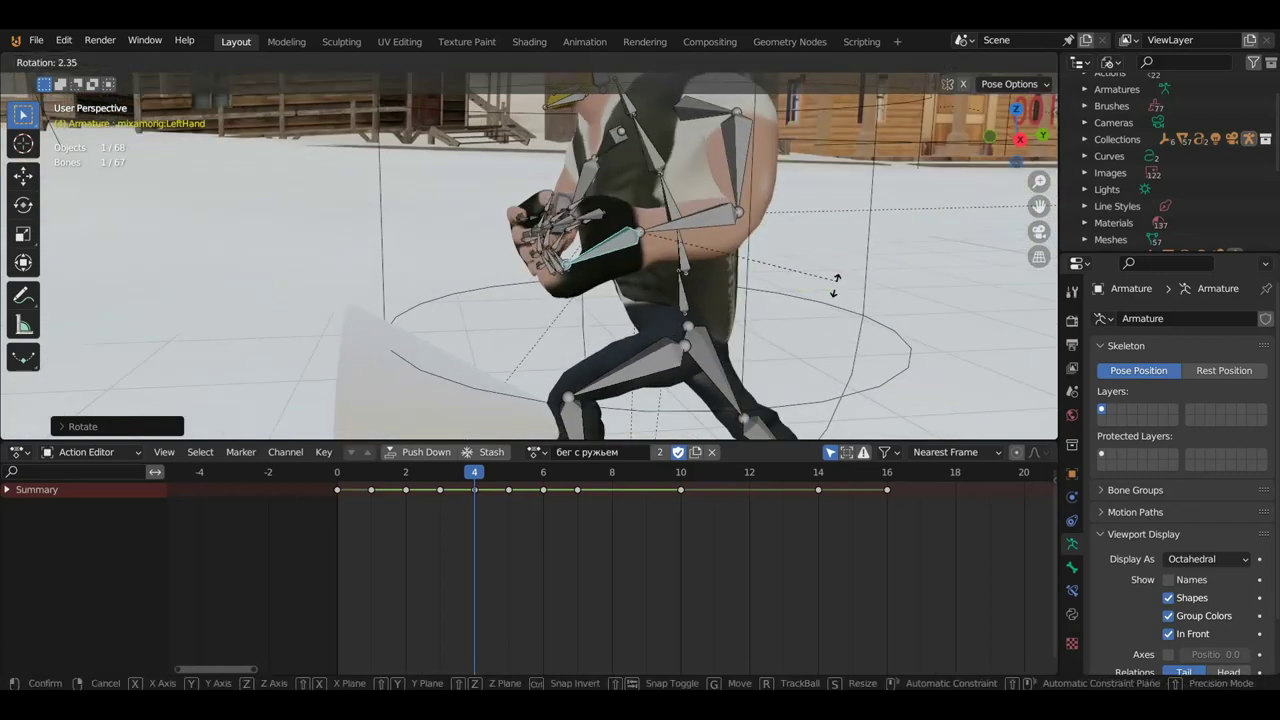
click(786, 337)
mouse_move(786, 337)
middle_down()
mouse_move(789, 323)
mouse_move(903, 334)
middle_up()
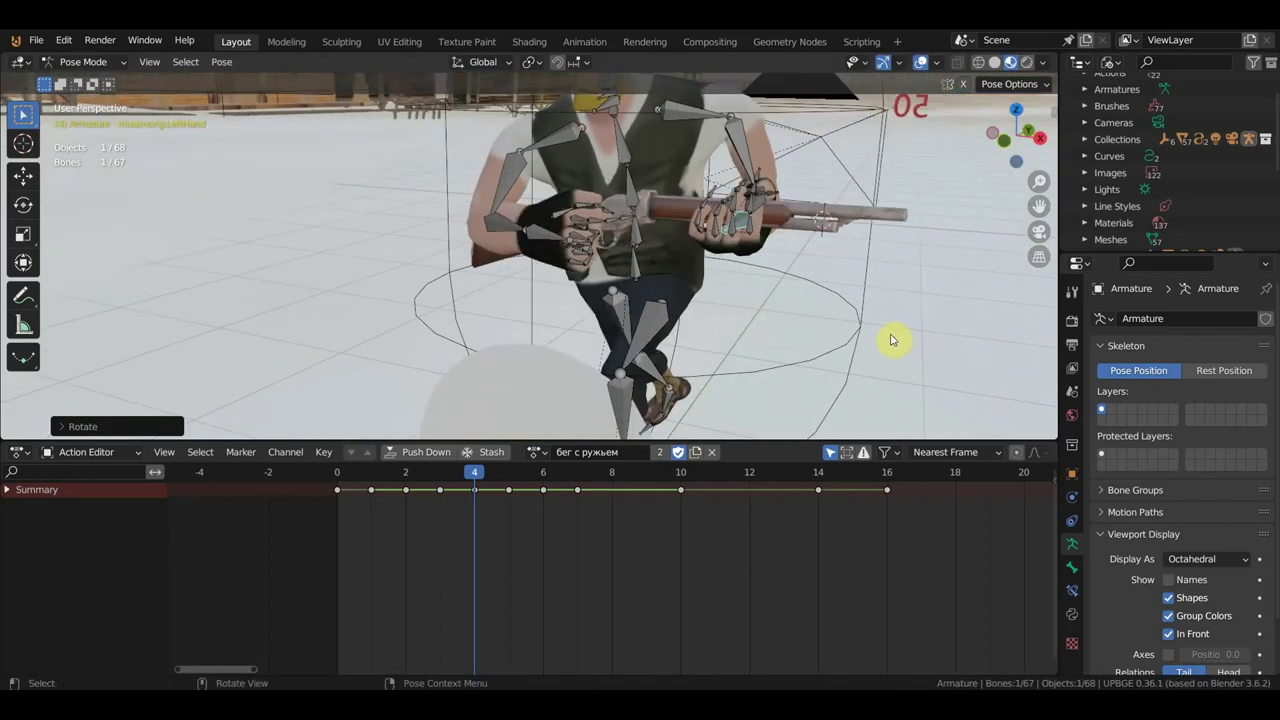
Select all armature bones and insert a Location & Rotation key at frame 4
key(a)
key(i)
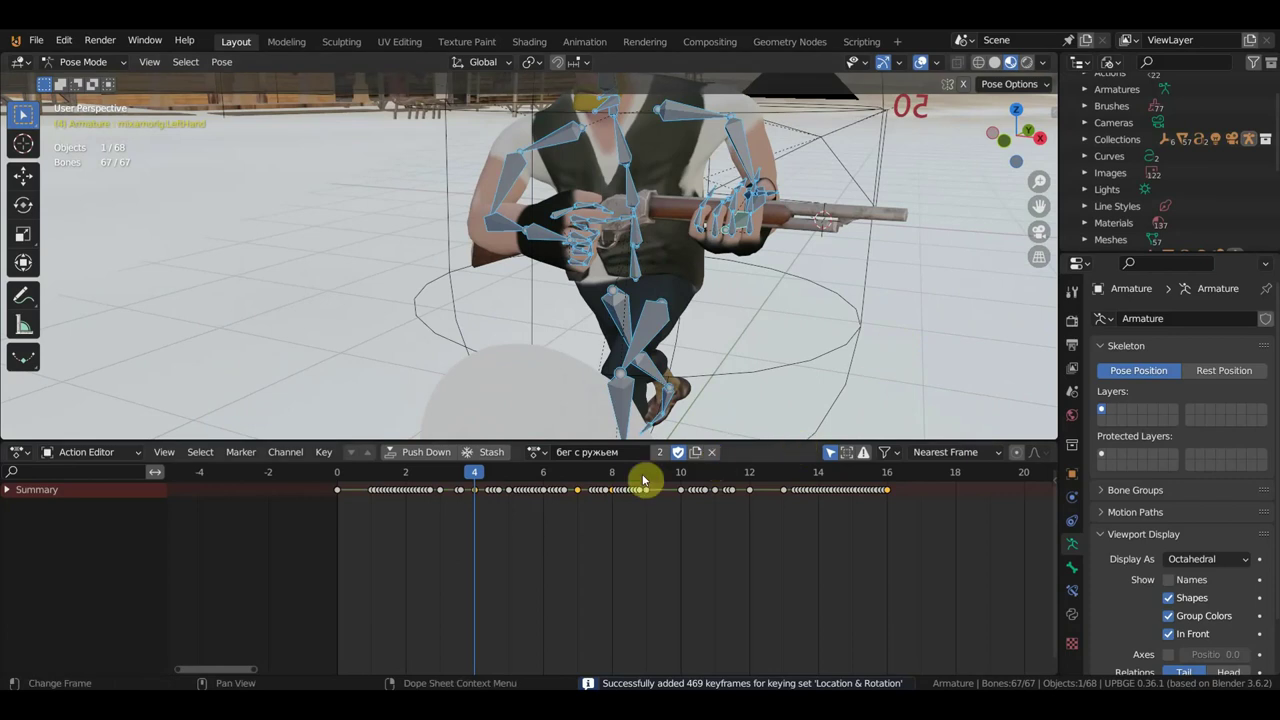
mouse_move(766, 255)
middle_down()
mouse_move(748, 223)
mouse_move(729, 318)
middle_up()
click(729, 313)
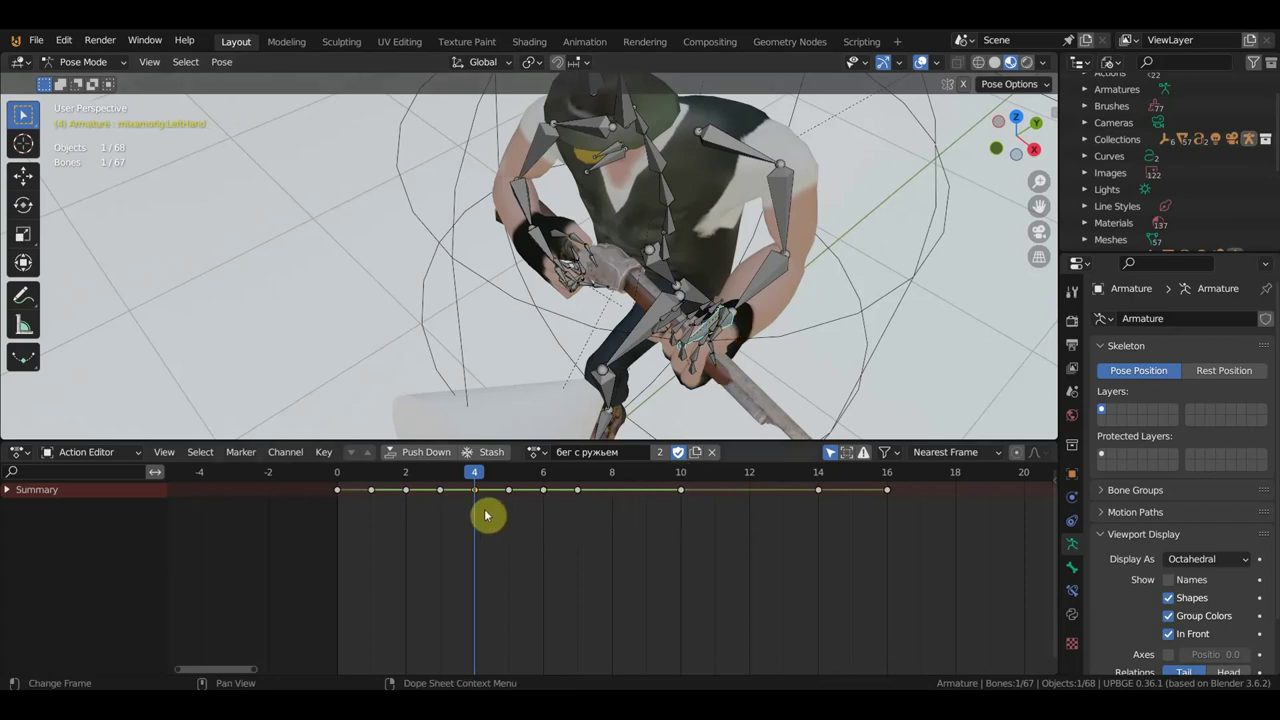
click(541, 474)
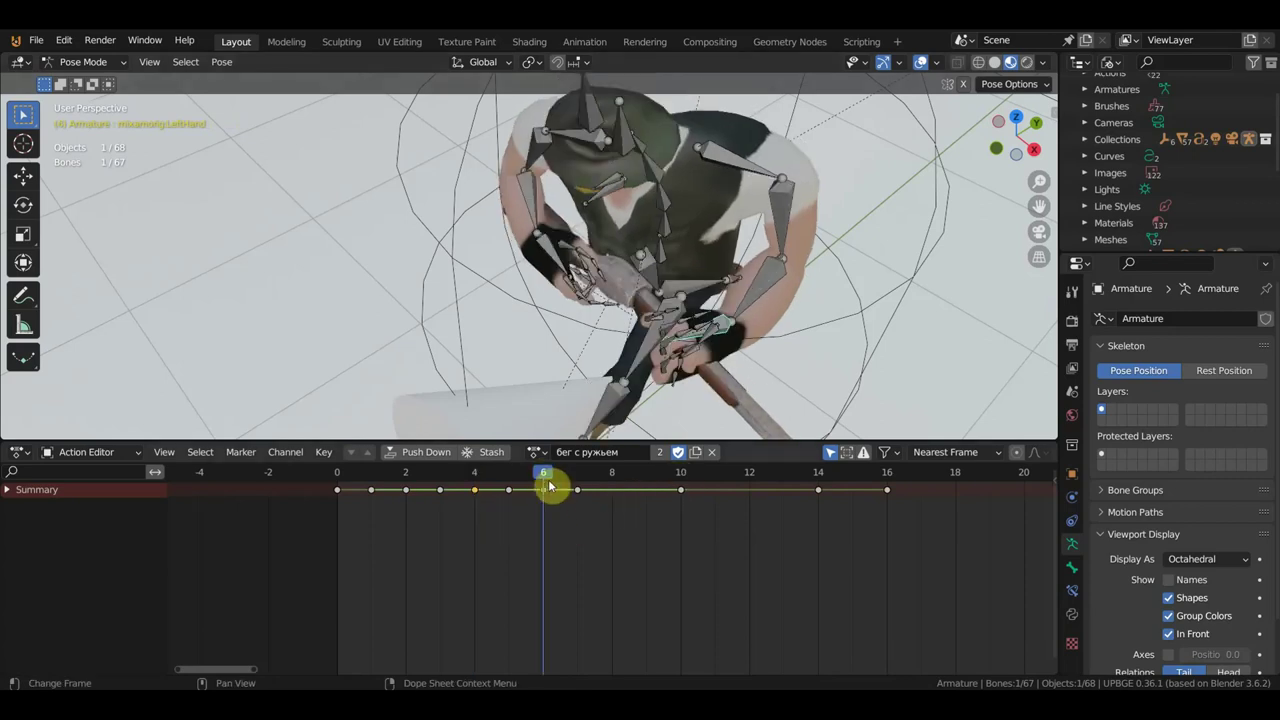
click(514, 476)
mouse_move(507, 482)
mouse_down()
mouse_move(528, 508)
mouse_move(505, 479)
mouse_move(535, 496)
mouse_up()
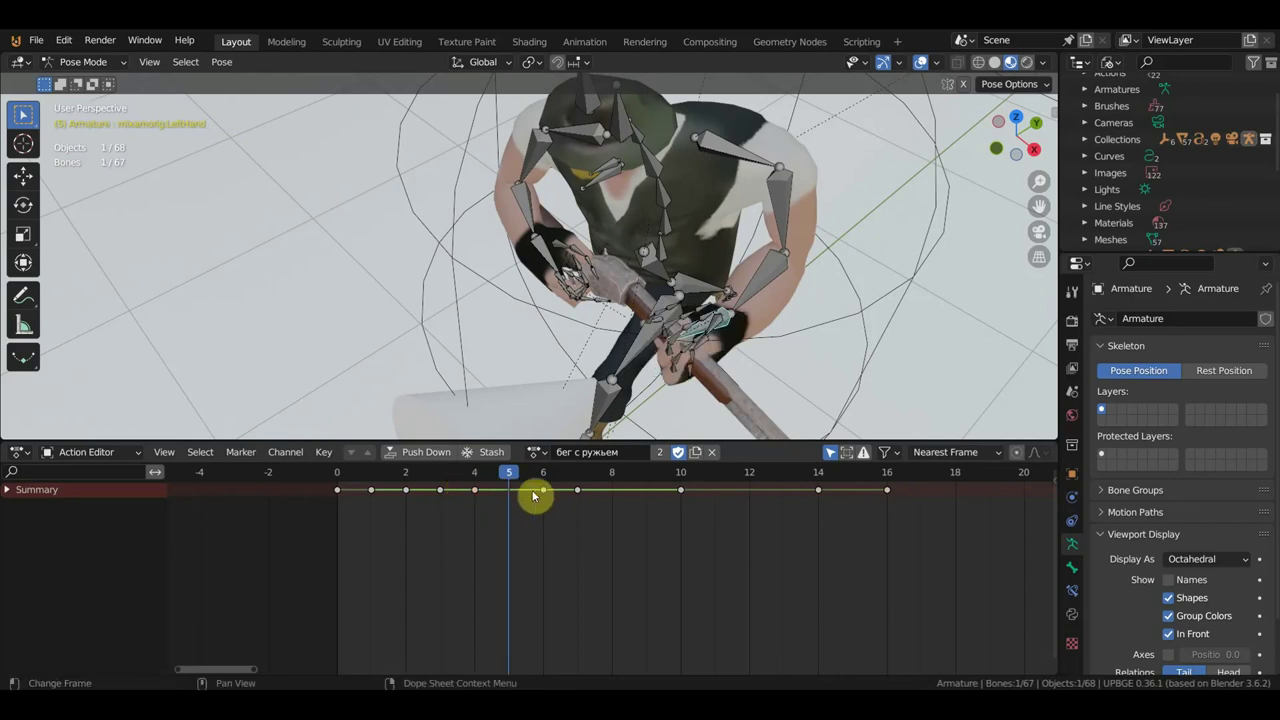
click(543, 476)
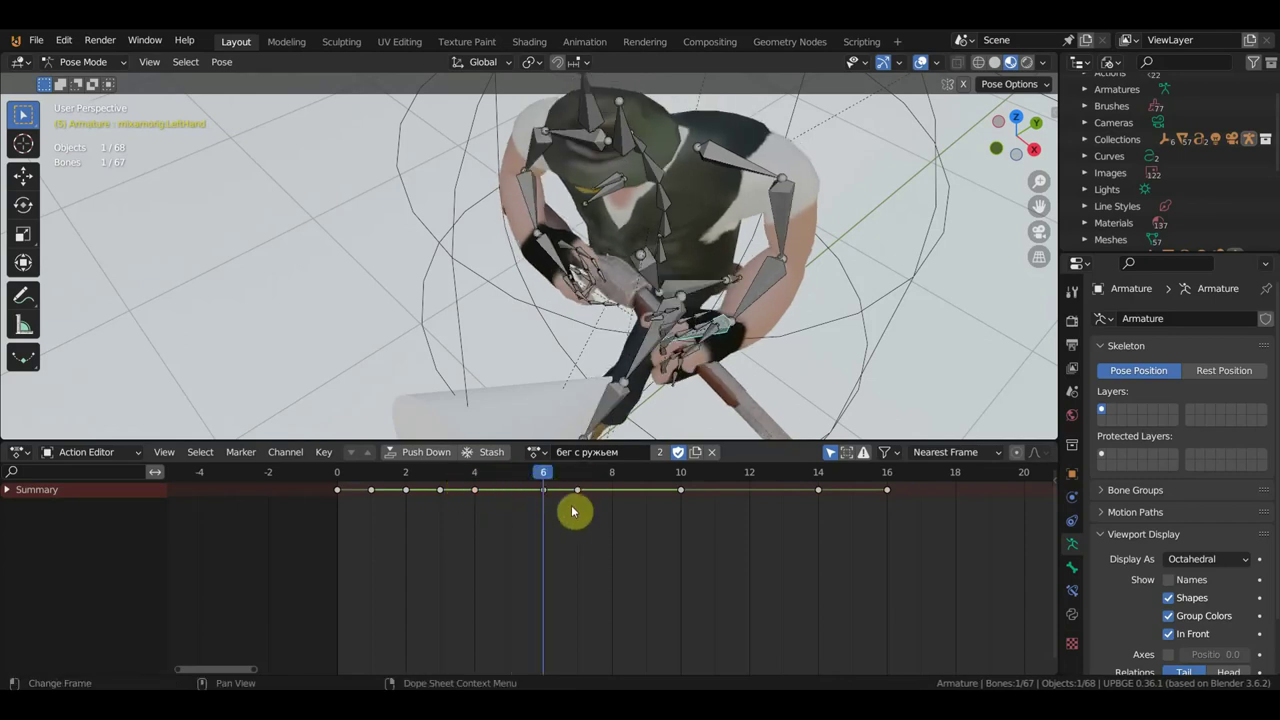
click(537, 471)
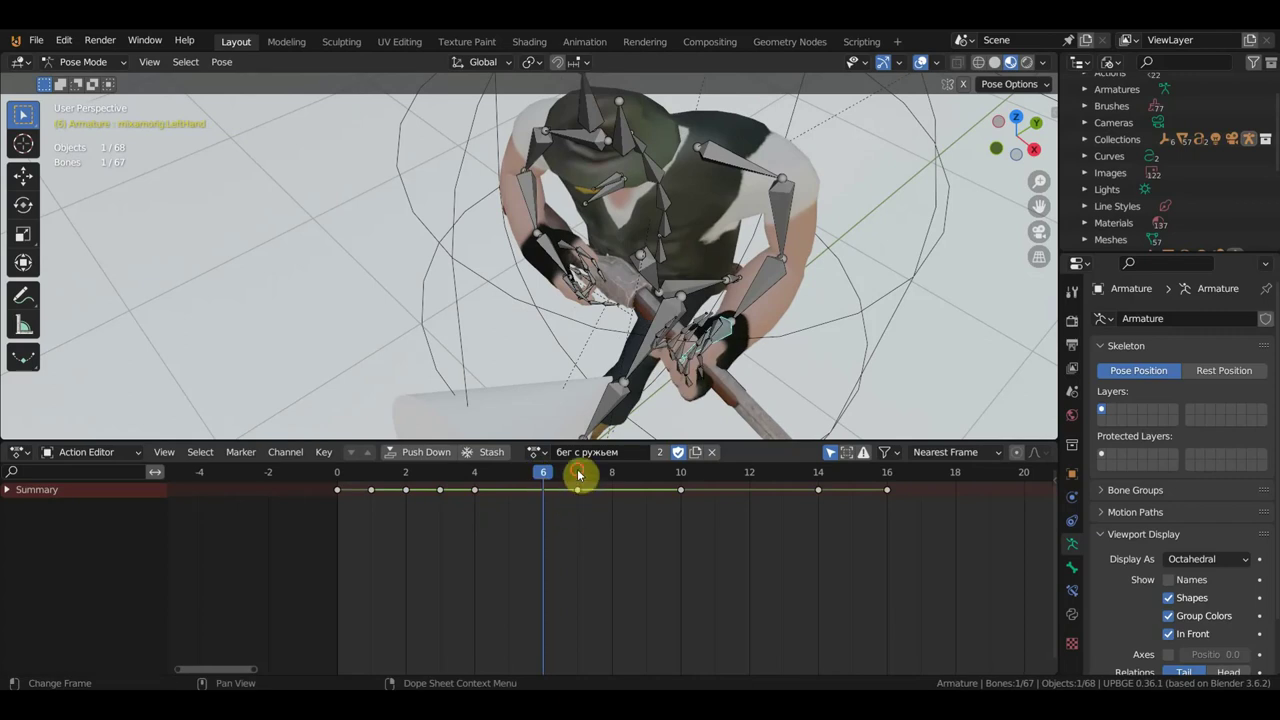
click(578, 475)
click(512, 473)
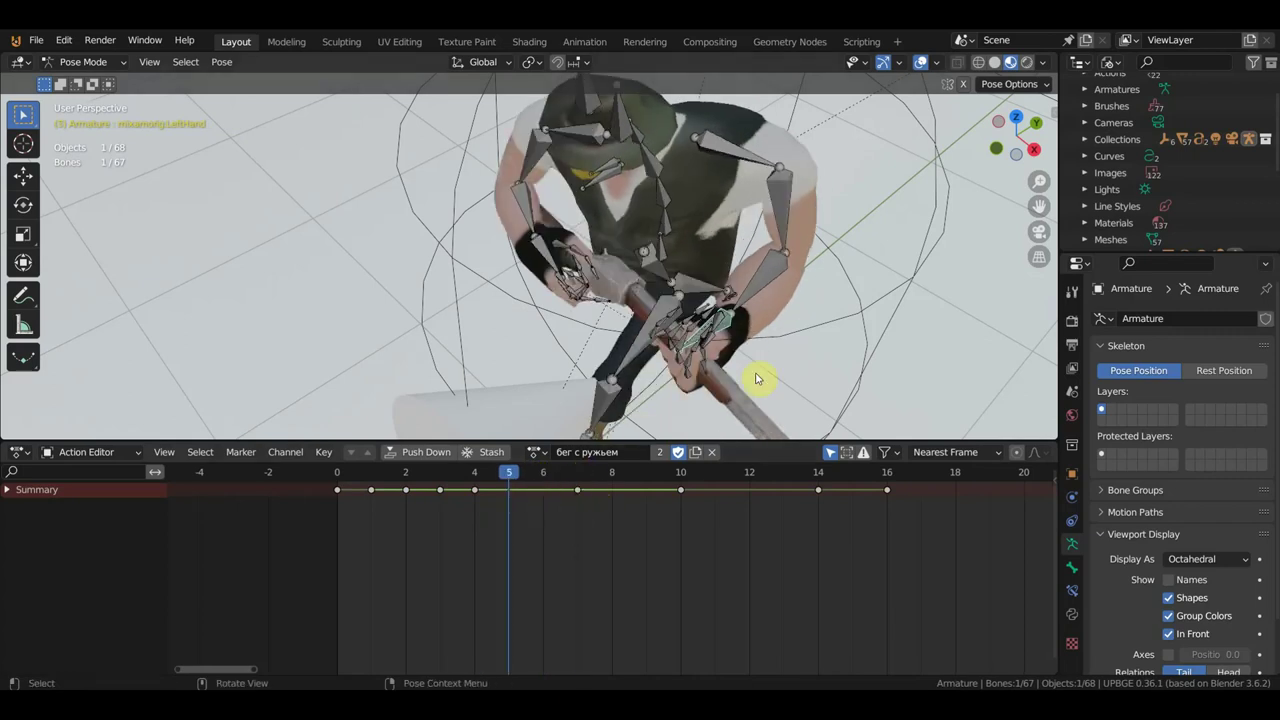
Rotate the LeftHand bone at frame 12 and key its pose
click(749, 474)
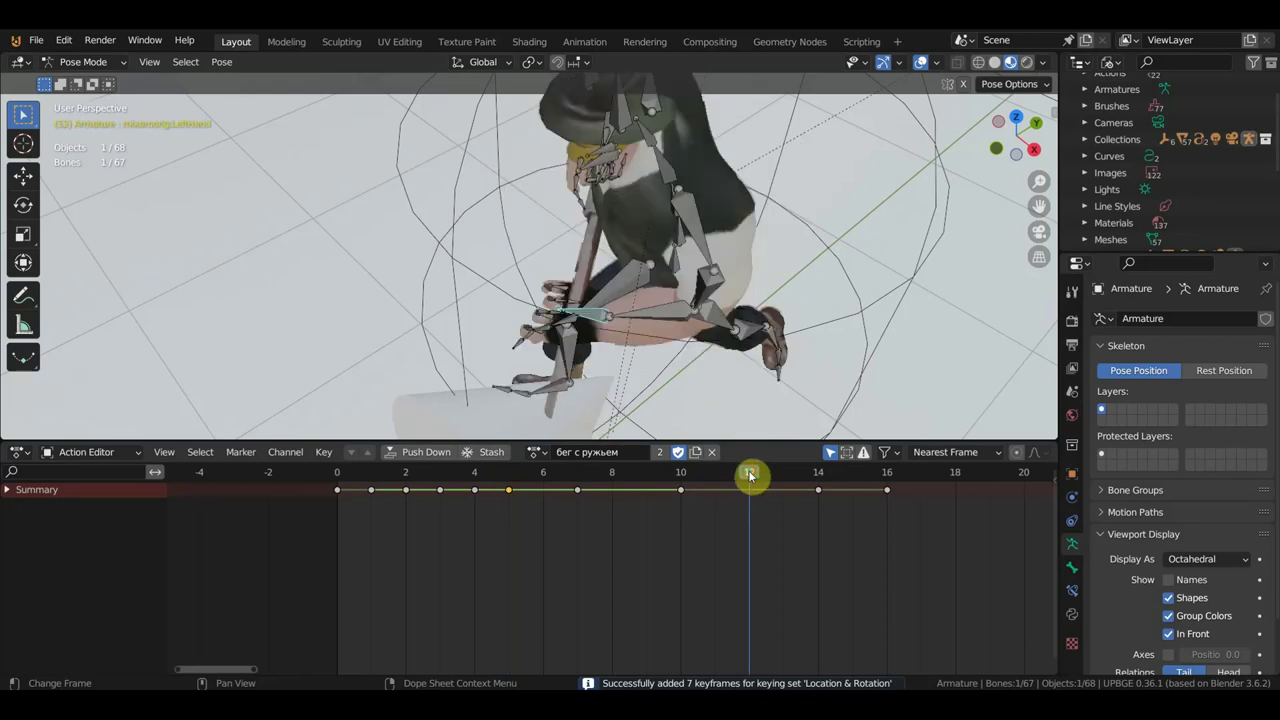
mouse_move(808, 350)
middle_down()
mouse_move(714, 297)
mouse_move(820, 246)
mouse_move(930, 217)
mouse_move(940, 237)
mouse_move(680, 237)
mouse_move(740, 217)
middle_up()
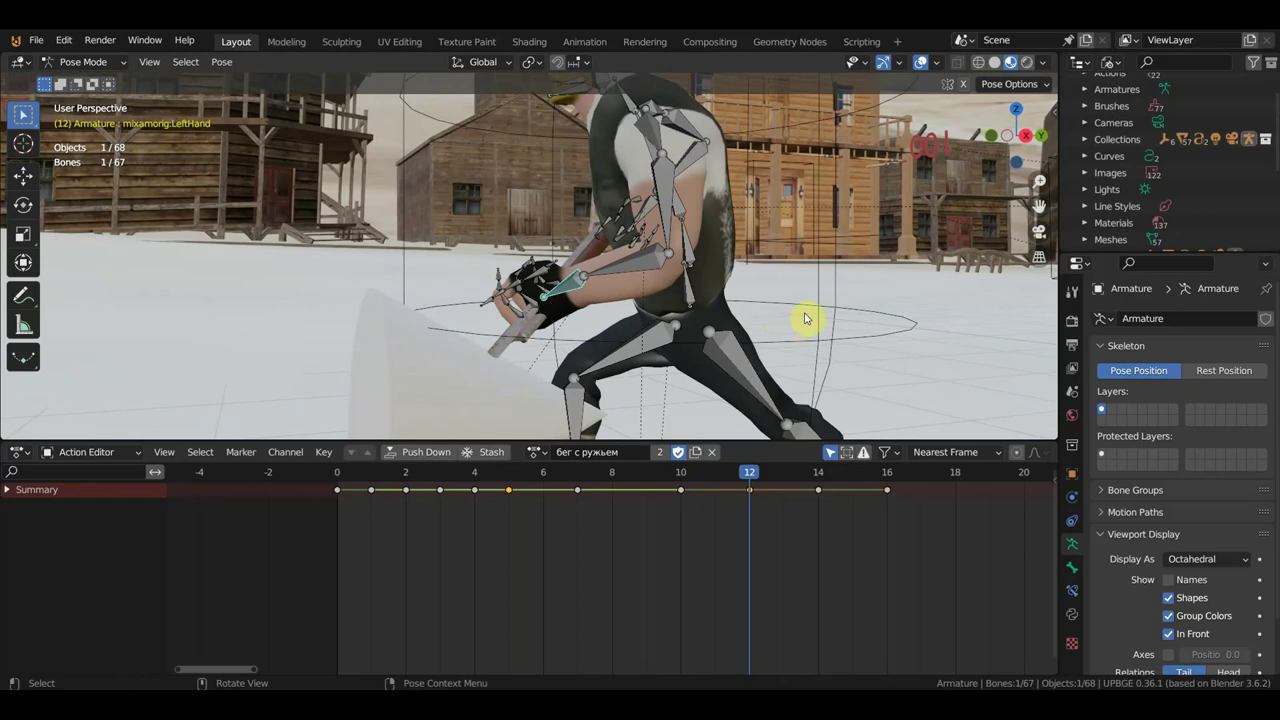
key(r)
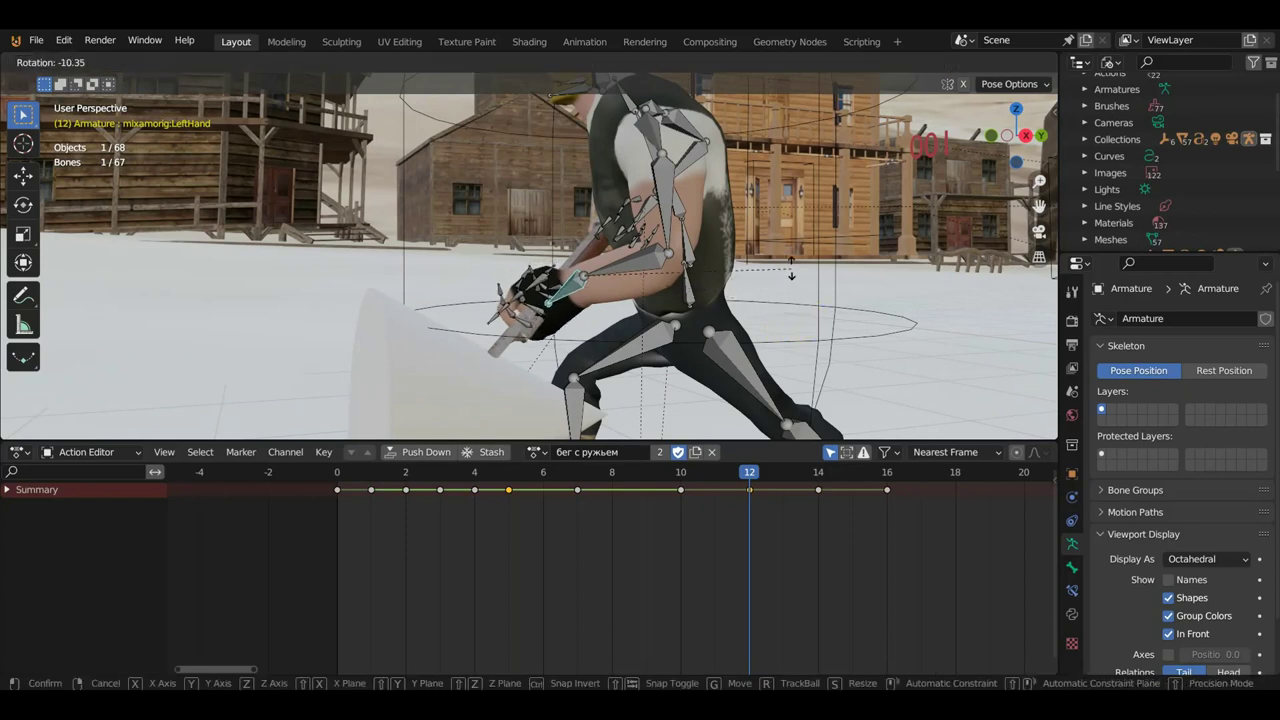
click(783, 258)
key(i)
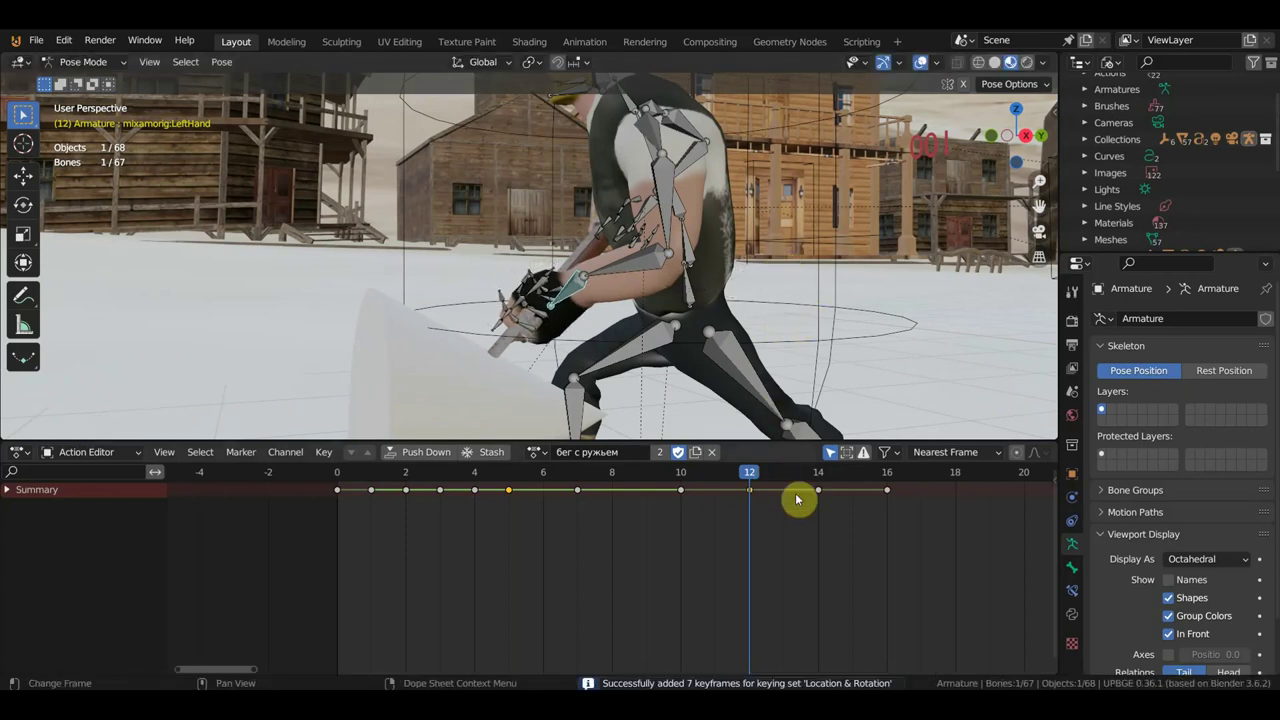
Key the left hand pose at frame 10, hiding bones temporarily to check the mesh
click(817, 475)
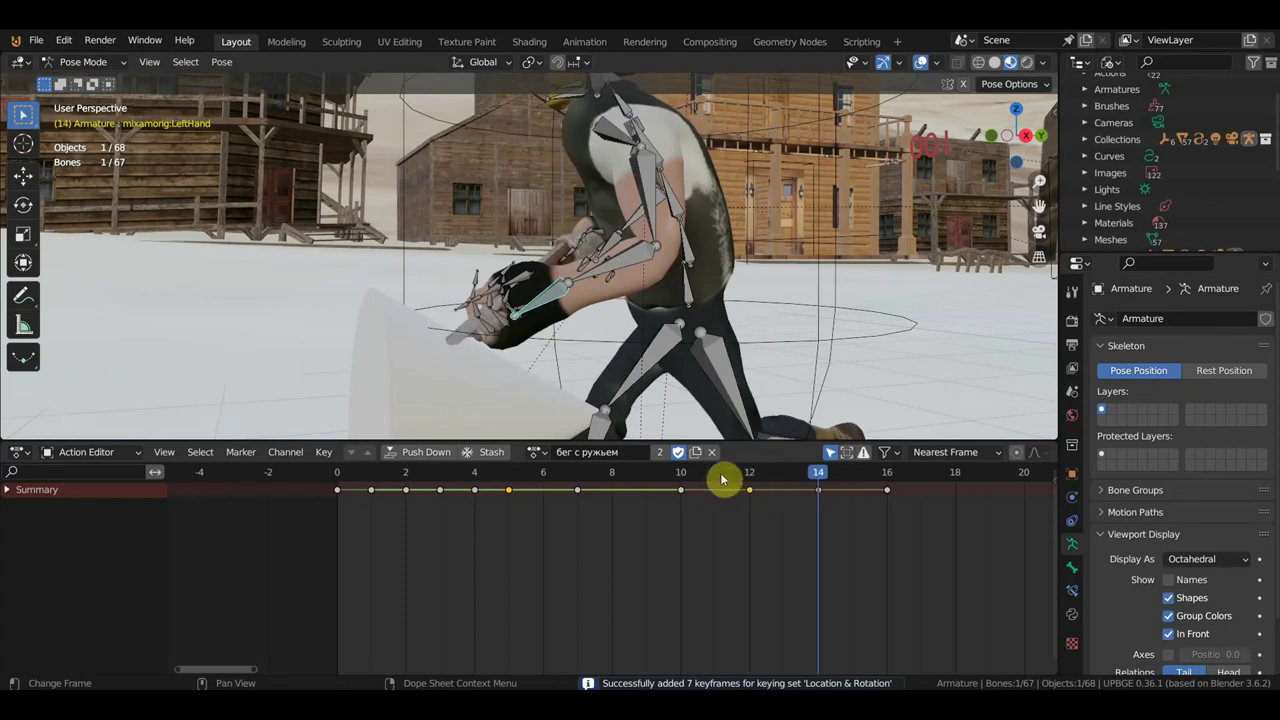
click(676, 479)
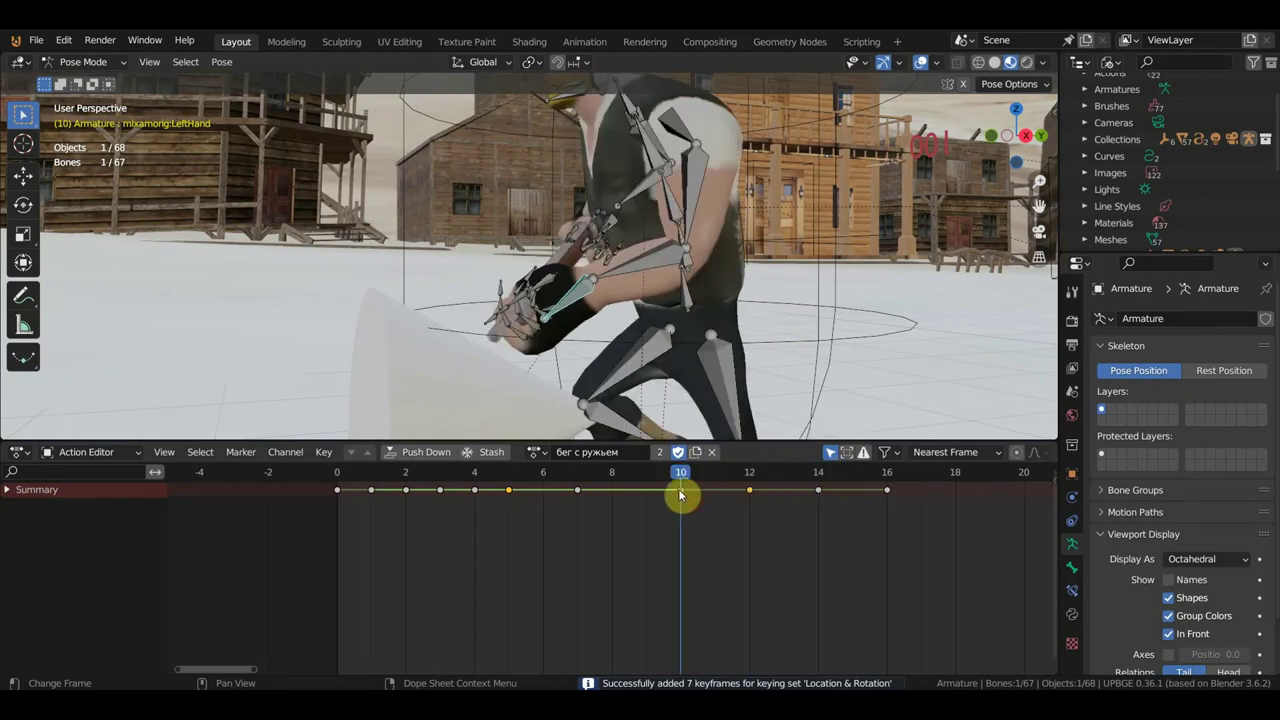
click(673, 487)
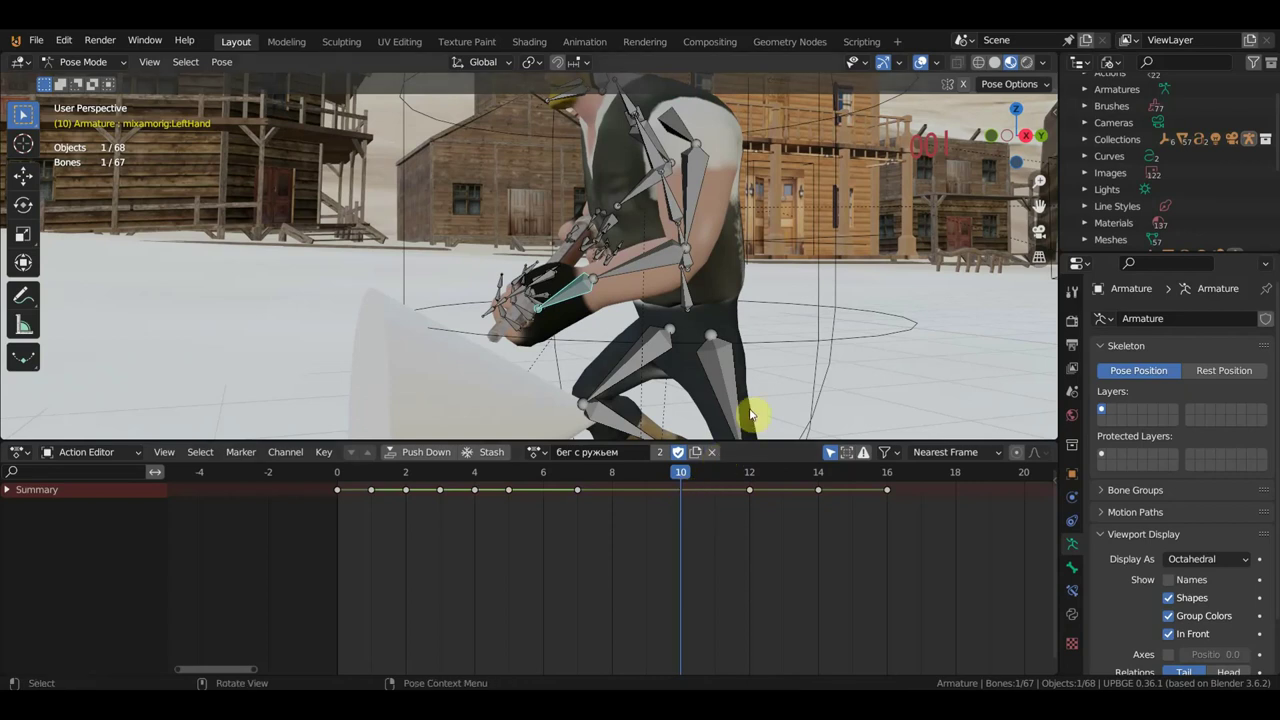
mouse_move(787, 316)
middle_down()
mouse_move(953, 335)
mouse_move(797, 331)
mouse_move(814, 320)
middle_up()
key(shift+alt+z)
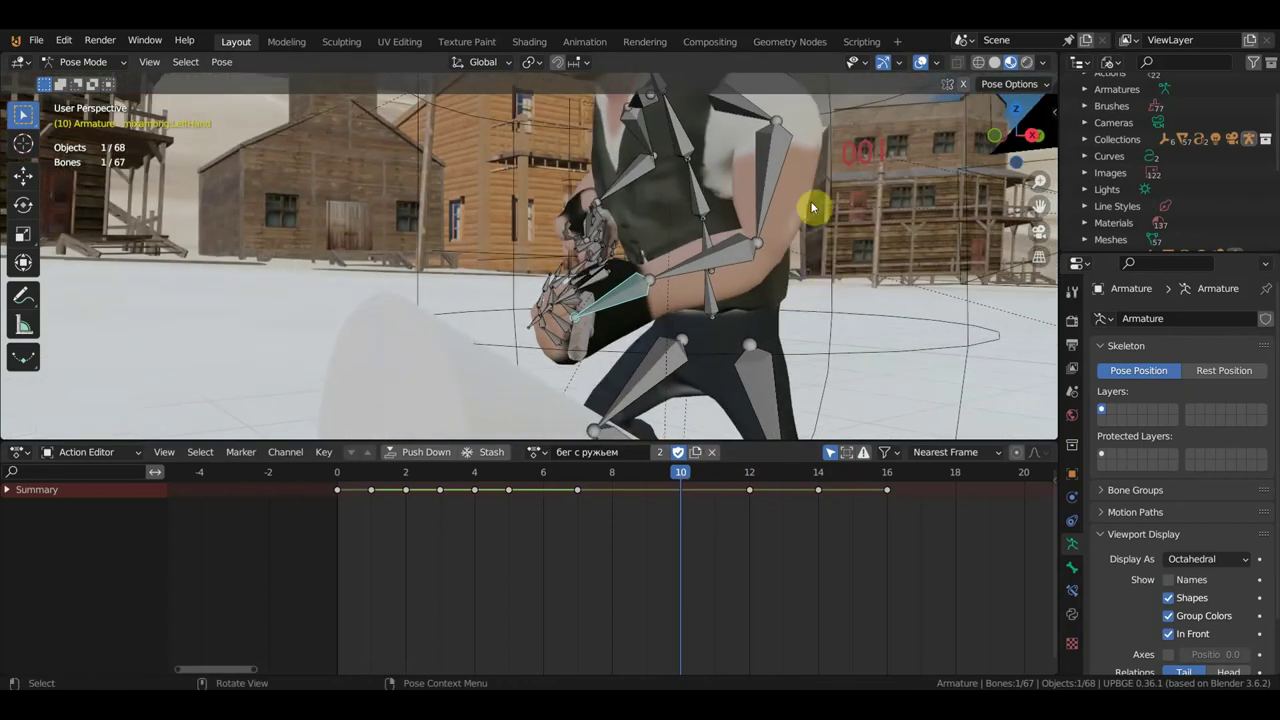
middle_drag(764, 276, 760, 272)
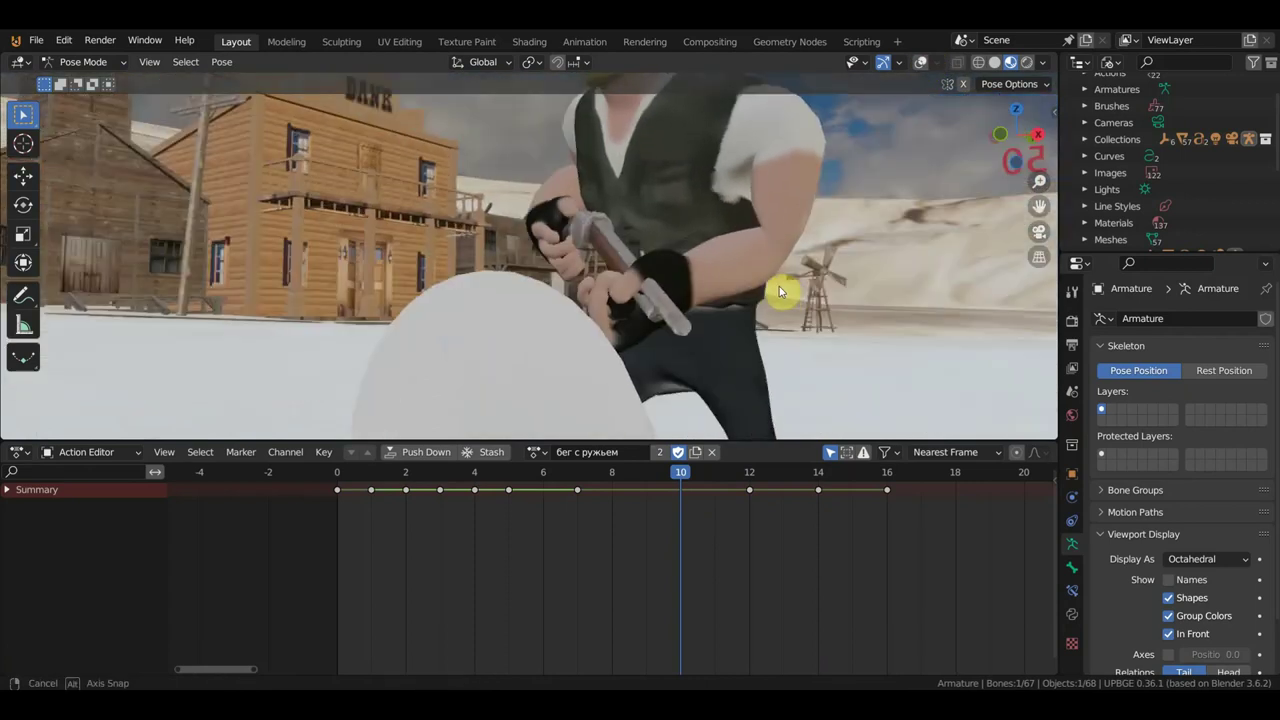
key(i)
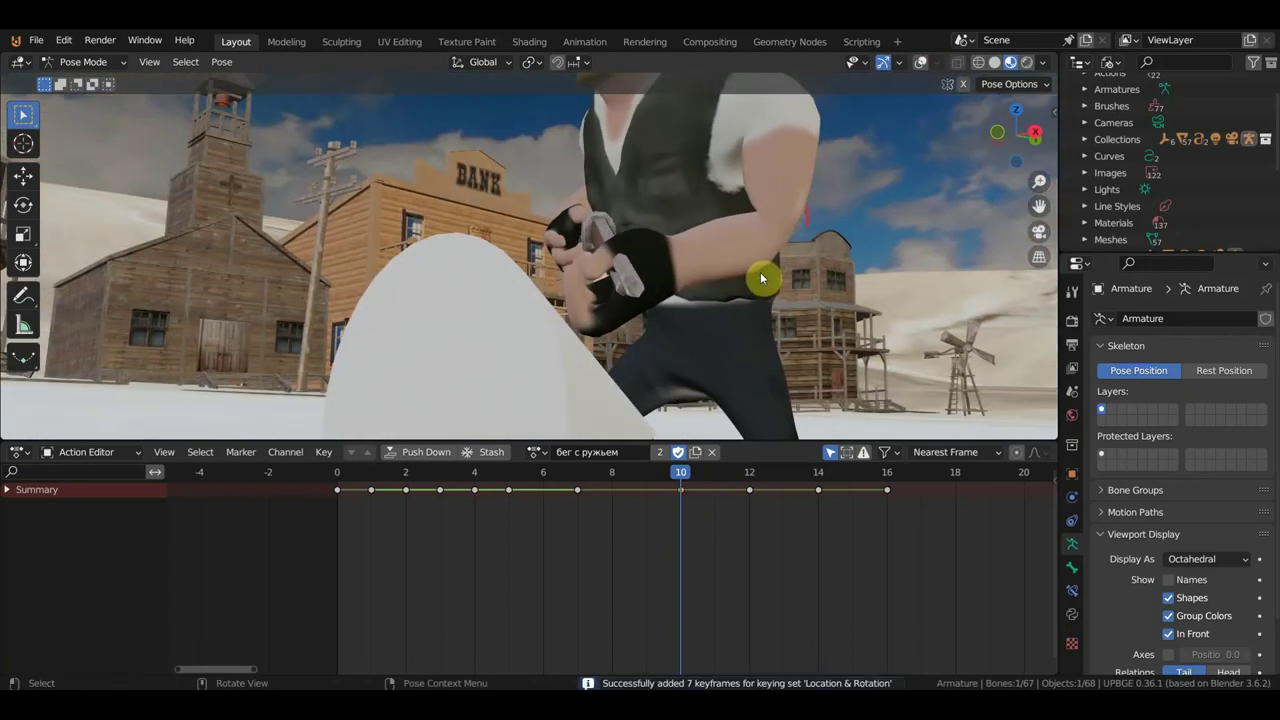
click(921, 63)
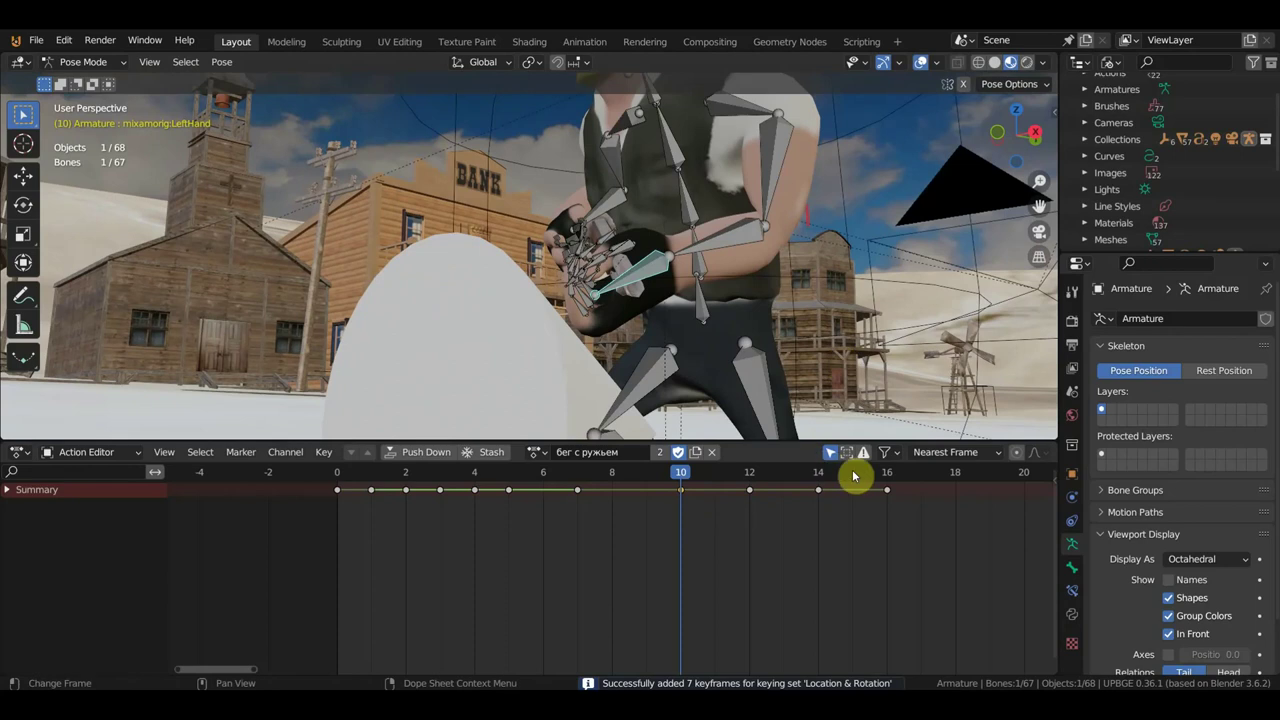
scroll(739, 341, down, 3)
middle_drag(739, 341, 491, 378)
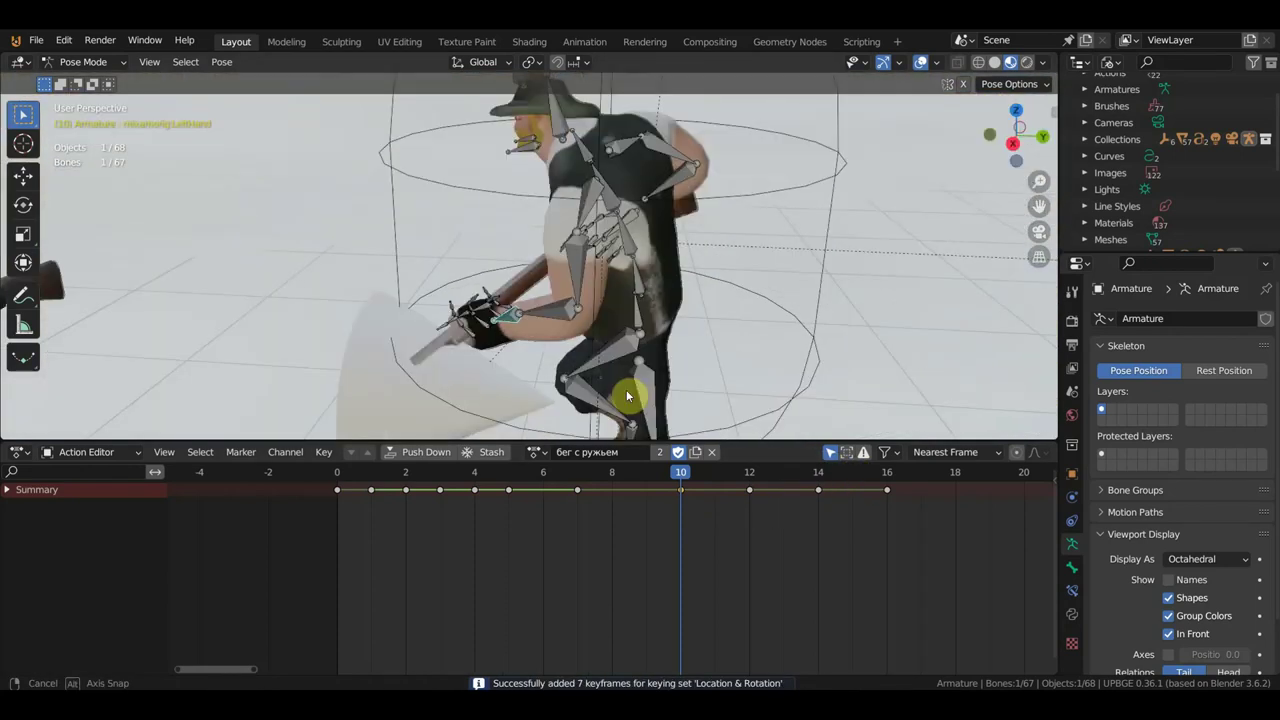
mouse_move(343, 478)
mouse_down()
mouse_move(736, 498)
mouse_move(391, 512)
mouse_move(424, 495)
mouse_move(475, 498)
mouse_up()
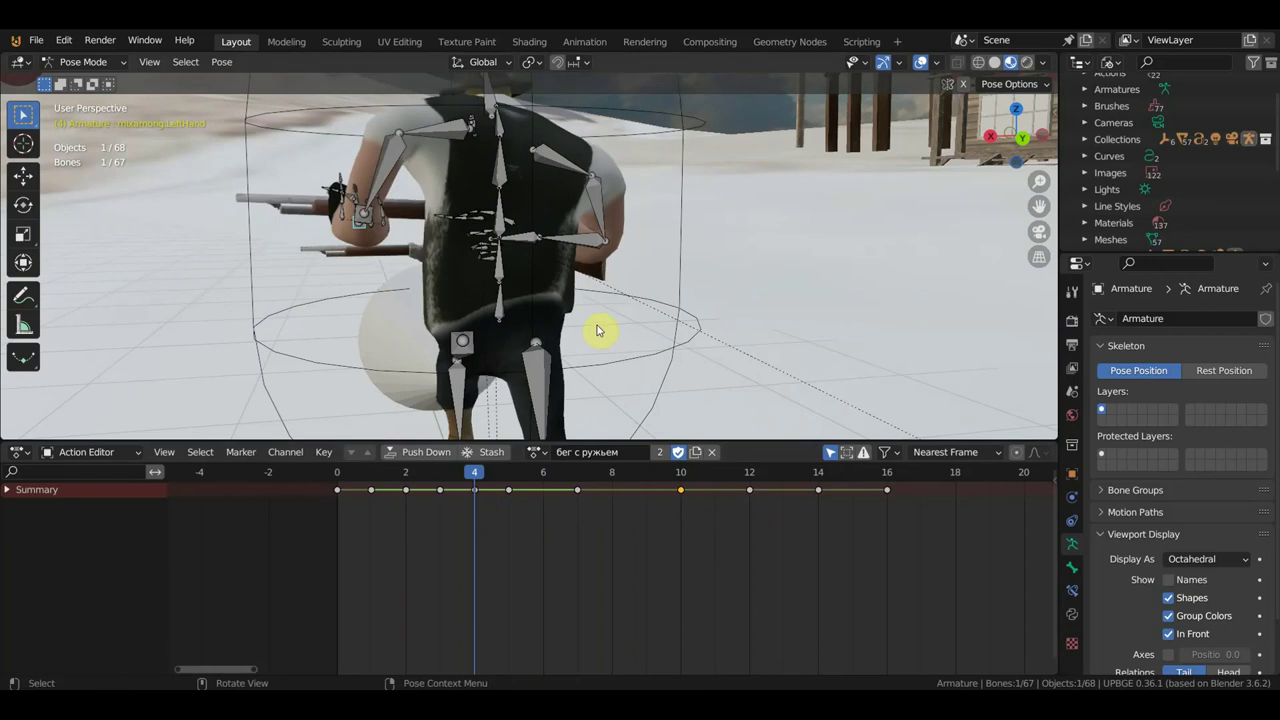
Select every bone and insert a full-skeleton key at frame 3
key(a)
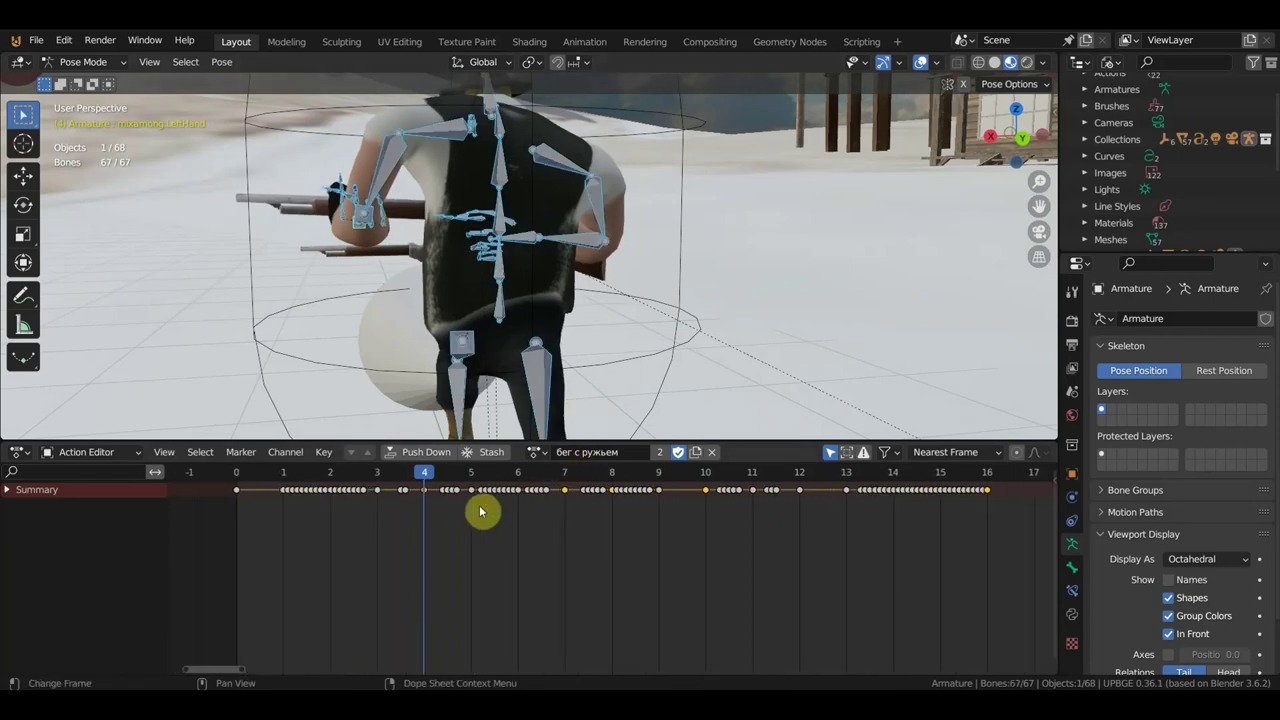
scroll(443, 517, up, 3)
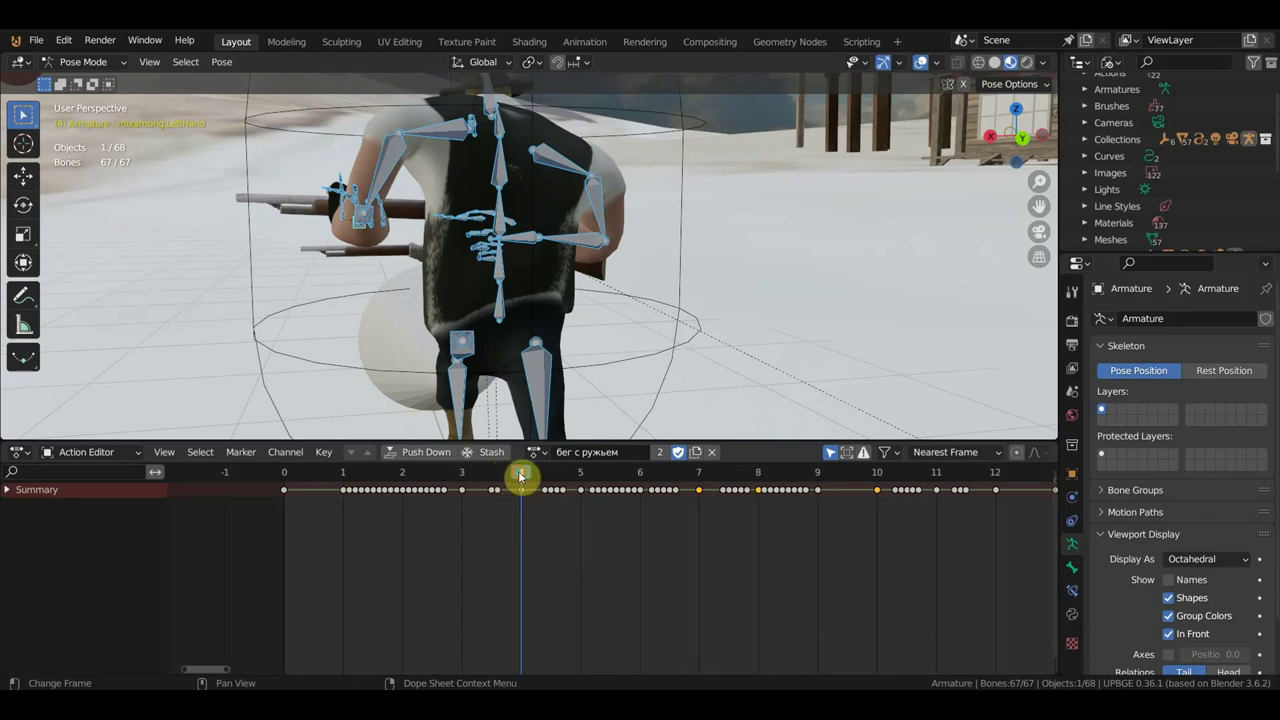
mouse_move(490, 479)
mouse_down()
mouse_move(503, 481)
mouse_move(491, 492)
mouse_move(487, 481)
mouse_move(552, 499)
mouse_up()
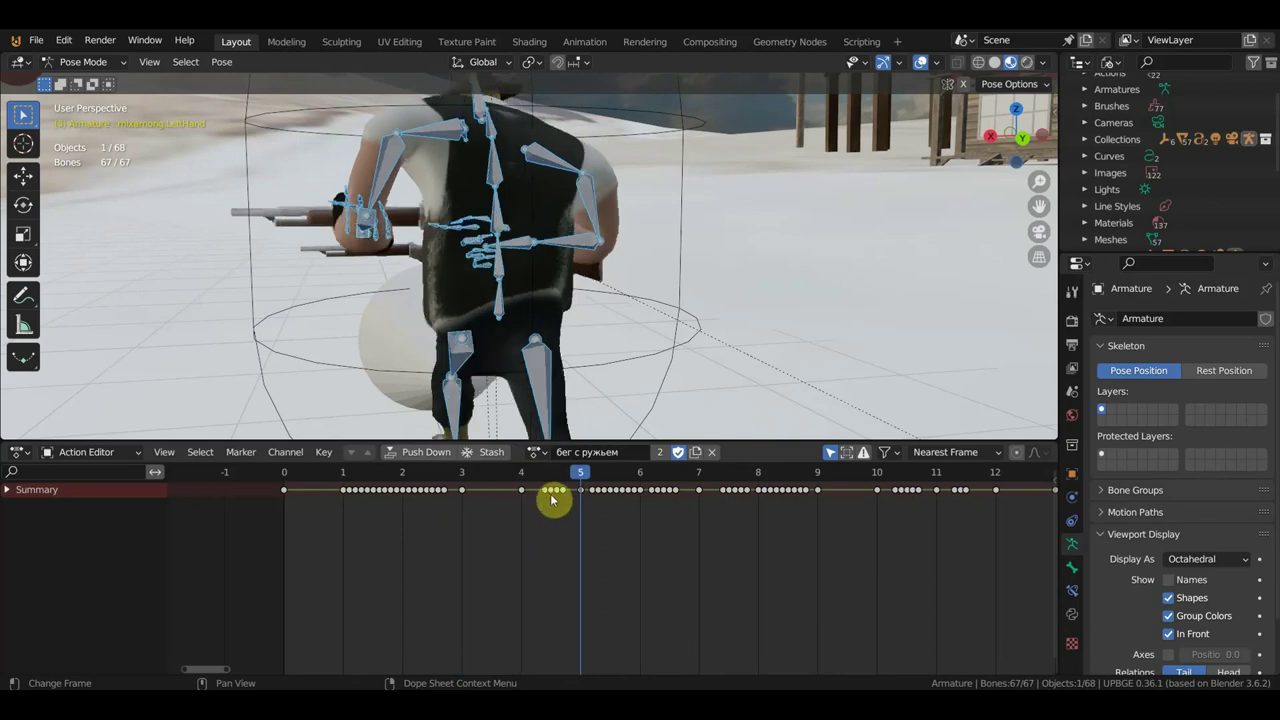
click(488, 476)
key(i)
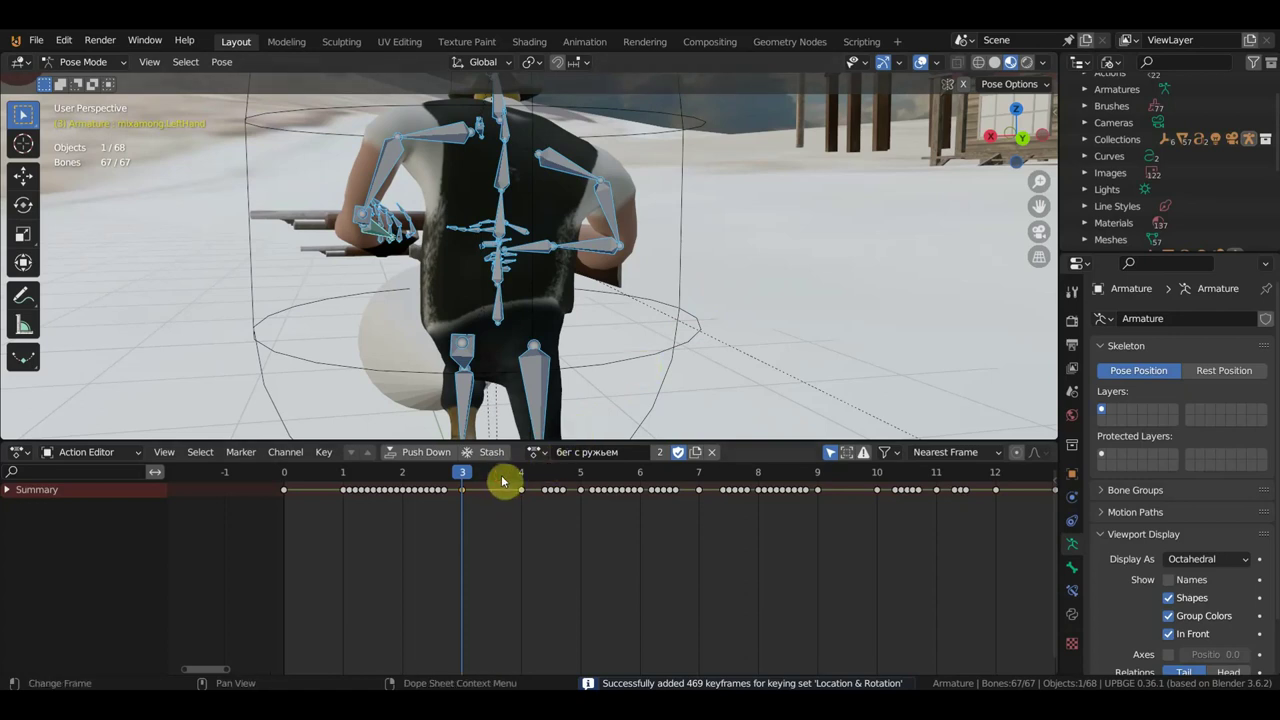
Review frames 2, 1, 0 and 10, then select only the left shoulder bone
drag(506, 477, 433, 489)
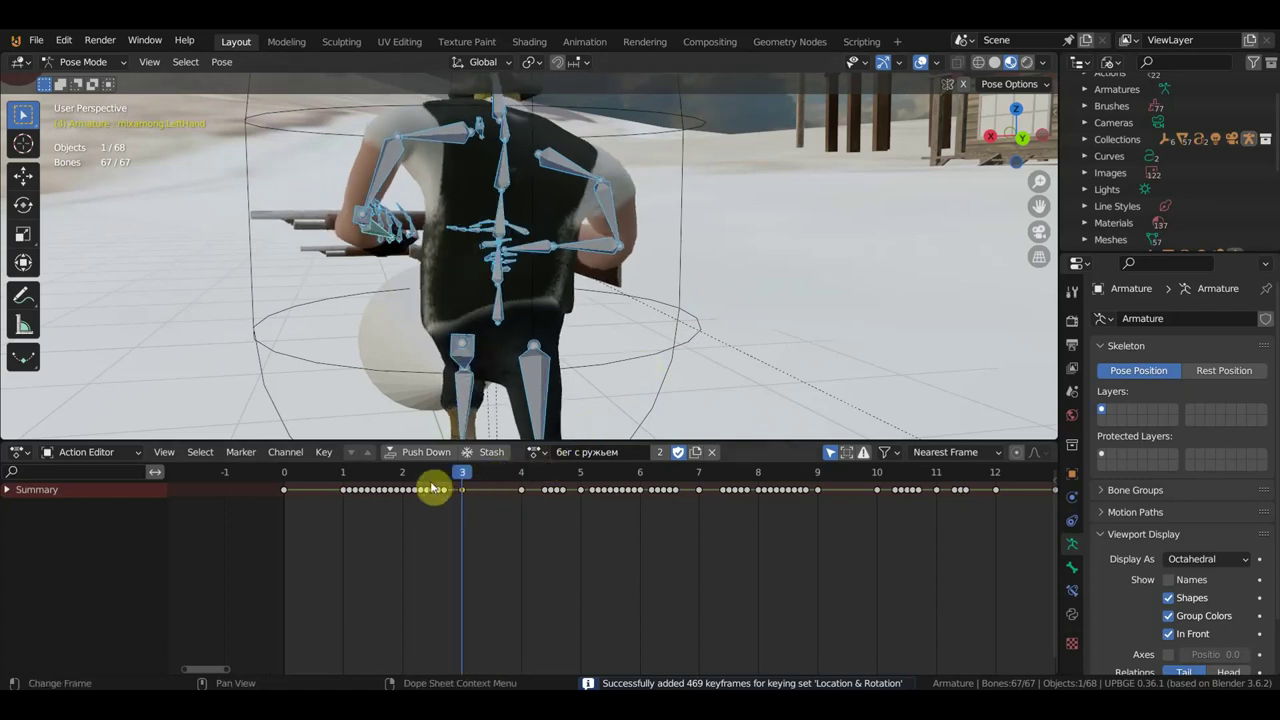
click(405, 478)
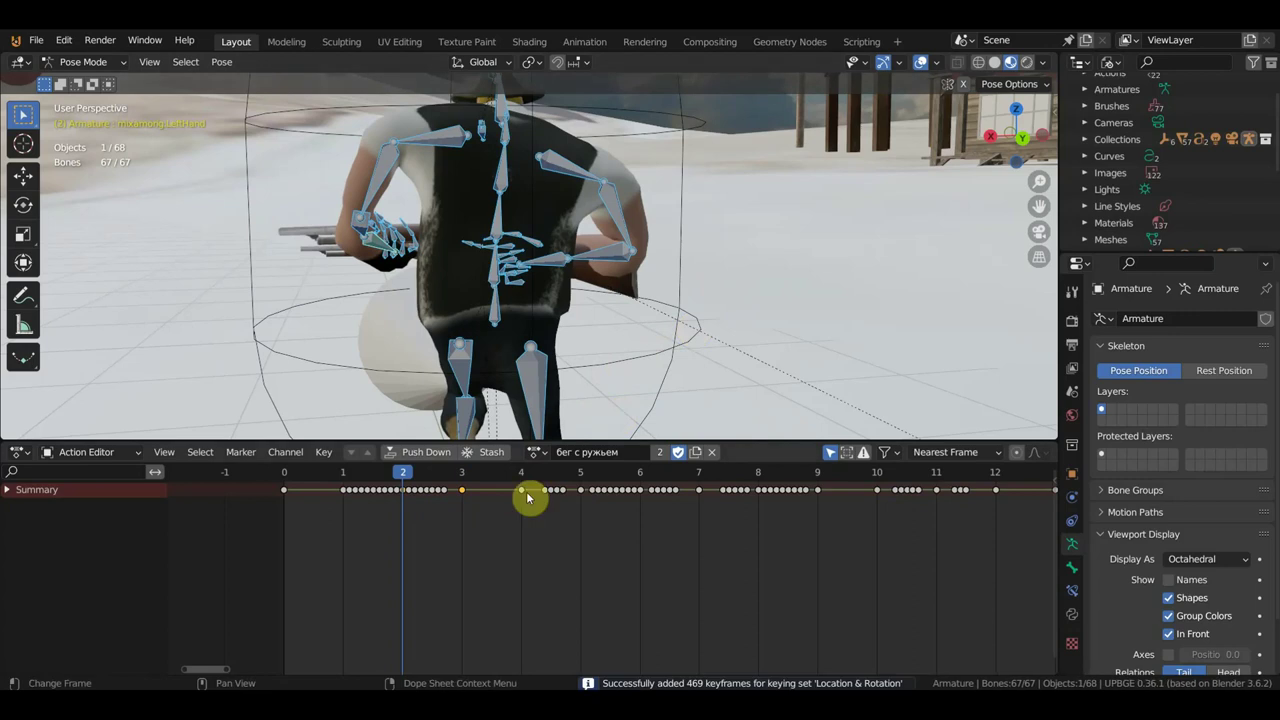
click(324, 480)
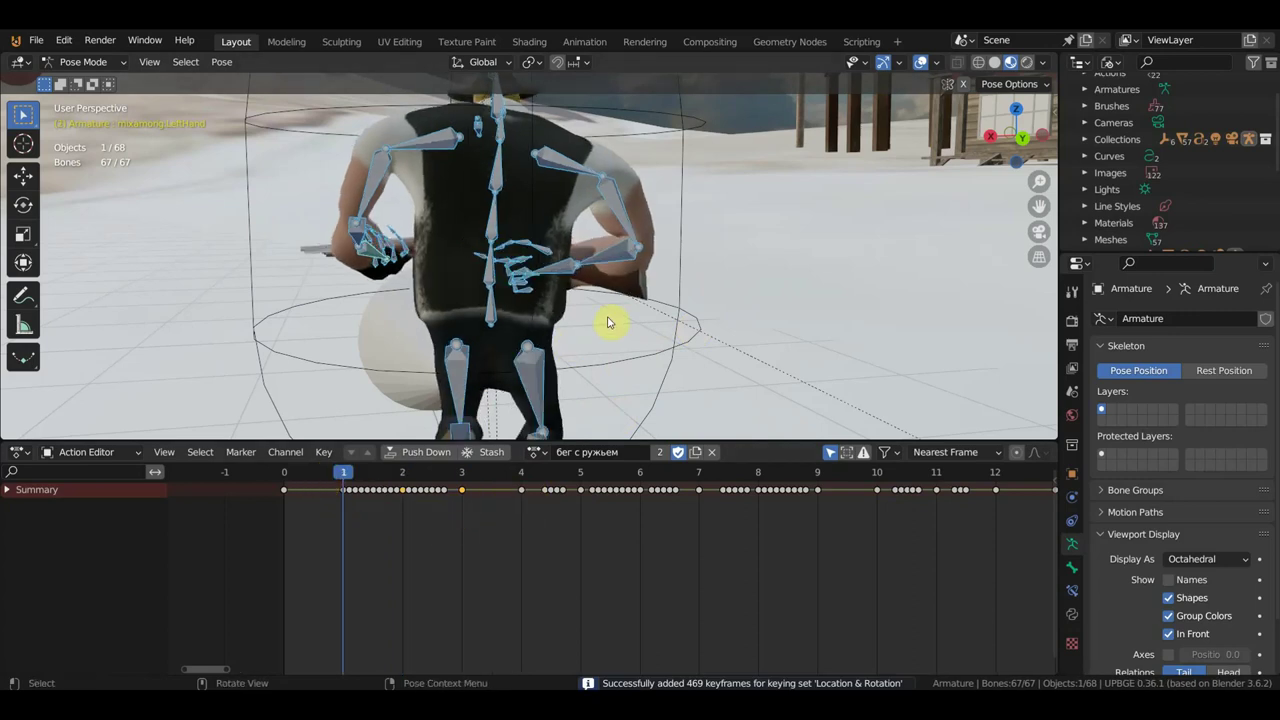
click(300, 484)
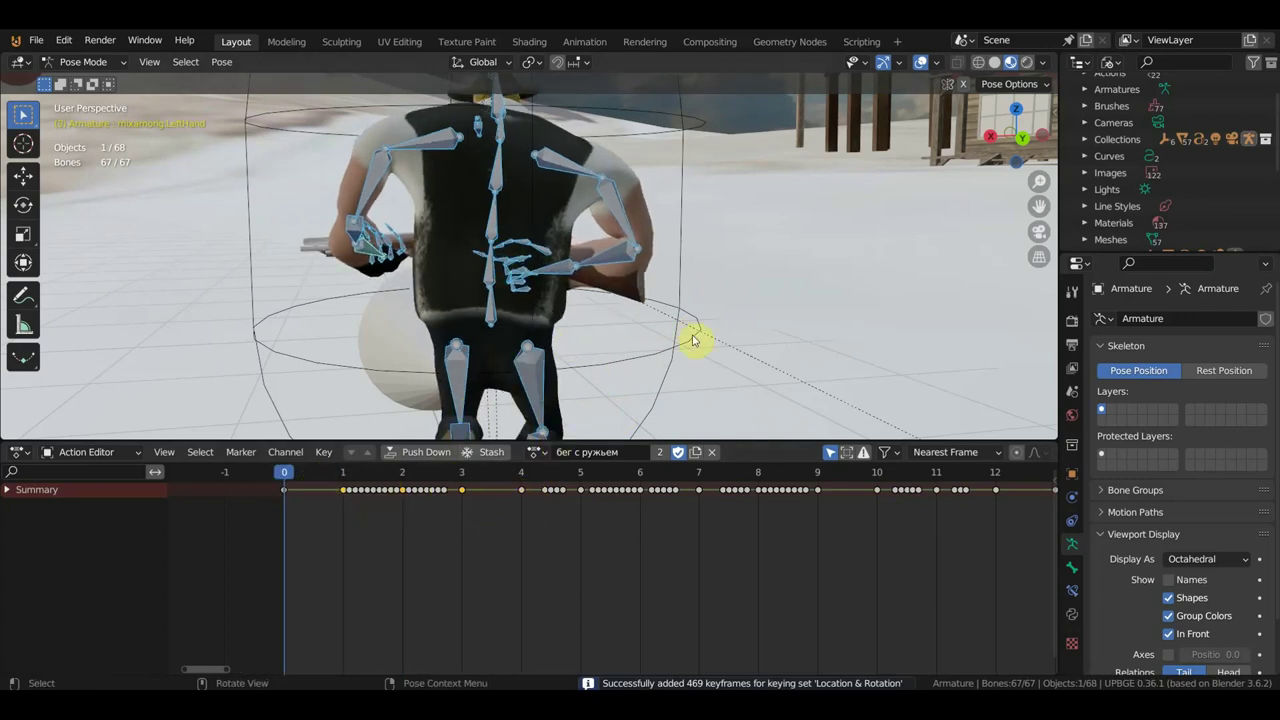
click(874, 482)
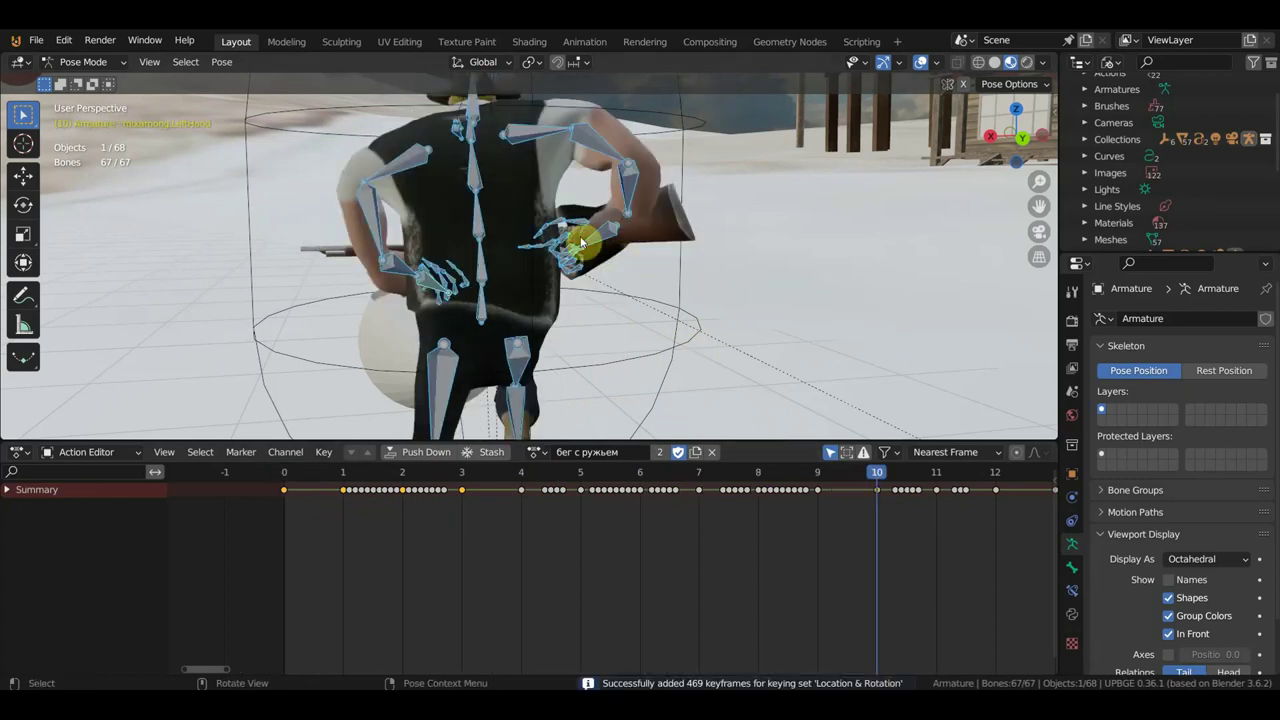
scroll(519, 251, down, 2)
middle_drag(519, 251, 593, 251)
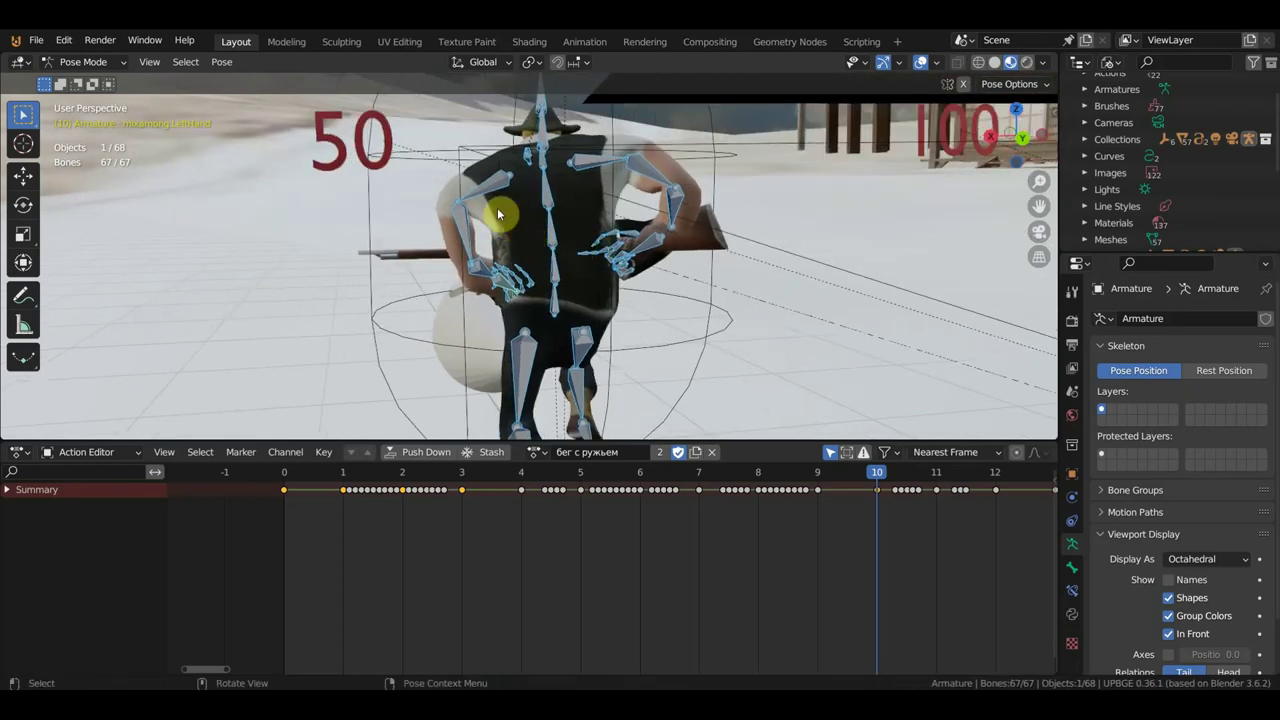
click(484, 192)
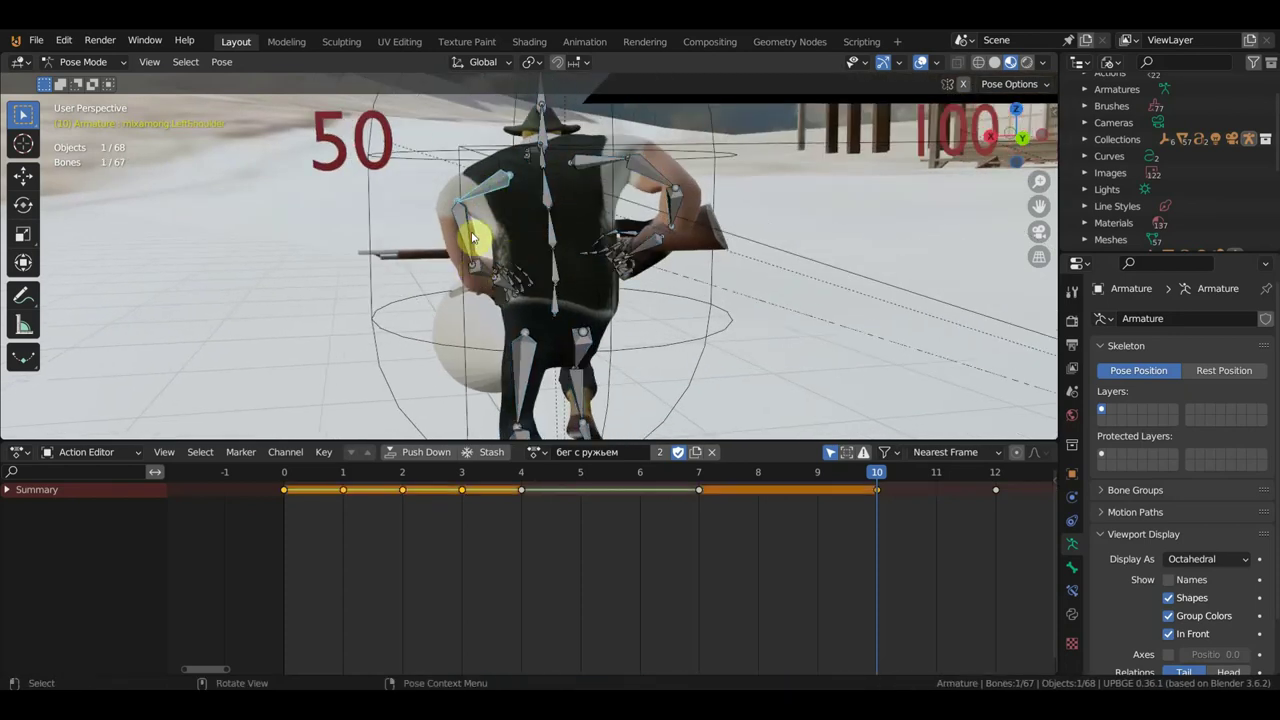
Move the left shoulder bone at frame 4 and key its new position
click(995, 473)
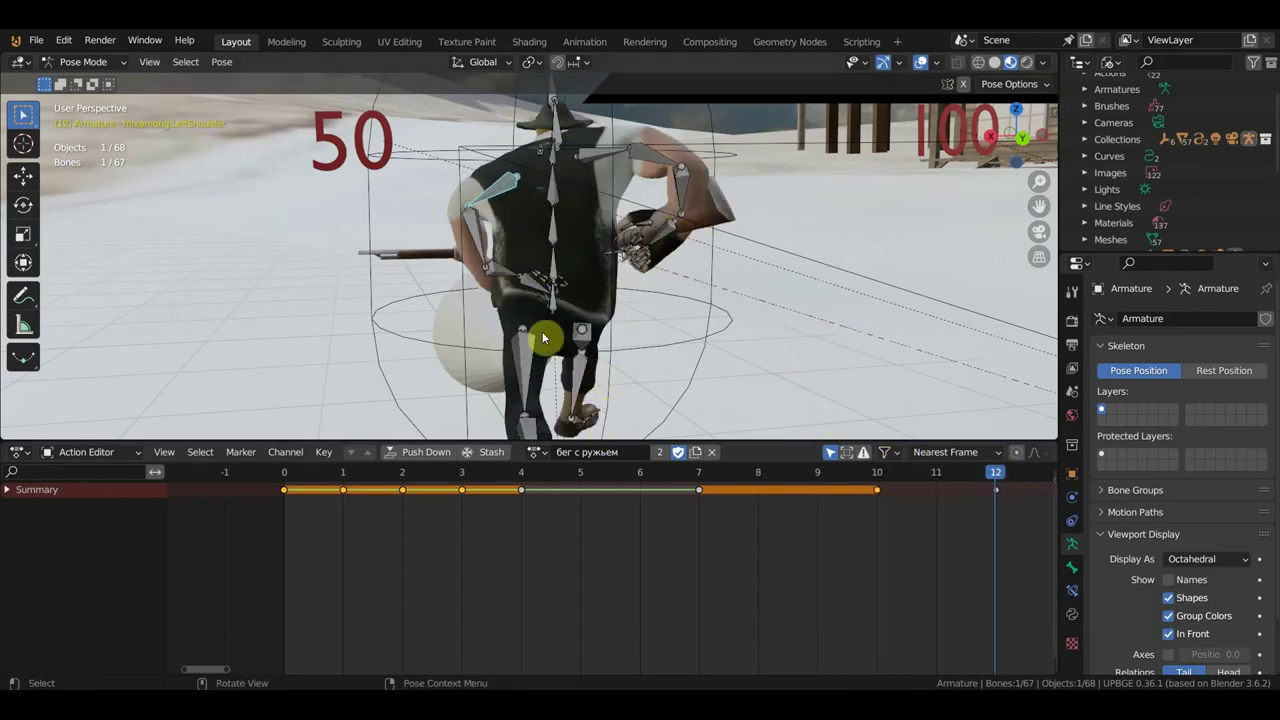
click(521, 472)
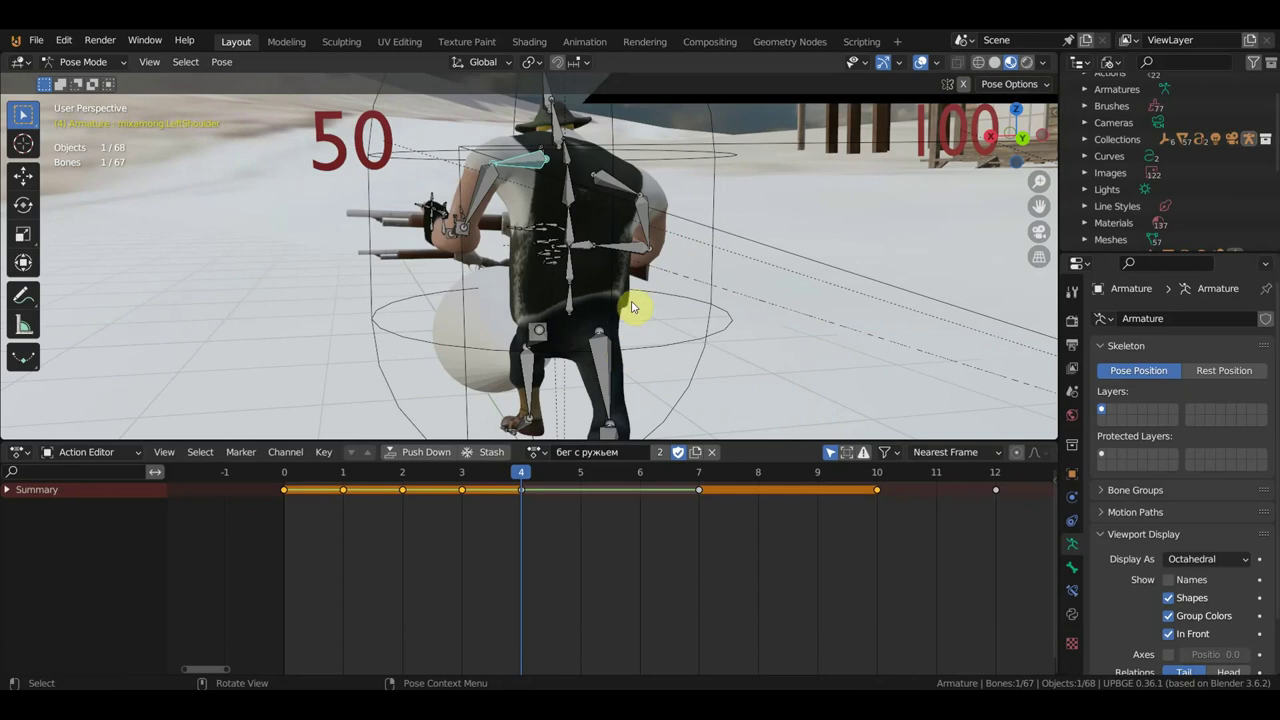
middle_drag(631, 307, 586, 306)
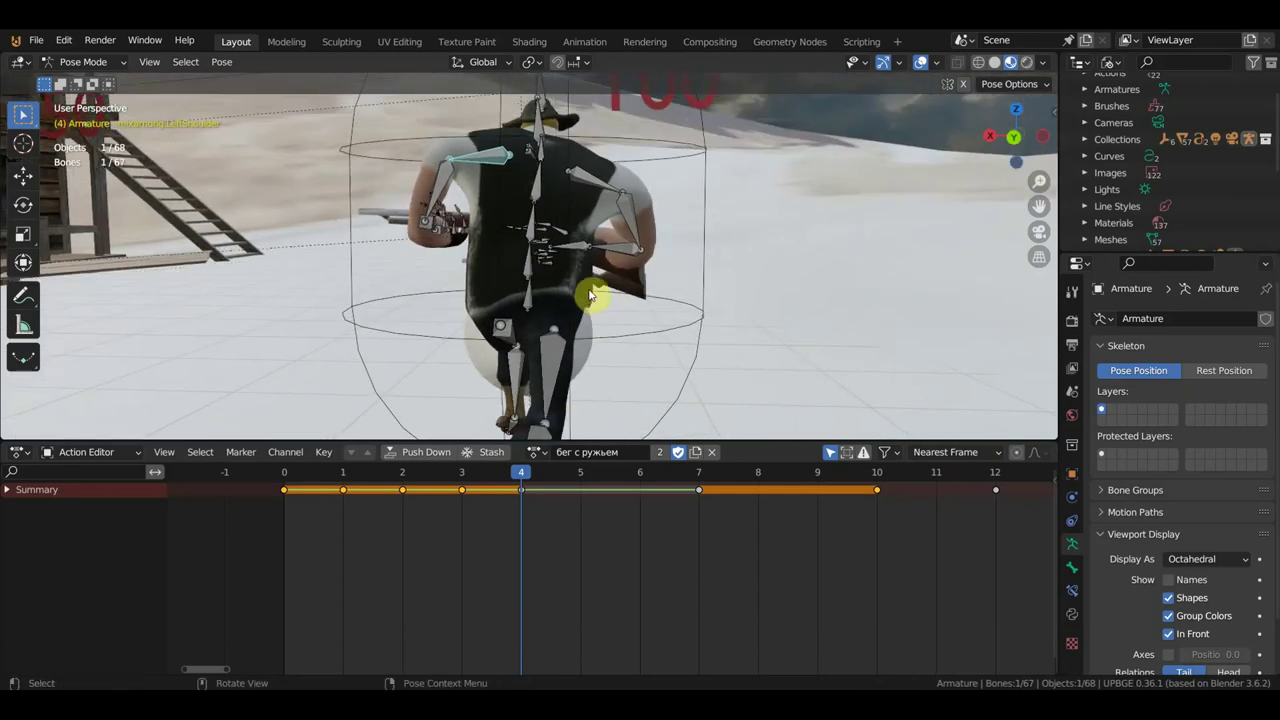
key(g)
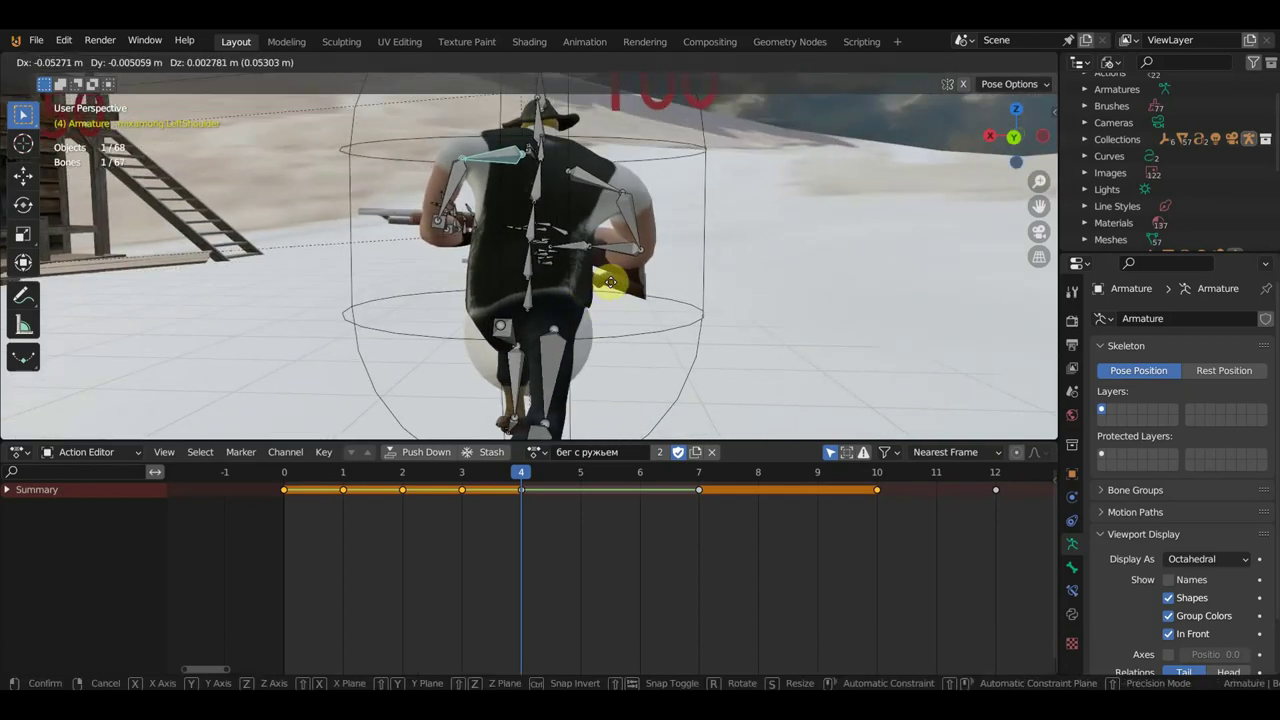
click(614, 283)
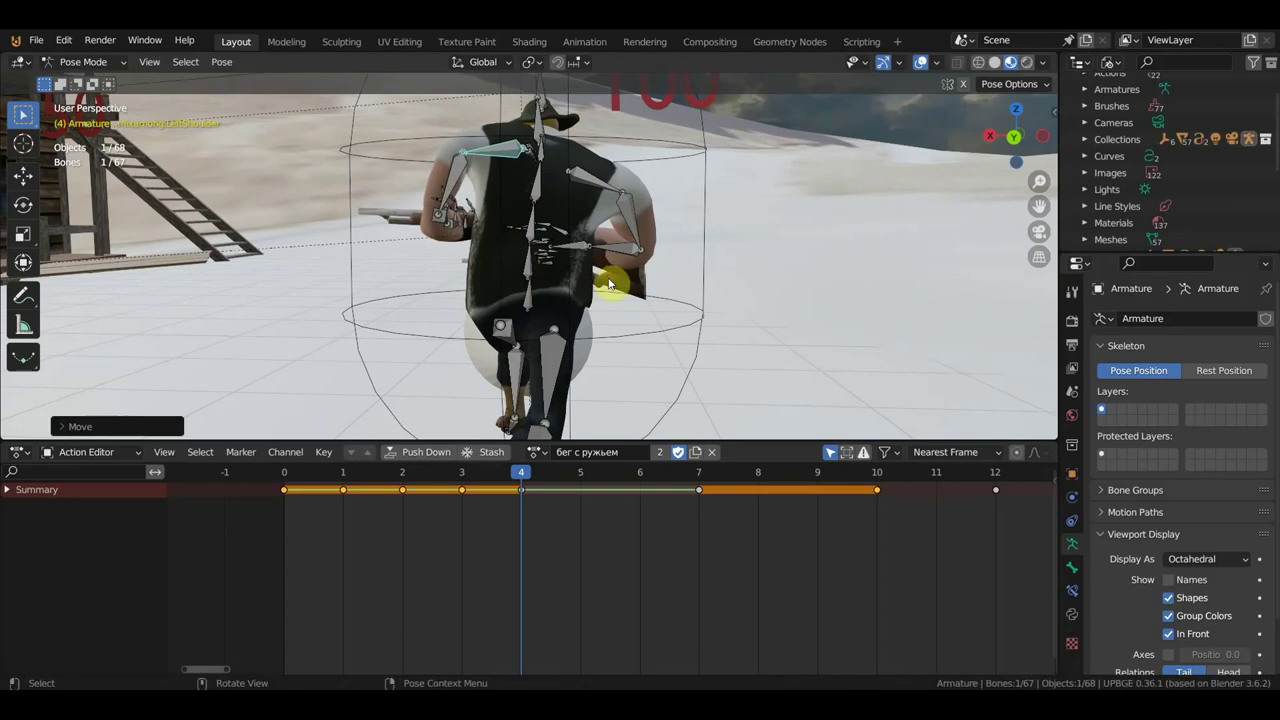
key(i)
Delete the keyframe at frame 7
click(639, 476)
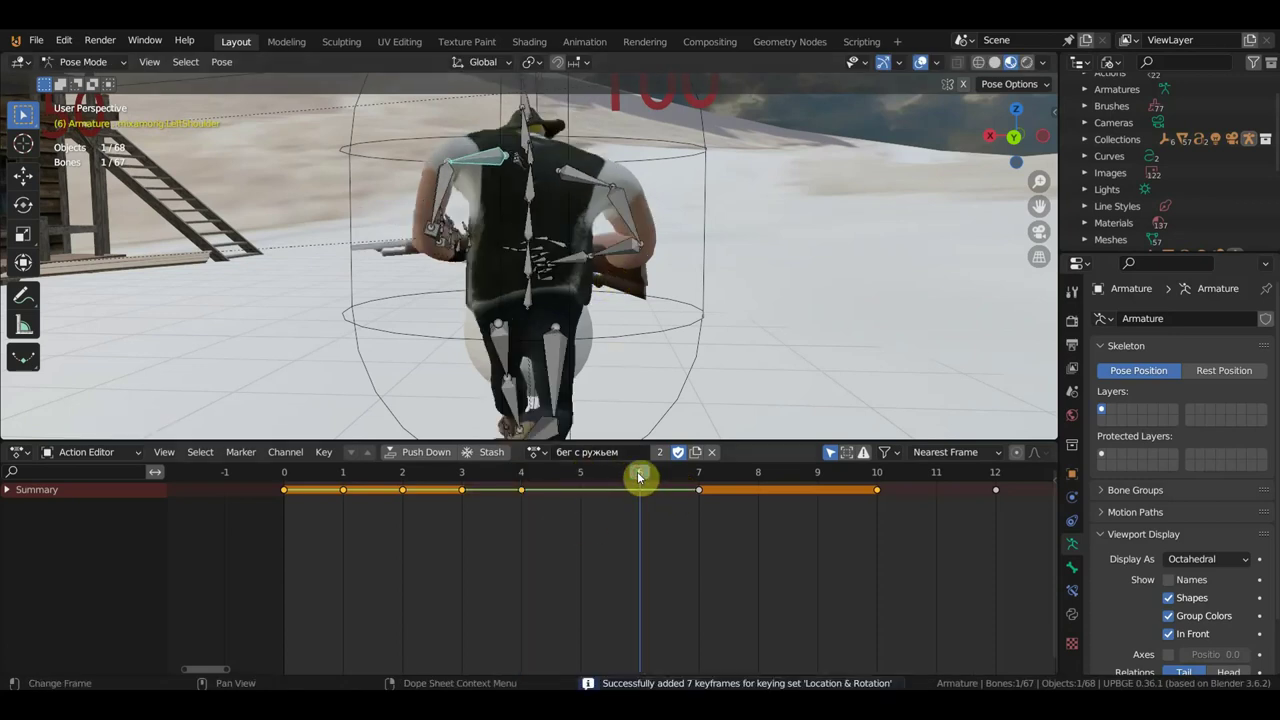
drag(741, 514, 686, 482)
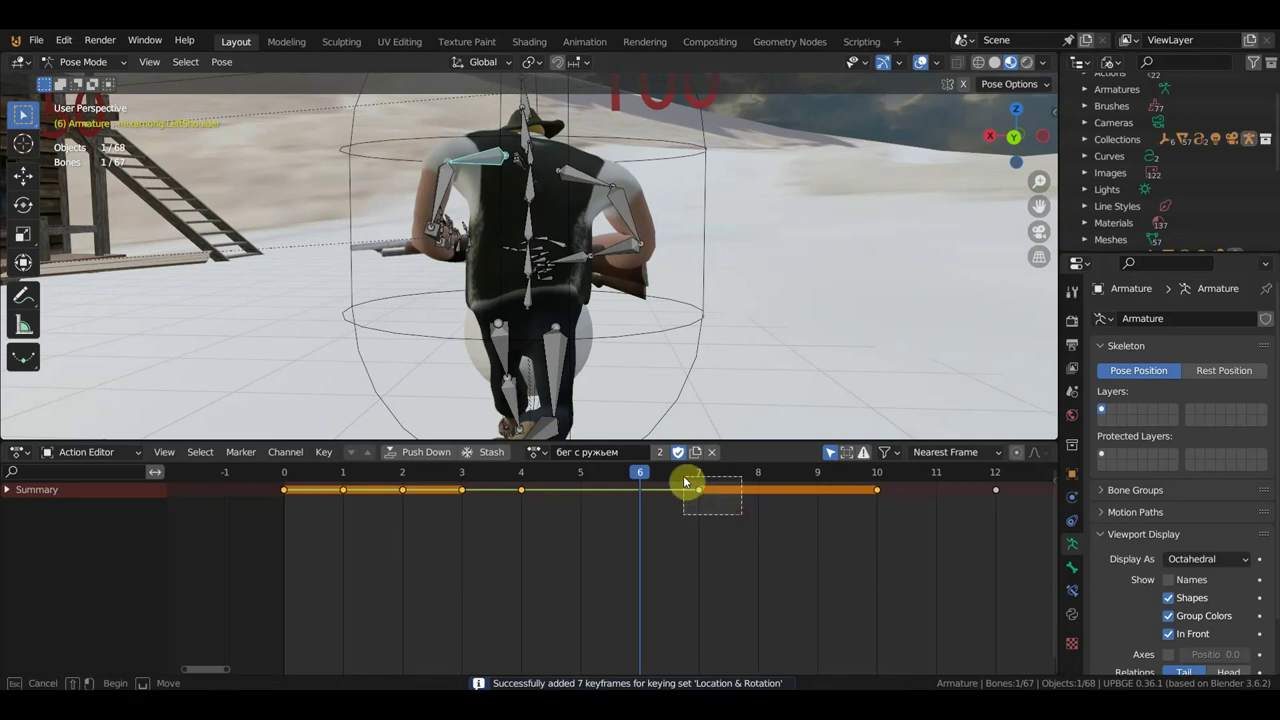
key(Delete)
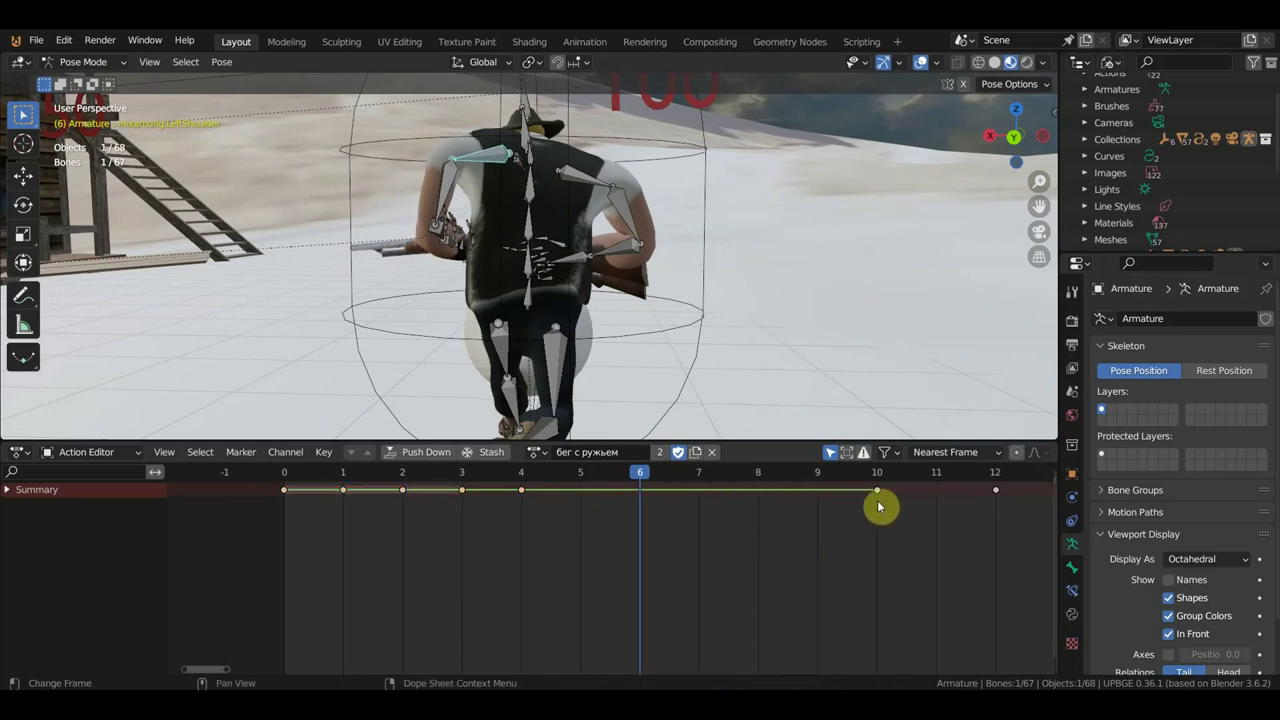
Move the upper-arm bone and key the arm pose at frames 1 and 0
click(877, 471)
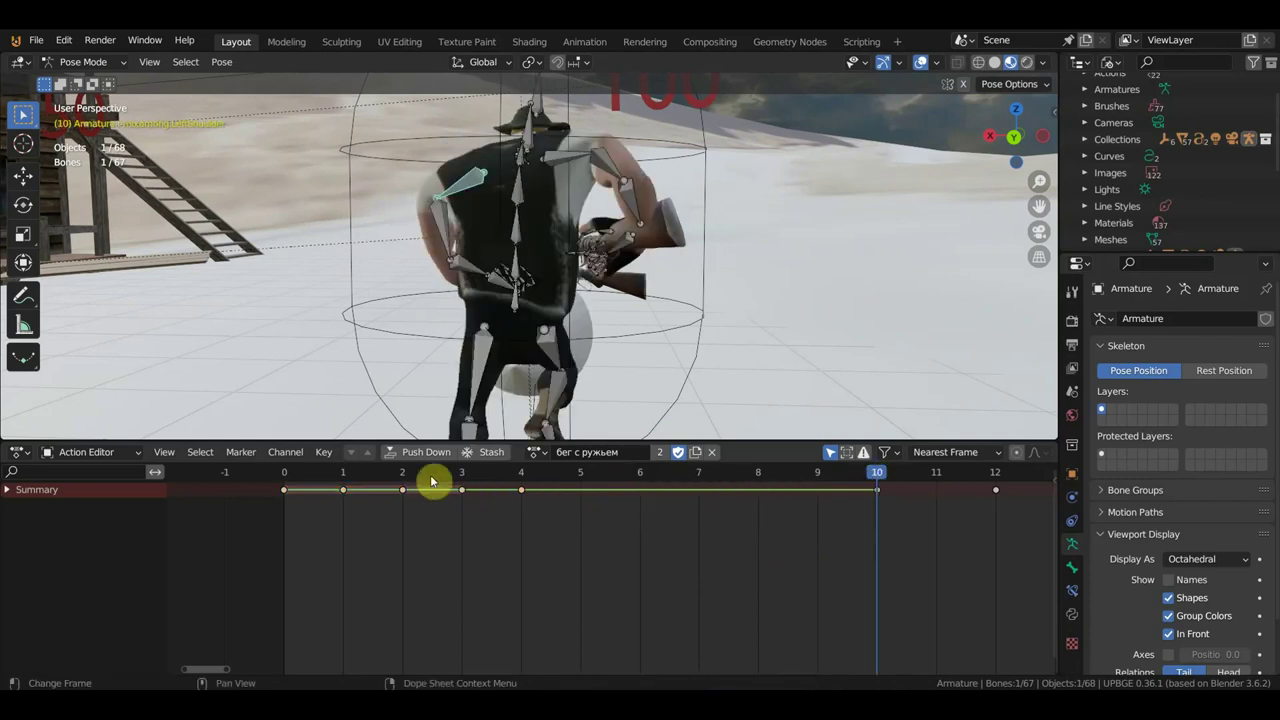
click(343, 471)
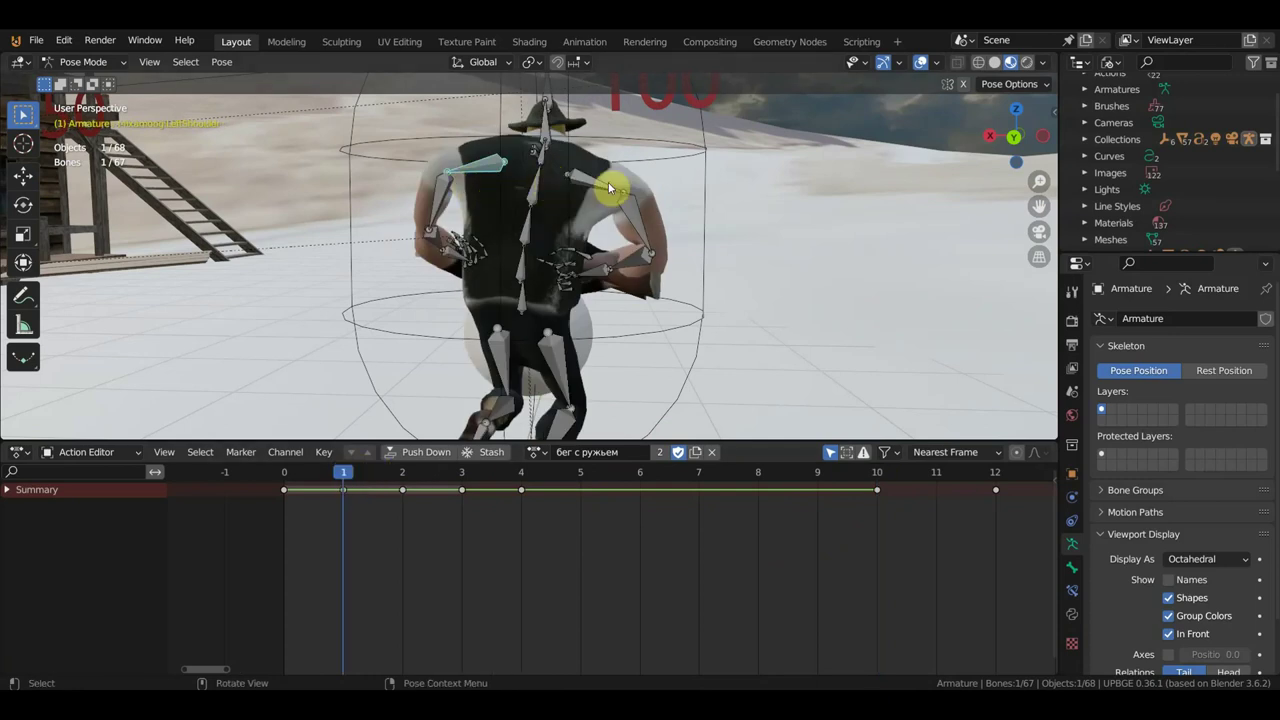
middle_drag(557, 200, 586, 200)
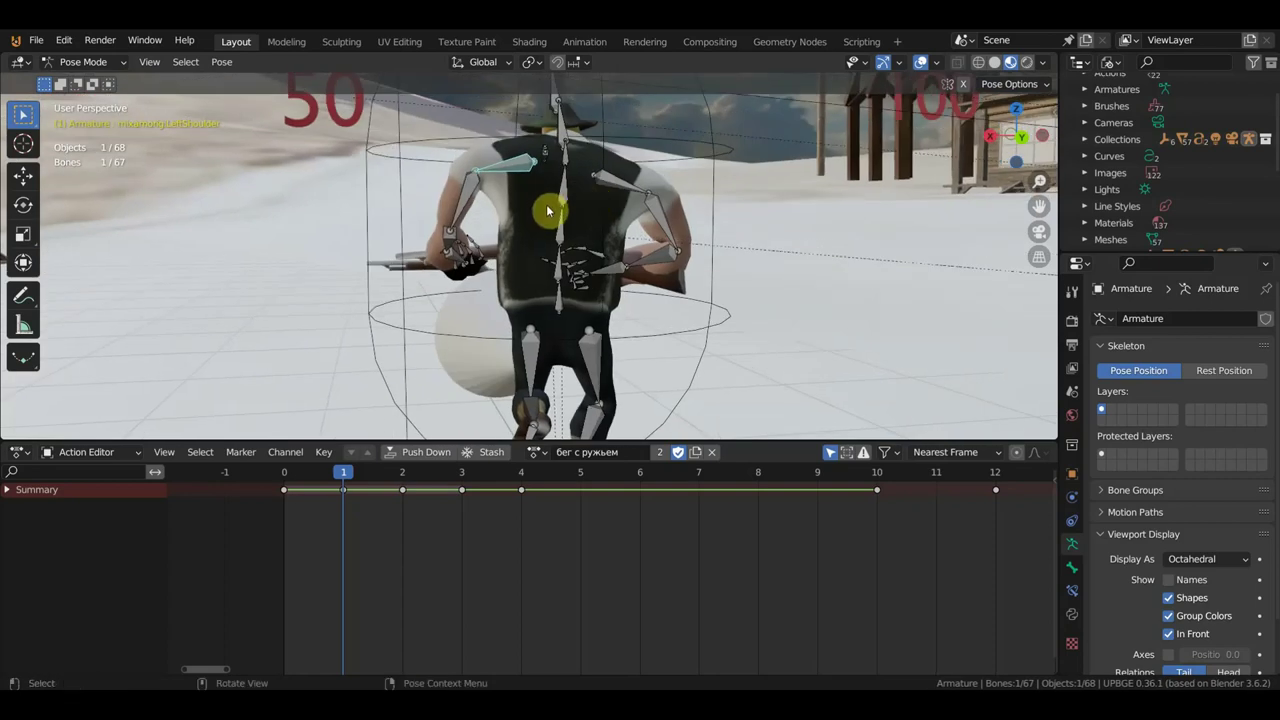
key(g)
click(562, 209)
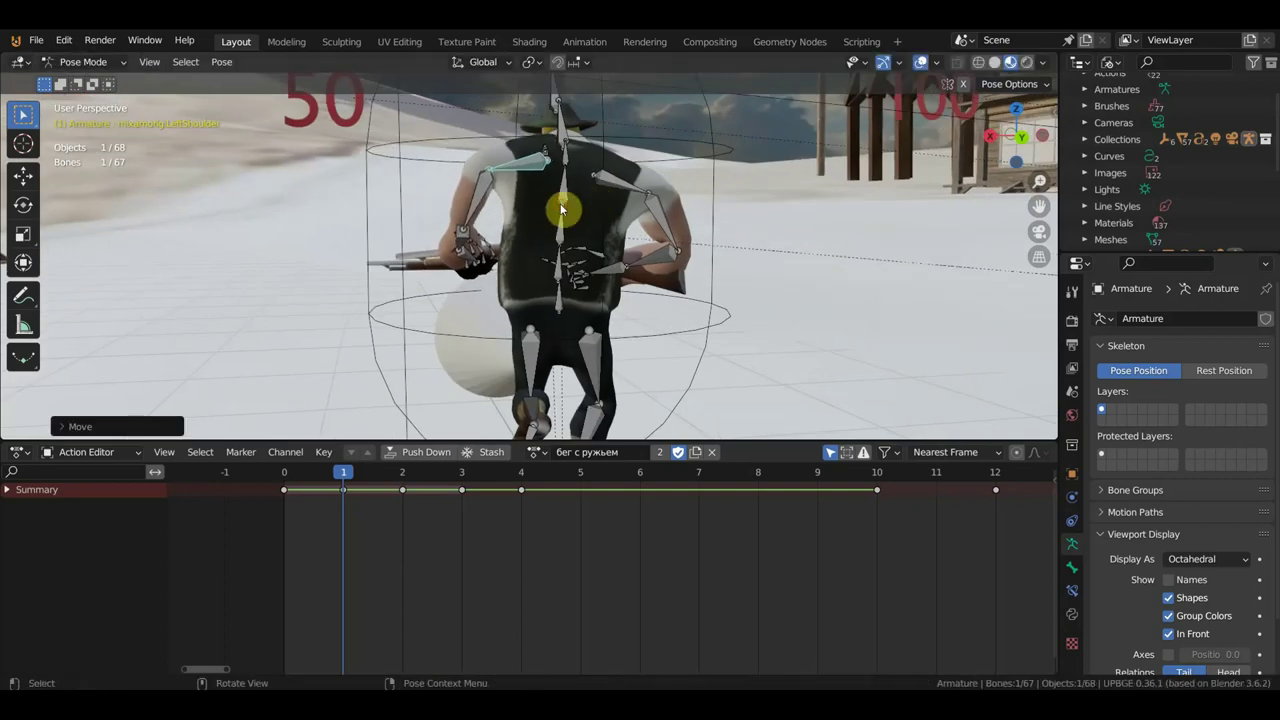
key(i)
click(286, 477)
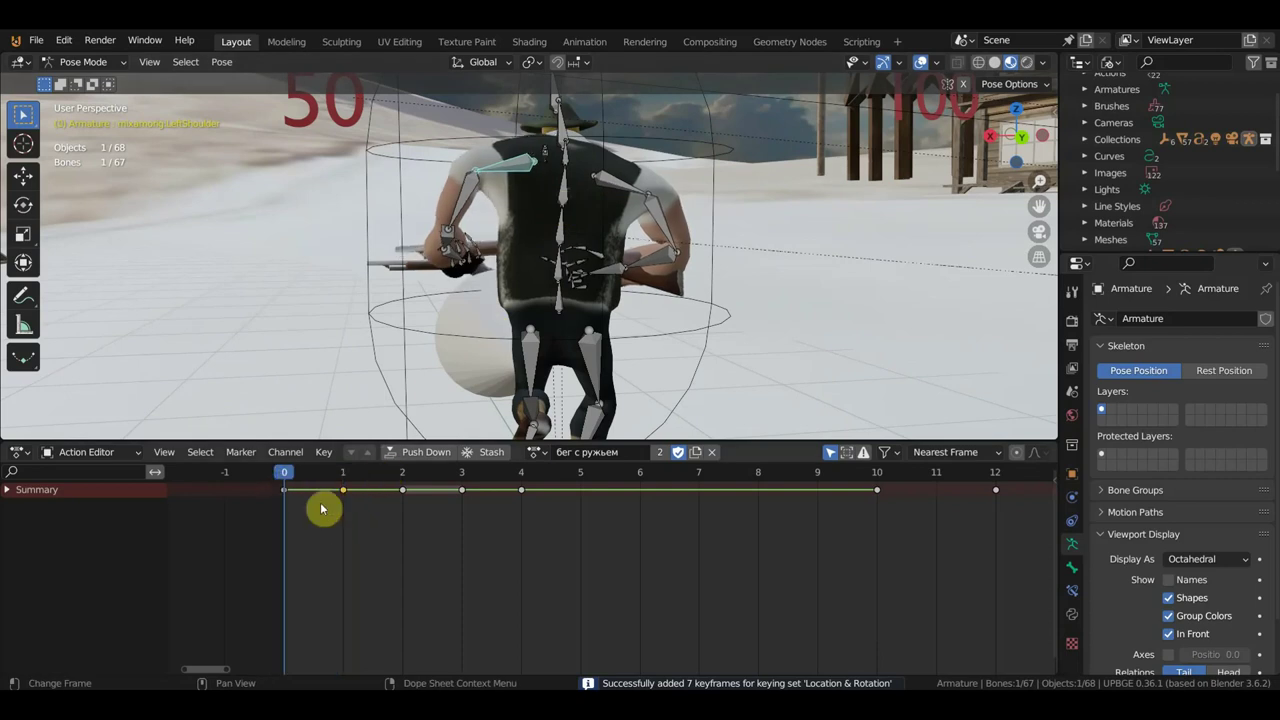
drag(274, 489, 326, 505)
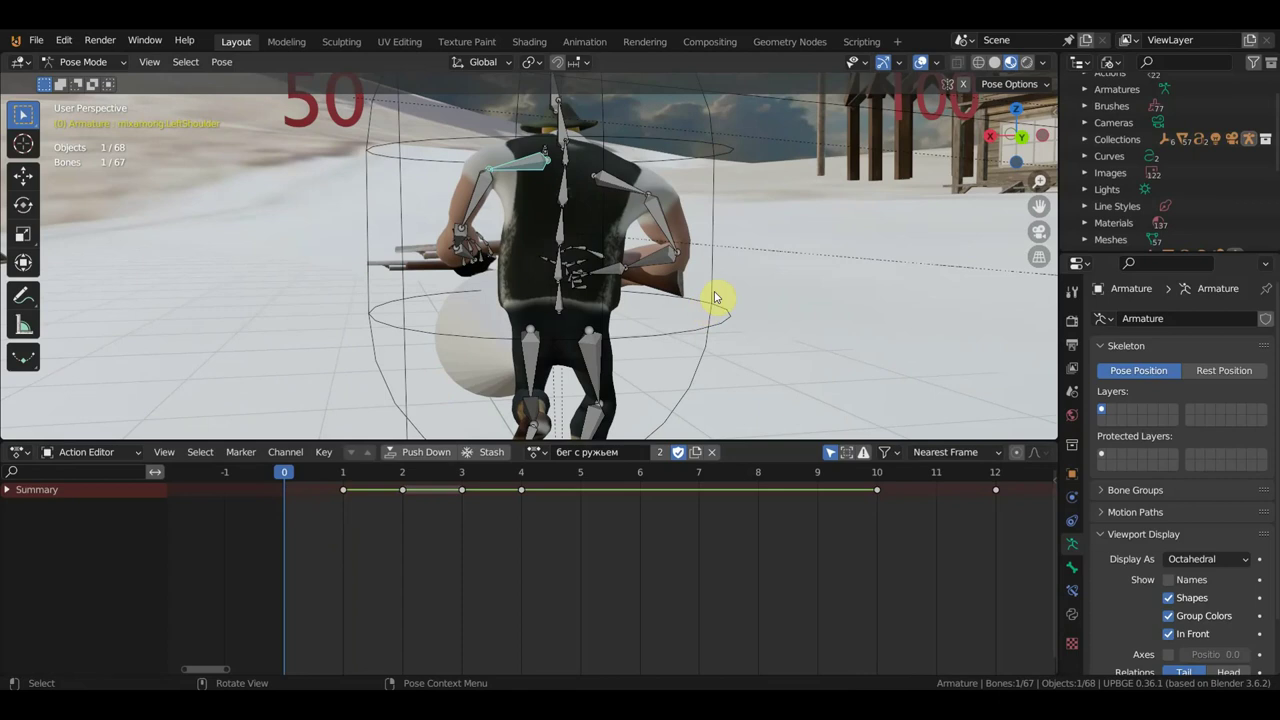
key(i)
Delete the keyframes at frames 2 and 3, then preview frames 0 and 1
click(341, 476)
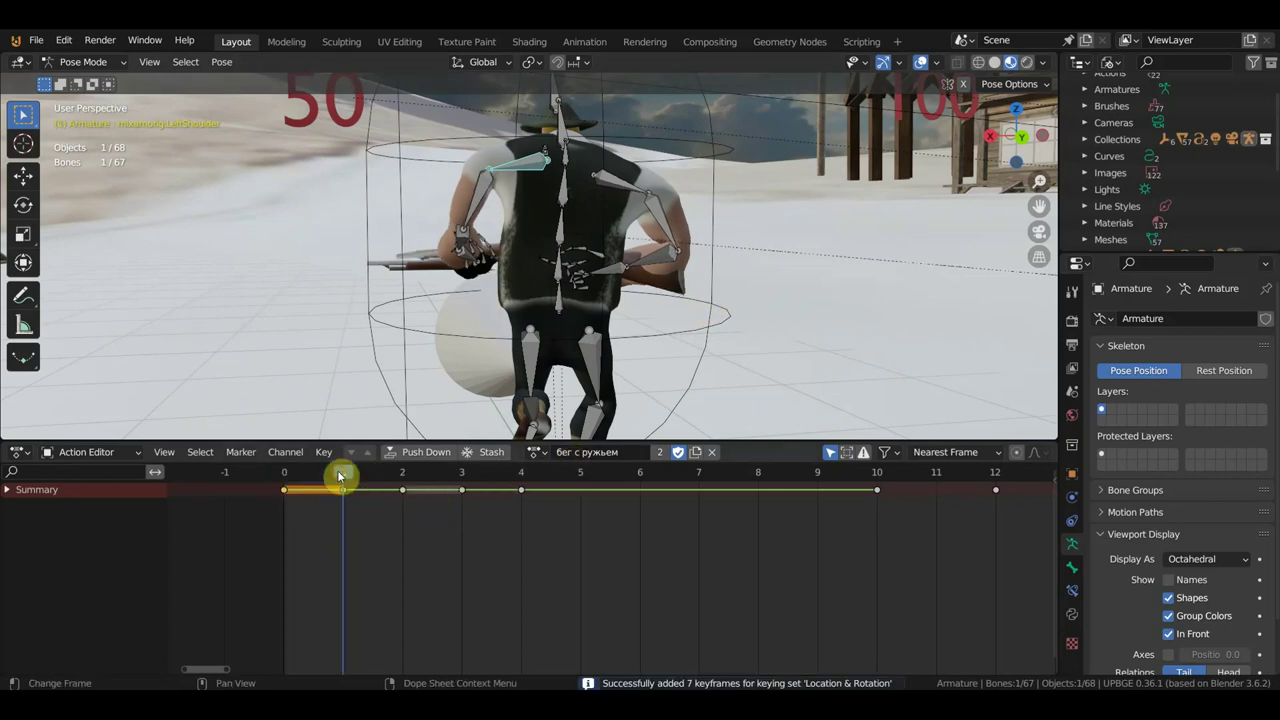
drag(341, 476, 577, 500)
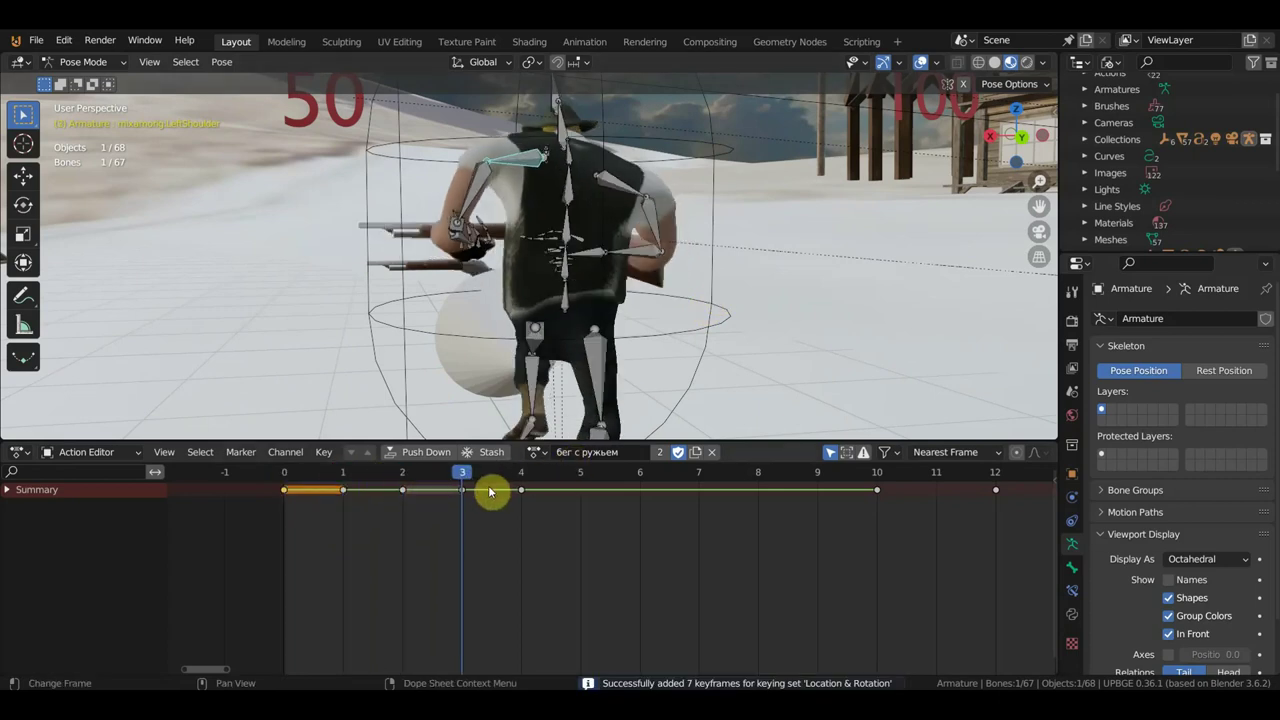
drag(481, 514, 393, 490)
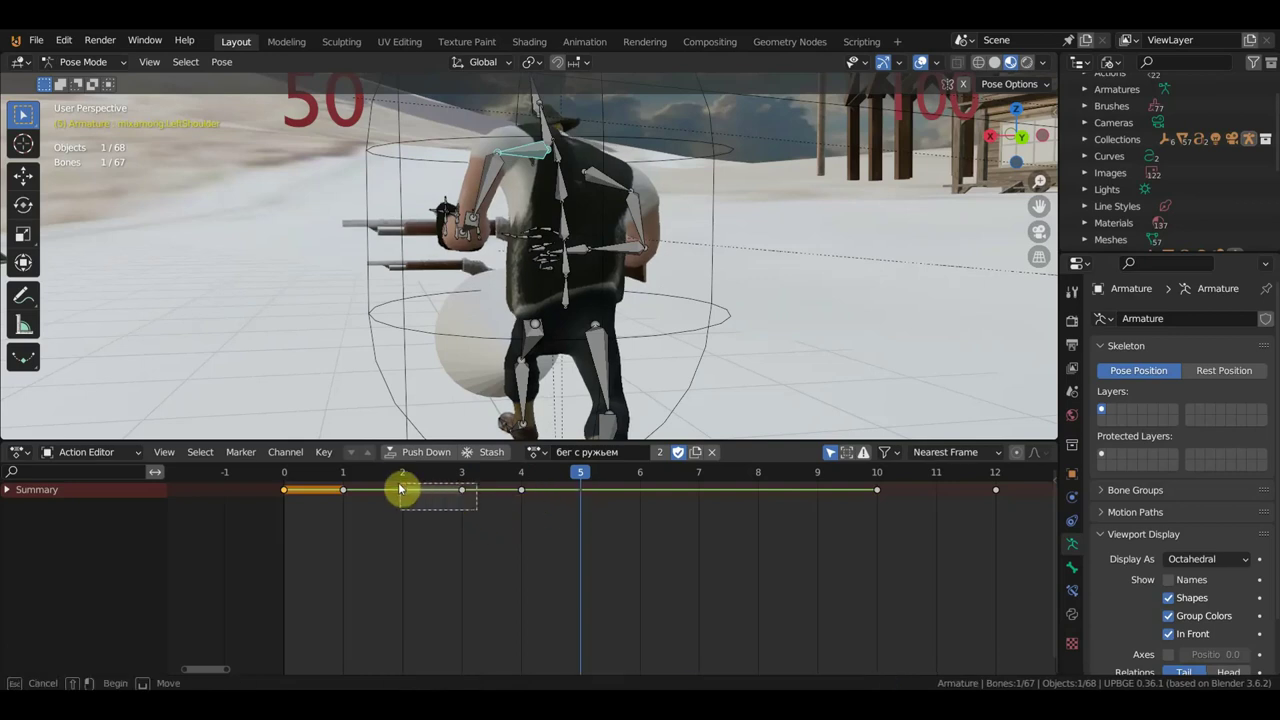
key(Delete)
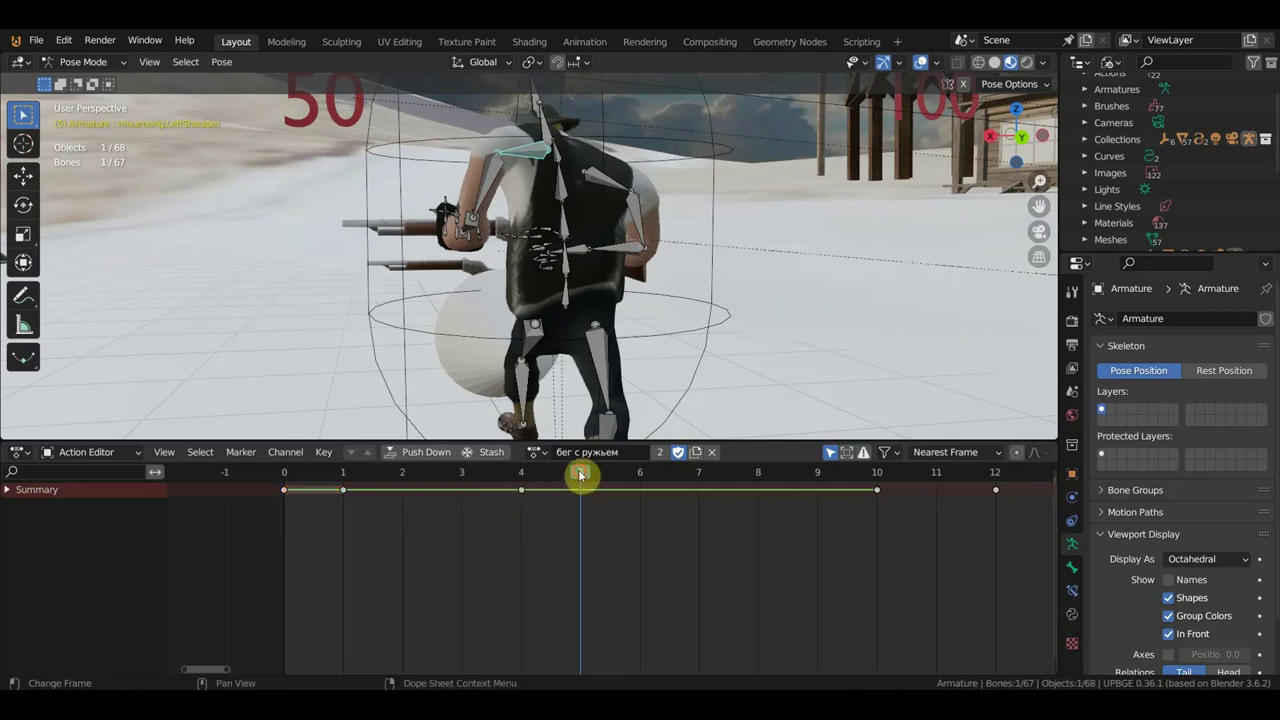
drag(580, 476, 308, 485)
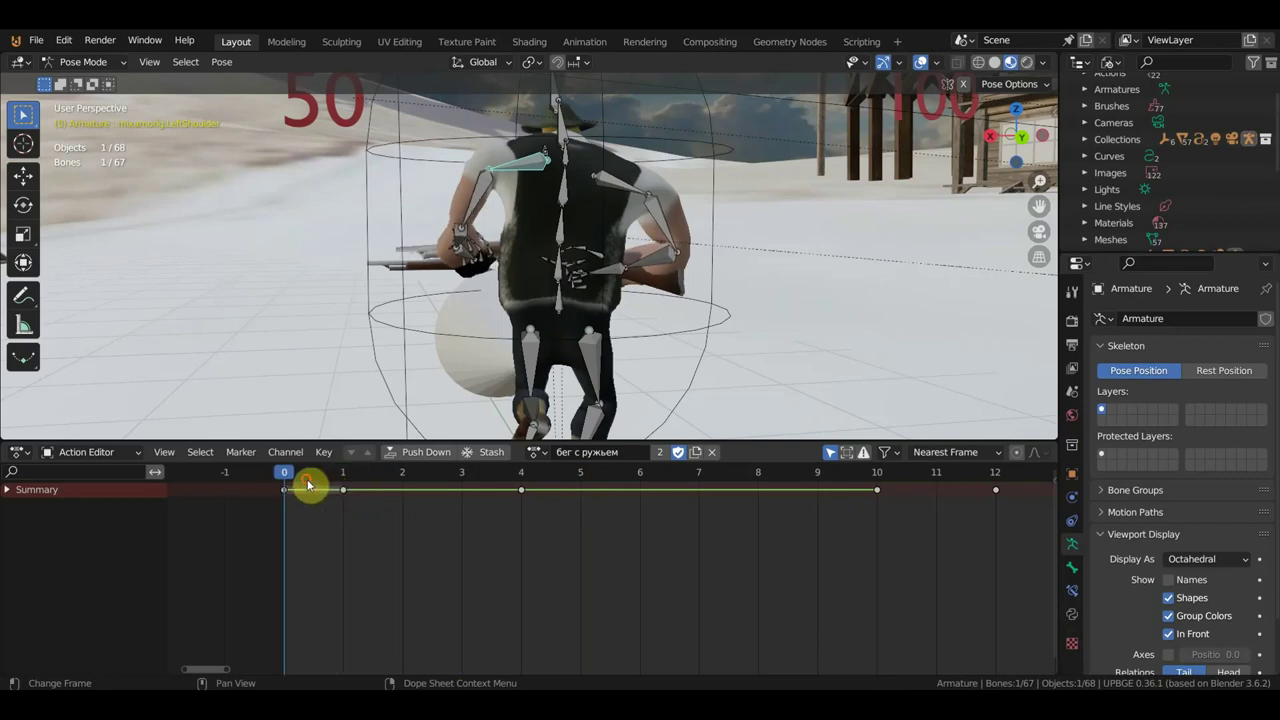
click(327, 487)
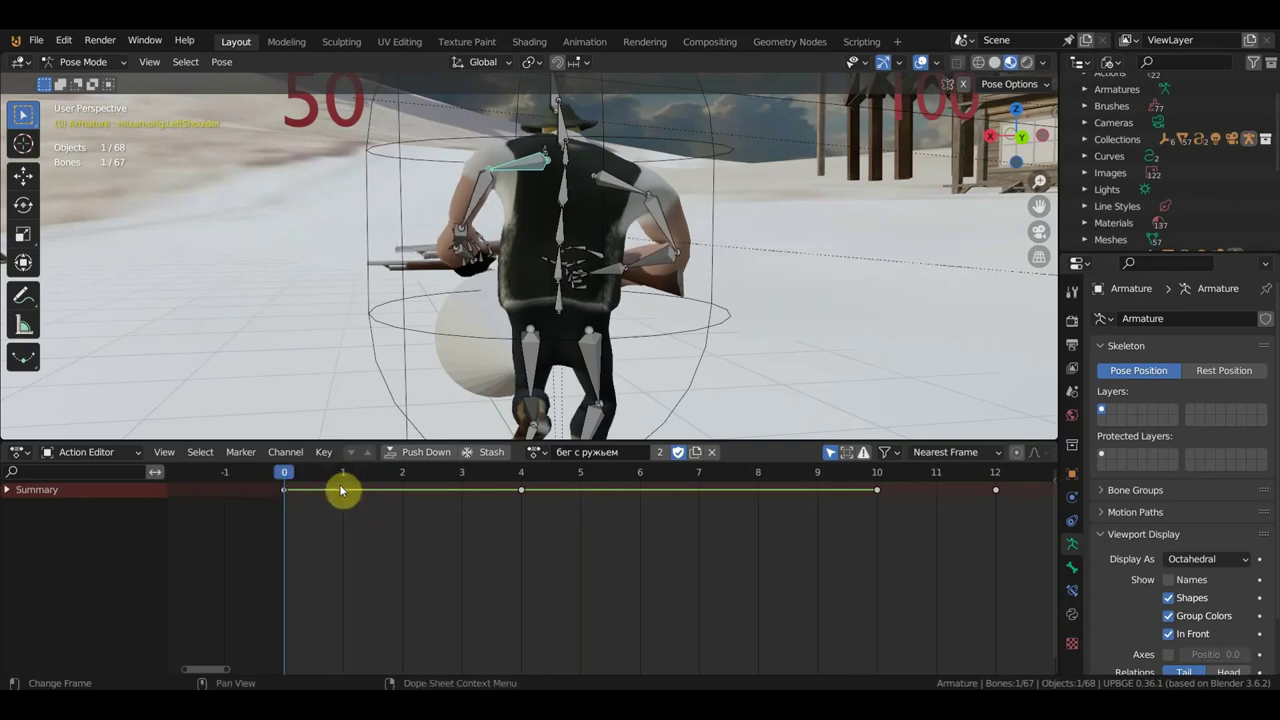
mouse_move(294, 476)
mouse_down()
mouse_move(343, 487)
mouse_move(309, 480)
mouse_up()
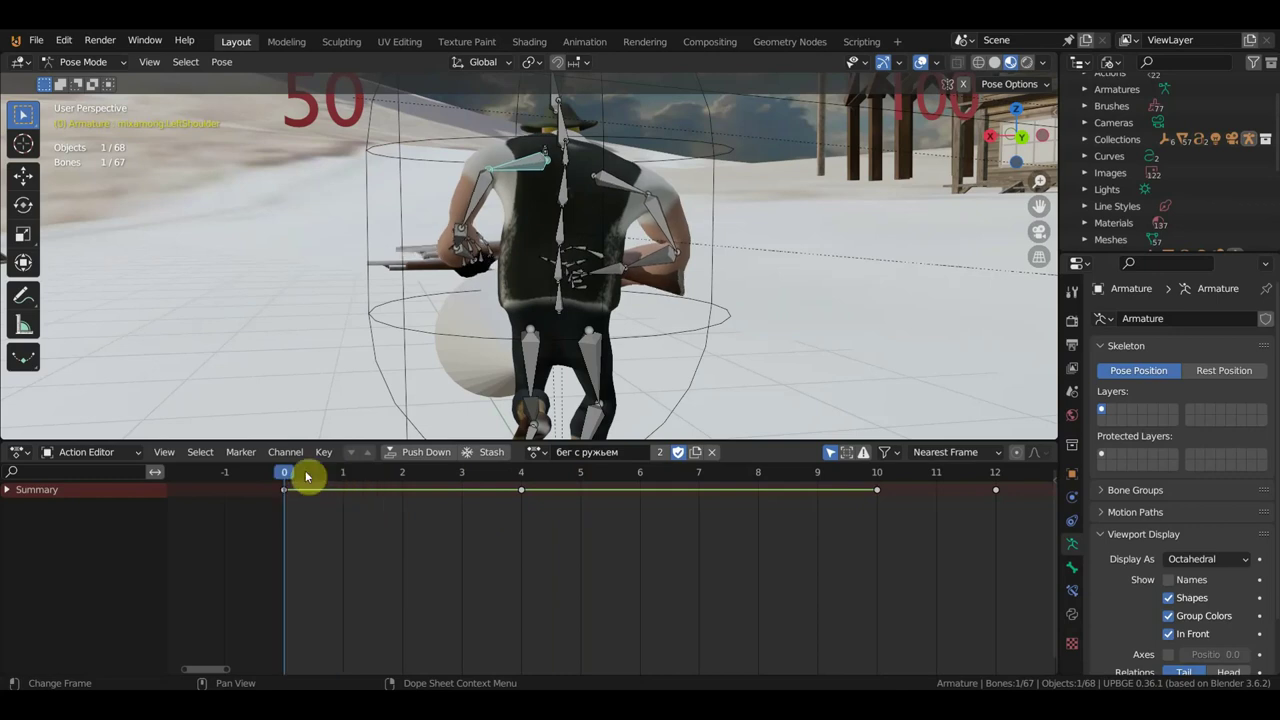
Select all bones, scrub to frame 1, and switch the cowboy armature to Object Mode
key(a)
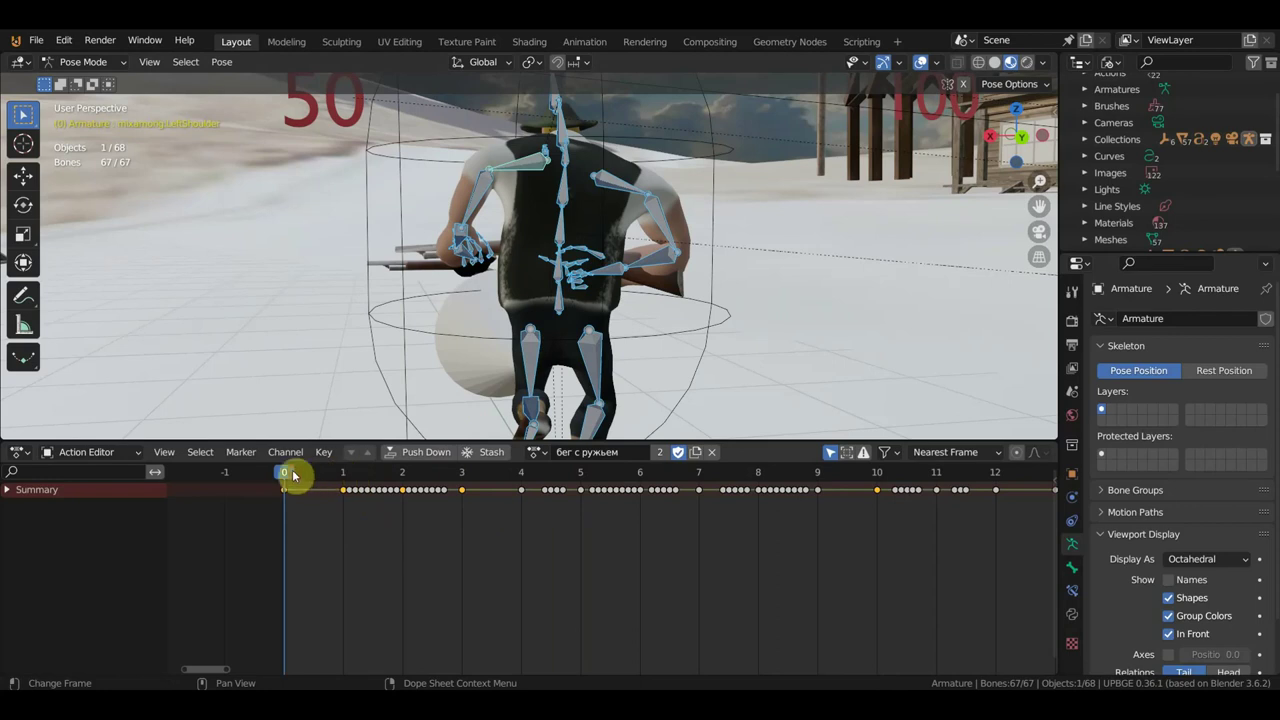
mouse_move(293, 476)
mouse_down()
mouse_move(329, 488)
mouse_move(951, 503)
mouse_up()
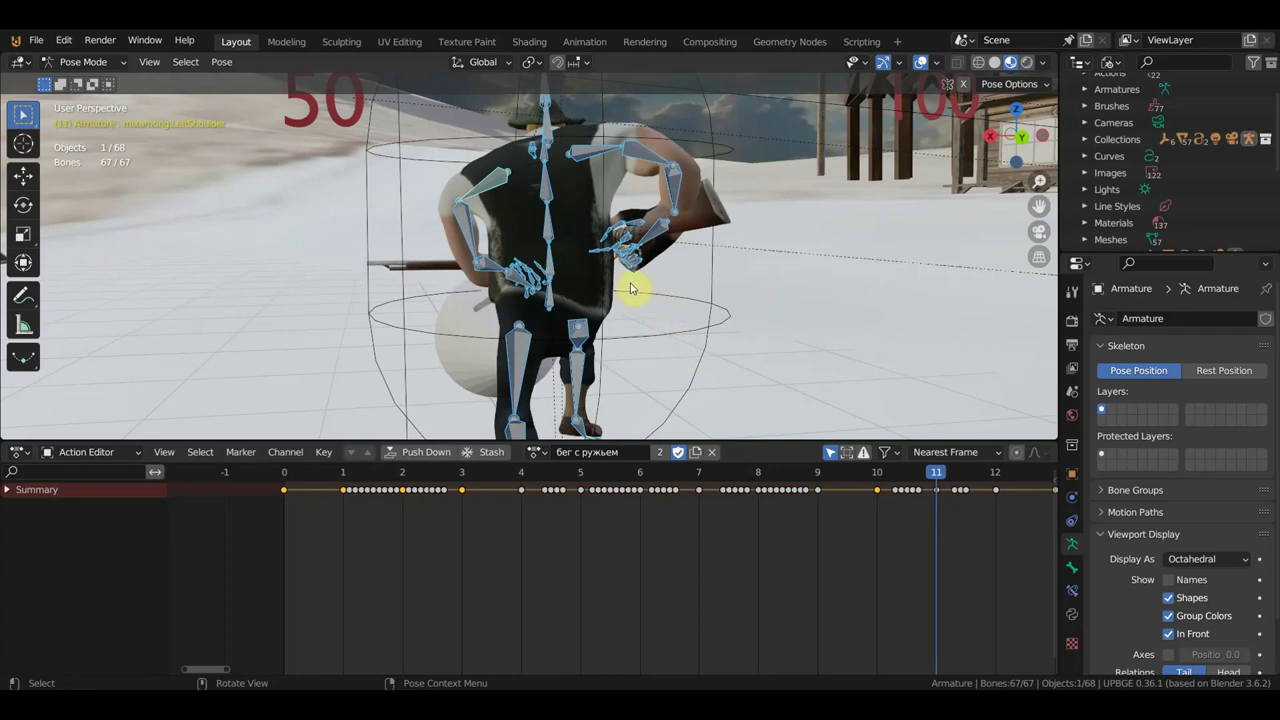
click(78, 66)
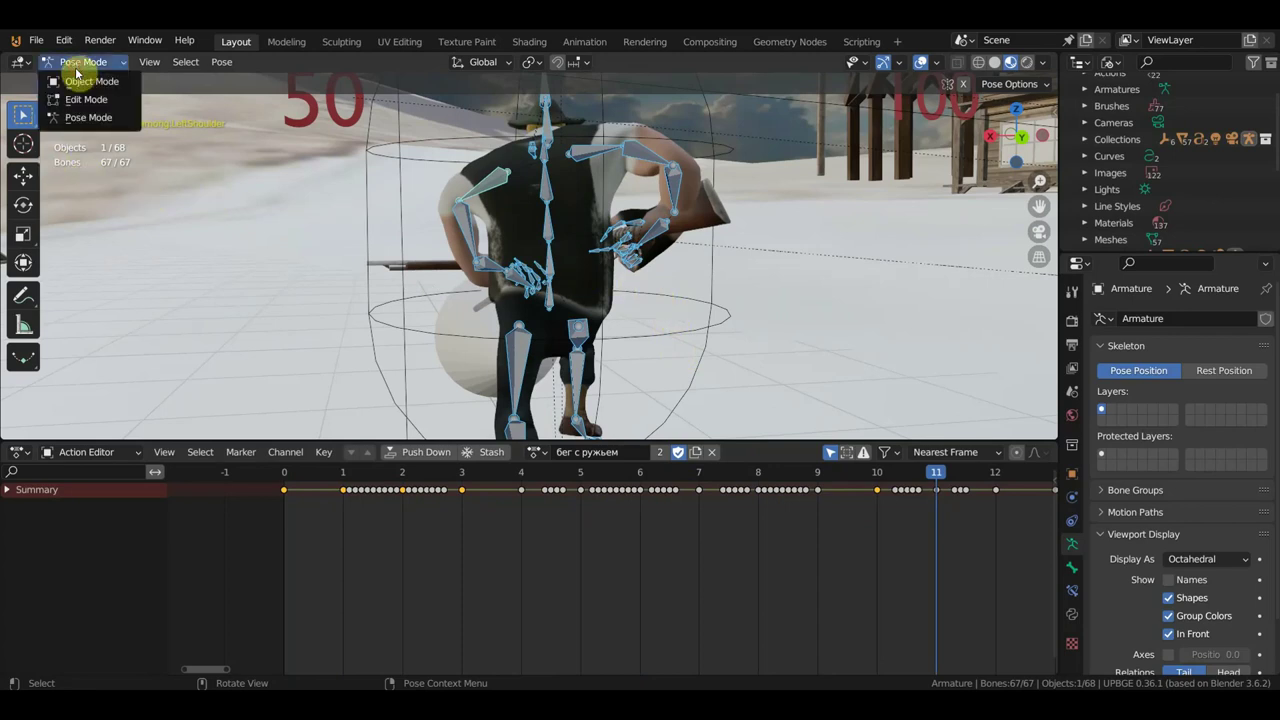
click(85, 82)
Switch to camera view with Numpad 0, enlarge the 3D viewport, and zoom into the camera frame
scroll(672, 280, down, 4)
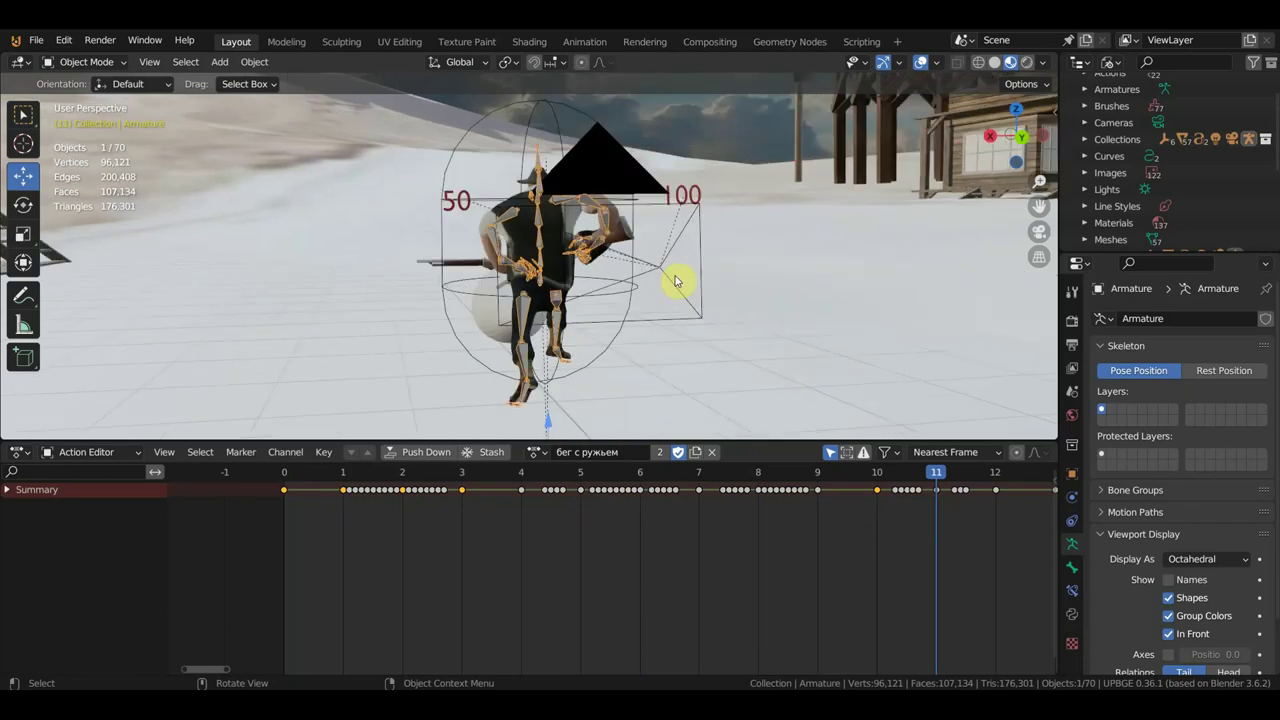
key(KP_0)
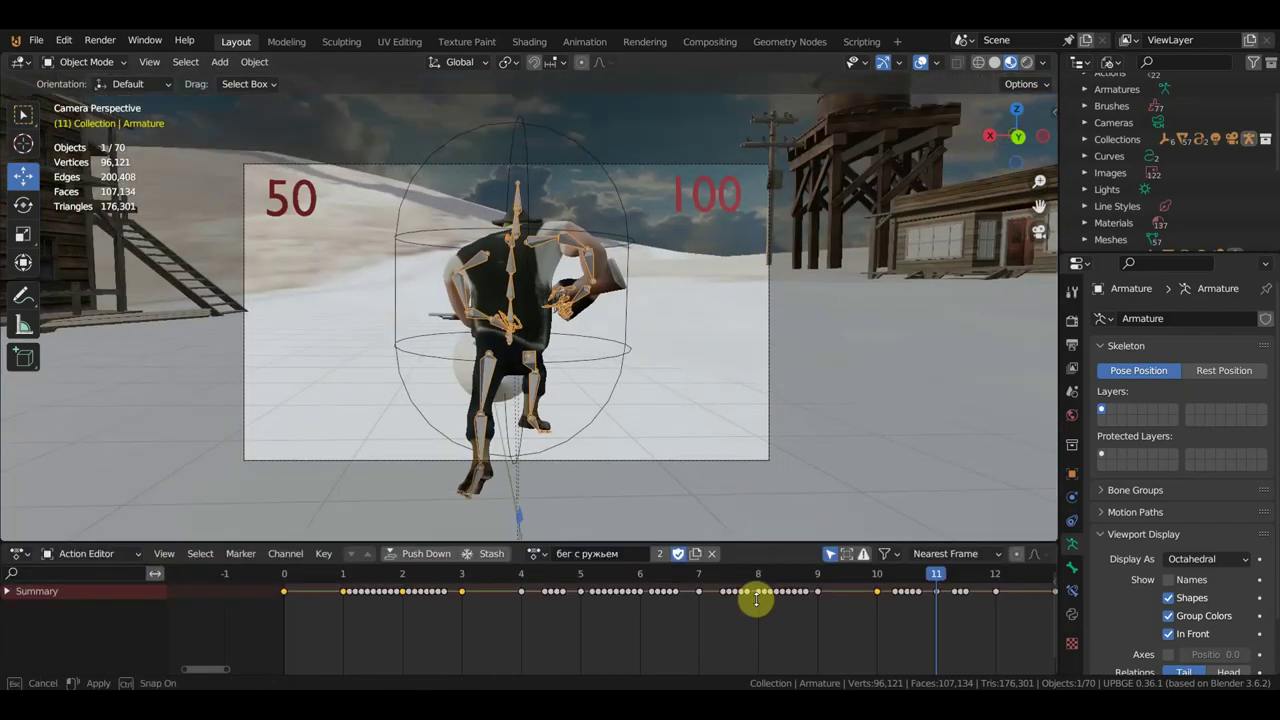
drag(753, 441, 753, 665)
scroll(855, 428, up, 2)
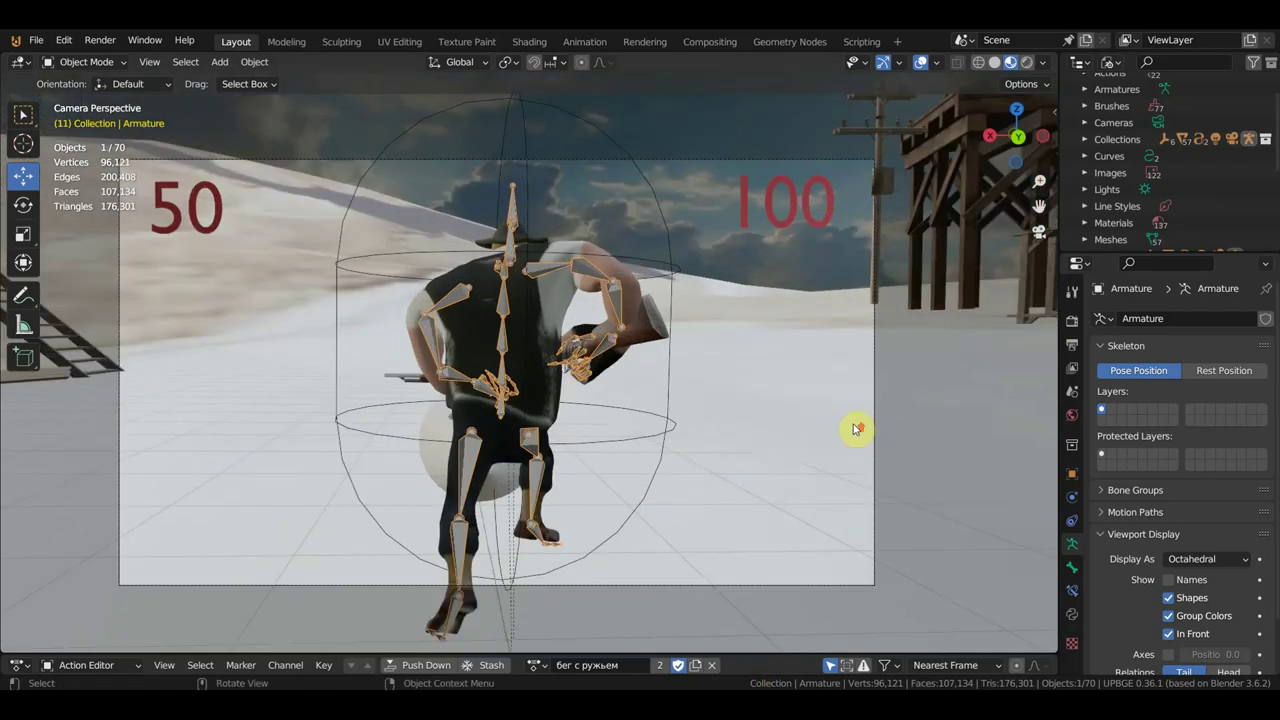
scroll(853, 428, up, 1)
scroll(862, 425, up, 1)
scroll(876, 418, up, 1)
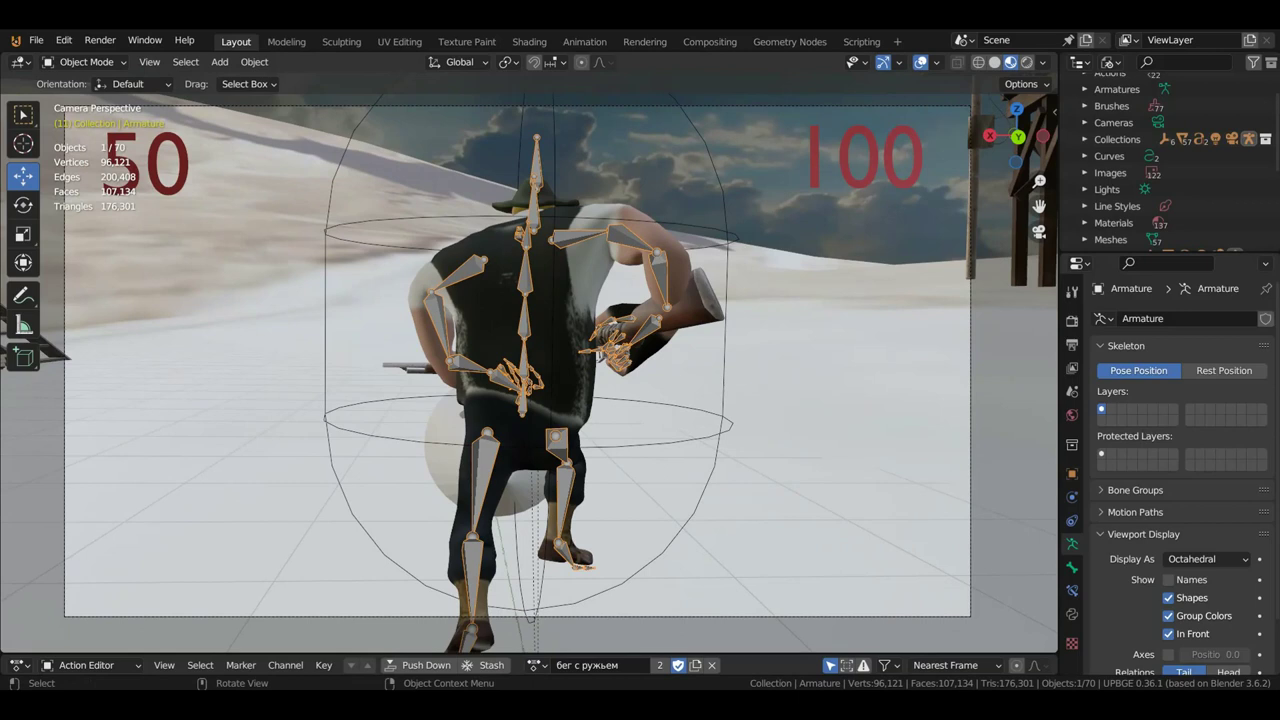
key(p)
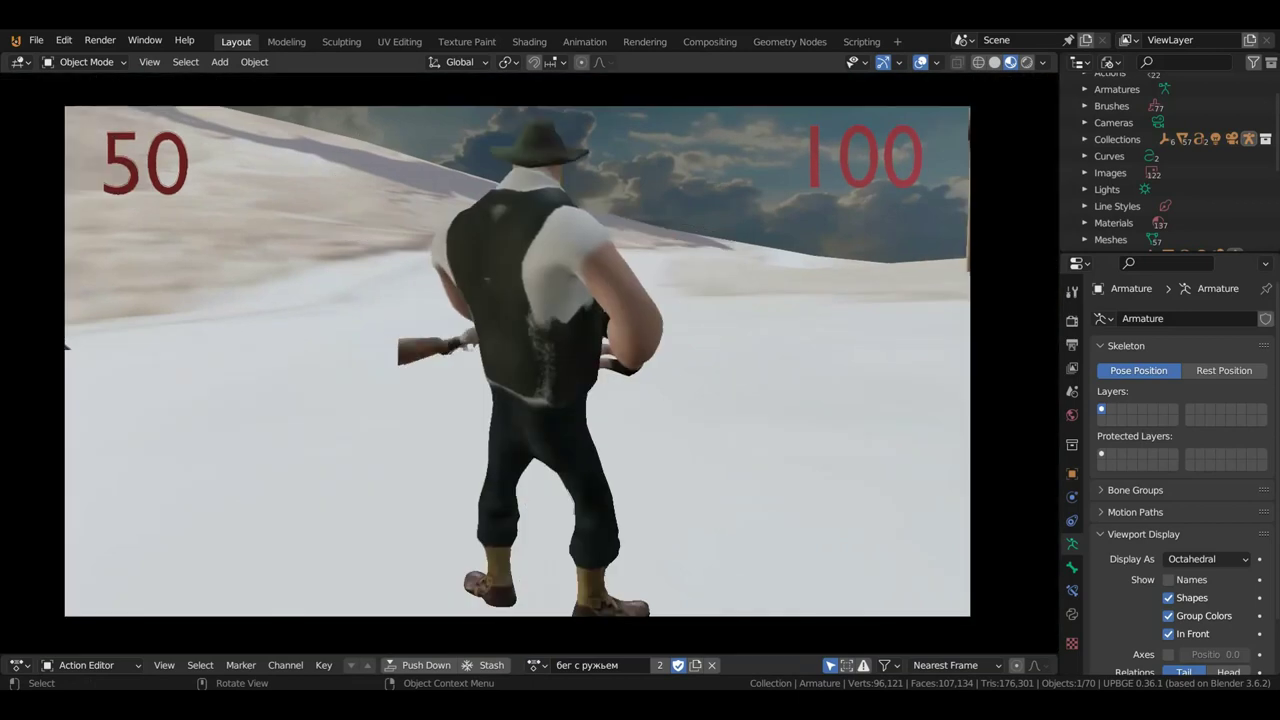
key(w)
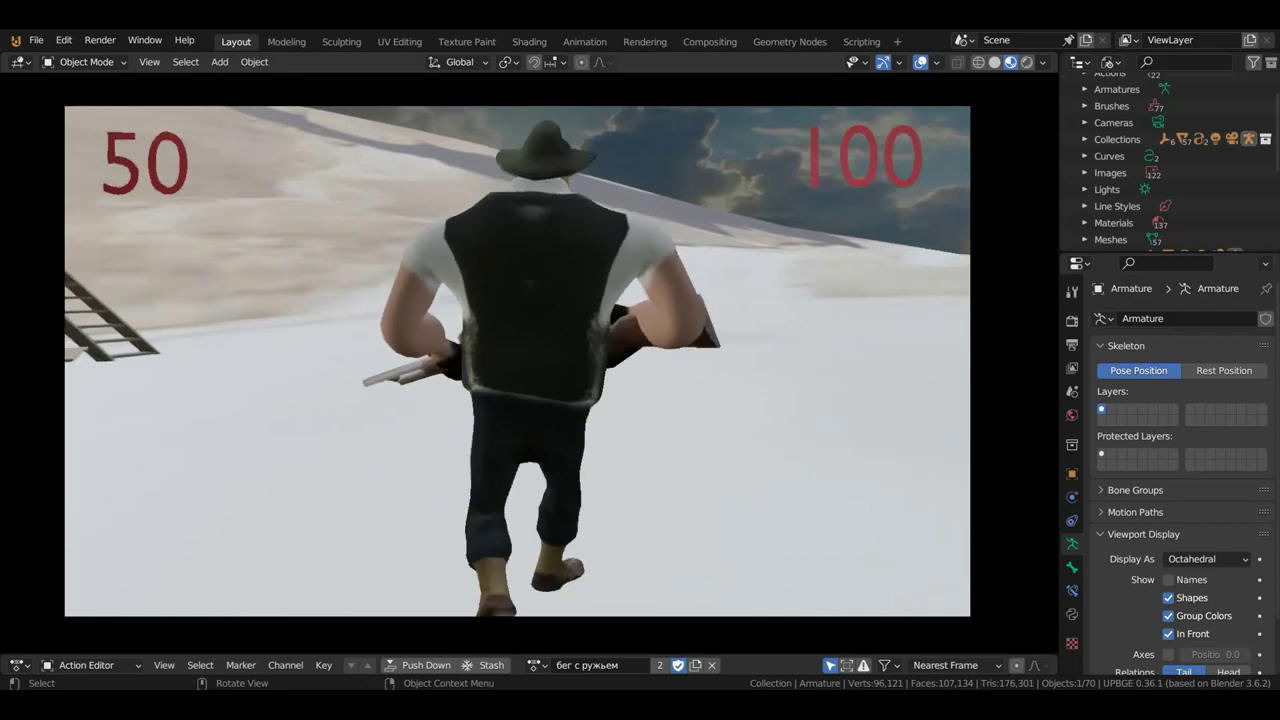
key(shift)
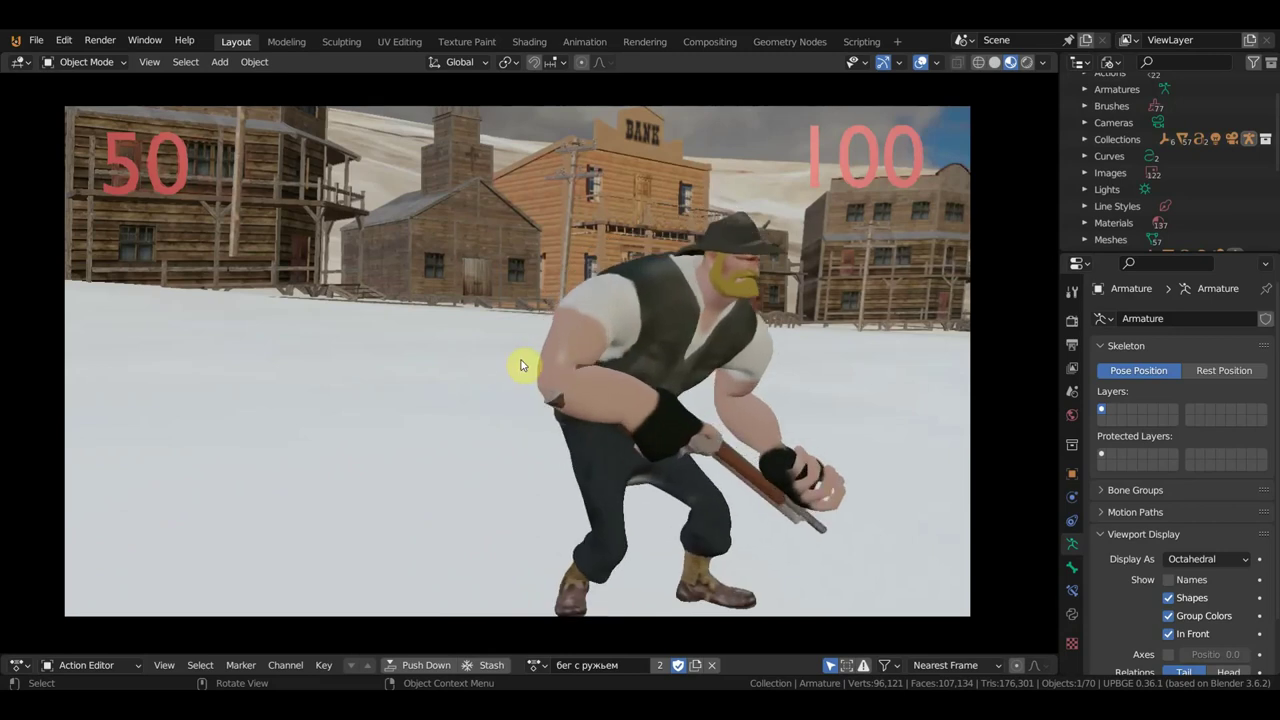
key(Escape)
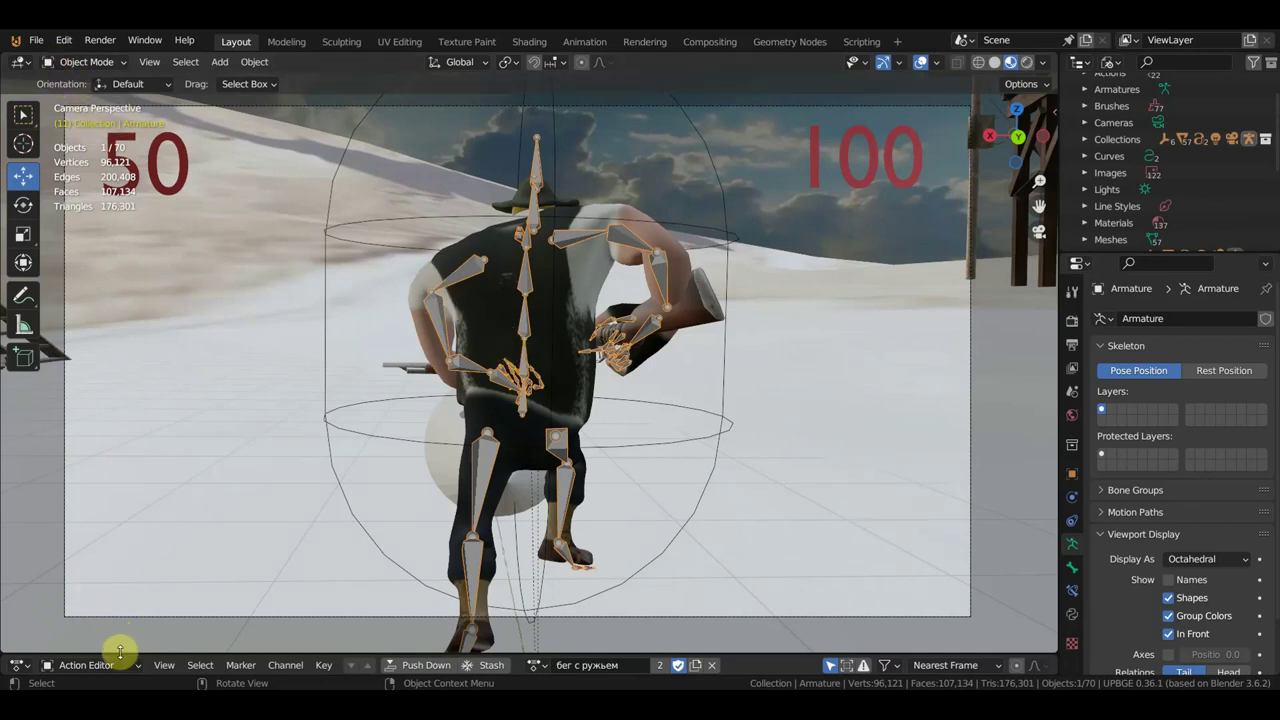
Enlarge the Action Editor, pick 'поворот в лево' from the action list, and frame all its keys
drag(120, 655, 171, 408)
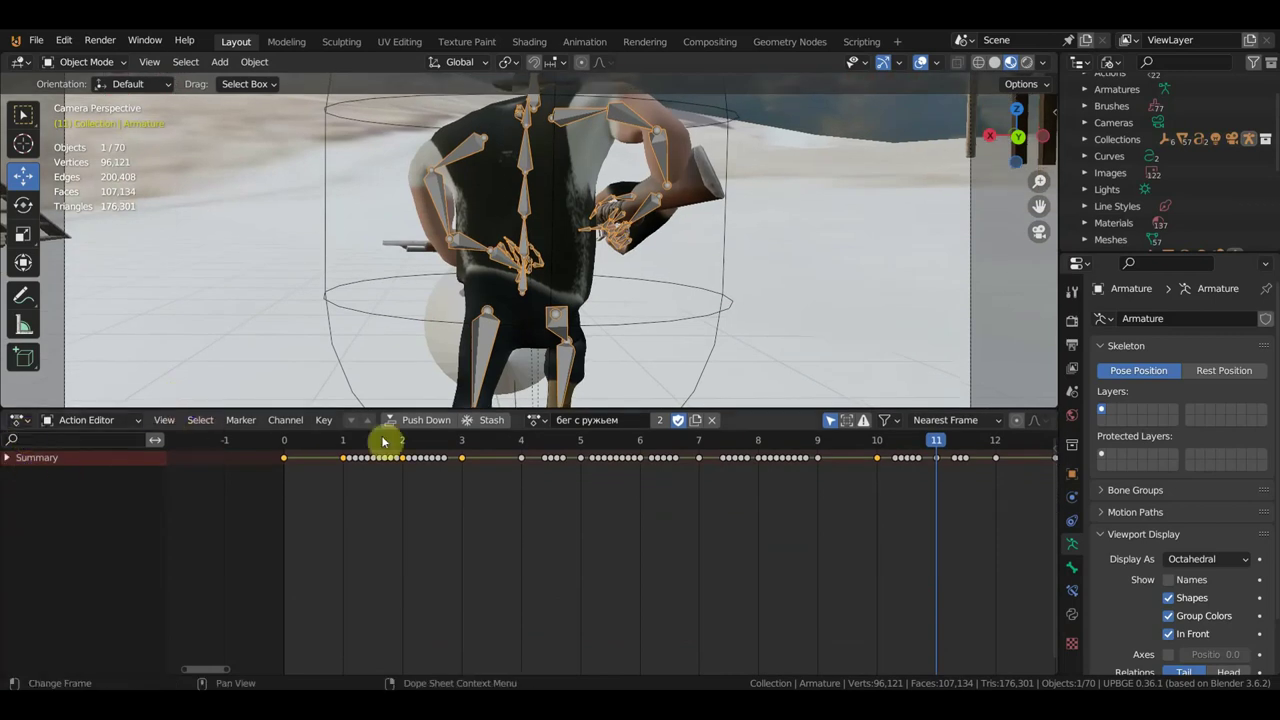
click(537, 420)
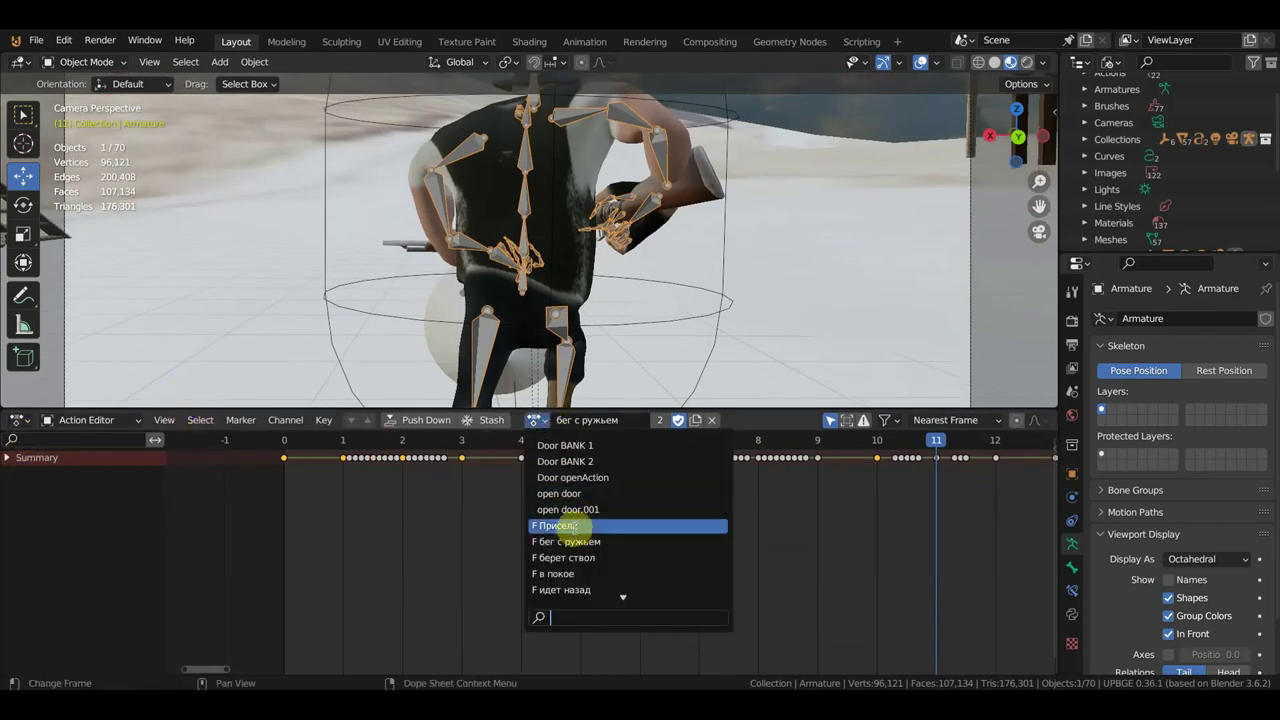
scroll(570, 527, down, 5)
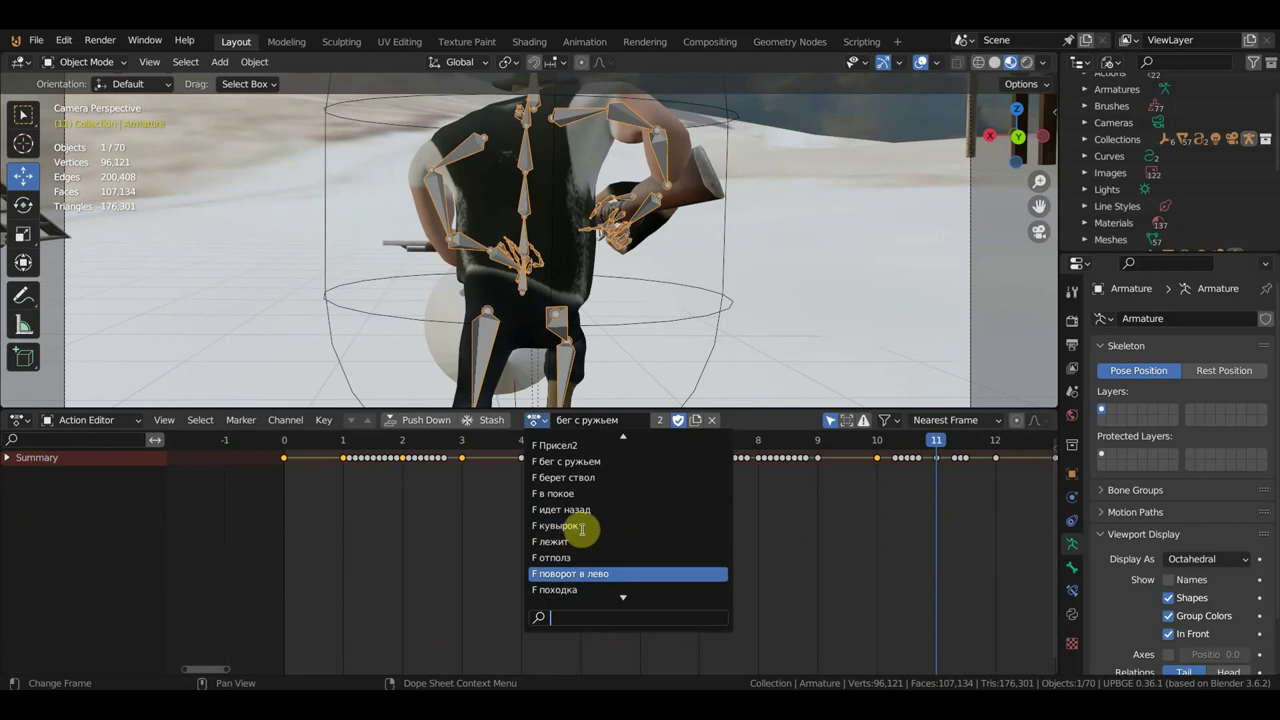
click(578, 574)
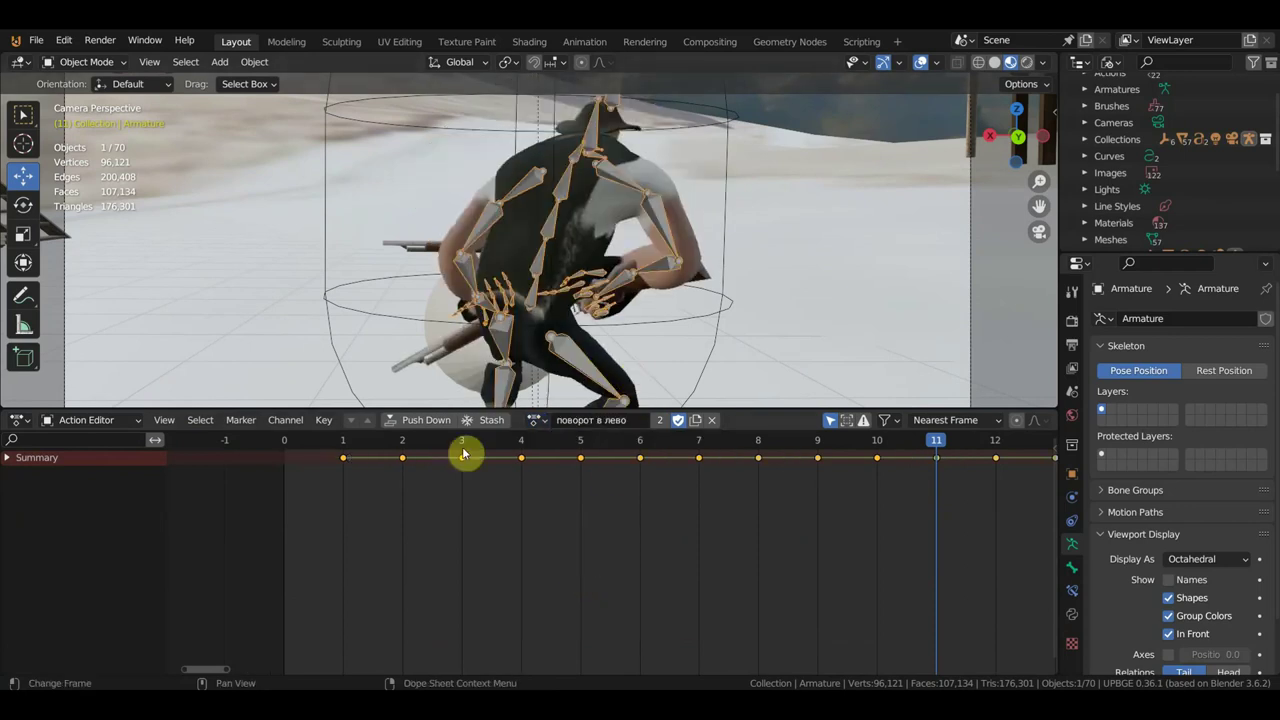
key(Home)
scroll(603, 540, down, 5)
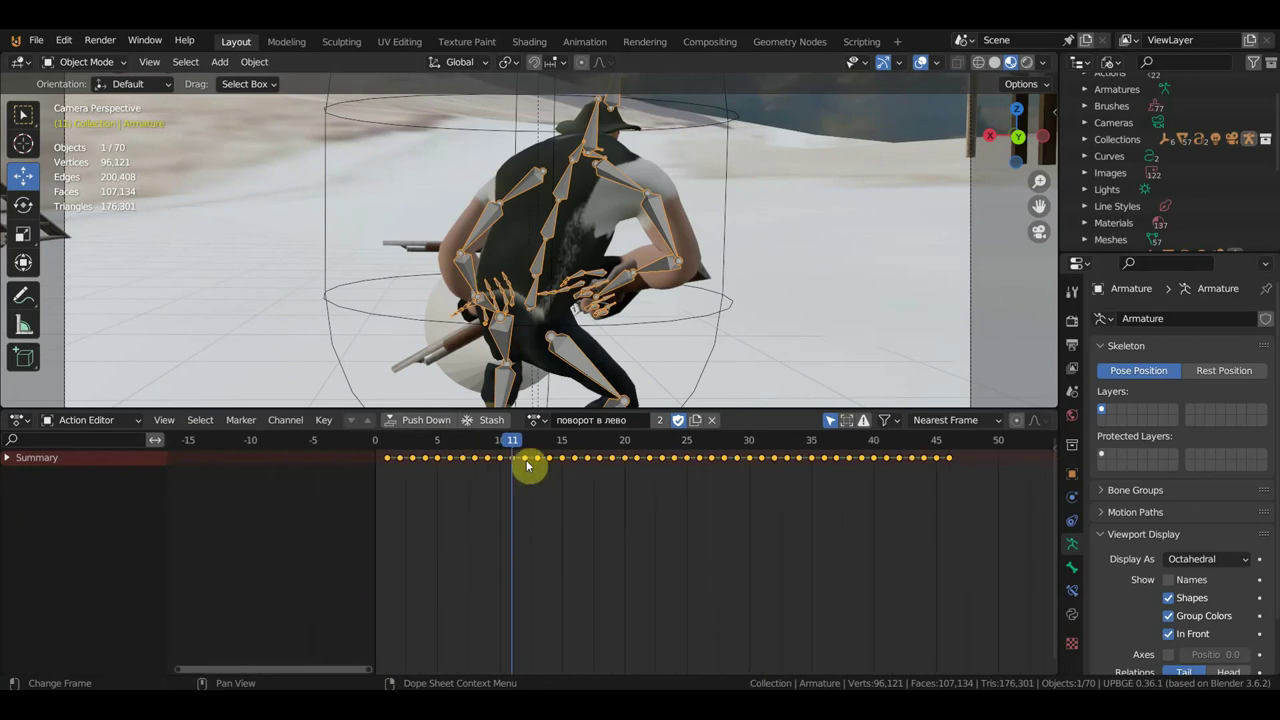
Scrub the turn animation to frame 21 and open the interaction mode menu
mouse_move(512, 445)
mouse_down()
mouse_move(948, 462)
mouse_move(390, 505)
mouse_move(905, 515)
mouse_move(560, 503)
mouse_move(633, 518)
mouse_up()
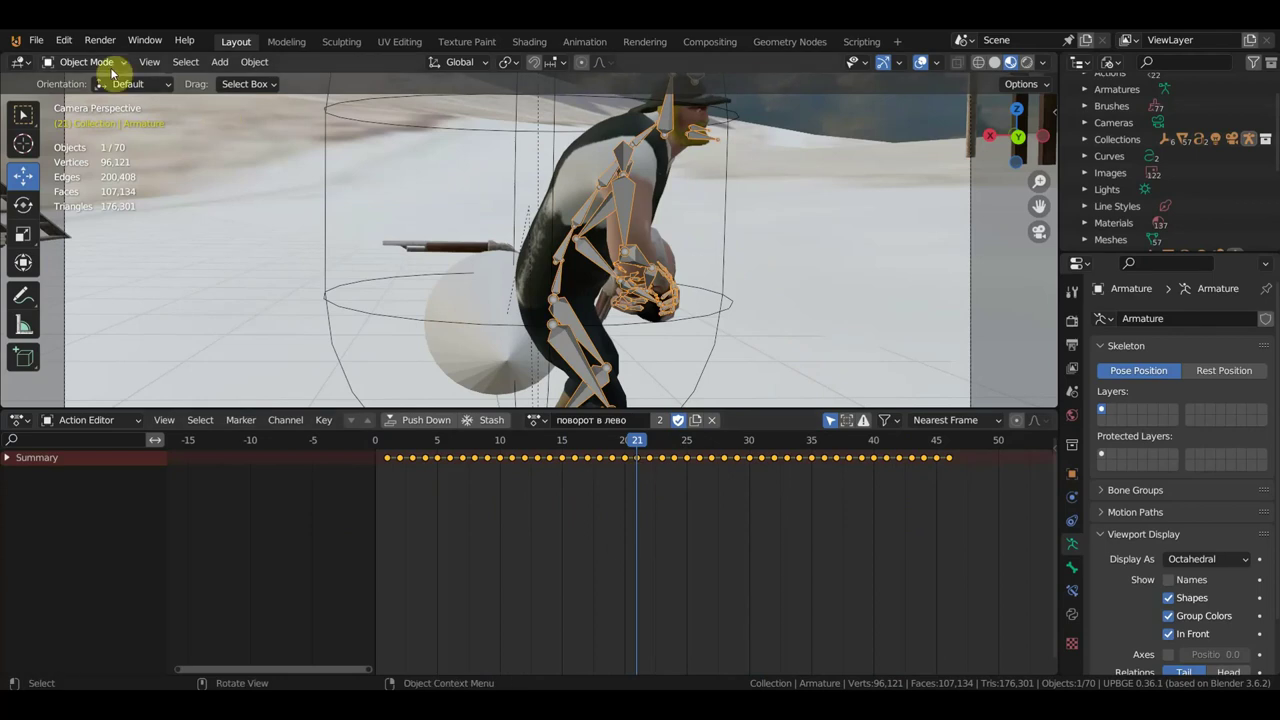
click(78, 62)
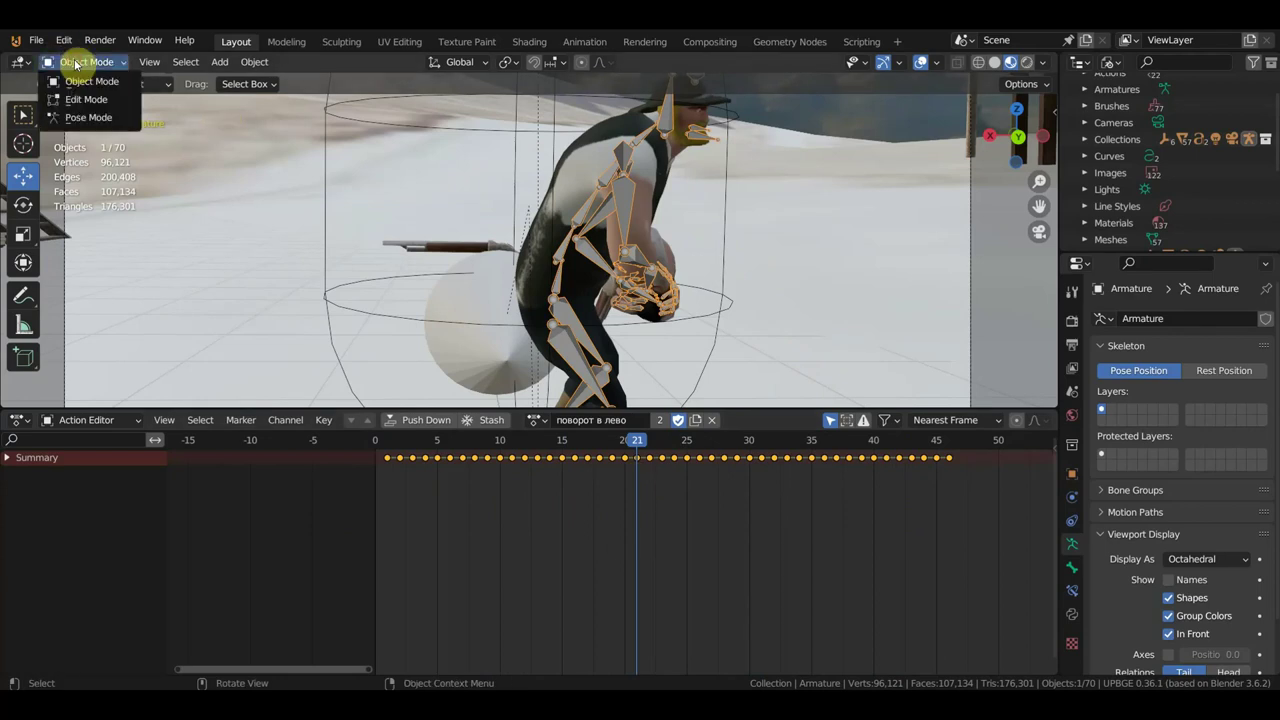
In Pose Mode, delete keys 0–20 and slide the remaining keys to start at frame 0, checking frame 25
click(88, 117)
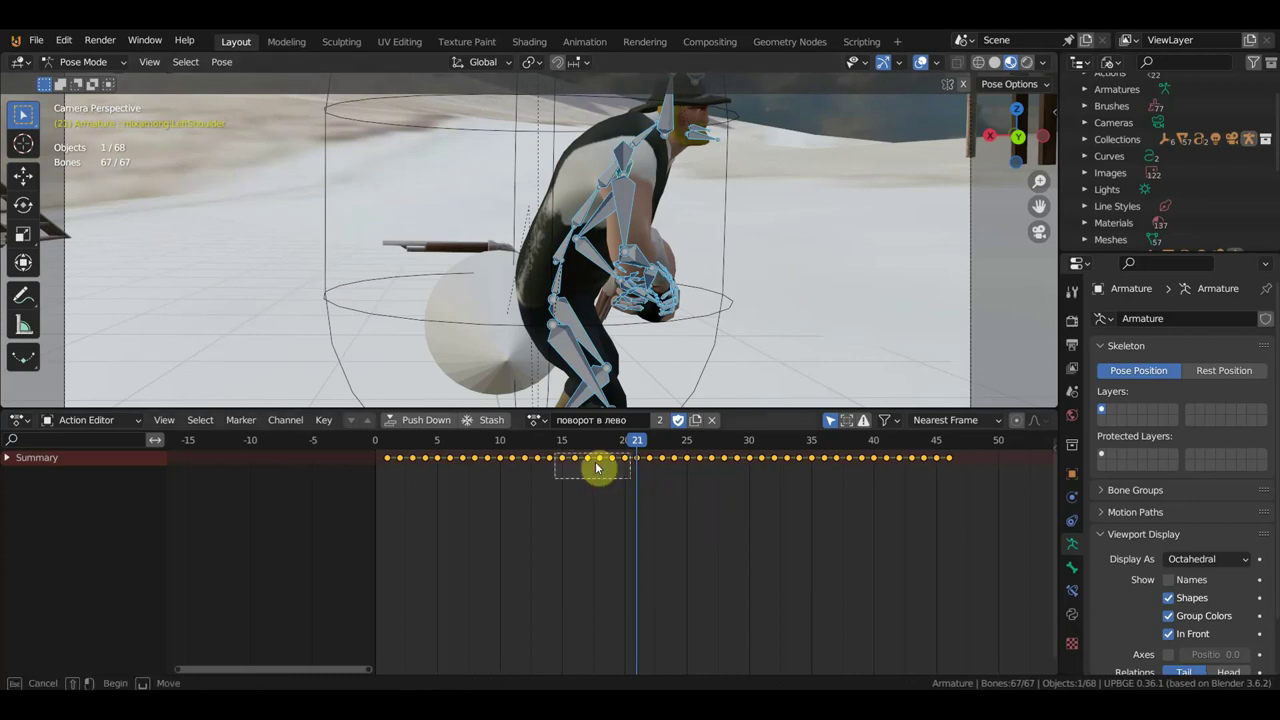
drag(630, 480, 362, 445)
key(Delete)
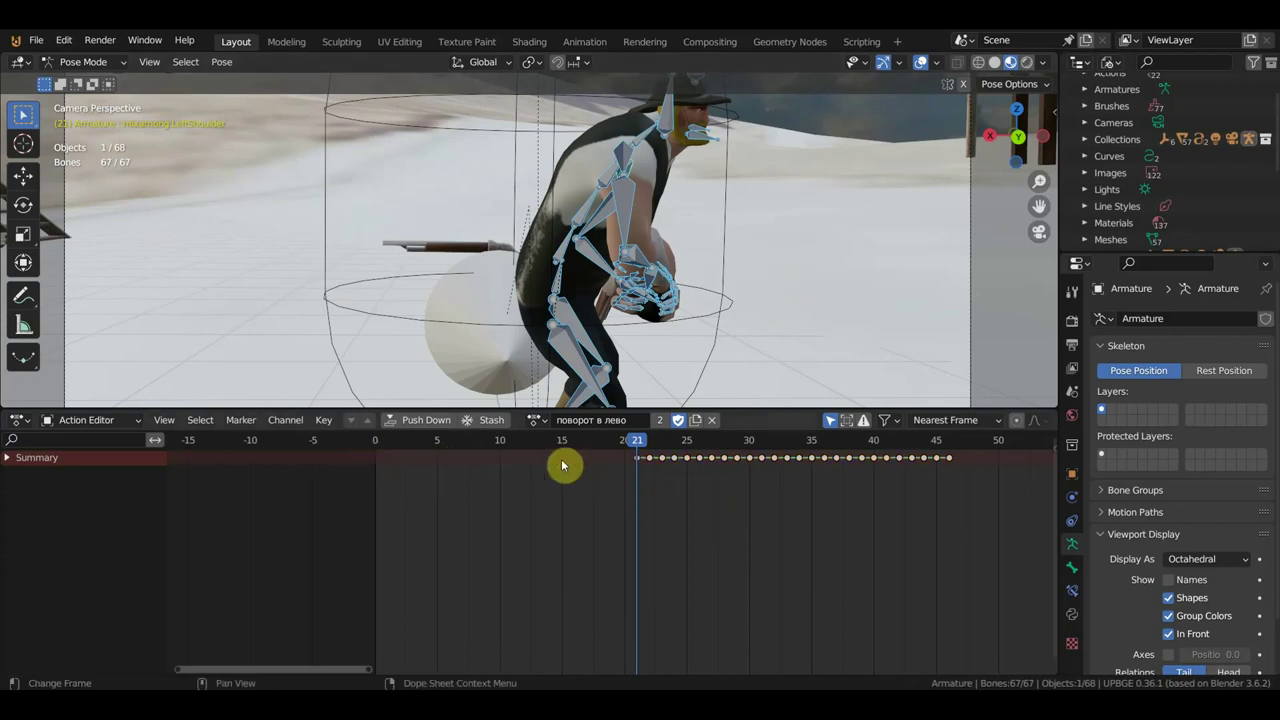
drag(975, 519, 592, 451)
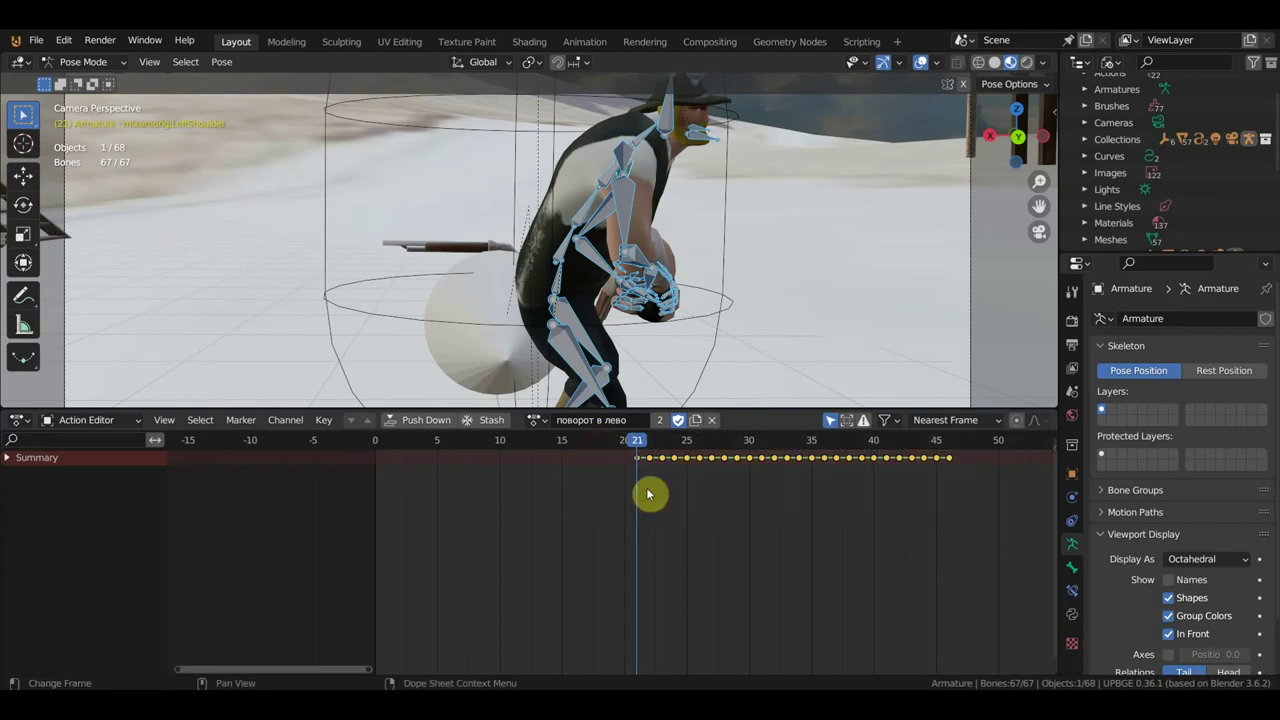
key(g)
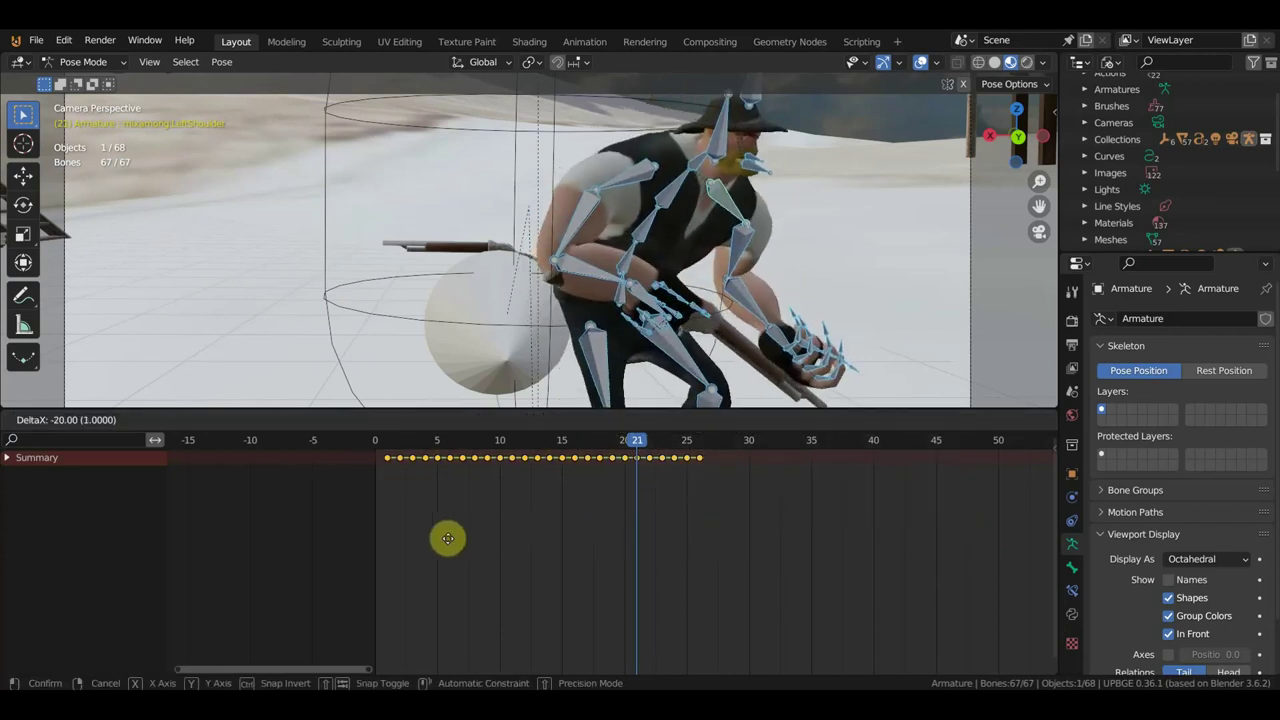
click(444, 538)
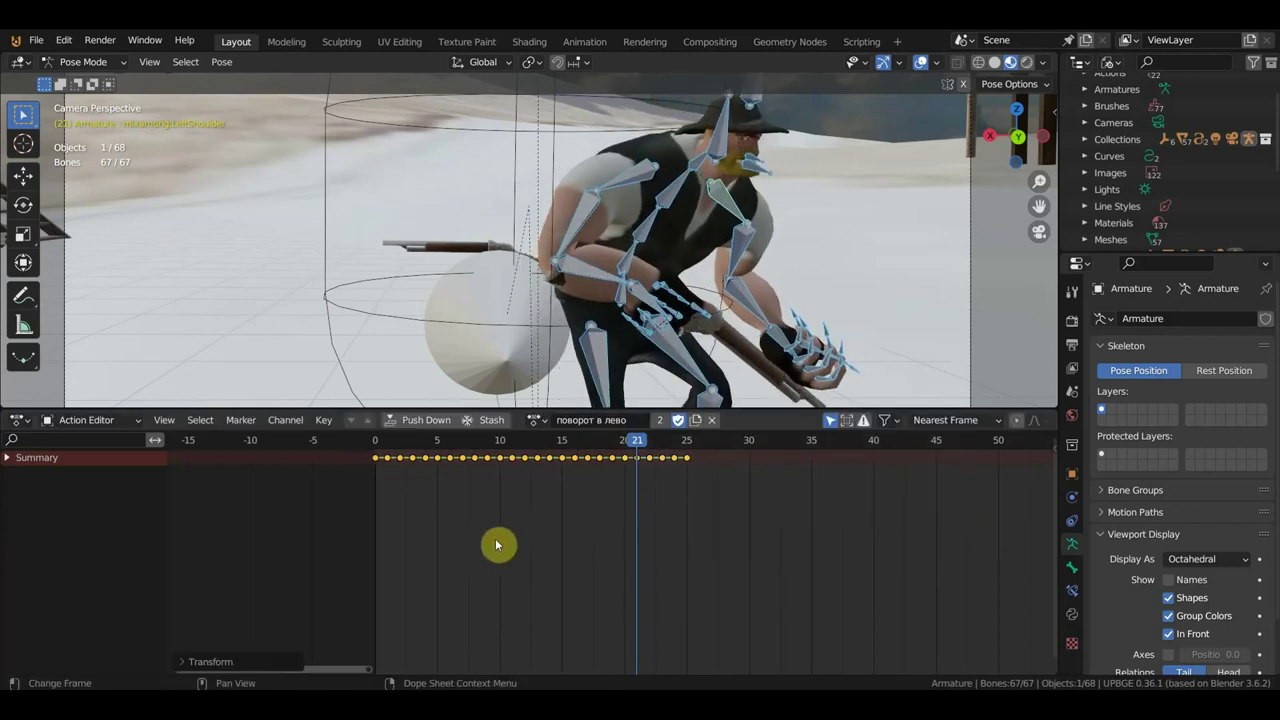
click(686, 457)
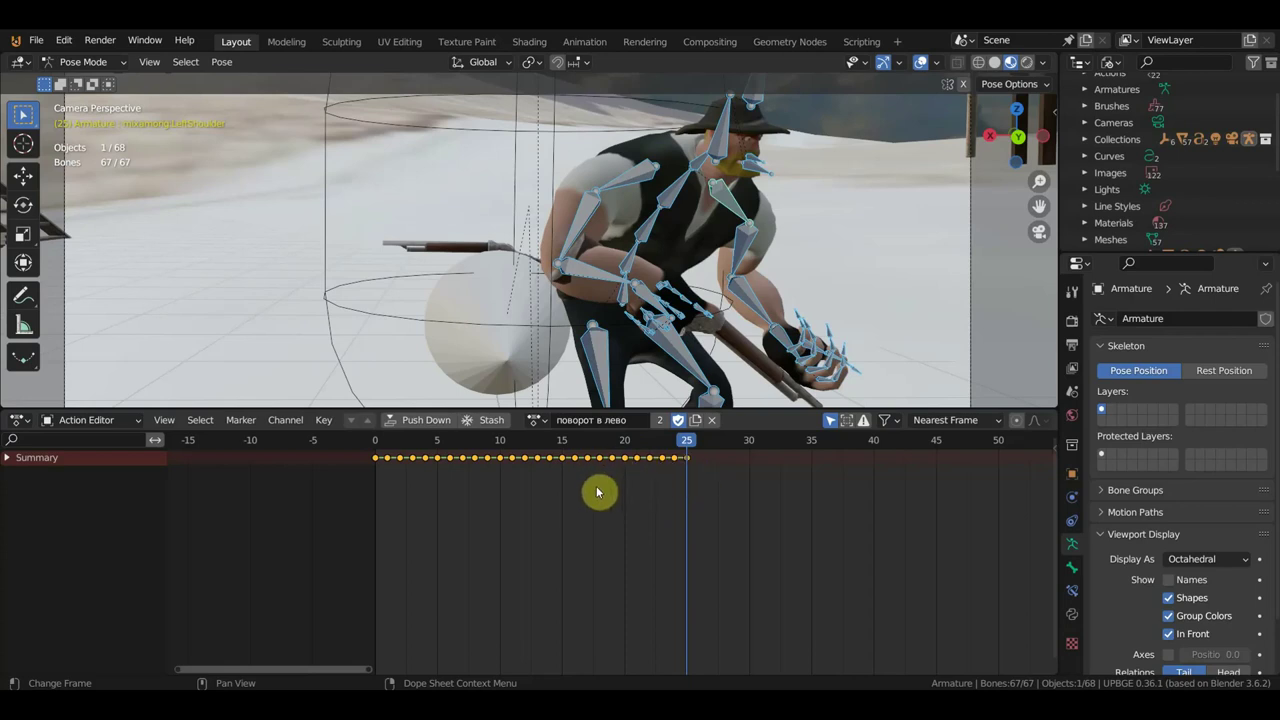
drag(686, 450, 360, 500)
Undo three times to restore the original keys, then scrub from frame 46 back to 11 to review
scroll(758, 254, down, 3)
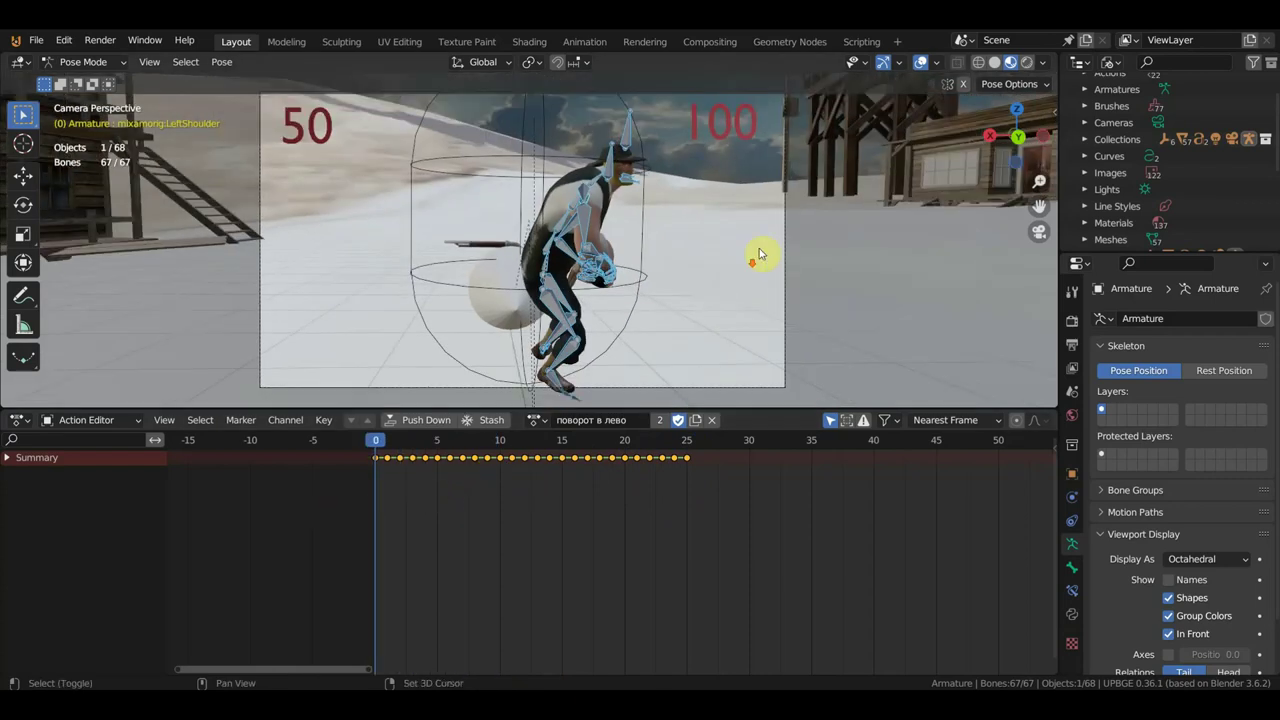
shift+scroll(758, 254, up, 2)
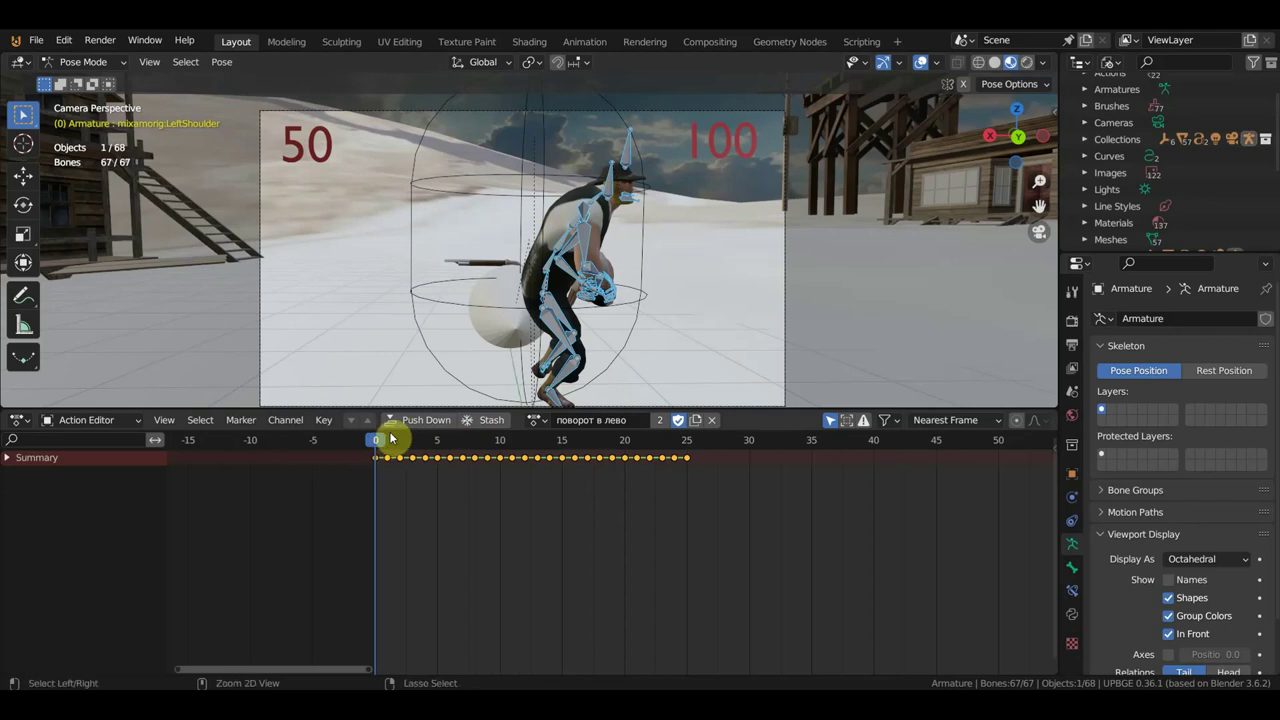
key(ctrl+z)
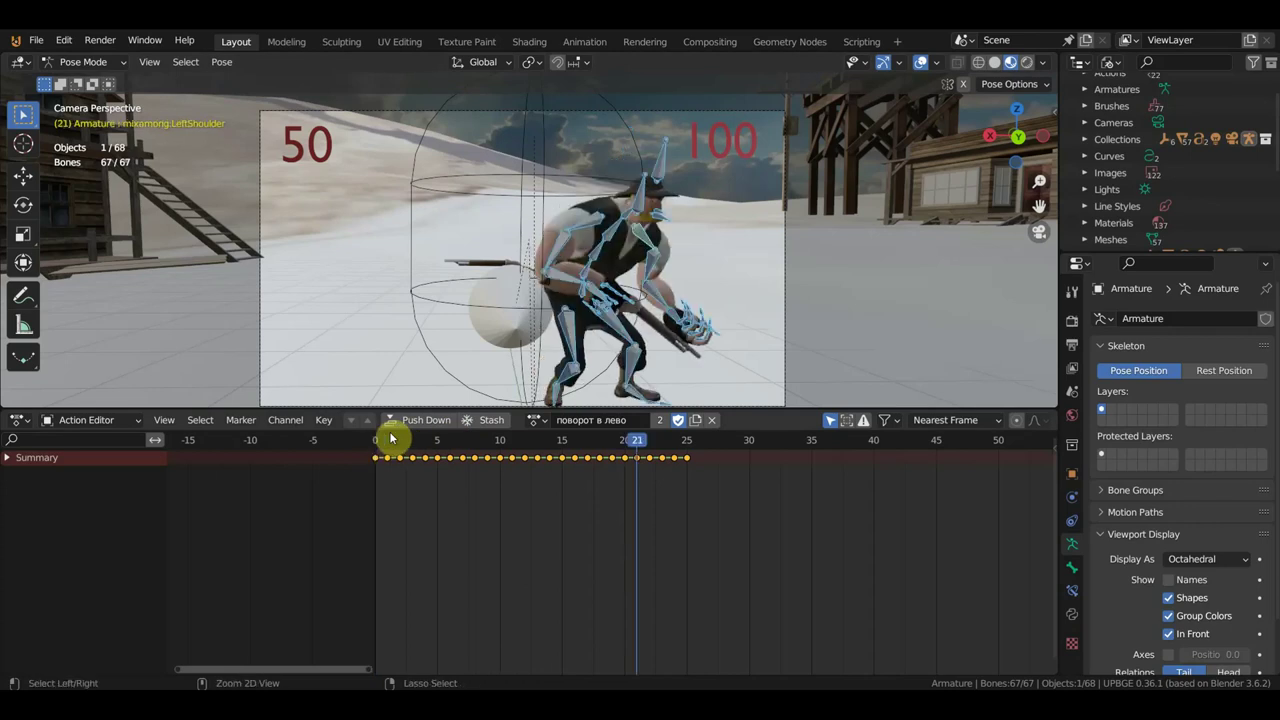
key(ctrl+z)
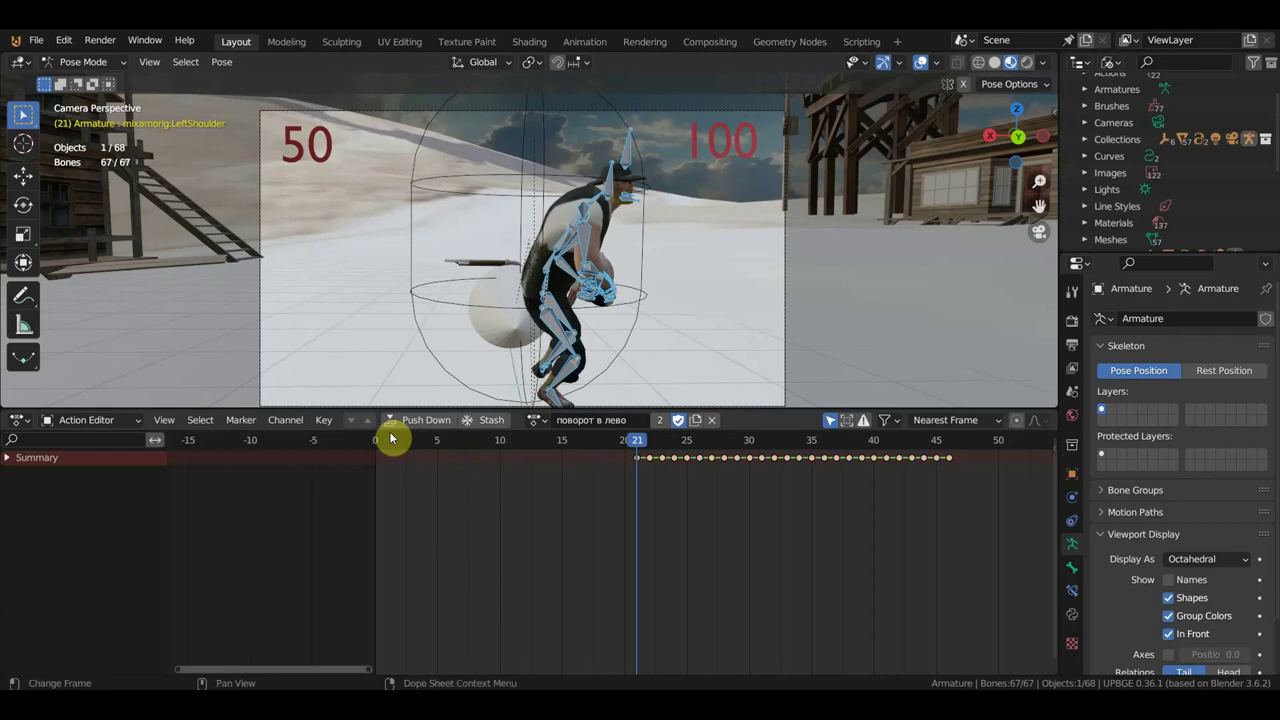
key(ctrl+z)
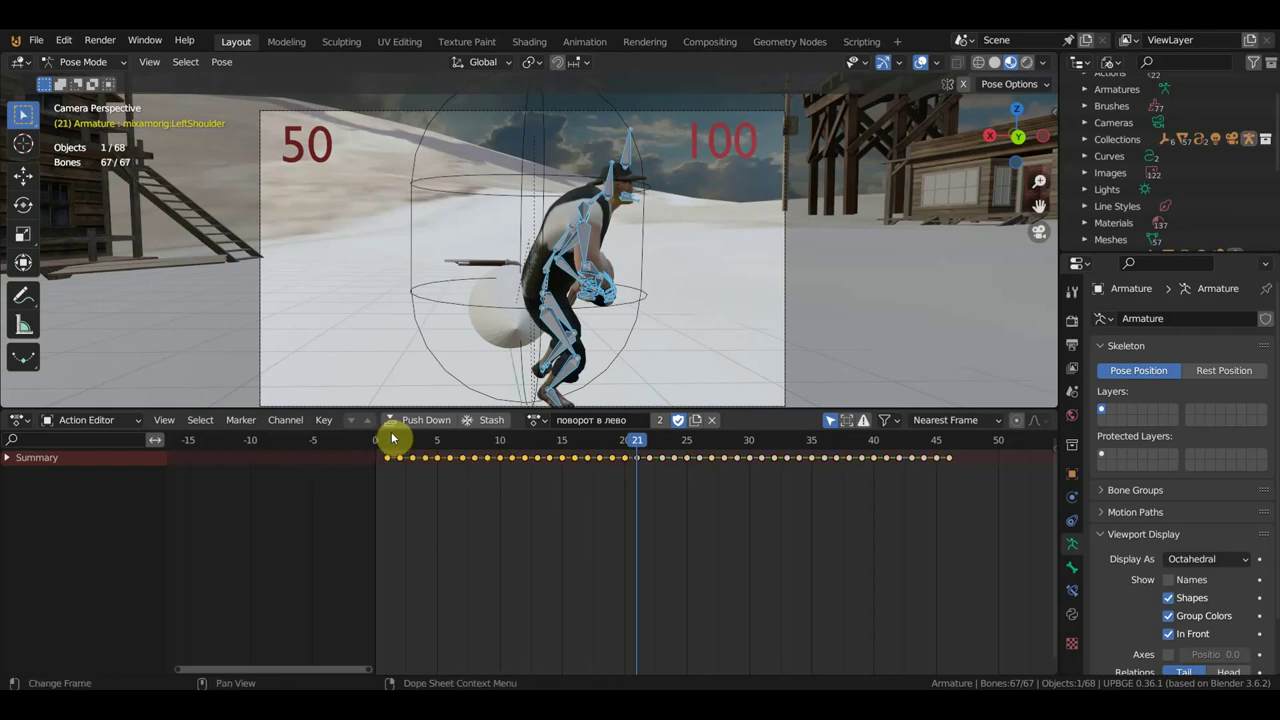
mouse_move(600, 444)
mouse_down()
mouse_move(477, 457)
mouse_move(632, 475)
mouse_move(429, 466)
mouse_move(922, 470)
mouse_move(613, 467)
mouse_move(768, 471)
mouse_move(945, 508)
mouse_up()
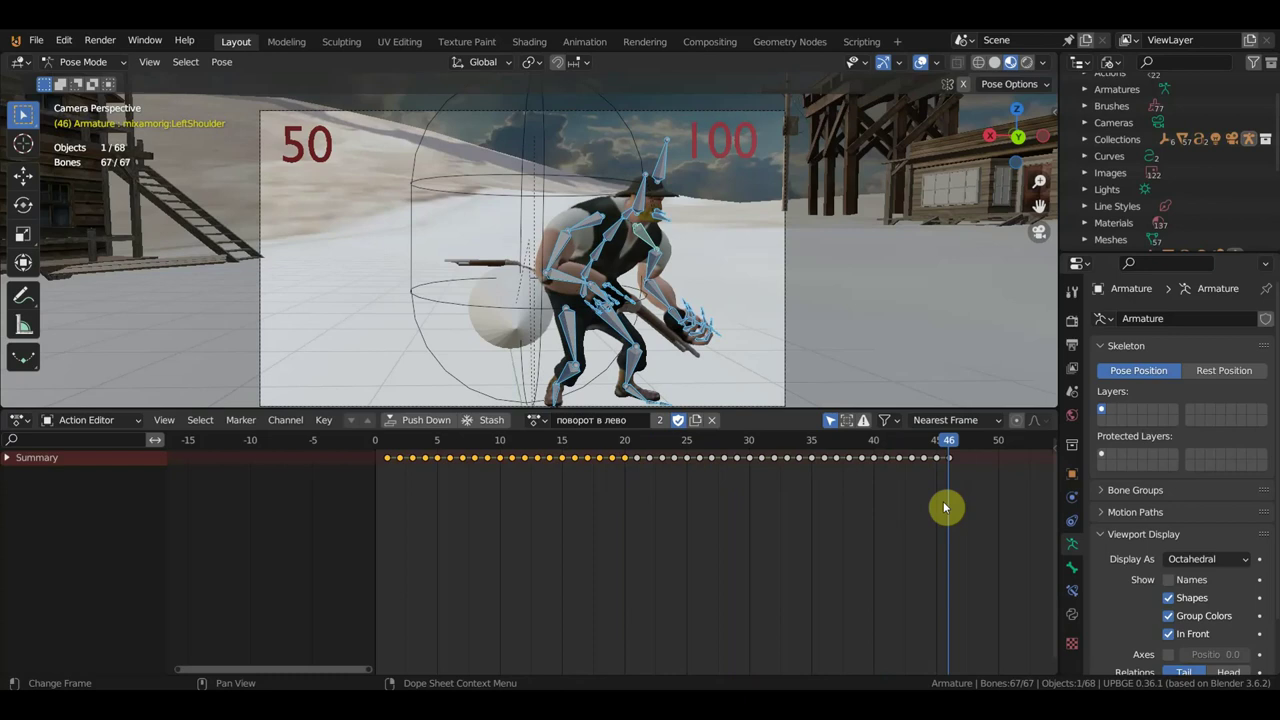
mouse_move(945, 508)
mouse_down()
mouse_move(571, 514)
mouse_move(381, 547)
mouse_up()
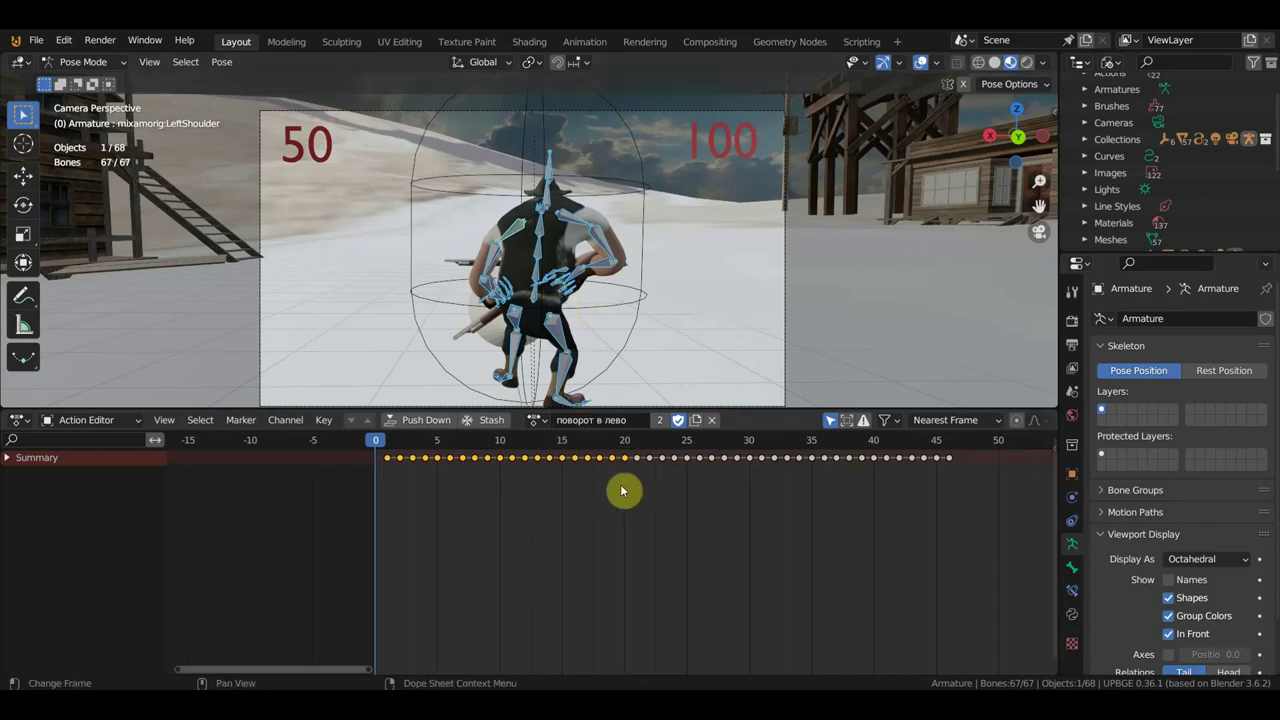
Delete the first 20 keys of the turn action and shift the rest back to start at frame 0
key(Delete)
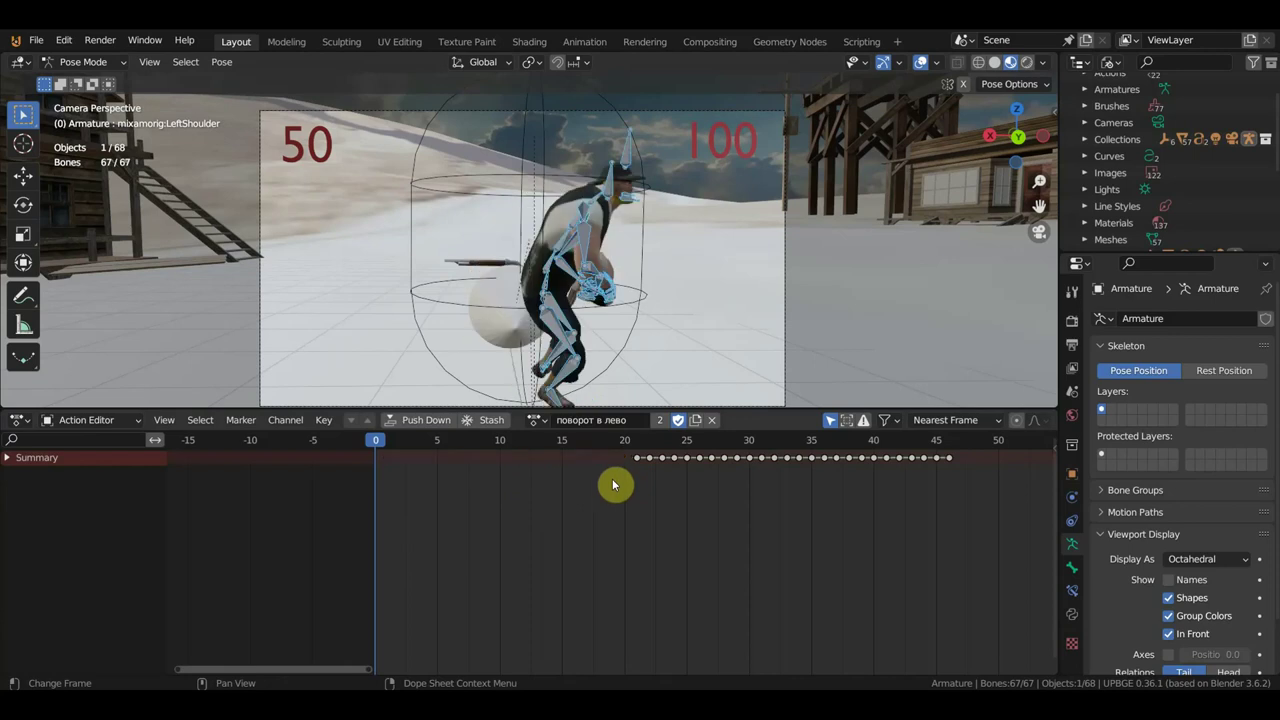
drag(980, 505, 615, 445)
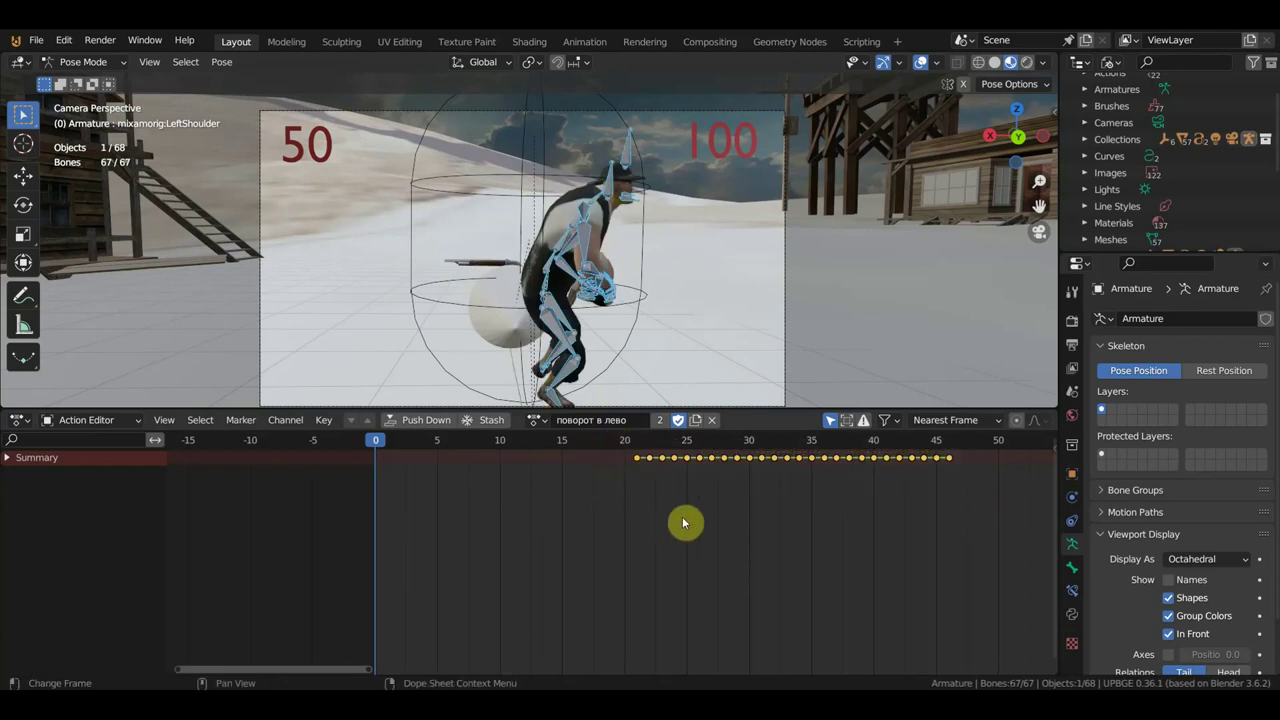
key(g)
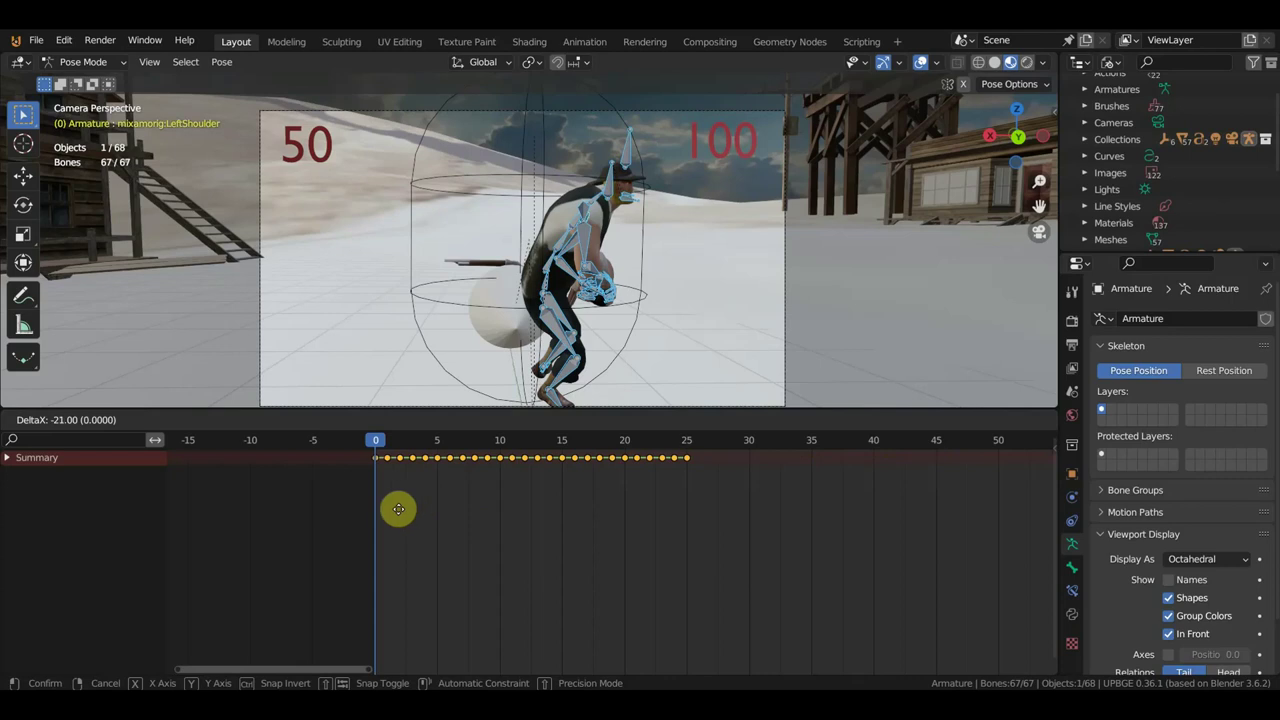
click(400, 510)
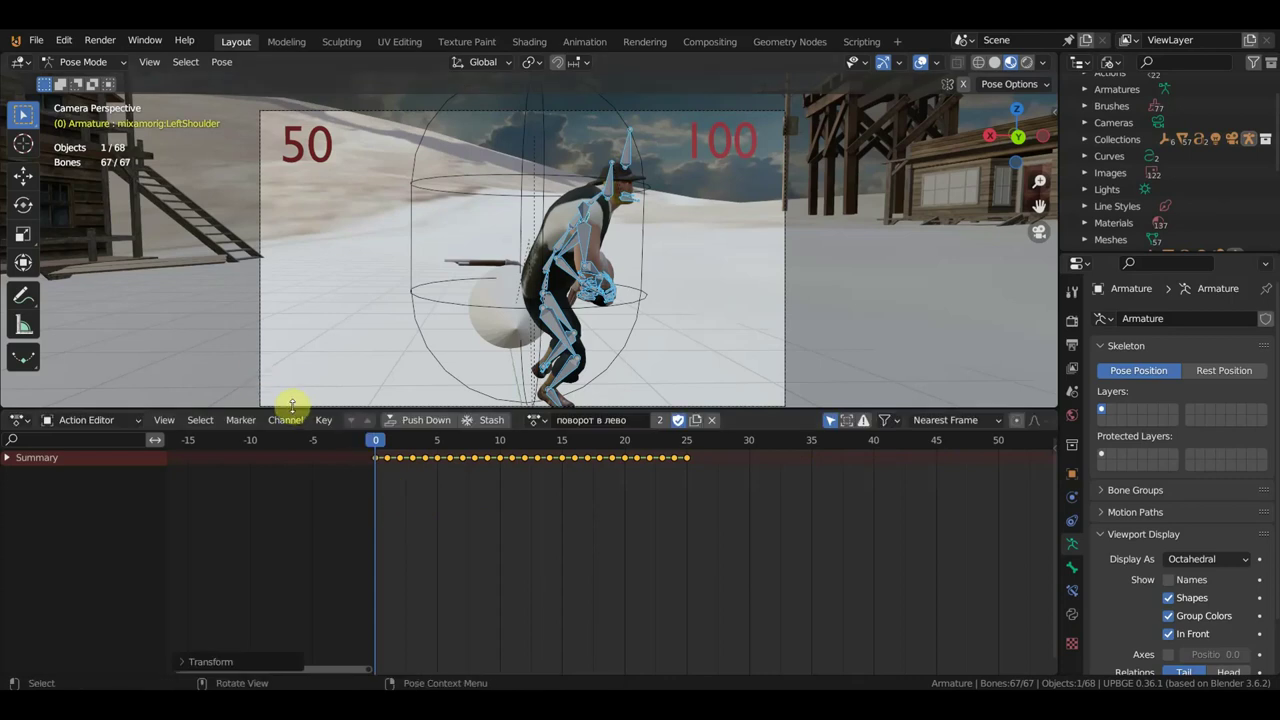
Enlarge the 3D viewport and switch the armature to Object Mode
drag(292, 408, 294, 537)
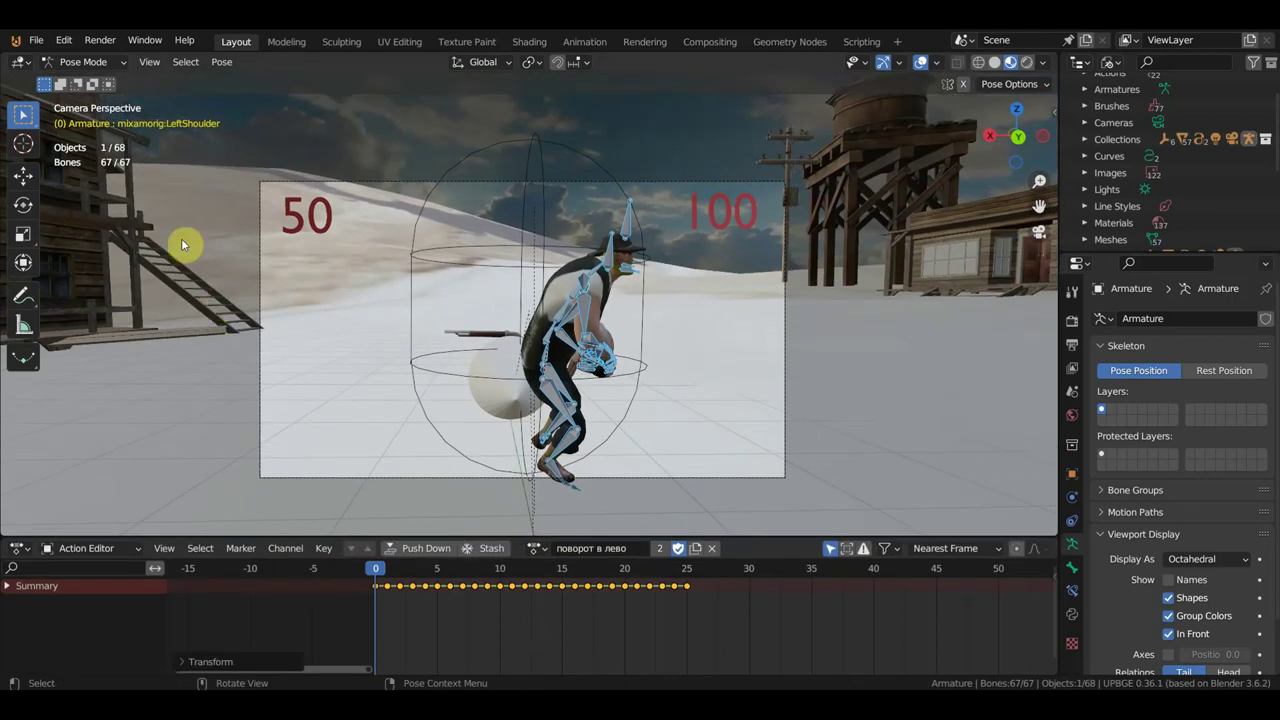
click(80, 61)
click(84, 66)
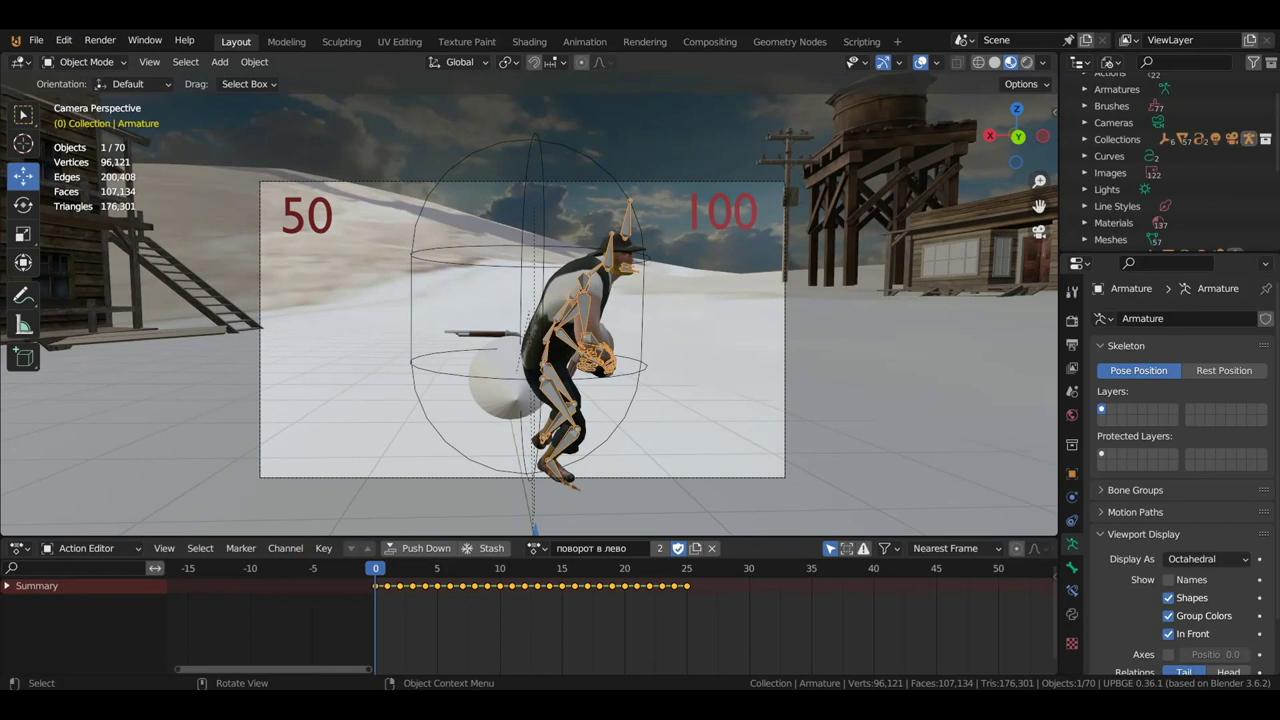
key(p)
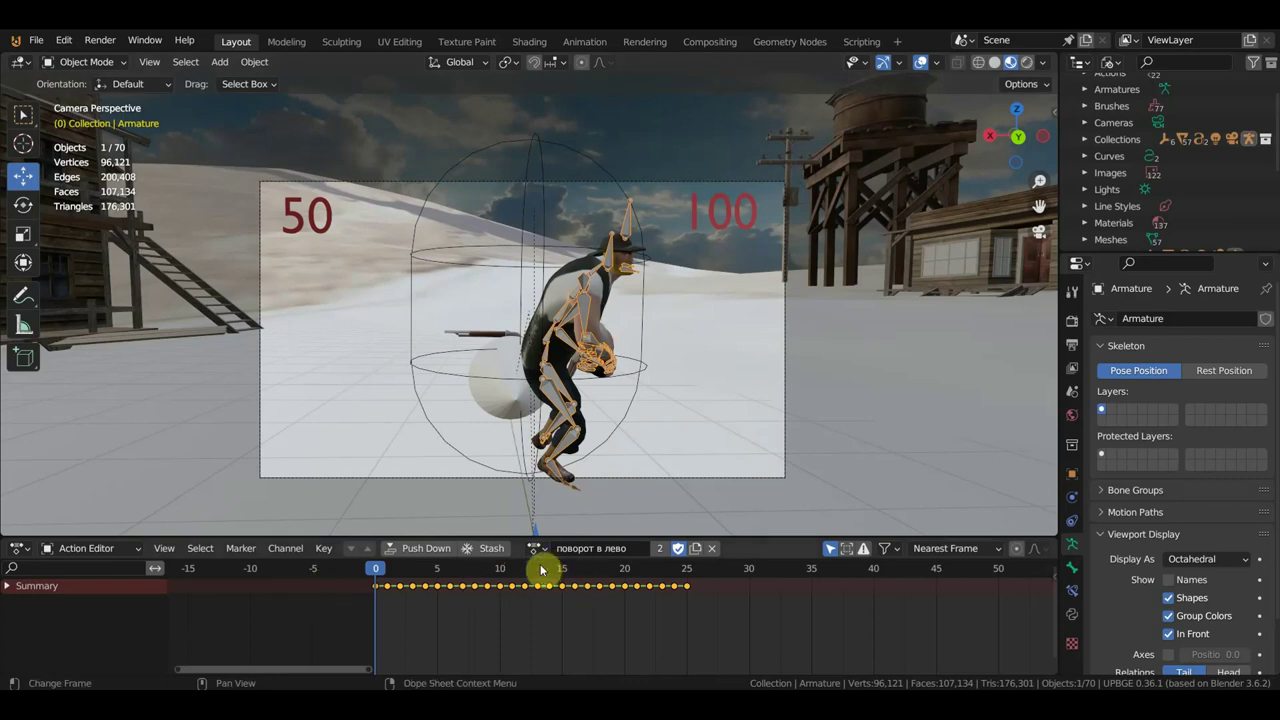
Turn the bottom editor into a Timeline and put the armature in Pose Mode
click(126, 549)
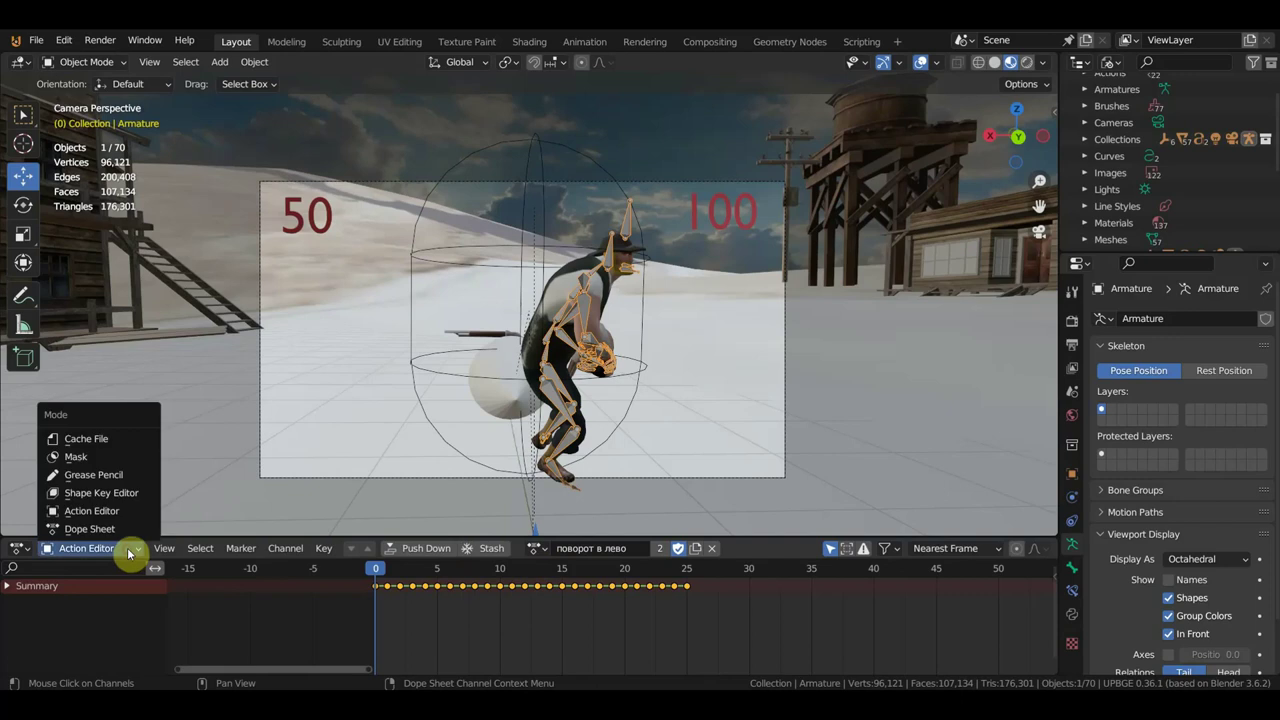
click(18, 548)
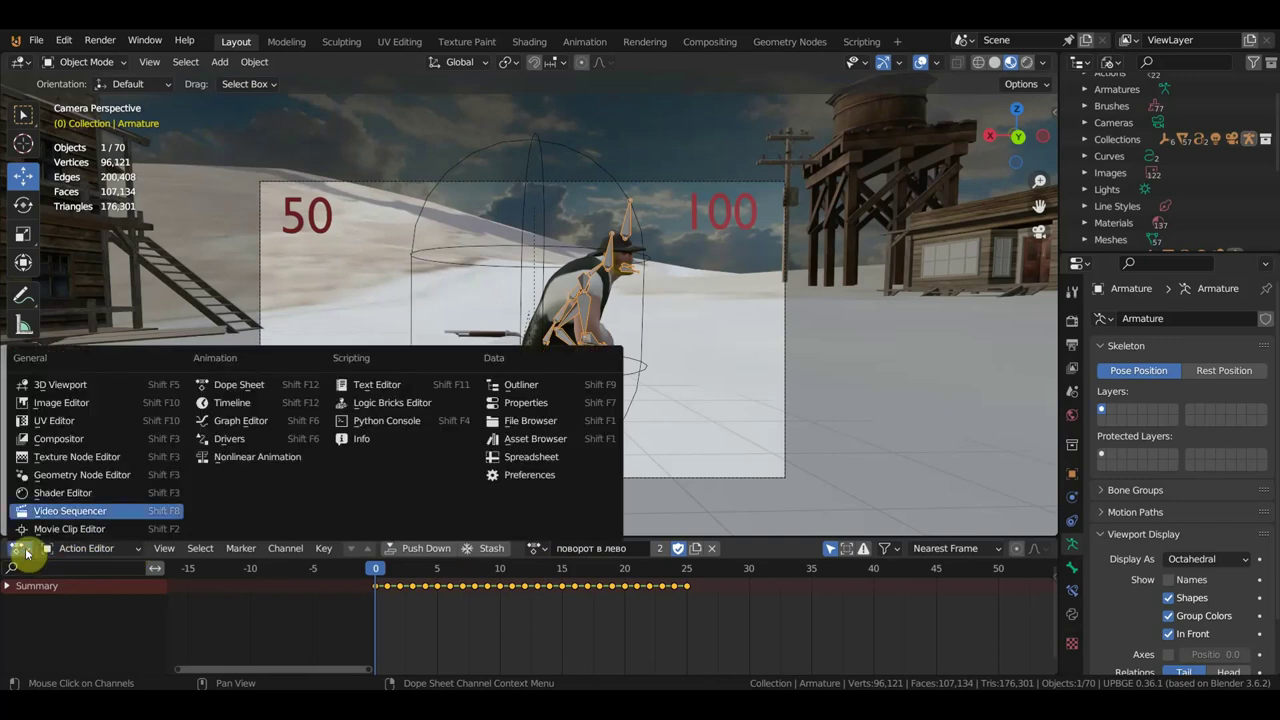
click(232, 408)
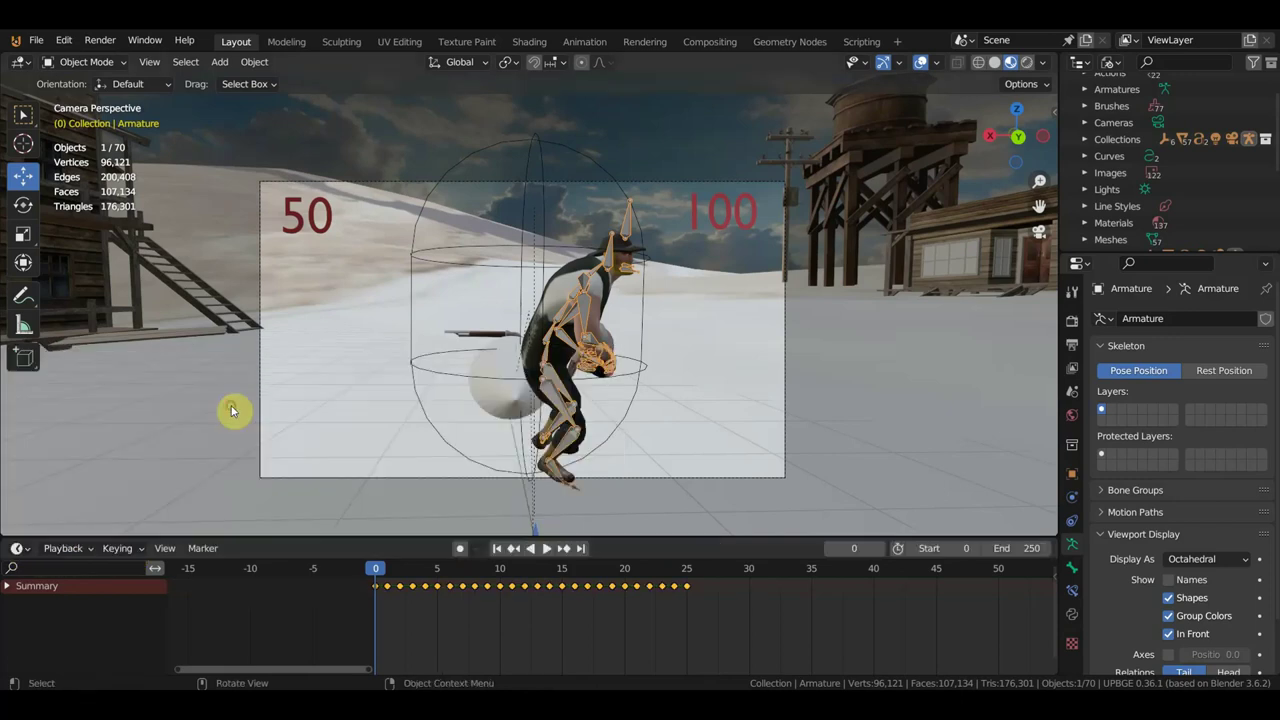
click(90, 62)
click(90, 114)
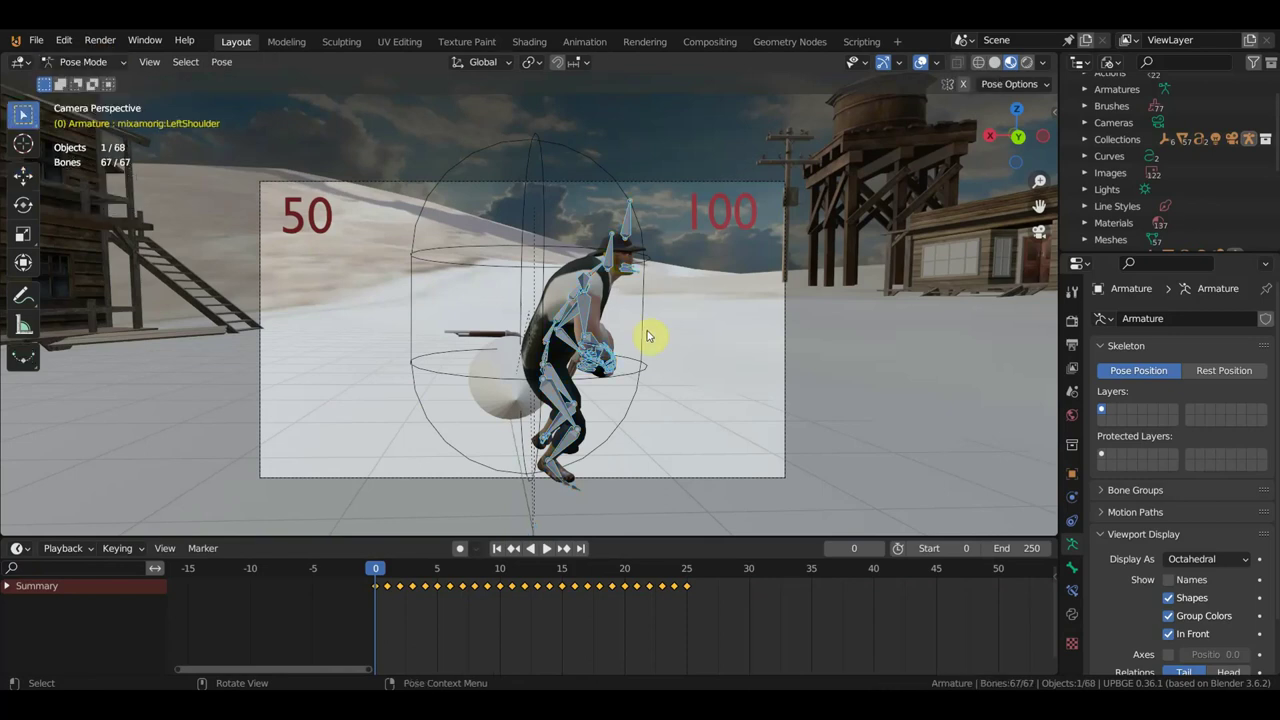
Check the playback settings, restore the Dope Sheet and switch the armature to Object Mode
click(85, 557)
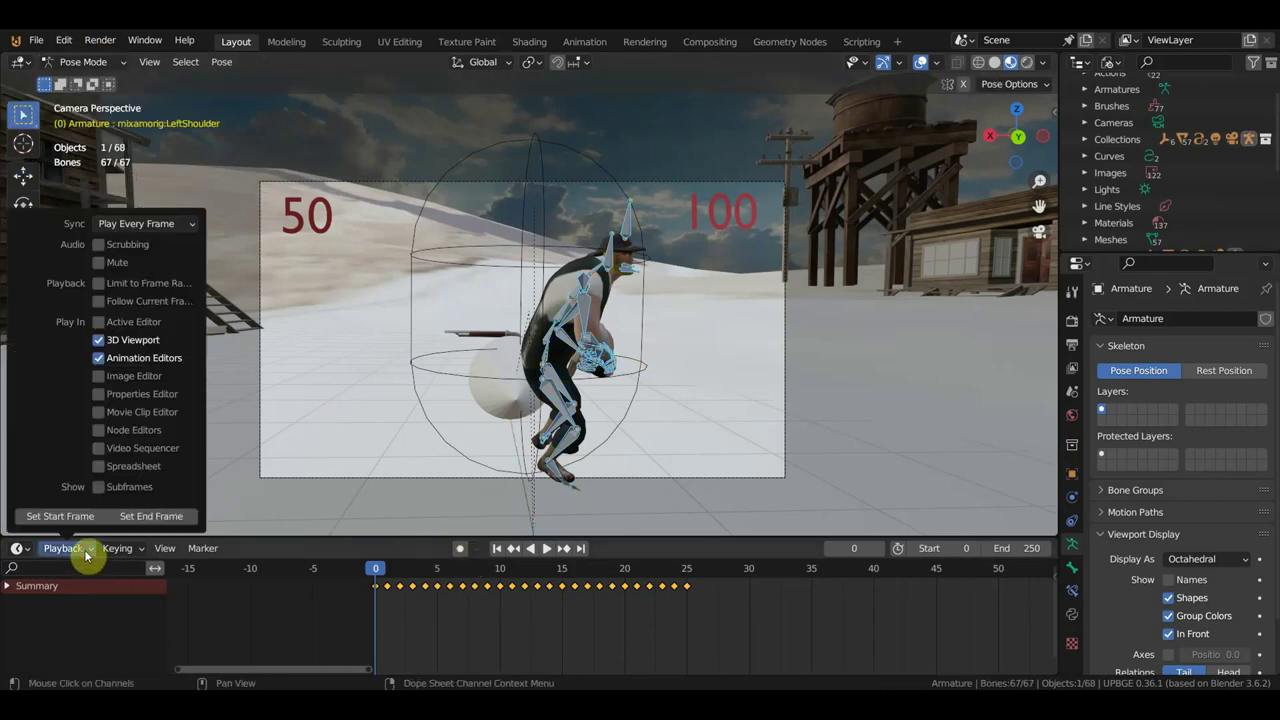
click(24, 553)
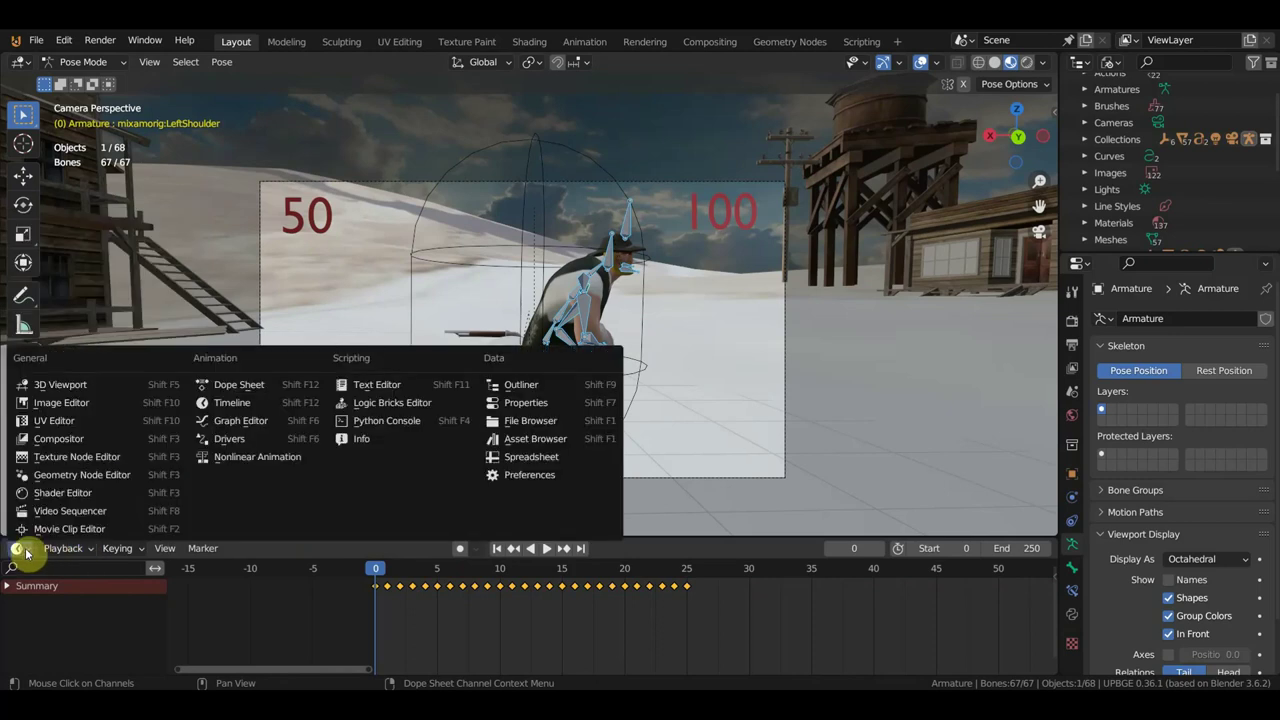
click(246, 391)
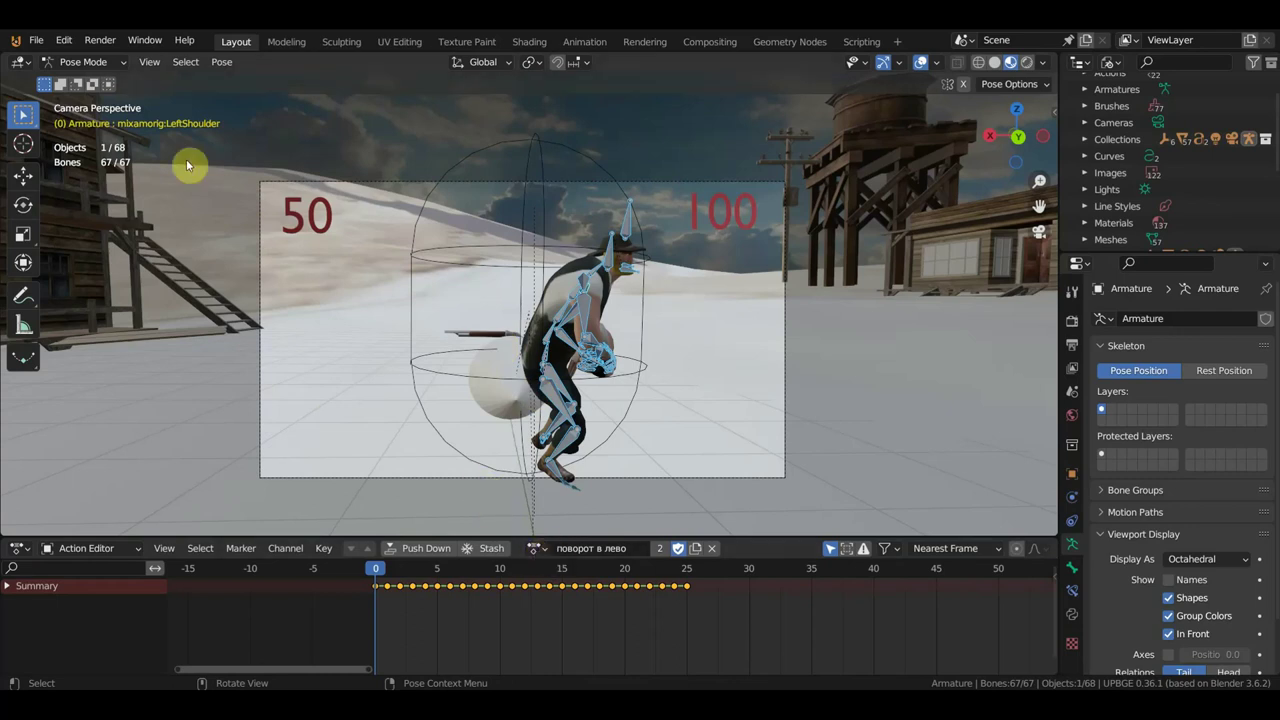
click(88, 62)
click(100, 78)
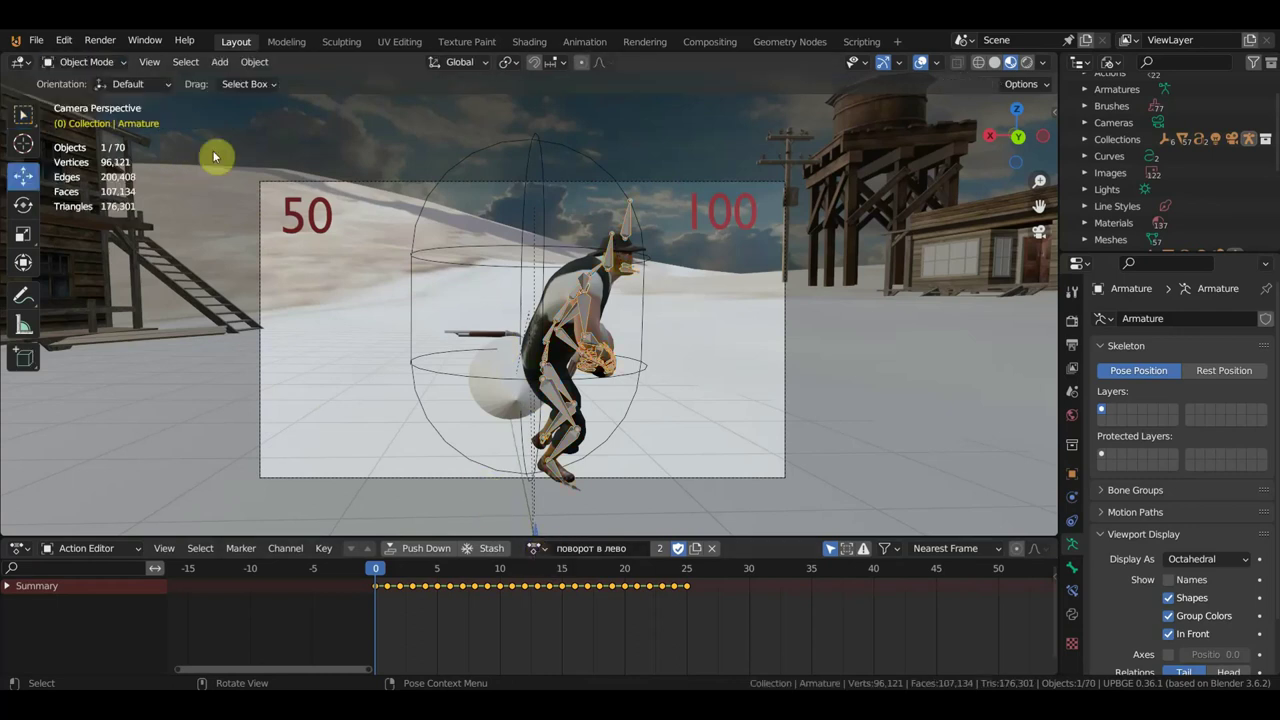
Make 'разворот в право' the active action and play the turn-around animation
click(546, 553)
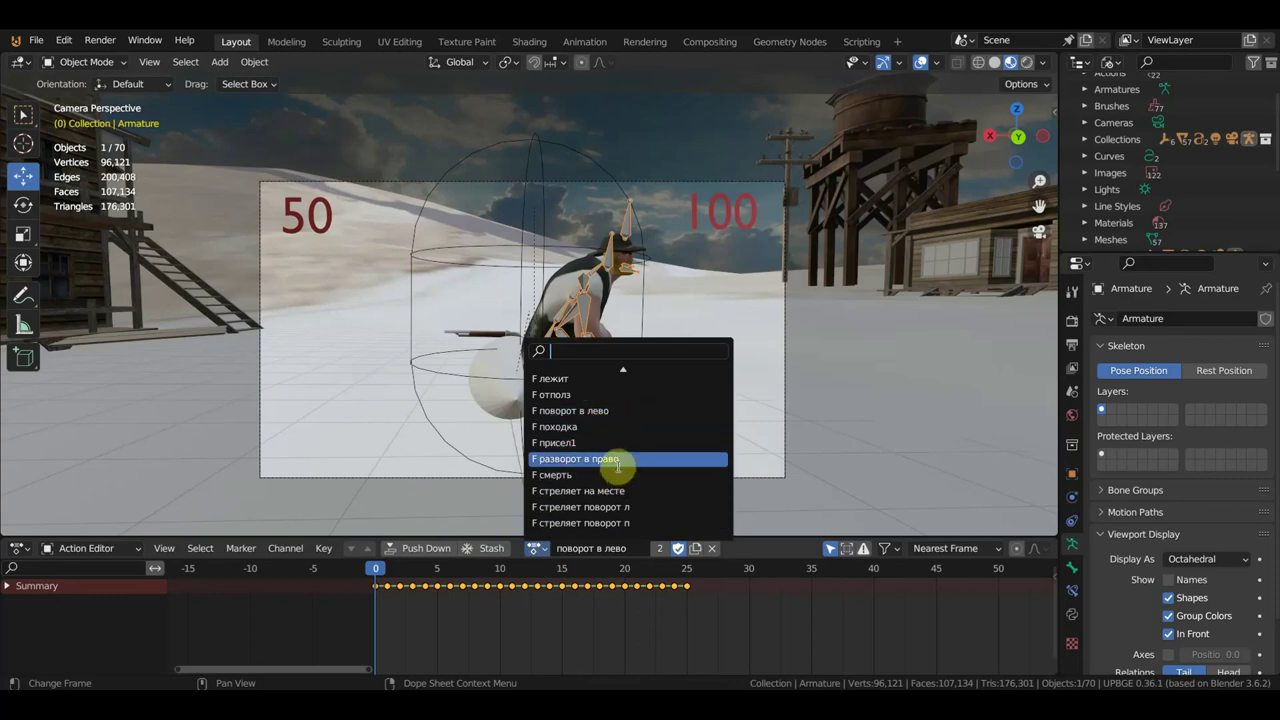
click(616, 461)
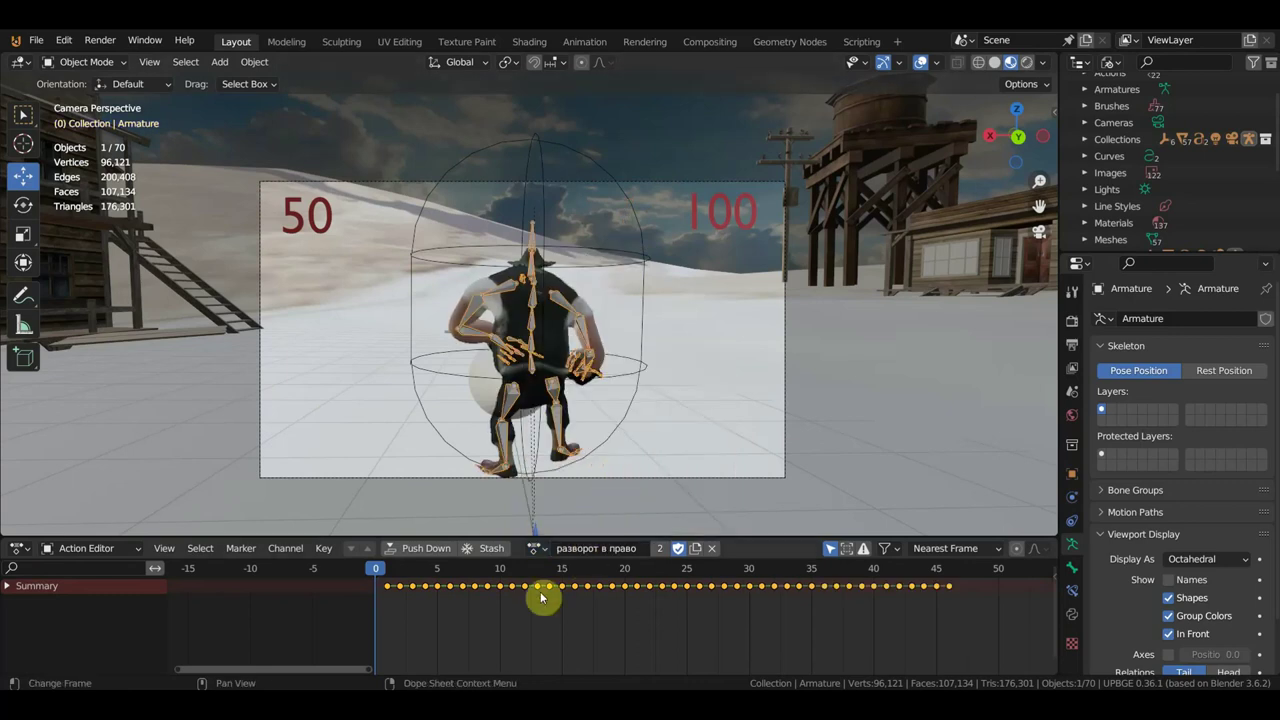
key(space)
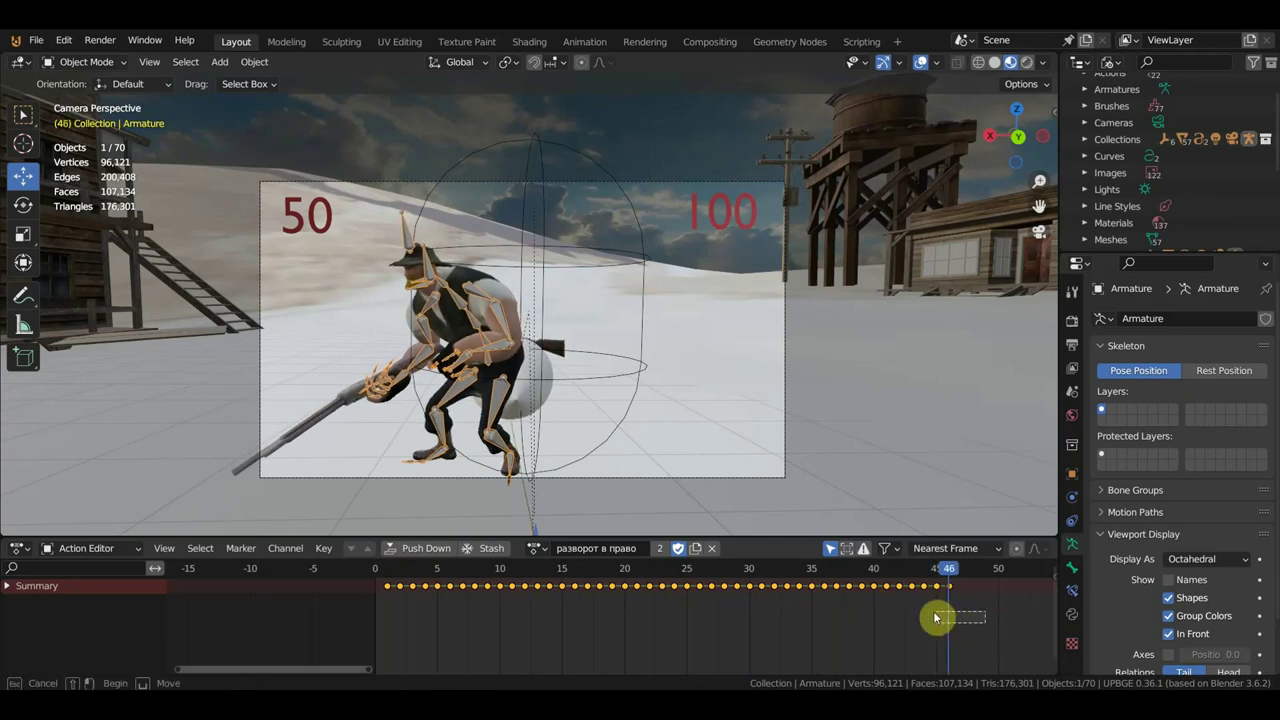
Scrub back to frame 29 and box-select the keys from frame 0 to about 21
drag(946, 575, 743, 567)
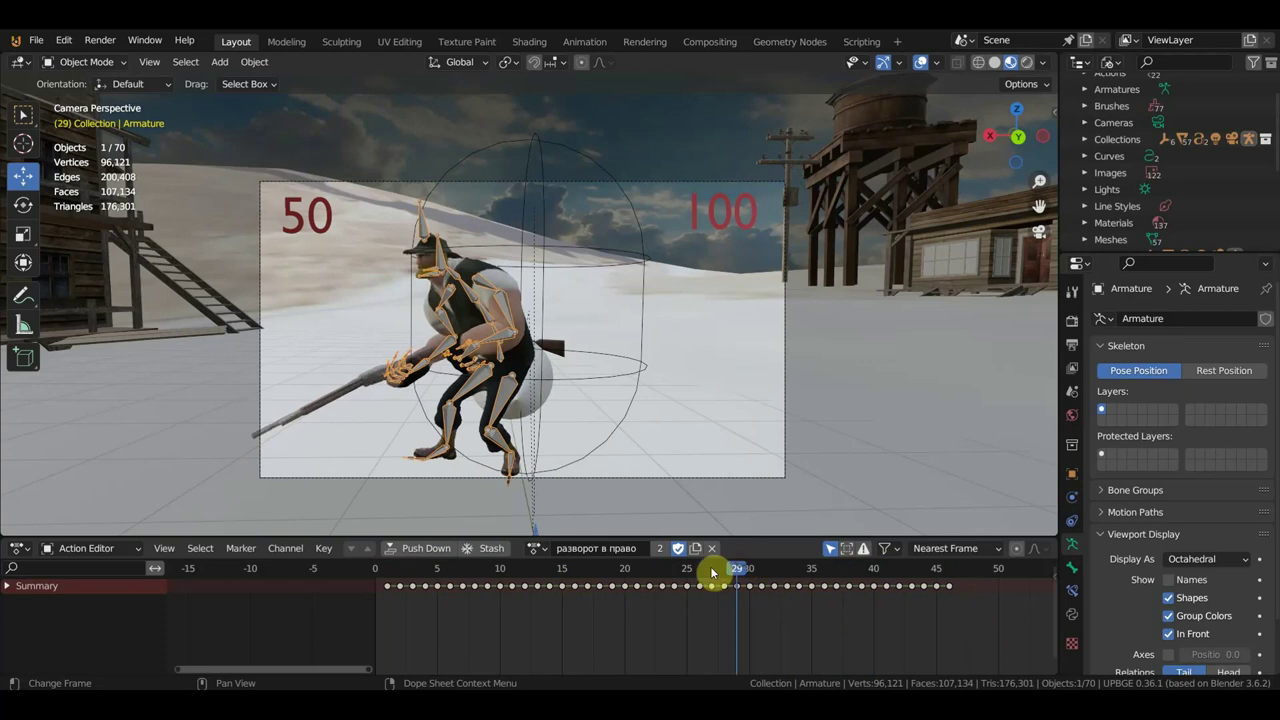
drag(640, 598, 368, 572)
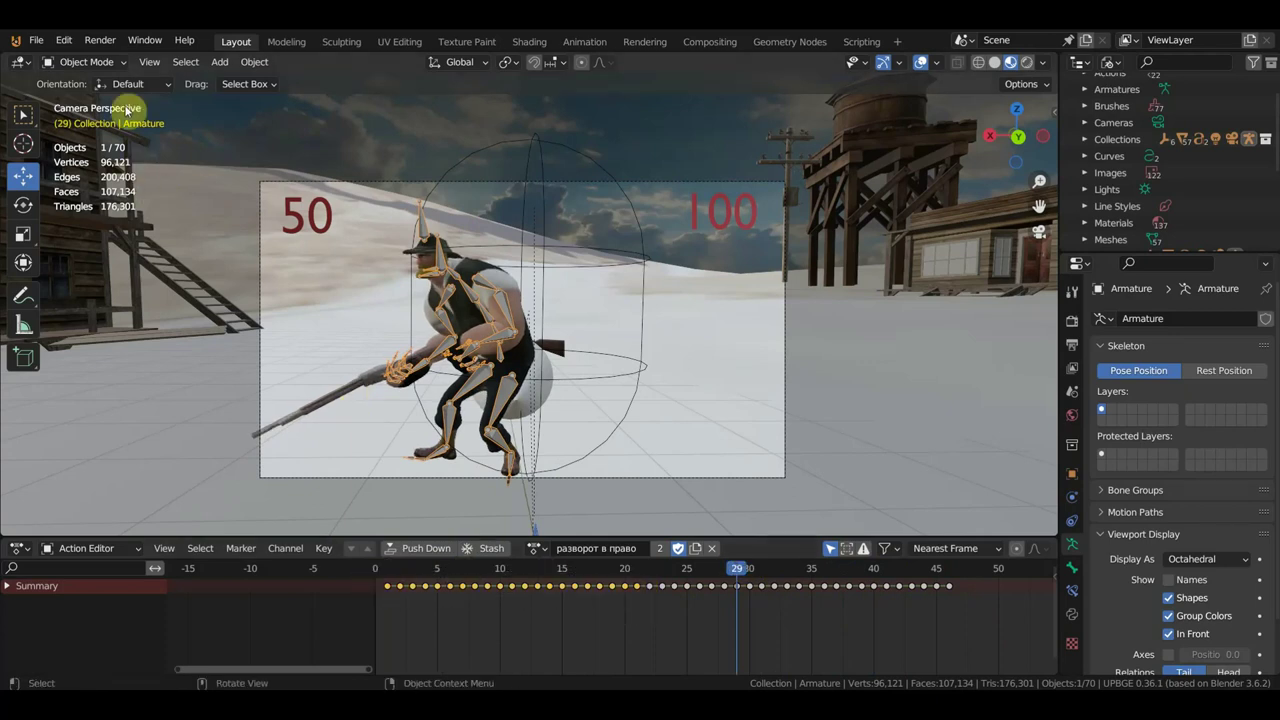
click(90, 62)
In Pose Mode, select and remove the opening keyframes of 'разворот в право'
click(100, 114)
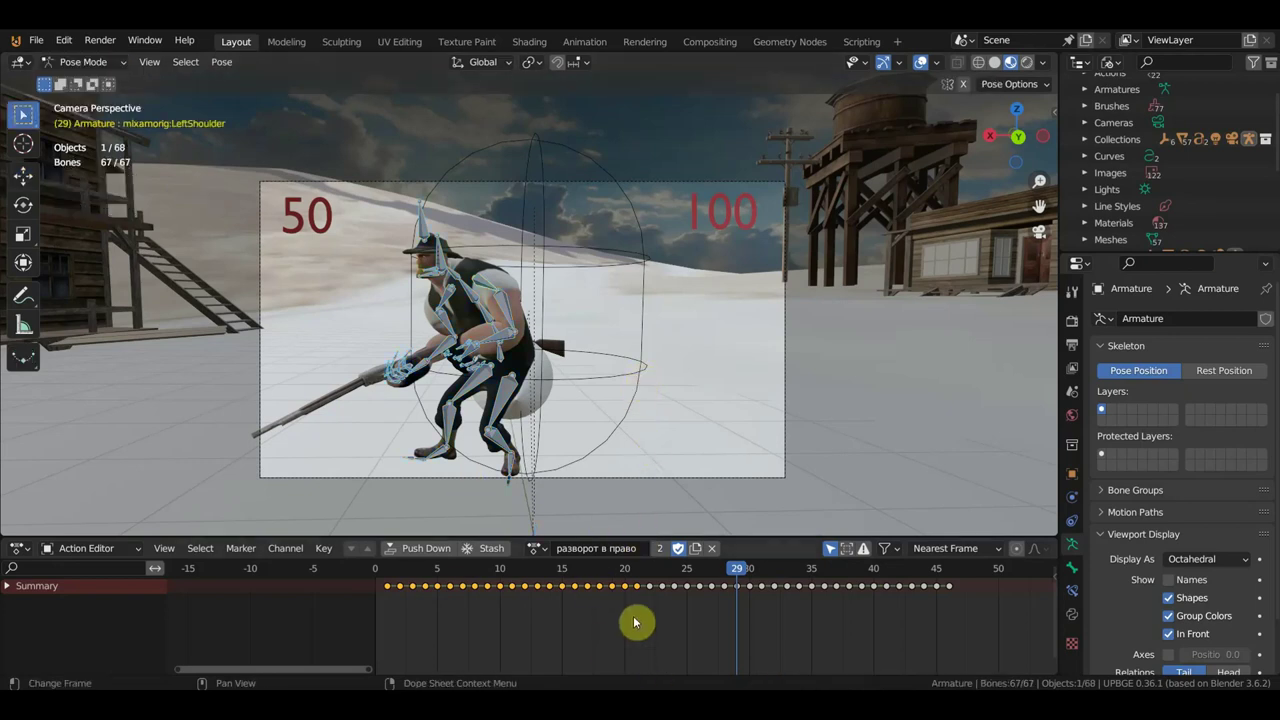
drag(642, 612, 363, 571)
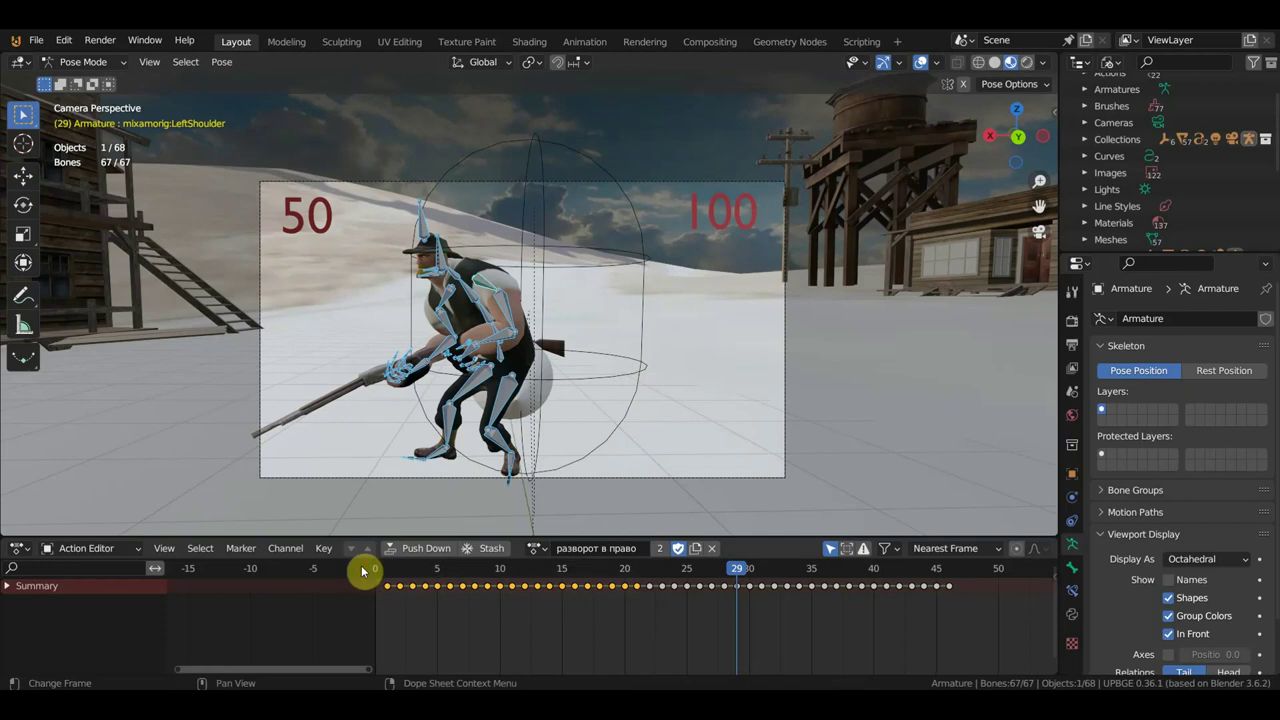
key(g)
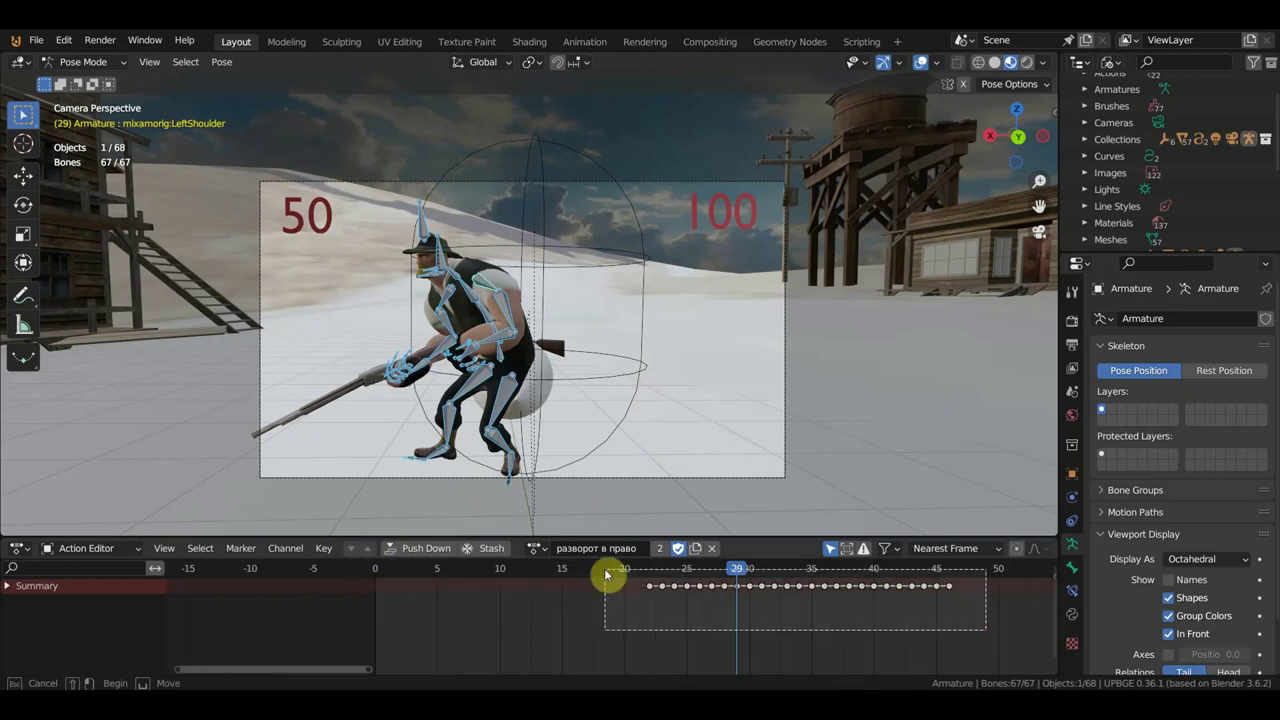
Shift the remaining keys back 22 frames to start at frame 0 and scrub through them
click(609, 571)
key(g)
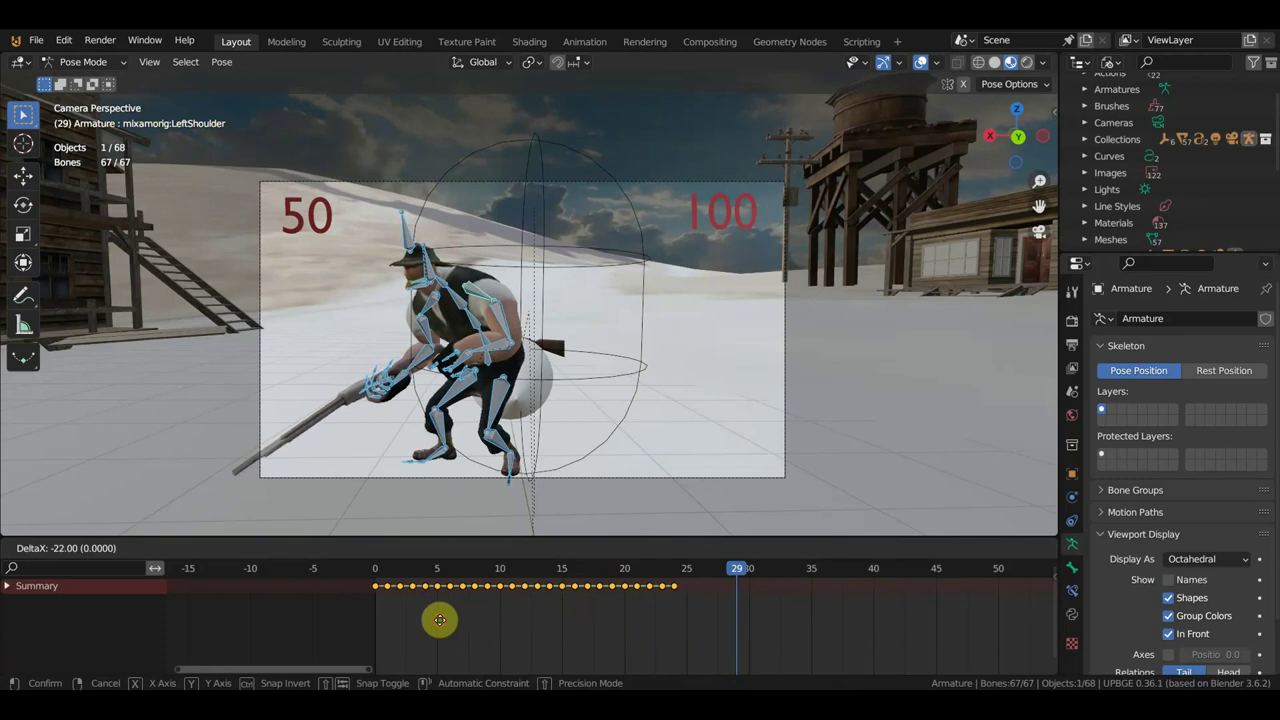
click(440, 620)
mouse_move(674, 577)
mouse_down()
mouse_move(349, 605)
mouse_move(666, 640)
mouse_up()
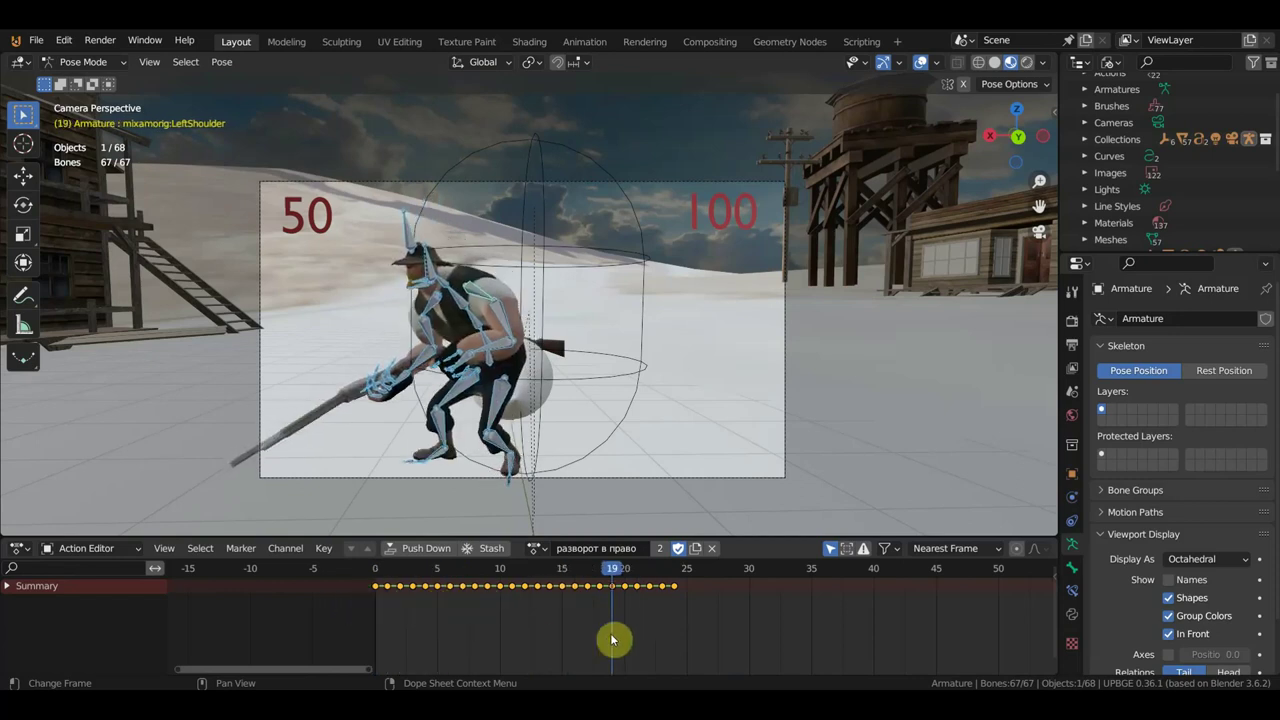
click(540, 549)
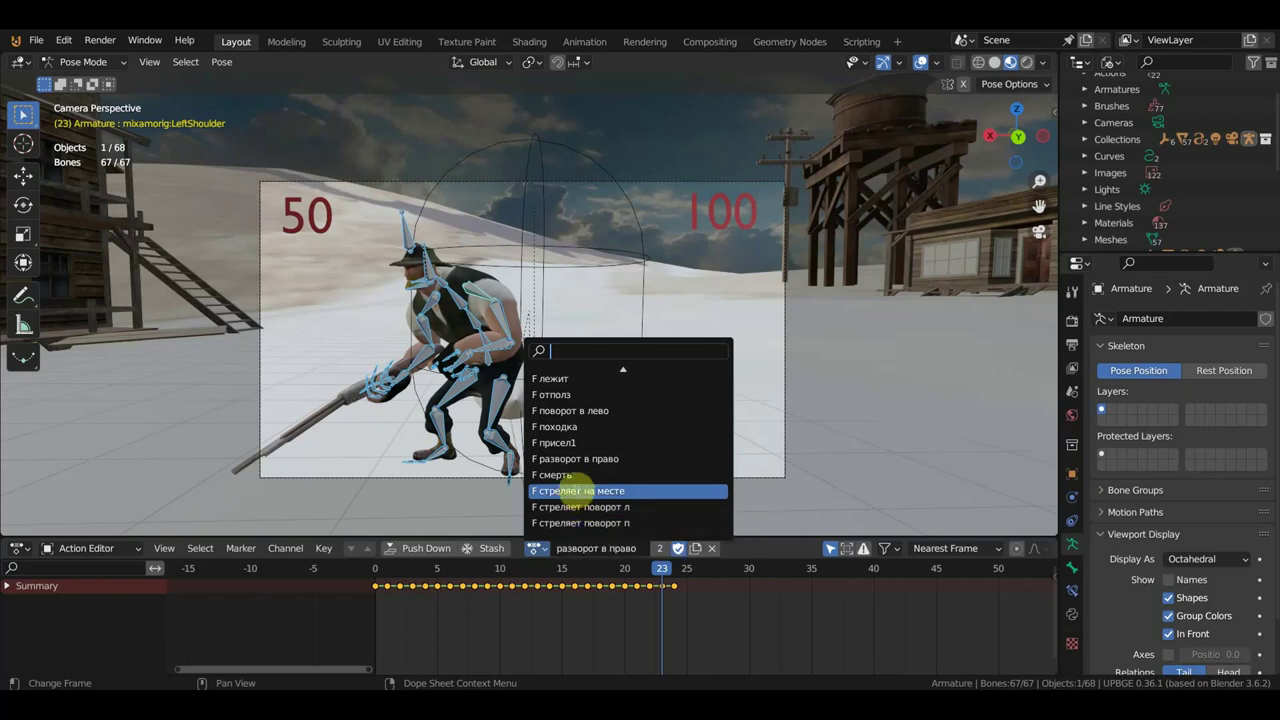
Pick 'в покое' from the action list as the active action
scroll(590, 455, up, 3)
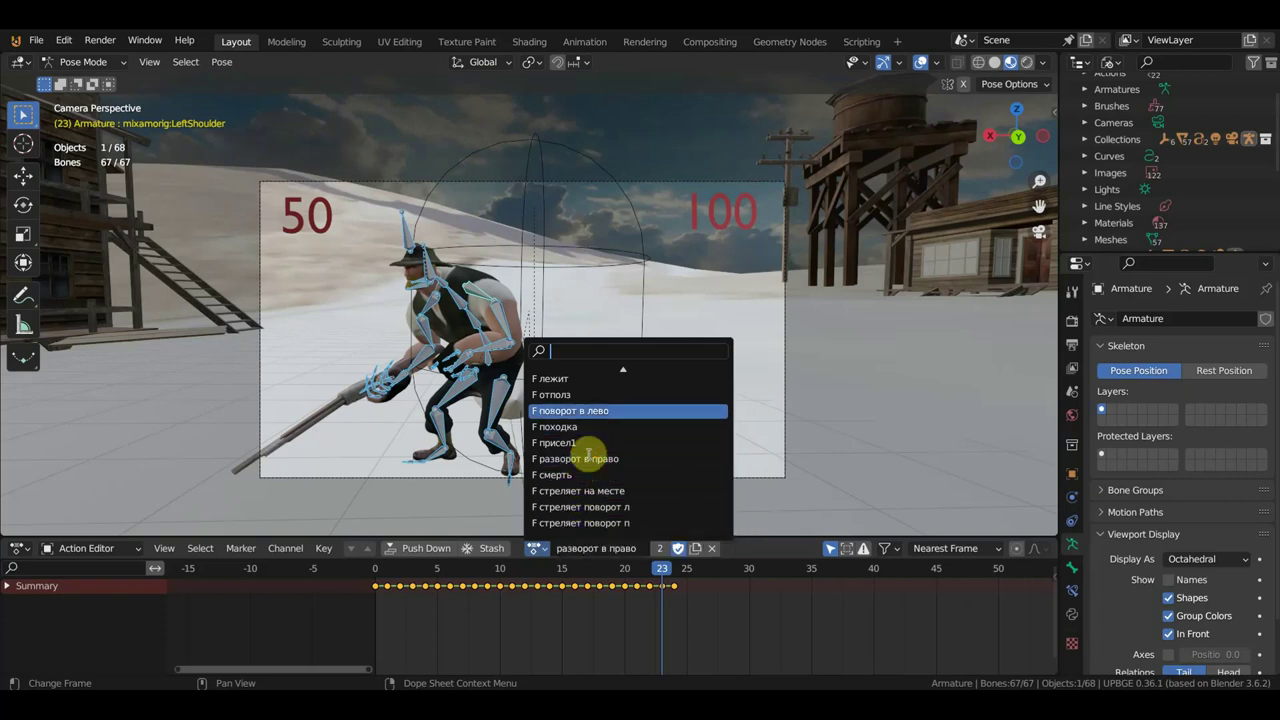
scroll(590, 455, up, 2)
scroll(590, 455, up, 2)
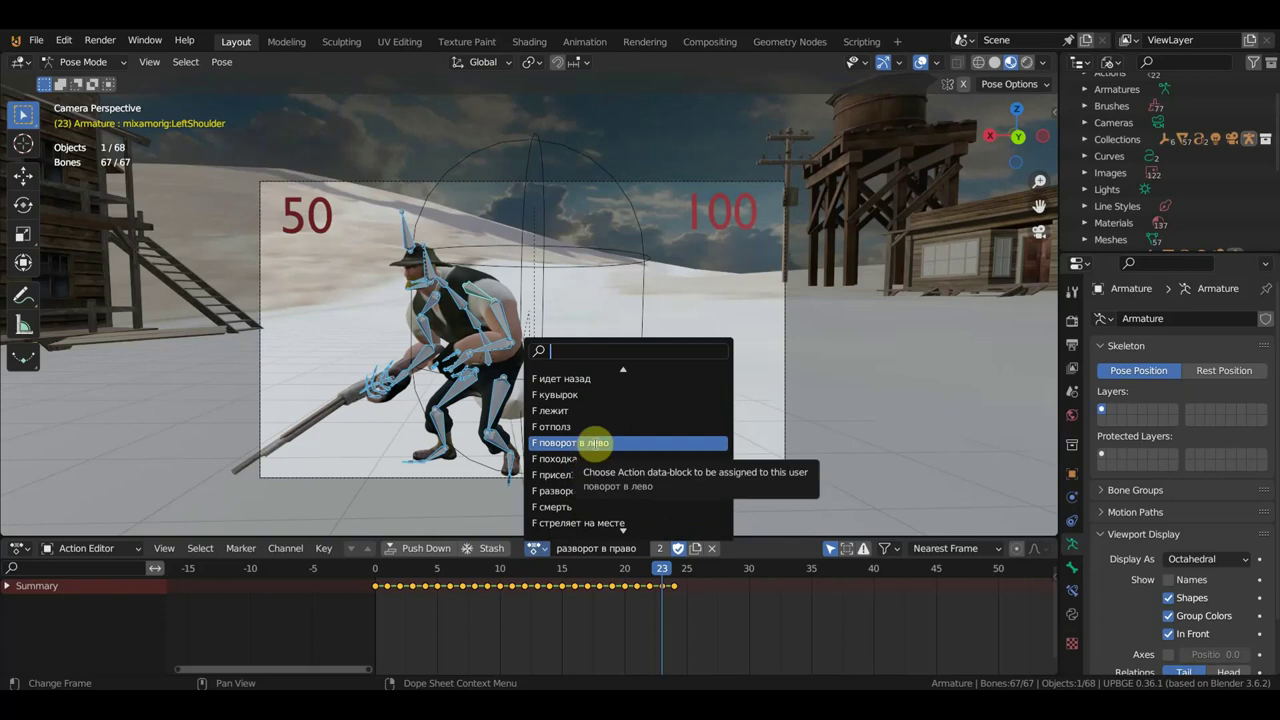
scroll(590, 452, up, 2)
scroll(593, 447, up, 2)
scroll(595, 443, up, 2)
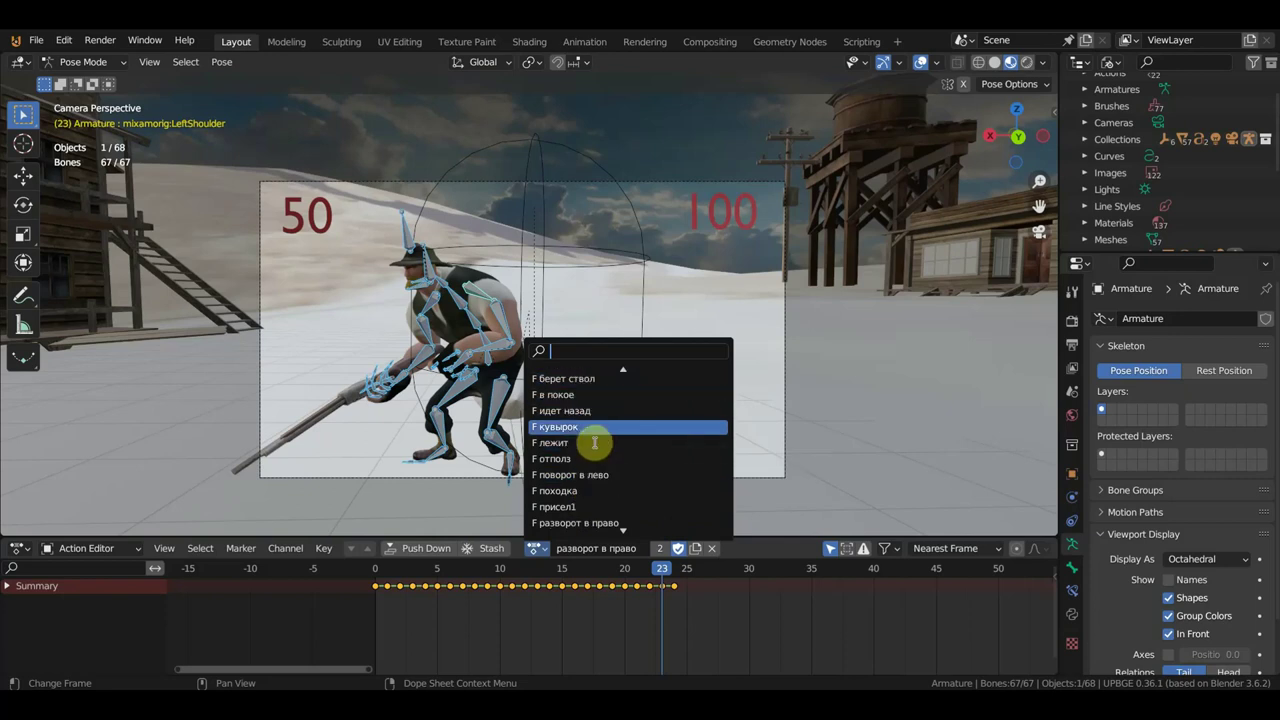
click(568, 396)
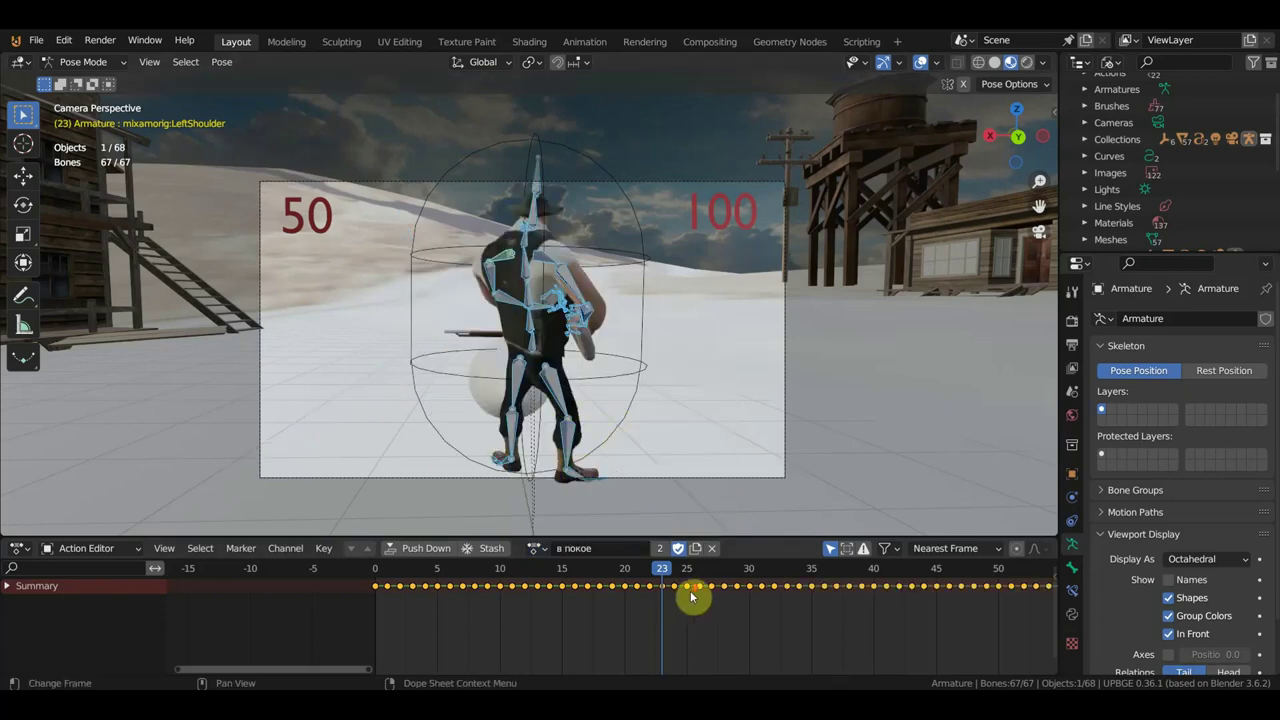
Scrub the idle action to frame 25 and delete all keyframes from frame 25 onward
scroll(683, 595, down, 3)
scroll(680, 607, down, 2)
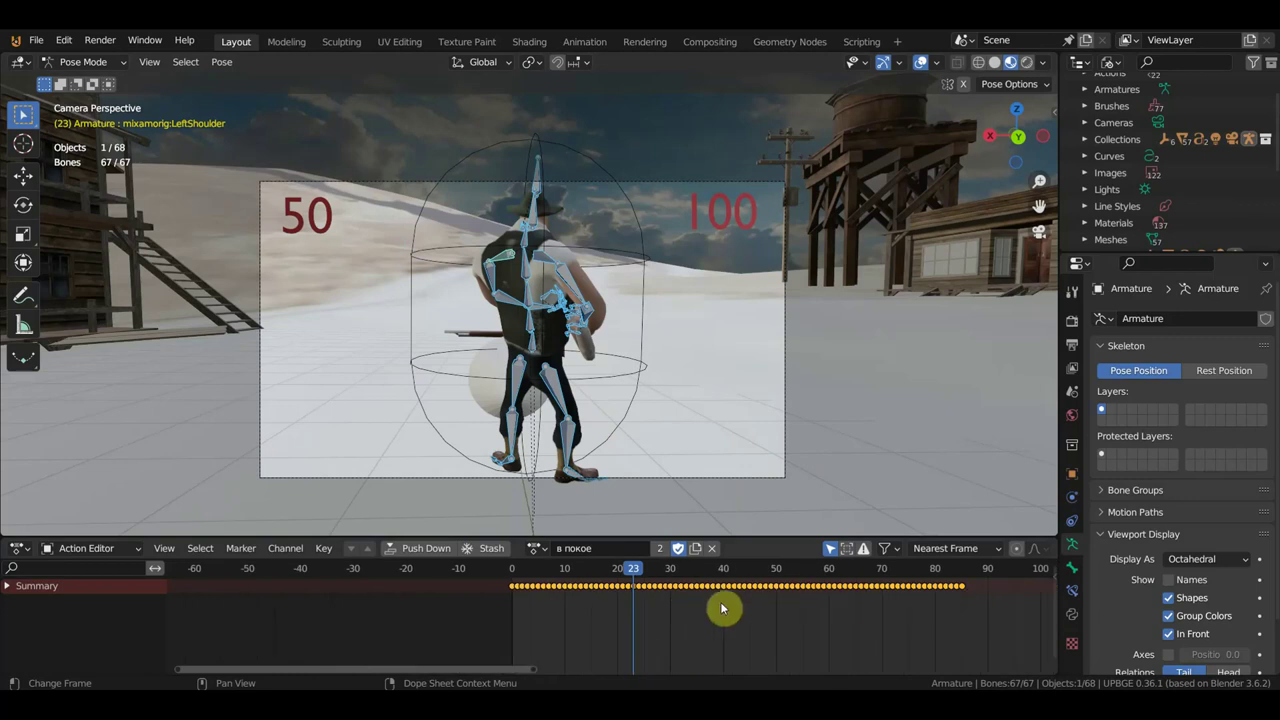
drag(631, 571, 953, 606)
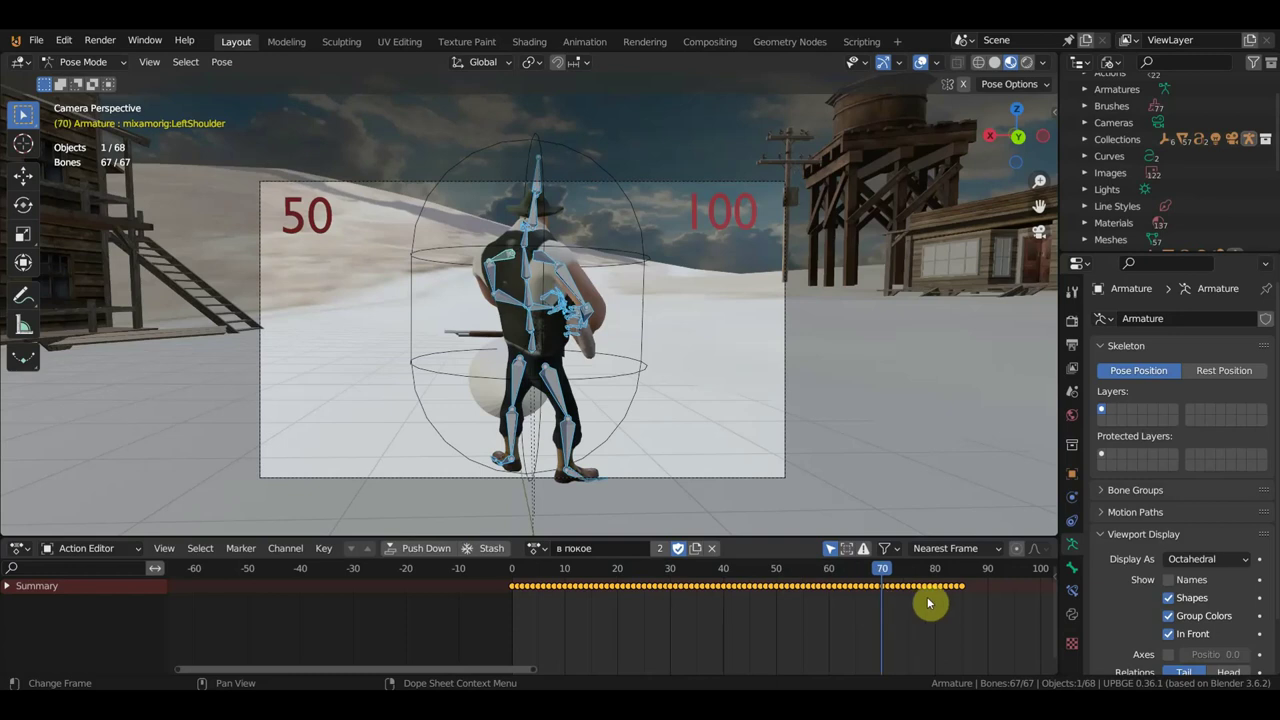
drag(962, 612, 521, 607)
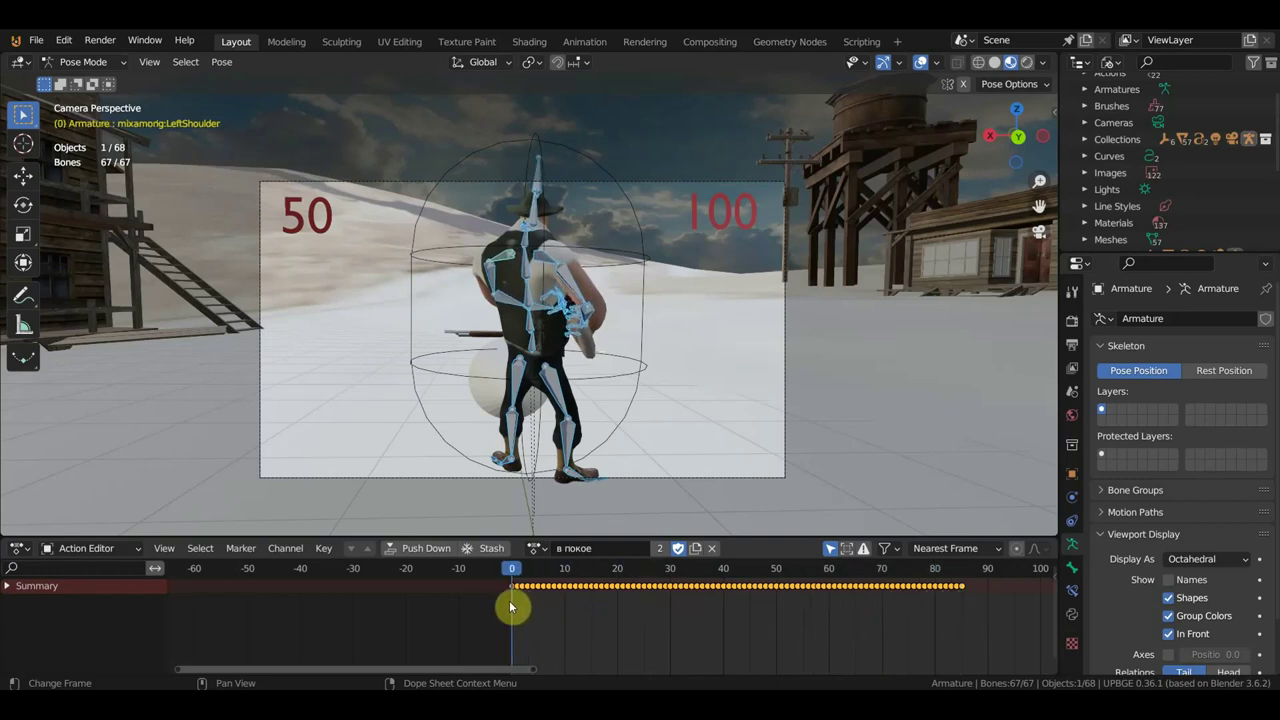
click(619, 614)
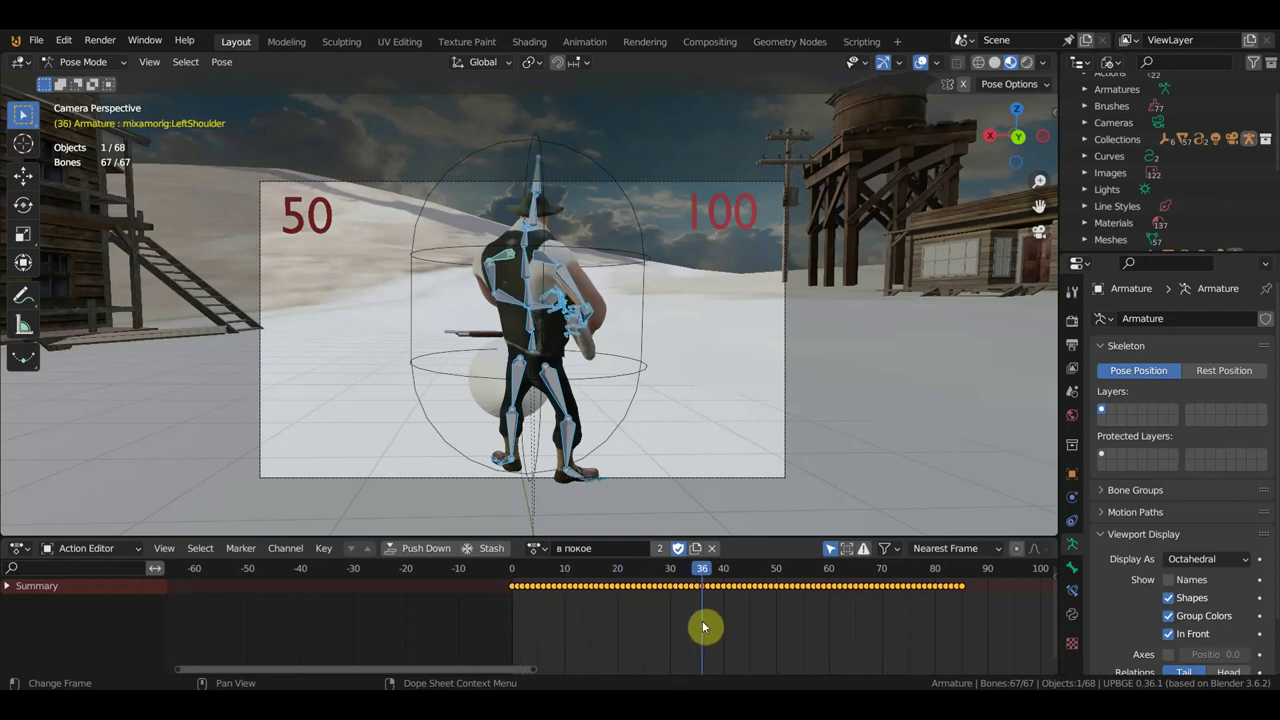
drag(703, 627, 651, 620)
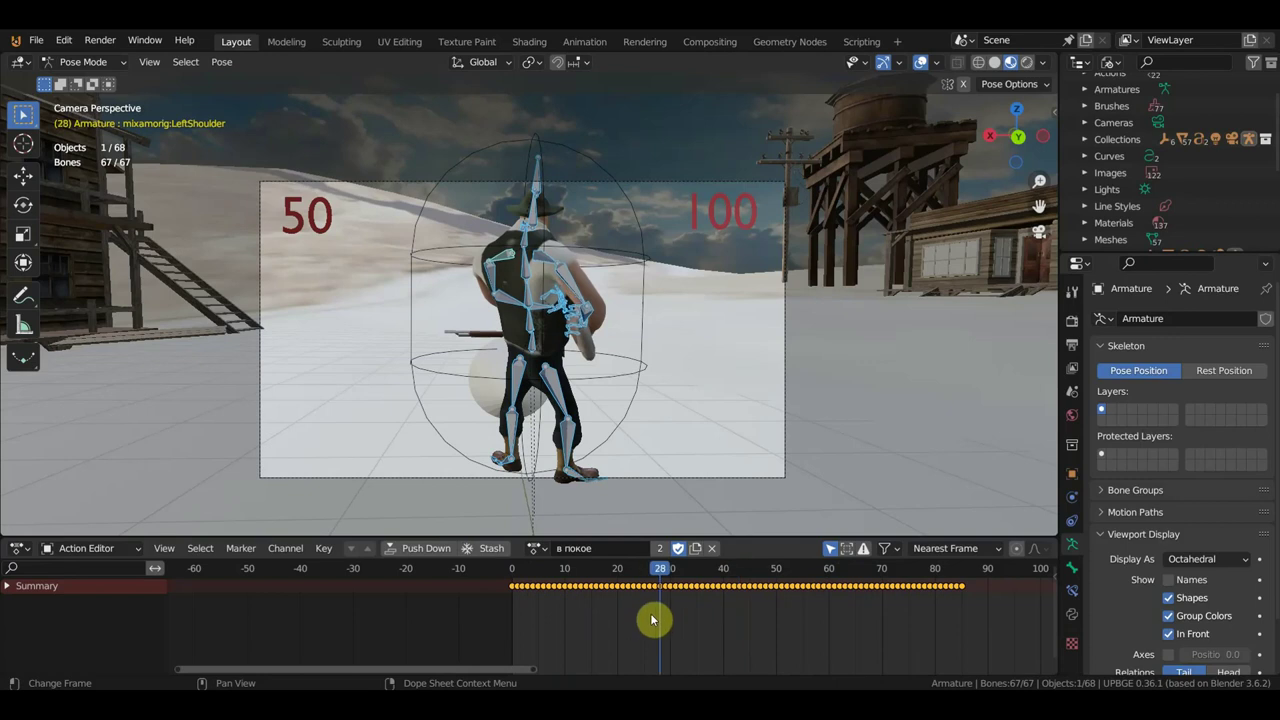
drag(651, 620, 644, 620)
drag(981, 632, 644, 580)
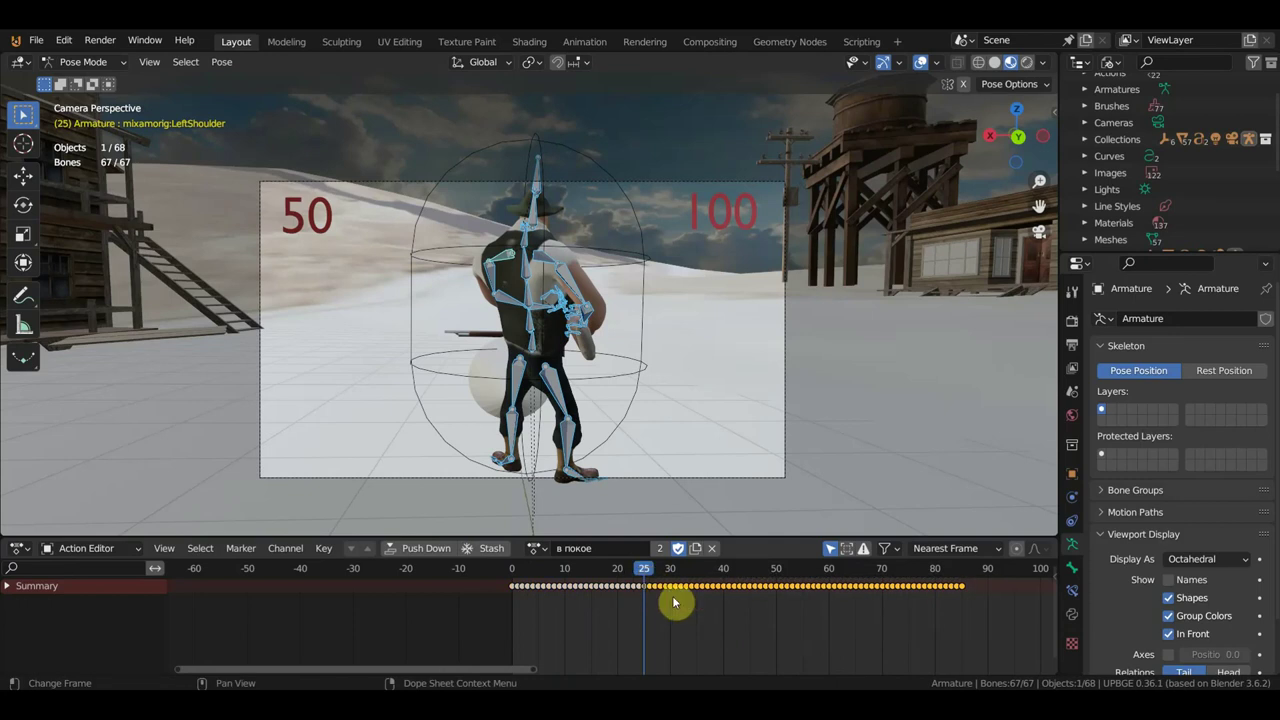
key(Delete)
mouse_move(705, 434)
middle_down()
mouse_move(948, 456)
mouse_move(929, 443)
middle_up()
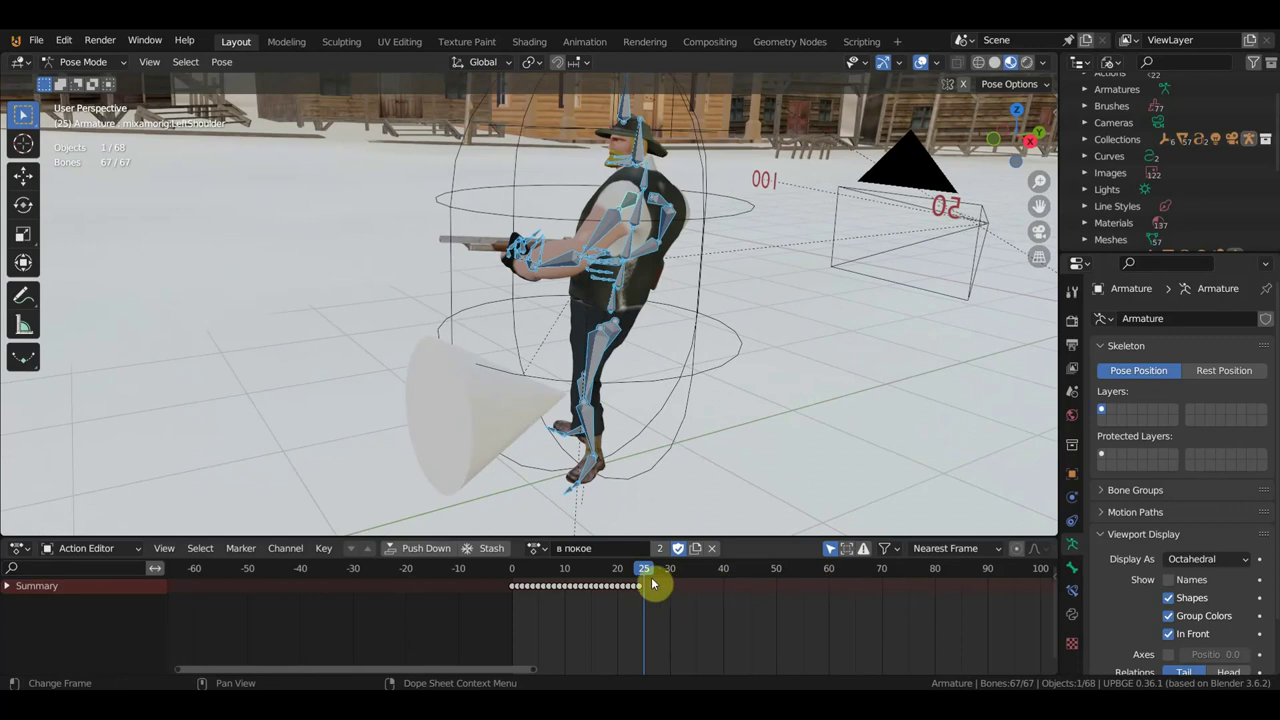
Scrub the trimmed idle action and orbit to two rear angles of the cowboy
mouse_move(651, 583)
mouse_down()
mouse_move(511, 583)
mouse_move(640, 591)
mouse_up()
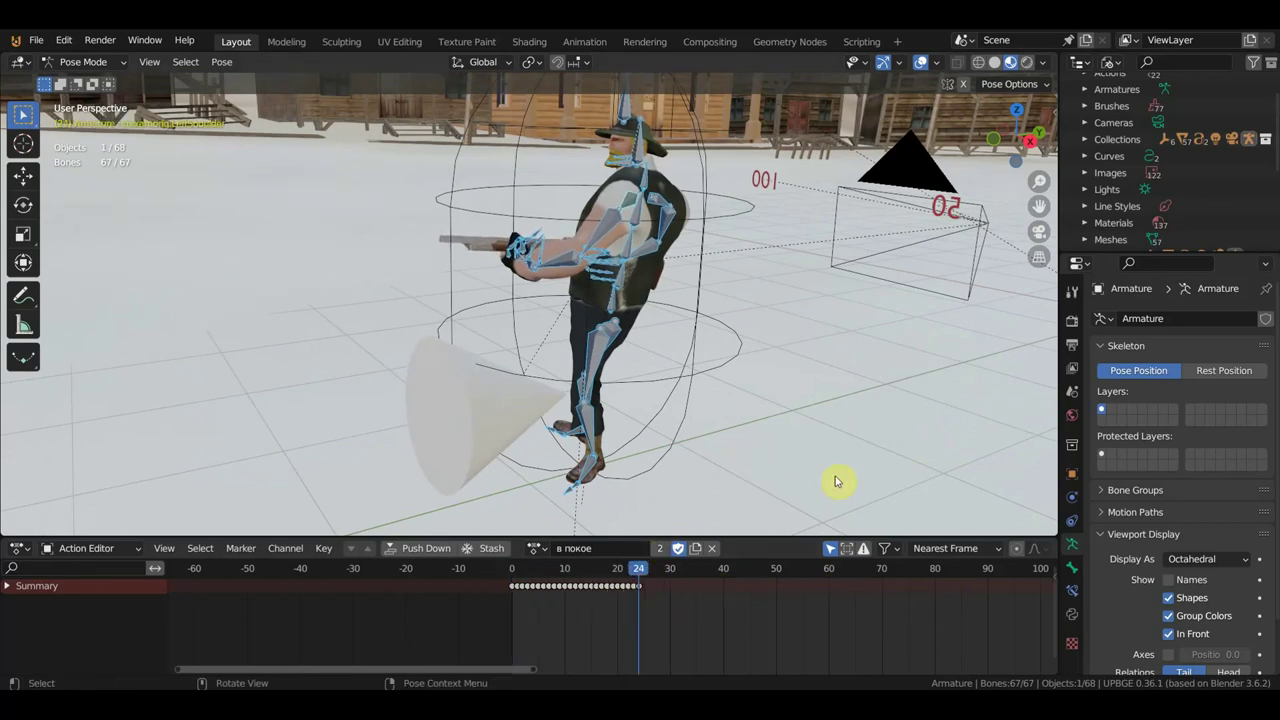
middle_drag(815, 460, 714, 442)
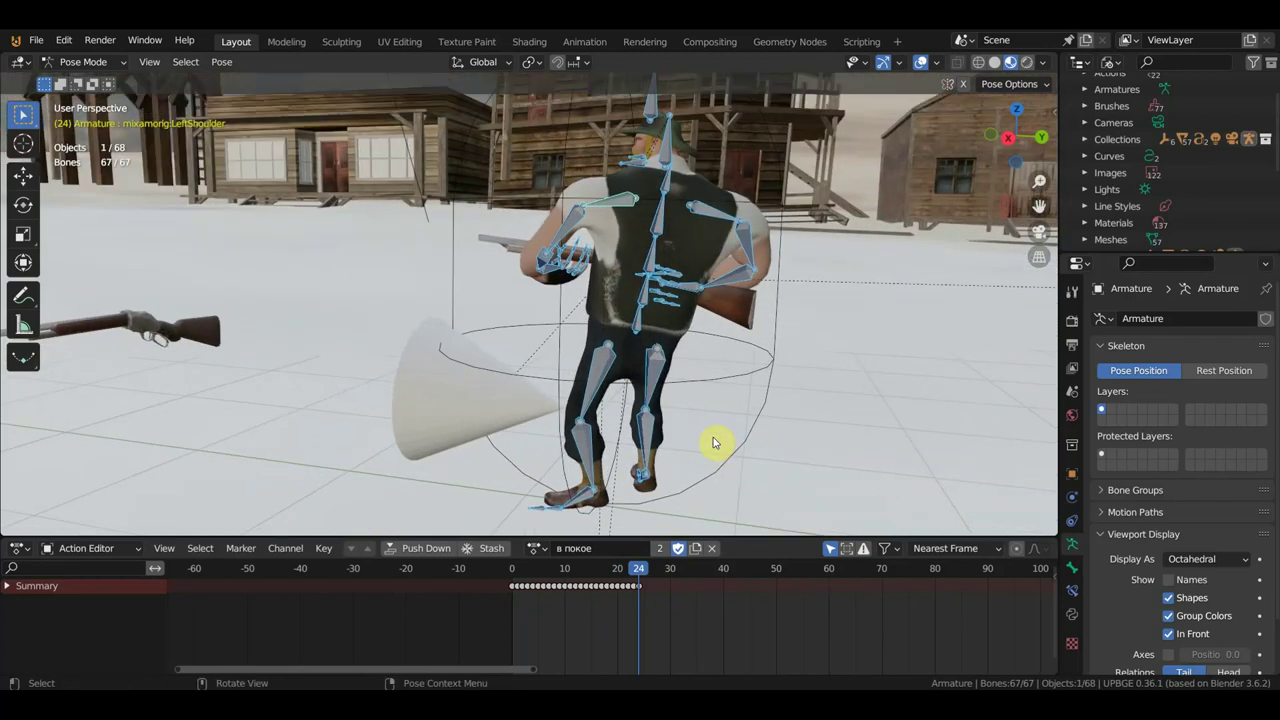
middle_drag(663, 345, 586, 346)
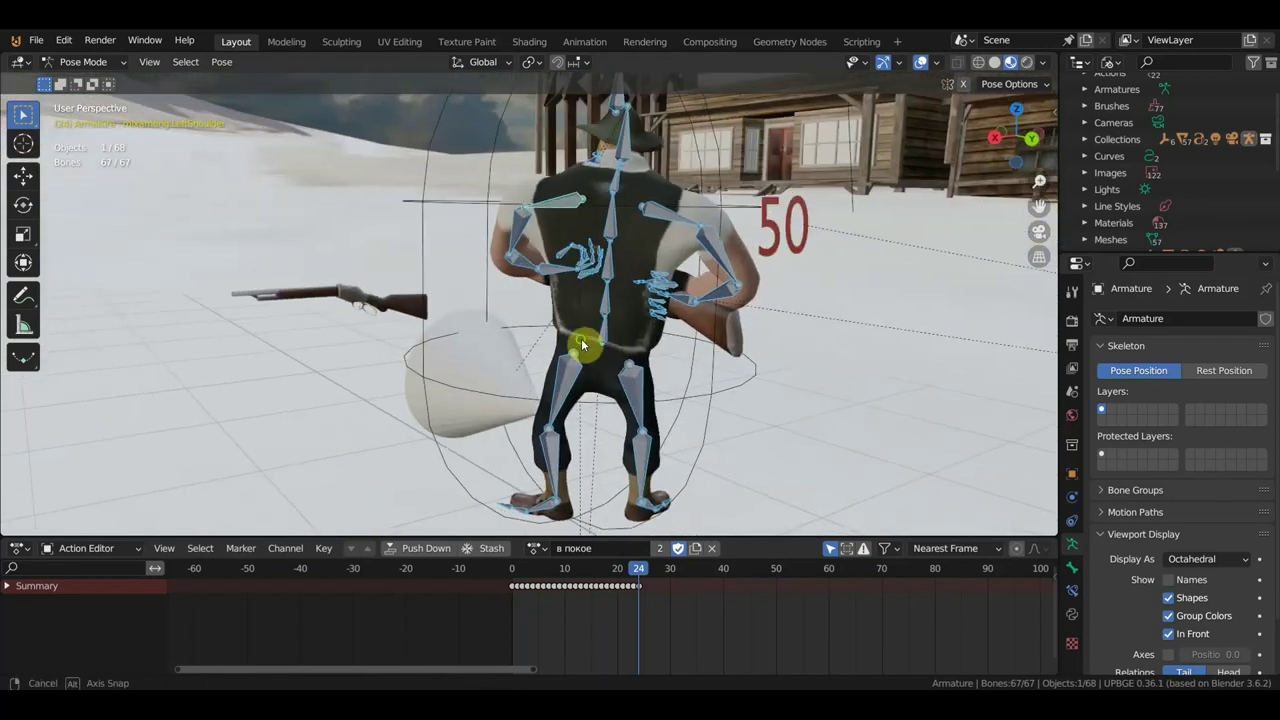
Replace the Action Editor with an enlarged Logic Bricks editor
click(20, 549)
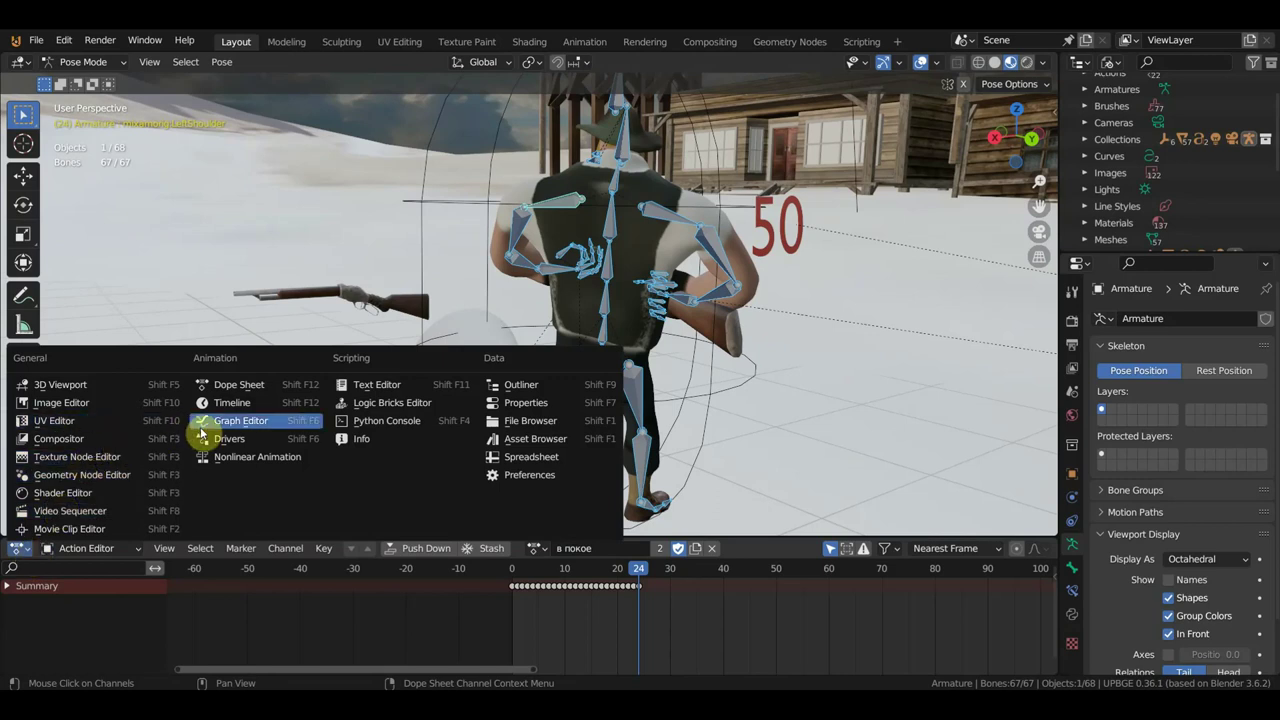
click(372, 404)
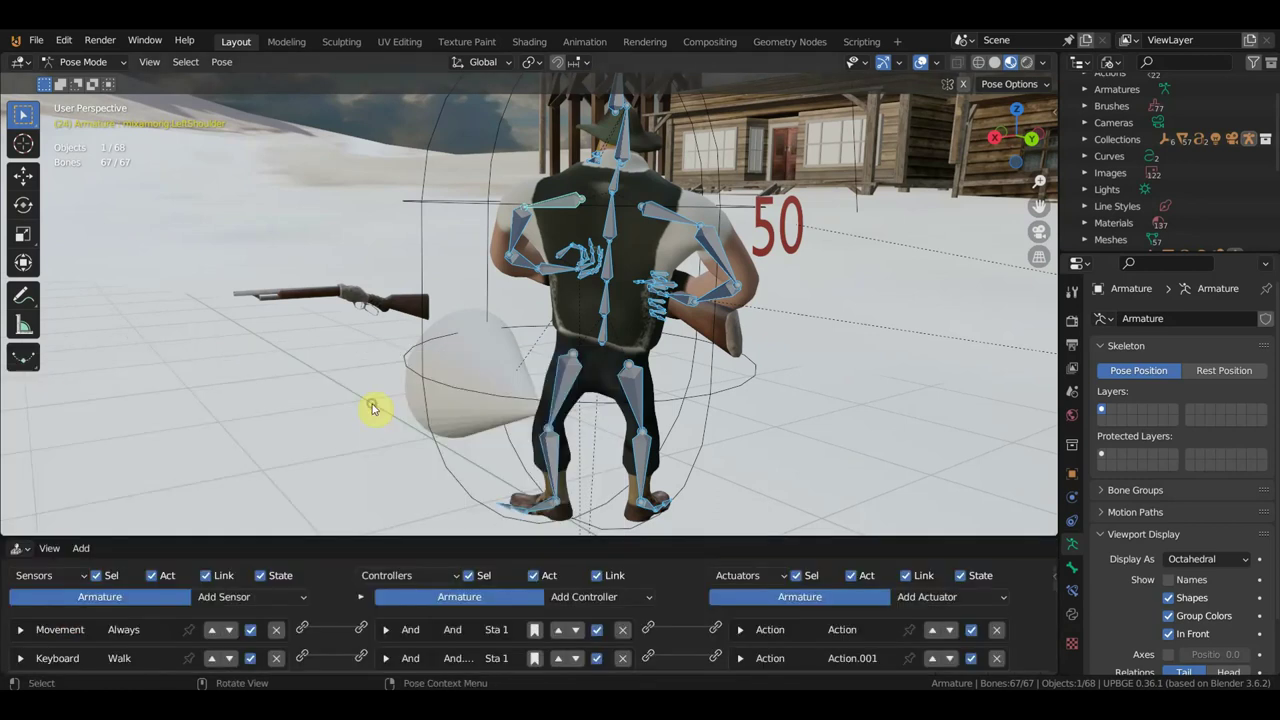
drag(645, 540, 603, 212)
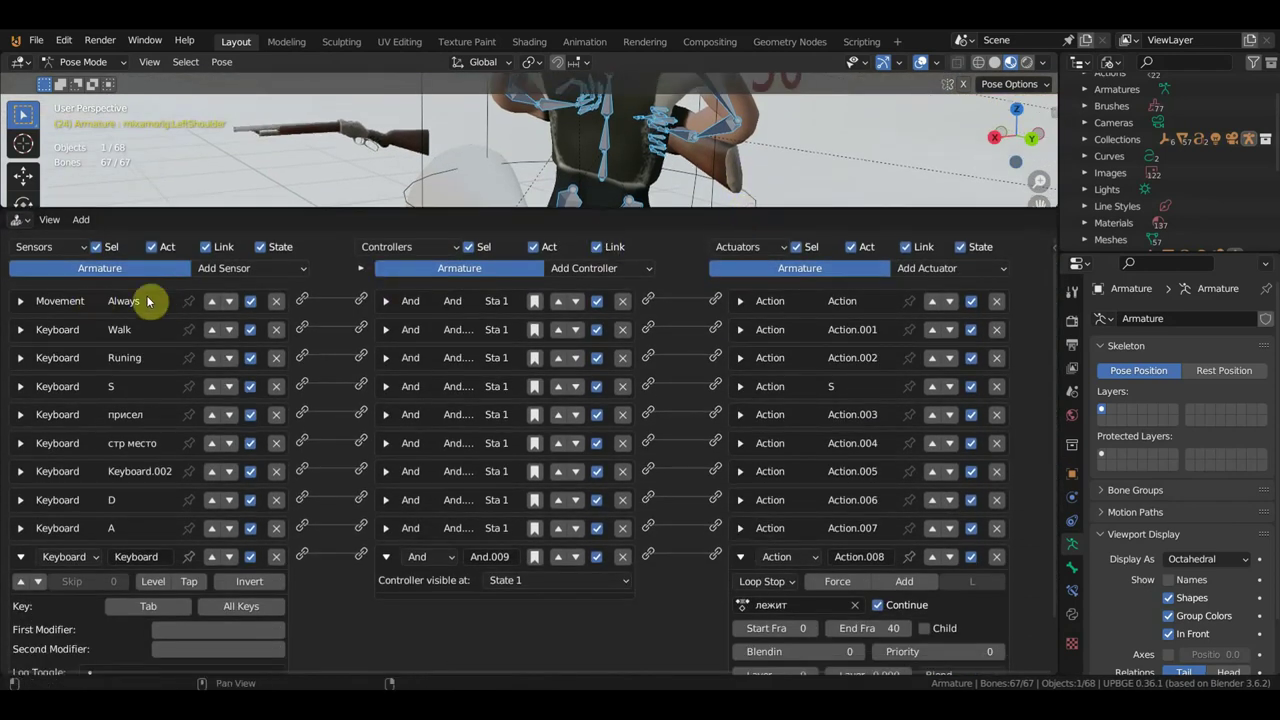
Set the first Action actuator's End Frame to 25 and collapse it
click(741, 302)
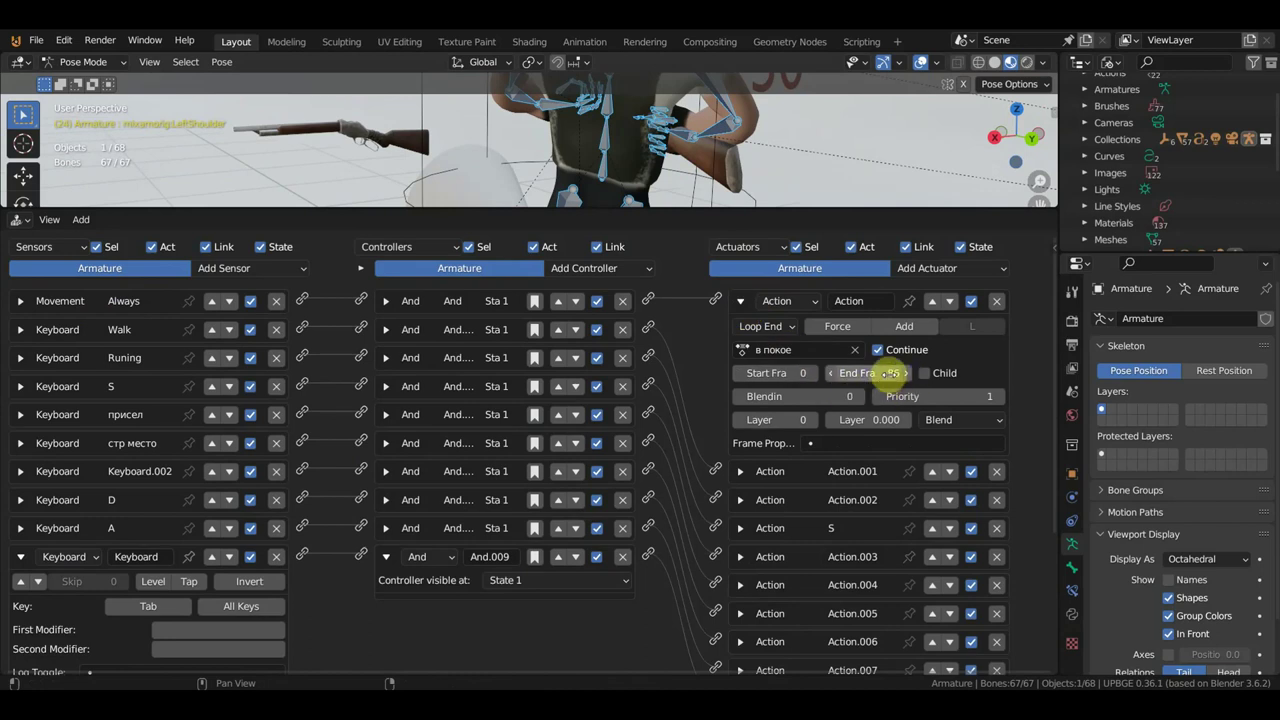
click(893, 372)
text(25)
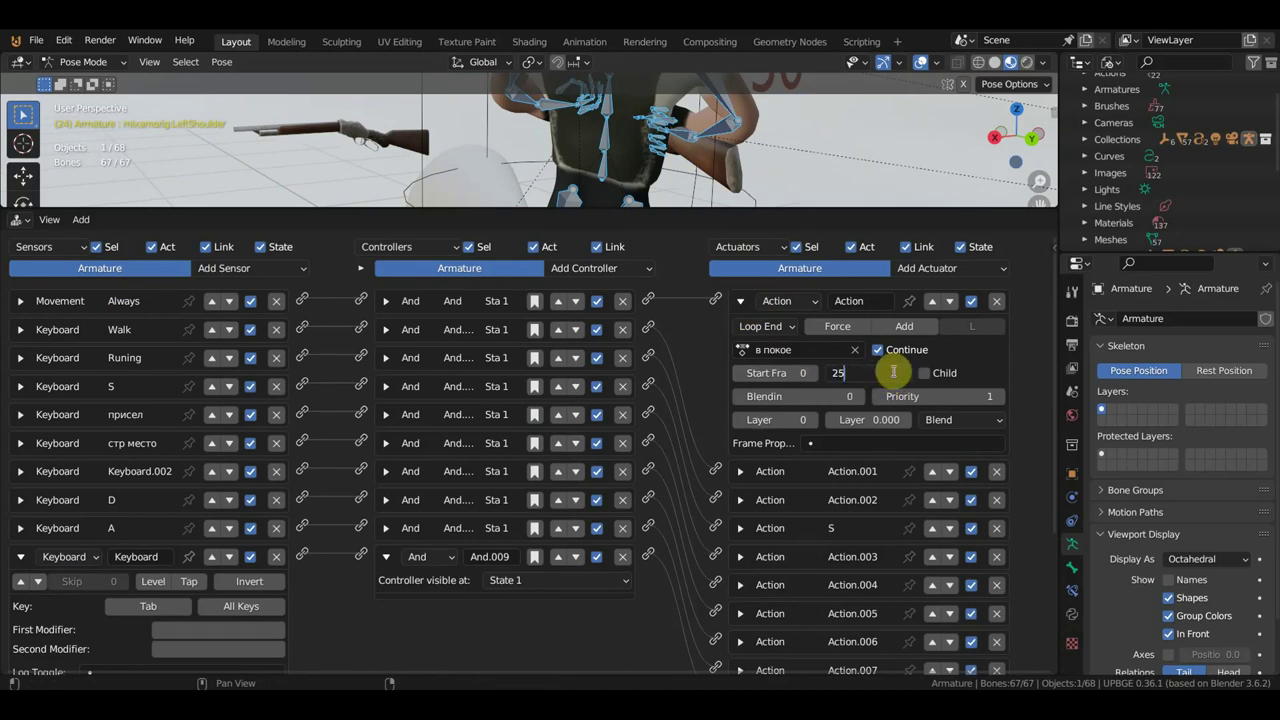
key(Return)
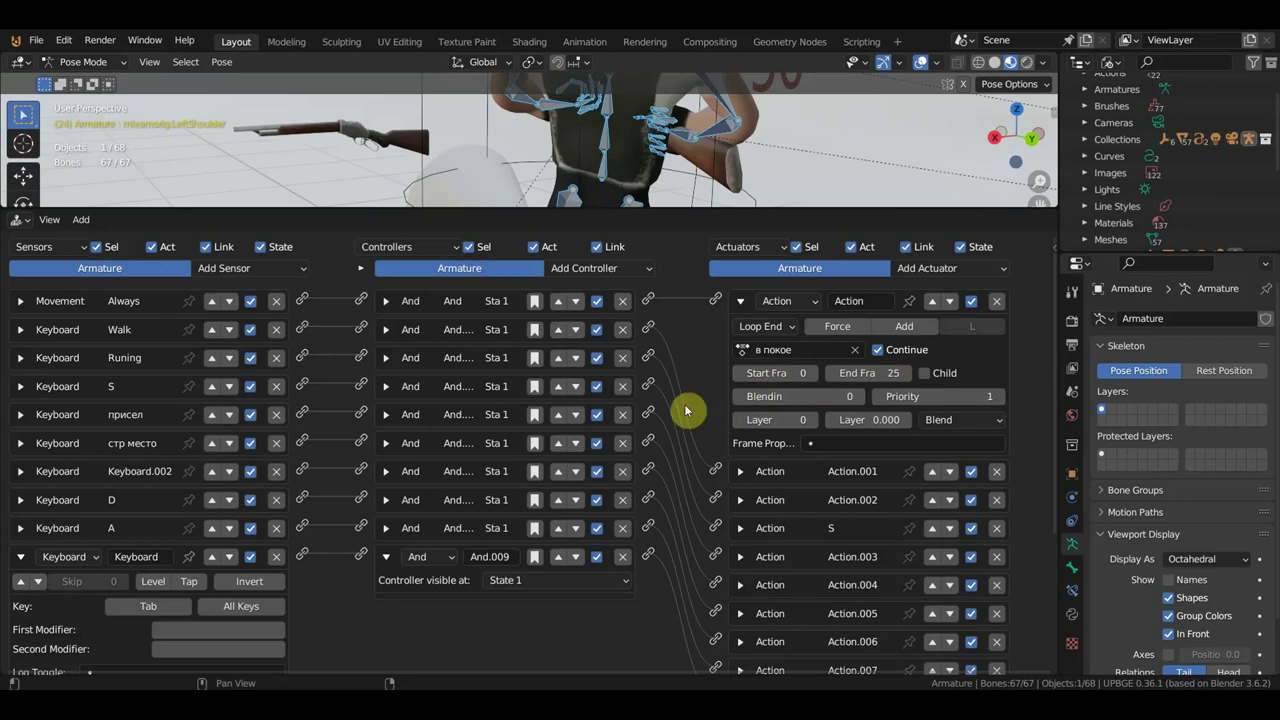
click(740, 301)
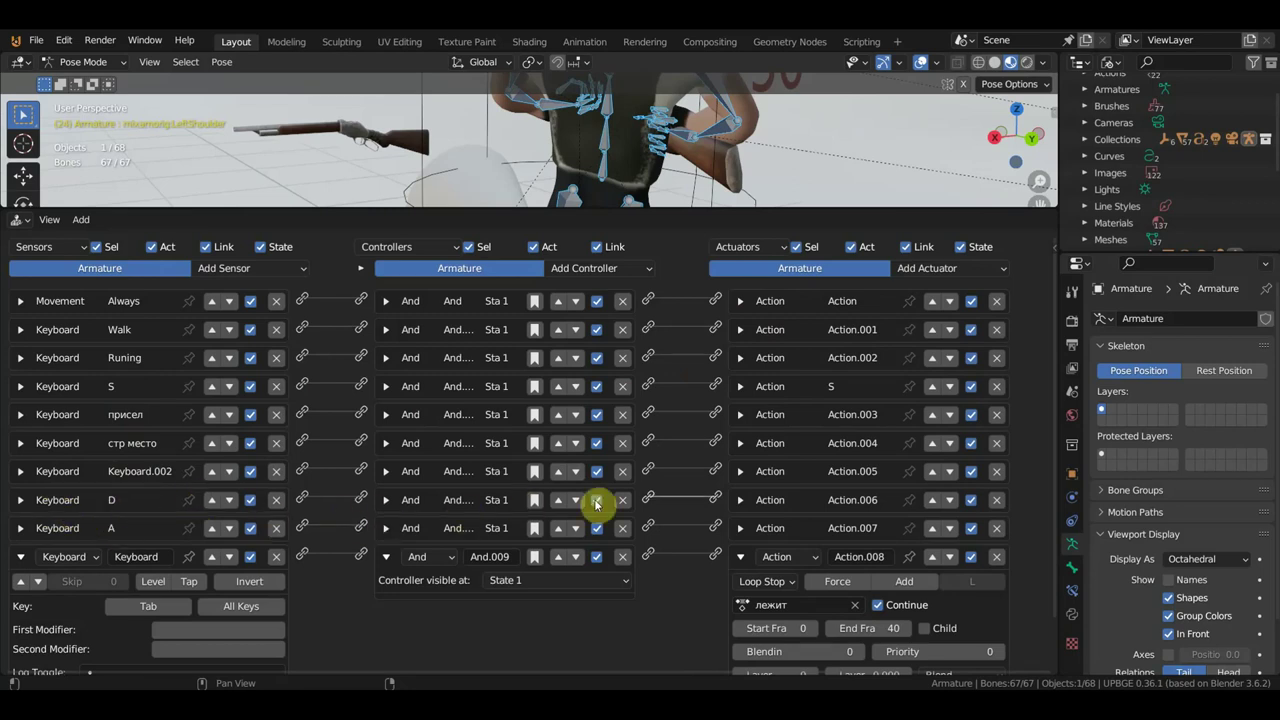
Give the Action.006 actuator End Frame 25 and the Loop Stop play mode
click(742, 500)
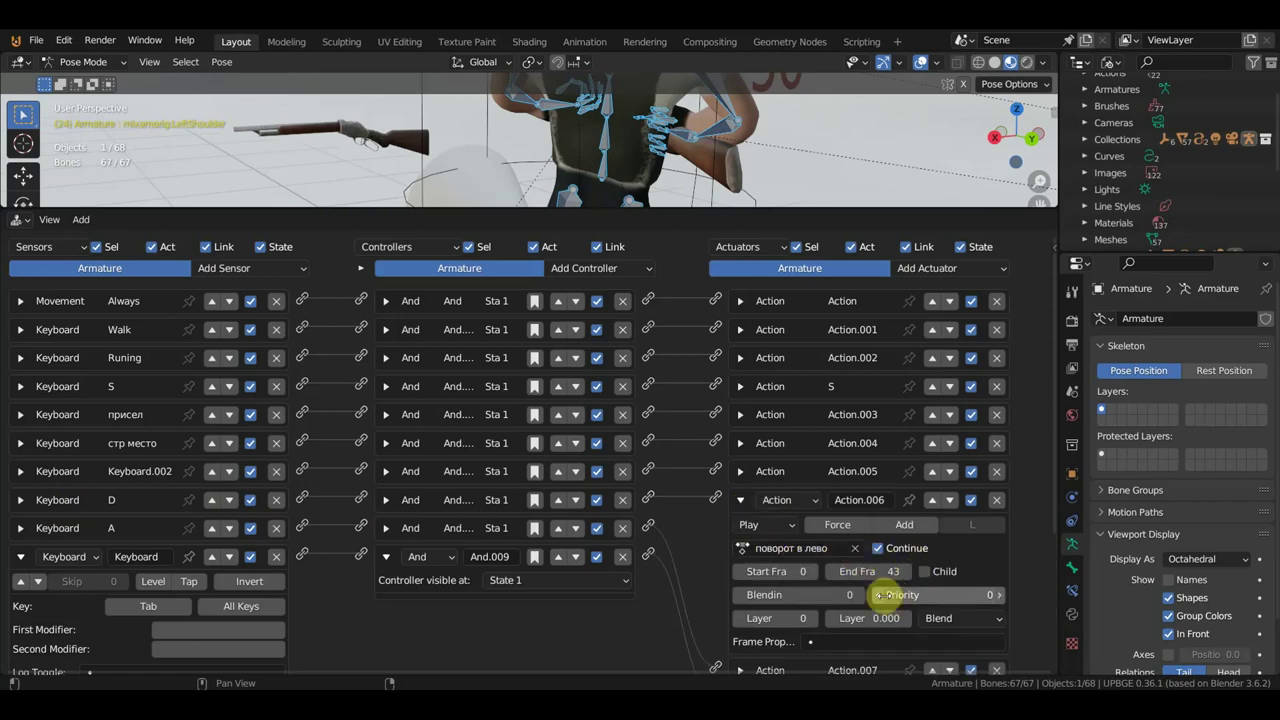
click(893, 572)
text(25)
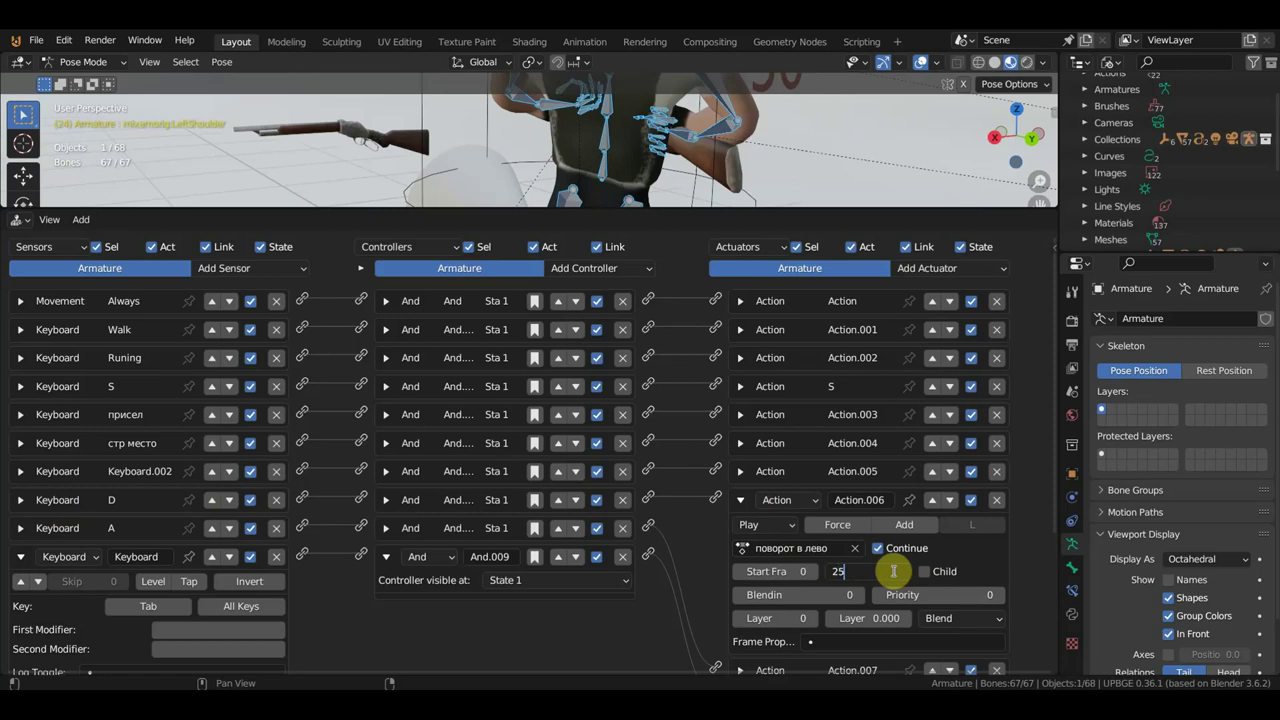
key(Return)
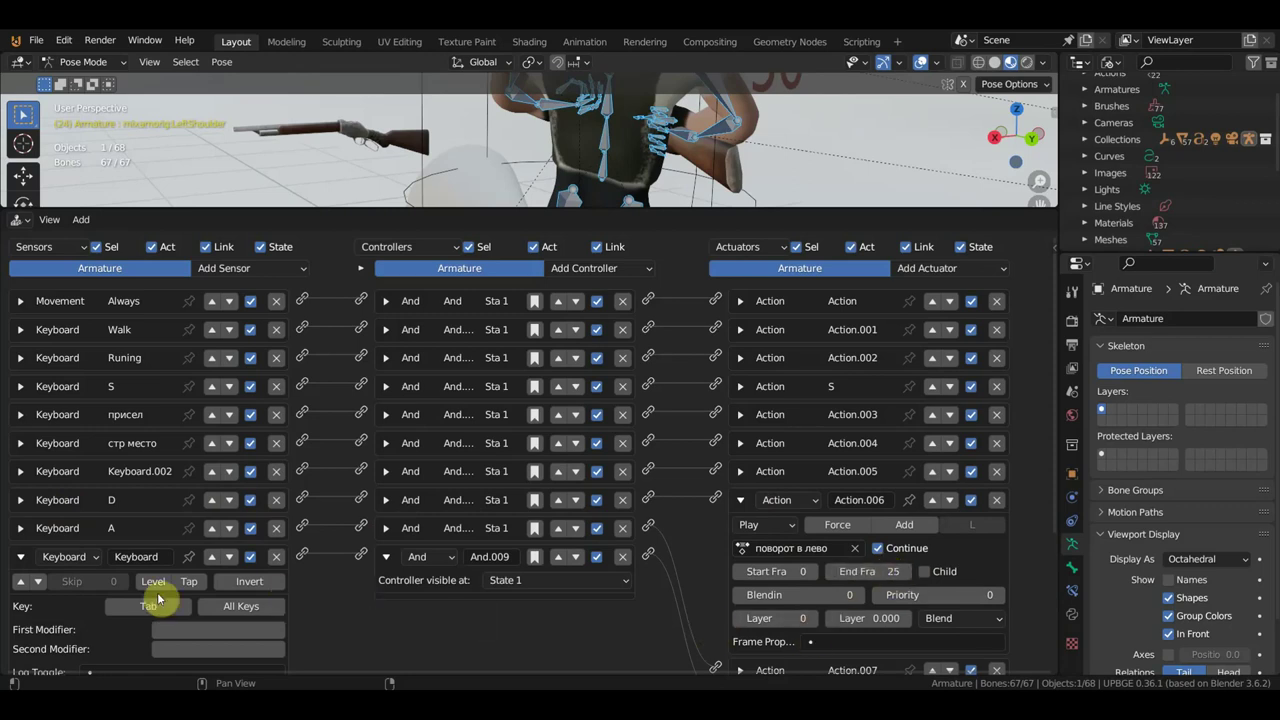
click(740, 502)
click(741, 502)
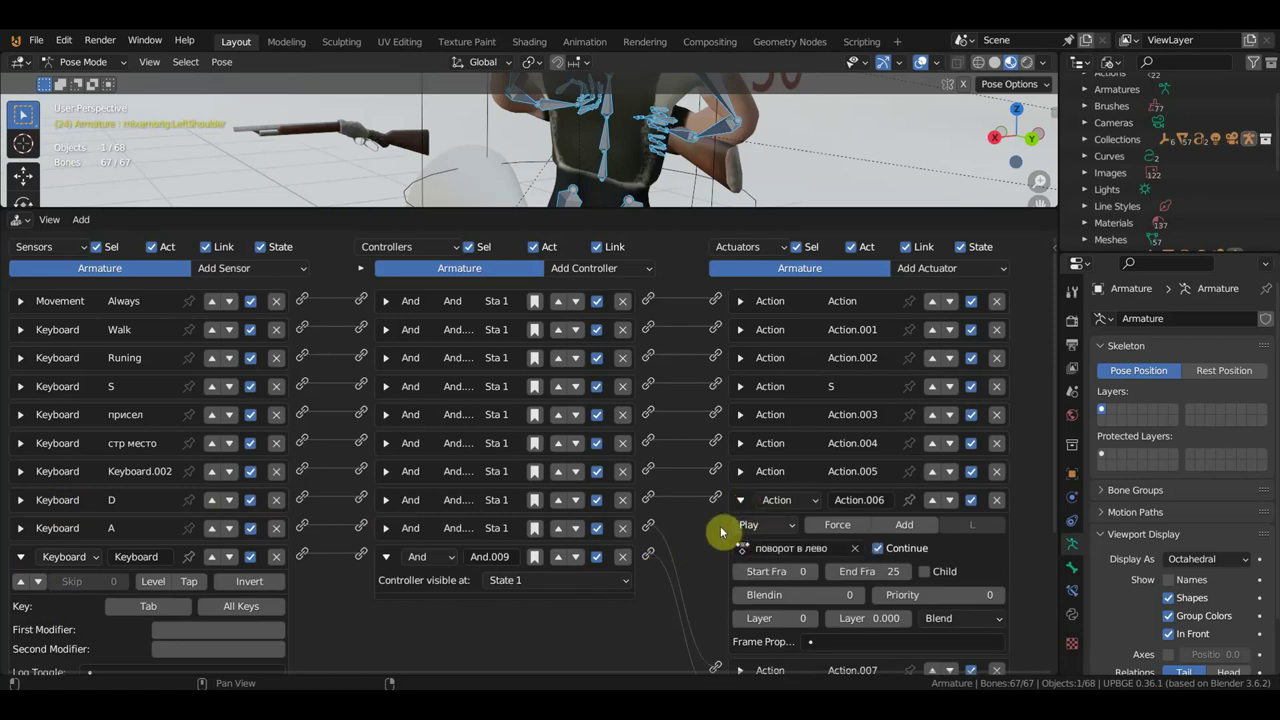
click(740, 501)
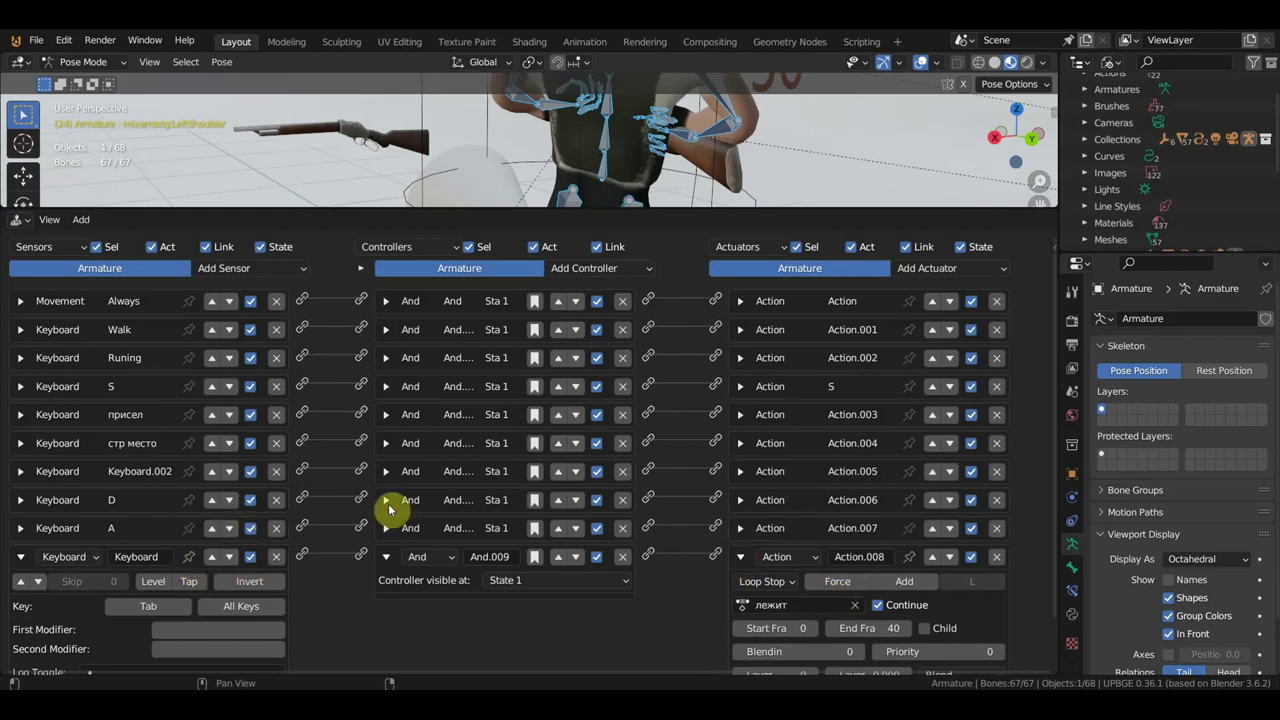
click(740, 501)
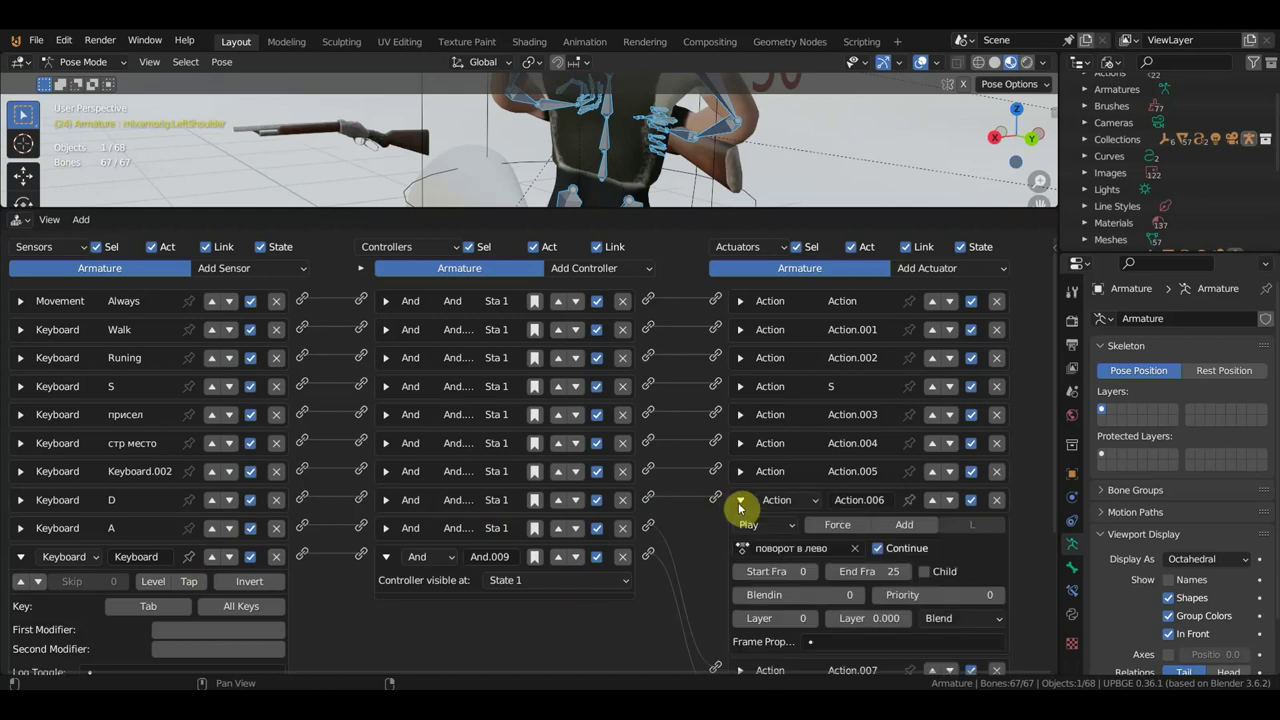
click(754, 530)
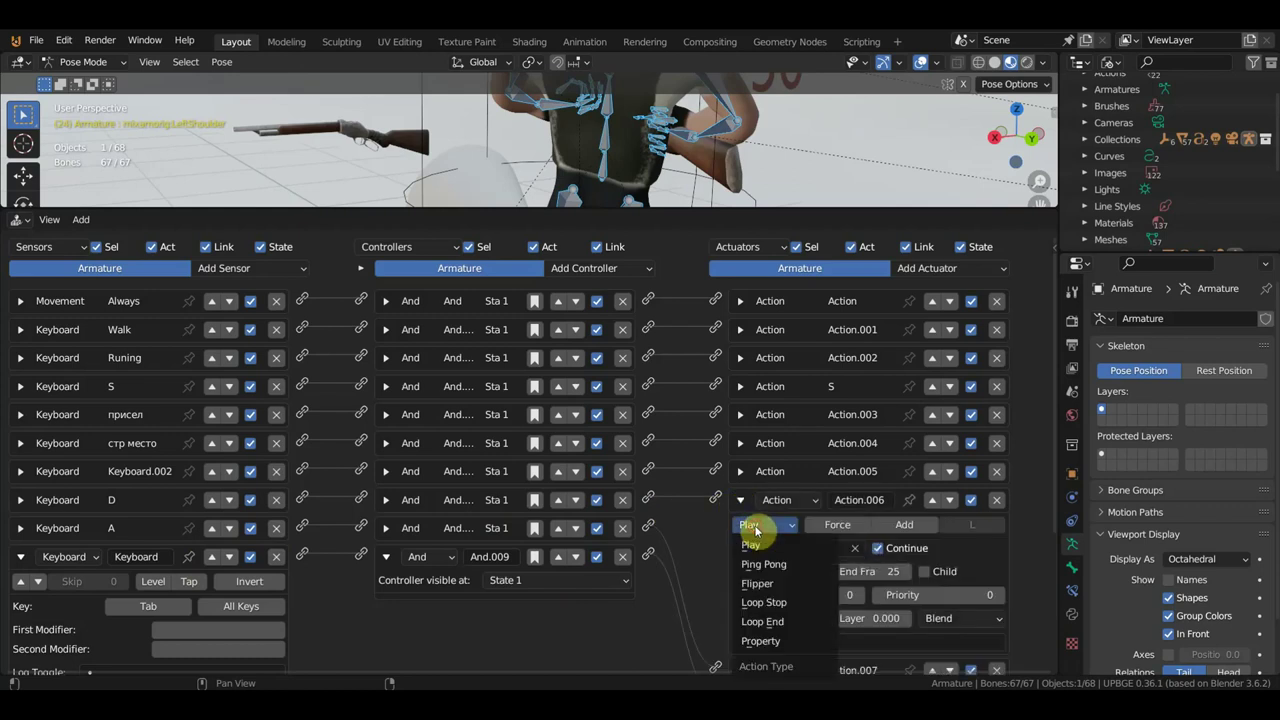
click(775, 603)
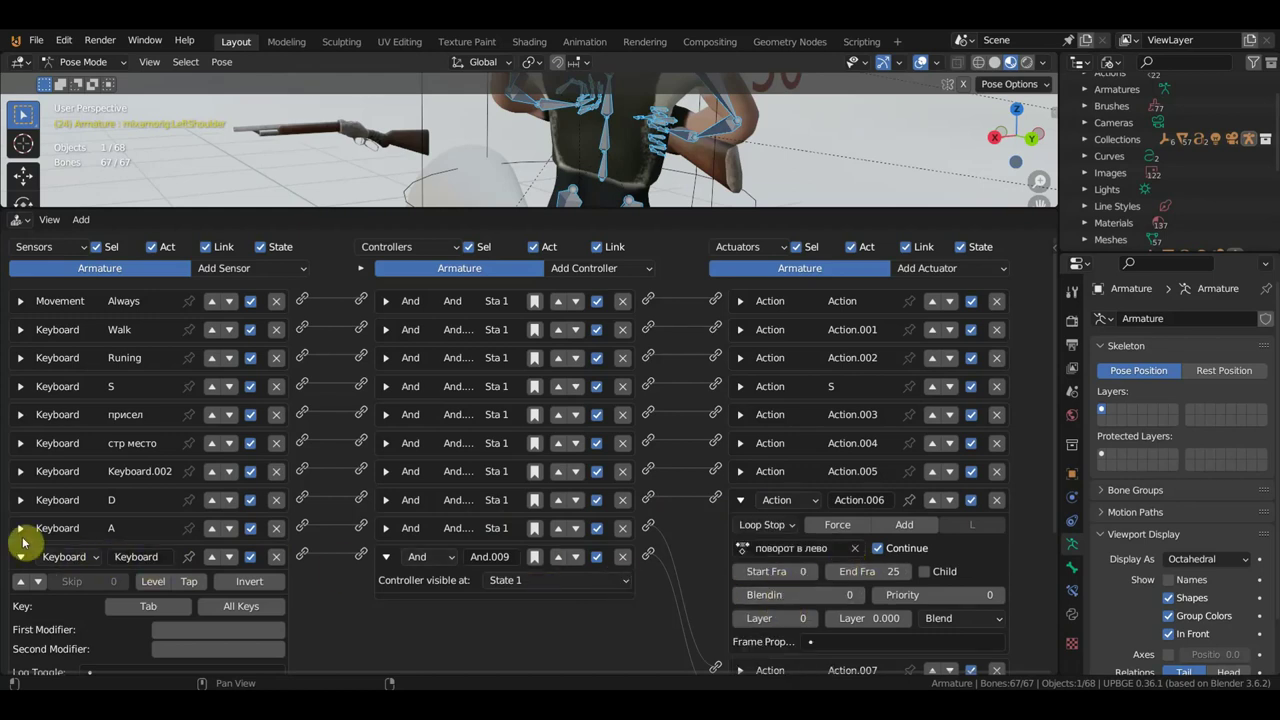
click(20, 530)
click(20, 528)
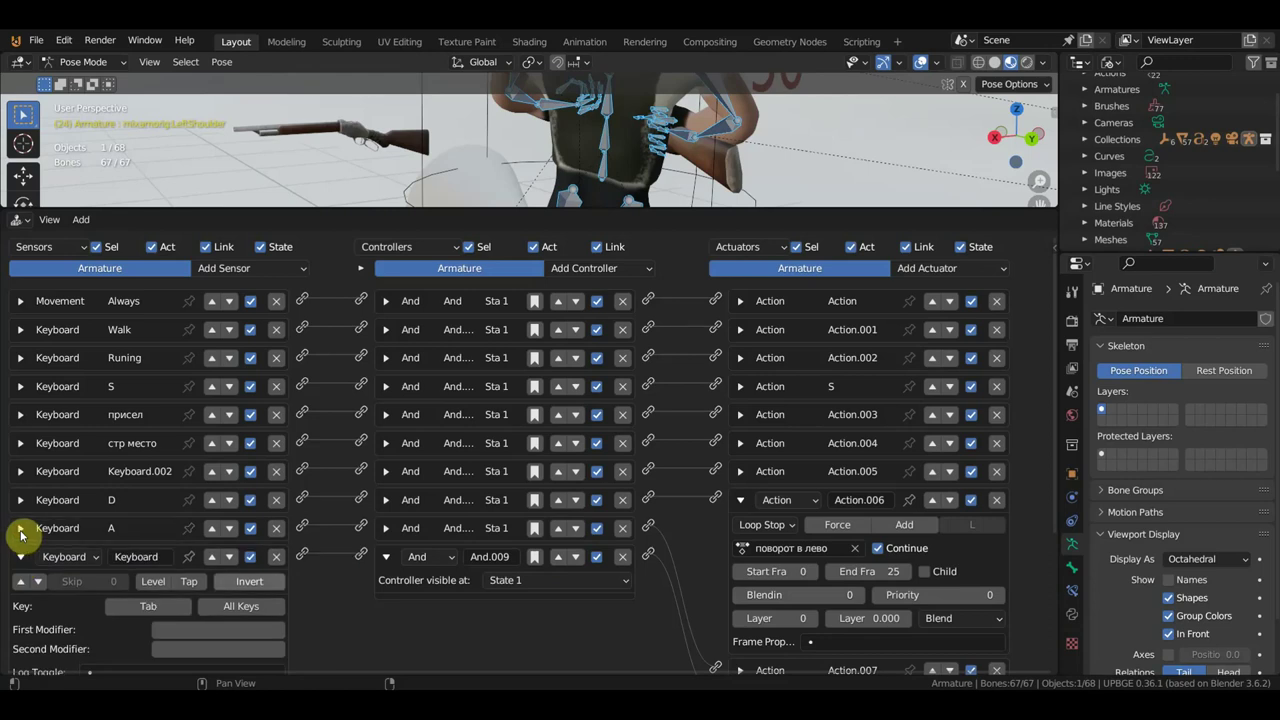
click(740, 500)
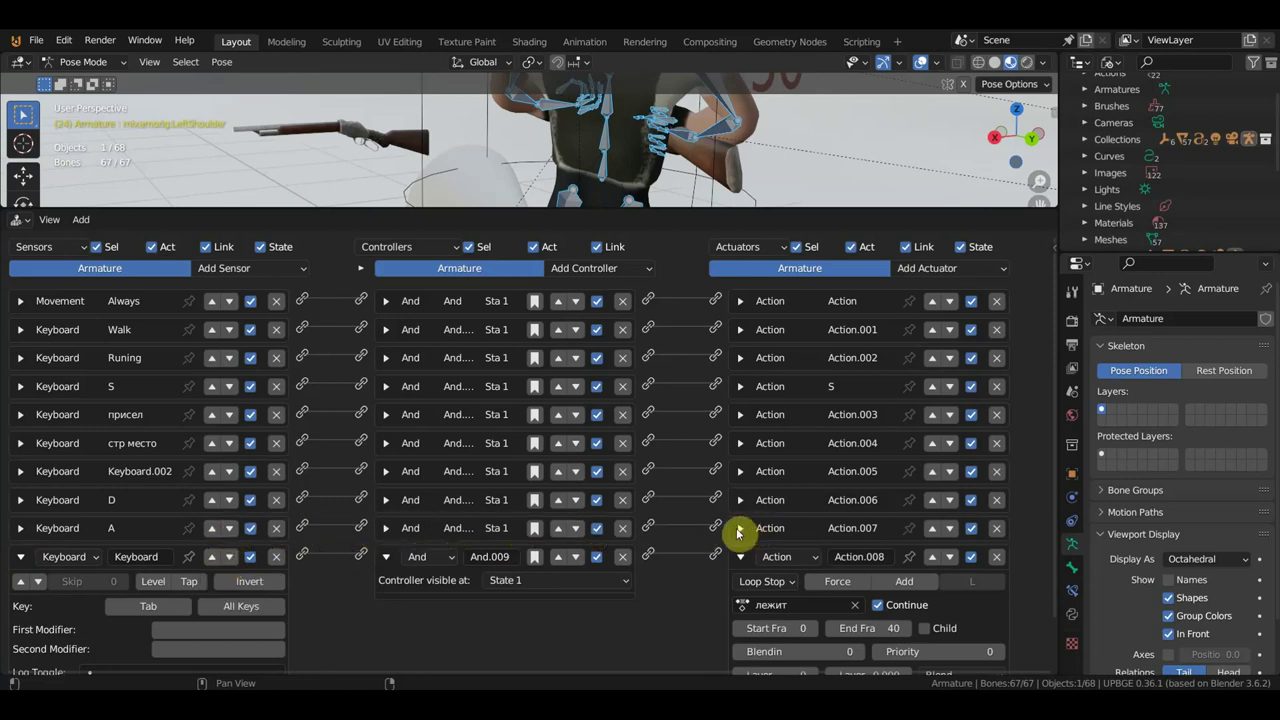
Set Action.007 to Loop Stop with End Frame 25
click(736, 528)
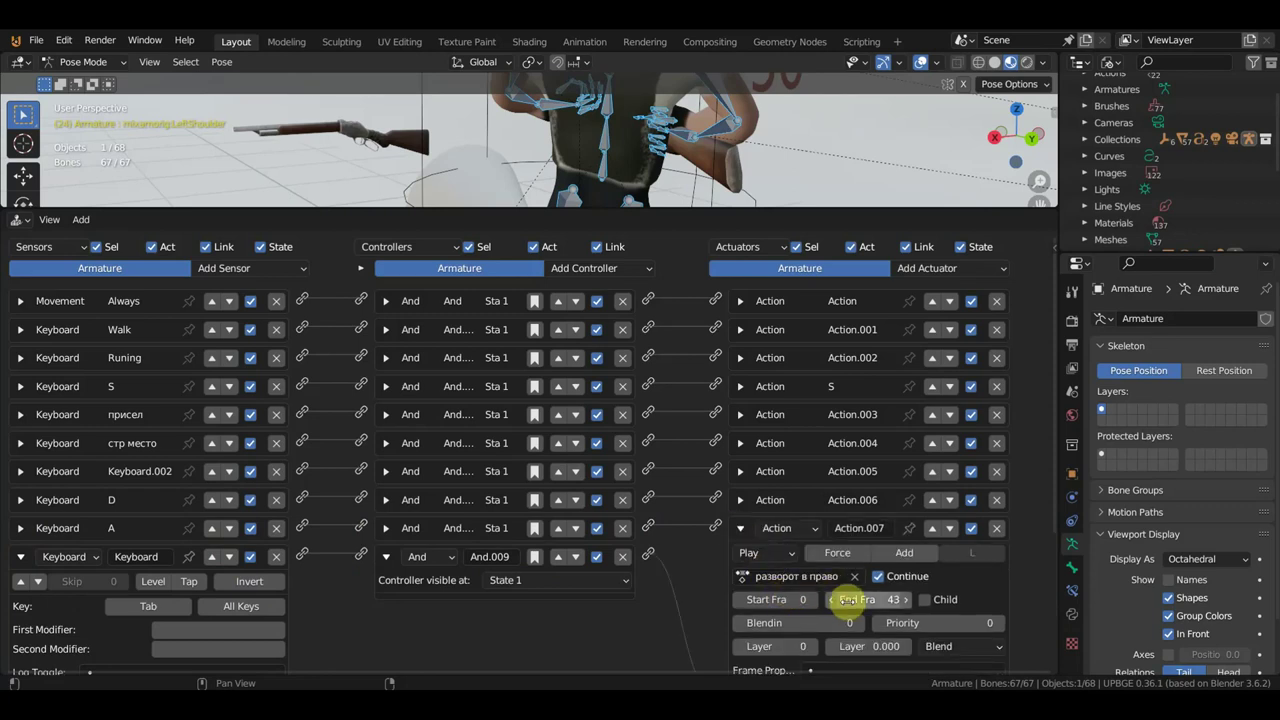
click(789, 554)
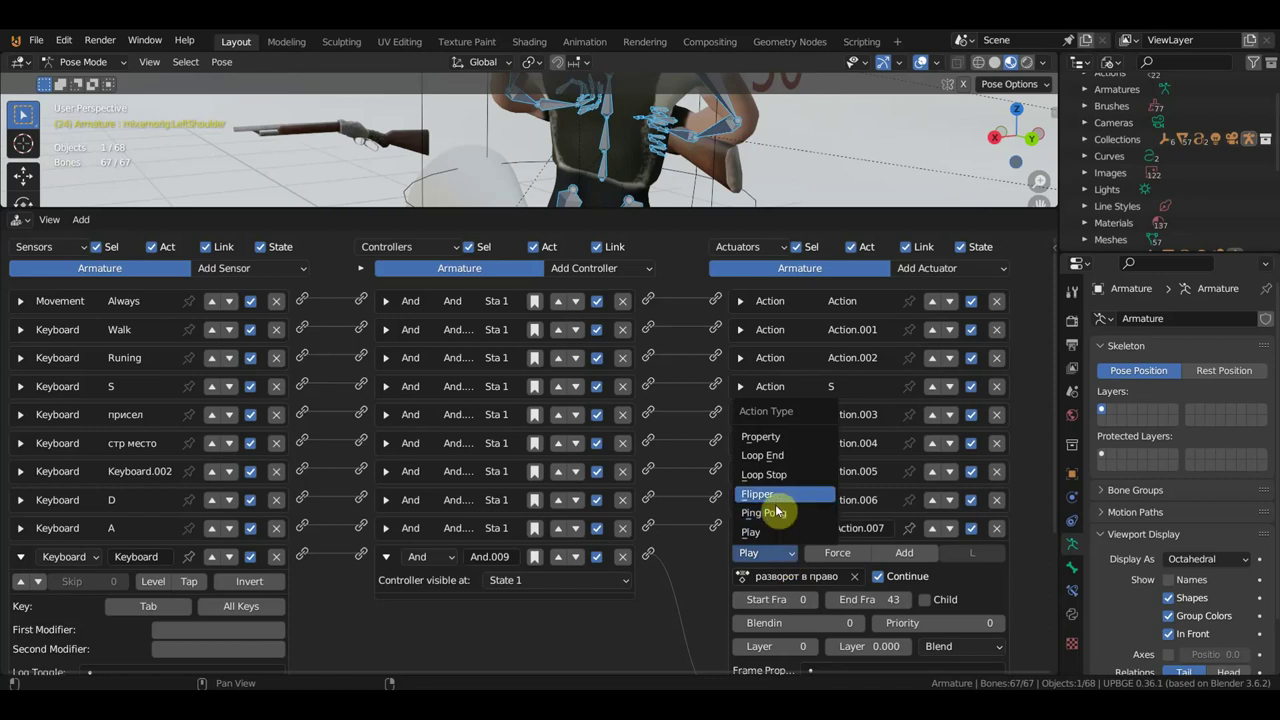
click(782, 476)
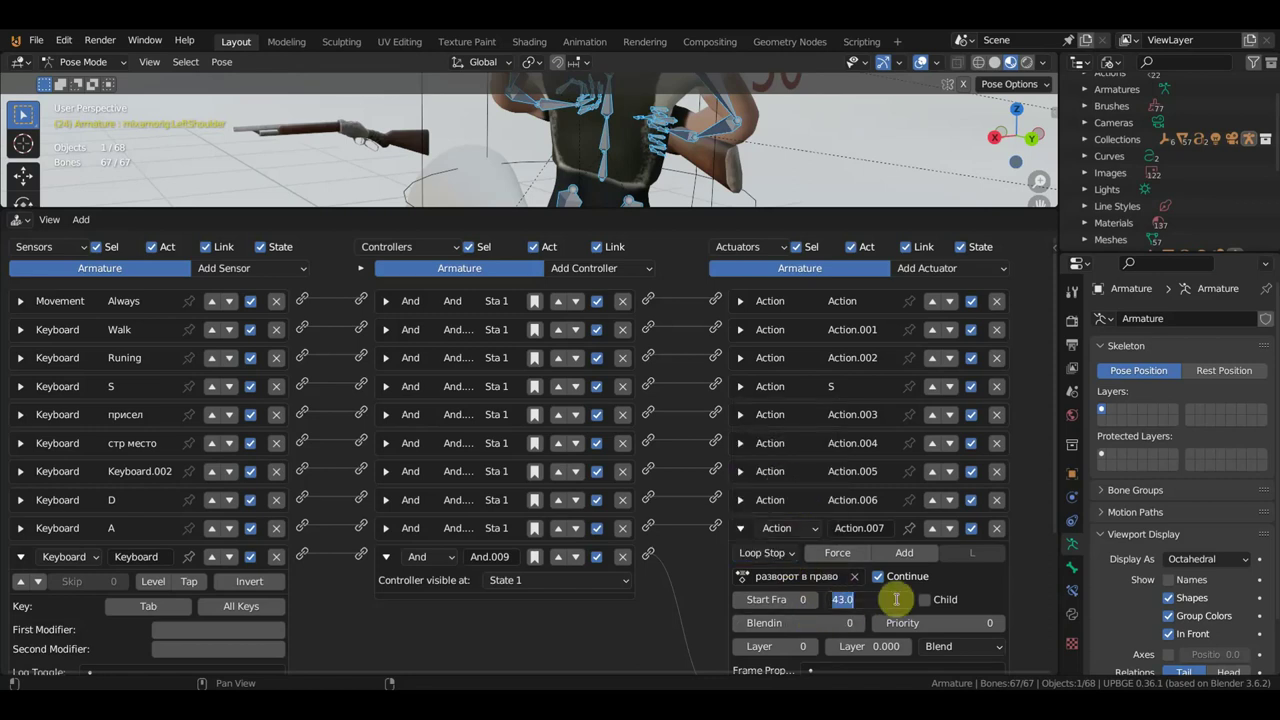
key(Return)
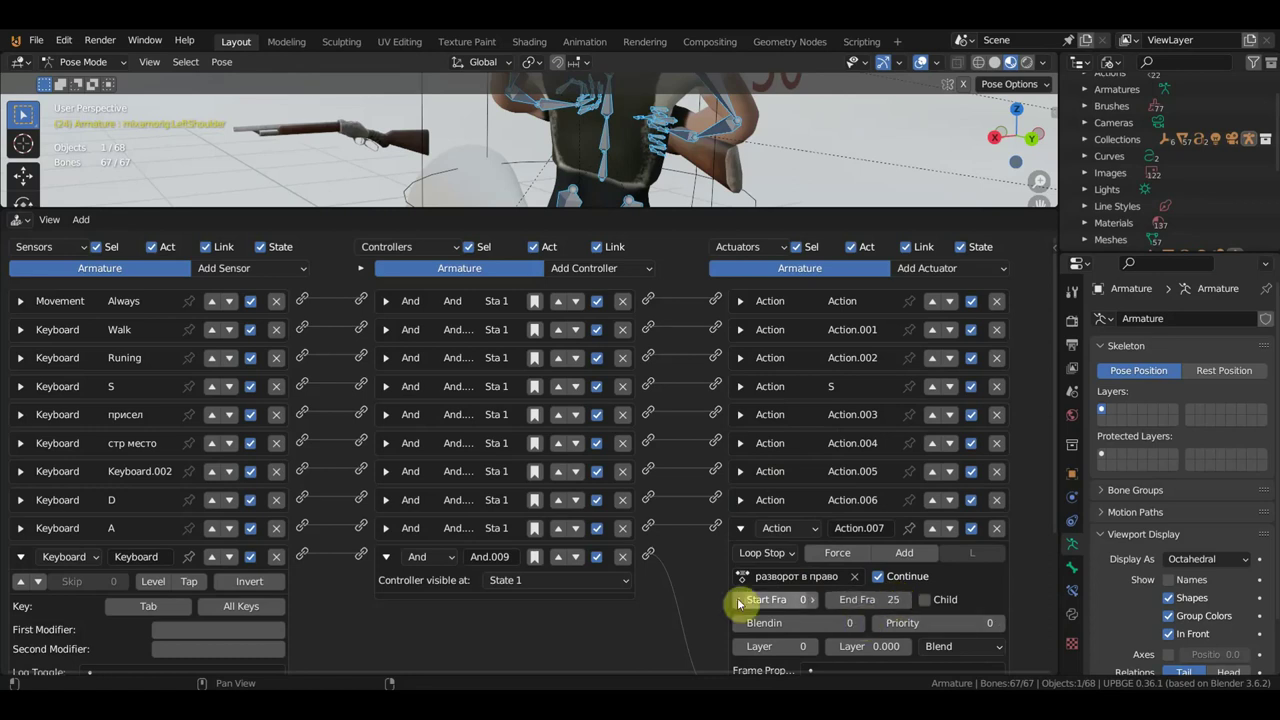
click(741, 528)
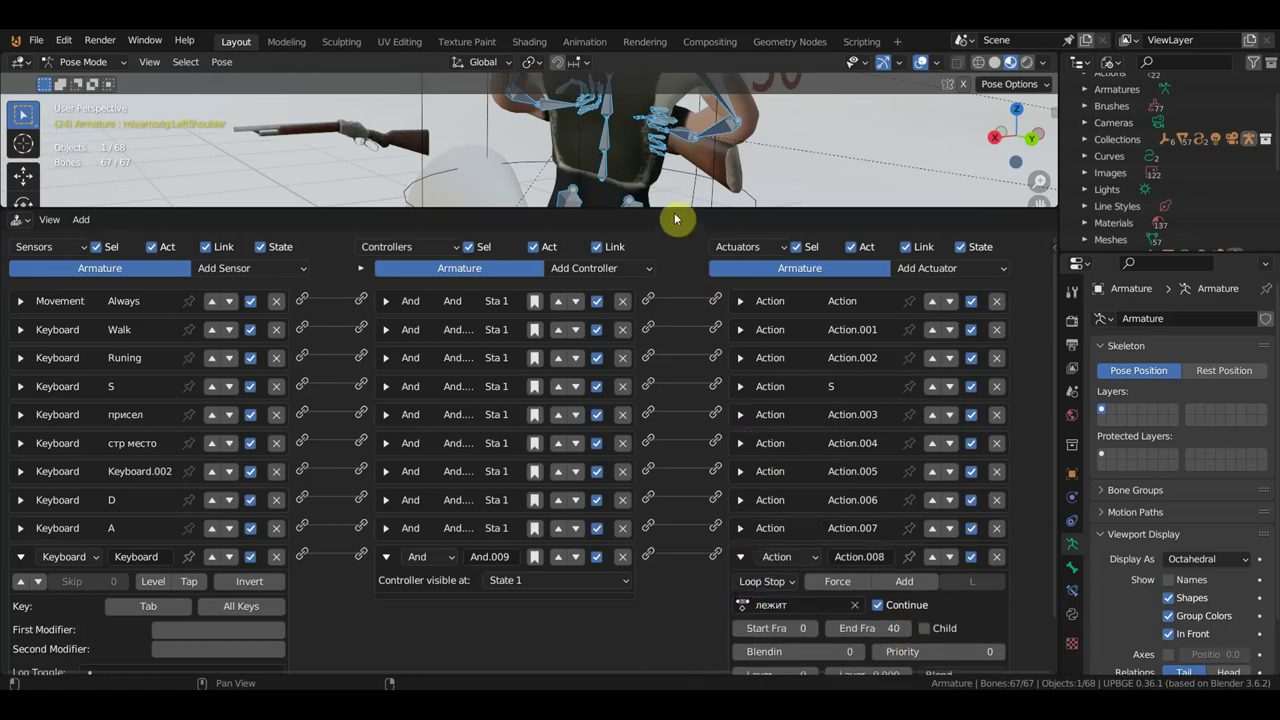
Enlarge the 3D view, look through the camera at the deselected cowboy, then restore the logic editor
drag(674, 208, 692, 636)
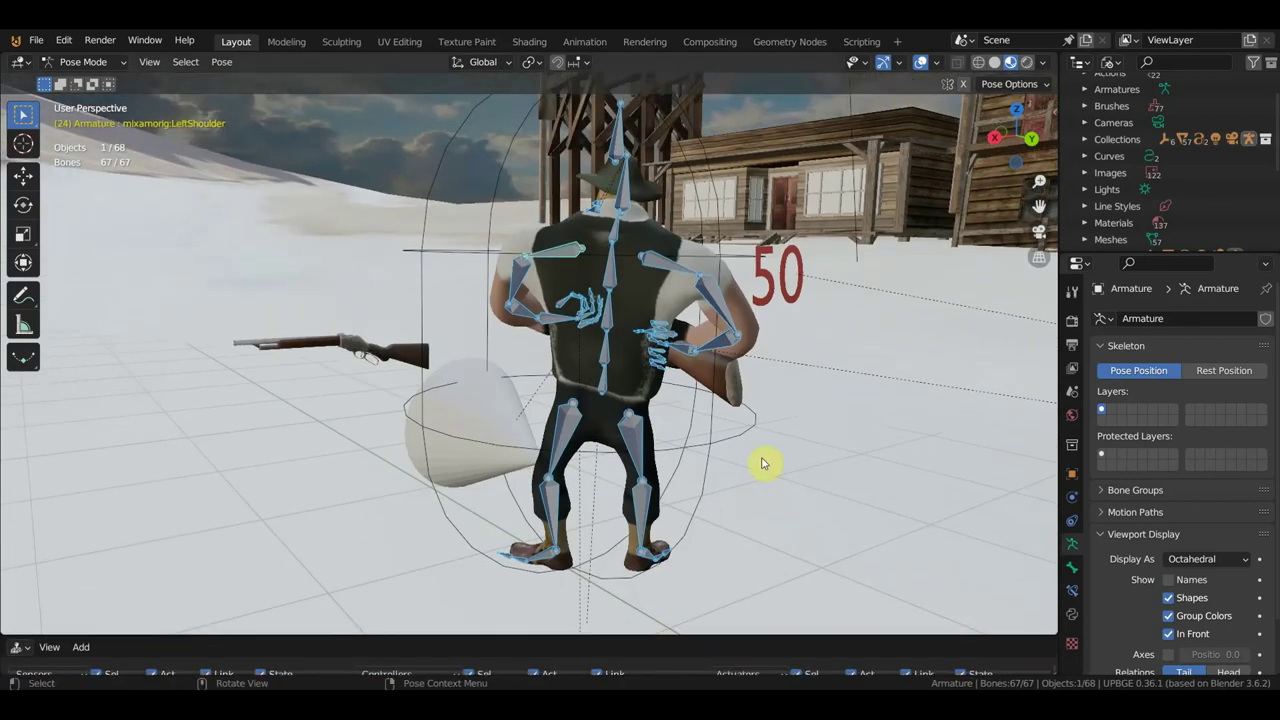
key(KP_0)
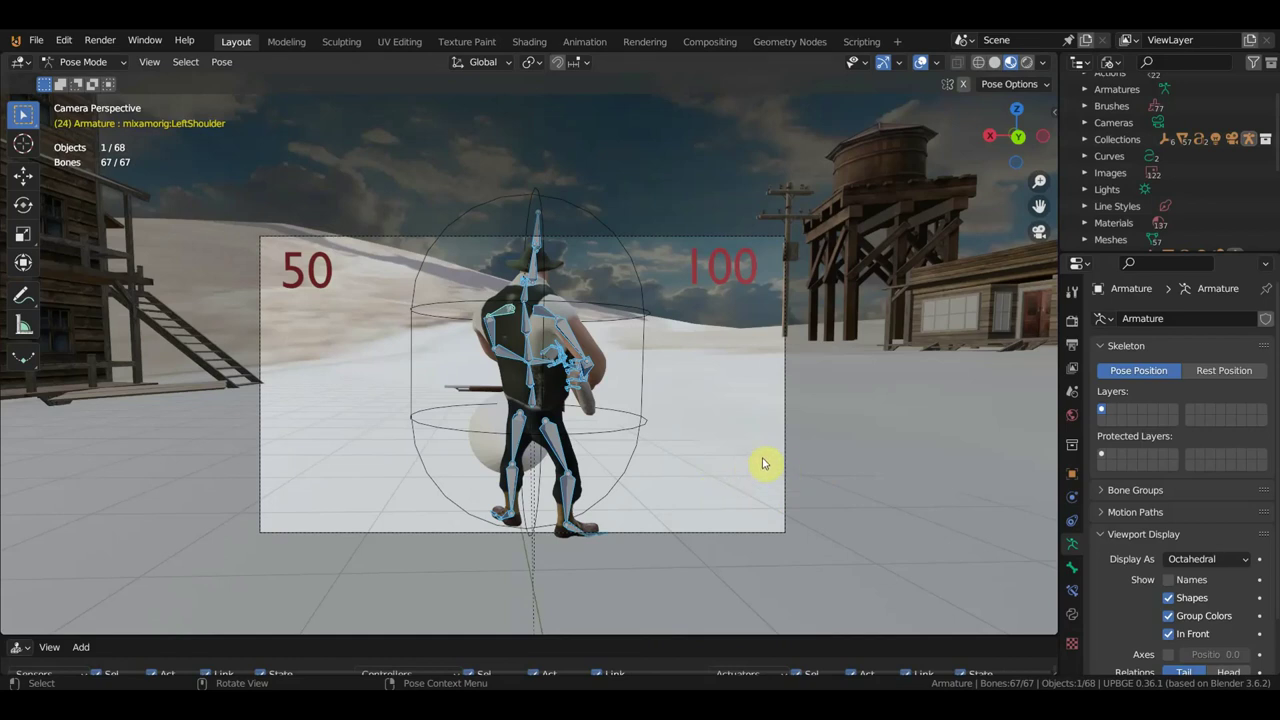
click(813, 437)
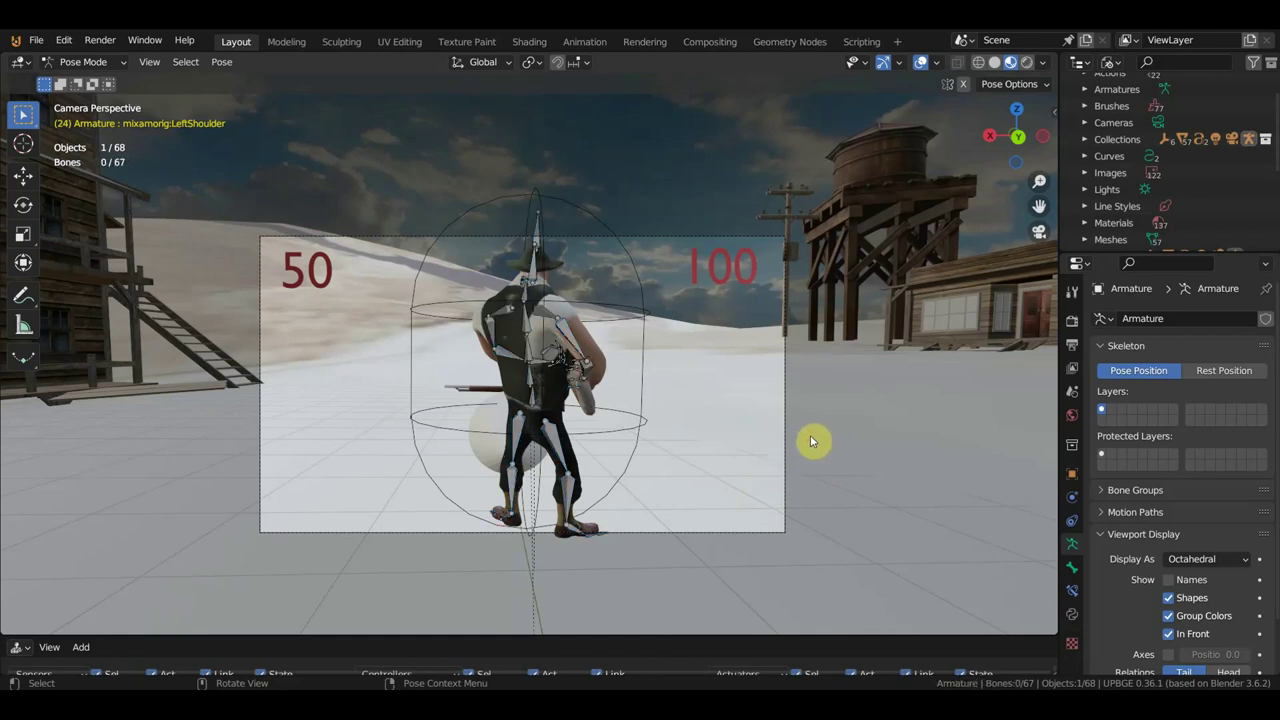
scroll(810, 446, up, 1)
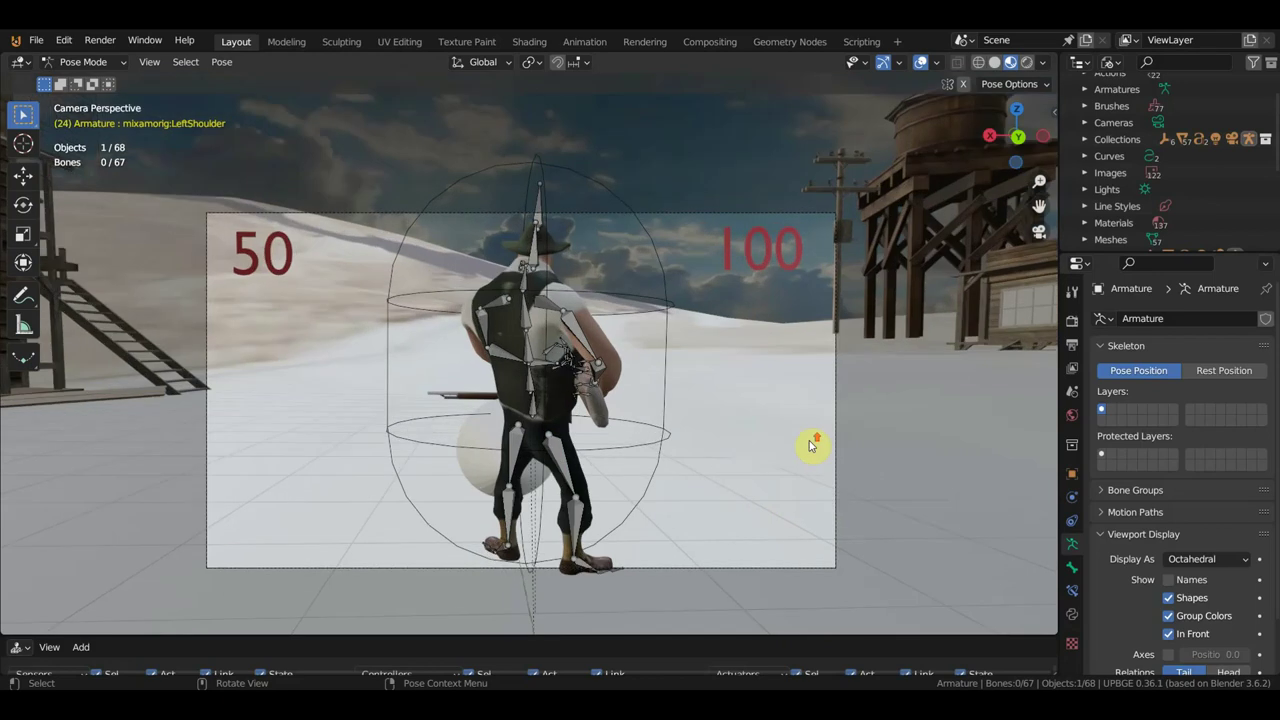
scroll(812, 444, up, 2)
shift+middle_drag(814, 443, 808, 408)
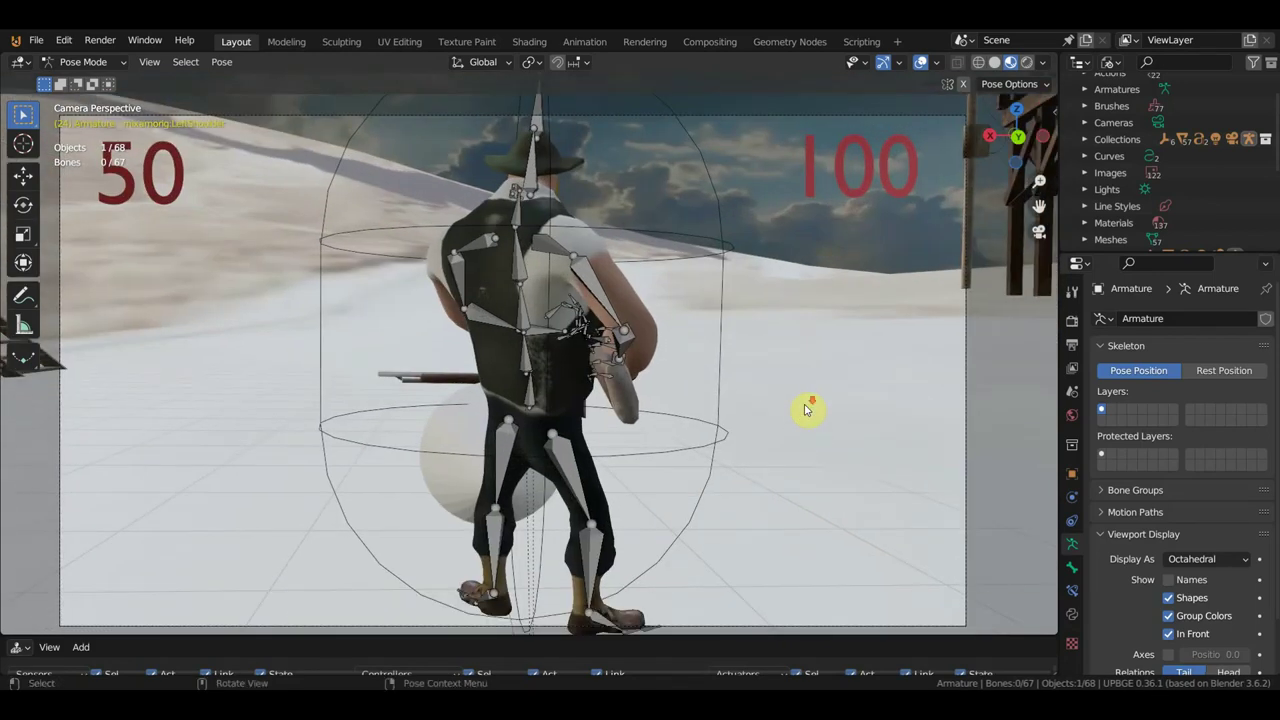
scroll(808, 408, down, 1)
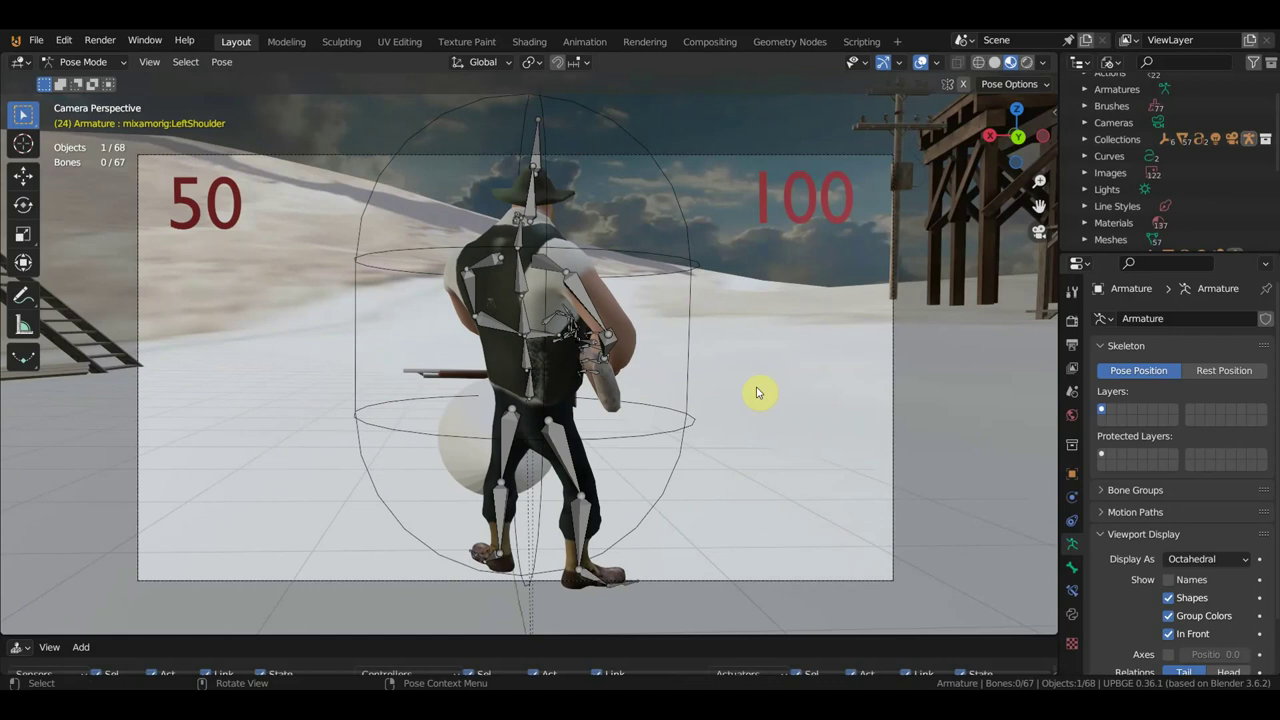
scroll(700, 405, down, 3)
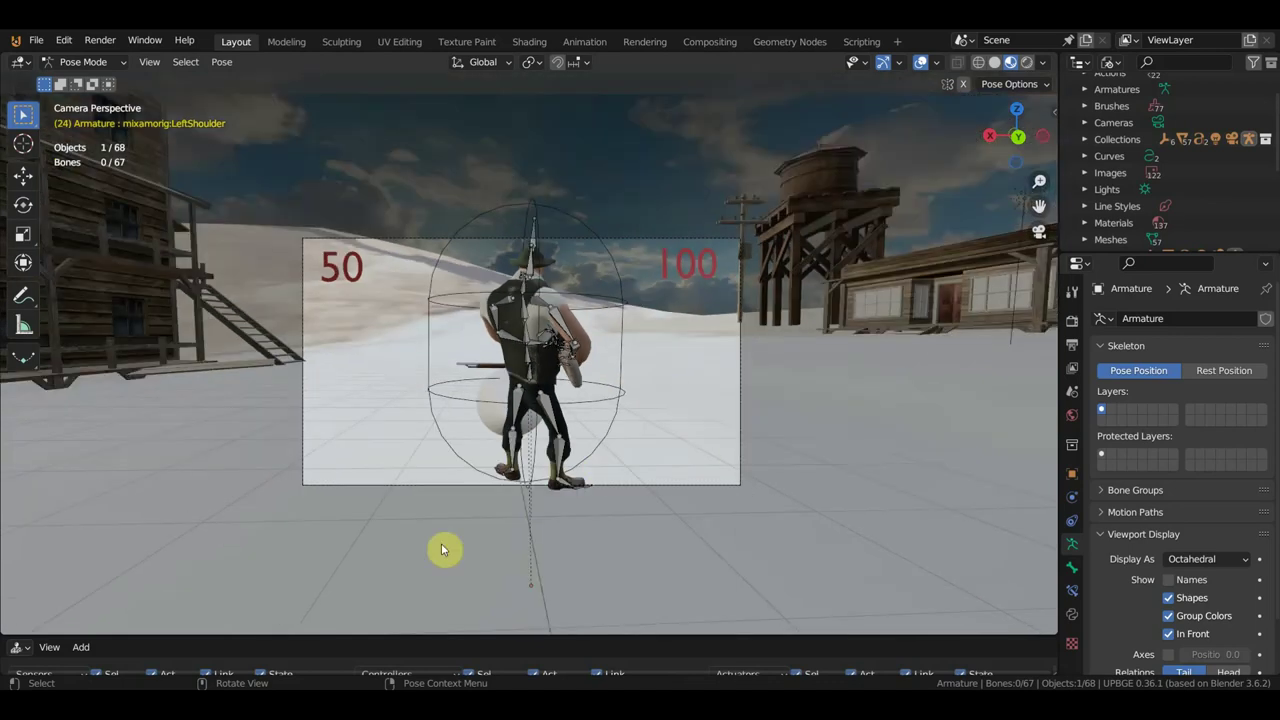
drag(389, 637, 475, 211)
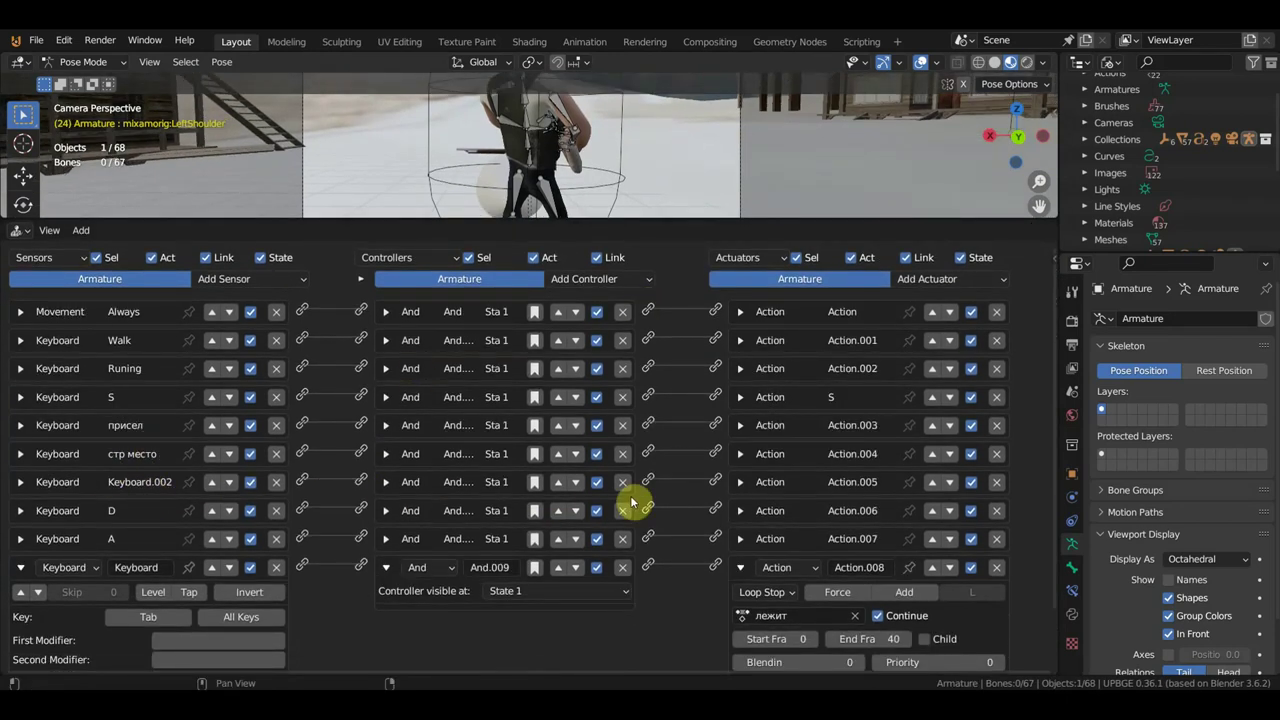
click(741, 482)
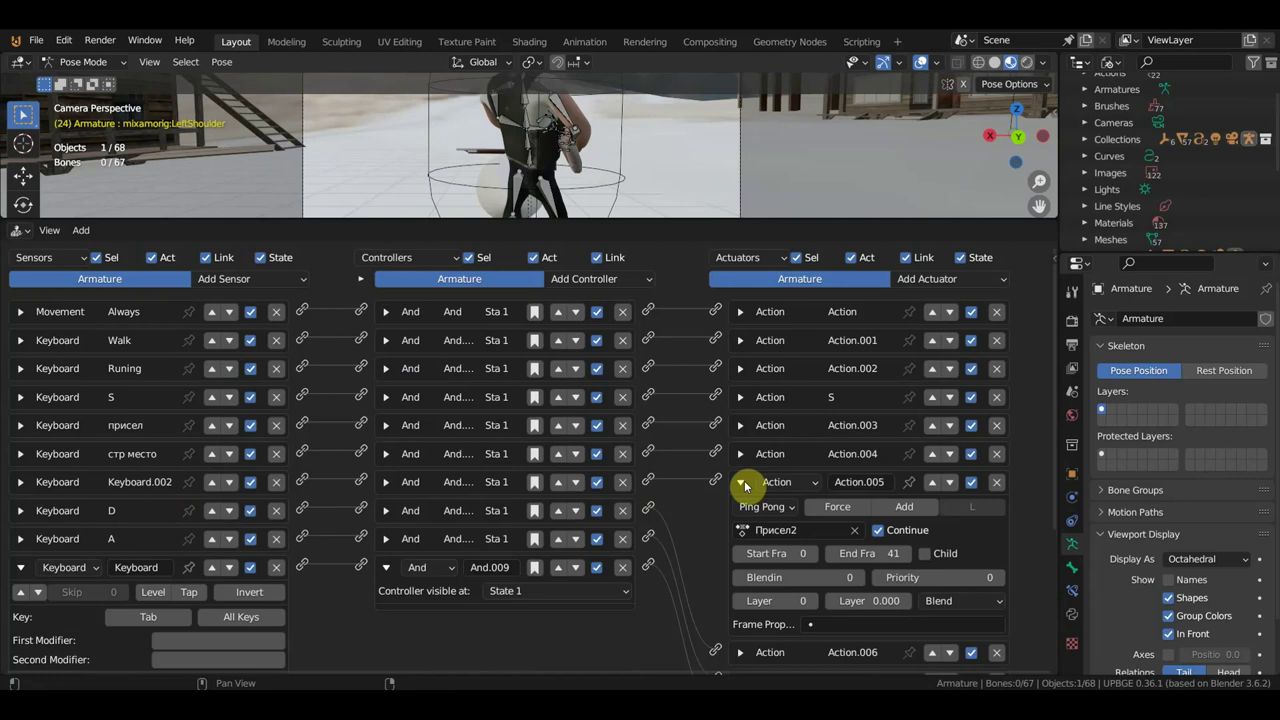
click(741, 482)
click(741, 511)
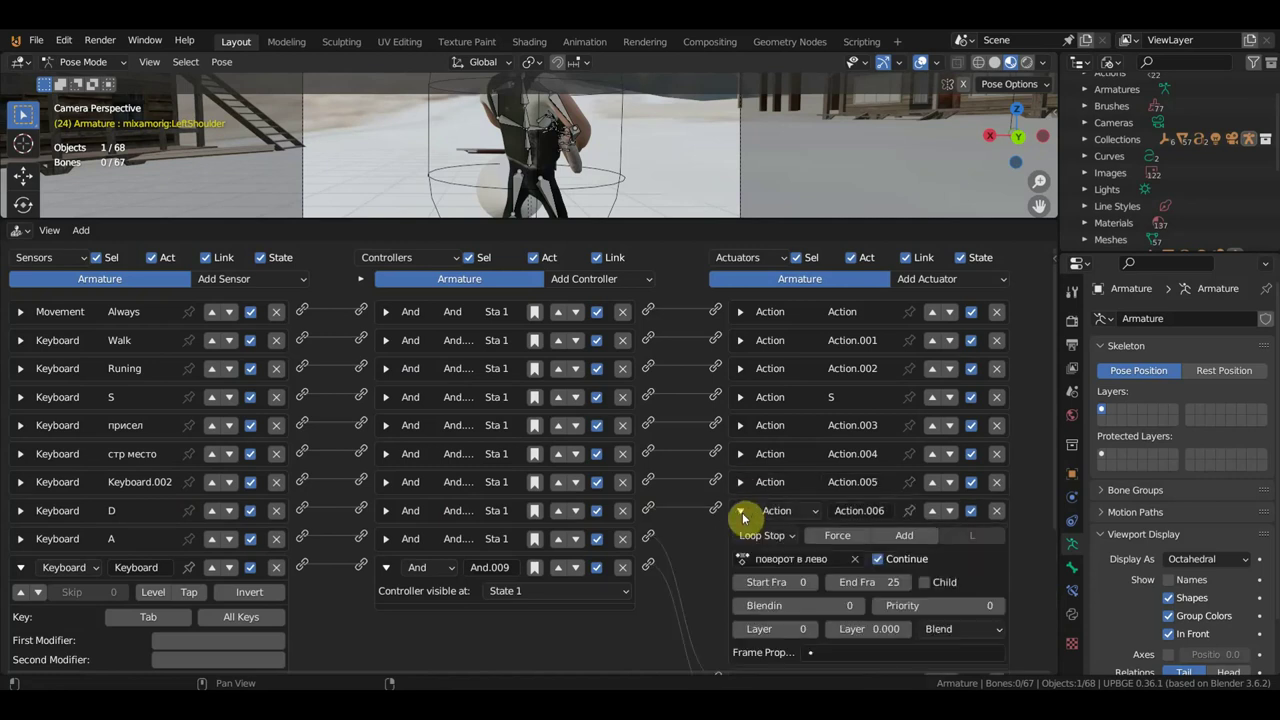
click(765, 537)
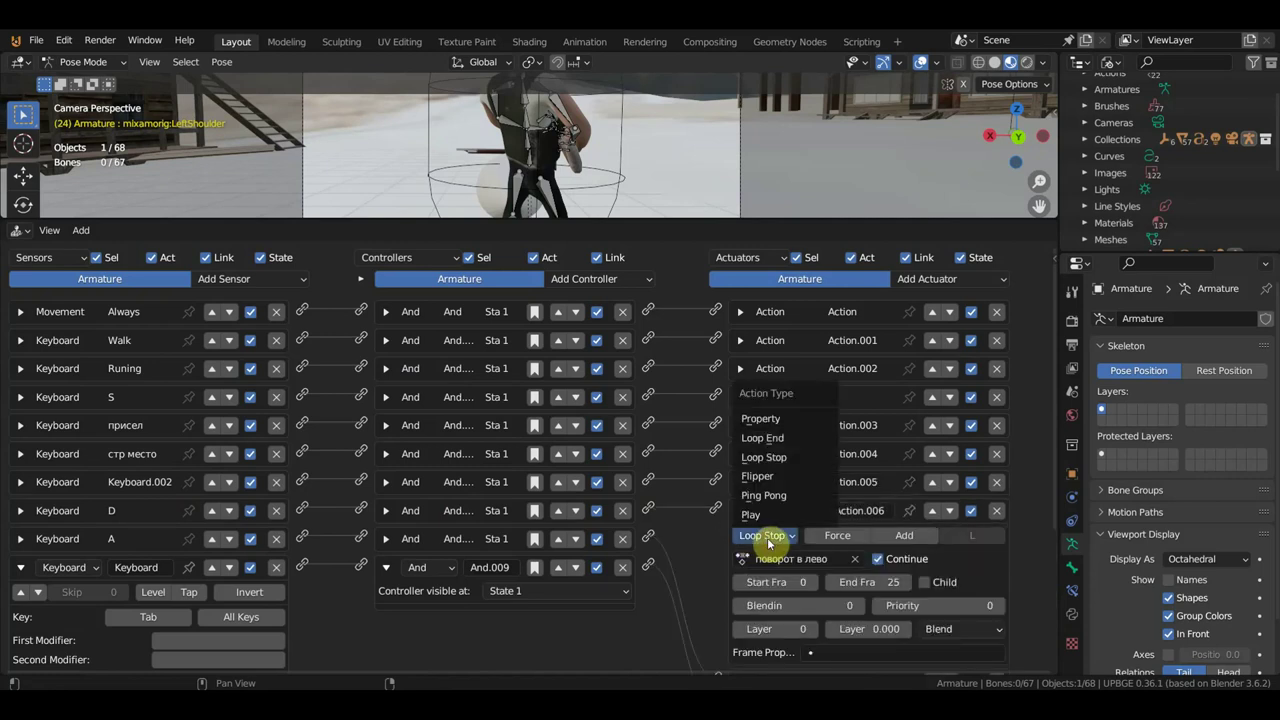
click(751, 537)
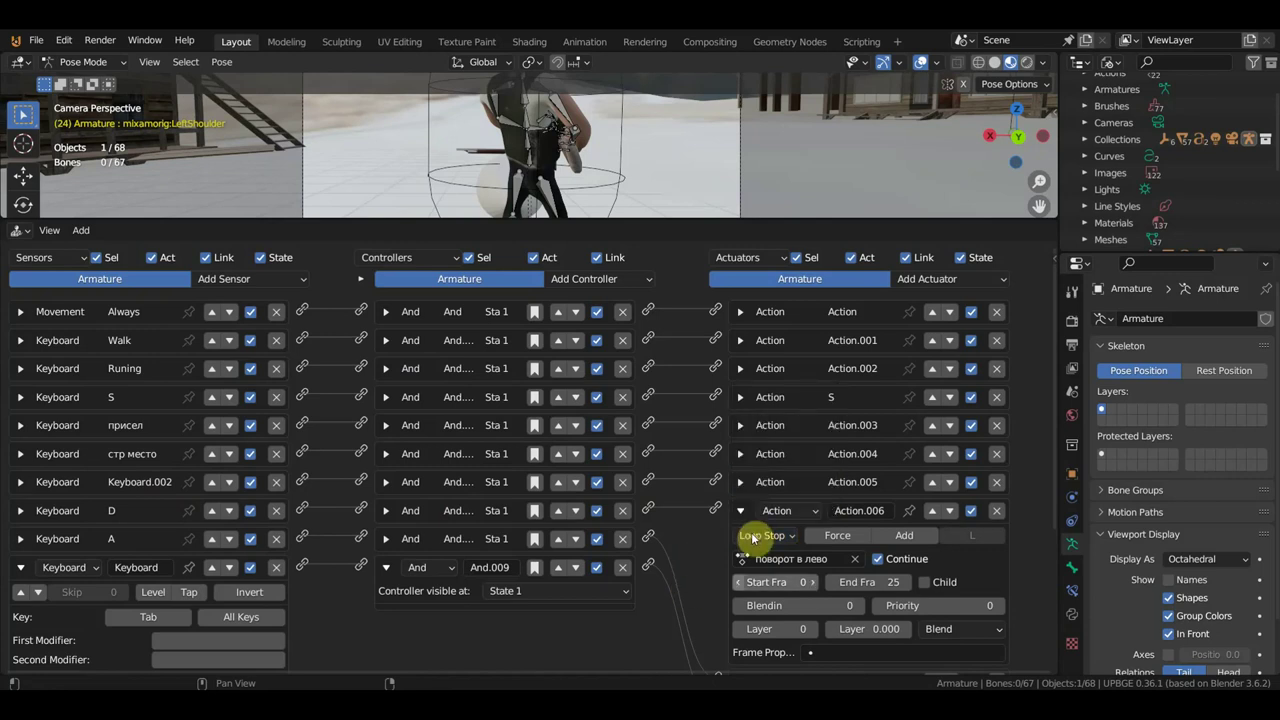
click(740, 511)
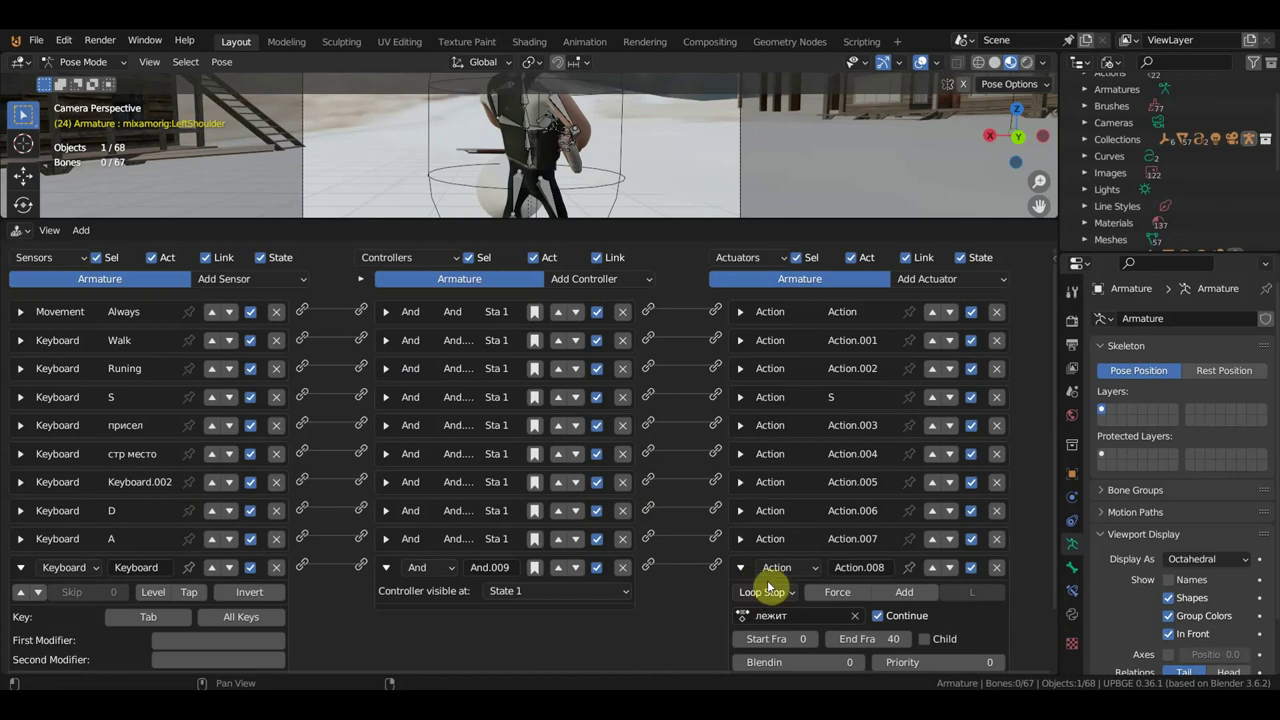
ctrl+middle_drag(766, 606, 713, 619)
scroll(680, 614, up, 2)
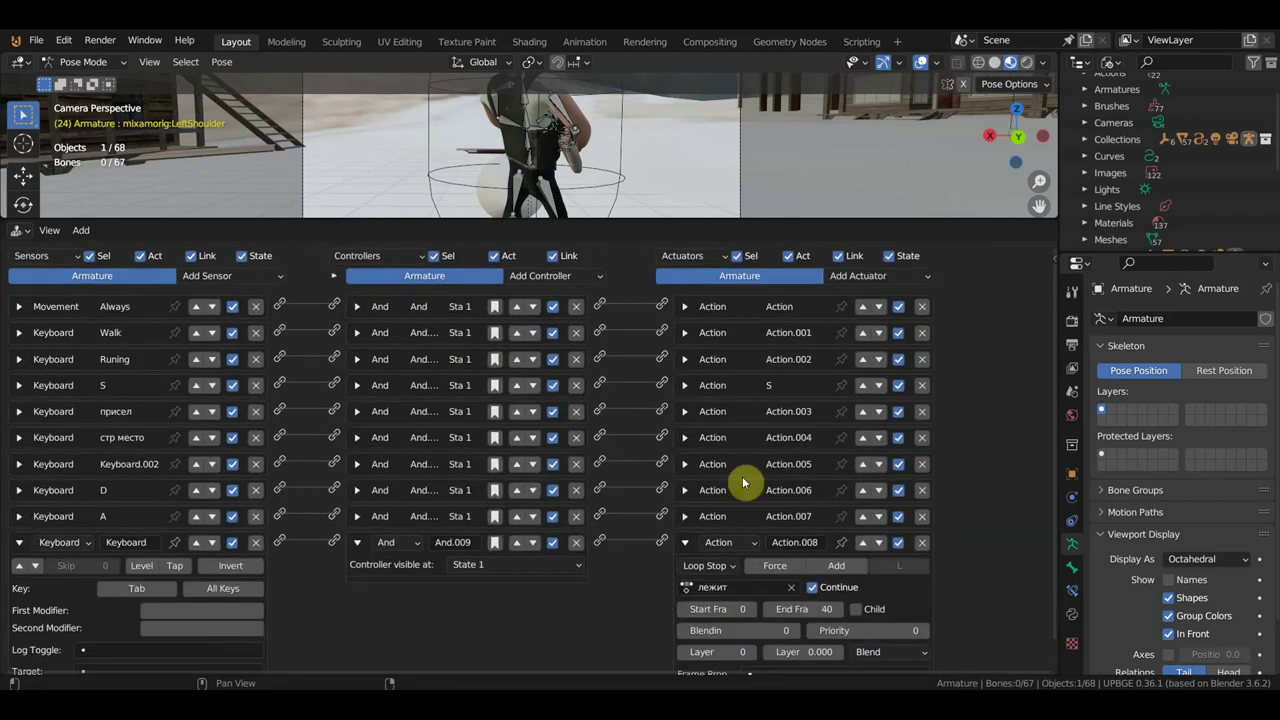
click(684, 362)
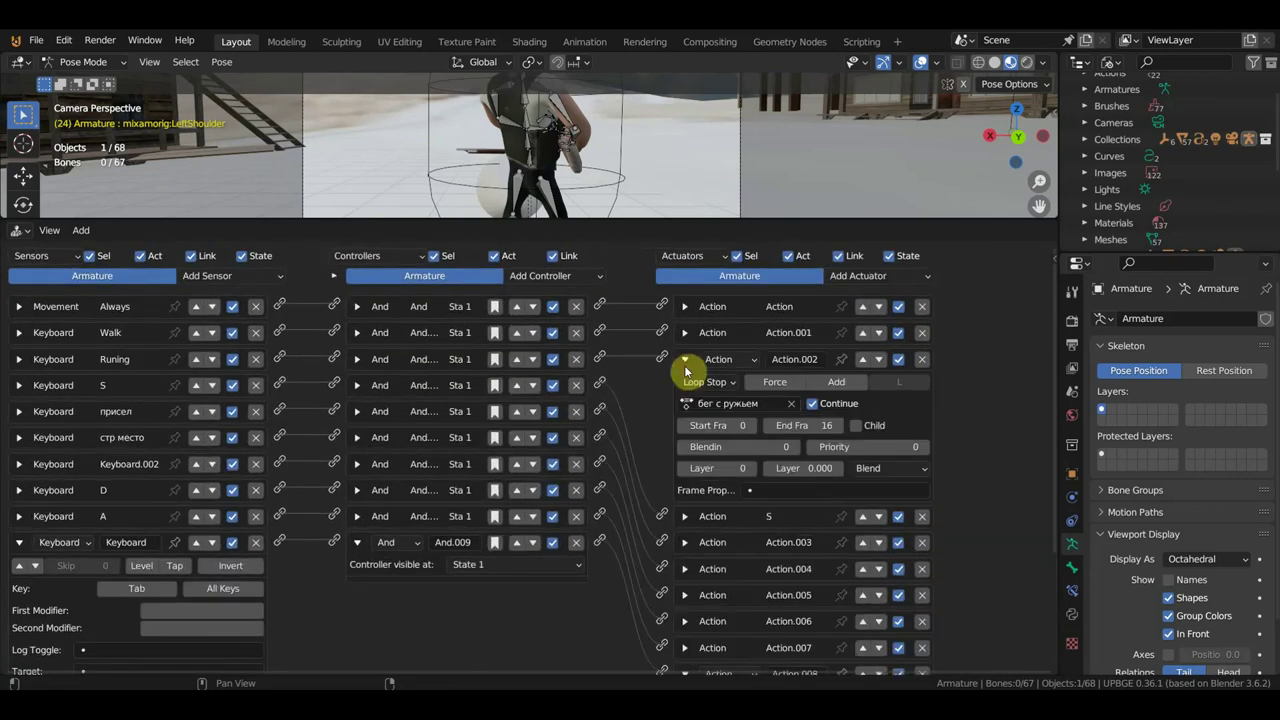
click(688, 364)
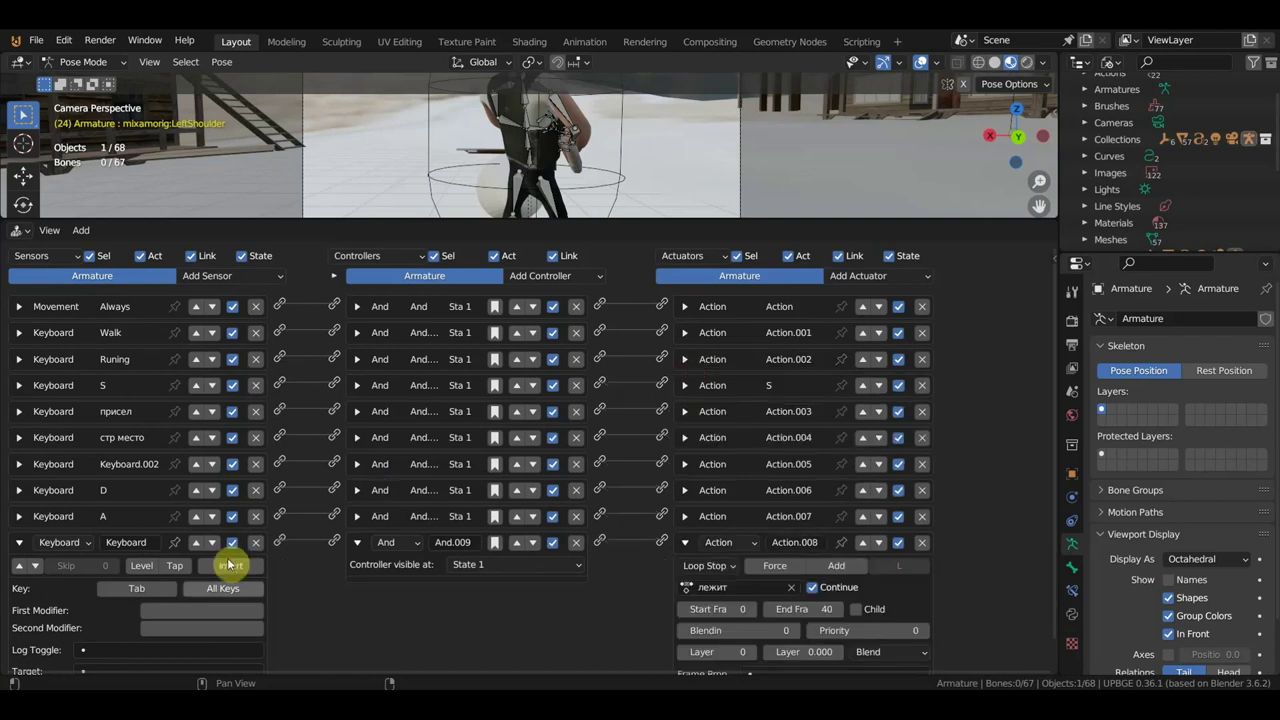
click(684, 491)
click(684, 491)
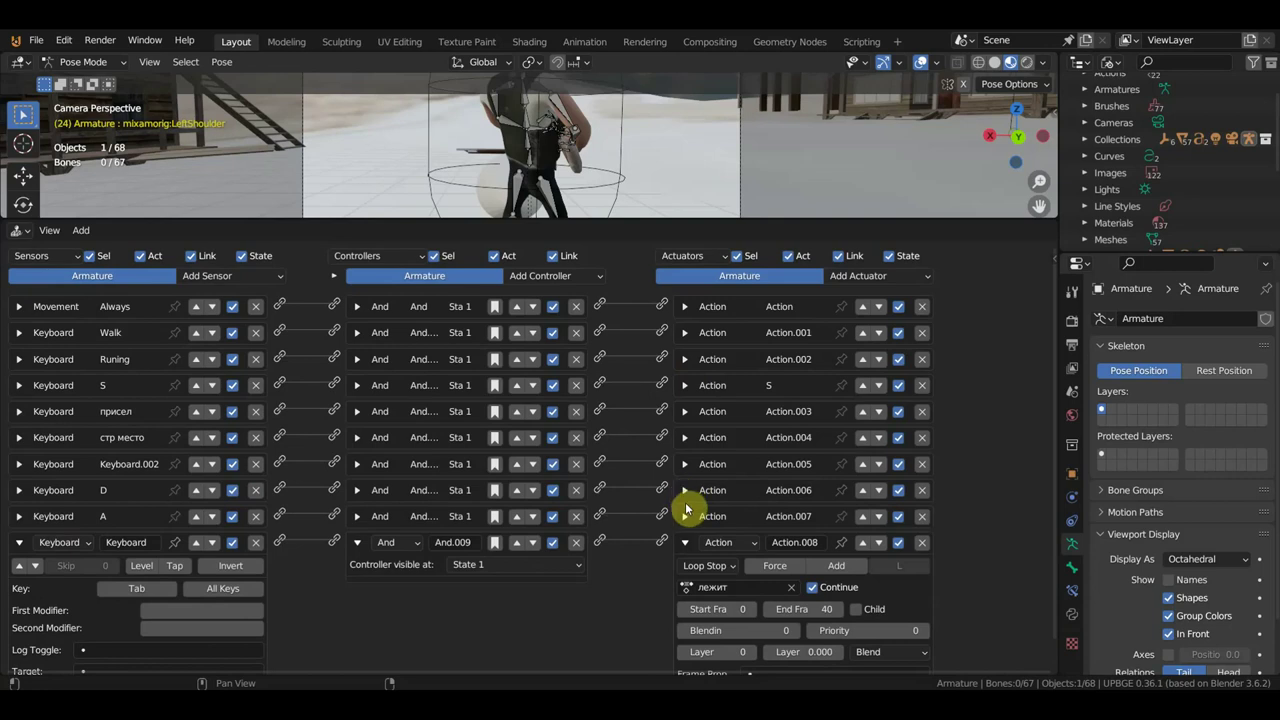
click(685, 517)
click(685, 517)
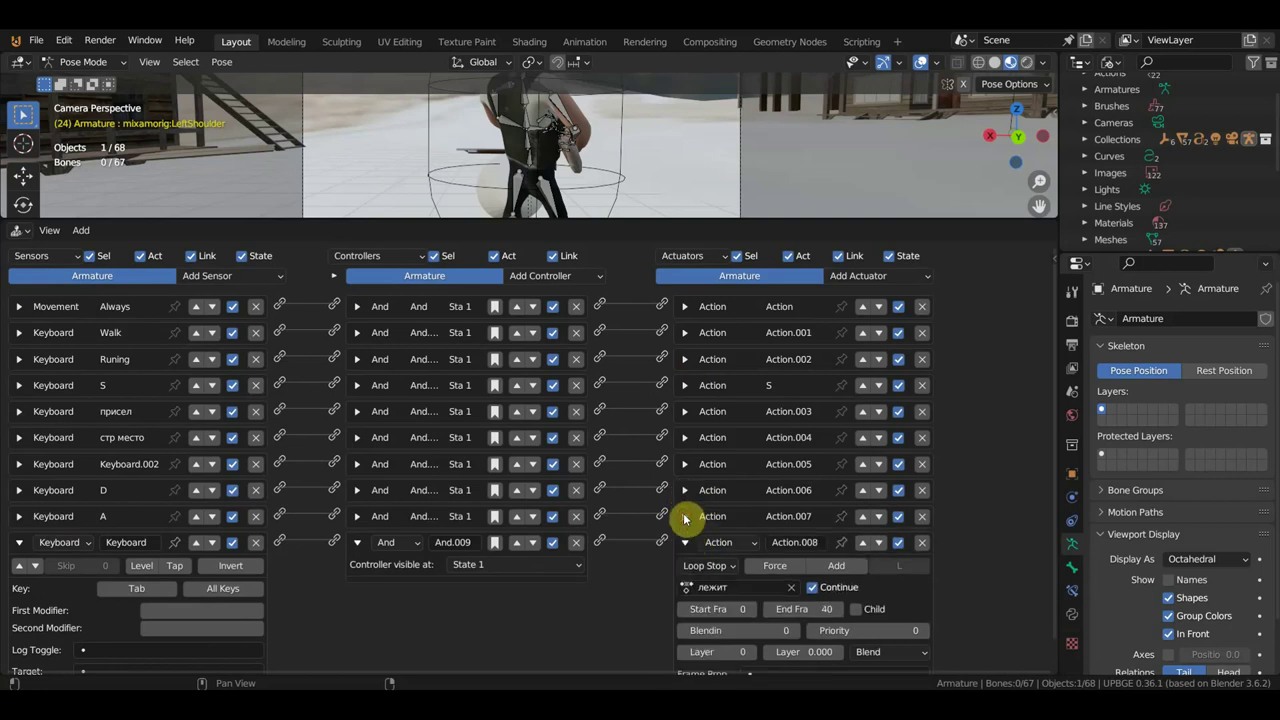
click(685, 517)
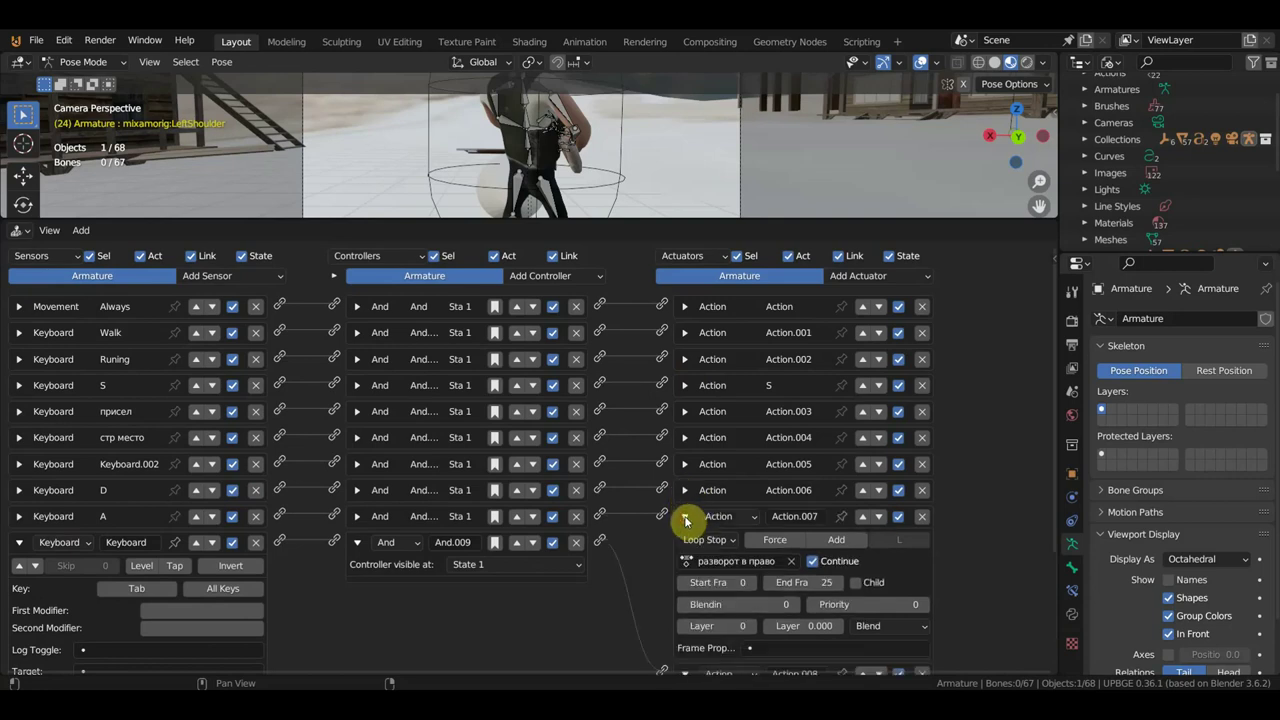
click(685, 517)
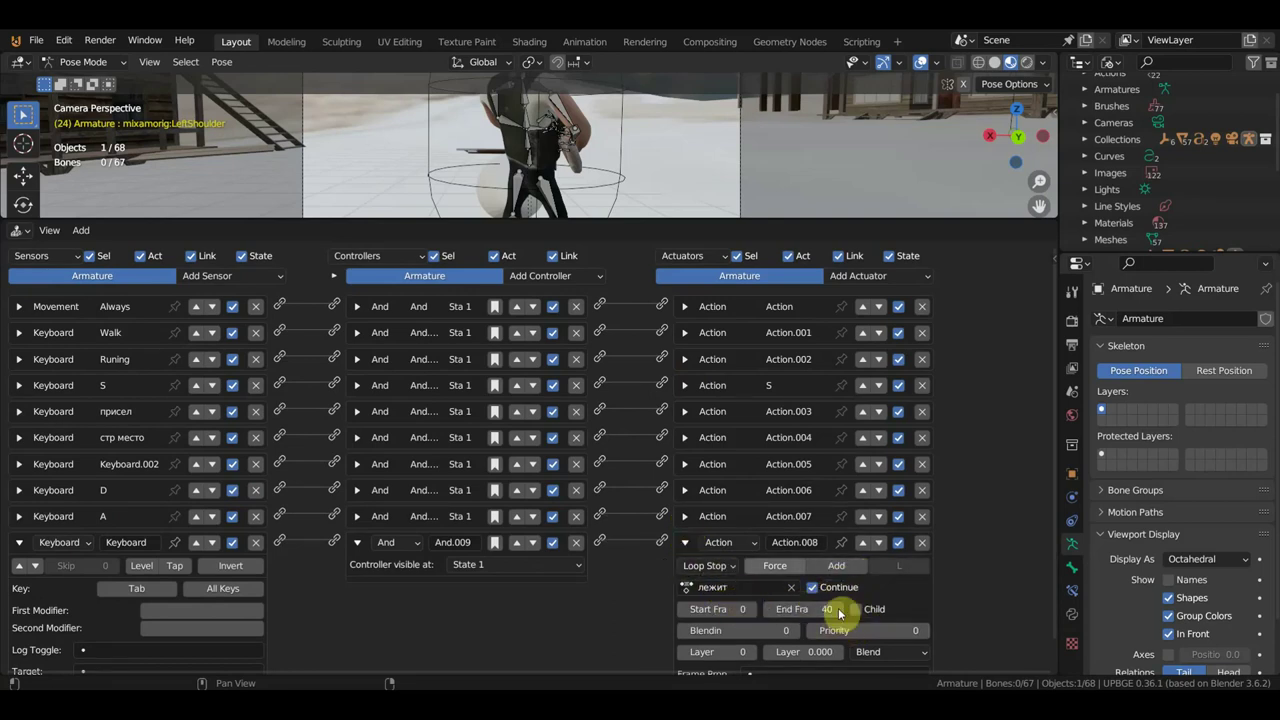
drag(623, 218, 632, 597)
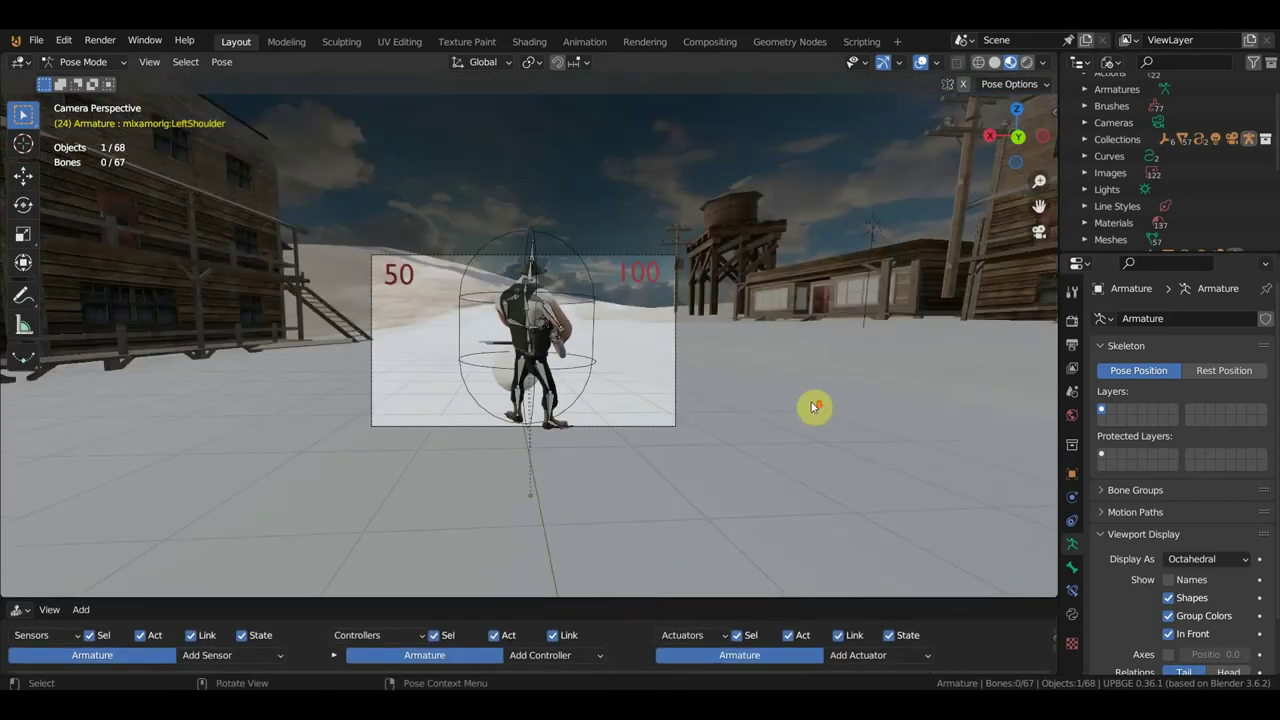
Switch the armature to Object Mode, then run the game with P and stop with Esc
click(86, 62)
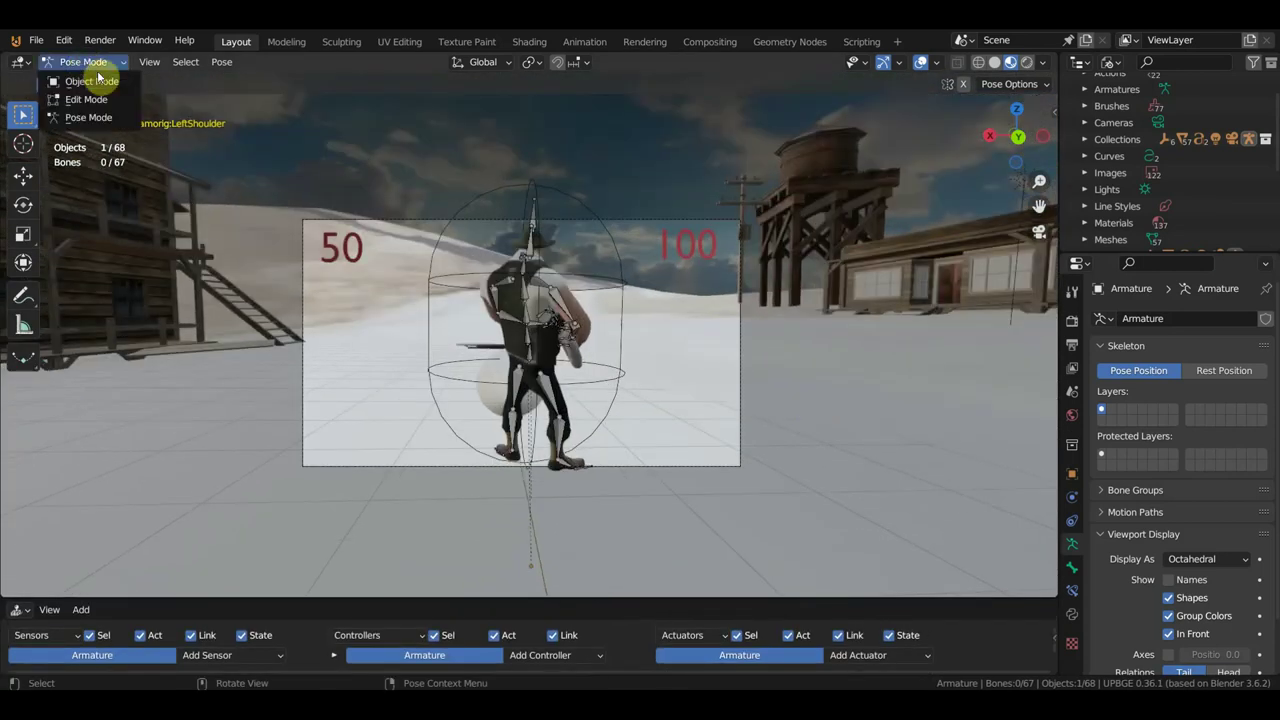
click(101, 90)
scroll(745, 373, up, 1)
scroll(745, 373, up, 1)
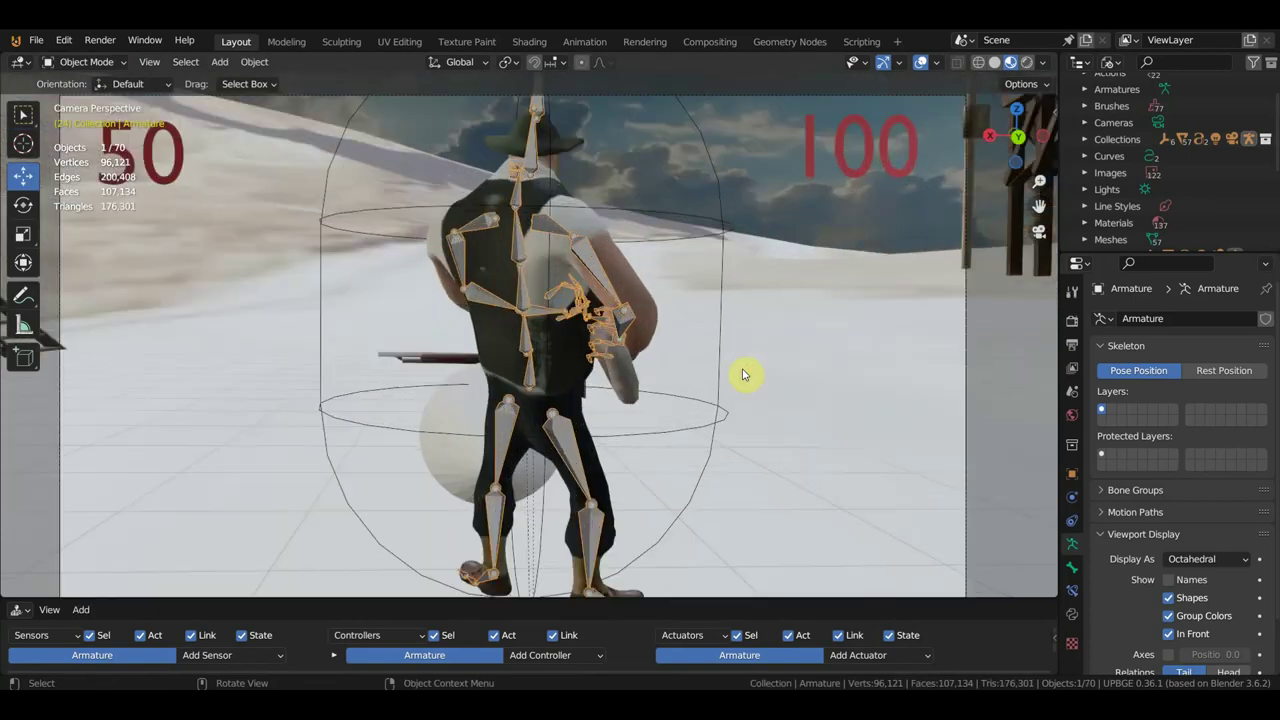
scroll(745, 373, up, 1)
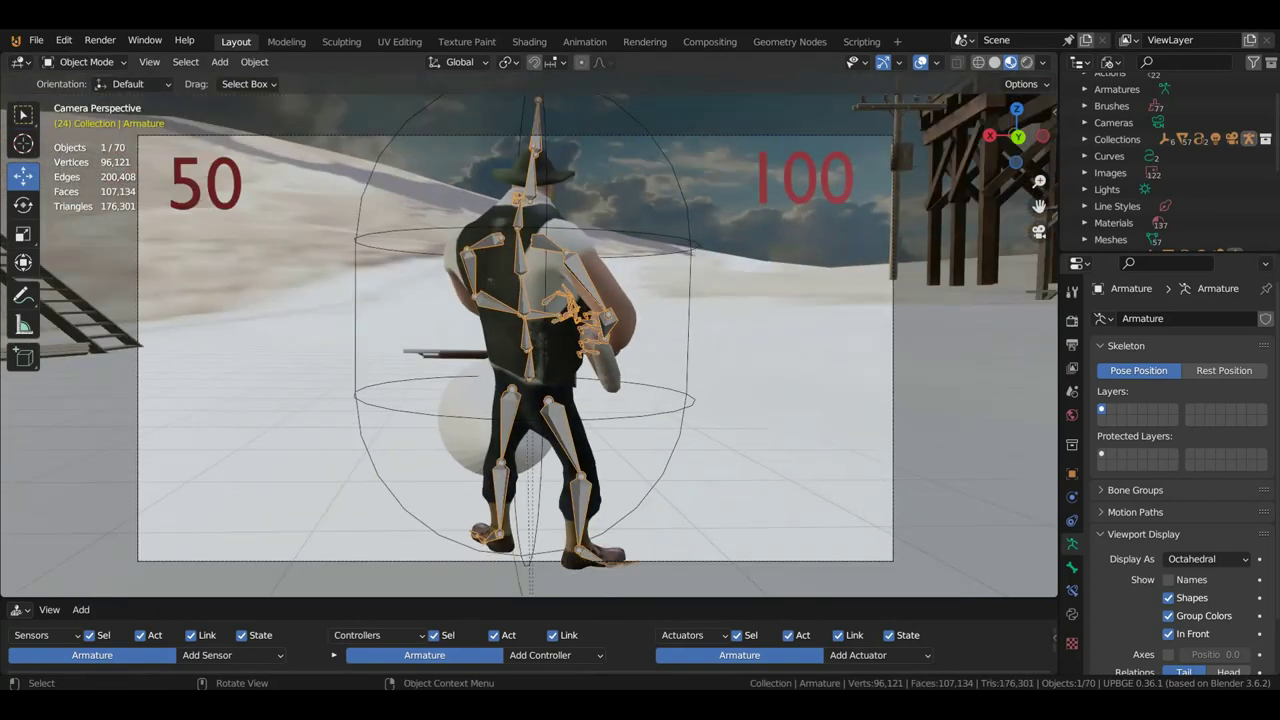
key(p)
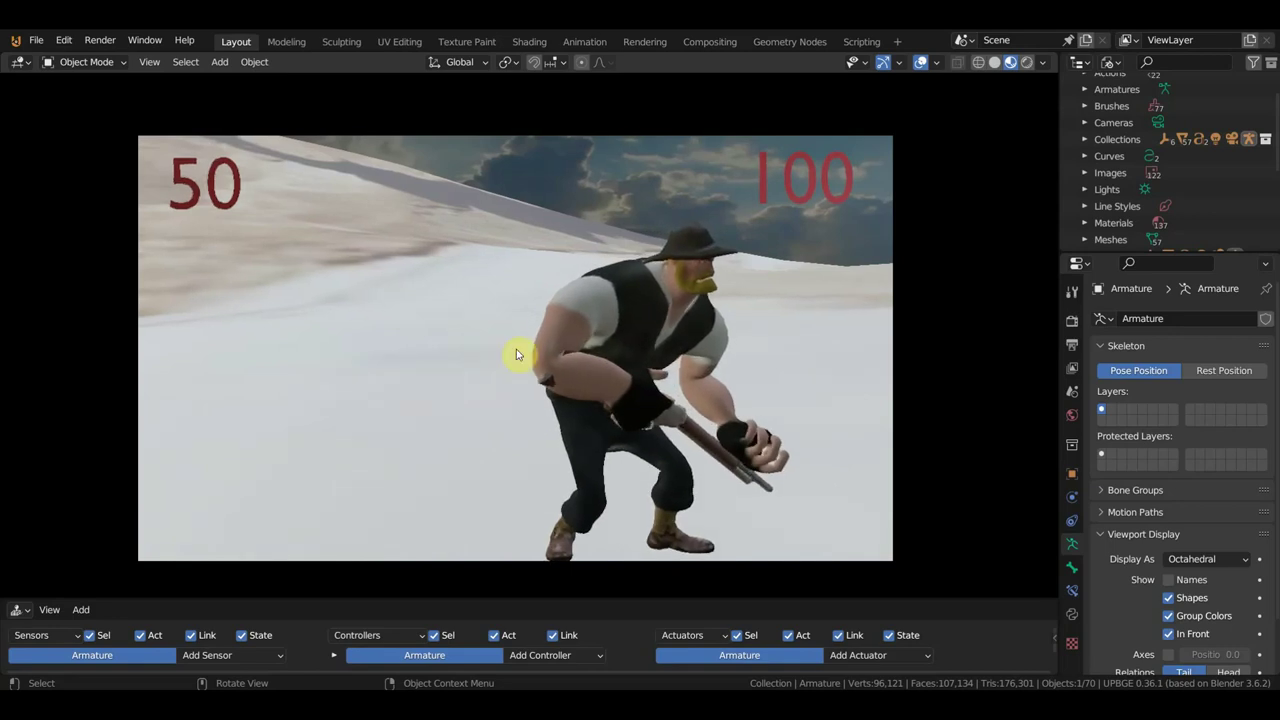
key(Escape)
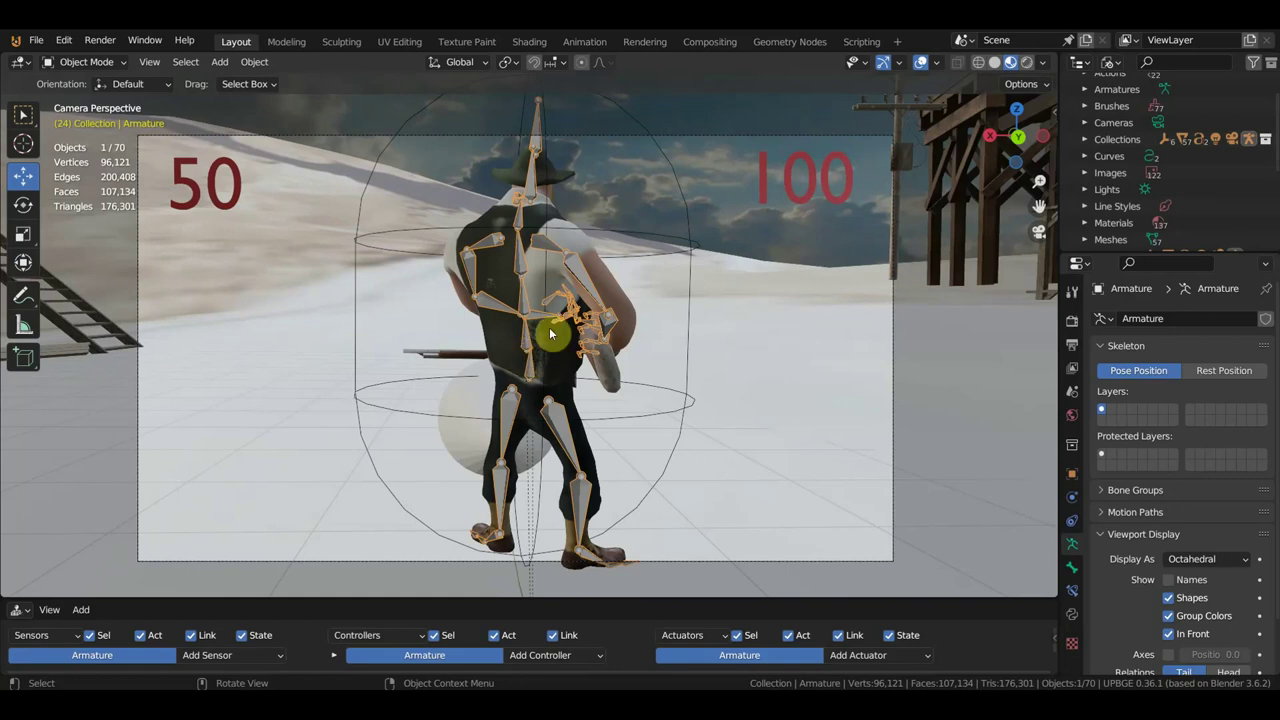
Change the turn actuators Action.007 and Action.006 from Loop Stop to Loop End play mode
drag(645, 598, 664, 208)
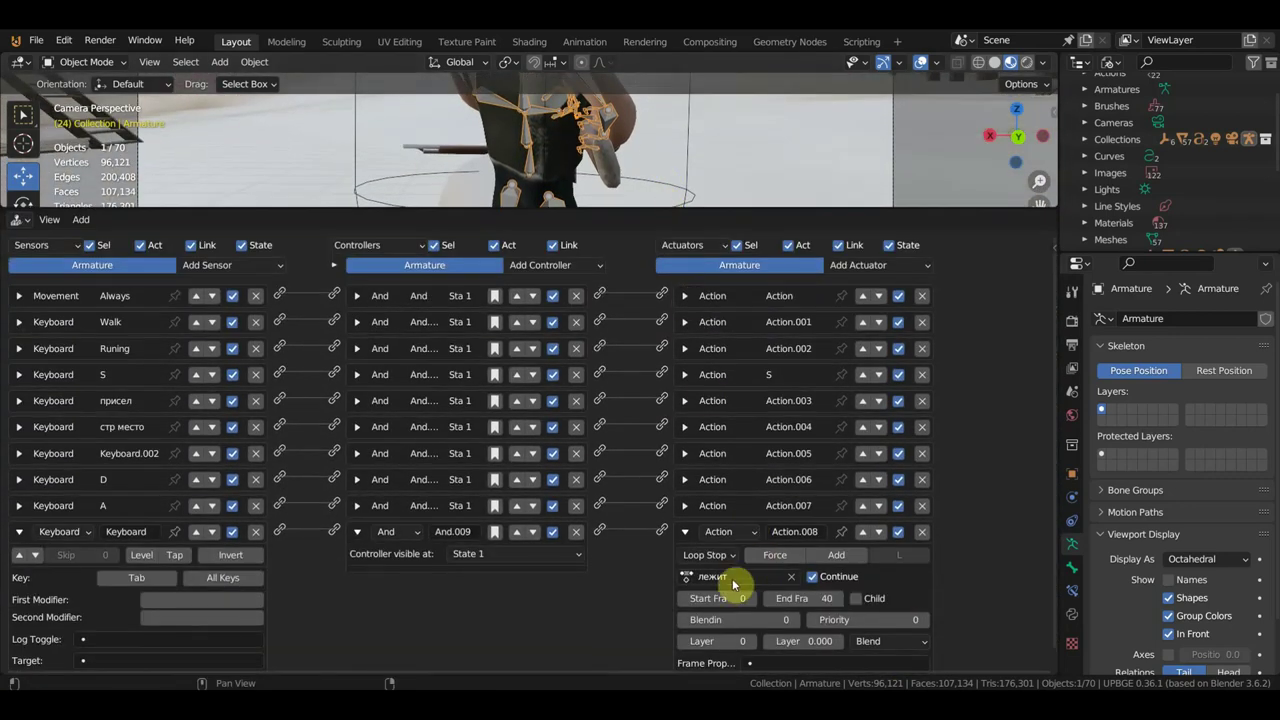
click(685, 531)
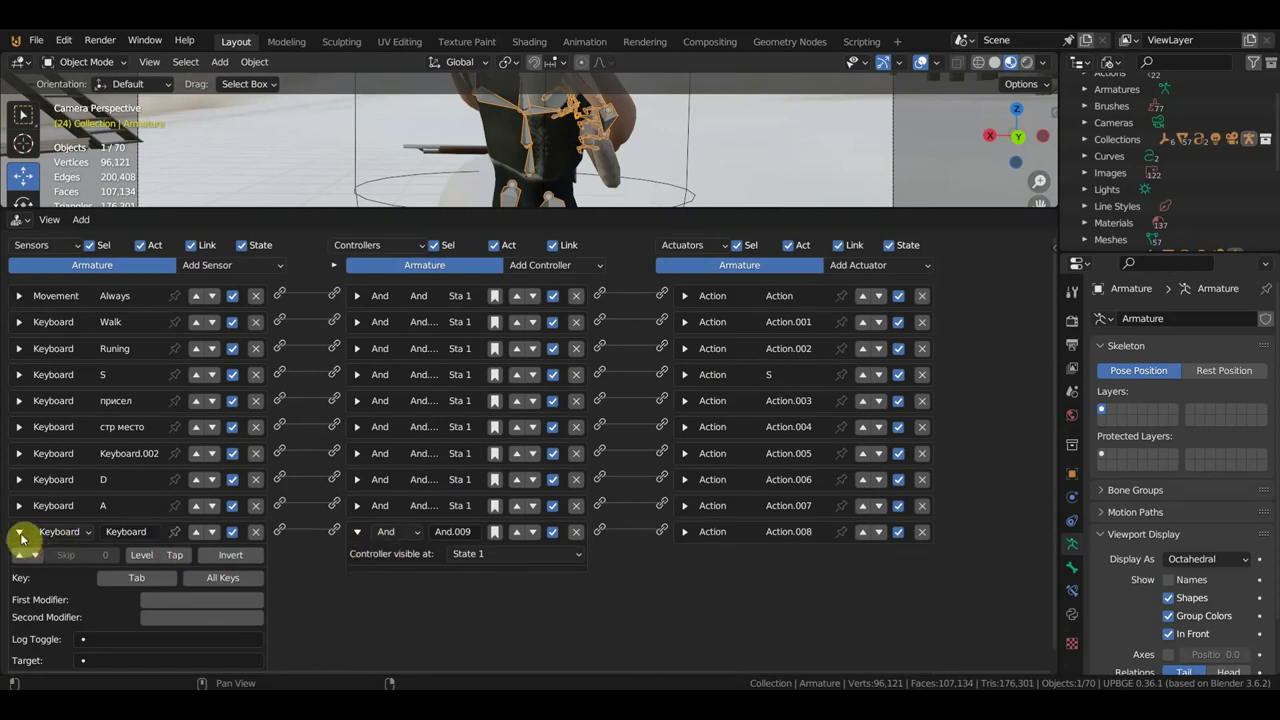
click(20, 533)
click(685, 505)
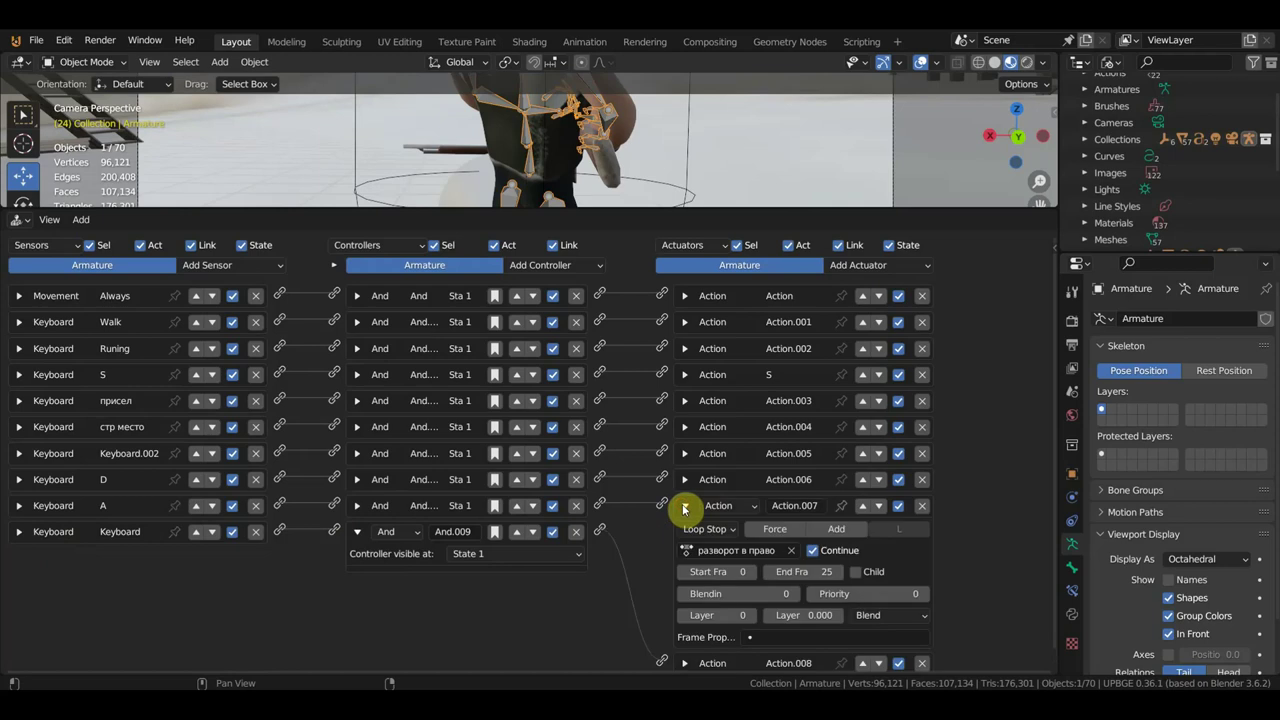
click(709, 529)
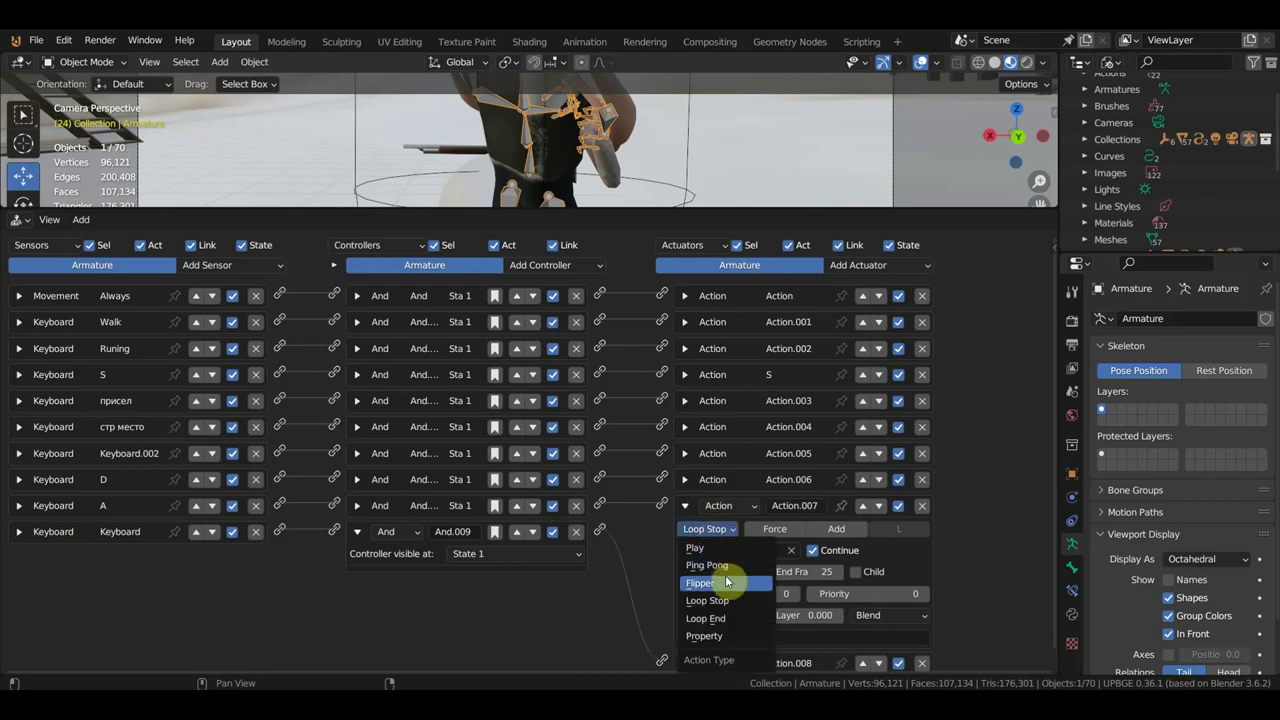
click(731, 617)
click(685, 479)
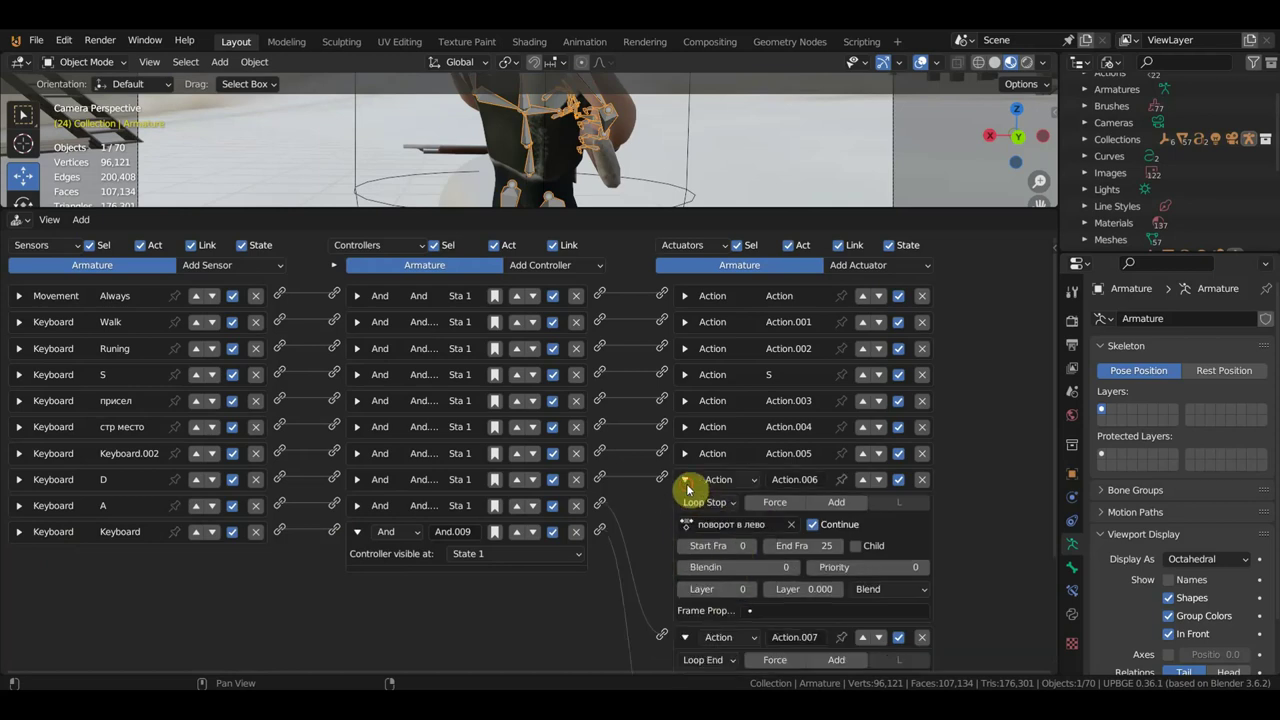
click(727, 507)
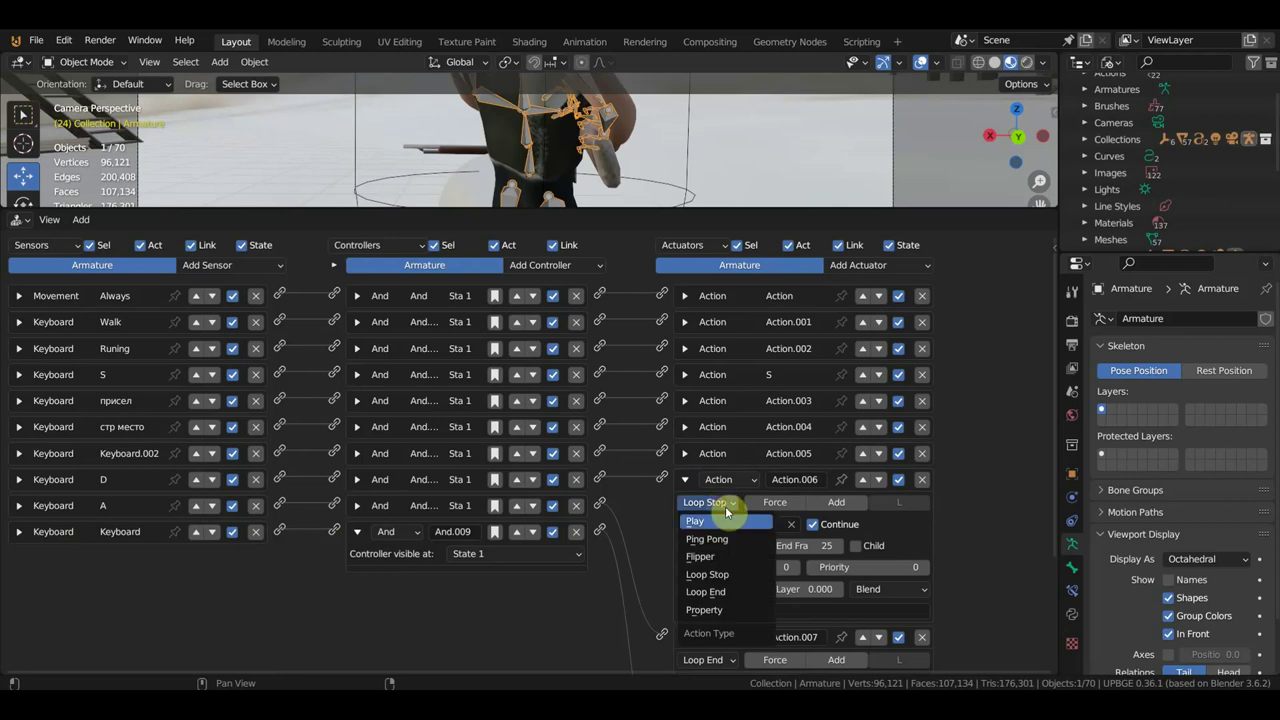
click(727, 588)
drag(746, 207, 757, 655)
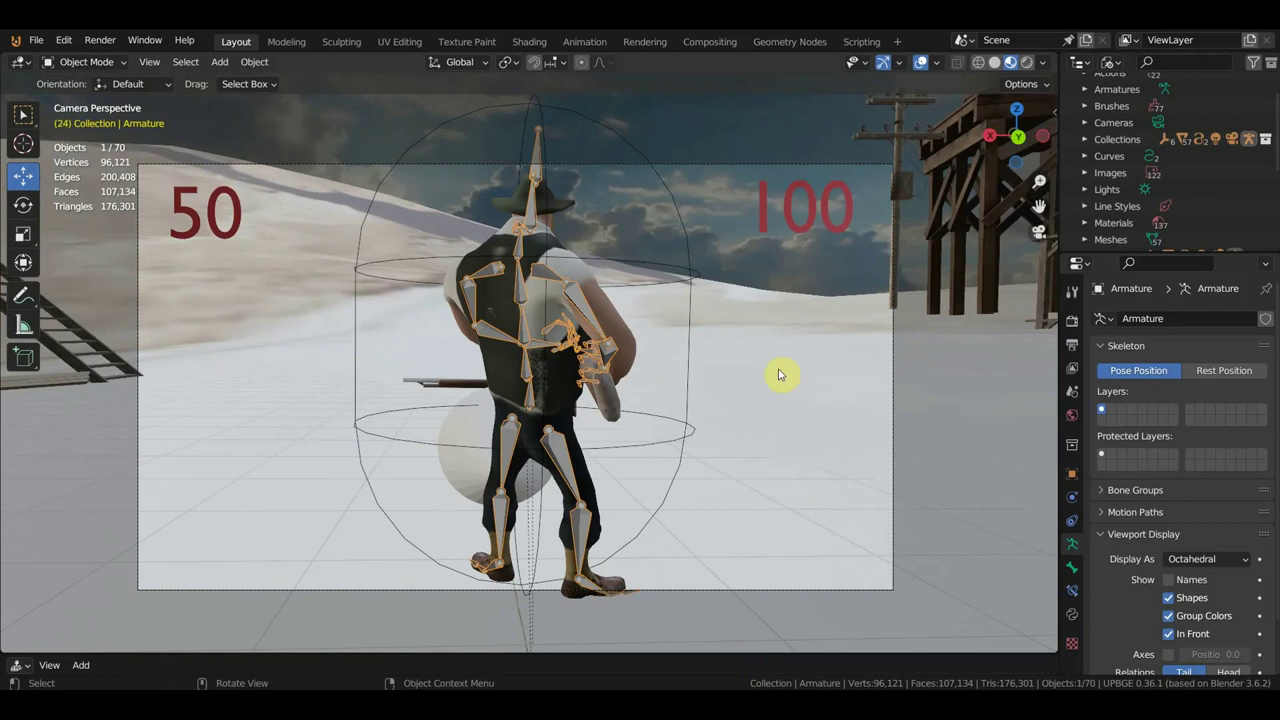
Run the game to test the Loop End turns, exit with Esc, then orbit around the cowboy
key(p)
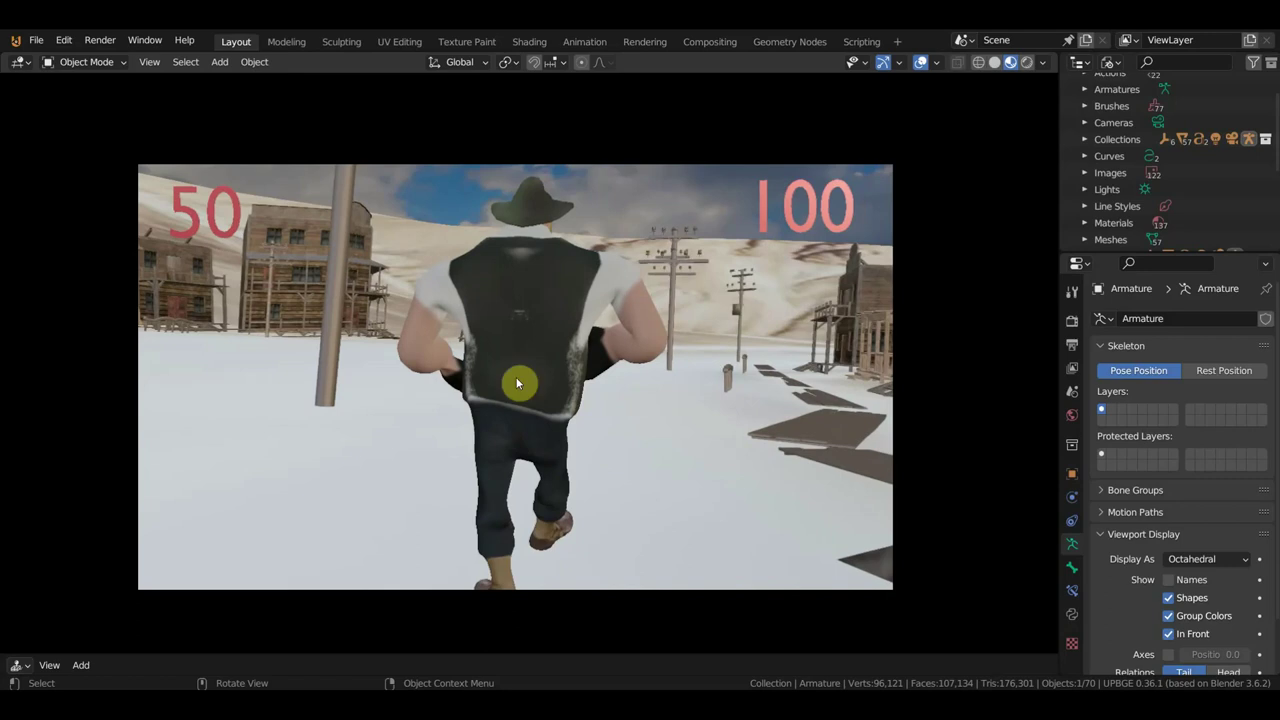
key(Escape)
mouse_move(606, 363)
middle_down()
mouse_move(771, 374)
mouse_move(634, 334)
middle_up()
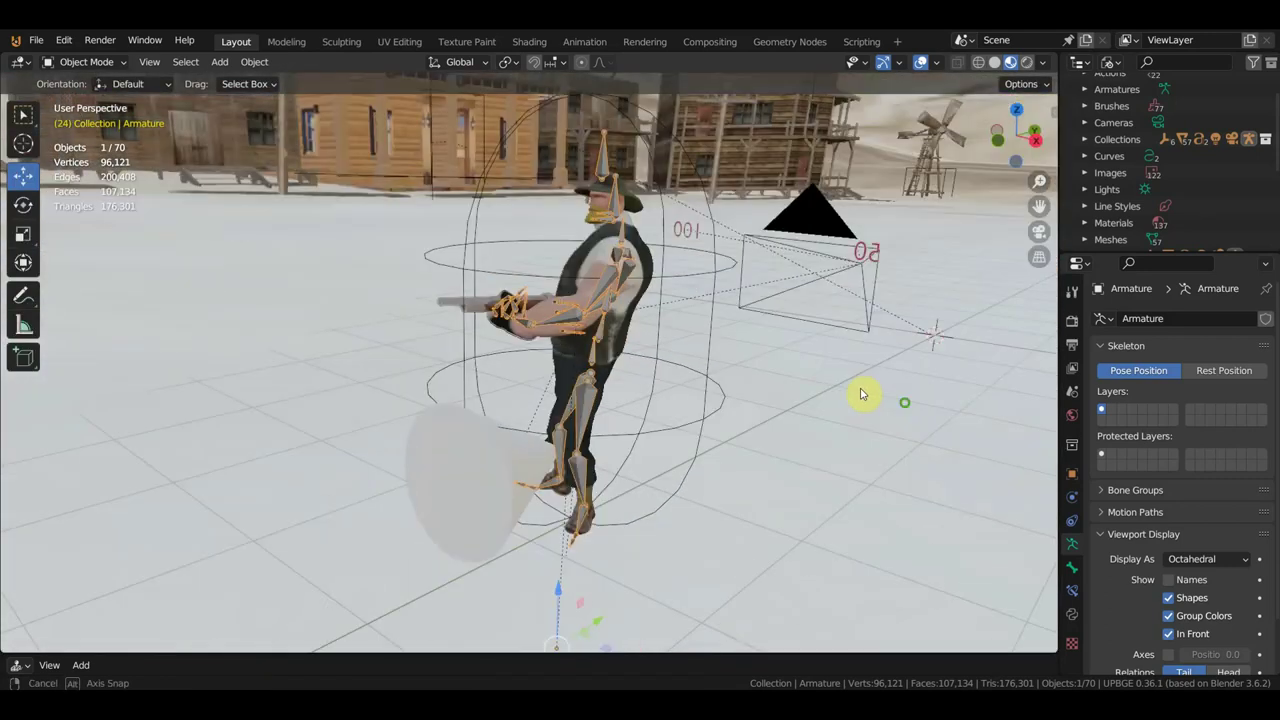